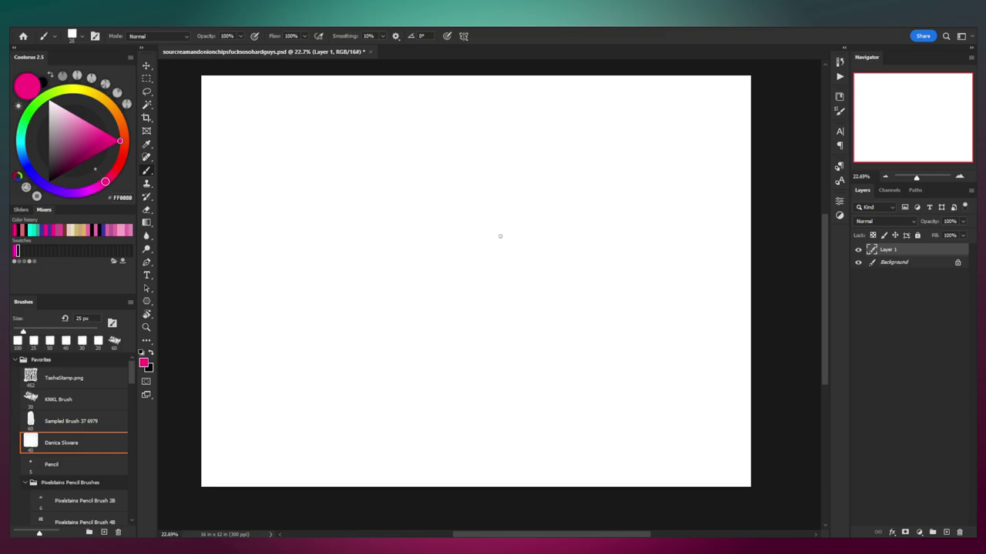
{"action": "mouse_move", "coordinate": [516, 220]}
{"action": "left_mouse_down"}
{"action": "mouse_move", "coordinate": [534, 221]}
{"action": "mouse_move", "coordinate": [527, 230]}
{"action": "left_mouse_up"}
{"action": "key", "text": "z"}
{"action": "left_click_drag", "start_coordinate": [526, 230], "coordinate": [536, 216]}
{"action": "key", "text": "b"}
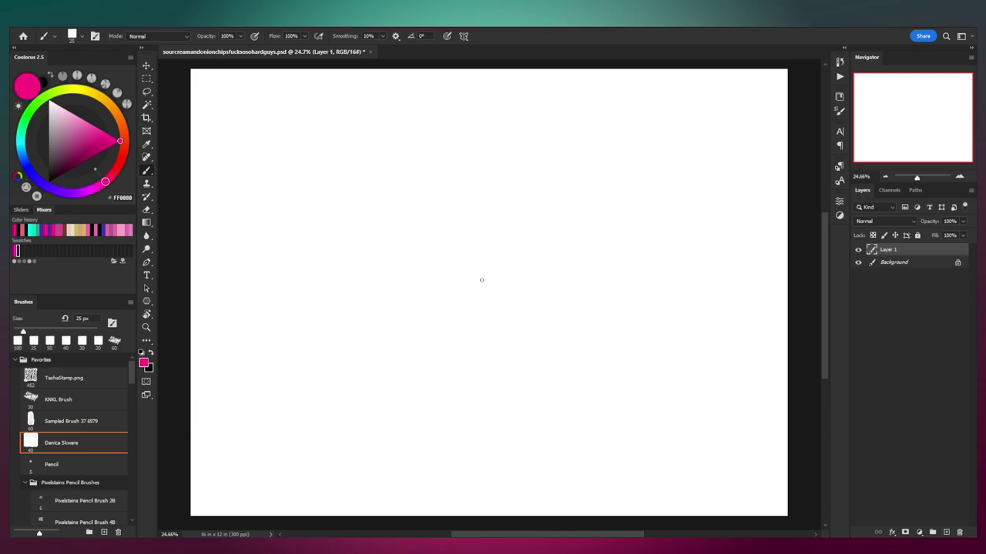
{"action": "mouse_move", "coordinate": [461, 142]}
{"action": "left_mouse_down"}
{"action": "mouse_move", "coordinate": [506, 124]}
{"action": "mouse_move", "coordinate": [489, 157]}
{"action": "mouse_move", "coordinate": [497, 118]}
{"action": "mouse_move", "coordinate": [490, 167]}
{"action": "left_mouse_up"}
{"action": "key", "text": "ctrl+z"}
{"action": "key", "text": "ctrl+z"}
{"action": "key", "text": "ctrl+z"}
Step: Sketch a tilted oval head outline near the canvas's upper middle with the 25 px pink brush and erase its stray ends
{"action": "left_click_drag", "start_coordinate": [493, 109], "coordinate": [483, 162]}
{"action": "left_click_drag", "start_coordinate": [471, 129], "coordinate": [489, 174]}
{"action": "mouse_move", "coordinate": [470, 134]}
{"action": "left_mouse_down"}
{"action": "mouse_move", "coordinate": [487, 178]}
{"action": "mouse_move", "coordinate": [510, 183]}
{"action": "left_mouse_up"}
{"action": "mouse_move", "coordinate": [493, 108]}
{"action": "left_mouse_down"}
{"action": "mouse_move", "coordinate": [523, 115]}
{"action": "mouse_move", "coordinate": [530, 154]}
{"action": "mouse_move", "coordinate": [519, 180]}
{"action": "mouse_move", "coordinate": [491, 180]}
{"action": "left_mouse_up"}
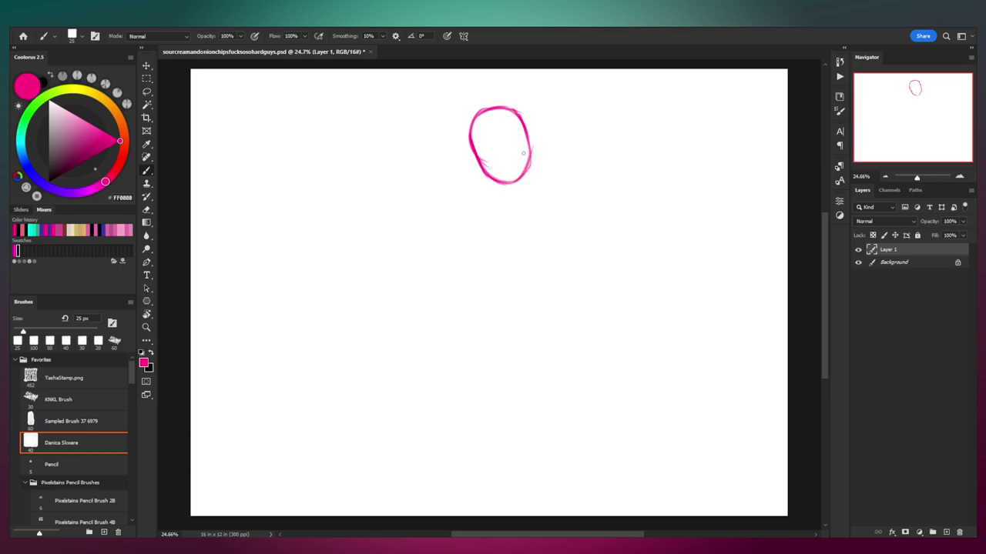
{"action": "key", "text": "e"}
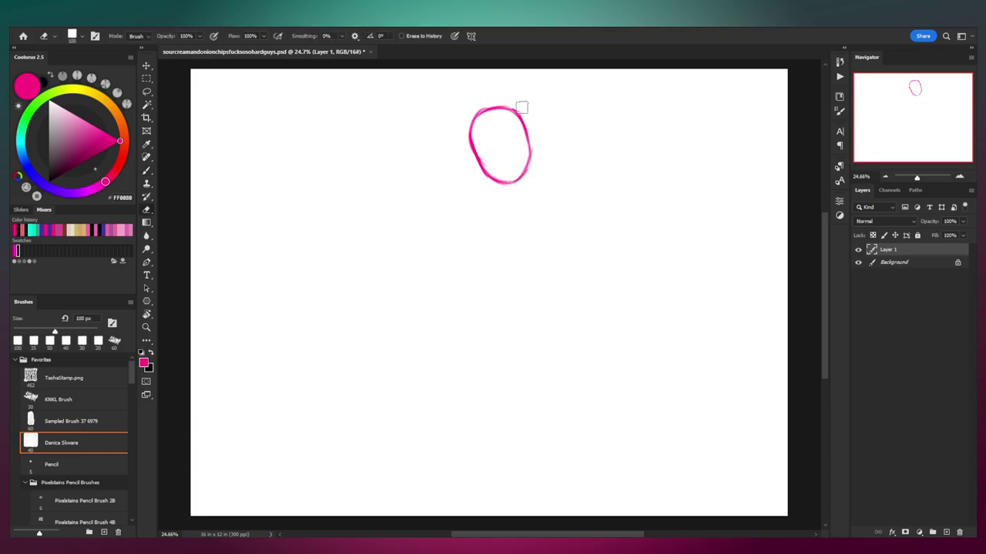
{"action": "key", "text": "b"}
Step: Draw a small curved ear on each side of the head
{"action": "left_click_drag", "start_coordinate": [530, 129], "coordinate": [532, 148]}
{"action": "left_click_drag", "start_coordinate": [475, 162], "coordinate": [481, 173]}
{"action": "mouse_move", "coordinate": [532, 148]}
{"action": "left_mouse_down"}
{"action": "mouse_move", "coordinate": [537, 135]}
{"action": "mouse_move", "coordinate": [534, 151]}
{"action": "left_mouse_up"}
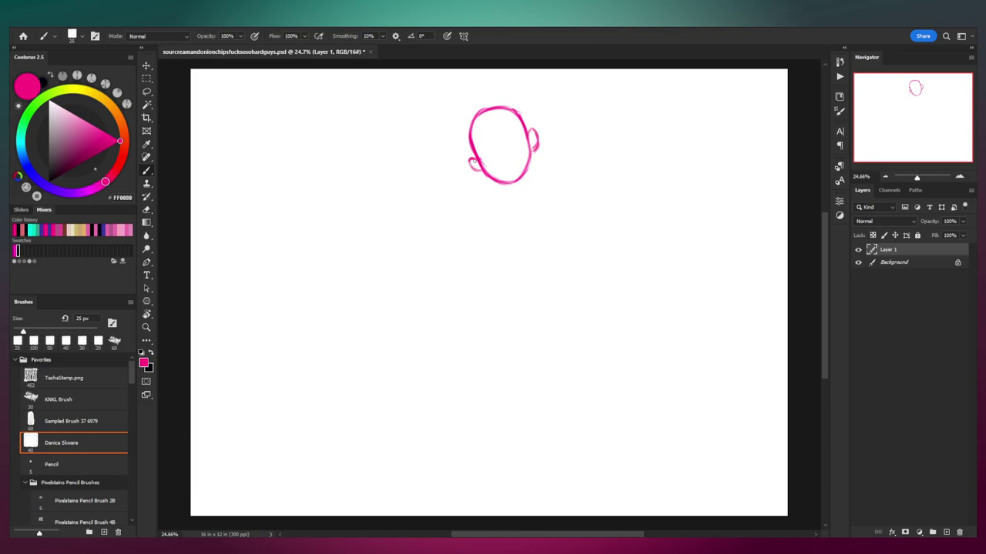
{"action": "left_click_drag", "start_coordinate": [472, 160], "coordinate": [468, 163]}
Step: Sketch the eyes, nose and small round brow guides on the face
{"action": "mouse_move", "coordinate": [530, 139]}
{"action": "left_mouse_down"}
{"action": "mouse_move", "coordinate": [540, 135]}
{"action": "mouse_move", "coordinate": [496, 149]}
{"action": "mouse_move", "coordinate": [503, 170]}
{"action": "mouse_move", "coordinate": [513, 139]}
{"action": "mouse_move", "coordinate": [523, 144]}
{"action": "mouse_move", "coordinate": [493, 154]}
{"action": "mouse_move", "coordinate": [505, 132]}
{"action": "mouse_move", "coordinate": [509, 138]}
{"action": "mouse_move", "coordinate": [490, 142]}
{"action": "mouse_move", "coordinate": [517, 142]}
{"action": "mouse_move", "coordinate": [492, 158]}
{"action": "left_mouse_up"}
{"action": "key", "text": "ctrl+z"}
{"action": "key", "text": "e"}
{"action": "key", "text": "b"}
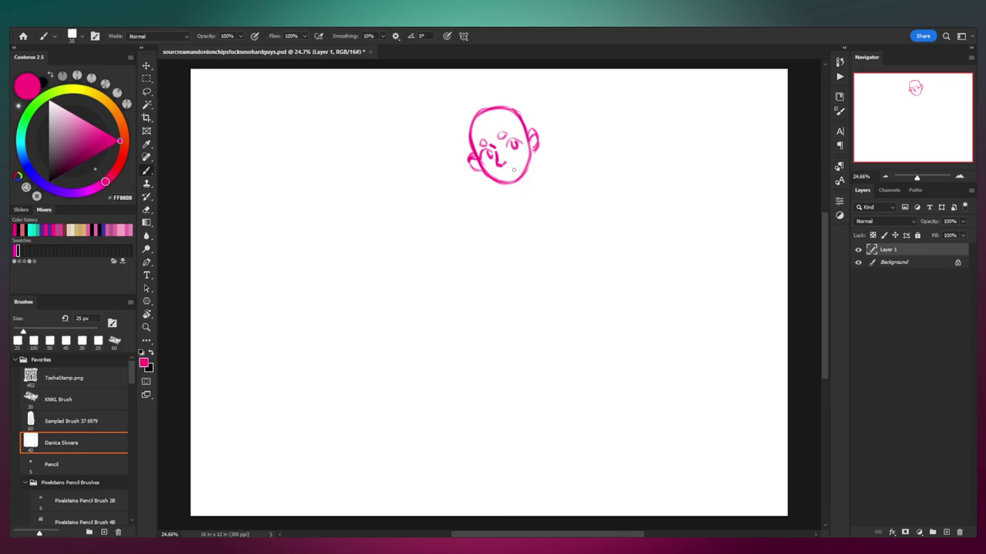
Step: Draw a smiling mouth and darken the pupils and outer corners of the eyes
{"action": "mouse_move", "coordinate": [503, 174]}
{"action": "left_mouse_down"}
{"action": "mouse_move", "coordinate": [518, 169]}
{"action": "mouse_move", "coordinate": [509, 176]}
{"action": "left_mouse_up"}
{"action": "left_click_drag", "start_coordinate": [507, 142], "coordinate": [525, 142]}
{"action": "key", "text": "ctrl+z"}
{"action": "key", "text": "ctrl+z"}
{"action": "key", "text": "ctrl+z"}
{"action": "left_click_drag", "start_coordinate": [512, 142], "coordinate": [516, 145]}
{"action": "key", "text": "ctrl+z"}
{"action": "key", "text": "ctrl+z"}
{"action": "left_click_drag", "start_coordinate": [522, 143], "coordinate": [525, 139]}
{"action": "key", "text": "ctrl+z"}
{"action": "mouse_move", "coordinate": [485, 149]}
{"action": "left_mouse_down"}
{"action": "mouse_move", "coordinate": [483, 158]}
{"action": "mouse_move", "coordinate": [492, 154]}
{"action": "left_mouse_up"}
Step: Erase the round brow guides above both eyes, resizing the eraser to 40 px
{"action": "key", "text": "e"}
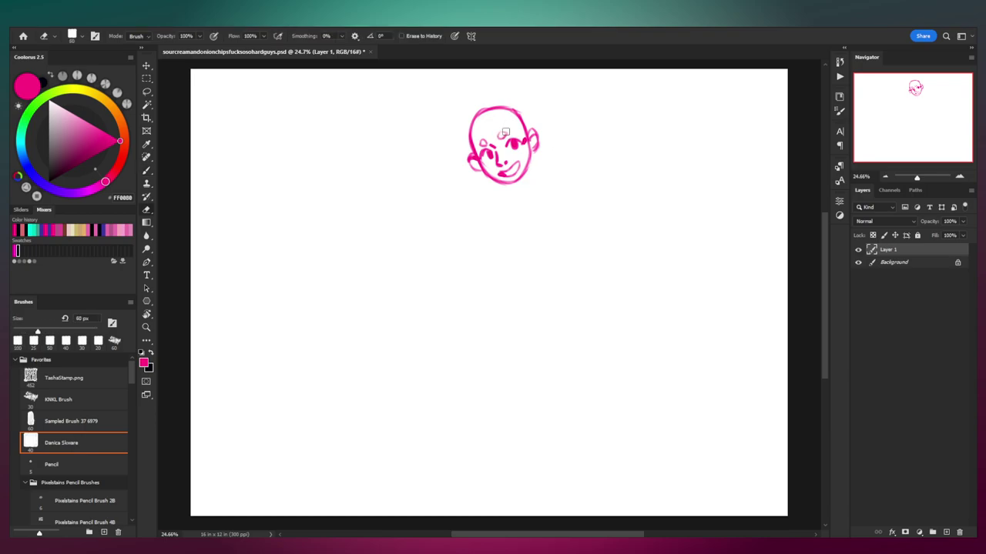
{"action": "key", "text": "bracketleft"}
{"action": "key", "text": "bracketleft"}
{"action": "key", "text": "bracketleft"}
{"action": "key", "text": "bracketleft"}
{"action": "key", "text": "bracketleft"}
{"action": "key", "text": "b"}
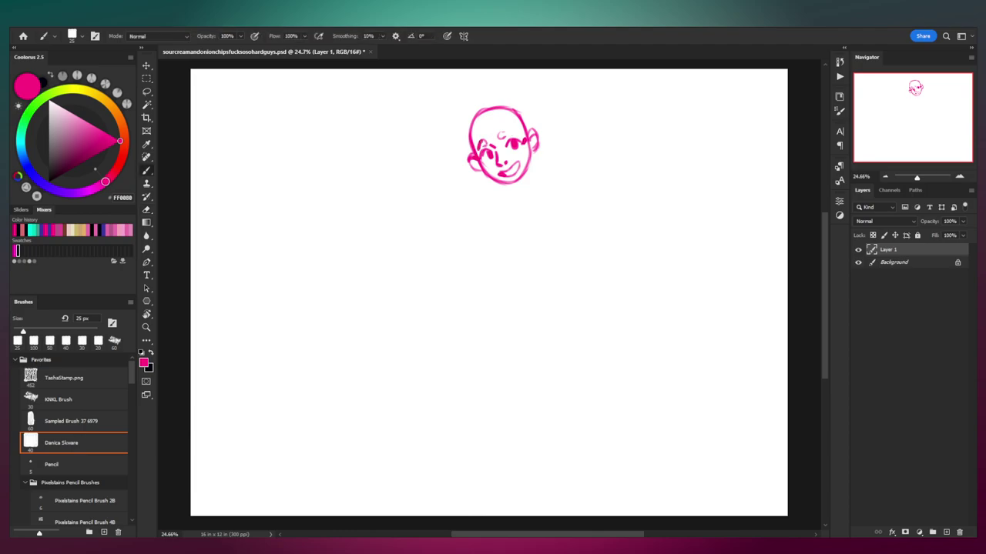
{"action": "mouse_move", "coordinate": [482, 142]}
{"action": "left_mouse_down"}
{"action": "mouse_move", "coordinate": [476, 152]}
{"action": "mouse_move", "coordinate": [517, 135]}
{"action": "left_mouse_up"}
{"action": "key", "text": "ctrl+z"}
{"action": "key", "text": "e"}
{"action": "key", "text": "bracketright"}
{"action": "key", "text": "bracketright"}
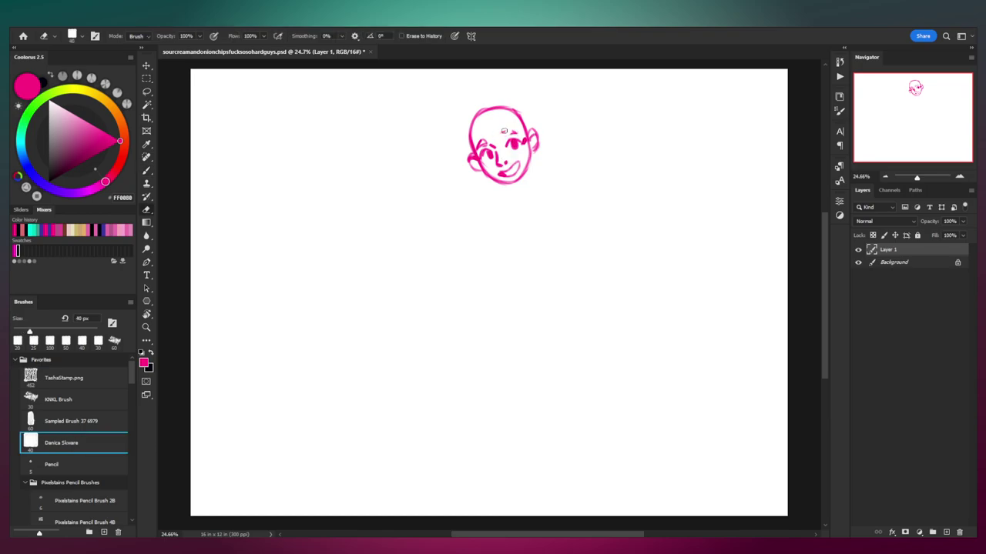
{"action": "left_click_drag", "start_coordinate": [487, 137], "coordinate": [477, 148]}
Step: Draw thin arched eyebrows above both eyes with the 20 px brush
{"action": "key", "text": "b"}
{"action": "left_click_drag", "start_coordinate": [497, 140], "coordinate": [510, 136]}
{"action": "left_click_drag", "start_coordinate": [518, 134], "coordinate": [523, 138]}
{"action": "key", "text": "ctrl+z"}
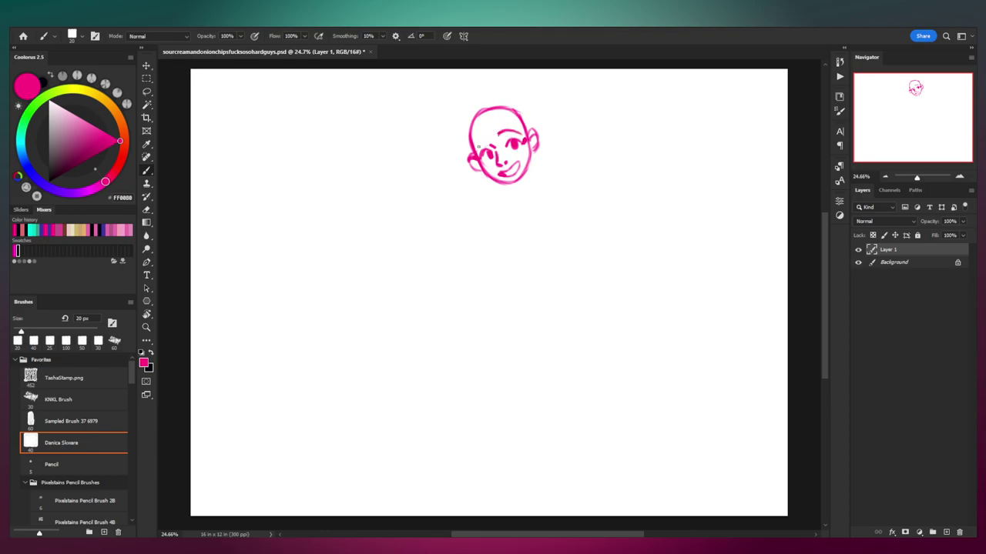
{"action": "key", "text": "e"}
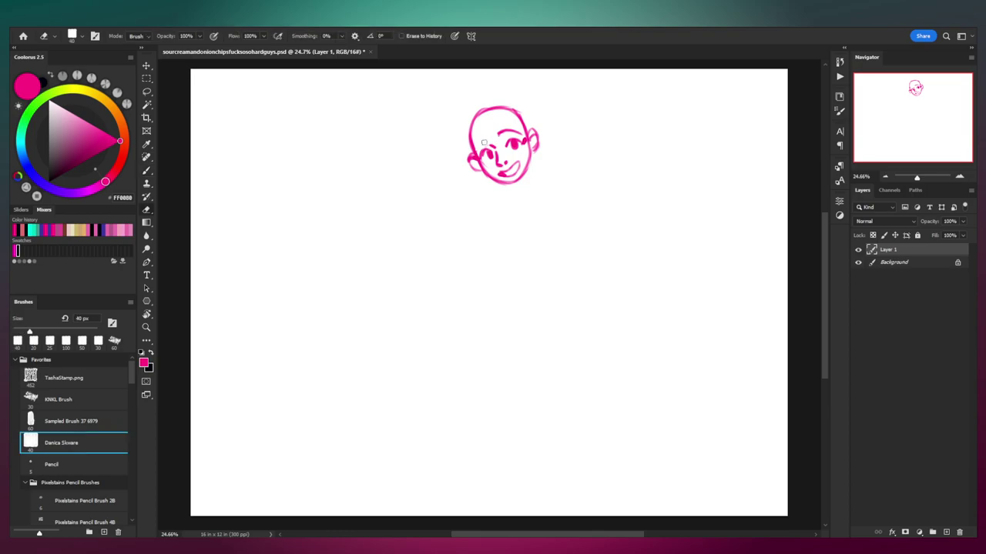
{"action": "key", "text": "b"}
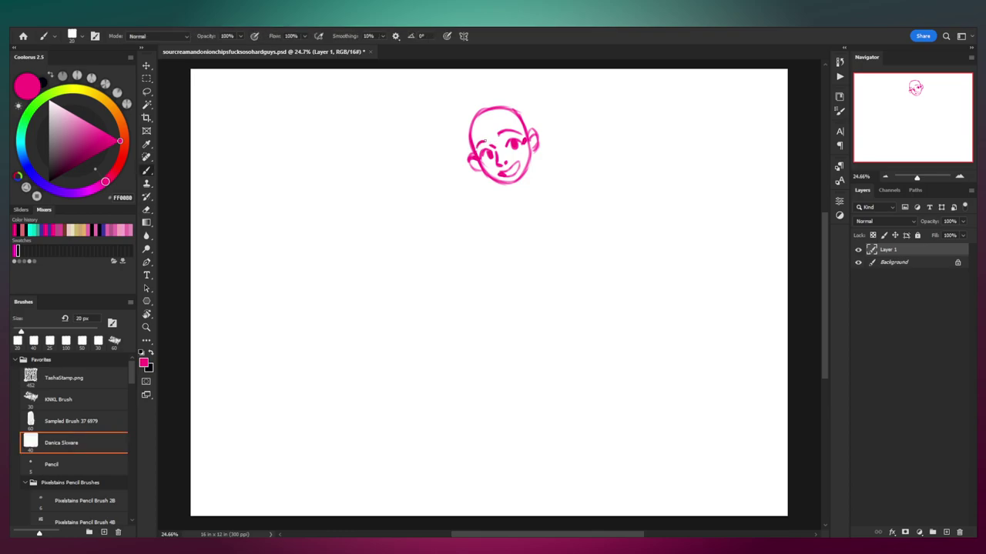
Step: Add a tiny round mark between the eyebrows and refine the lines of the smile
{"action": "key", "text": "e"}
{"action": "left_click_drag", "start_coordinate": [498, 137], "coordinate": [495, 140]}
{"action": "key", "text": "b"}
{"action": "left_click_drag", "start_coordinate": [498, 143], "coordinate": [504, 142]}
{"action": "left_click_drag", "start_coordinate": [507, 174], "coordinate": [514, 170]}
{"action": "left_click_drag", "start_coordinate": [513, 165], "coordinate": [520, 163]}
Step: Erase small highlights in the pupils with the eraser reduced to 20 px
{"action": "key", "text": "e"}
{"action": "key", "text": "bracketleft"}
{"action": "key", "text": "bracketleft"}
{"action": "left_click", "coordinate": [516, 143]}
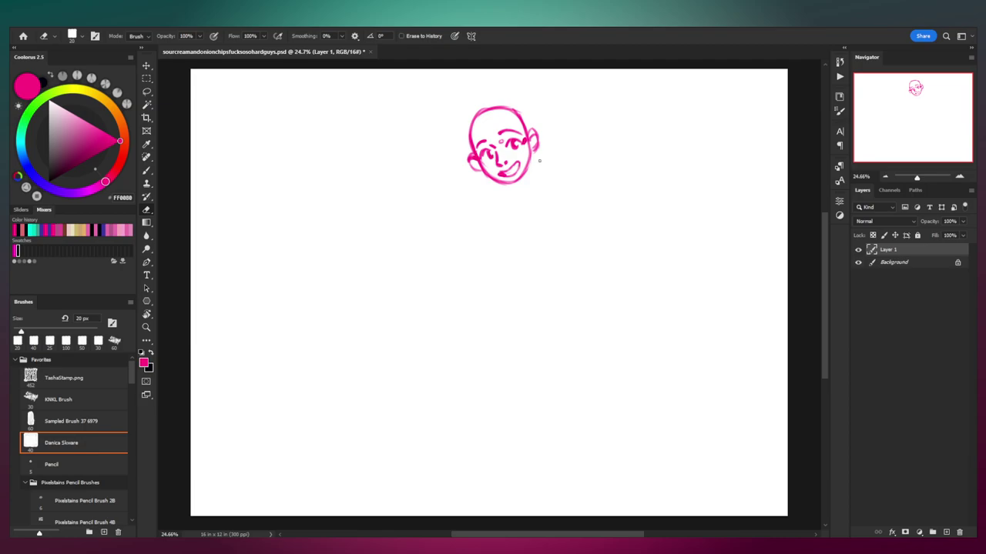
{"action": "key", "text": "b"}
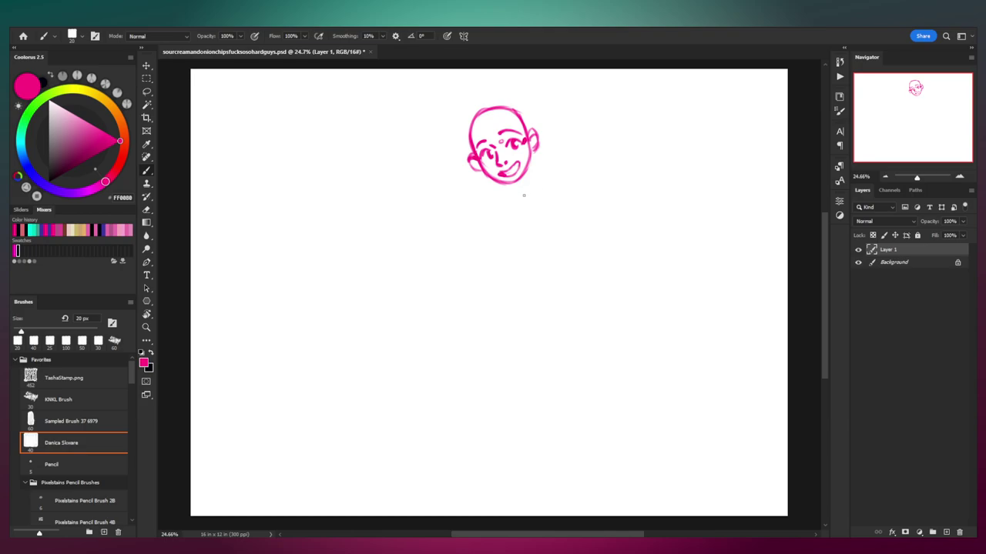
Step: Sketch an oval ribcage below the head with a neck and rounded shoulders, using the 25 px brush
{"action": "mouse_move", "coordinate": [552, 176]}
{"action": "left_mouse_down"}
{"action": "mouse_move", "coordinate": [525, 189]}
{"action": "mouse_move", "coordinate": [529, 230]}
{"action": "mouse_move", "coordinate": [512, 200]}
{"action": "mouse_move", "coordinate": [528, 240]}
{"action": "left_mouse_up"}
{"action": "key", "text": "ctrl+z"}
{"action": "key", "text": "bracketright"}
{"action": "mouse_move", "coordinate": [549, 178]}
{"action": "left_mouse_down"}
{"action": "mouse_move", "coordinate": [516, 242]}
{"action": "mouse_move", "coordinate": [559, 248]}
{"action": "mouse_move", "coordinate": [564, 199]}
{"action": "mouse_move", "coordinate": [539, 176]}
{"action": "mouse_move", "coordinate": [567, 175]}
{"action": "mouse_move", "coordinate": [577, 216]}
{"action": "mouse_move", "coordinate": [559, 246]}
{"action": "left_mouse_up"}
{"action": "key", "text": "ctrl+z"}
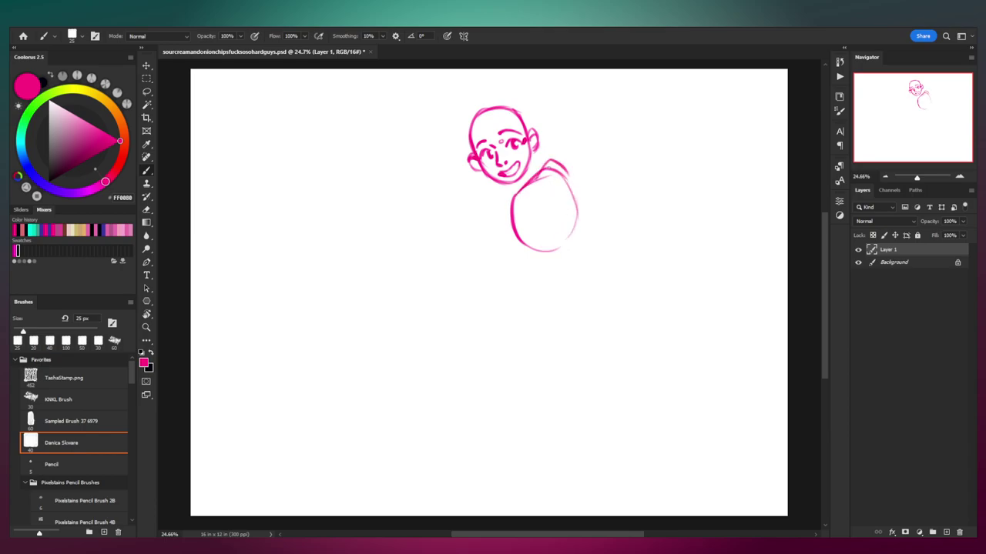
{"action": "mouse_move", "coordinate": [531, 181]}
{"action": "left_mouse_down"}
{"action": "mouse_move", "coordinate": [570, 174]}
{"action": "mouse_move", "coordinate": [521, 188]}
{"action": "mouse_move", "coordinate": [526, 194]}
{"action": "mouse_move", "coordinate": [533, 171]}
{"action": "mouse_move", "coordinate": [505, 199]}
{"action": "mouse_move", "coordinate": [500, 217]}
{"action": "mouse_move", "coordinate": [515, 231]}
{"action": "left_mouse_up"}
{"action": "key", "text": "ctrl+z"}
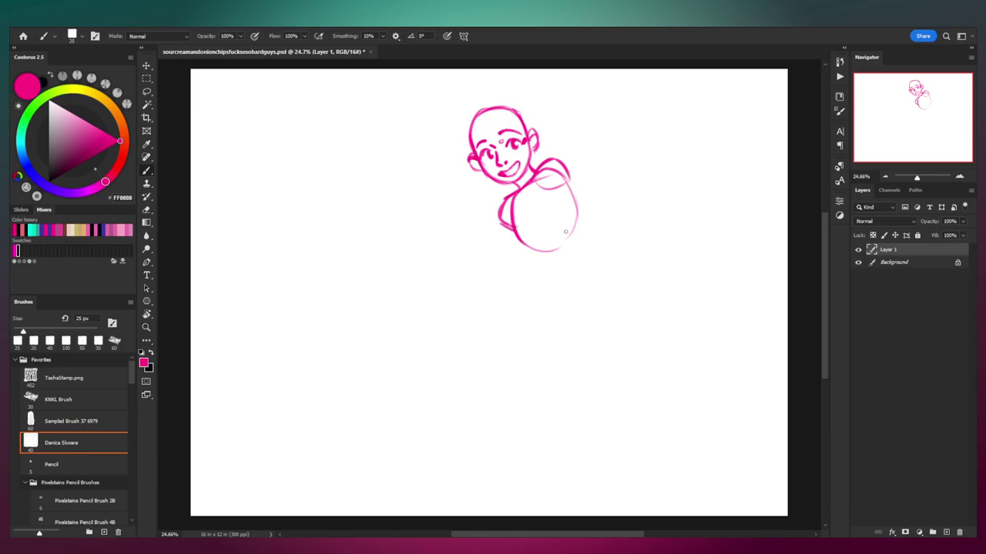
Step: Draw the sides of the torso from the shoulders down to the lower edge of the ribcage
{"action": "left_click_drag", "start_coordinate": [563, 161], "coordinate": [587, 239]}
{"action": "mouse_move", "coordinate": [520, 240]}
{"action": "left_mouse_down"}
{"action": "mouse_move", "coordinate": [549, 273]}
{"action": "mouse_move", "coordinate": [557, 259]}
{"action": "mouse_move", "coordinate": [549, 266]}
{"action": "mouse_move", "coordinate": [592, 252]}
{"action": "left_mouse_up"}
{"action": "key", "text": "ctrl+z"}
{"action": "mouse_move", "coordinate": [575, 196]}
{"action": "left_mouse_down"}
{"action": "mouse_move", "coordinate": [561, 300]}
{"action": "mouse_move", "coordinate": [587, 299]}
{"action": "mouse_move", "coordinate": [588, 308]}
{"action": "mouse_move", "coordinate": [595, 276]}
{"action": "mouse_move", "coordinate": [586, 307]}
{"action": "mouse_move", "coordinate": [598, 308]}
{"action": "mouse_move", "coordinate": [569, 310]}
{"action": "mouse_move", "coordinate": [583, 310]}
{"action": "mouse_move", "coordinate": [586, 295]}
{"action": "mouse_move", "coordinate": [554, 290]}
{"action": "mouse_move", "coordinate": [605, 302]}
{"action": "left_mouse_up"}
{"action": "key", "text": "ctrl+z"}
{"action": "key", "text": "ctrl+z"}
{"action": "key", "text": "ctrl+z"}
{"action": "key", "text": "ctrl+z"}
Step: Sketch the pelvis as a bowl shape below the ribcage
{"action": "mouse_move", "coordinate": [537, 284]}
{"action": "left_mouse_down"}
{"action": "mouse_move", "coordinate": [541, 334]}
{"action": "mouse_move", "coordinate": [592, 321]}
{"action": "mouse_move", "coordinate": [569, 326]}
{"action": "left_mouse_up"}
{"action": "left_click_drag", "start_coordinate": [605, 295], "coordinate": [595, 325]}
{"action": "left_click_drag", "start_coordinate": [602, 307], "coordinate": [586, 327]}
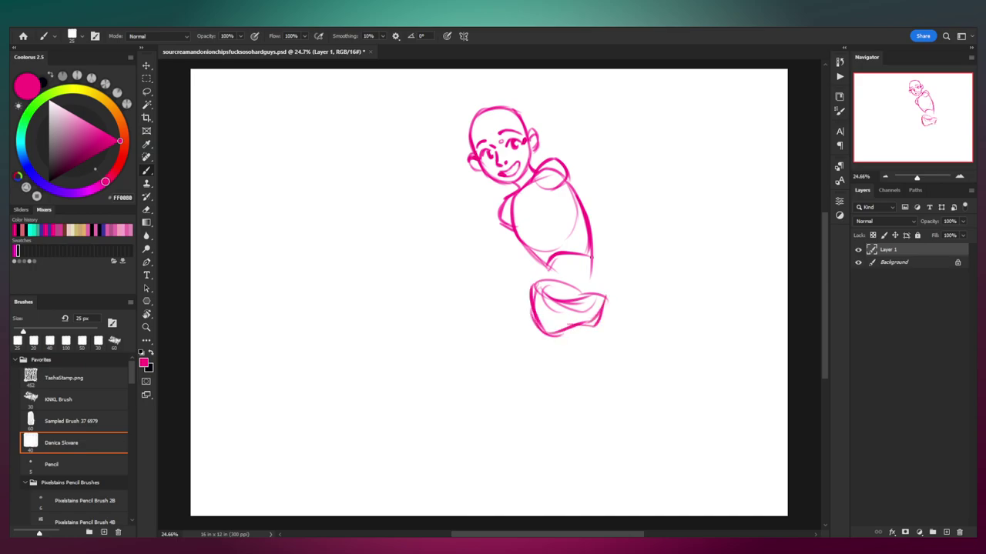
Step: Connect the ribcage to the pelvis with curved waist and hip lines on both sides
{"action": "left_click_drag", "start_coordinate": [592, 243], "coordinate": [593, 282]}
{"action": "left_click_drag", "start_coordinate": [593, 248], "coordinate": [605, 306]}
{"action": "key", "text": "ctrl+z"}
{"action": "key", "text": "ctrl+z"}
{"action": "mouse_move", "coordinate": [593, 234]}
{"action": "left_mouse_down"}
{"action": "mouse_move", "coordinate": [606, 292]}
{"action": "mouse_move", "coordinate": [601, 322]}
{"action": "left_mouse_up"}
{"action": "left_click_drag", "start_coordinate": [542, 261], "coordinate": [528, 309]}
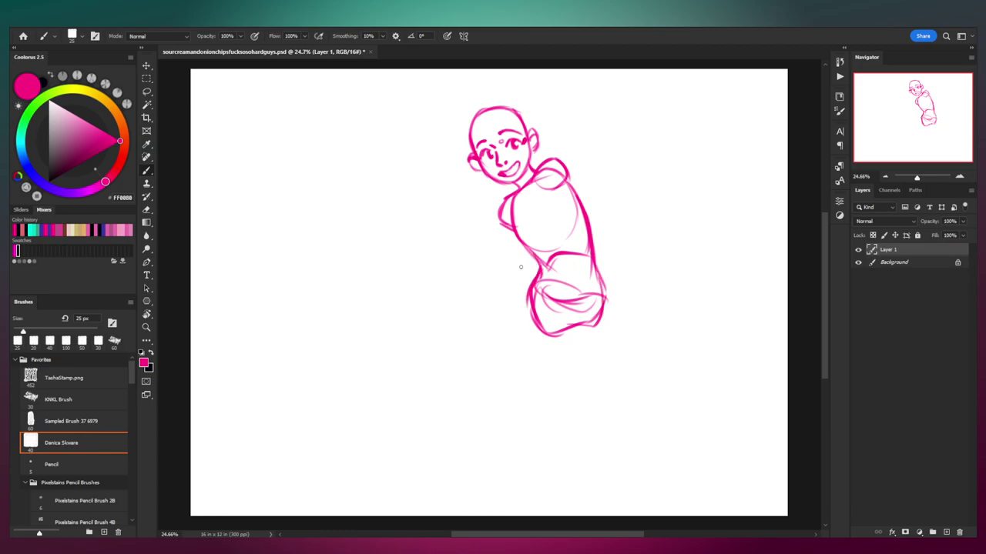
Step: Try sketching a small hand resting on the hip, and erase it with a 45 px eraser
{"action": "mouse_move", "coordinate": [528, 272]}
{"action": "left_mouse_down"}
{"action": "mouse_move", "coordinate": [527, 287]}
{"action": "mouse_move", "coordinate": [534, 276]}
{"action": "mouse_move", "coordinate": [518, 293]}
{"action": "mouse_move", "coordinate": [533, 286]}
{"action": "left_mouse_up"}
{"action": "left_click_drag", "start_coordinate": [526, 283], "coordinate": [531, 295]}
{"action": "mouse_move", "coordinate": [521, 300]}
{"action": "left_mouse_down"}
{"action": "mouse_move", "coordinate": [529, 294]}
{"action": "mouse_move", "coordinate": [532, 305]}
{"action": "left_mouse_up"}
{"action": "mouse_move", "coordinate": [528, 270]}
{"action": "left_mouse_down"}
{"action": "mouse_move", "coordinate": [541, 276]}
{"action": "mouse_move", "coordinate": [519, 285]}
{"action": "left_mouse_up"}
{"action": "left_click_drag", "start_coordinate": [501, 226], "coordinate": [533, 263]}
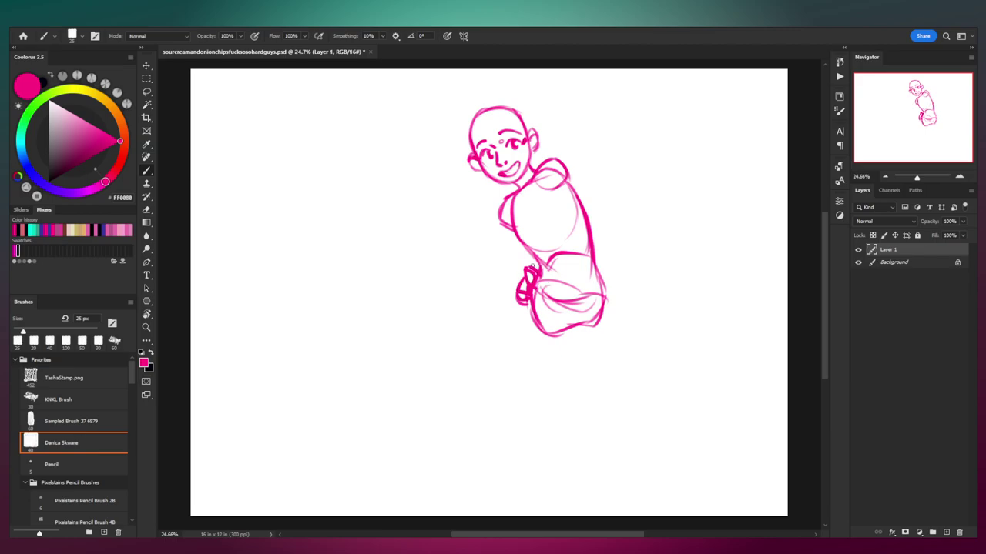
{"action": "key", "text": "e"}
{"action": "key", "text": "bracketright"}
{"action": "key", "text": "bracketright"}
{"action": "left_click_drag", "start_coordinate": [530, 272], "coordinate": [517, 297]}
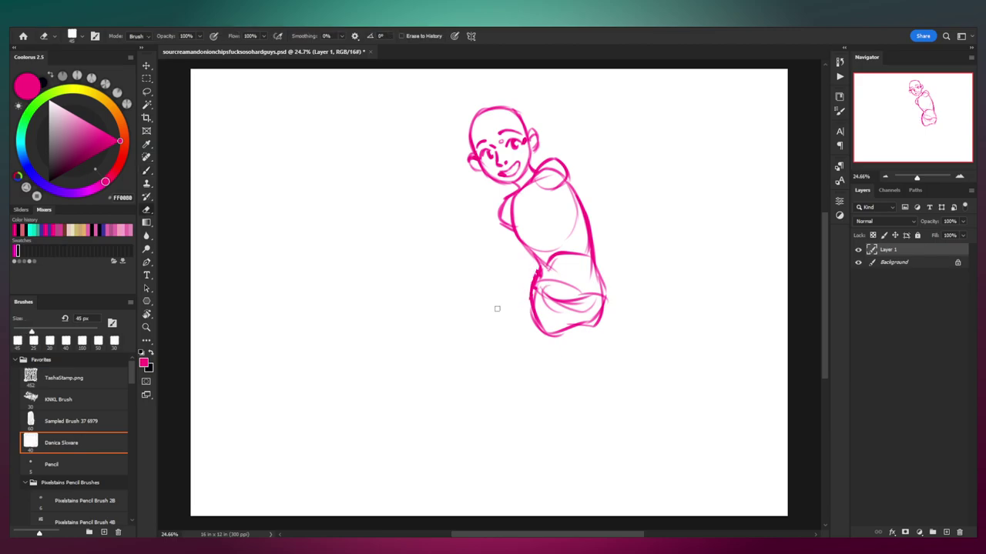
{"action": "key", "text": "b"}
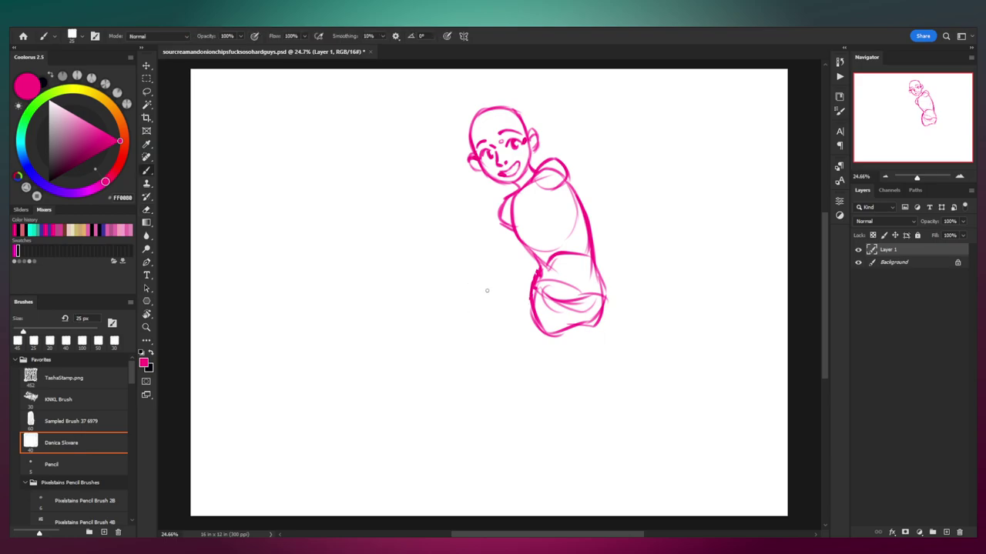
Step: Sketch a tapered upper arm reaching outward from the shoulder beneath the larger visible ear
{"action": "left_click_drag", "start_coordinate": [565, 161], "coordinate": [613, 187]}
{"action": "key", "text": "ctrl+z"}
{"action": "left_click_drag", "start_coordinate": [565, 163], "coordinate": [621, 187]}
{"action": "key", "text": "ctrl+z"}
{"action": "mouse_move", "coordinate": [566, 164]}
{"action": "left_mouse_down"}
{"action": "mouse_move", "coordinate": [589, 176]}
{"action": "mouse_move", "coordinate": [551, 186]}
{"action": "mouse_move", "coordinate": [587, 176]}
{"action": "mouse_move", "coordinate": [595, 180]}
{"action": "mouse_move", "coordinate": [564, 195]}
{"action": "mouse_move", "coordinate": [553, 190]}
{"action": "mouse_move", "coordinate": [630, 198]}
{"action": "left_mouse_up"}
Step: Sketch the other upper arm hanging from the shoulder on the figure's waist-bend side down to the elbow
{"action": "left_click_drag", "start_coordinate": [503, 226], "coordinate": [531, 264]}
{"action": "key", "text": "ctrl+z"}
{"action": "left_click_drag", "start_coordinate": [502, 224], "coordinate": [516, 259]}
{"action": "key", "text": "ctrl+z"}
{"action": "key", "text": "ctrl+z"}
{"action": "left_click_drag", "start_coordinate": [503, 213], "coordinate": [495, 270]}
{"action": "key", "text": "ctrl+z"}
{"action": "left_click_drag", "start_coordinate": [499, 215], "coordinate": [508, 275]}
{"action": "mouse_move", "coordinate": [498, 239]}
{"action": "left_mouse_down"}
{"action": "mouse_move", "coordinate": [499, 281]}
{"action": "mouse_move", "coordinate": [532, 254]}
{"action": "mouse_move", "coordinate": [512, 277]}
{"action": "mouse_move", "coordinate": [518, 268]}
{"action": "left_mouse_up"}
{"action": "left_click_drag", "start_coordinate": [523, 244], "coordinate": [513, 274]}
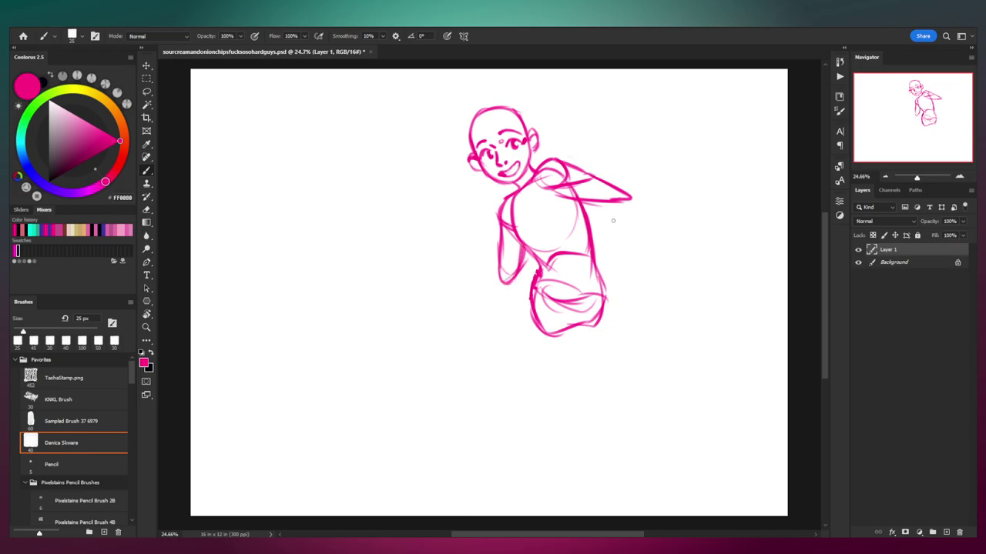
Step: Draw the bent forearm rising outward from the elbow to a raised wrist
{"action": "left_click_drag", "start_coordinate": [452, 218], "coordinate": [508, 259]}
{"action": "key", "text": "ctrl+z"}
{"action": "key", "text": "ctrl+z"}
{"action": "mouse_move", "coordinate": [457, 231]}
{"action": "left_mouse_down"}
{"action": "mouse_move", "coordinate": [505, 268]}
{"action": "mouse_move", "coordinate": [475, 266]}
{"action": "mouse_move", "coordinate": [486, 281]}
{"action": "left_mouse_up"}
{"action": "mouse_move", "coordinate": [472, 267]}
{"action": "left_mouse_down"}
{"action": "mouse_move", "coordinate": [511, 286]}
{"action": "mouse_move", "coordinate": [500, 295]}
{"action": "left_mouse_up"}
{"action": "key", "text": "ctrl+z"}
{"action": "key", "text": "ctrl+z"}
{"action": "key", "text": "ctrl+z"}
{"action": "mouse_move", "coordinate": [500, 294]}
{"action": "left_mouse_down"}
{"action": "mouse_move", "coordinate": [498, 277]}
{"action": "mouse_move", "coordinate": [506, 290]}
{"action": "left_mouse_up"}
{"action": "left_click_drag", "start_coordinate": [474, 283], "coordinate": [487, 290]}
{"action": "left_click_drag", "start_coordinate": [478, 257], "coordinate": [504, 268]}
{"action": "mouse_move", "coordinate": [503, 268]}
{"action": "left_mouse_down"}
{"action": "mouse_move", "coordinate": [504, 288]}
{"action": "mouse_move", "coordinate": [453, 236]}
{"action": "left_mouse_up"}
{"action": "key", "text": "ctrl+z"}
{"action": "mouse_move", "coordinate": [492, 262]}
{"action": "left_mouse_down"}
{"action": "mouse_move", "coordinate": [454, 234]}
{"action": "mouse_move", "coordinate": [450, 245]}
{"action": "mouse_move", "coordinate": [502, 294]}
{"action": "left_mouse_up"}
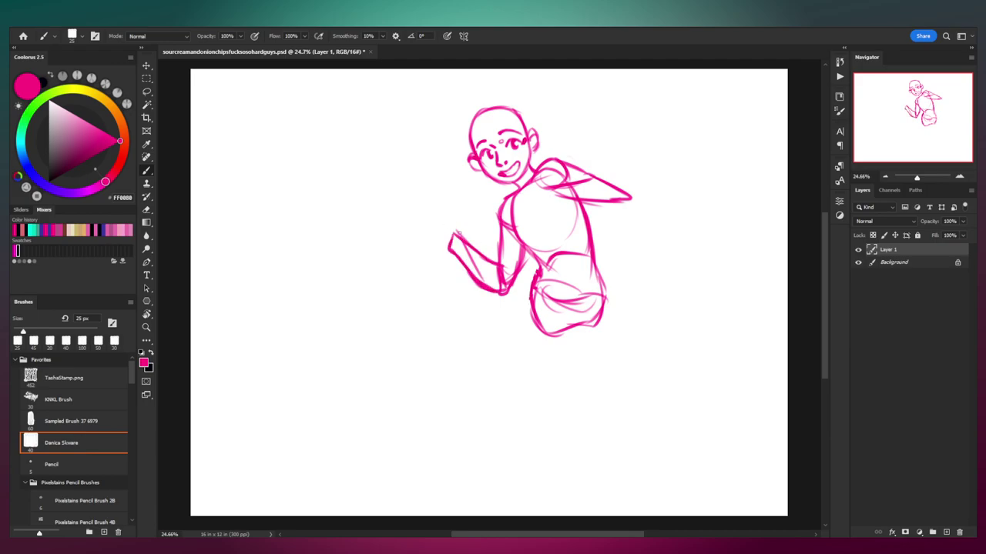
Step: Sketch an angular palm and a thumb at the end of the raised forearm
{"action": "mouse_move", "coordinate": [428, 218]}
{"action": "left_mouse_down"}
{"action": "mouse_move", "coordinate": [440, 205]}
{"action": "mouse_move", "coordinate": [459, 217]}
{"action": "mouse_move", "coordinate": [449, 243]}
{"action": "mouse_move", "coordinate": [433, 240]}
{"action": "mouse_move", "coordinate": [458, 252]}
{"action": "left_mouse_up"}
{"action": "key", "text": "ctrl+z"}
{"action": "left_click_drag", "start_coordinate": [458, 216], "coordinate": [469, 206]}
{"action": "key", "text": "ctrl+z"}
{"action": "key", "text": "e"}
{"action": "left_click_drag", "start_coordinate": [456, 209], "coordinate": [469, 206]}
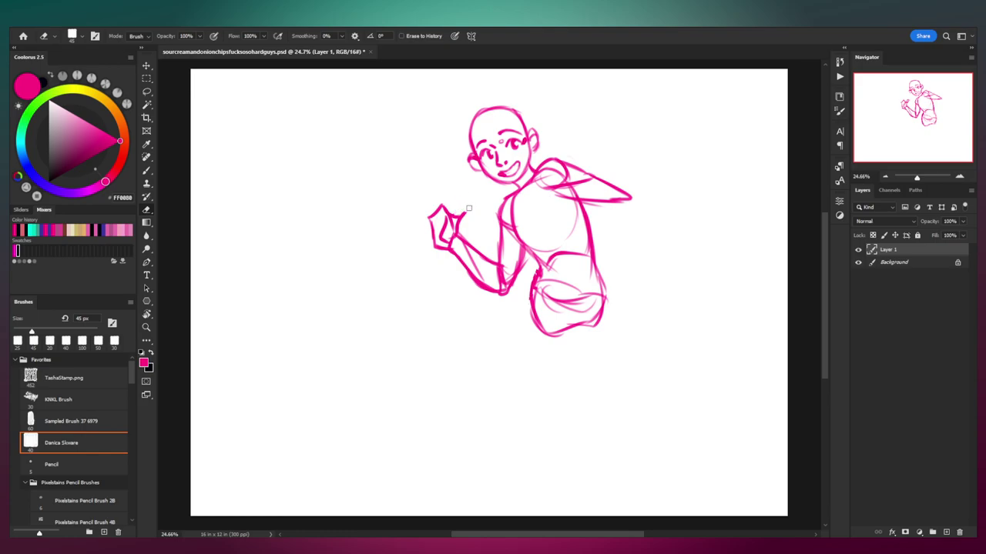
{"action": "key", "text": "b"}
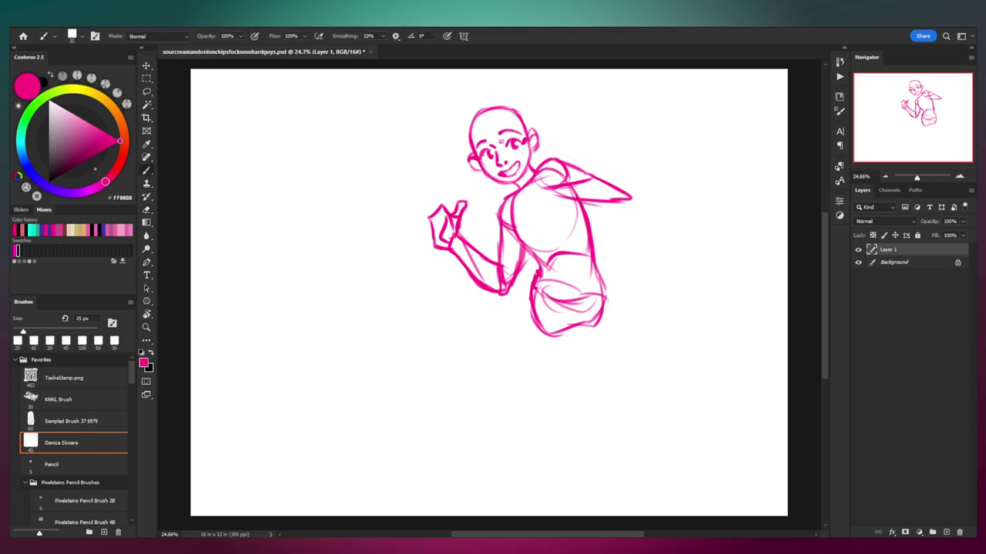
{"action": "key", "text": "e"}
{"action": "key", "text": "b"}
Step: Draw four spread fingers on the raised hand
{"action": "mouse_move", "coordinate": [458, 202]}
{"action": "left_mouse_down"}
{"action": "mouse_move", "coordinate": [471, 200]}
{"action": "mouse_move", "coordinate": [436, 179]}
{"action": "mouse_move", "coordinate": [441, 211]}
{"action": "mouse_move", "coordinate": [423, 183]}
{"action": "mouse_move", "coordinate": [433, 215]}
{"action": "mouse_move", "coordinate": [413, 199]}
{"action": "mouse_move", "coordinate": [422, 209]}
{"action": "left_mouse_up"}
{"action": "key", "text": "ctrl+z"}
{"action": "key", "text": "ctrl+z"}
{"action": "key", "text": "ctrl+z"}
{"action": "key", "text": "ctrl+z"}
{"action": "key", "text": "ctrl+z"}
{"action": "mouse_move", "coordinate": [417, 202]}
{"action": "left_mouse_down"}
{"action": "mouse_move", "coordinate": [428, 219]}
{"action": "mouse_move", "coordinate": [417, 210]}
{"action": "left_mouse_up"}
{"action": "mouse_move", "coordinate": [420, 212]}
{"action": "left_mouse_down"}
{"action": "mouse_move", "coordinate": [410, 209]}
{"action": "mouse_move", "coordinate": [423, 224]}
{"action": "mouse_move", "coordinate": [408, 215]}
{"action": "mouse_move", "coordinate": [430, 234]}
{"action": "mouse_move", "coordinate": [433, 225]}
{"action": "left_mouse_up"}
{"action": "key", "text": "ctrl+z"}
{"action": "key", "text": "ctrl+z"}
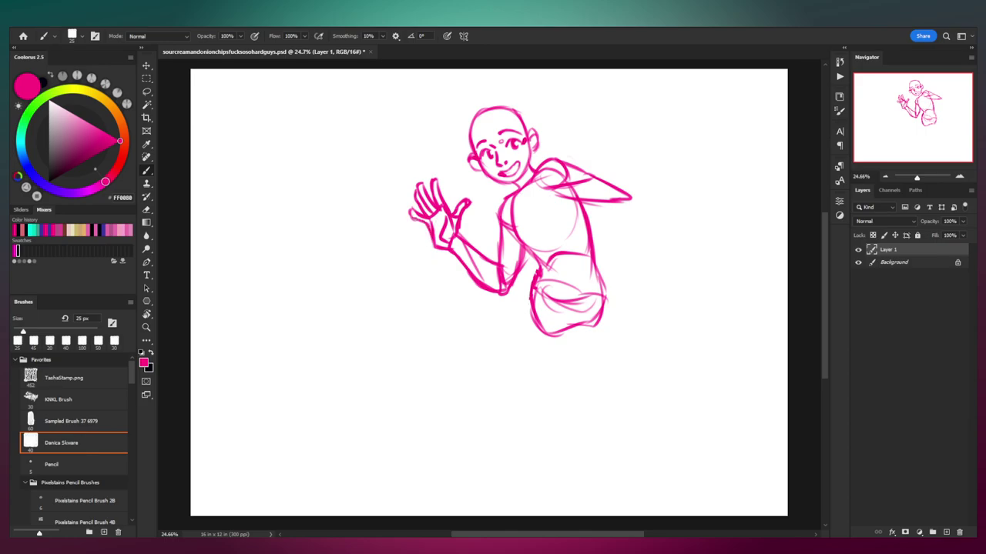
{"action": "key", "text": "e"}
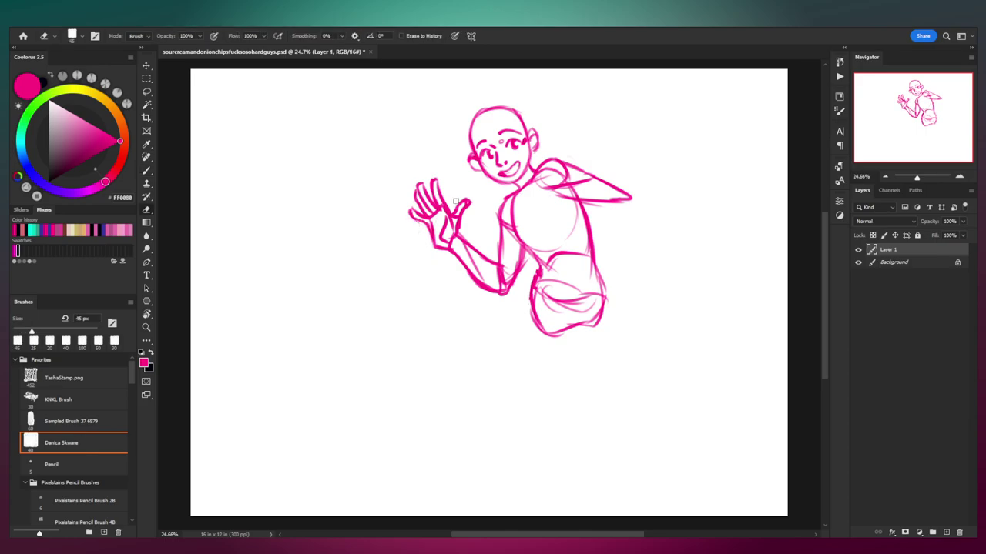
{"action": "key", "text": "b"}
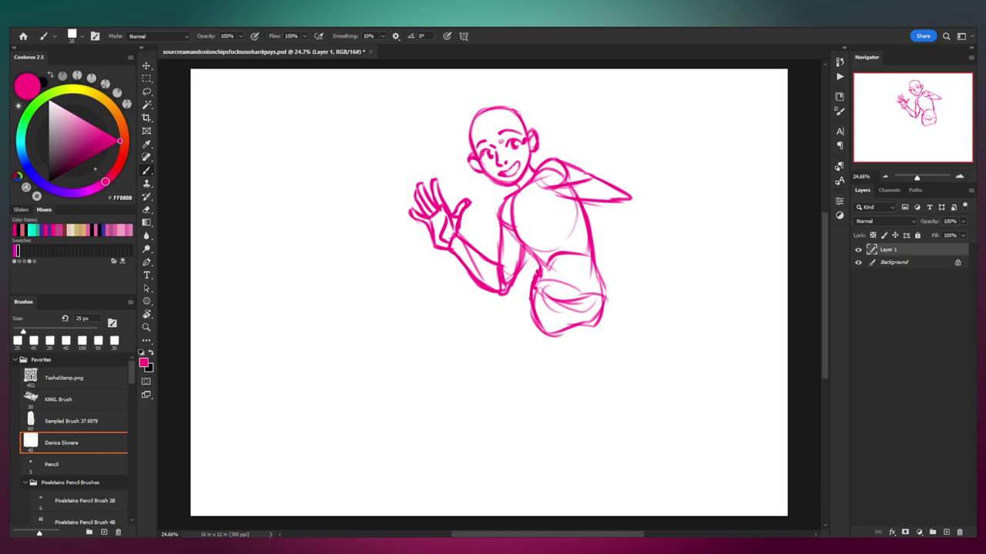
Step: Erase the outstretched upper arm and its overlapping shoulder lines with an enlarged eraser
{"action": "left_click_drag", "start_coordinate": [631, 197], "coordinate": [635, 242]}
{"action": "key", "text": "ctrl+z"}
{"action": "key", "text": "e"}
{"action": "key", "text": "bracketright"}
{"action": "key", "text": "bracketright"}
{"action": "key", "text": "bracketright"}
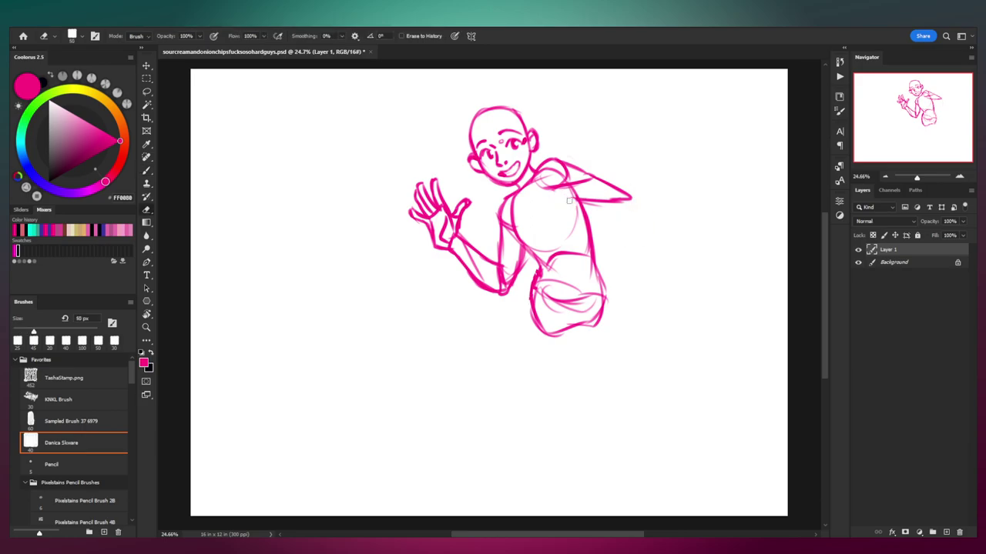
{"action": "mouse_move", "coordinate": [568, 168]}
{"action": "left_mouse_down"}
{"action": "mouse_move", "coordinate": [586, 198]}
{"action": "mouse_move", "coordinate": [581, 174]}
{"action": "mouse_move", "coordinate": [623, 198]}
{"action": "mouse_move", "coordinate": [552, 183]}
{"action": "left_mouse_up"}
{"action": "key", "text": "b"}
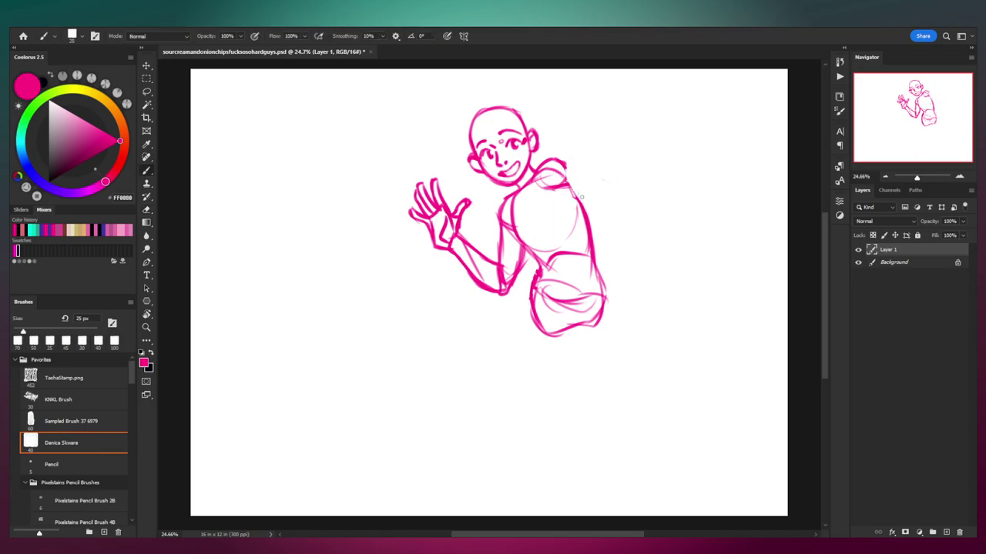
Step: Redraw the cleared shoulder as a rounded form and add an oval volume to the bent arm above the elbow
{"action": "mouse_move", "coordinate": [566, 163]}
{"action": "left_mouse_down"}
{"action": "mouse_move", "coordinate": [565, 220]}
{"action": "mouse_move", "coordinate": [549, 238]}
{"action": "left_mouse_up"}
{"action": "key", "text": "ctrl+z"}
{"action": "left_click_drag", "start_coordinate": [545, 164], "coordinate": [563, 206]}
{"action": "mouse_move", "coordinate": [498, 248]}
{"action": "left_mouse_down"}
{"action": "mouse_move", "coordinate": [511, 234]}
{"action": "mouse_move", "coordinate": [531, 253]}
{"action": "mouse_move", "coordinate": [502, 265]}
{"action": "mouse_move", "coordinate": [522, 260]}
{"action": "left_mouse_up"}
{"action": "key", "text": "e"}
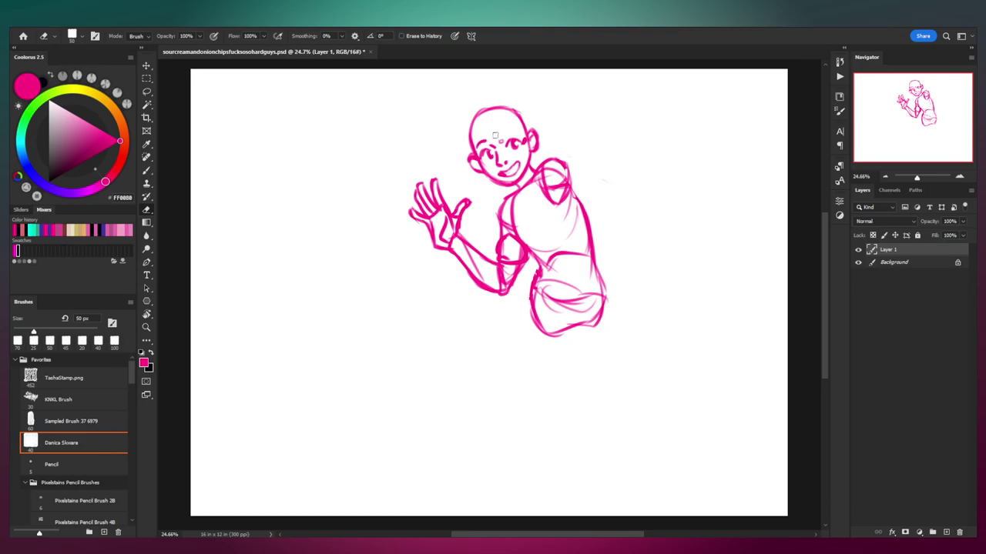
Step: Erase the figure's curved eyebrows and redraw them as slanted, worried brows with a 15 px brush
{"action": "mouse_move", "coordinate": [517, 151]}
{"action": "left_mouse_down"}
{"action": "mouse_move", "coordinate": [522, 158]}
{"action": "mouse_move", "coordinate": [519, 134]}
{"action": "left_mouse_up"}
{"action": "key", "text": "b"}
{"action": "key", "text": "e"}
{"action": "key", "text": "bracketleft"}
{"action": "key", "text": "b"}
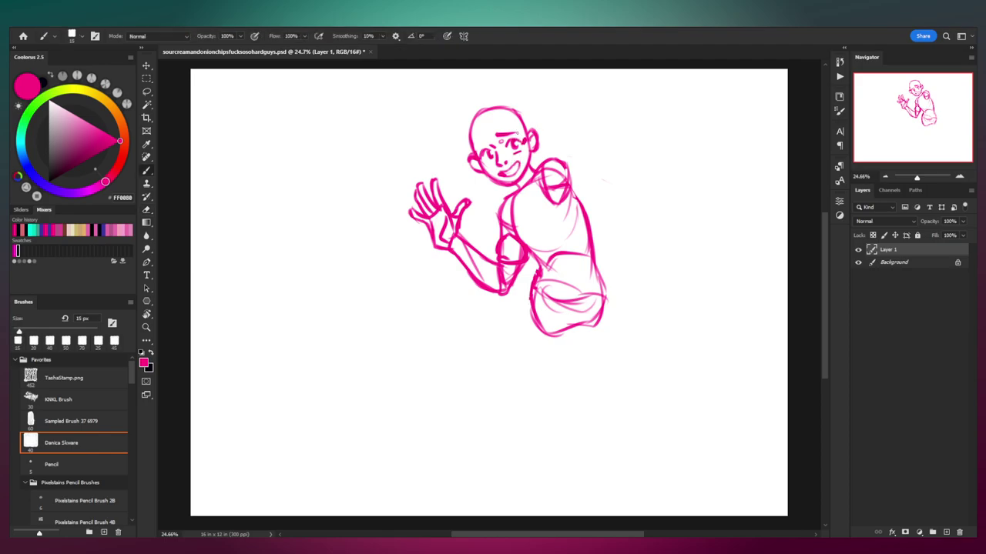
{"action": "left_click_drag", "start_coordinate": [478, 147], "coordinate": [485, 142]}
{"action": "left_click_drag", "start_coordinate": [494, 129], "coordinate": [497, 136]}
Step: Erase and redraw the tip of the nose and add short lines beneath the eyes
{"action": "key", "text": "e"}
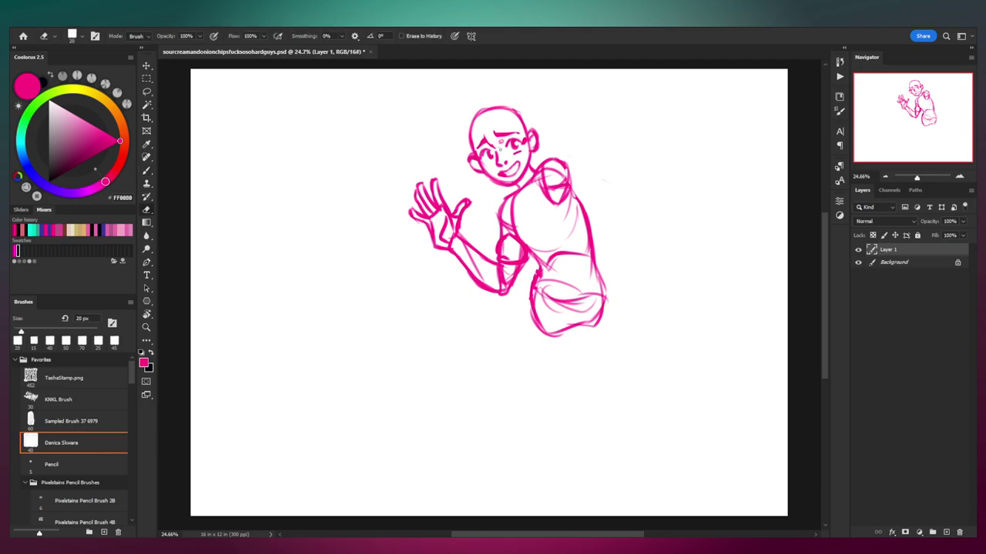
{"action": "key", "text": "b"}
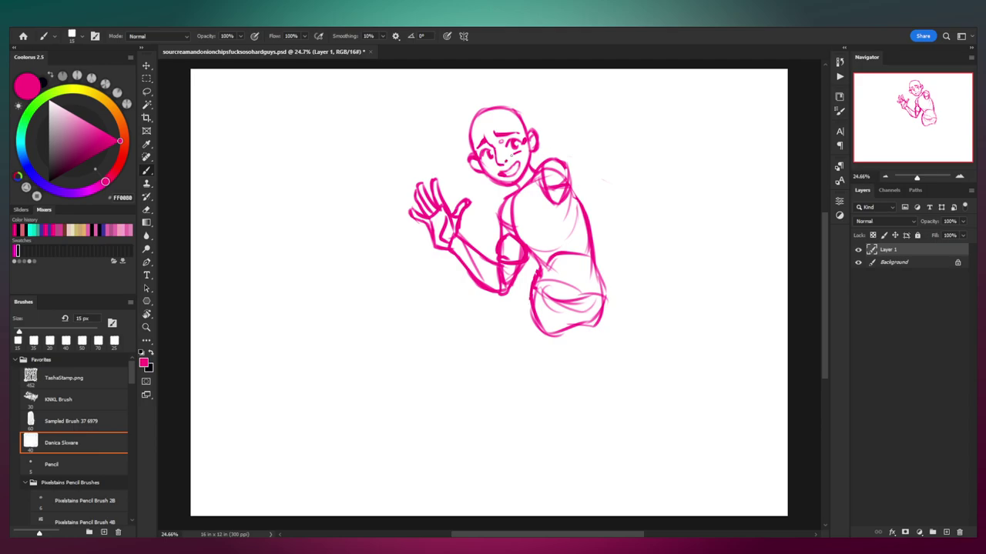
{"action": "key", "text": "e"}
{"action": "left_click_drag", "start_coordinate": [492, 141], "coordinate": [495, 148]}
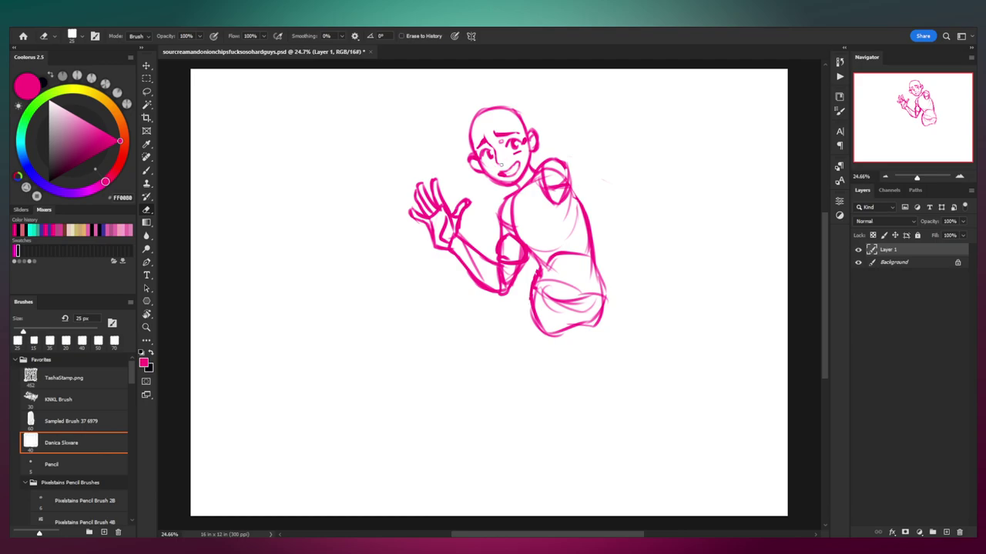
{"action": "key", "text": "b"}
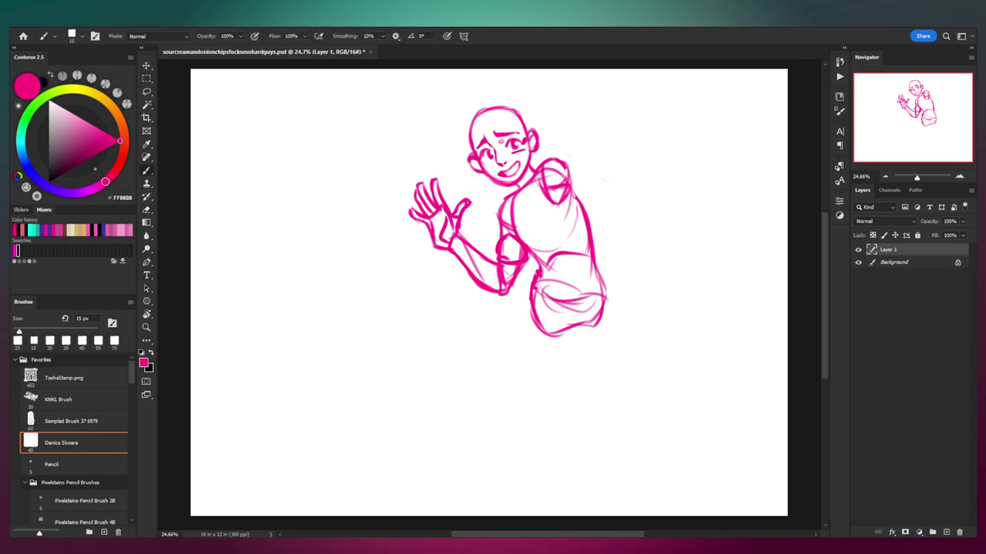
{"action": "left_click_drag", "start_coordinate": [493, 158], "coordinate": [490, 161]}
Step: Sketch a clenched hand gripping the bent arm and erase the lines that overlap it
{"action": "mouse_move", "coordinate": [498, 235]}
{"action": "left_mouse_down"}
{"action": "mouse_move", "coordinate": [512, 241]}
{"action": "mouse_move", "coordinate": [498, 261]}
{"action": "left_mouse_up"}
{"action": "mouse_move", "coordinate": [497, 260]}
{"action": "left_mouse_down"}
{"action": "mouse_move", "coordinate": [508, 256]}
{"action": "mouse_move", "coordinate": [497, 248]}
{"action": "mouse_move", "coordinate": [493, 261]}
{"action": "mouse_move", "coordinate": [523, 258]}
{"action": "left_mouse_up"}
{"action": "key", "text": "e"}
{"action": "key", "text": "bracketright"}
{"action": "key", "text": "bracketright"}
{"action": "key", "text": "bracketright"}
{"action": "key", "text": "bracketright"}
{"action": "mouse_move", "coordinate": [507, 241]}
{"action": "left_mouse_down"}
{"action": "mouse_move", "coordinate": [510, 255]}
{"action": "mouse_move", "coordinate": [520, 245]}
{"action": "left_mouse_up"}
{"action": "key", "text": "b"}
Step: Draw a forearm crossing the waist from the clenched hand and connect its elbow to the shoulder
{"action": "mouse_move", "coordinate": [530, 252]}
{"action": "left_mouse_down"}
{"action": "mouse_move", "coordinate": [504, 258]}
{"action": "mouse_move", "coordinate": [582, 244]}
{"action": "mouse_move", "coordinate": [568, 257]}
{"action": "left_mouse_up"}
{"action": "key", "text": "ctrl+z"}
{"action": "mouse_move", "coordinate": [527, 263]}
{"action": "left_mouse_down"}
{"action": "mouse_move", "coordinate": [583, 265]}
{"action": "mouse_move", "coordinate": [572, 238]}
{"action": "mouse_move", "coordinate": [600, 249]}
{"action": "left_mouse_up"}
{"action": "left_click_drag", "start_coordinate": [566, 171], "coordinate": [598, 243]}
{"action": "mouse_move", "coordinate": [587, 196]}
{"action": "left_mouse_down"}
{"action": "mouse_move", "coordinate": [592, 233]}
{"action": "mouse_move", "coordinate": [553, 241]}
{"action": "left_mouse_up"}
{"action": "mouse_move", "coordinate": [556, 205]}
{"action": "left_mouse_down"}
{"action": "mouse_move", "coordinate": [573, 245]}
{"action": "mouse_move", "coordinate": [597, 243]}
{"action": "left_mouse_up"}
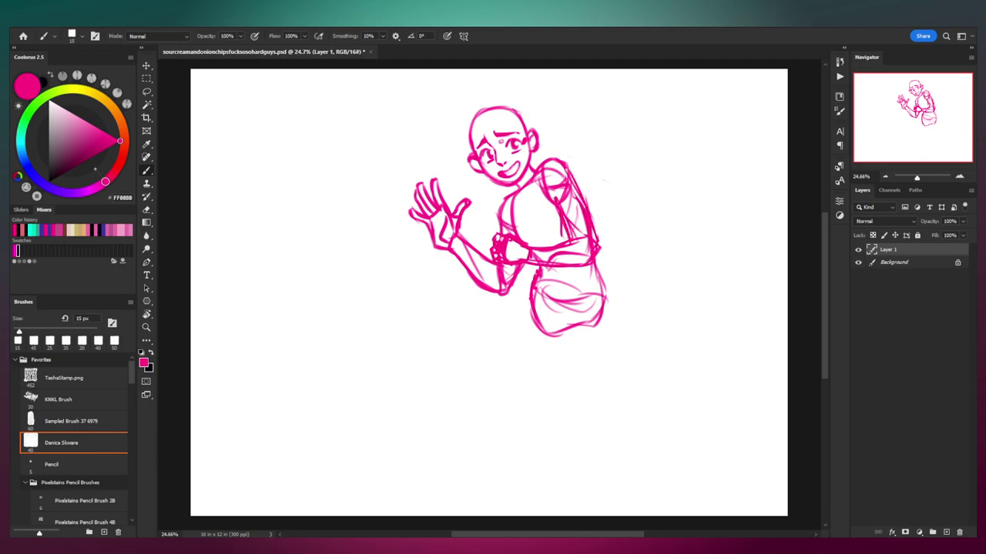
Step: Erase the construction lines inside the shoulder and redraw the outer contour of the crossed arm's upper part
{"action": "mouse_move", "coordinate": [549, 191]}
{"action": "left_mouse_down"}
{"action": "mouse_move", "coordinate": [557, 214]}
{"action": "mouse_move", "coordinate": [566, 198]}
{"action": "mouse_move", "coordinate": [556, 176]}
{"action": "left_mouse_up"}
{"action": "key", "text": "e"}
{"action": "key", "text": "bracketright"}
{"action": "key", "text": "bracketright"}
{"action": "key", "text": "bracketright"}
{"action": "key", "text": "bracketright"}
{"action": "key", "text": "bracketright"}
{"action": "mouse_move", "coordinate": [557, 184]}
{"action": "left_mouse_down"}
{"action": "mouse_move", "coordinate": [571, 212]}
{"action": "mouse_move", "coordinate": [575, 201]}
{"action": "left_mouse_up"}
{"action": "key", "text": "b"}
{"action": "key", "text": "ctrl+z"}
{"action": "mouse_move", "coordinate": [563, 162]}
{"action": "left_mouse_down"}
{"action": "mouse_move", "coordinate": [576, 207]}
{"action": "mouse_move", "coordinate": [574, 198]}
{"action": "left_mouse_up"}
{"action": "mouse_move", "coordinate": [582, 200]}
{"action": "left_mouse_down"}
{"action": "mouse_move", "coordinate": [577, 239]}
{"action": "mouse_move", "coordinate": [591, 256]}
{"action": "mouse_move", "coordinate": [590, 235]}
{"action": "mouse_move", "coordinate": [567, 238]}
{"action": "mouse_move", "coordinate": [589, 257]}
{"action": "left_mouse_up"}
Step: Clean up the overlapping lines at the crossed arm's elbow and reinforce the upper arm's outline
{"action": "key", "text": "e"}
{"action": "key", "text": "b"}
{"action": "key", "text": "e"}
{"action": "mouse_move", "coordinate": [576, 254]}
{"action": "left_mouse_down"}
{"action": "mouse_move", "coordinate": [560, 264]}
{"action": "mouse_move", "coordinate": [596, 261]}
{"action": "mouse_move", "coordinate": [597, 245]}
{"action": "left_mouse_up"}
{"action": "key", "text": "b"}
{"action": "left_click_drag", "start_coordinate": [581, 211], "coordinate": [590, 231]}
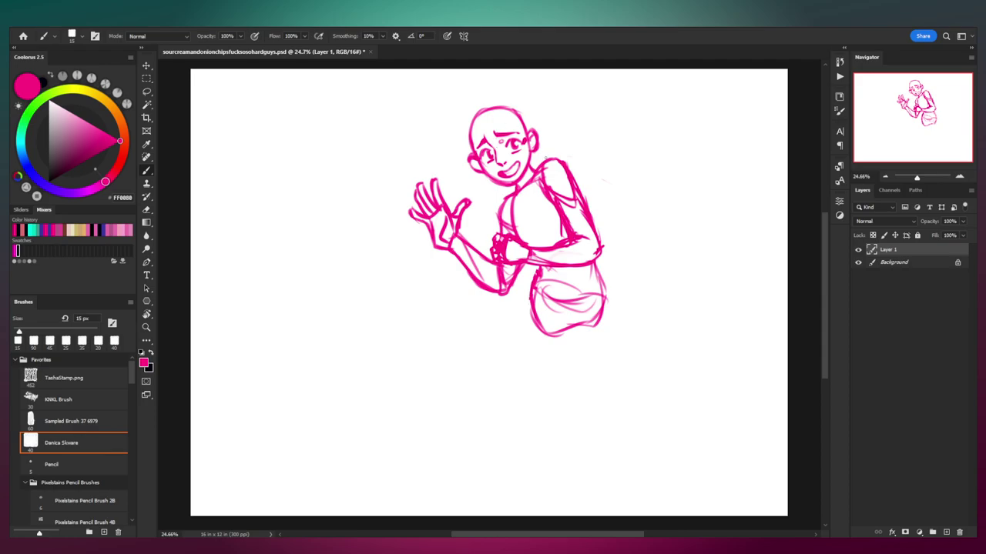
Step: Select each eye with the Lasso and nudge it slightly on the face
{"action": "key", "text": "l"}
{"action": "mouse_move", "coordinate": [517, 137]}
{"action": "left_mouse_down"}
{"action": "mouse_move", "coordinate": [510, 158]}
{"action": "mouse_move", "coordinate": [531, 155]}
{"action": "mouse_move", "coordinate": [533, 144]}
{"action": "mouse_move", "coordinate": [508, 139]}
{"action": "mouse_move", "coordinate": [516, 153]}
{"action": "left_mouse_up"}
{"action": "key", "text": "ctrl+d"}
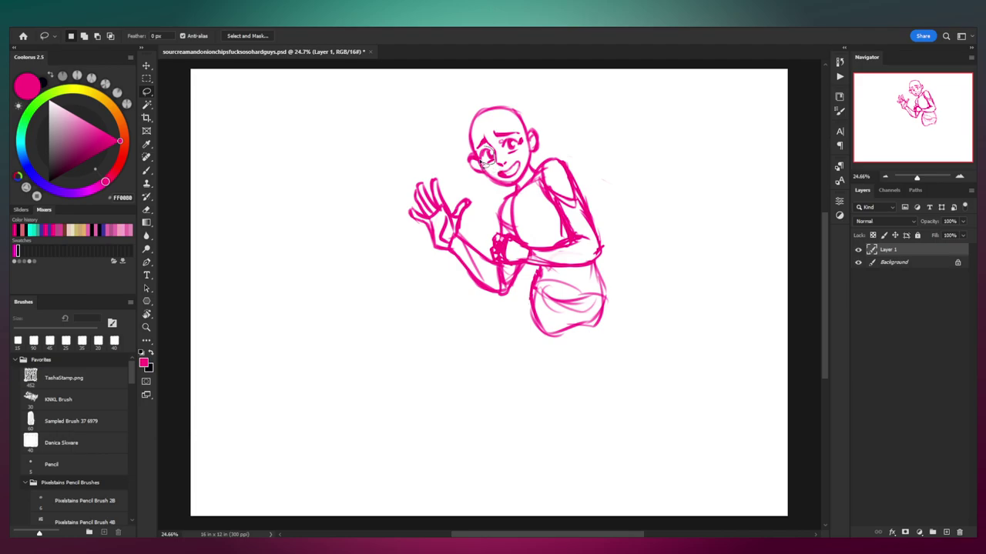
{"action": "left_click_drag", "start_coordinate": [487, 164], "coordinate": [492, 159]}
{"action": "key", "text": "b"}
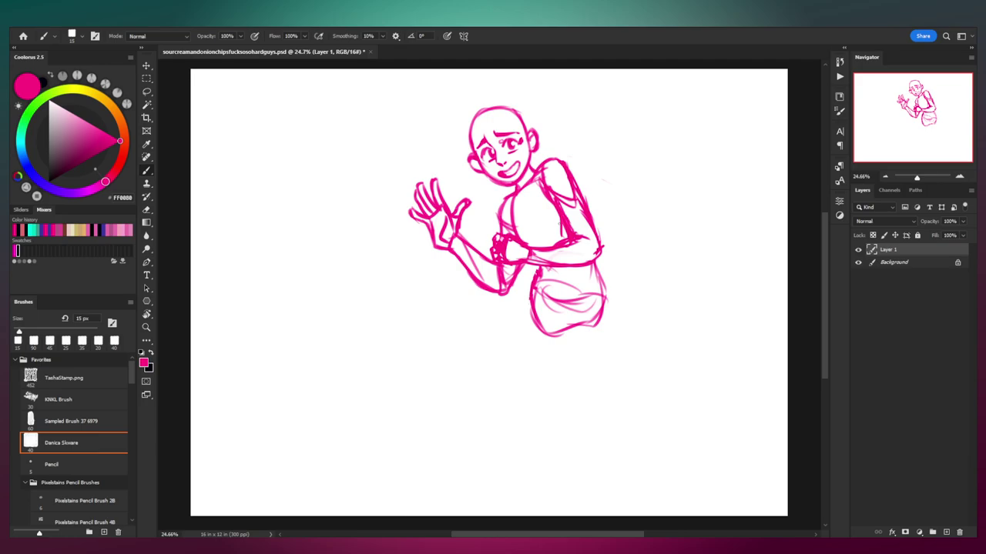
Step: Sketch the outer contour of the far thigh curving down from the waist with a 25 px brush
{"action": "key", "text": "bracketright"}
{"action": "left_click_drag", "start_coordinate": [531, 286], "coordinate": [509, 376]}
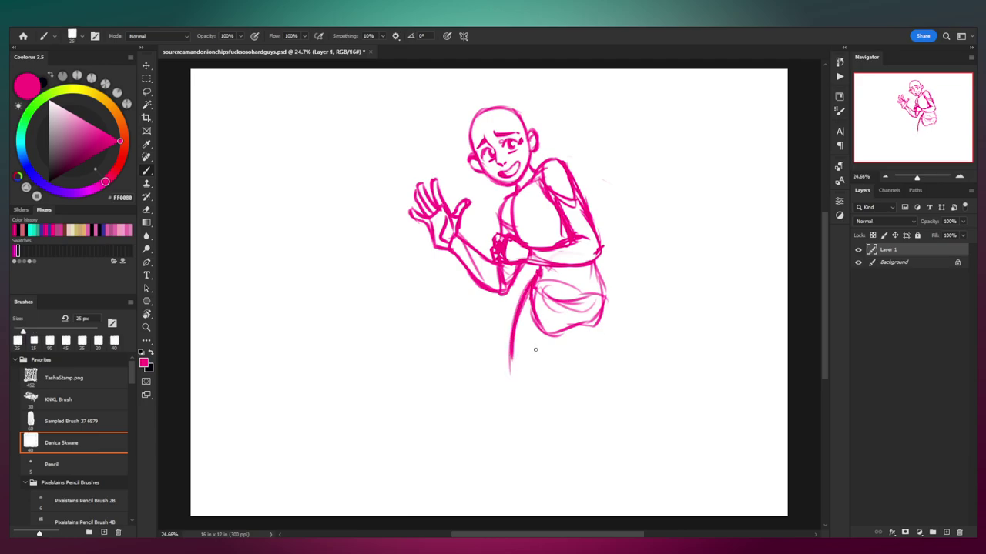
{"action": "left_click_drag", "start_coordinate": [523, 294], "coordinate": [514, 399]}
{"action": "left_click_drag", "start_coordinate": [513, 315], "coordinate": [514, 399]}
{"action": "left_click_drag", "start_coordinate": [589, 305], "coordinate": [526, 383]}
{"action": "key", "text": "ctrl+z"}
Step: Sketch the near thigh as a long tapered form from the hip to the knee, overlapping the far thigh
{"action": "left_click_drag", "start_coordinate": [548, 333], "coordinate": [598, 286]}
{"action": "left_click_drag", "start_coordinate": [551, 315], "coordinate": [605, 292]}
{"action": "mouse_move", "coordinate": [601, 285]}
{"action": "left_mouse_down"}
{"action": "mouse_move", "coordinate": [607, 350]}
{"action": "mouse_move", "coordinate": [587, 381]}
{"action": "left_mouse_up"}
{"action": "mouse_move", "coordinate": [565, 304]}
{"action": "left_mouse_down"}
{"action": "mouse_move", "coordinate": [522, 393]}
{"action": "mouse_move", "coordinate": [546, 322]}
{"action": "left_mouse_up"}
{"action": "left_click_drag", "start_coordinate": [547, 322], "coordinate": [514, 426]}
{"action": "mouse_move", "coordinate": [524, 371]}
{"action": "left_mouse_down"}
{"action": "mouse_move", "coordinate": [521, 436]}
{"action": "mouse_move", "coordinate": [570, 399]}
{"action": "mouse_move", "coordinate": [557, 409]}
{"action": "mouse_move", "coordinate": [591, 356]}
{"action": "left_mouse_up"}
{"action": "mouse_move", "coordinate": [577, 381]}
{"action": "left_mouse_down"}
{"action": "mouse_move", "coordinate": [602, 283]}
{"action": "mouse_move", "coordinate": [598, 354]}
{"action": "mouse_move", "coordinate": [549, 415]}
{"action": "left_mouse_up"}
{"action": "key", "text": "ctrl+z"}
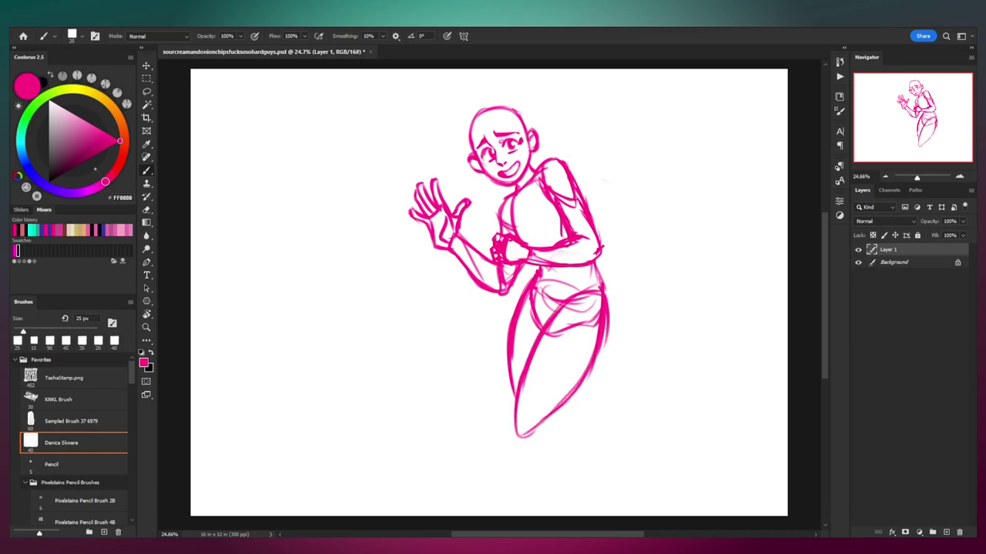
{"action": "left_click_drag", "start_coordinate": [521, 356], "coordinate": [512, 403]}
Step: Draw short, choppy hair with a fringe and flicked side strands around the bald head
{"action": "key", "text": "l"}
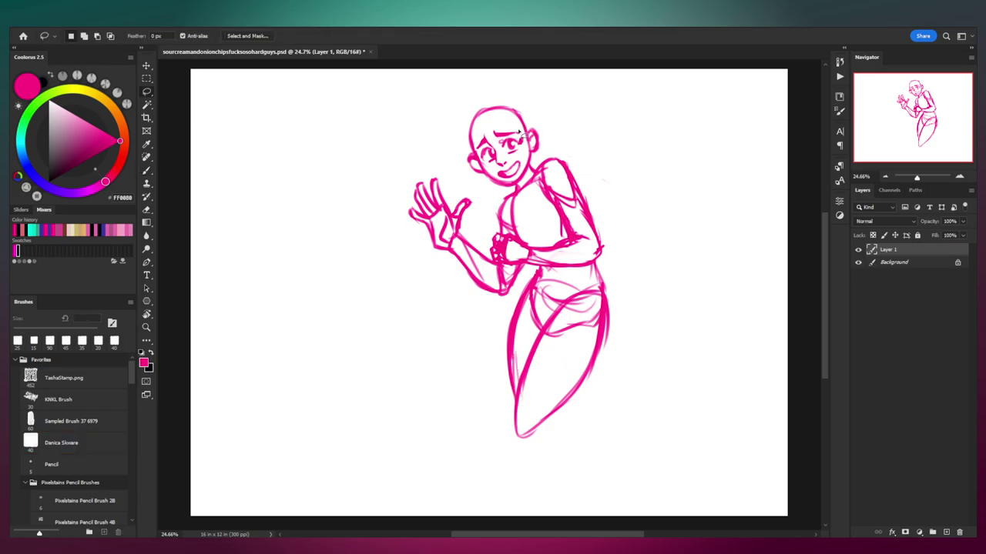
{"action": "key", "text": "b"}
{"action": "mouse_move", "coordinate": [466, 126]}
{"action": "left_mouse_down"}
{"action": "mouse_move", "coordinate": [467, 152]}
{"action": "mouse_move", "coordinate": [513, 127]}
{"action": "left_mouse_up"}
{"action": "mouse_move", "coordinate": [515, 121]}
{"action": "left_mouse_down"}
{"action": "mouse_move", "coordinate": [470, 117]}
{"action": "mouse_move", "coordinate": [494, 106]}
{"action": "mouse_move", "coordinate": [452, 145]}
{"action": "mouse_move", "coordinate": [468, 171]}
{"action": "mouse_move", "coordinate": [463, 181]}
{"action": "mouse_move", "coordinate": [461, 157]}
{"action": "mouse_move", "coordinate": [460, 178]}
{"action": "mouse_move", "coordinate": [466, 161]}
{"action": "mouse_move", "coordinate": [489, 182]}
{"action": "left_mouse_up"}
{"action": "key", "text": "ctrl+z"}
{"action": "key", "text": "ctrl+z"}
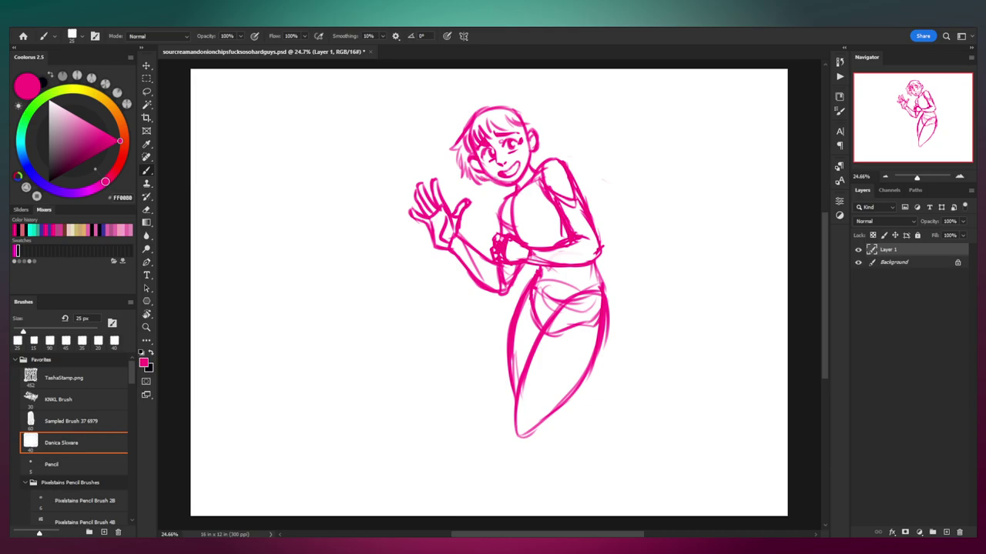
{"action": "mouse_move", "coordinate": [482, 108]}
{"action": "left_mouse_down"}
{"action": "mouse_move", "coordinate": [510, 103]}
{"action": "mouse_move", "coordinate": [551, 125]}
{"action": "mouse_move", "coordinate": [551, 150]}
{"action": "mouse_move", "coordinate": [535, 166]}
{"action": "mouse_move", "coordinate": [526, 156]}
{"action": "mouse_move", "coordinate": [477, 164]}
{"action": "mouse_move", "coordinate": [528, 178]}
{"action": "mouse_move", "coordinate": [500, 188]}
{"action": "mouse_move", "coordinate": [513, 190]}
{"action": "left_mouse_up"}
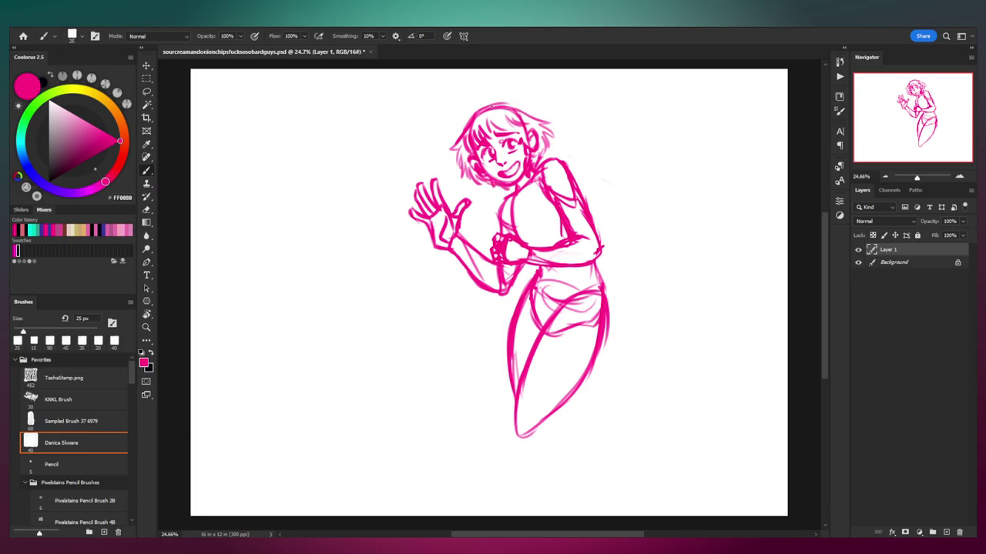
{"action": "mouse_move", "coordinate": [489, 106]}
{"action": "left_mouse_down"}
{"action": "mouse_move", "coordinate": [538, 111]}
{"action": "mouse_move", "coordinate": [454, 133]}
{"action": "left_mouse_up"}
{"action": "key", "text": "ctrl+z"}
Step: Select the raised hand with the Lasso, adjust it slightly with Free Transform and deselect it
{"action": "key", "text": "l"}
{"action": "mouse_move", "coordinate": [450, 261]}
{"action": "left_mouse_down"}
{"action": "mouse_move", "coordinate": [403, 185]}
{"action": "mouse_move", "coordinate": [466, 185]}
{"action": "mouse_move", "coordinate": [479, 216]}
{"action": "mouse_move", "coordinate": [453, 239]}
{"action": "left_mouse_up"}
{"action": "key", "text": "ctrl+t"}
{"action": "left_click_drag", "start_coordinate": [400, 165], "coordinate": [401, 169]}
{"action": "key", "text": "Return"}
{"action": "key", "text": "ctrl+d"}
Step: Flip the sketch horizontally, rotate it about -4.5°, and restore its original facing while shifting the figure slightly right and down
{"action": "key", "text": "ctrl+t"}
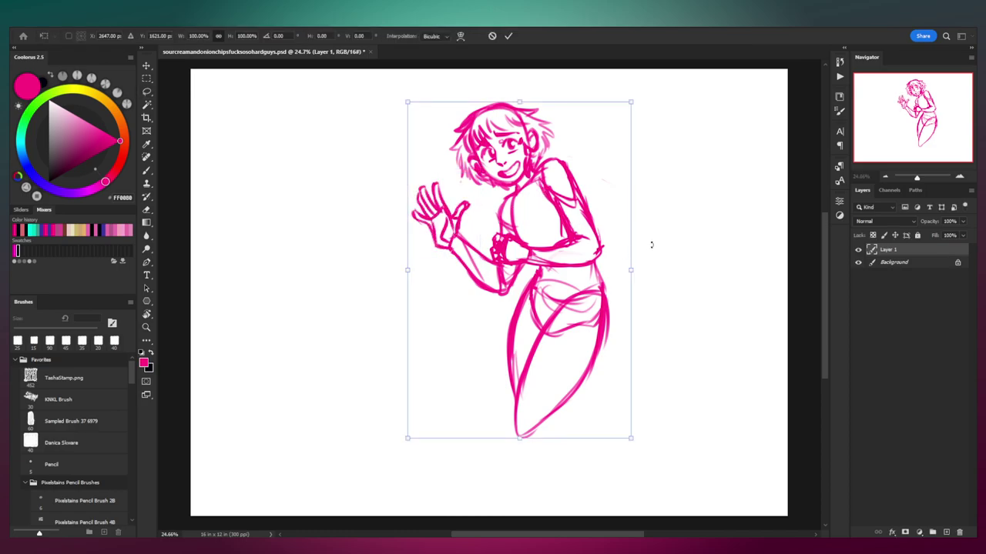
{"action": "key", "text": "Escape"}
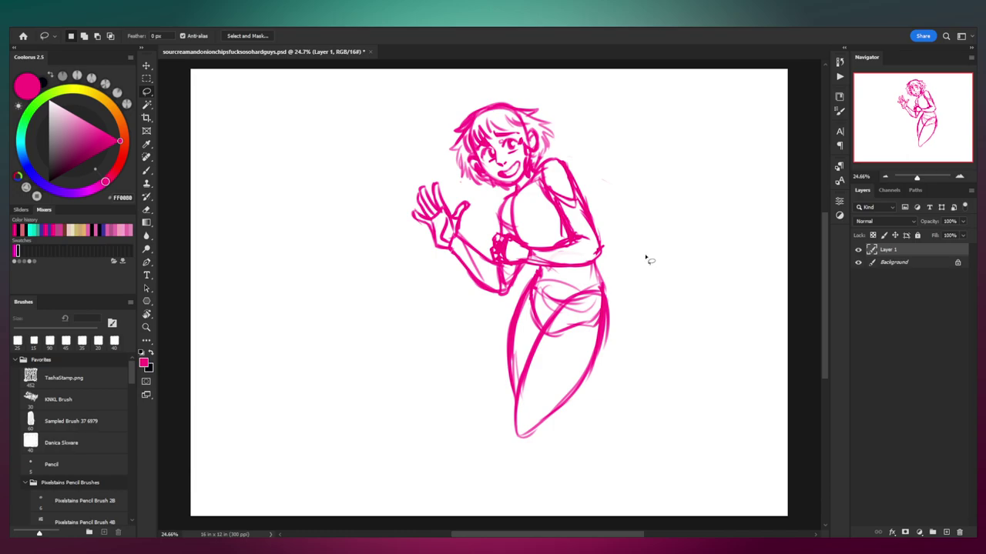
{"action": "key", "text": "ctrl+h"}
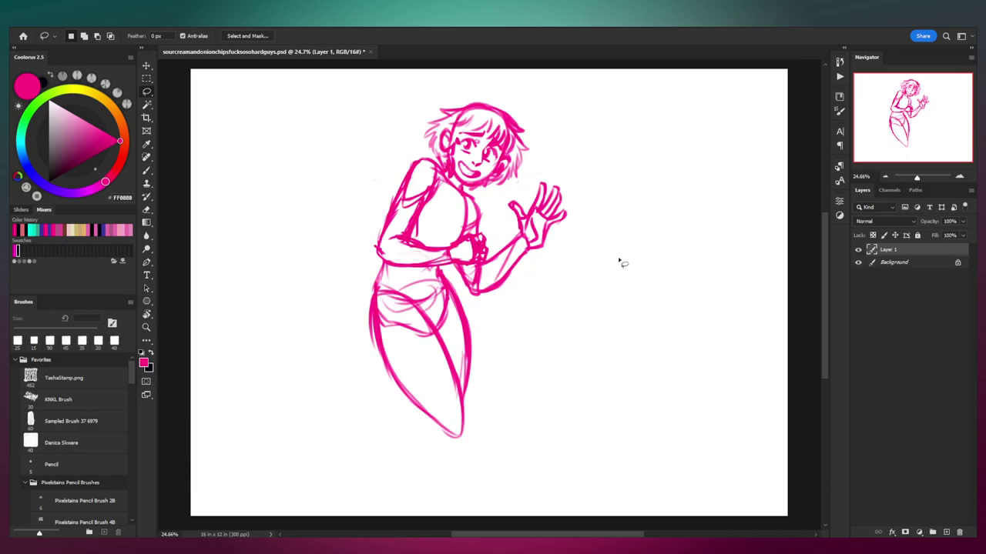
{"action": "key", "text": "ctrl+t"}
{"action": "left_click_drag", "start_coordinate": [577, 246], "coordinate": [621, 237]}
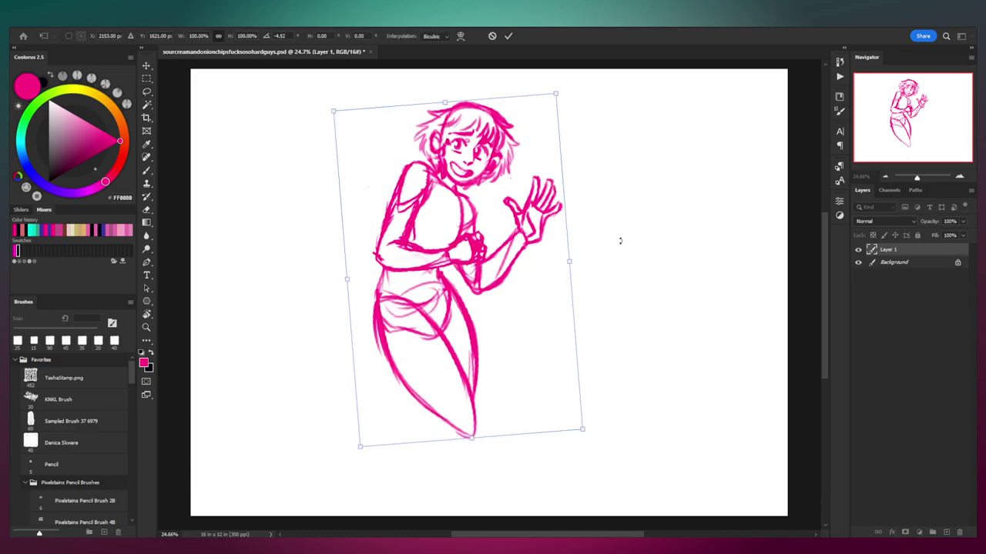
{"action": "key", "text": "Return"}
{"action": "key", "text": "ctrl+shift+h"}
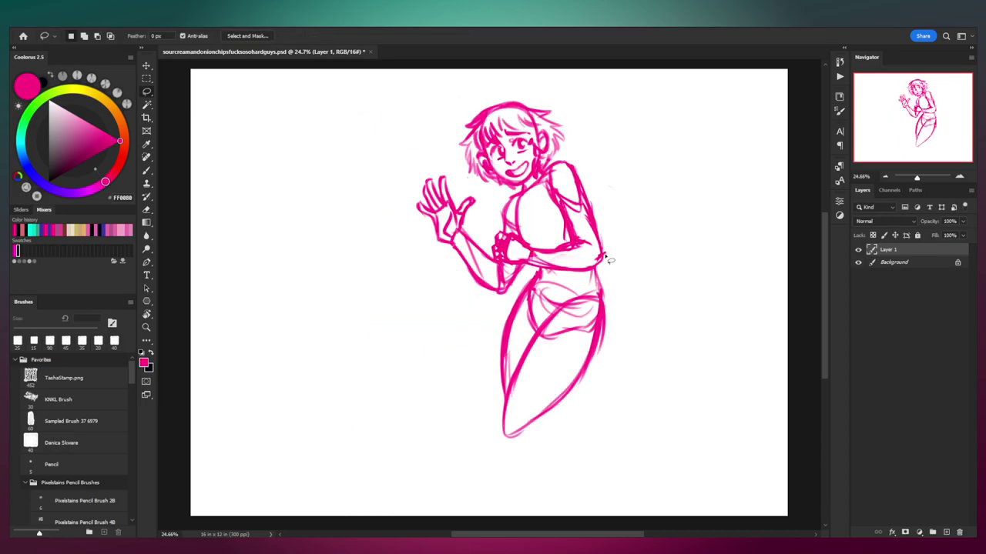
{"action": "mouse_move", "coordinate": [588, 251]}
{"action": "left_mouse_down"}
{"action": "mouse_move", "coordinate": [632, 270]}
{"action": "mouse_move", "coordinate": [622, 267]}
{"action": "left_mouse_up"}
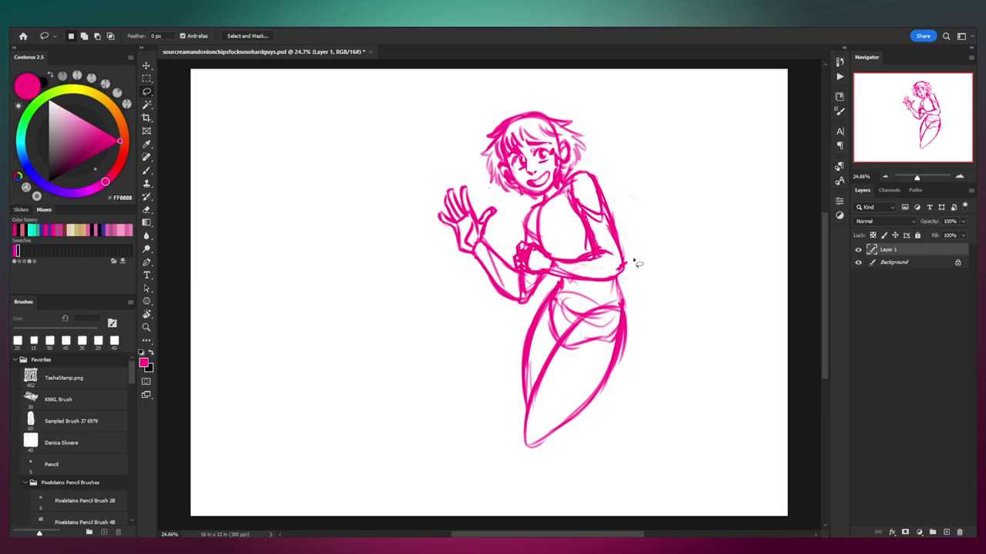
Step: Add a new layer above the sketch, lower Layer 1's opacity to 37%, and make Layer 2 active
{"action": "key", "text": "ctrl+shift+n"}
{"action": "key", "text": "Return"}
{"action": "left_click", "coordinate": [890, 263]}
{"action": "mouse_move", "coordinate": [930, 224]}
{"action": "left_mouse_down"}
{"action": "mouse_move", "coordinate": [901, 225]}
{"action": "mouse_move", "coordinate": [918, 226]}
{"action": "left_mouse_up"}
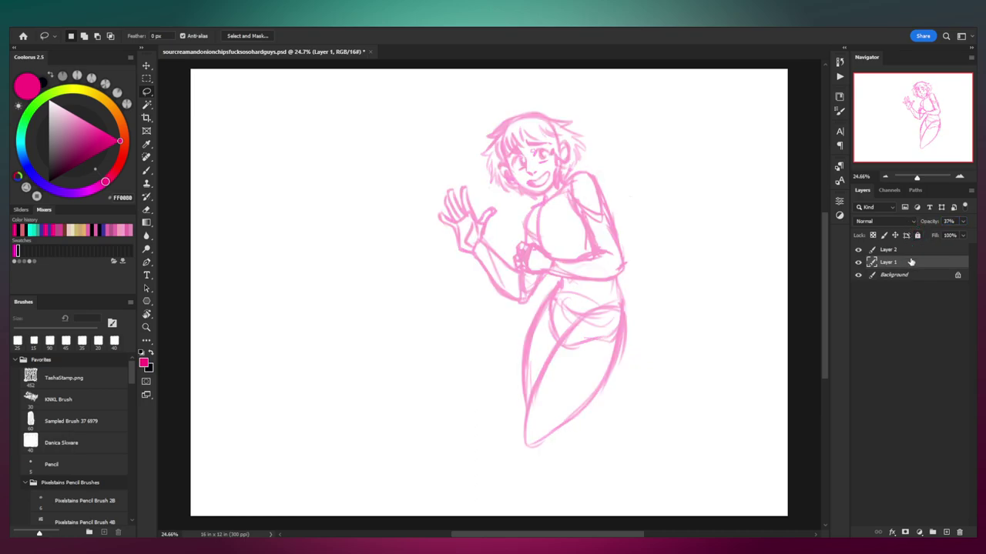
{"action": "left_click", "coordinate": [910, 253]}
Step: Ink the upper lash line and iris of the eye nearer the visible ear with the 5 px Pencil brush in near-black
{"action": "key", "text": "z"}
{"action": "left_click_drag", "start_coordinate": [474, 243], "coordinate": [539, 249]}
{"action": "left_click_drag", "start_coordinate": [485, 215], "coordinate": [500, 220]}
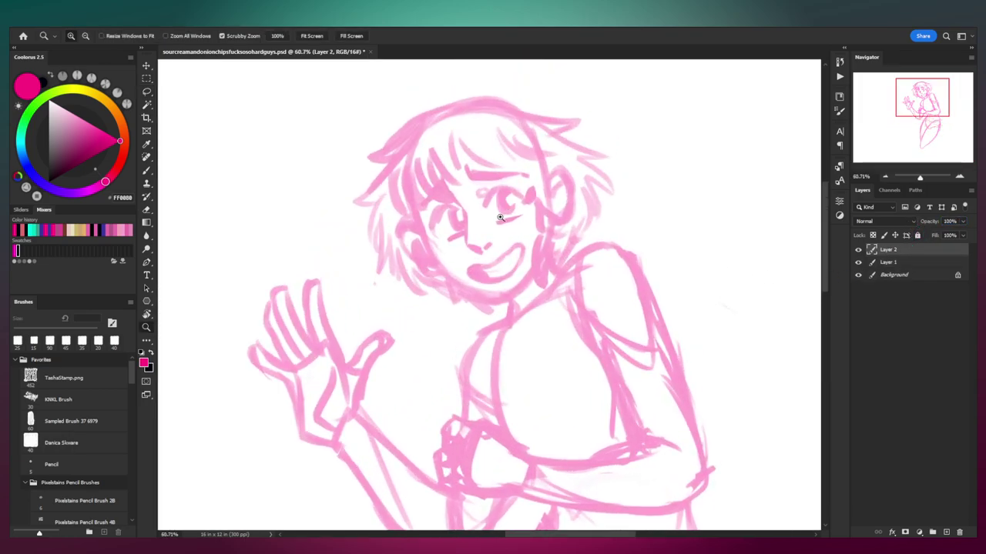
{"action": "key", "text": "b"}
{"action": "left_click", "coordinate": [77, 464]}
{"action": "key", "text": "x"}
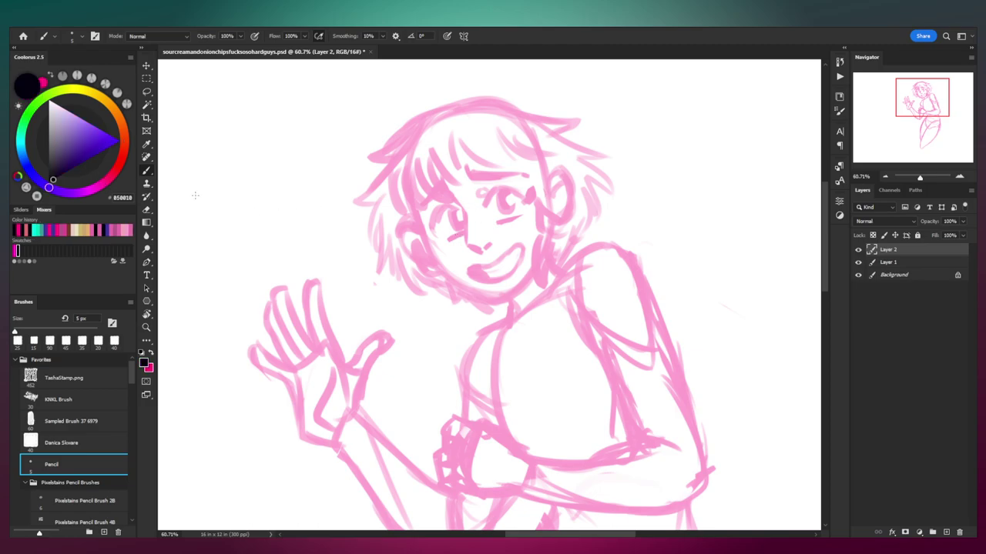
{"action": "scroll", "coordinate": [479, 214], "scroll_direction": "up", "scroll_amount": 1}
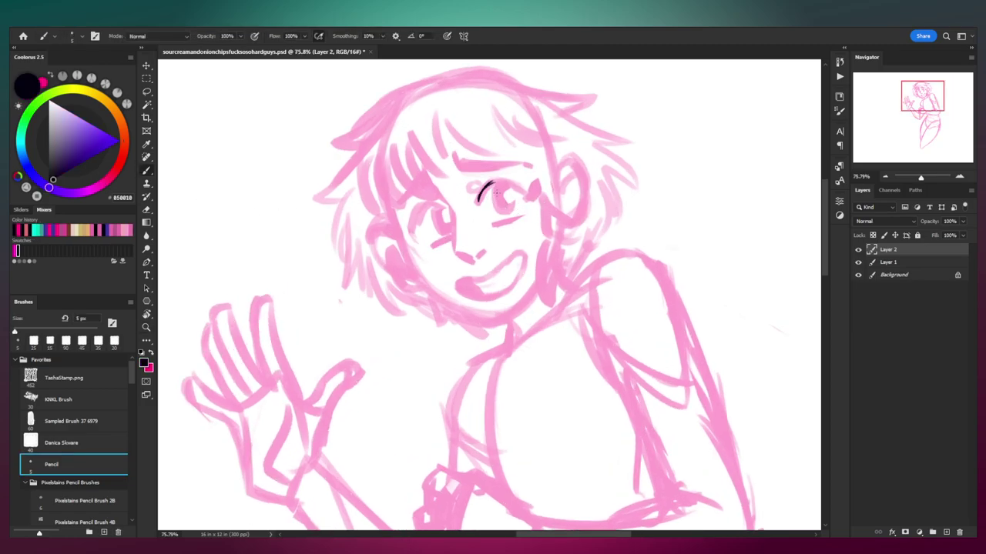
{"action": "mouse_move", "coordinate": [479, 201]}
{"action": "left_mouse_down"}
{"action": "mouse_move", "coordinate": [501, 179]}
{"action": "mouse_move", "coordinate": [492, 183]}
{"action": "mouse_move", "coordinate": [531, 183]}
{"action": "left_mouse_up"}
{"action": "mouse_move", "coordinate": [495, 188]}
{"action": "left_mouse_down"}
{"action": "mouse_move", "coordinate": [510, 213]}
{"action": "mouse_move", "coordinate": [514, 200]}
{"action": "left_mouse_up"}
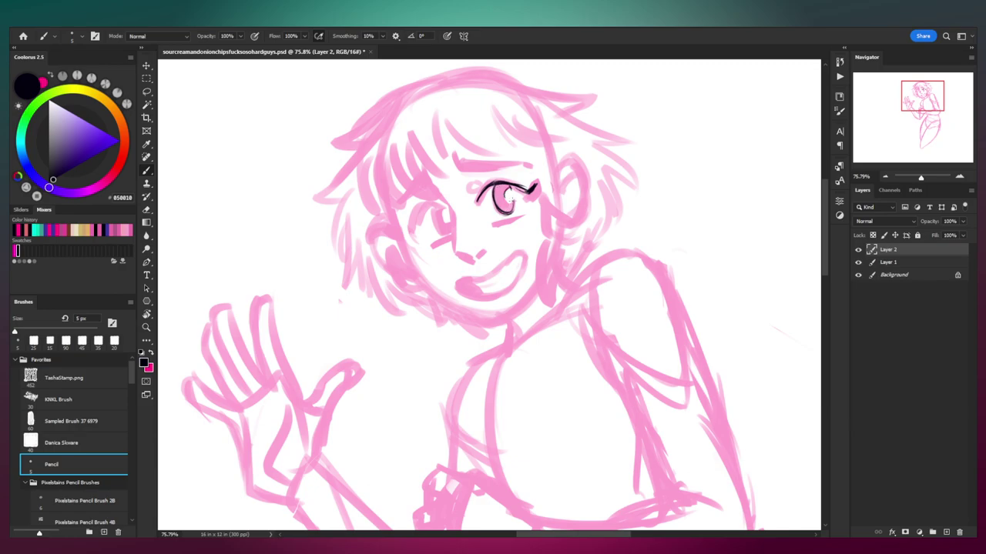
Step: Refine the inked eye's pupil and round highlight, alternating a 10 px eraser with the 5 px Pencil brush
{"action": "key", "text": "e"}
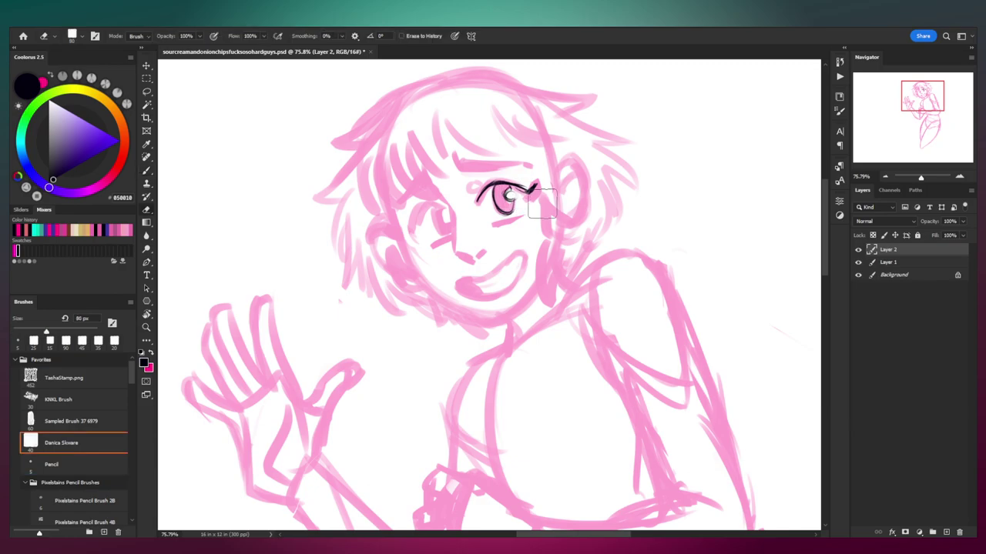
{"action": "left_click_drag", "start_coordinate": [512, 195], "coordinate": [519, 196]}
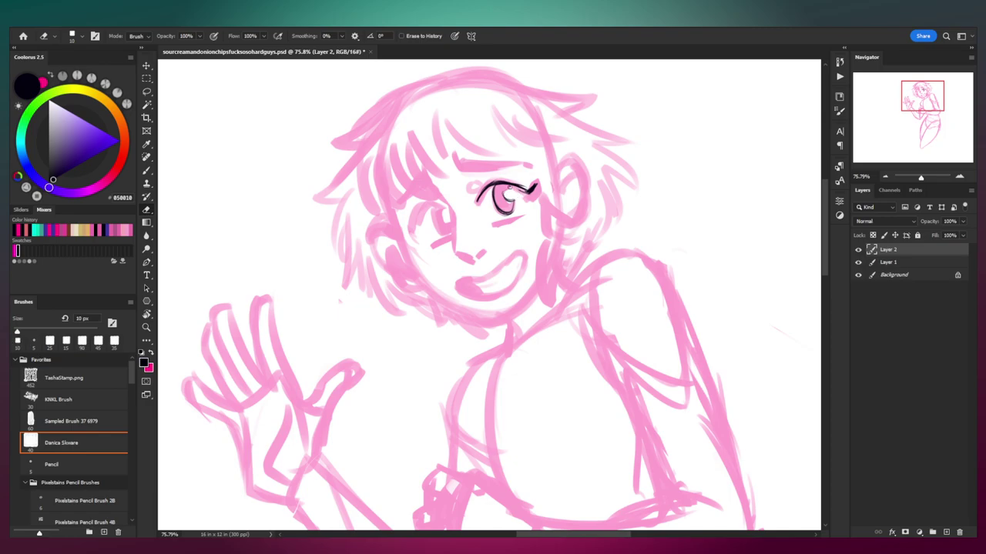
{"action": "key", "text": "b"}
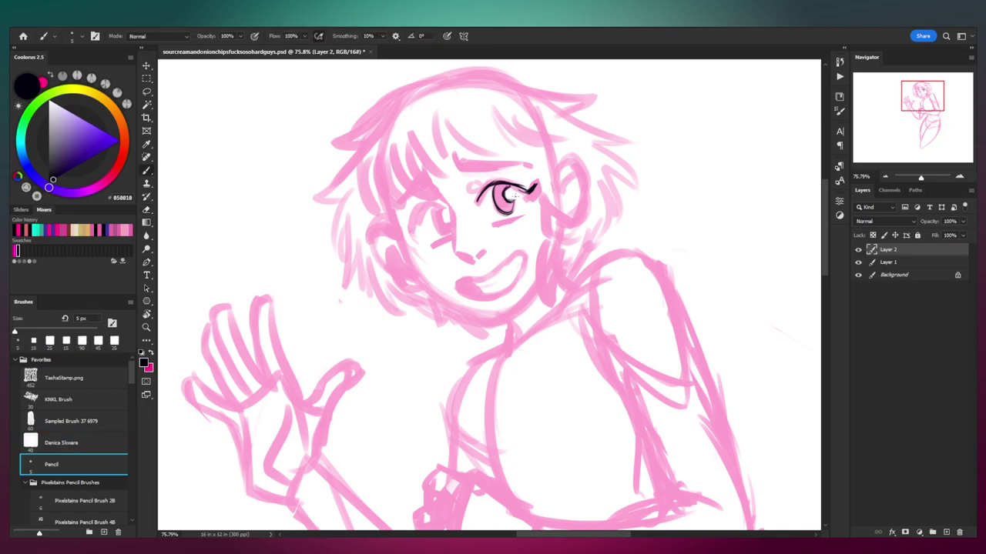
{"action": "key", "text": "e"}
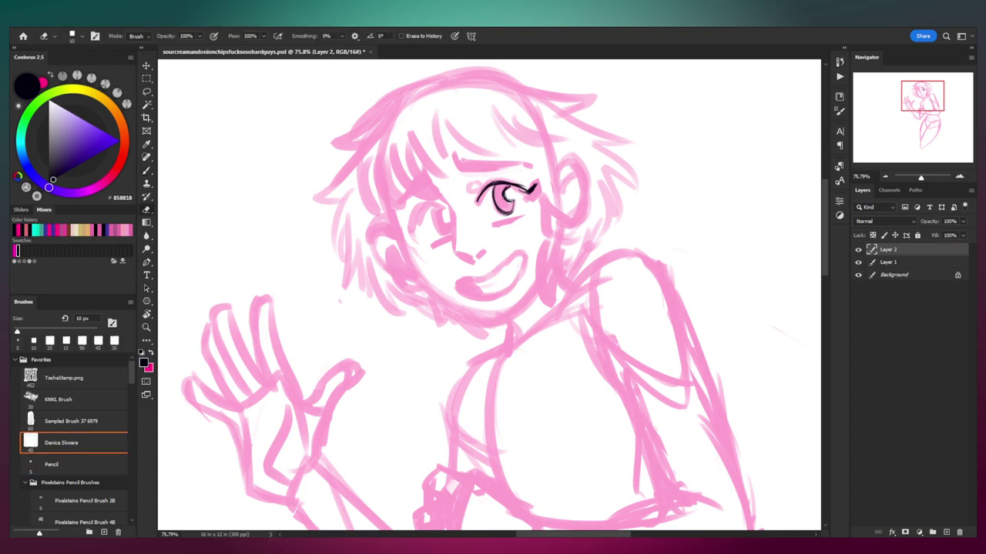
{"action": "key", "text": "b"}
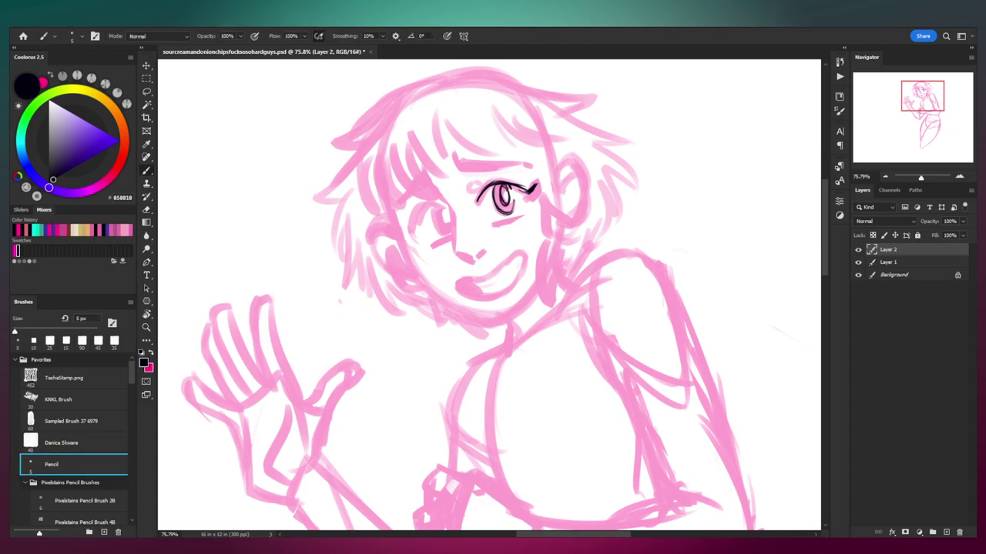
{"action": "key", "text": "e"}
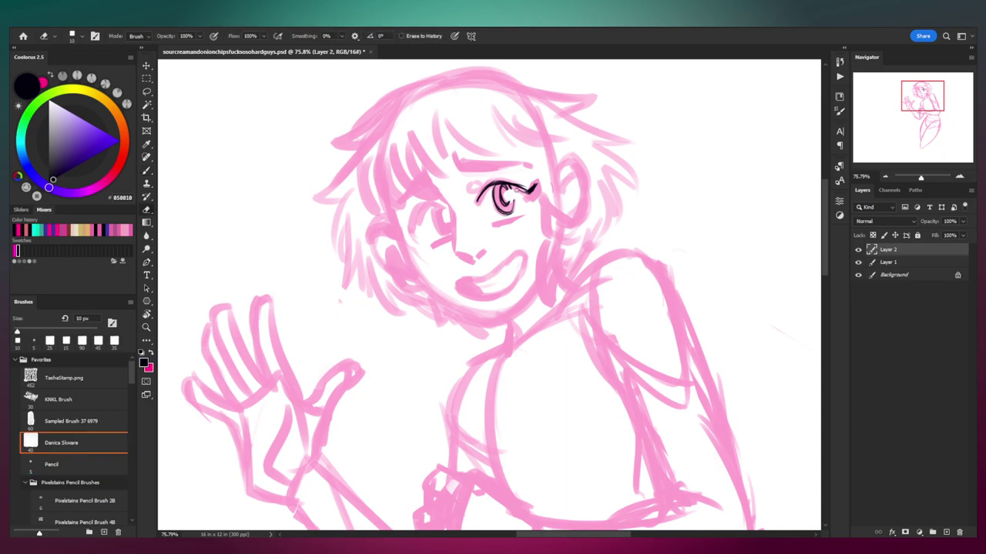
{"action": "key", "text": "b"}
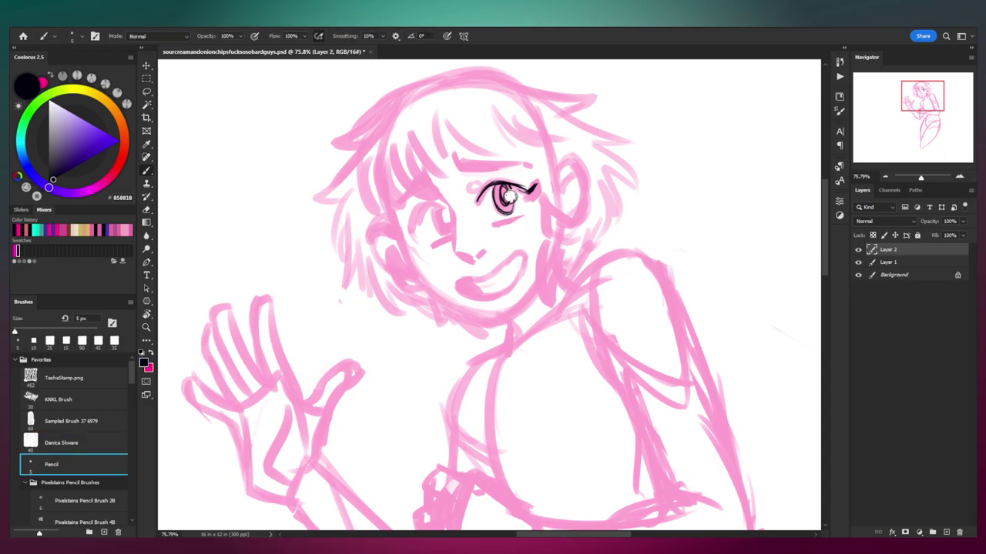
{"action": "key", "text": "e"}
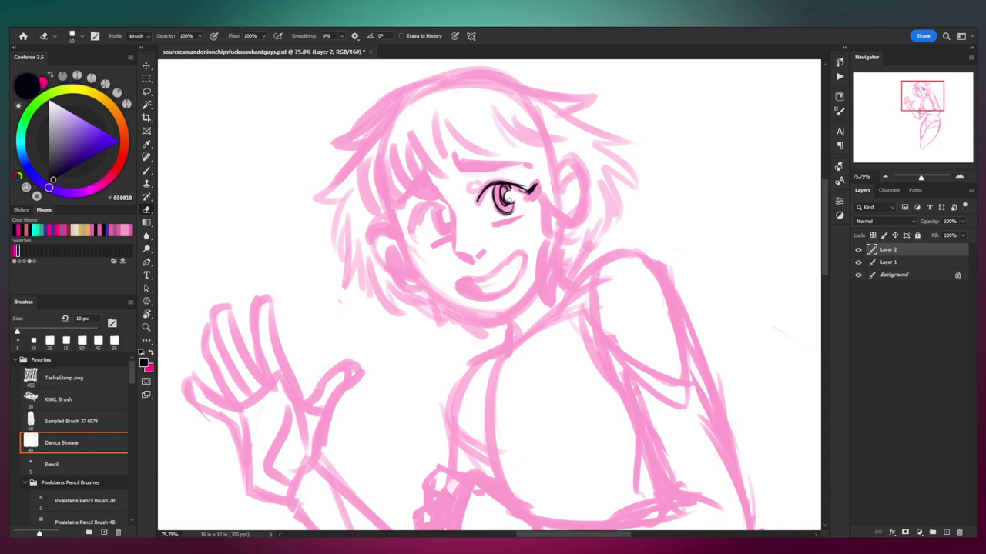
{"action": "key", "text": "b"}
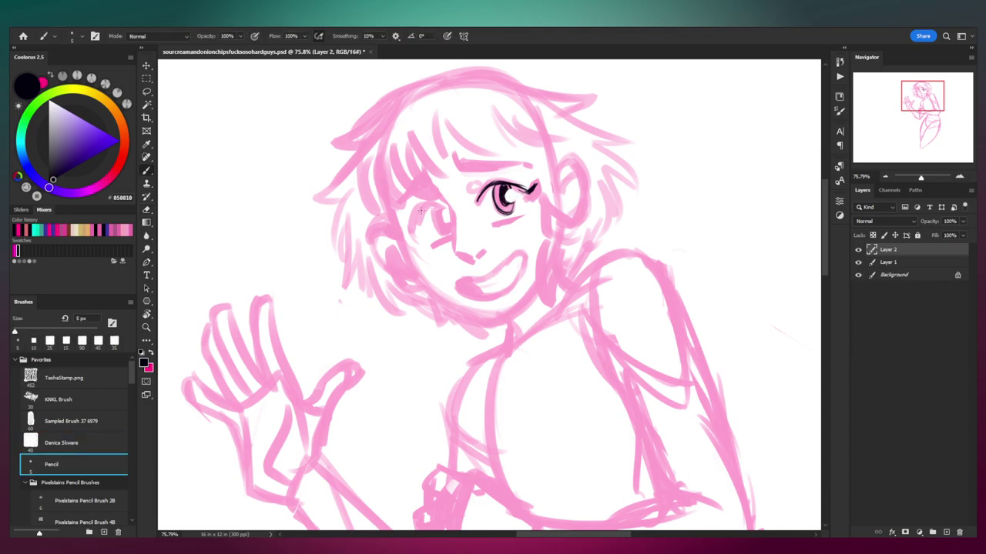
Step: Ink the upper lash line and iris outline of the eye farther from the visible ear with the 5 px Pencil brush
{"action": "mouse_move", "coordinate": [416, 230]}
{"action": "left_mouse_down"}
{"action": "mouse_move", "coordinate": [404, 236]}
{"action": "mouse_move", "coordinate": [423, 203]}
{"action": "mouse_move", "coordinate": [445, 211]}
{"action": "mouse_move", "coordinate": [436, 204]}
{"action": "left_mouse_up"}
{"action": "mouse_move", "coordinate": [487, 186]}
{"action": "left_mouse_down"}
{"action": "mouse_move", "coordinate": [479, 203]}
{"action": "mouse_move", "coordinate": [497, 182]}
{"action": "mouse_move", "coordinate": [513, 184]}
{"action": "mouse_move", "coordinate": [494, 180]}
{"action": "mouse_move", "coordinate": [529, 186]}
{"action": "left_mouse_up"}
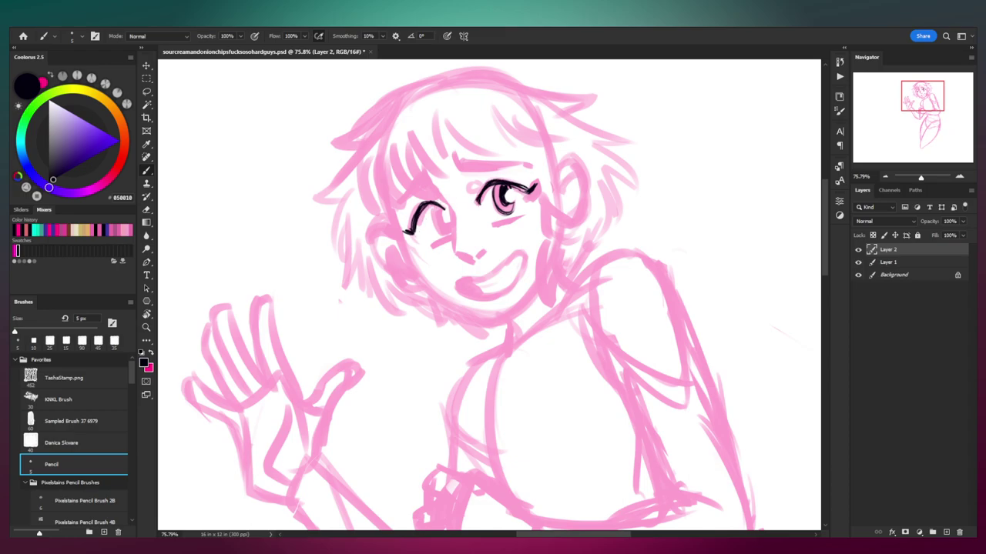
{"action": "mouse_move", "coordinate": [443, 206]}
{"action": "left_mouse_down"}
{"action": "mouse_move", "coordinate": [449, 232]}
{"action": "mouse_move", "coordinate": [439, 229]}
{"action": "mouse_move", "coordinate": [449, 217]}
{"action": "left_mouse_up"}
{"action": "key", "text": "e"}
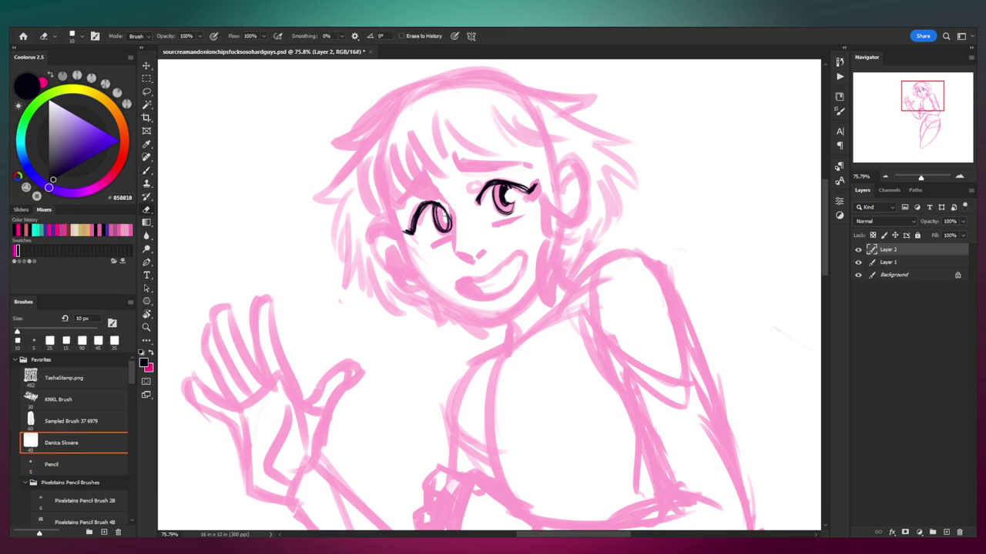
{"action": "key", "text": "b"}
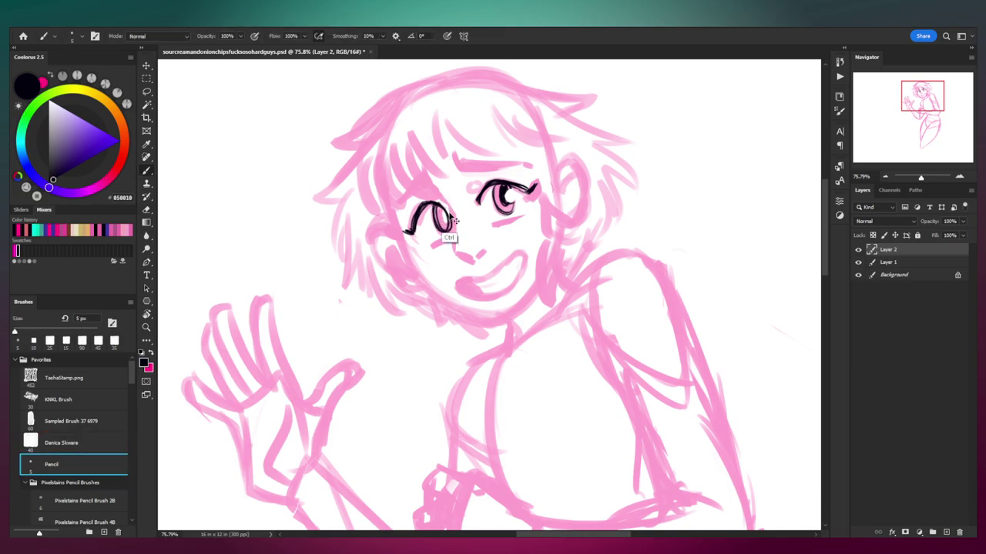
Step: Undo the heavy iris strokes, redraw the iris outline thinner, and clean the lash line's inner end with the 10 px eraser
{"action": "key", "text": "ctrl+z"}
{"action": "key", "text": "ctrl+z"}
{"action": "key", "text": "ctrl+z"}
{"action": "key", "text": "ctrl+z"}
{"action": "key", "text": "ctrl+z"}
{"action": "left_click_drag", "start_coordinate": [437, 207], "coordinate": [448, 234]}
{"action": "key", "text": "ctrl+z"}
{"action": "key", "text": "ctrl+z"}
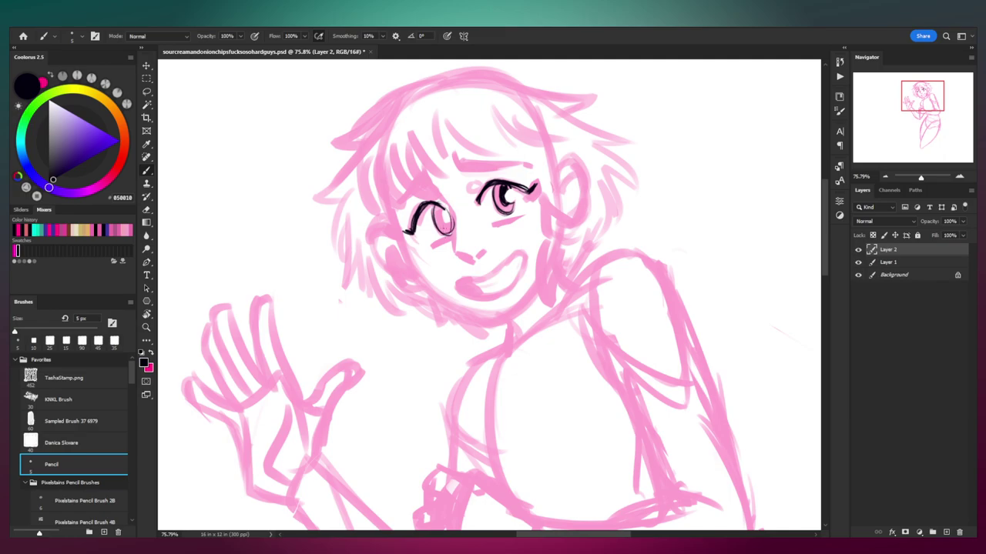
{"action": "key", "text": "e"}
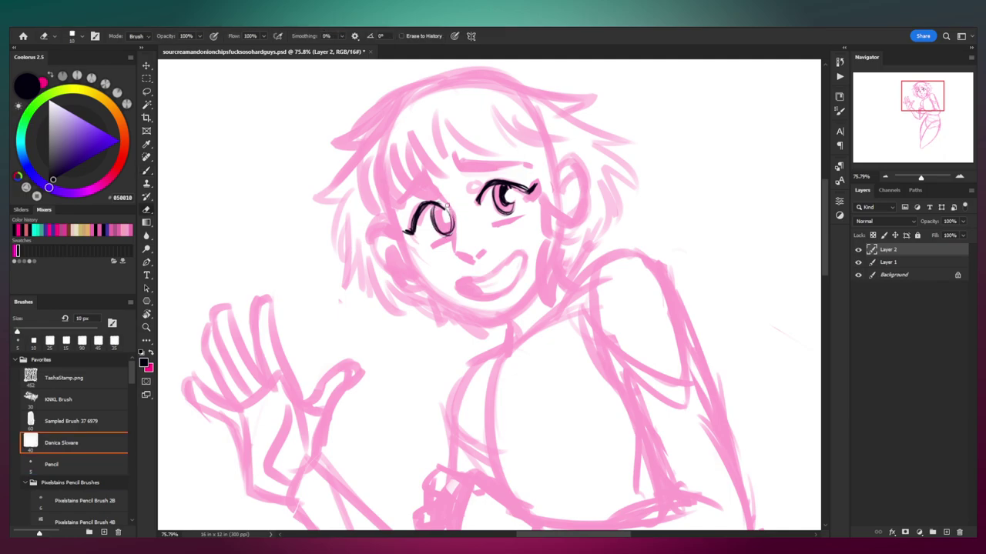
{"action": "left_click_drag", "start_coordinate": [449, 197], "coordinate": [440, 201]}
{"action": "key", "text": "b"}
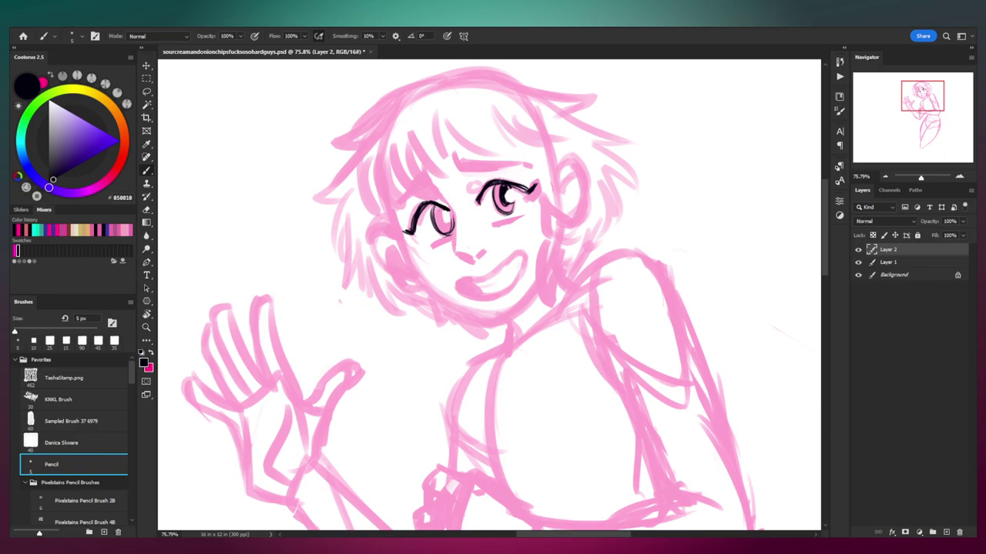
Step: Thicken the upper lashes and fill the pupil of the eye farther from the visible ear, leaving a small round highlight
{"action": "left_click_drag", "start_coordinate": [426, 204], "coordinate": [415, 221]}
{"action": "left_click_drag", "start_coordinate": [511, 192], "coordinate": [531, 185]}
{"action": "left_click_drag", "start_coordinate": [438, 211], "coordinate": [445, 223]}
{"action": "key", "text": "e"}
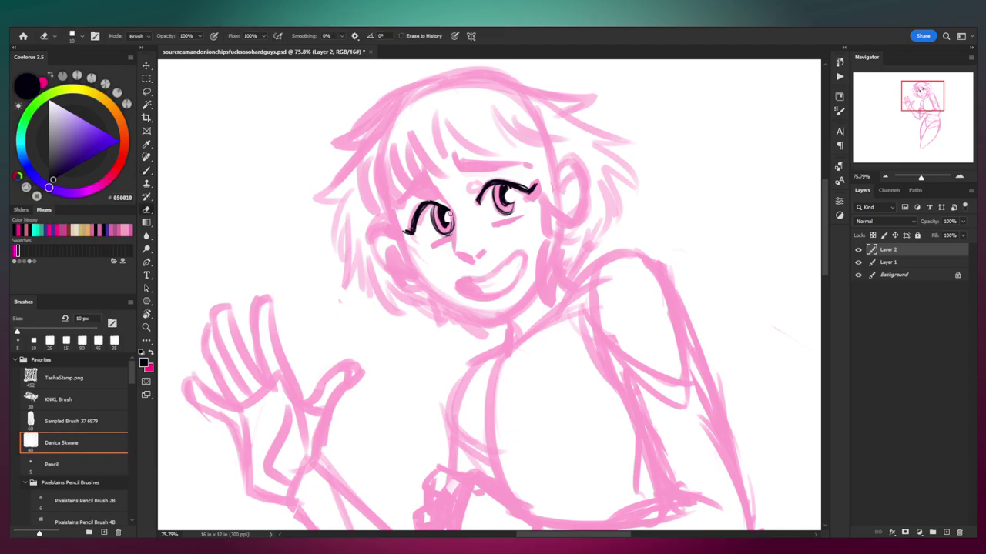
{"action": "key", "text": "b"}
{"action": "left_click_drag", "start_coordinate": [447, 216], "coordinate": [450, 217]}
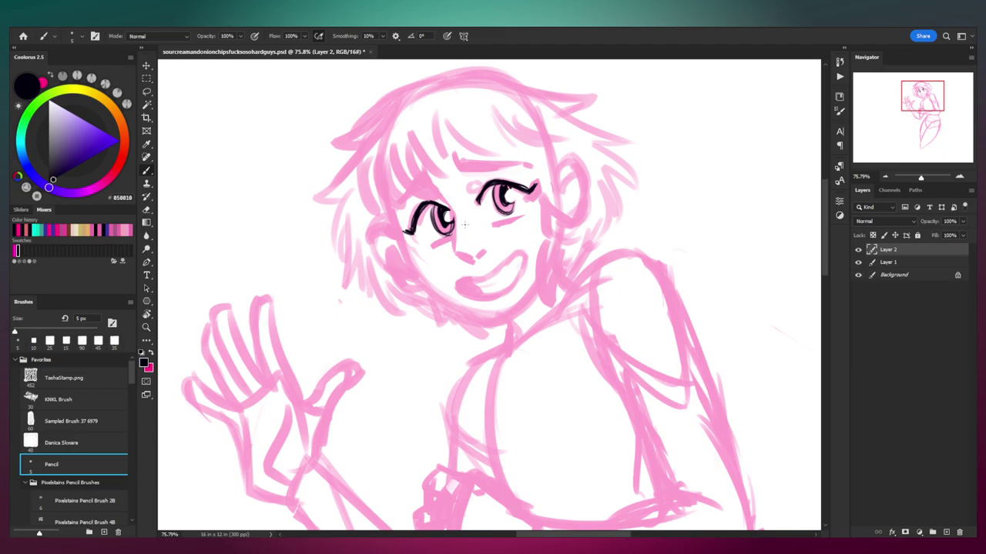
{"action": "key", "text": "e"}
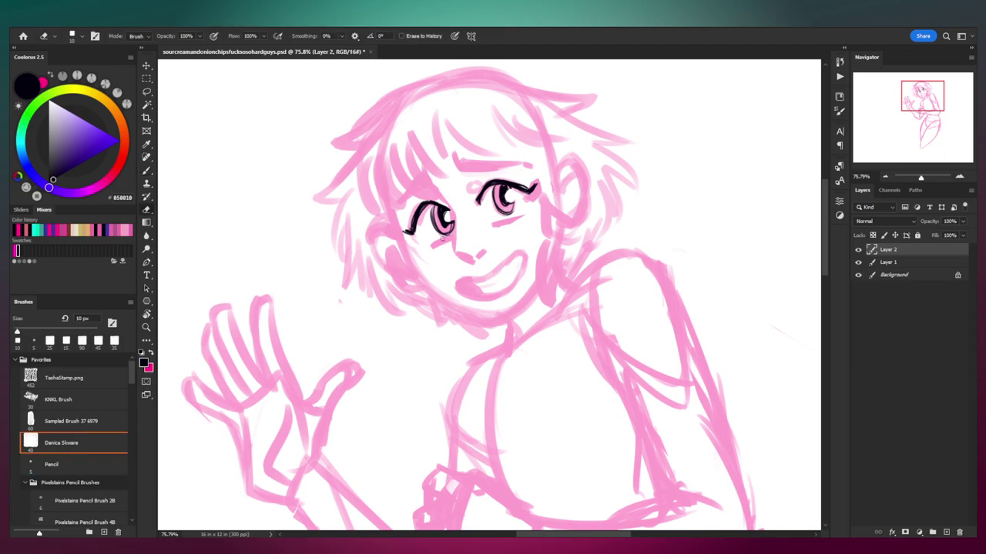
{"action": "key", "text": "b"}
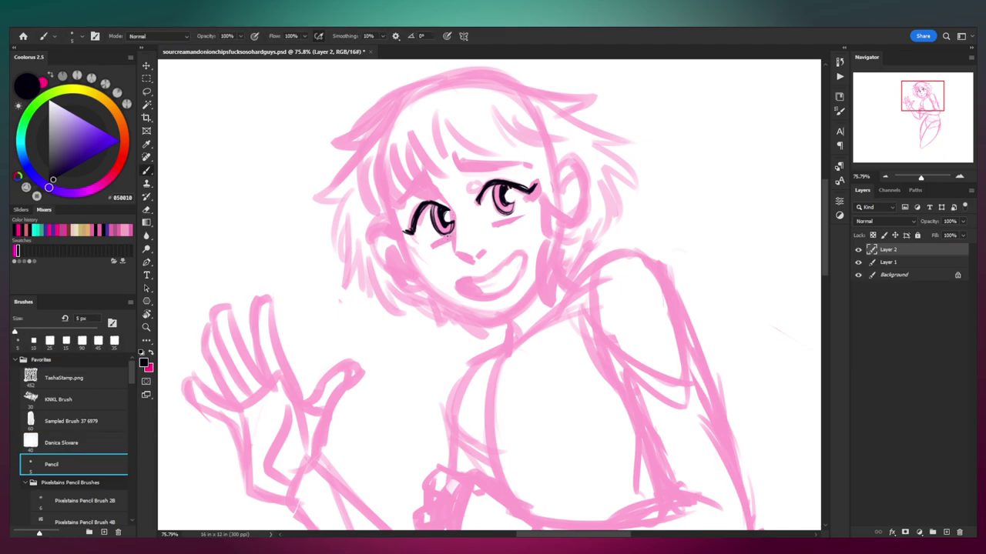
Step: Refine the irises and pupils of both eyes, alternating the 5 px Pencil brush with the eraser
{"action": "left_click_drag", "start_coordinate": [497, 183], "coordinate": [496, 201]}
{"action": "key", "text": "e"}
{"action": "left_click_drag", "start_coordinate": [440, 211], "coordinate": [443, 227]}
{"action": "key", "text": "b"}
{"action": "mouse_move", "coordinate": [505, 186]}
{"action": "left_mouse_down"}
{"action": "mouse_move", "coordinate": [505, 206]}
{"action": "mouse_move", "coordinate": [485, 217]}
{"action": "mouse_move", "coordinate": [450, 213]}
{"action": "mouse_move", "coordinate": [459, 220]}
{"action": "mouse_move", "coordinate": [450, 211]}
{"action": "mouse_move", "coordinate": [451, 224]}
{"action": "left_mouse_up"}
Step: Ink the nose bridge from the inner brow down to the nose tip, undoing strokes that miss the sketch
{"action": "key", "text": "z"}
{"action": "key", "text": "b"}
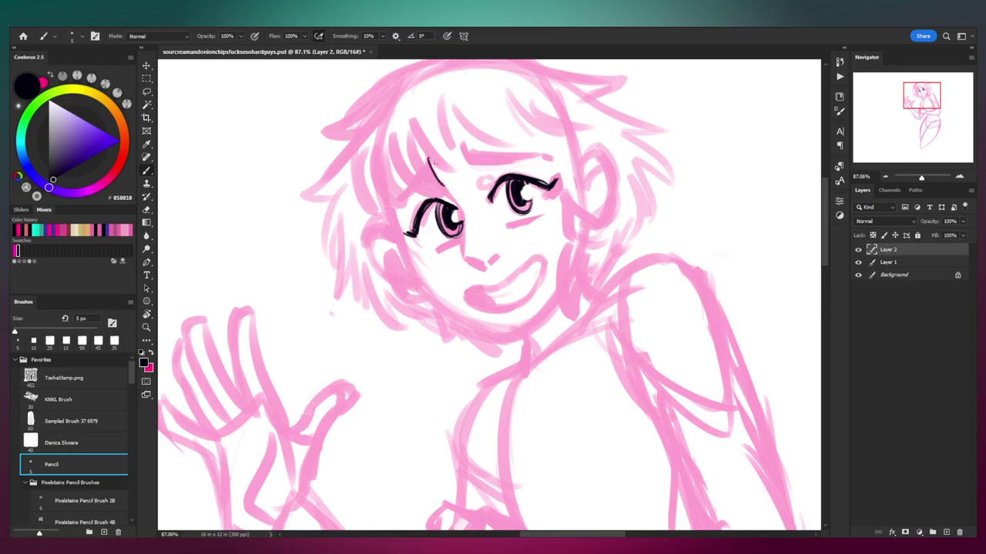
{"action": "left_click_drag", "start_coordinate": [429, 154], "coordinate": [464, 235]}
{"action": "key", "text": "ctrl+z"}
{"action": "left_click_drag", "start_coordinate": [457, 202], "coordinate": [465, 250]}
{"action": "key", "text": "ctrl+z"}
{"action": "left_click_drag", "start_coordinate": [457, 203], "coordinate": [462, 267]}
{"action": "mouse_move", "coordinate": [460, 229]}
{"action": "left_mouse_down"}
{"action": "mouse_move", "coordinate": [464, 262]}
{"action": "mouse_move", "coordinate": [486, 273]}
{"action": "mouse_move", "coordinate": [459, 264]}
{"action": "left_mouse_up"}
{"action": "key", "text": "ctrl+z"}
{"action": "key", "text": "ctrl+z"}
Step: Clean up the nose tip with the eraser and ink the nostril with the 5 px Pencil brush
{"action": "key", "text": "e"}
{"action": "key", "text": "b"}
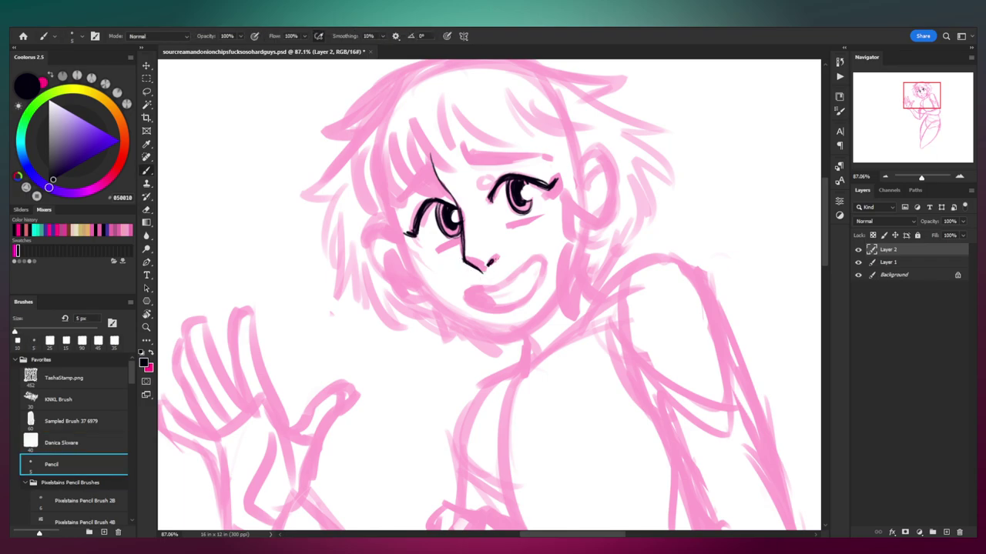
{"action": "key", "text": "e"}
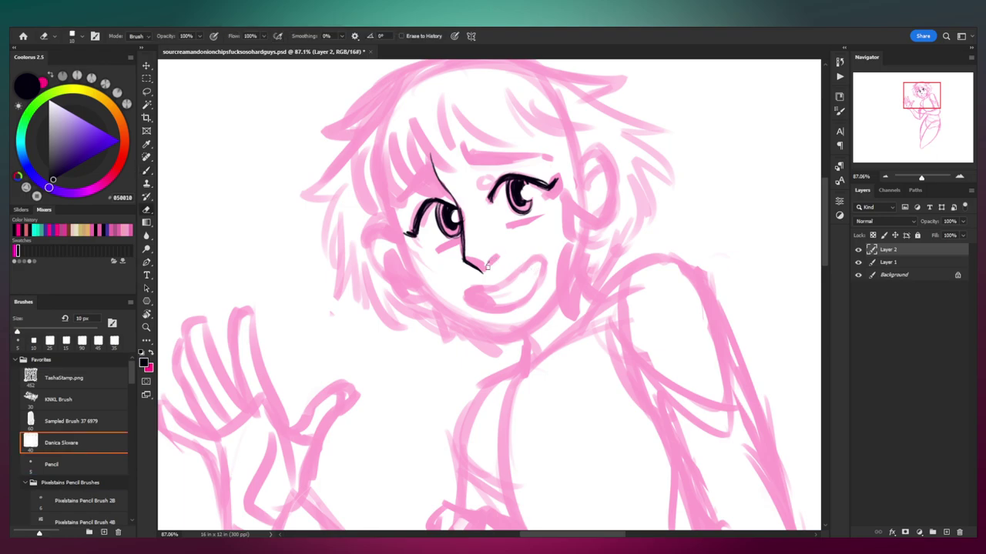
{"action": "key", "text": "b"}
{"action": "mouse_move", "coordinate": [489, 262]}
{"action": "left_mouse_down"}
{"action": "mouse_move", "coordinate": [505, 255]}
{"action": "mouse_move", "coordinate": [480, 252]}
{"action": "mouse_move", "coordinate": [535, 221]}
{"action": "left_mouse_up"}
Step: Ink the crease under the eye nearer the visible ear and the small oval mark between the brows
{"action": "key", "text": "e"}
{"action": "key", "text": "b"}
{"action": "left_click_drag", "start_coordinate": [508, 224], "coordinate": [539, 216]}
{"action": "key", "text": "ctrl+z"}
{"action": "key", "text": "ctrl+z"}
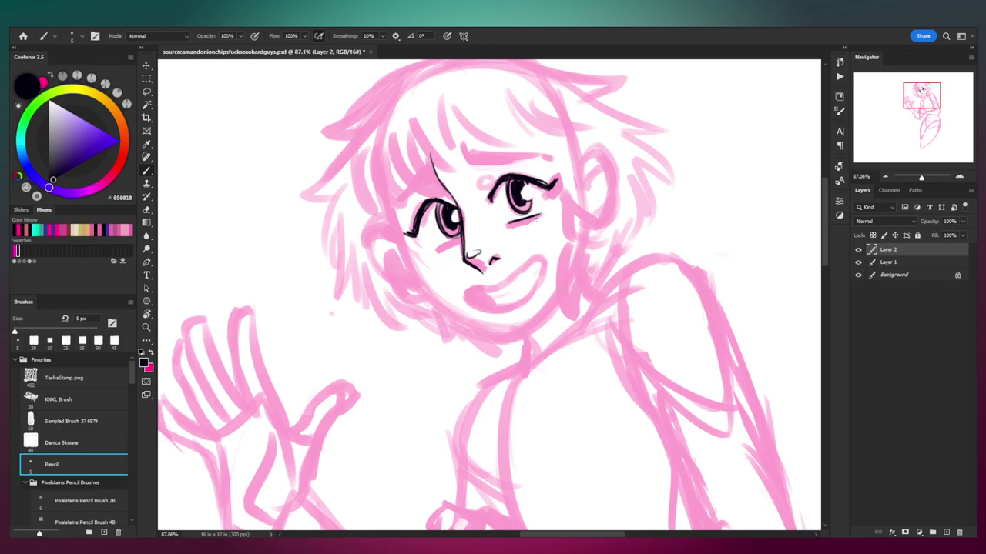
{"action": "key", "text": "e"}
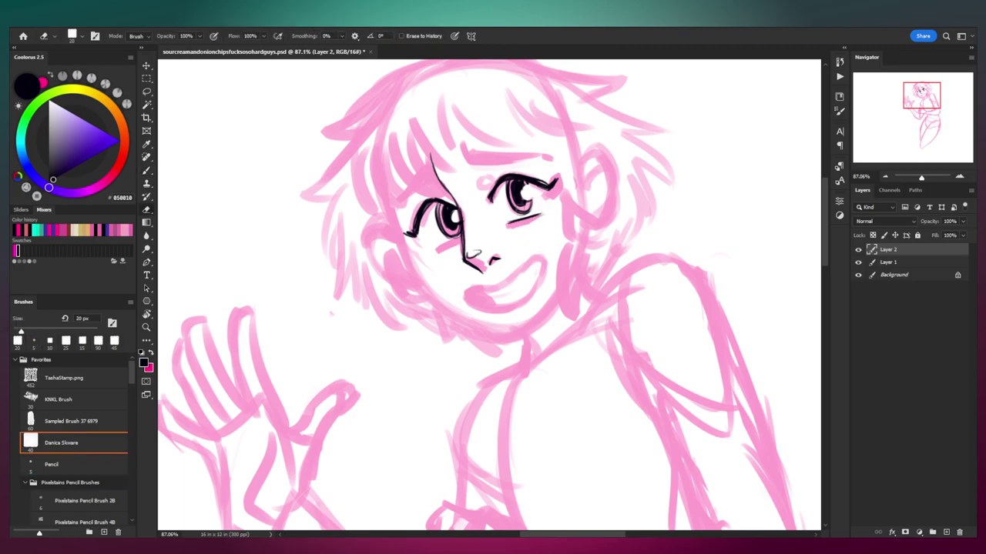
{"action": "key", "text": "b"}
{"action": "mouse_move", "coordinate": [475, 177]}
{"action": "left_mouse_down"}
{"action": "mouse_move", "coordinate": [479, 188]}
{"action": "mouse_move", "coordinate": [486, 178]}
{"action": "left_mouse_up"}
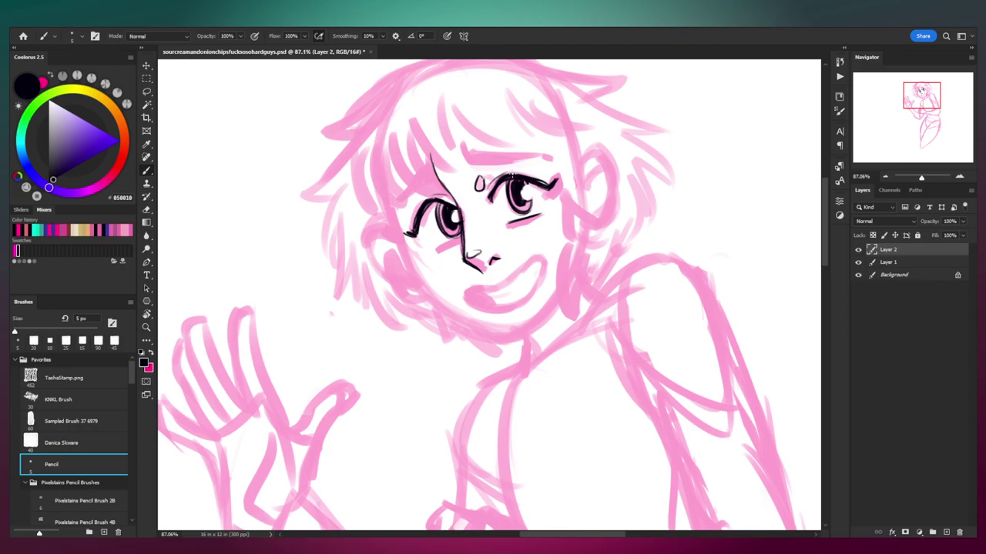
Step: Outline the eyebrow nearer the visible ear and fill it with short hair strokes
{"action": "mouse_move", "coordinate": [462, 144]}
{"action": "left_mouse_down"}
{"action": "mouse_move", "coordinate": [466, 160]}
{"action": "mouse_move", "coordinate": [536, 155]}
{"action": "left_mouse_up"}
{"action": "key", "text": "ctrl+z"}
{"action": "left_click_drag", "start_coordinate": [468, 153], "coordinate": [543, 155]}
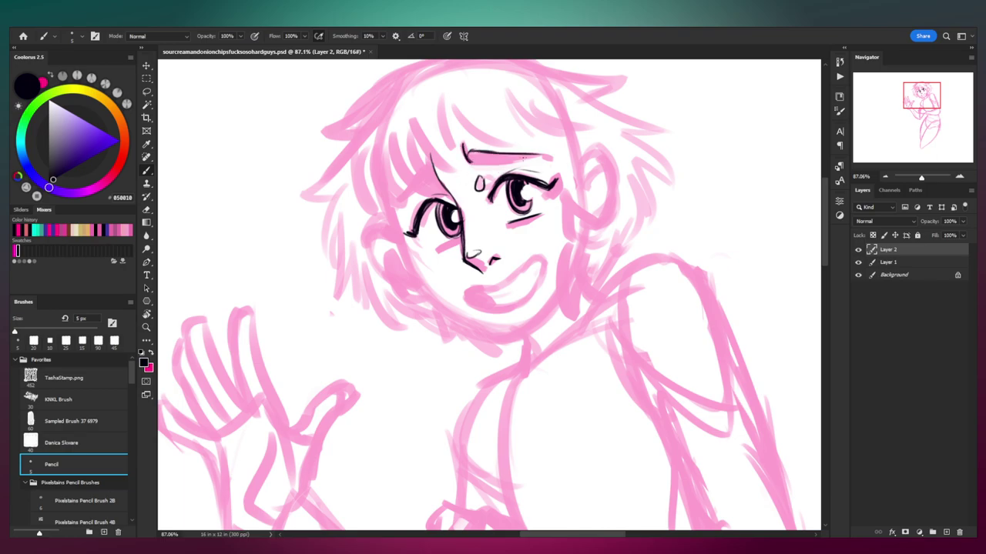
{"action": "left_click_drag", "start_coordinate": [479, 162], "coordinate": [552, 157]}
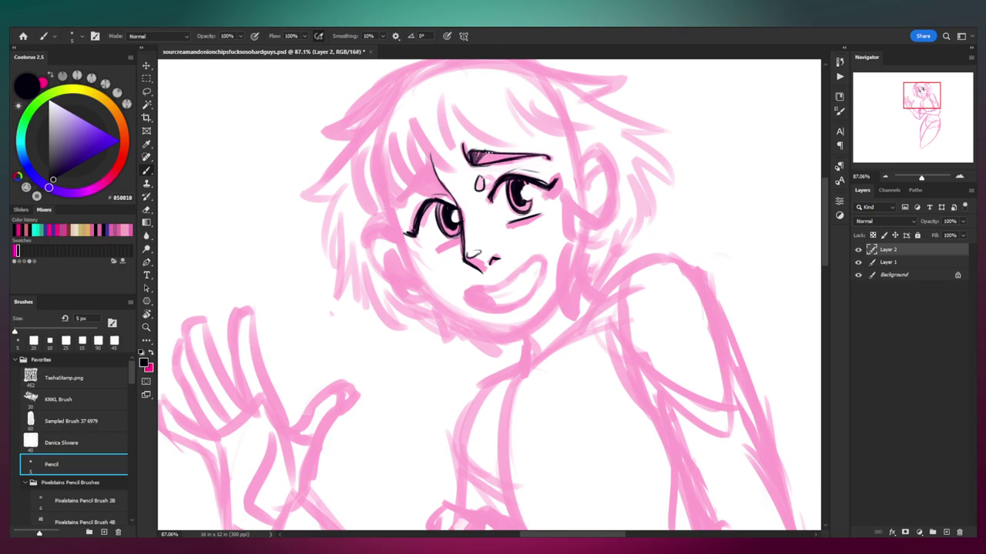
{"action": "left_click_drag", "start_coordinate": [491, 160], "coordinate": [533, 146]}
{"action": "key", "text": "e"}
{"action": "key", "text": "b"}
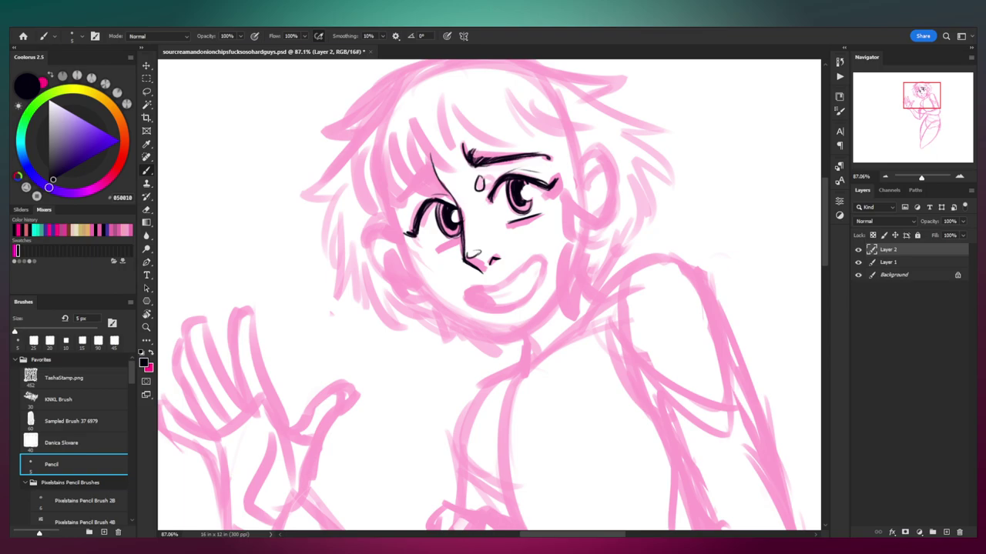
{"action": "mouse_move", "coordinate": [495, 155]}
{"action": "left_mouse_down"}
{"action": "mouse_move", "coordinate": [516, 151]}
{"action": "mouse_move", "coordinate": [478, 161]}
{"action": "left_mouse_up"}
Step: Trim the filled eyebrow's edge with the KNKL Brush as a 30 px eraser and touch up its hairs in Pencil
{"action": "key", "text": "e"}
{"action": "left_click", "coordinate": [57, 400]}
{"action": "key", "text": "bracketleft"}
{"action": "key", "text": "bracketleft"}
{"action": "key", "text": "bracketright"}
{"action": "key", "text": "bracketright"}
{"action": "key", "text": "bracketright"}
{"action": "left_click_drag", "start_coordinate": [475, 147], "coordinate": [476, 150]}
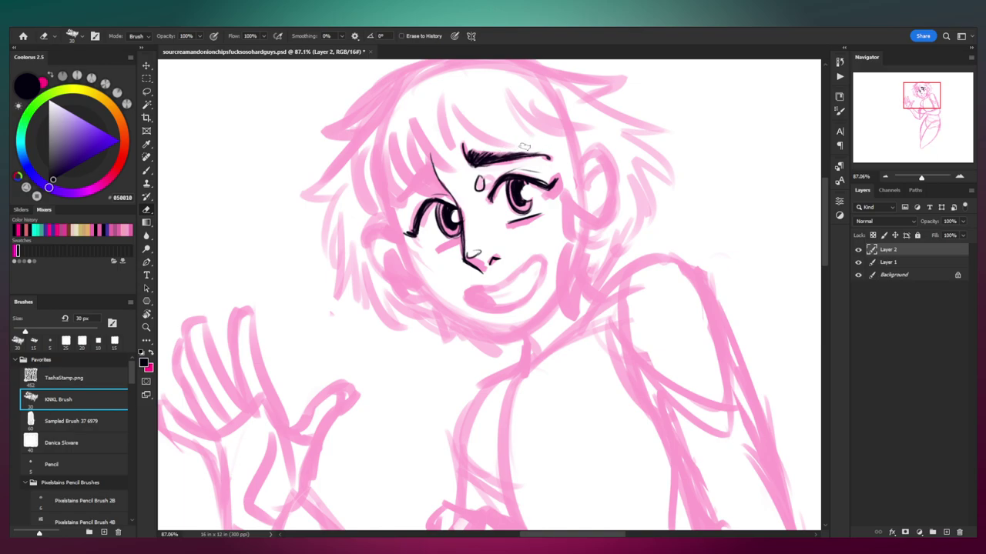
{"action": "key", "text": "b"}
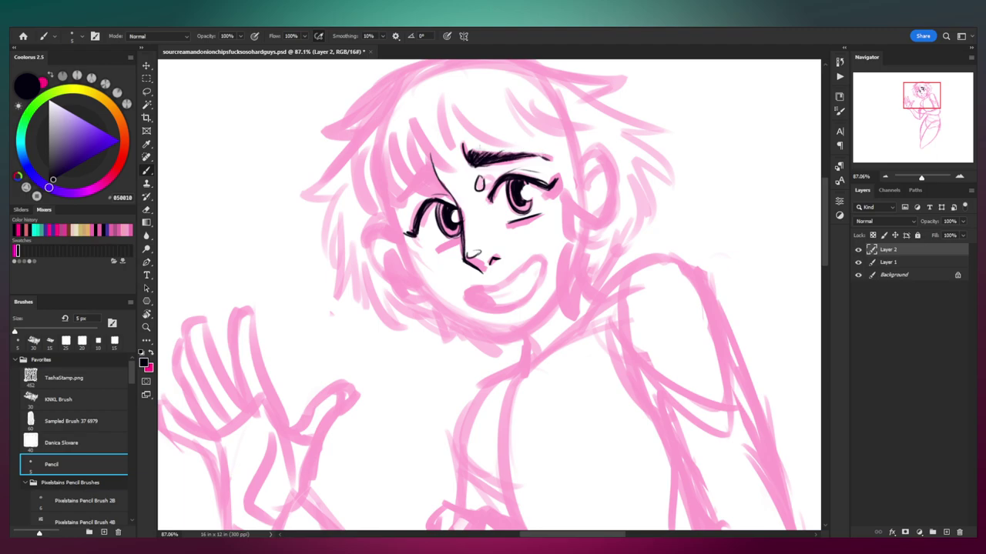
{"action": "left_click_drag", "start_coordinate": [499, 158], "coordinate": [515, 154]}
{"action": "key", "text": "e"}
{"action": "left_click_drag", "start_coordinate": [504, 146], "coordinate": [526, 140]}
Step: Ink the eyebrow farther from the visible ear with tapering 5 px Pencil strokes
{"action": "key", "text": "b"}
{"action": "mouse_move", "coordinate": [399, 212]}
{"action": "left_mouse_down"}
{"action": "mouse_move", "coordinate": [402, 201]}
{"action": "mouse_move", "coordinate": [423, 201]}
{"action": "mouse_move", "coordinate": [399, 203]}
{"action": "mouse_move", "coordinate": [427, 180]}
{"action": "mouse_move", "coordinate": [416, 187]}
{"action": "left_mouse_up"}
{"action": "key", "text": "ctrl+z"}
{"action": "left_click_drag", "start_coordinate": [428, 174], "coordinate": [397, 202]}
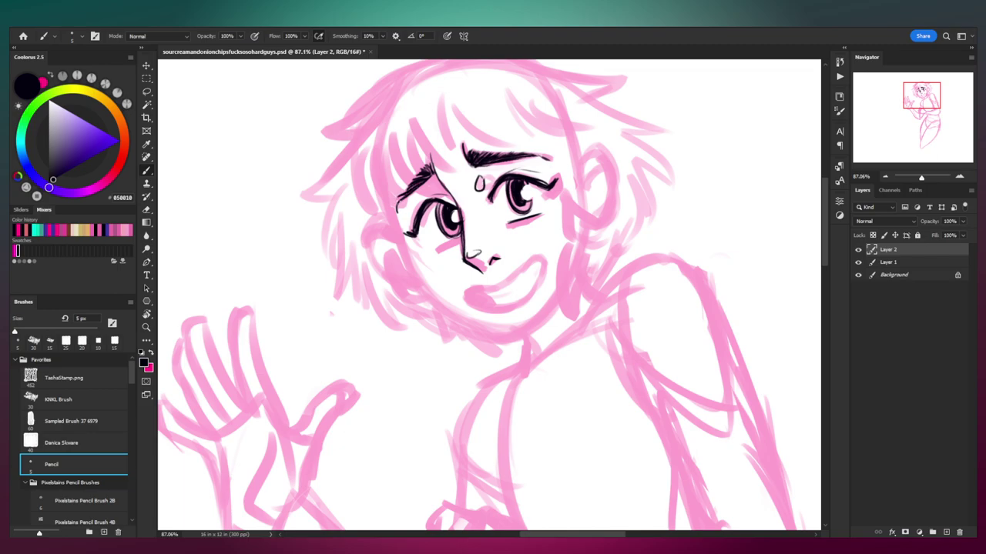
{"action": "key", "text": "e"}
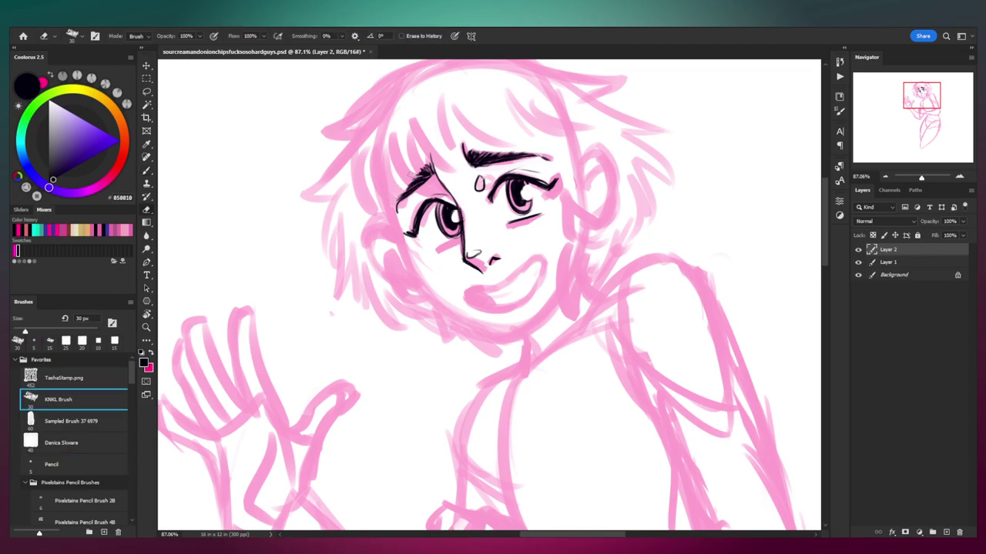
{"action": "key", "text": "b"}
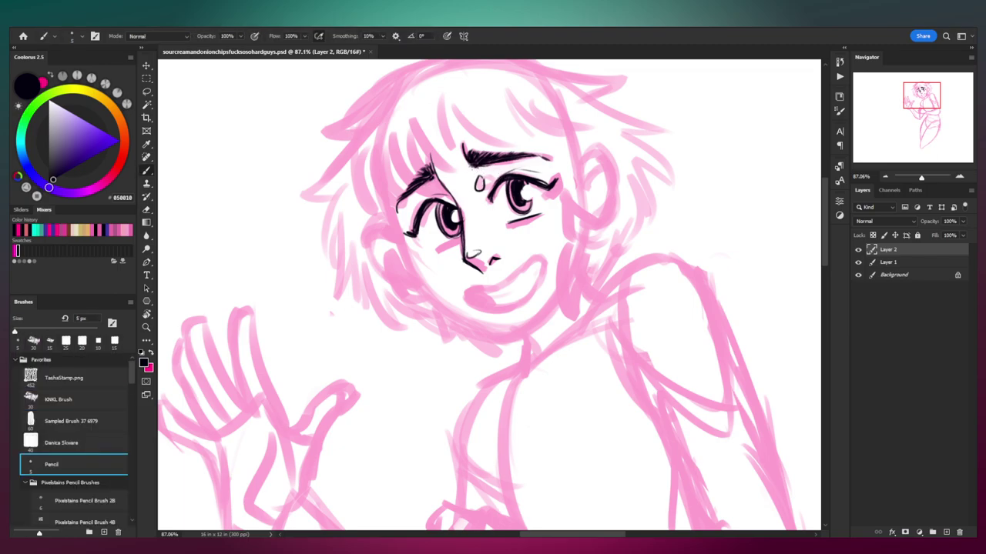
{"action": "mouse_move", "coordinate": [466, 163]}
{"action": "left_mouse_down"}
{"action": "mouse_move", "coordinate": [491, 155]}
{"action": "mouse_move", "coordinate": [477, 179]}
{"action": "mouse_move", "coordinate": [451, 165]}
{"action": "mouse_move", "coordinate": [473, 155]}
{"action": "mouse_move", "coordinate": [430, 186]}
{"action": "mouse_move", "coordinate": [512, 179]}
{"action": "mouse_move", "coordinate": [439, 158]}
{"action": "left_mouse_up"}
Step: Lasso the eyebrow nearer the visible ear, transform it slightly toward the nose bridge, and deselect it
{"action": "key", "text": "z"}
{"action": "key", "text": "l"}
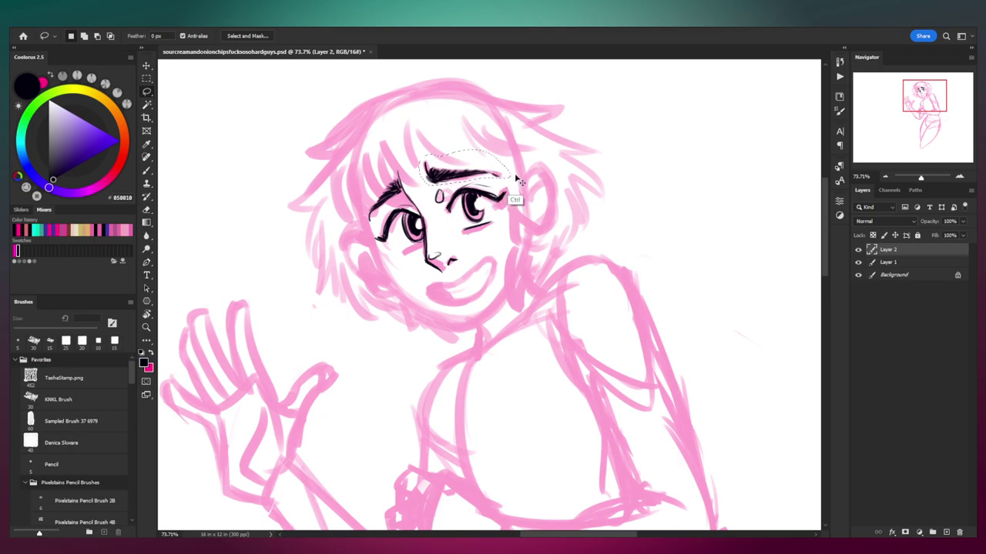
{"action": "key", "text": "ctrl+t"}
{"action": "mouse_move", "coordinate": [501, 181]}
{"action": "left_mouse_down"}
{"action": "mouse_move", "coordinate": [490, 177]}
{"action": "mouse_move", "coordinate": [539, 187]}
{"action": "mouse_move", "coordinate": [524, 193]}
{"action": "mouse_move", "coordinate": [523, 176]}
{"action": "left_mouse_up"}
{"action": "key", "text": "Return"}
{"action": "key", "text": "ctrl+d"}
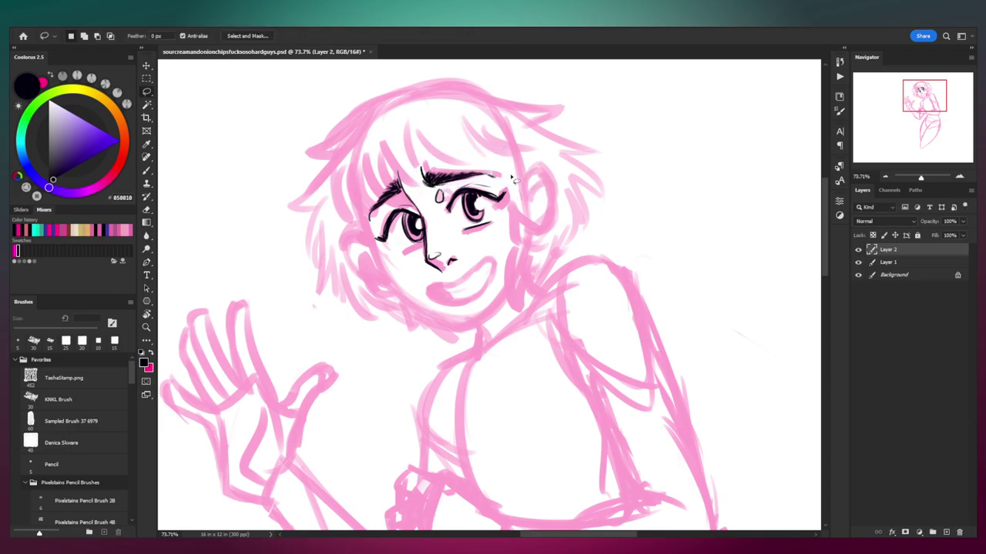
Step: Touch up the line at the top of the nose bridge and ink the central fringe strands across the forehead
{"action": "key", "text": "b"}
{"action": "key", "text": "ctrl+1"}
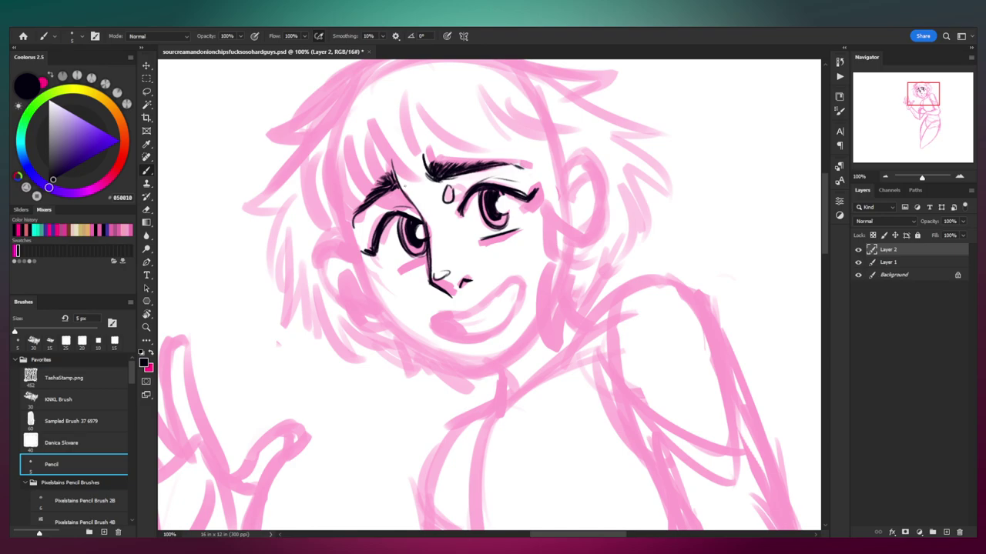
{"action": "mouse_move", "coordinate": [402, 187]}
{"action": "left_mouse_down"}
{"action": "mouse_move", "coordinate": [444, 179]}
{"action": "mouse_move", "coordinate": [431, 182]}
{"action": "mouse_move", "coordinate": [431, 208]}
{"action": "left_mouse_up"}
{"action": "key", "text": "z"}
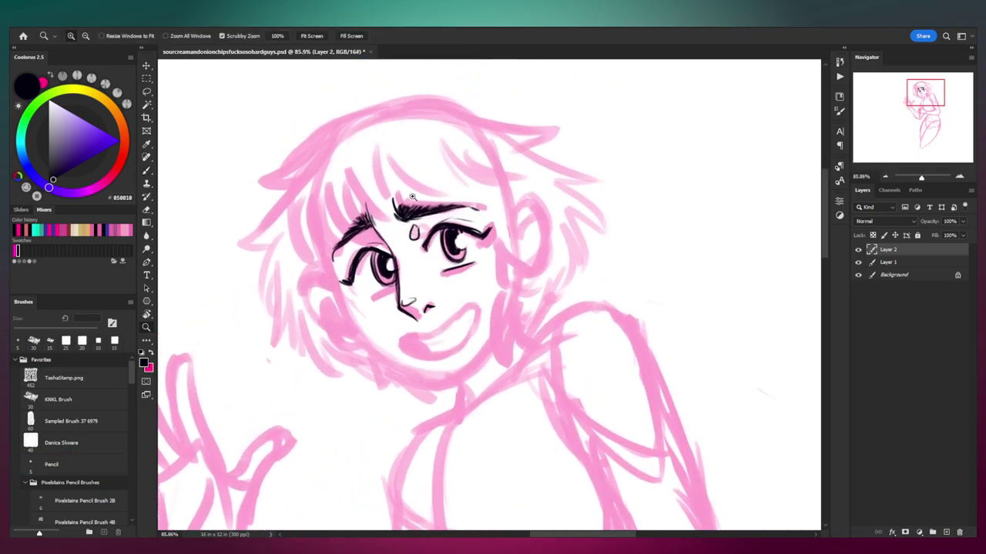
{"action": "key", "text": "b"}
{"action": "left_click_drag", "start_coordinate": [352, 167], "coordinate": [401, 222]}
{"action": "mouse_move", "coordinate": [371, 164]}
{"action": "left_mouse_down"}
{"action": "mouse_move", "coordinate": [371, 191]}
{"action": "mouse_move", "coordinate": [395, 220]}
{"action": "left_mouse_up"}
{"action": "left_click_drag", "start_coordinate": [378, 161], "coordinate": [384, 203]}
{"action": "mouse_move", "coordinate": [376, 150]}
{"action": "left_mouse_down"}
{"action": "mouse_move", "coordinate": [420, 202]}
{"action": "mouse_move", "coordinate": [447, 205]}
{"action": "left_mouse_up"}
{"action": "left_click_drag", "start_coordinate": [405, 171], "coordinate": [471, 200]}
Step: Ink the visible ear with the hair around it, and add fringe strands above the opposite eyebrow
{"action": "mouse_move", "coordinate": [437, 167]}
{"action": "left_mouse_down"}
{"action": "mouse_move", "coordinate": [493, 202]}
{"action": "mouse_move", "coordinate": [544, 203]}
{"action": "mouse_move", "coordinate": [548, 260]}
{"action": "mouse_move", "coordinate": [524, 283]}
{"action": "left_mouse_up"}
{"action": "mouse_move", "coordinate": [505, 234]}
{"action": "left_mouse_down"}
{"action": "mouse_move", "coordinate": [522, 261]}
{"action": "mouse_move", "coordinate": [528, 240]}
{"action": "mouse_move", "coordinate": [539, 288]}
{"action": "mouse_move", "coordinate": [532, 292]}
{"action": "mouse_move", "coordinate": [551, 263]}
{"action": "mouse_move", "coordinate": [529, 294]}
{"action": "mouse_move", "coordinate": [512, 276]}
{"action": "mouse_move", "coordinate": [505, 287]}
{"action": "mouse_move", "coordinate": [542, 293]}
{"action": "mouse_move", "coordinate": [548, 255]}
{"action": "mouse_move", "coordinate": [562, 264]}
{"action": "mouse_move", "coordinate": [536, 211]}
{"action": "mouse_move", "coordinate": [532, 254]}
{"action": "left_mouse_up"}
{"action": "left_click_drag", "start_coordinate": [536, 219], "coordinate": [530, 235]}
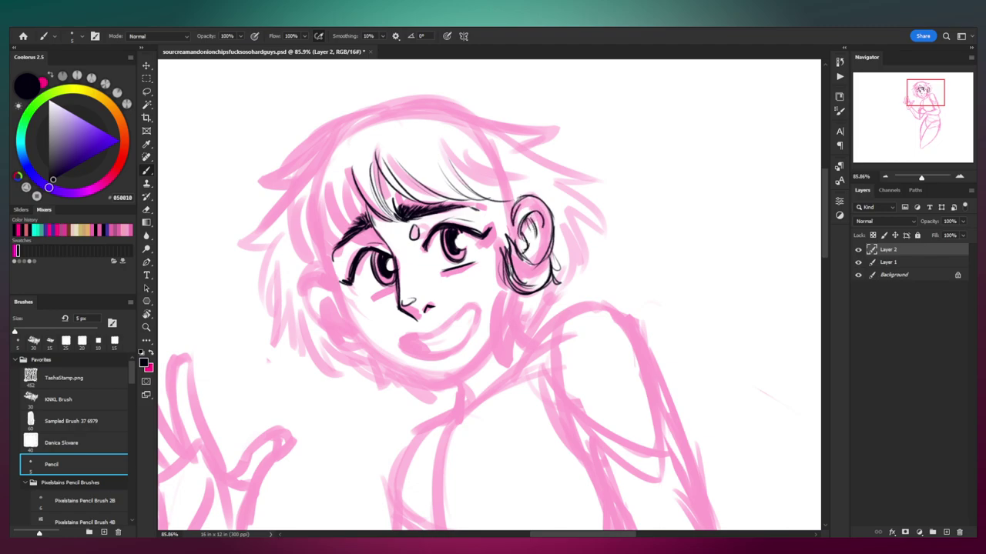
{"action": "mouse_move", "coordinate": [495, 204]}
{"action": "left_mouse_down"}
{"action": "mouse_move", "coordinate": [499, 227]}
{"action": "mouse_move", "coordinate": [513, 220]}
{"action": "left_mouse_up"}
{"action": "left_click_drag", "start_coordinate": [359, 184], "coordinate": [341, 225]}
{"action": "left_click_drag", "start_coordinate": [342, 202], "coordinate": [332, 223]}
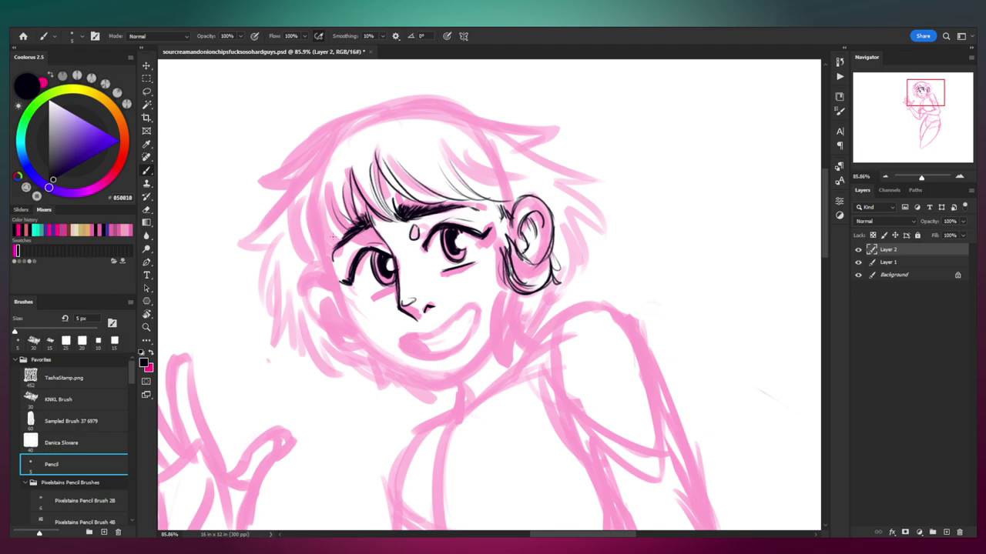
Step: Try to ink the face contour from the temple down the cheek on the side away from the visible ear
{"action": "mouse_move", "coordinate": [317, 214]}
{"action": "left_mouse_down"}
{"action": "mouse_move", "coordinate": [337, 269]}
{"action": "mouse_move", "coordinate": [343, 230]}
{"action": "mouse_move", "coordinate": [319, 252]}
{"action": "mouse_move", "coordinate": [323, 269]}
{"action": "left_mouse_up"}
{"action": "left_click_drag", "start_coordinate": [311, 235], "coordinate": [348, 301]}
{"action": "left_click_drag", "start_coordinate": [318, 255], "coordinate": [356, 306]}
{"action": "key", "text": "ctrl+z"}
{"action": "key", "text": "ctrl+z"}
{"action": "key", "text": "ctrl+z"}
Step: Ink the face contour from the temple past the outer lash and down the cheek, undoing the misplaced strokes
{"action": "left_click_drag", "start_coordinate": [307, 215], "coordinate": [330, 281]}
{"action": "mouse_move", "coordinate": [316, 241]}
{"action": "left_mouse_down"}
{"action": "mouse_move", "coordinate": [350, 305]}
{"action": "mouse_move", "coordinate": [333, 287]}
{"action": "mouse_move", "coordinate": [381, 325]}
{"action": "left_mouse_up"}
{"action": "key", "text": "ctrl+z"}
{"action": "key", "text": "ctrl+z"}
{"action": "left_click_drag", "start_coordinate": [323, 267], "coordinate": [385, 320]}
{"action": "key", "text": "ctrl+z"}
{"action": "key", "text": "ctrl+z"}
{"action": "left_click_drag", "start_coordinate": [323, 265], "coordinate": [378, 323]}
{"action": "left_click_drag", "start_coordinate": [338, 297], "coordinate": [419, 332]}
{"action": "key", "text": "ctrl+z"}
{"action": "key", "text": "ctrl+z"}
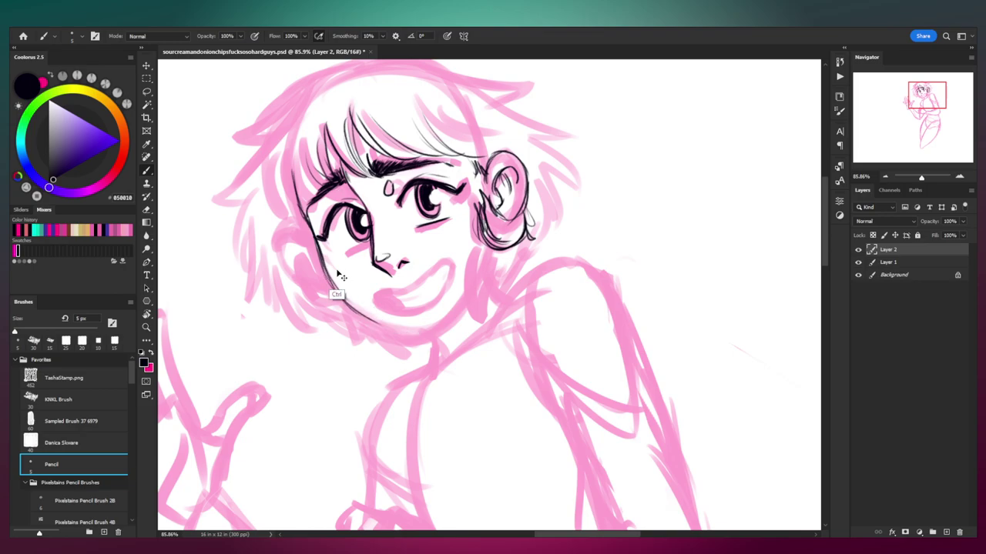
Step: Try to carry the jawline around the chin and up toward the ear, then erase it from the lash down
{"action": "key", "text": "e"}
{"action": "mouse_move", "coordinate": [317, 245]}
{"action": "left_mouse_down"}
{"action": "mouse_move", "coordinate": [373, 321]}
{"action": "mouse_move", "coordinate": [409, 321]}
{"action": "left_mouse_up"}
{"action": "key", "text": "ctrl+z"}
{"action": "mouse_move", "coordinate": [339, 295]}
{"action": "left_mouse_down"}
{"action": "mouse_move", "coordinate": [373, 319]}
{"action": "mouse_move", "coordinate": [420, 330]}
{"action": "left_mouse_up"}
{"action": "mouse_move", "coordinate": [353, 311]}
{"action": "left_mouse_down"}
{"action": "mouse_move", "coordinate": [423, 330]}
{"action": "mouse_move", "coordinate": [451, 311]}
{"action": "mouse_move", "coordinate": [477, 258]}
{"action": "mouse_move", "coordinate": [441, 248]}
{"action": "mouse_move", "coordinate": [450, 224]}
{"action": "mouse_move", "coordinate": [456, 272]}
{"action": "left_mouse_up"}
{"action": "key", "text": "ctrl+space"}
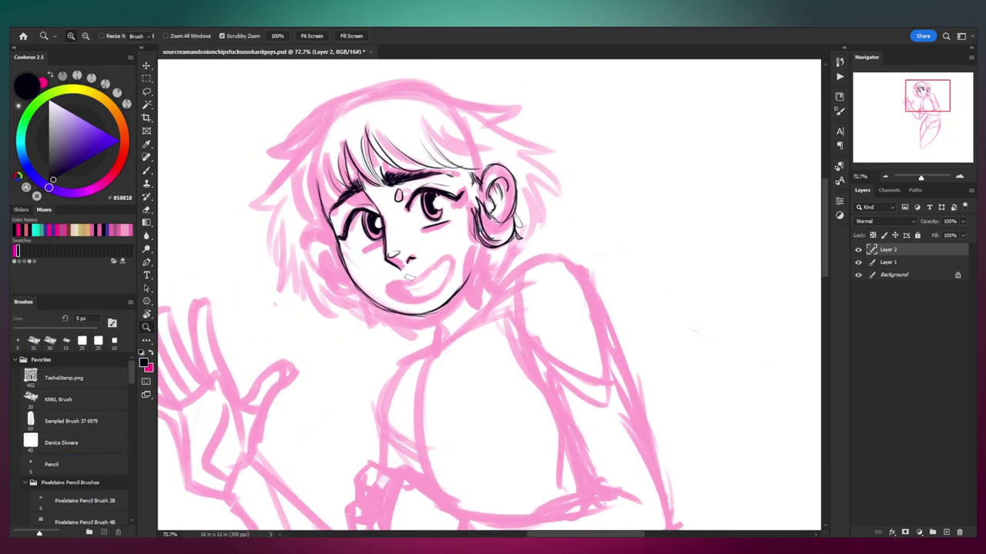
{"action": "key", "text": "e"}
{"action": "mouse_move", "coordinate": [339, 245]}
{"action": "left_mouse_down"}
{"action": "mouse_move", "coordinate": [359, 290]}
{"action": "mouse_move", "coordinate": [398, 311]}
{"action": "mouse_move", "coordinate": [418, 313]}
{"action": "mouse_move", "coordinate": [455, 286]}
{"action": "left_mouse_up"}
Step: Ink the cheek contour again from the outer lash down to the lower jaw with the 5 px Pencil brush
{"action": "key", "text": "ctrl+space"}
{"action": "left_click_drag", "start_coordinate": [382, 265], "coordinate": [395, 272]}
{"action": "key", "text": "b"}
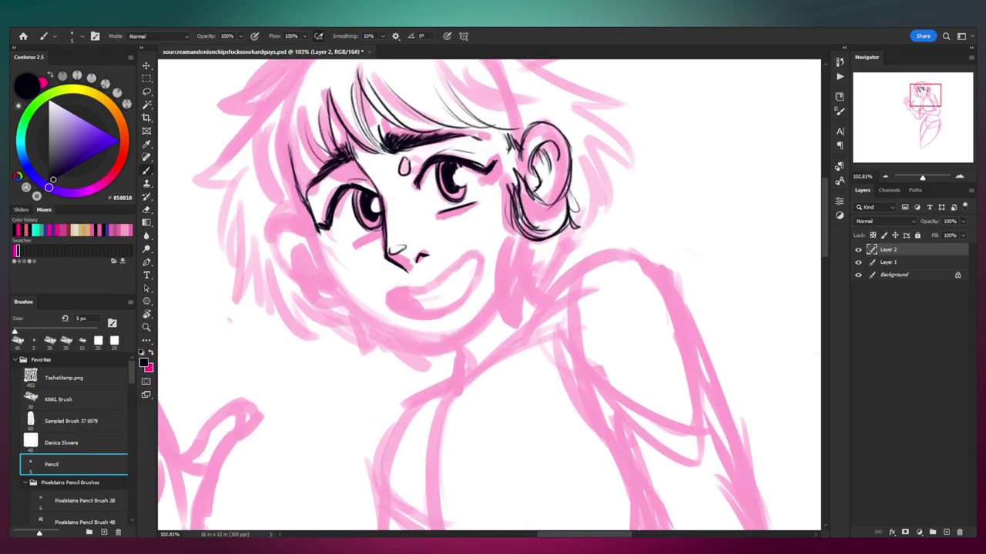
{"action": "left_click_drag", "start_coordinate": [318, 233], "coordinate": [342, 292]}
{"action": "left_click_drag", "start_coordinate": [320, 256], "coordinate": [360, 308]}
{"action": "mouse_move", "coordinate": [329, 274]}
{"action": "left_mouse_down"}
{"action": "mouse_move", "coordinate": [356, 306]}
{"action": "mouse_move", "coordinate": [405, 332]}
{"action": "left_mouse_up"}
{"action": "key", "text": "ctrl+z"}
{"action": "left_click_drag", "start_coordinate": [339, 289], "coordinate": [413, 336]}
Step: Ink the chin and the jawline up to the visible ear, undoing the misplaced strokes
{"action": "left_click_drag", "start_coordinate": [357, 307], "coordinate": [430, 335]}
{"action": "key", "text": "ctrl+z"}
{"action": "key", "text": "ctrl+z"}
{"action": "mouse_move", "coordinate": [358, 307]}
{"action": "left_mouse_down"}
{"action": "mouse_move", "coordinate": [436, 340]}
{"action": "mouse_move", "coordinate": [455, 330]}
{"action": "left_mouse_up"}
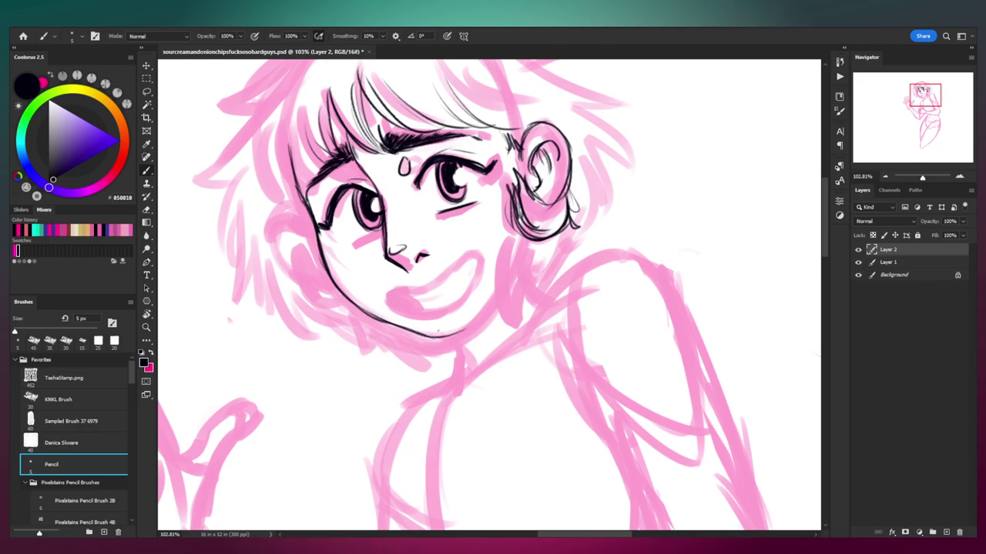
{"action": "key", "text": "ctrl+z"}
{"action": "mouse_move", "coordinate": [445, 336]}
{"action": "left_mouse_down"}
{"action": "mouse_move", "coordinate": [479, 313]}
{"action": "mouse_move", "coordinate": [497, 282]}
{"action": "left_mouse_up"}
{"action": "mouse_move", "coordinate": [474, 316]}
{"action": "left_mouse_down"}
{"action": "mouse_move", "coordinate": [511, 250]}
{"action": "mouse_move", "coordinate": [507, 235]}
{"action": "left_mouse_up"}
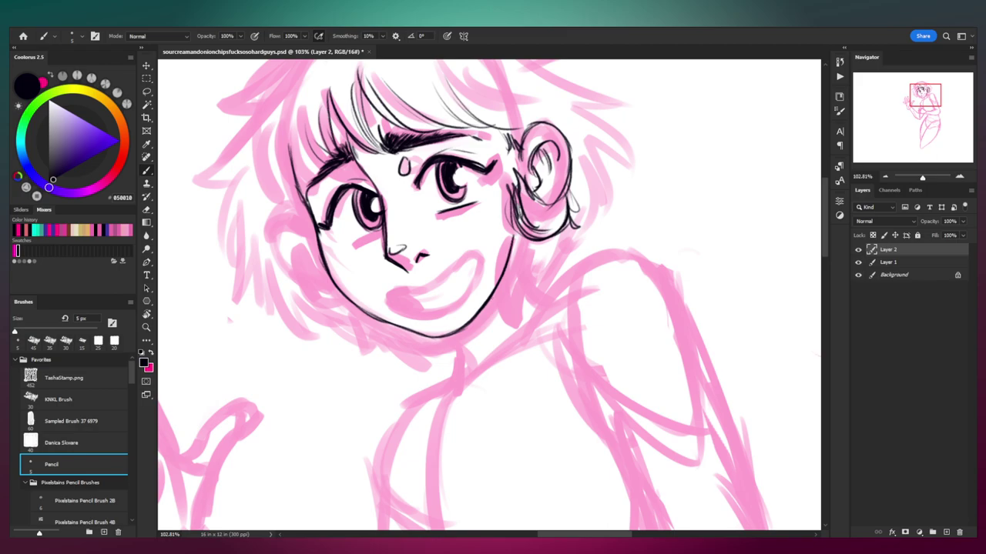
Step: Clean up the lower cheek line beside the jaw with the eraser
{"action": "key", "text": "e"}
{"action": "mouse_move", "coordinate": [370, 312]}
{"action": "left_mouse_down"}
{"action": "mouse_move", "coordinate": [395, 336]}
{"action": "mouse_move", "coordinate": [410, 334]}
{"action": "mouse_move", "coordinate": [387, 322]}
{"action": "left_mouse_up"}
{"action": "key", "text": "b"}
{"action": "scroll", "coordinate": [463, 288], "scroll_direction": "down", "scroll_amount": 2}
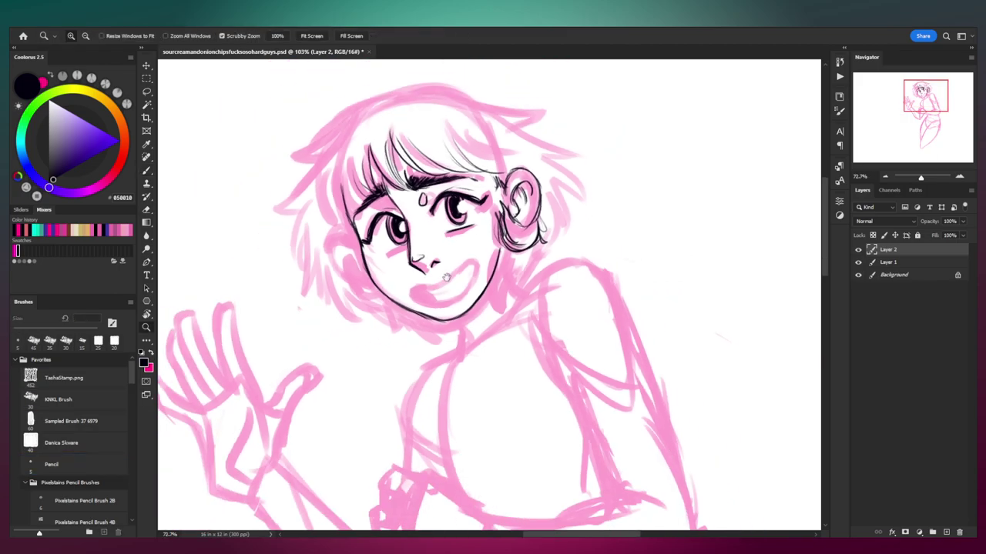
Step: Select the lower face contour from cheek to cheek and warp it to reshape the jaw and chin
{"action": "key", "text": "l"}
{"action": "mouse_move", "coordinate": [322, 251]}
{"action": "left_mouse_down"}
{"action": "mouse_move", "coordinate": [409, 283]}
{"action": "mouse_move", "coordinate": [478, 246]}
{"action": "mouse_move", "coordinate": [480, 317]}
{"action": "mouse_move", "coordinate": [333, 304]}
{"action": "left_mouse_up"}
{"action": "key", "text": "ctrl+t"}
{"action": "right_click", "coordinate": [414, 316]}
{"action": "left_click", "coordinate": [425, 386]}
{"action": "mouse_move", "coordinate": [411, 339]}
{"action": "left_mouse_down"}
{"action": "mouse_move", "coordinate": [413, 352]}
{"action": "mouse_move", "coordinate": [414, 344]}
{"action": "left_mouse_up"}
{"action": "left_click_drag", "start_coordinate": [341, 301], "coordinate": [453, 314]}
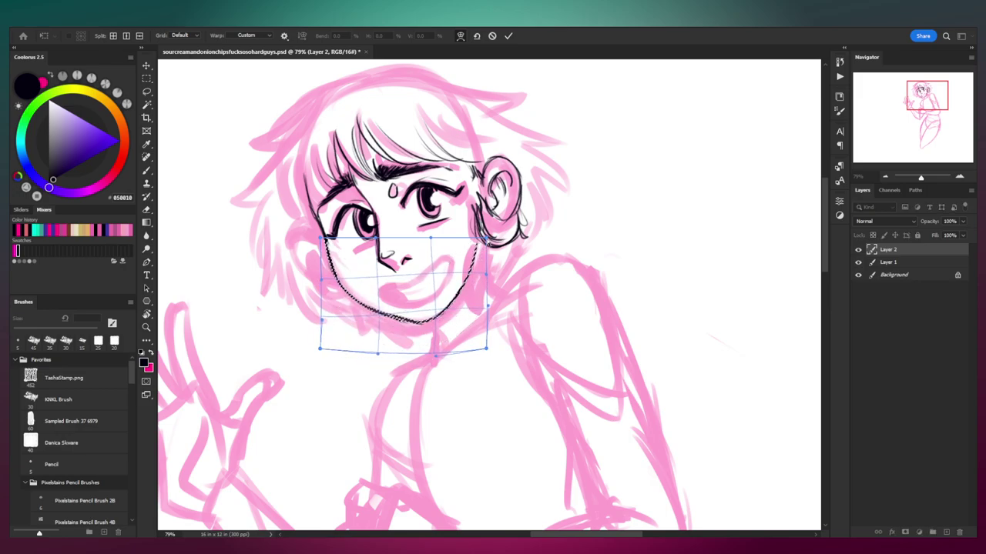
{"action": "key", "text": "Return"}
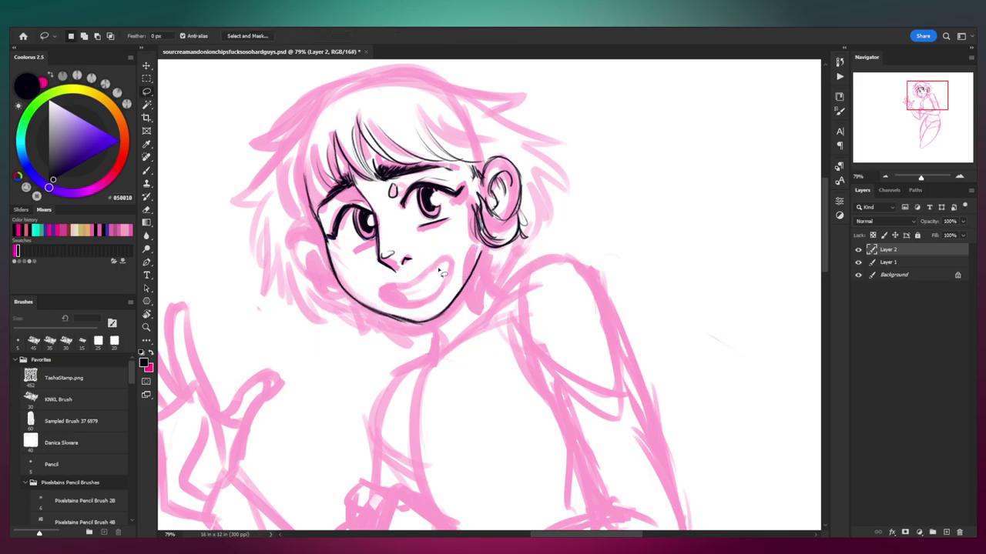
Step: Tidy the warped cheek contour by erasing its rough edge and touching up the line with the 5 px Pencil brush
{"action": "key", "text": "z"}
{"action": "left_click", "coordinate": [390, 274]}
{"action": "key", "text": "e"}
{"action": "left_click_drag", "start_coordinate": [321, 279], "coordinate": [329, 303]}
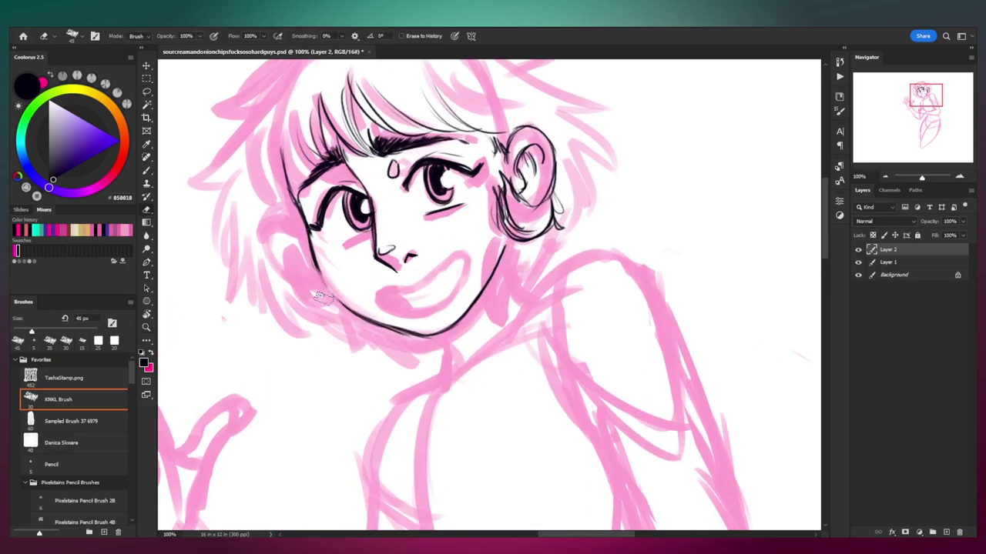
{"action": "key", "text": "b"}
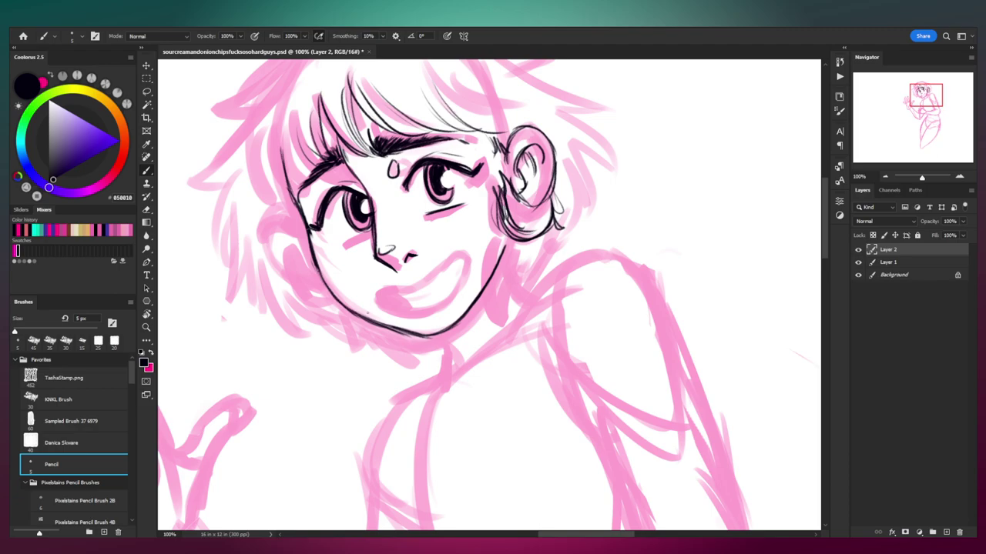
{"action": "key", "text": "e"}
{"action": "key", "text": "b"}
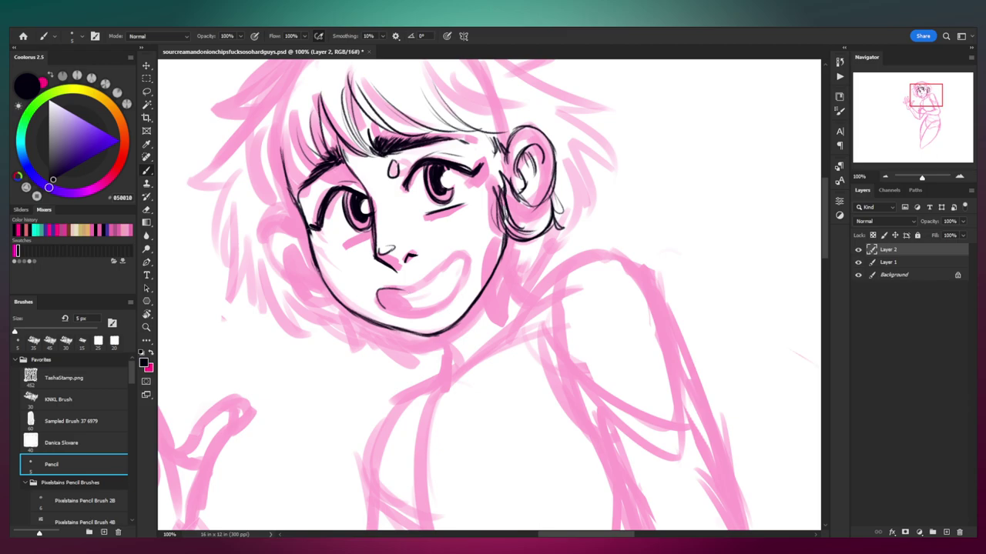
Step: Ink the open smile's outline along the upper and lower lip, undoing the misplaced lower stroke
{"action": "left_click_drag", "start_coordinate": [393, 288], "coordinate": [444, 264]}
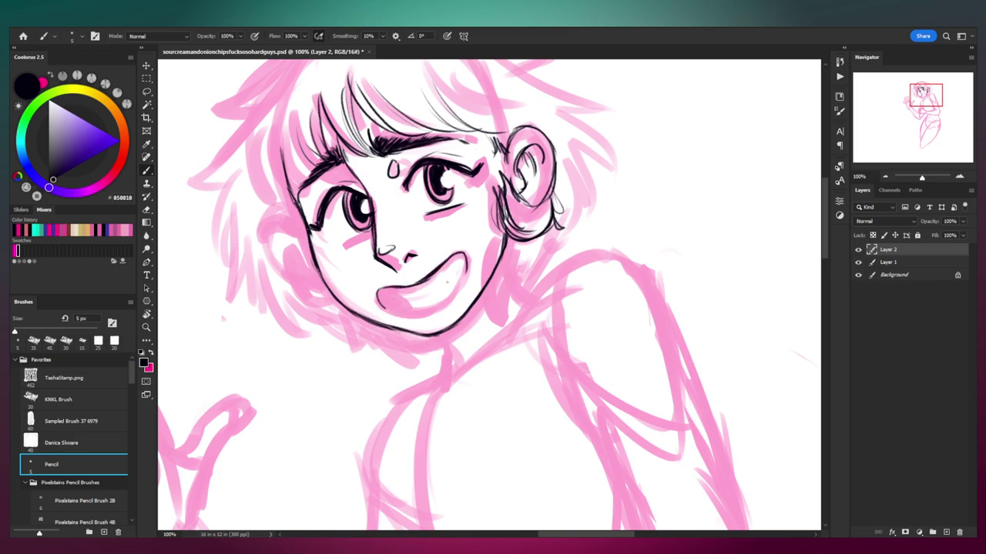
{"action": "left_click_drag", "start_coordinate": [384, 304], "coordinate": [427, 311]}
{"action": "key", "text": "ctrl+z"}
{"action": "mouse_move", "coordinate": [388, 315]}
{"action": "left_mouse_down"}
{"action": "mouse_move", "coordinate": [434, 311]}
{"action": "mouse_move", "coordinate": [452, 296]}
{"action": "left_mouse_up"}
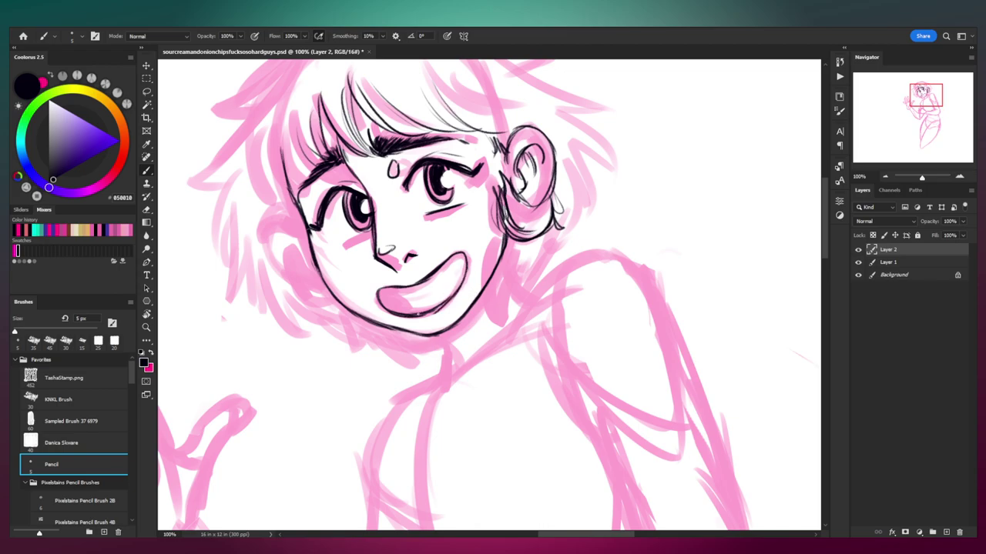
{"action": "left_click_drag", "start_coordinate": [421, 317], "coordinate": [452, 300]}
Step: Ink the line of the teeth inside the smile and fill the mouth's far corner with dark hatching
{"action": "left_click_drag", "start_coordinate": [390, 288], "coordinate": [411, 311]}
{"action": "key", "text": "ctrl+z"}
{"action": "mouse_move", "coordinate": [382, 290]}
{"action": "left_mouse_down"}
{"action": "mouse_move", "coordinate": [391, 308]}
{"action": "mouse_move", "coordinate": [412, 313]}
{"action": "mouse_move", "coordinate": [338, 310]}
{"action": "mouse_move", "coordinate": [406, 308]}
{"action": "mouse_move", "coordinate": [385, 330]}
{"action": "mouse_move", "coordinate": [436, 309]}
{"action": "left_mouse_up"}
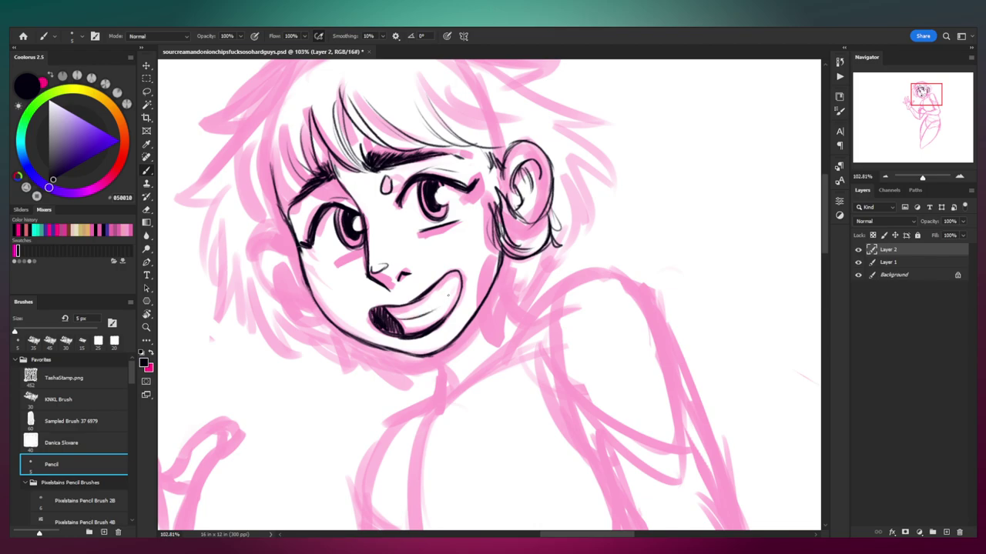
{"action": "scroll", "coordinate": [470, 275], "scroll_direction": "down", "scroll_amount": 2}
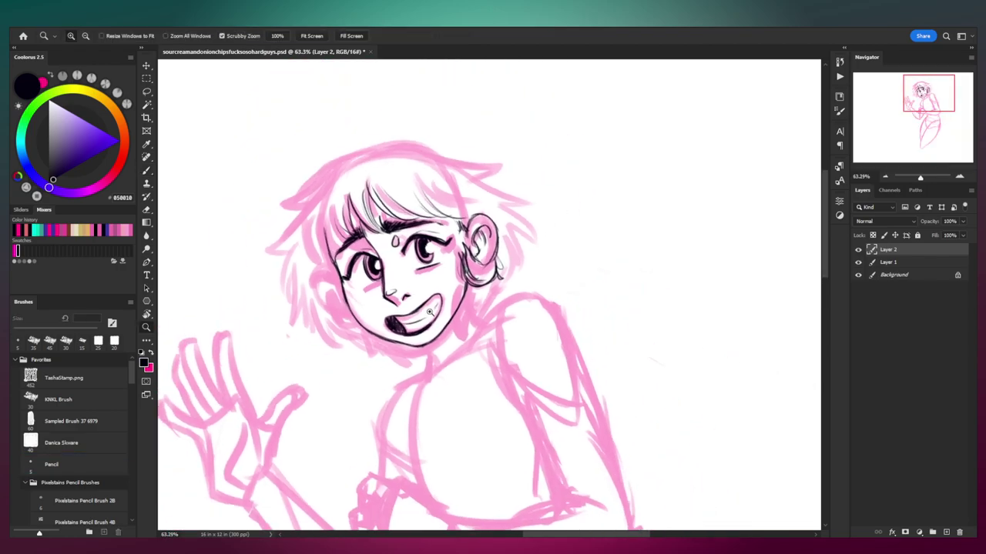
Step: Hatch tired shadows under both eyes and trim the stray ends beneath the far eye with the eraser
{"action": "scroll", "coordinate": [442, 294], "scroll_direction": "up", "scroll_amount": 1}
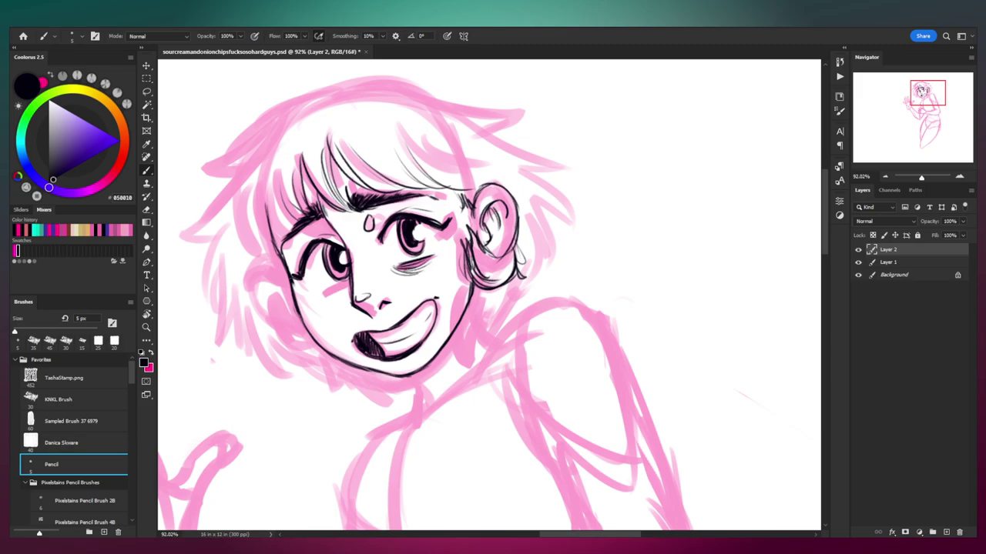
{"action": "key", "text": "e"}
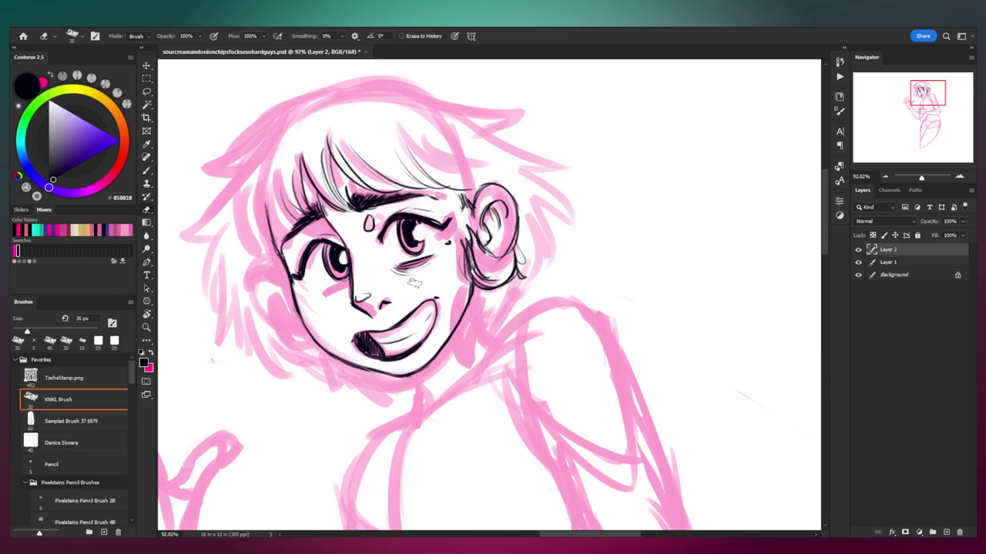
{"action": "key", "text": "b"}
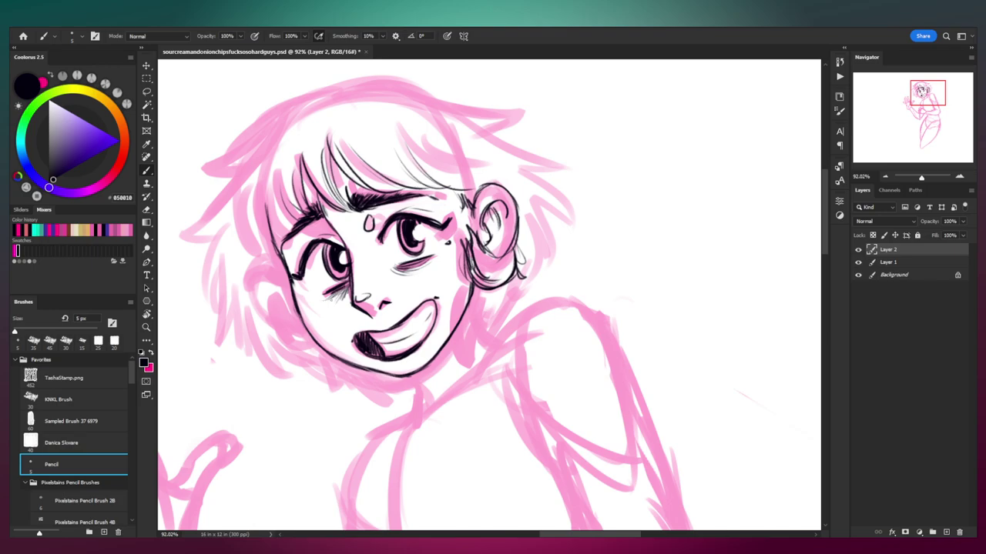
{"action": "key", "text": "e"}
{"action": "left_click_drag", "start_coordinate": [344, 296], "coordinate": [327, 306]}
{"action": "left_click_drag", "start_coordinate": [351, 288], "coordinate": [329, 301]}
Step: Flip the canvas view horizontally and rotate it to about -15° to check the face's proportions
{"action": "key", "text": "z"}
{"action": "left_click_drag", "start_coordinate": [454, 165], "coordinate": [382, 165]}
{"action": "mouse_move", "coordinate": [370, 236]}
{"action": "left_mouse_down"}
{"action": "mouse_move", "coordinate": [414, 235]}
{"action": "mouse_move", "coordinate": [419, 215]}
{"action": "mouse_move", "coordinate": [442, 211]}
{"action": "left_mouse_up"}
{"action": "key", "text": "b"}
{"action": "key", "text": "z"}
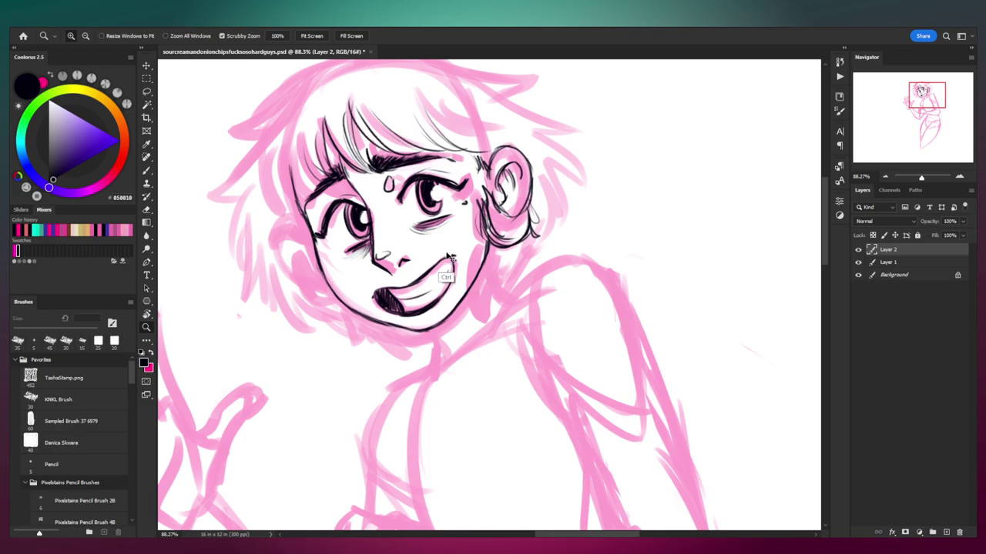
{"action": "key", "text": "ctrl+shift+h"}
{"action": "left_click_drag", "start_coordinate": [370, 275], "coordinate": [644, 243]}
{"action": "left_click_drag", "start_coordinate": [481, 250], "coordinate": [466, 272]}
{"action": "left_click_drag", "start_coordinate": [393, 292], "coordinate": [486, 307]}
{"action": "key", "text": "t"}
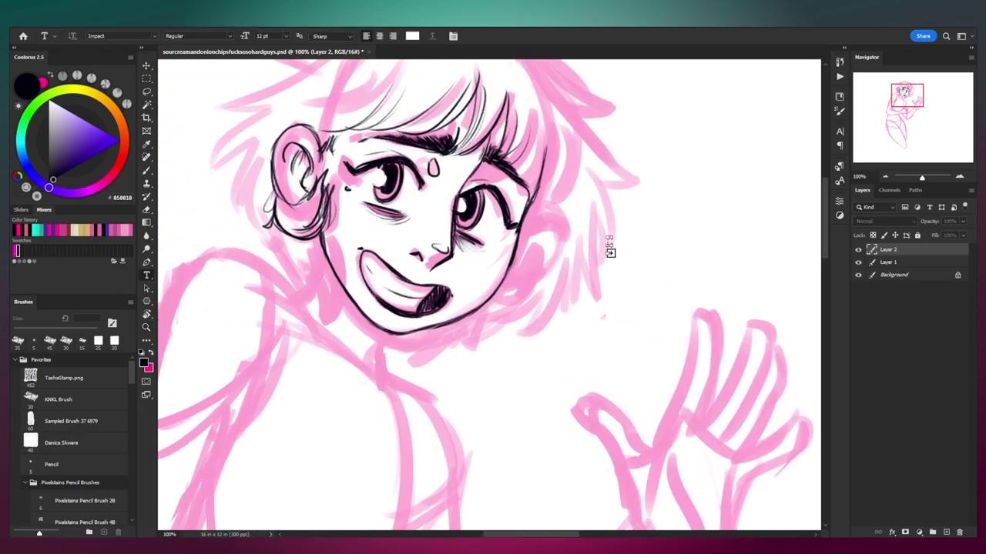
{"action": "left_click", "coordinate": [578, 265]}
{"action": "key", "text": "Escape"}
{"action": "key", "text": "r"}
{"action": "left_click_drag", "start_coordinate": [590, 251], "coordinate": [586, 215]}
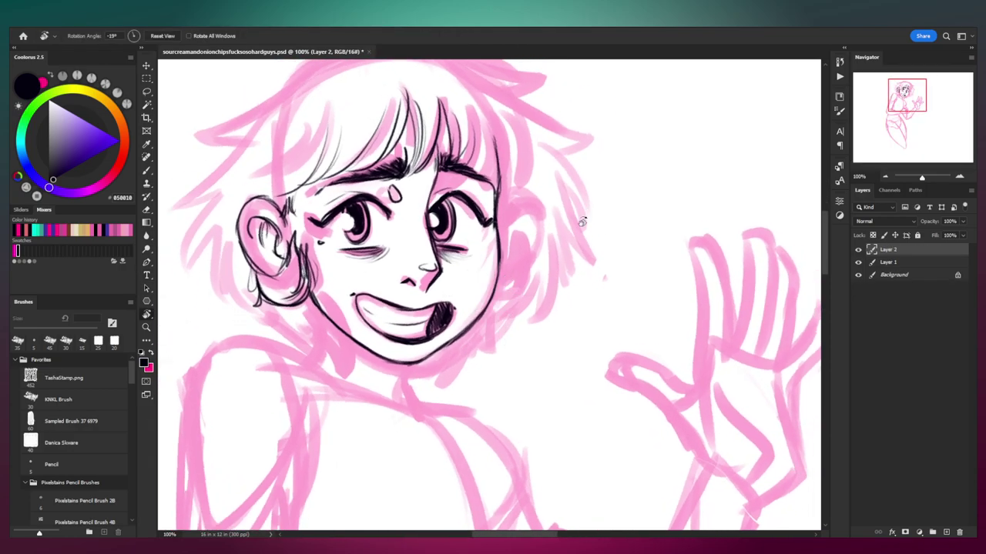
{"action": "left_click_drag", "start_coordinate": [538, 272], "coordinate": [569, 239]}
Step: Select the eye nearest the large ear together with its shadow and sweat drop, and scale it to about 106.6%
{"action": "key", "text": "l"}
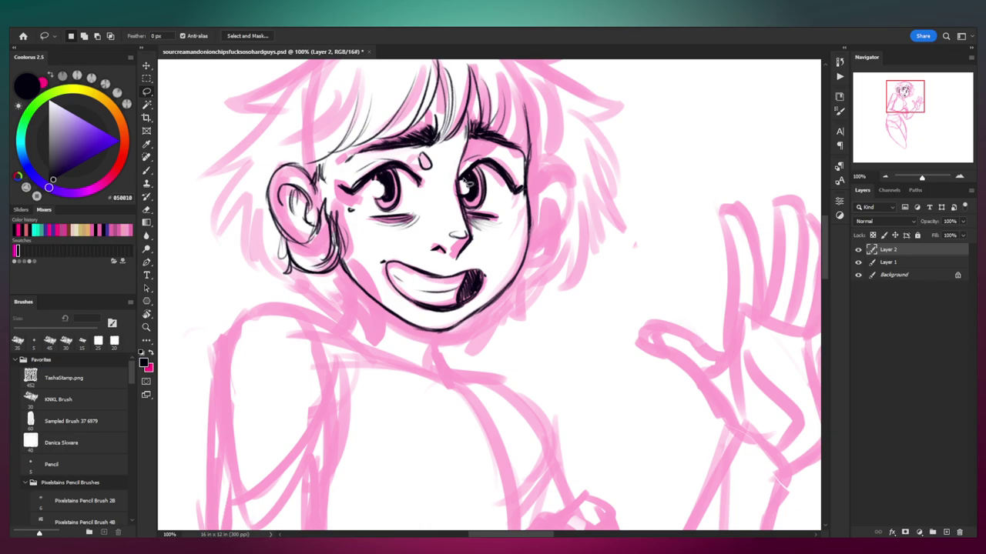
{"action": "mouse_move", "coordinate": [429, 156]}
{"action": "left_mouse_down"}
{"action": "mouse_move", "coordinate": [426, 224]}
{"action": "mouse_move", "coordinate": [393, 241]}
{"action": "mouse_move", "coordinate": [344, 221]}
{"action": "mouse_move", "coordinate": [339, 181]}
{"action": "mouse_move", "coordinate": [367, 161]}
{"action": "mouse_move", "coordinate": [453, 211]}
{"action": "mouse_move", "coordinate": [434, 132]}
{"action": "left_mouse_up"}
{"action": "key", "text": "ctrl+t"}
{"action": "left_click_drag", "start_coordinate": [413, 211], "coordinate": [416, 208]}
{"action": "key", "text": "Return"}
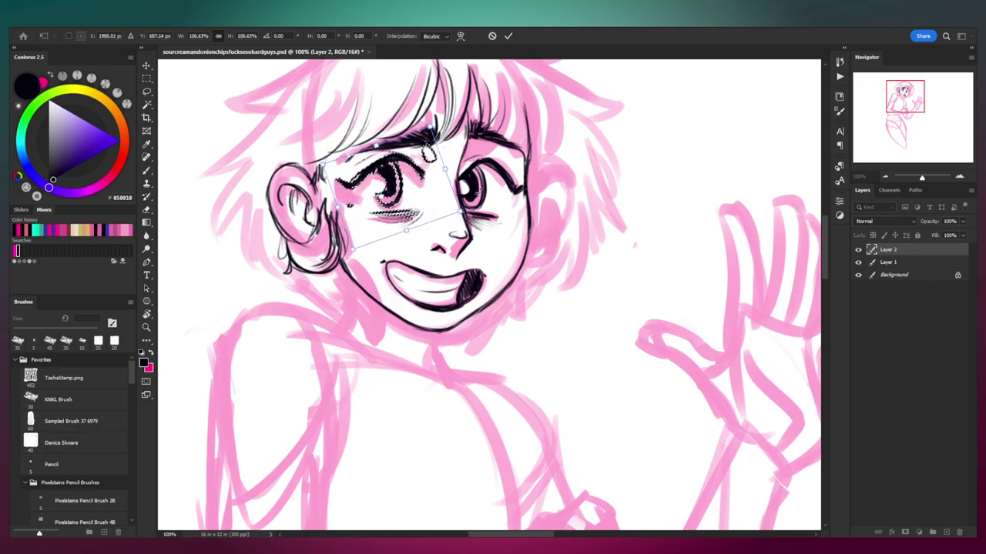
{"action": "key", "text": "ctrl+d"}
Step: Select the mouth and slightly enlarge, shift and rotate it with Free Transform
{"action": "mouse_move", "coordinate": [379, 257]}
{"action": "left_mouse_down"}
{"action": "mouse_move", "coordinate": [492, 260]}
{"action": "mouse_move", "coordinate": [491, 292]}
{"action": "mouse_move", "coordinate": [448, 322]}
{"action": "mouse_move", "coordinate": [395, 311]}
{"action": "mouse_move", "coordinate": [378, 257]}
{"action": "left_mouse_up"}
{"action": "key", "text": "ctrl+t"}
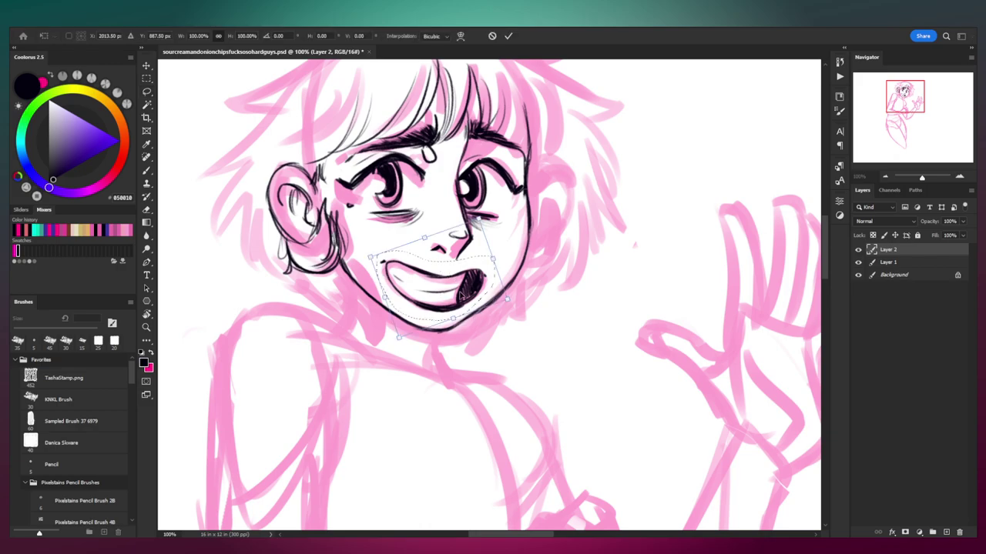
{"action": "left_click_drag", "start_coordinate": [479, 220], "coordinate": [481, 217]}
{"action": "left_click_drag", "start_coordinate": [456, 298], "coordinate": [453, 296]}
{"action": "left_click_drag", "start_coordinate": [529, 255], "coordinate": [530, 262]}
{"action": "key", "text": "Return"}
{"action": "key", "text": "ctrl+d"}
Step: Select the far cheek and jaw contour and warp it slightly inward toward the mouth
{"action": "mouse_move", "coordinate": [525, 208]}
{"action": "left_mouse_down"}
{"action": "mouse_move", "coordinate": [531, 308]}
{"action": "mouse_move", "coordinate": [450, 340]}
{"action": "mouse_move", "coordinate": [528, 271]}
{"action": "left_mouse_up"}
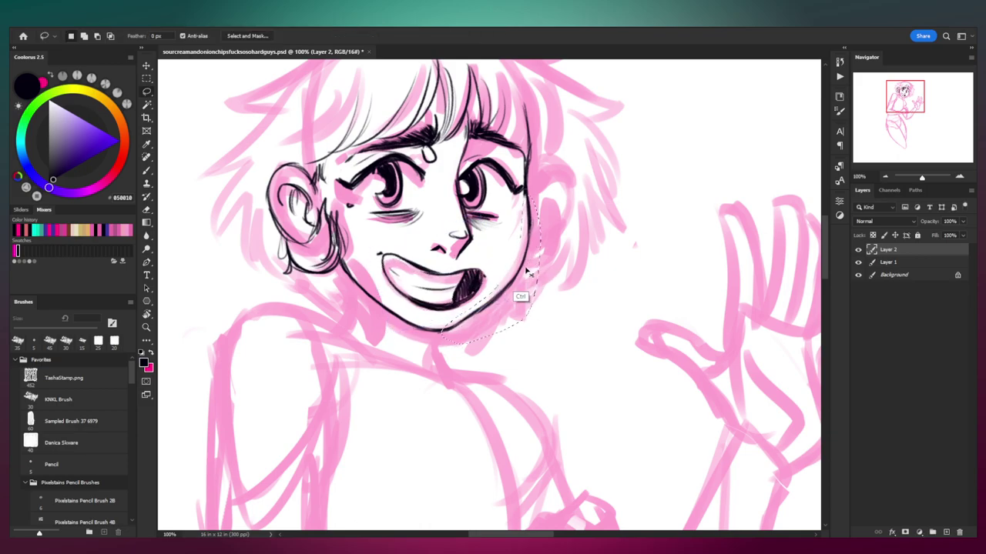
{"action": "key", "text": "ctrl+t"}
{"action": "right_click", "coordinate": [511, 302]}
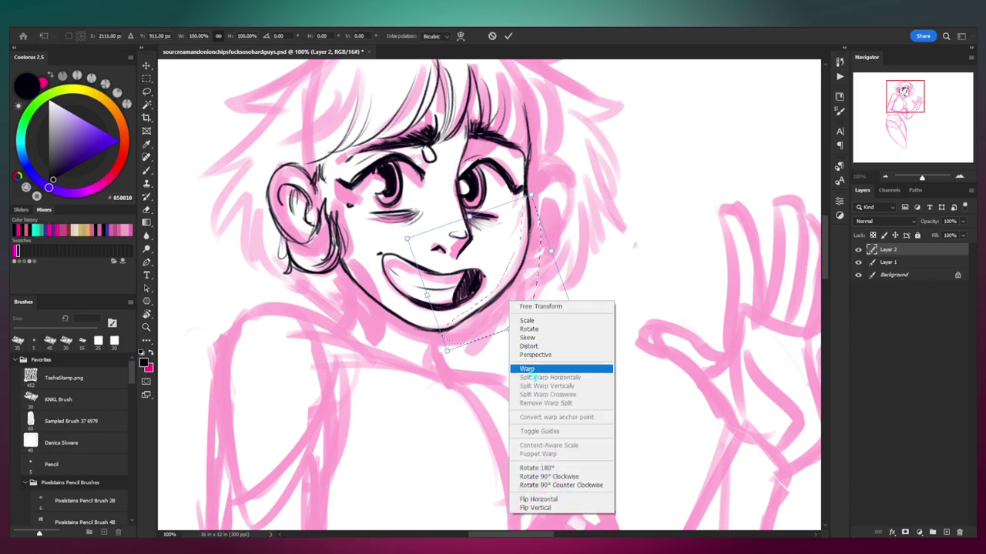
{"action": "left_click", "coordinate": [532, 370]}
{"action": "left_click_drag", "start_coordinate": [541, 257], "coordinate": [542, 258]}
{"action": "left_click_drag", "start_coordinate": [462, 320], "coordinate": [443, 345]}
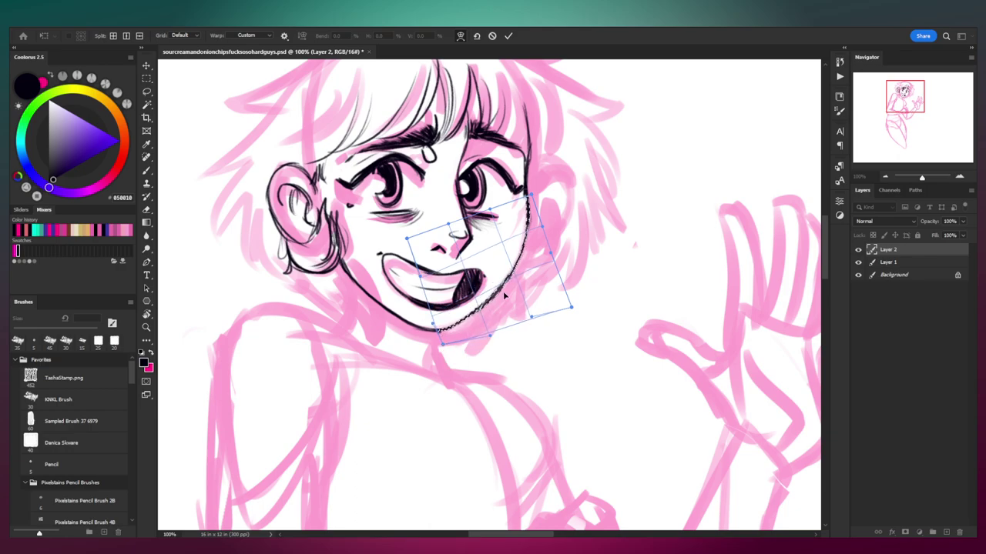
{"action": "key", "text": "Page_Down"}
{"action": "key", "text": "Return"}
{"action": "left_click_drag", "start_coordinate": [911, 104], "coordinate": [920, 81]}
{"action": "key", "text": "ctrl+d"}
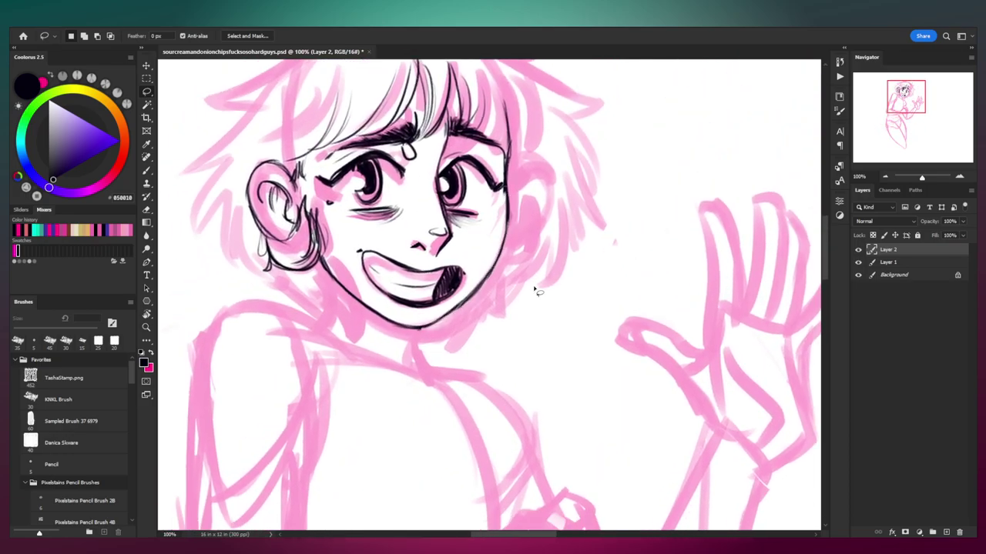
Step: Flip the canvas view back to its original orientation and reset its rotation
{"action": "key", "text": "ctrl+shift+h"}
{"action": "left_click_drag", "start_coordinate": [477, 315], "coordinate": [231, 437]}
{"action": "key", "text": "r"}
{"action": "left_click", "coordinate": [167, 37]}
{"action": "key", "text": "z"}
{"action": "left_click_drag", "start_coordinate": [521, 248], "coordinate": [463, 248]}
{"action": "left_click_drag", "start_coordinate": [540, 170], "coordinate": [508, 254]}
{"action": "left_click_drag", "start_coordinate": [470, 181], "coordinate": [501, 198]}
{"action": "mouse_move", "coordinate": [422, 165]}
{"action": "left_mouse_down"}
{"action": "mouse_move", "coordinate": [391, 166]}
{"action": "mouse_move", "coordinate": [418, 170]}
{"action": "left_mouse_up"}
{"action": "left_click_drag", "start_coordinate": [408, 184], "coordinate": [442, 185]}
Step: Ink the outline of the far ear beside the cheek, undoing the misplaced first stroke
{"action": "key", "text": "b"}
{"action": "mouse_move", "coordinate": [377, 149]}
{"action": "left_mouse_down"}
{"action": "mouse_move", "coordinate": [408, 194]}
{"action": "mouse_move", "coordinate": [422, 190]}
{"action": "left_mouse_up"}
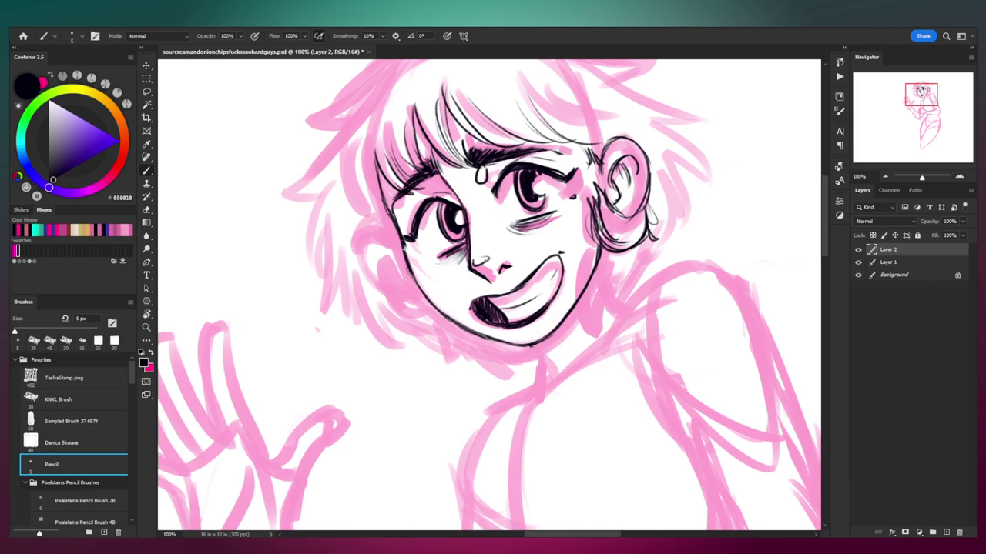
{"action": "key", "text": "ctrl+z"}
{"action": "mouse_move", "coordinate": [383, 246]}
{"action": "left_mouse_down"}
{"action": "mouse_move", "coordinate": [374, 277]}
{"action": "mouse_move", "coordinate": [408, 307]}
{"action": "mouse_move", "coordinate": [432, 309]}
{"action": "left_mouse_up"}
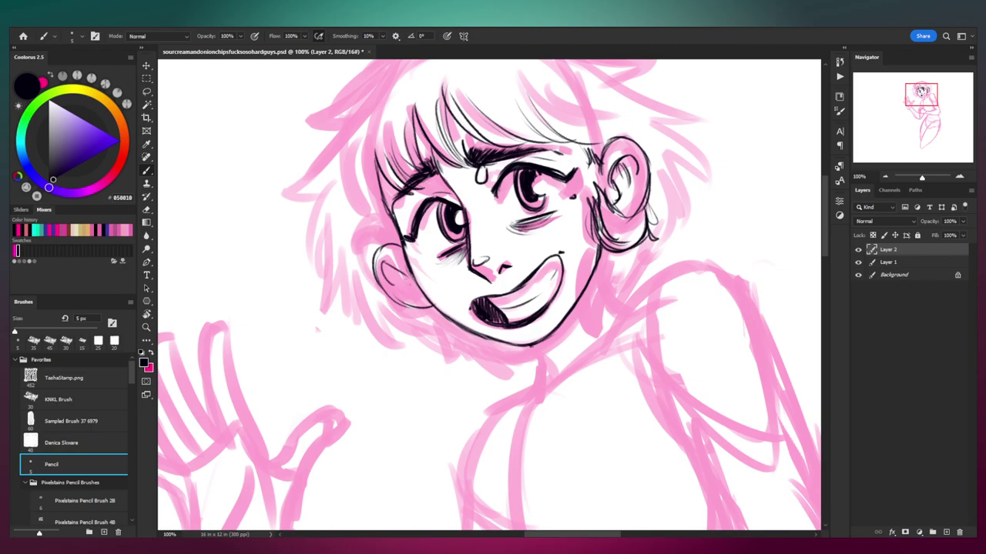
Step: Ink the far ear's inner folds and a pointed hair tuft below it, refining the lines with the eraser
{"action": "mouse_move", "coordinate": [468, 262]}
{"action": "left_mouse_down"}
{"action": "mouse_move", "coordinate": [429, 258]}
{"action": "mouse_move", "coordinate": [463, 277]}
{"action": "mouse_move", "coordinate": [442, 320]}
{"action": "left_mouse_up"}
{"action": "mouse_move", "coordinate": [421, 285]}
{"action": "left_mouse_down"}
{"action": "mouse_move", "coordinate": [463, 297]}
{"action": "mouse_move", "coordinate": [473, 319]}
{"action": "mouse_move", "coordinate": [451, 303]}
{"action": "mouse_move", "coordinate": [468, 292]}
{"action": "mouse_move", "coordinate": [425, 302]}
{"action": "mouse_move", "coordinate": [433, 291]}
{"action": "mouse_move", "coordinate": [473, 323]}
{"action": "mouse_move", "coordinate": [454, 327]}
{"action": "left_mouse_up"}
{"action": "key", "text": "e"}
{"action": "key", "text": "b"}
{"action": "key", "text": "e"}
{"action": "key", "text": "b"}
{"action": "key", "text": "b"}
{"action": "key", "text": "e"}
{"action": "key", "text": "b"}
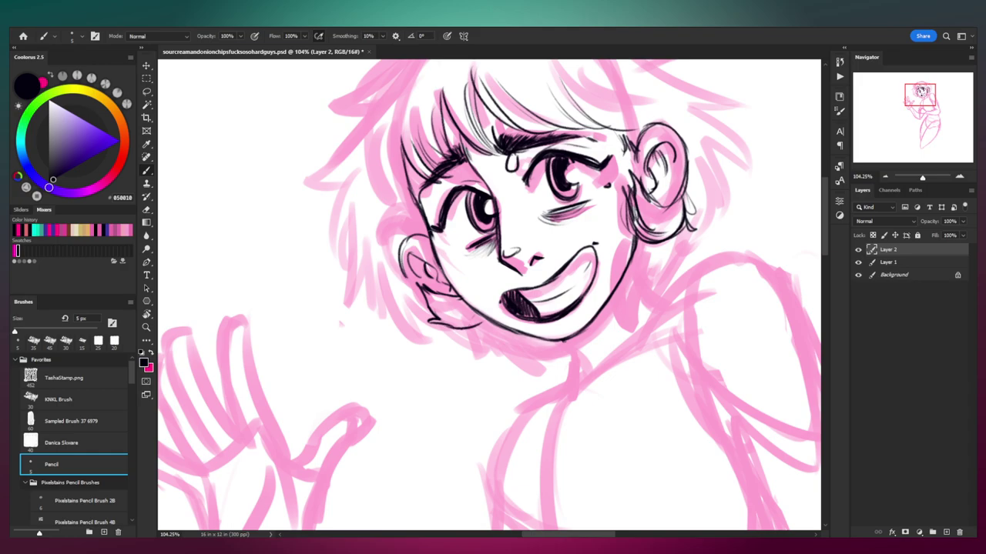
Step: Redraw the lower edge of the hair tuft toward the jaw and add strands inside it, undoing the last misplaced stroke
{"action": "key", "text": "e"}
{"action": "key", "text": "b"}
{"action": "left_click_drag", "start_coordinate": [428, 321], "coordinate": [478, 329]}
{"action": "key", "text": "e"}
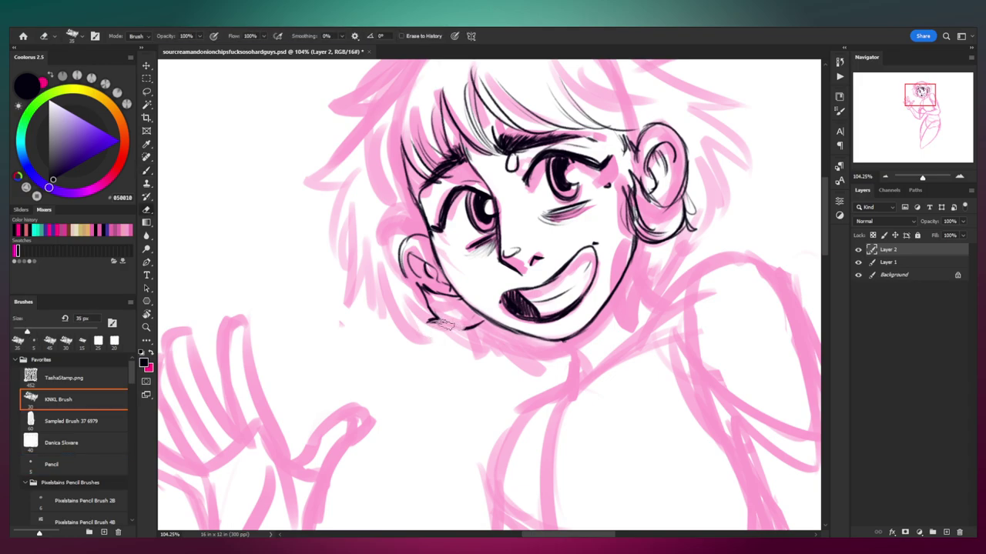
{"action": "key", "text": "b"}
{"action": "left_click_drag", "start_coordinate": [430, 322], "coordinate": [487, 328]}
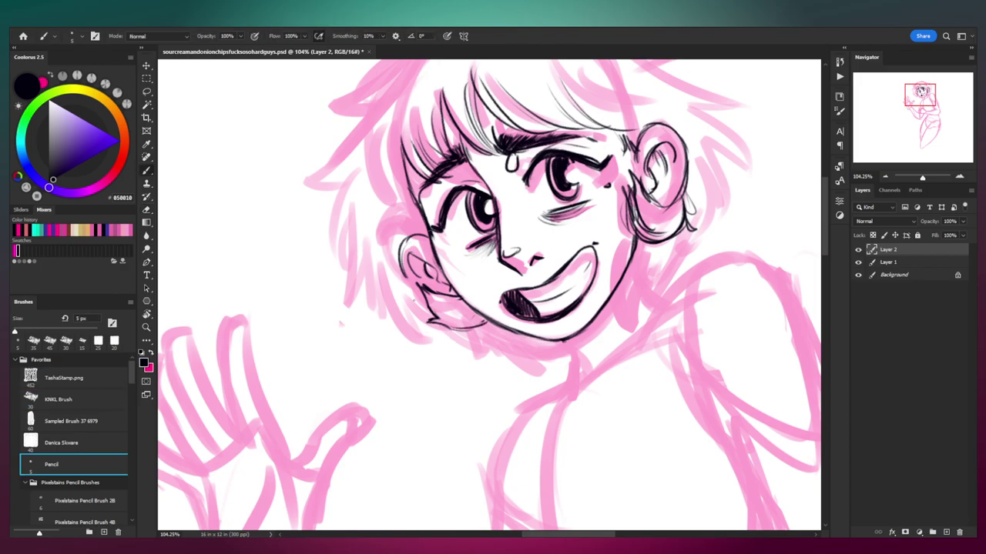
{"action": "mouse_move", "coordinate": [420, 291]}
{"action": "left_mouse_down"}
{"action": "mouse_move", "coordinate": [450, 318]}
{"action": "mouse_move", "coordinate": [467, 318]}
{"action": "left_mouse_up"}
{"action": "left_click_drag", "start_coordinate": [402, 270], "coordinate": [424, 294]}
{"action": "key", "text": "ctrl+z"}
Step: Strengthen the line work around the front edge of the large ear, undoing the misplaced stroke near its lobe
{"action": "mouse_move", "coordinate": [403, 272]}
{"action": "left_mouse_down"}
{"action": "mouse_move", "coordinate": [418, 290]}
{"action": "mouse_move", "coordinate": [370, 263]}
{"action": "mouse_move", "coordinate": [342, 265]}
{"action": "left_mouse_up"}
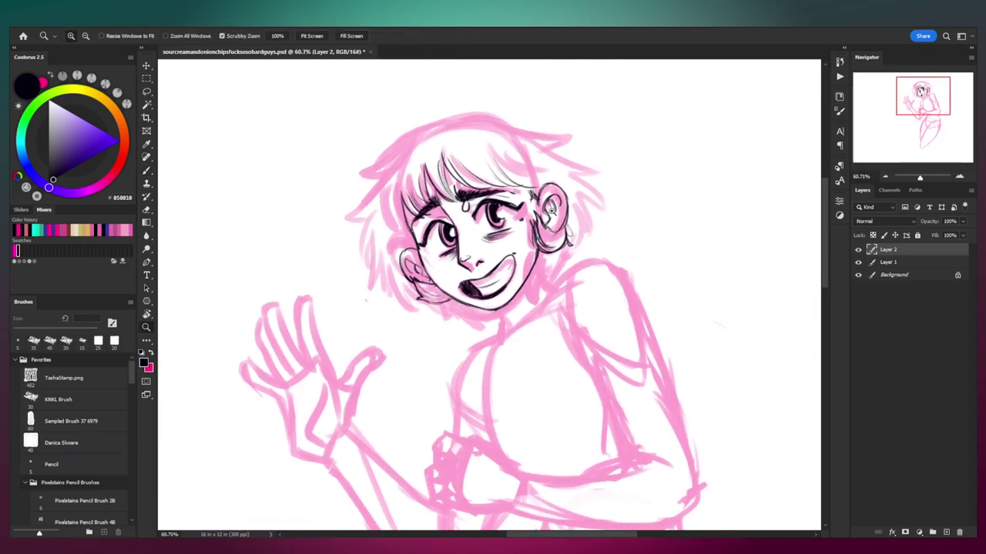
{"action": "left_click_drag", "start_coordinate": [550, 188], "coordinate": [605, 189]}
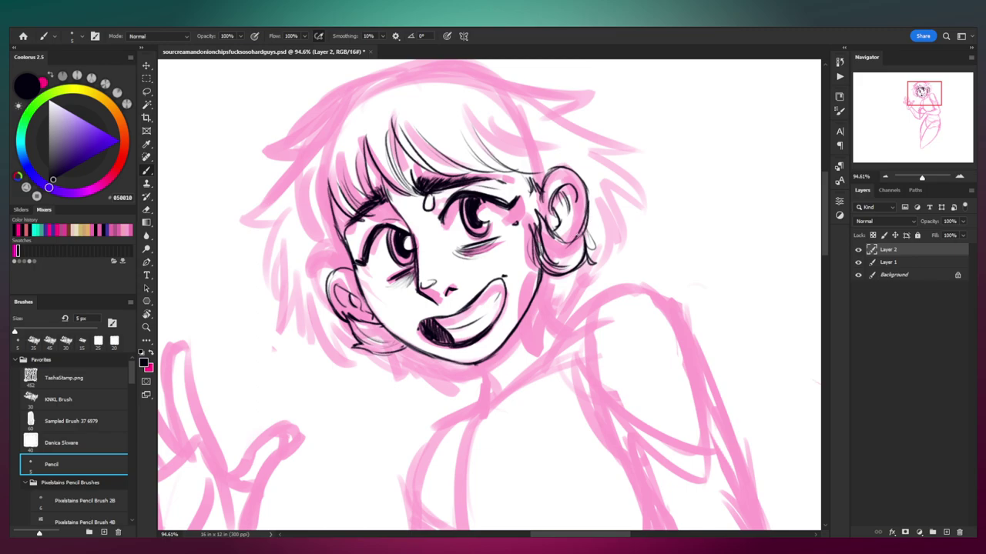
{"action": "left_click_drag", "start_coordinate": [549, 169], "coordinate": [539, 199]}
{"action": "left_click_drag", "start_coordinate": [451, 272], "coordinate": [429, 268]}
{"action": "mouse_move", "coordinate": [540, 221]}
{"action": "left_mouse_down"}
{"action": "mouse_move", "coordinate": [547, 257]}
{"action": "mouse_move", "coordinate": [556, 250]}
{"action": "left_mouse_up"}
{"action": "key", "text": "ctrl+z"}
{"action": "key", "text": "z"}
{"action": "key", "text": "b"}
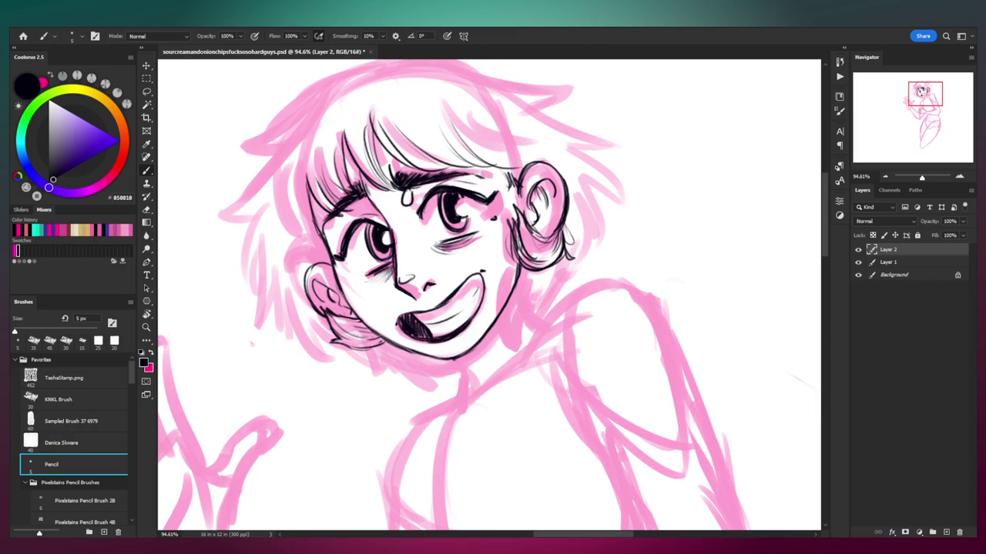
Step: Ink the front of the neck as a thick curved line from under the chin down toward the collarbone
{"action": "key", "text": "z"}
{"action": "left_click_drag", "start_coordinate": [399, 205], "coordinate": [385, 216]}
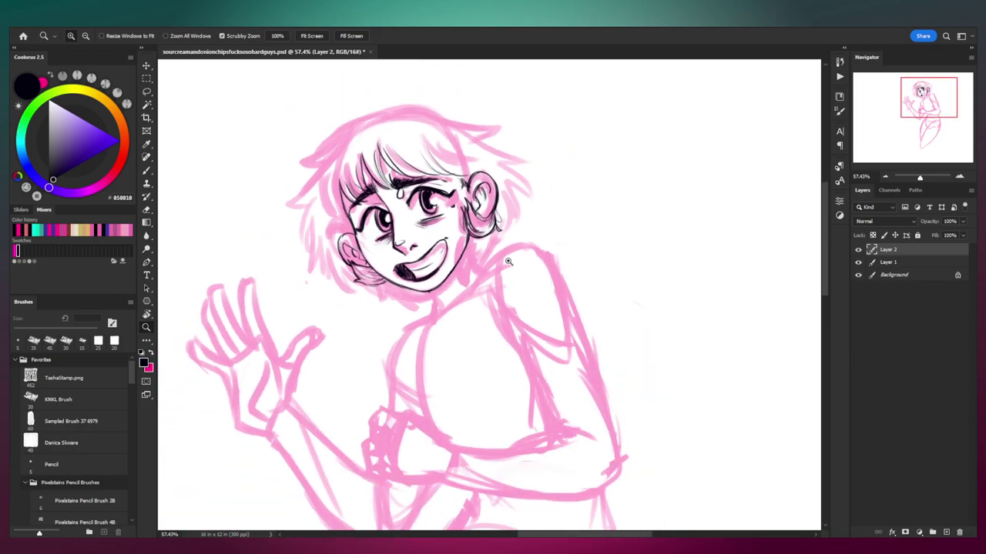
{"action": "left_click_drag", "start_coordinate": [370, 277], "coordinate": [377, 257]}
{"action": "left_click_drag", "start_coordinate": [466, 342], "coordinate": [498, 321]}
{"action": "key", "text": "e"}
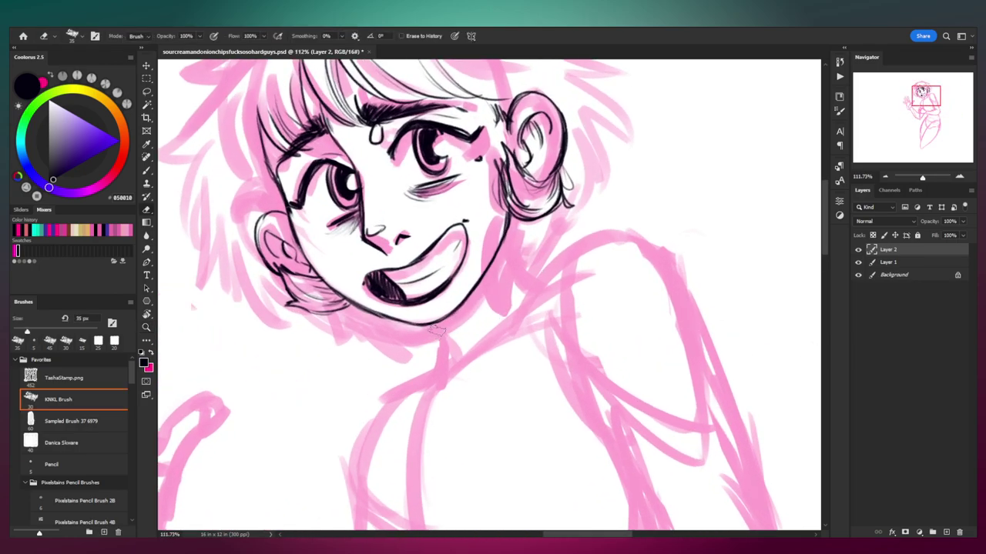
{"action": "key", "text": "b"}
{"action": "mouse_move", "coordinate": [436, 324]}
{"action": "left_mouse_down"}
{"action": "mouse_move", "coordinate": [454, 361]}
{"action": "mouse_move", "coordinate": [421, 383]}
{"action": "left_mouse_up"}
Step: Ink the hair strands behind the jaw, from below the large ear down to pointed tips above the shoulder
{"action": "mouse_move", "coordinate": [506, 242]}
{"action": "left_mouse_down"}
{"action": "mouse_move", "coordinate": [519, 266]}
{"action": "mouse_move", "coordinate": [547, 271]}
{"action": "mouse_move", "coordinate": [525, 259]}
{"action": "mouse_move", "coordinate": [517, 267]}
{"action": "mouse_move", "coordinate": [508, 241]}
{"action": "mouse_move", "coordinate": [507, 288]}
{"action": "mouse_move", "coordinate": [560, 224]}
{"action": "mouse_move", "coordinate": [551, 254]}
{"action": "left_mouse_up"}
{"action": "key", "text": "e"}
{"action": "key", "text": "b"}
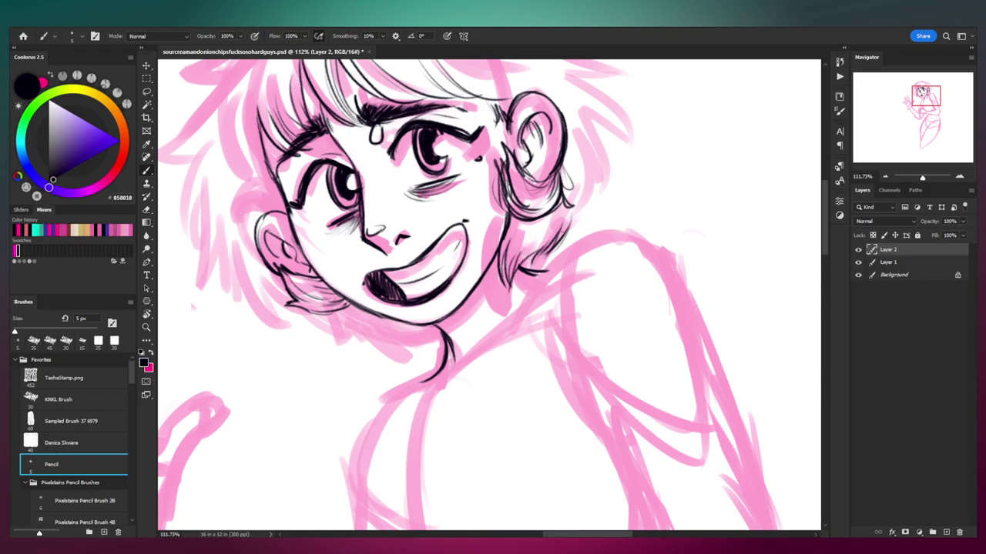
{"action": "left_click_drag", "start_coordinate": [589, 200], "coordinate": [533, 268]}
{"action": "left_click_drag", "start_coordinate": [550, 224], "coordinate": [527, 285]}
{"action": "left_click_drag", "start_coordinate": [548, 214], "coordinate": [543, 266]}
{"action": "left_click_drag", "start_coordinate": [533, 187], "coordinate": [556, 239]}
{"action": "key", "text": "z"}
{"action": "mouse_move", "coordinate": [572, 200]}
{"action": "left_mouse_down"}
{"action": "mouse_move", "coordinate": [500, 231]}
{"action": "mouse_move", "coordinate": [574, 221]}
{"action": "mouse_move", "coordinate": [545, 231]}
{"action": "mouse_move", "coordinate": [582, 233]}
{"action": "left_mouse_up"}
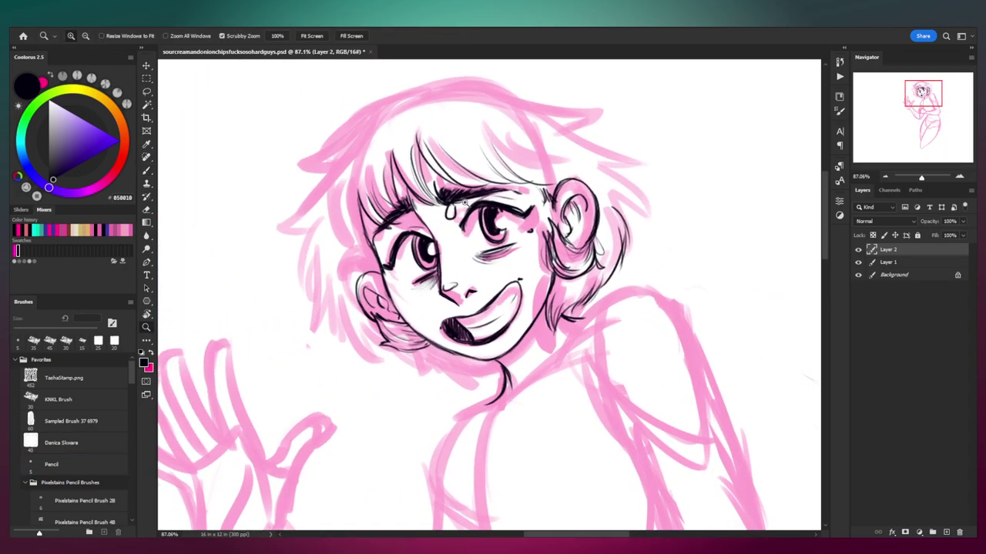
Step: Ink the back outline of the hair from the crown to the pointed tufts behind the large ear, undoing misplaced strokes
{"action": "key", "text": "b"}
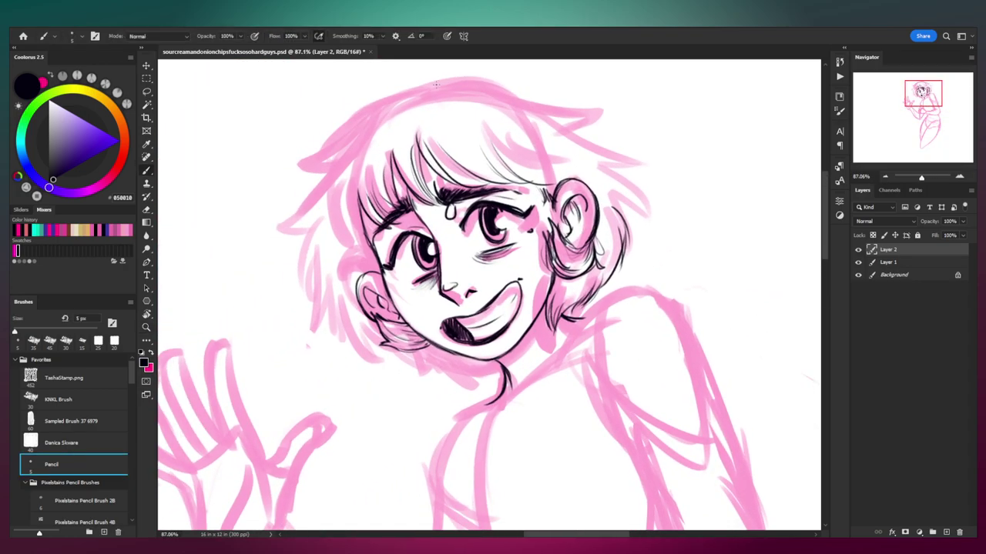
{"action": "mouse_move", "coordinate": [446, 83]}
{"action": "left_mouse_down"}
{"action": "mouse_move", "coordinate": [607, 105]}
{"action": "mouse_move", "coordinate": [563, 128]}
{"action": "mouse_move", "coordinate": [648, 161]}
{"action": "mouse_move", "coordinate": [592, 161]}
{"action": "mouse_move", "coordinate": [655, 205]}
{"action": "left_mouse_up"}
{"action": "key", "text": "ctrl+z"}
{"action": "key", "text": "ctrl+z"}
{"action": "left_click_drag", "start_coordinate": [600, 162], "coordinate": [646, 211]}
{"action": "mouse_move", "coordinate": [617, 179]}
{"action": "left_mouse_down"}
{"action": "mouse_move", "coordinate": [636, 206]}
{"action": "mouse_move", "coordinate": [628, 234]}
{"action": "left_mouse_up"}
{"action": "mouse_move", "coordinate": [641, 199]}
{"action": "left_mouse_down"}
{"action": "mouse_move", "coordinate": [633, 245]}
{"action": "mouse_move", "coordinate": [635, 231]}
{"action": "left_mouse_up"}
Step: Trim the tips of the back hair tufts with the Eraser and redraw their ends as sharper points
{"action": "key", "text": "e"}
{"action": "left_click_drag", "start_coordinate": [648, 188], "coordinate": [646, 203]}
{"action": "key", "text": "b"}
{"action": "key", "text": "e"}
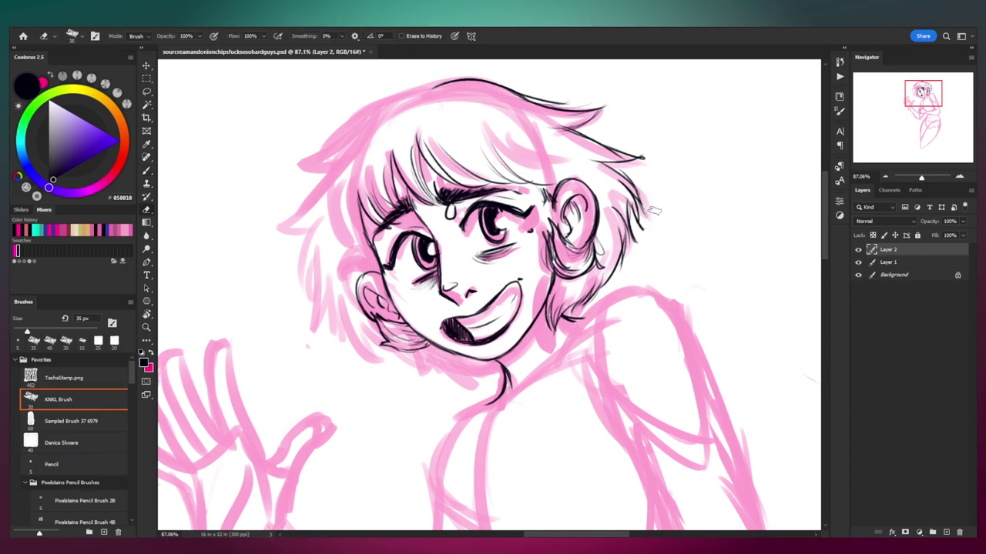
{"action": "key", "text": "b"}
{"action": "mouse_move", "coordinate": [635, 217]}
{"action": "left_mouse_down"}
{"action": "mouse_move", "coordinate": [647, 244]}
{"action": "mouse_move", "coordinate": [645, 212]}
{"action": "left_mouse_up"}
{"action": "key", "text": "e"}
{"action": "key", "text": "bracketleft"}
{"action": "key", "text": "bracketleft"}
{"action": "key", "text": "b"}
{"action": "key", "text": "ctrl+z"}
{"action": "key", "text": "e"}
{"action": "left_click_drag", "start_coordinate": [646, 157], "coordinate": [635, 157]}
{"action": "key", "text": "b"}
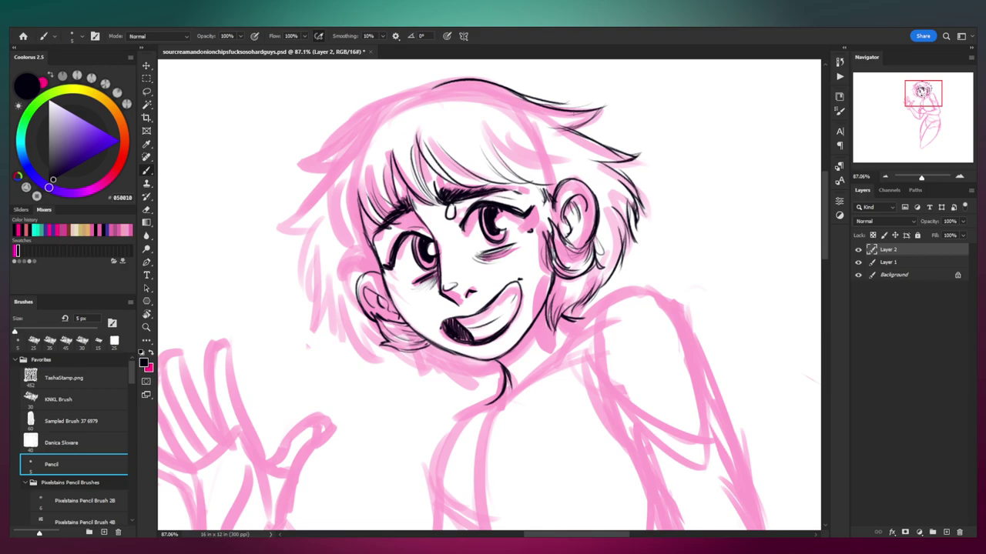
Step: Add strands beneath the back tufts and continue the hair behind the large ear down to the nape
{"action": "mouse_move", "coordinate": [562, 122]}
{"action": "left_mouse_down"}
{"action": "mouse_move", "coordinate": [628, 152]}
{"action": "mouse_move", "coordinate": [621, 167]}
{"action": "mouse_move", "coordinate": [633, 171]}
{"action": "left_mouse_up"}
{"action": "left_click_drag", "start_coordinate": [556, 133], "coordinate": [600, 114]}
{"action": "left_click_drag", "start_coordinate": [609, 197], "coordinate": [632, 239]}
{"action": "mouse_move", "coordinate": [620, 215]}
{"action": "left_mouse_down"}
{"action": "mouse_move", "coordinate": [644, 244]}
{"action": "mouse_move", "coordinate": [611, 233]}
{"action": "mouse_move", "coordinate": [618, 269]}
{"action": "left_mouse_up"}
{"action": "mouse_move", "coordinate": [620, 236]}
{"action": "left_mouse_down"}
{"action": "mouse_move", "coordinate": [631, 274]}
{"action": "mouse_move", "coordinate": [578, 319]}
{"action": "left_mouse_up"}
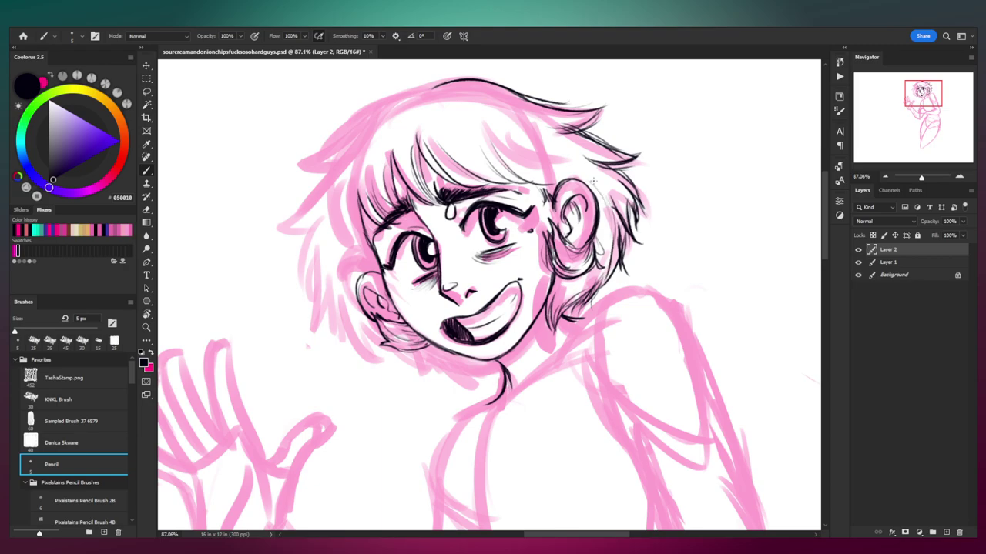
Step: Add strands through the fringe, from above the large ear across the forehead to the far temple
{"action": "left_click_drag", "start_coordinate": [545, 158], "coordinate": [590, 185]}
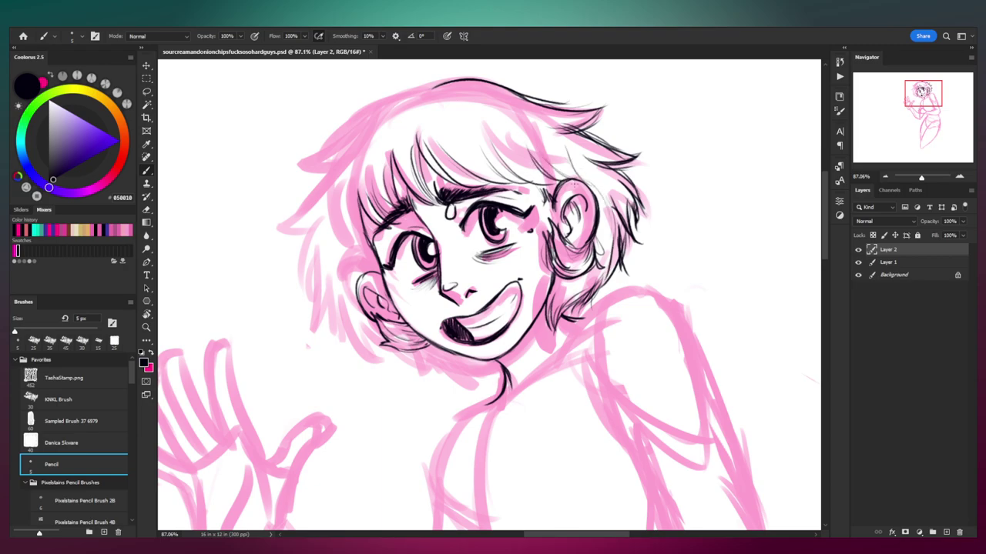
{"action": "mouse_move", "coordinate": [483, 153]}
{"action": "left_mouse_down"}
{"action": "mouse_move", "coordinate": [507, 182]}
{"action": "mouse_move", "coordinate": [544, 188]}
{"action": "left_mouse_up"}
{"action": "left_click_drag", "start_coordinate": [472, 149], "coordinate": [511, 179]}
{"action": "mouse_move", "coordinate": [441, 156]}
{"action": "left_mouse_down"}
{"action": "mouse_move", "coordinate": [468, 185]}
{"action": "mouse_move", "coordinate": [486, 185]}
{"action": "left_mouse_up"}
{"action": "left_click_drag", "start_coordinate": [411, 159], "coordinate": [436, 196]}
{"action": "mouse_move", "coordinate": [419, 160]}
{"action": "left_mouse_down"}
{"action": "mouse_move", "coordinate": [442, 186]}
{"action": "mouse_move", "coordinate": [397, 205]}
{"action": "left_mouse_up"}
{"action": "left_click_drag", "start_coordinate": [391, 169], "coordinate": [382, 208]}
{"action": "left_click_drag", "start_coordinate": [399, 190], "coordinate": [376, 217]}
{"action": "left_click_drag", "start_coordinate": [374, 186], "coordinate": [362, 216]}
Step: Ink the side lock hanging from the far temple toward the smaller ear with repeated downward strands
{"action": "mouse_move", "coordinate": [453, 231]}
{"action": "left_mouse_down"}
{"action": "mouse_move", "coordinate": [396, 229]}
{"action": "mouse_move", "coordinate": [454, 221]}
{"action": "left_mouse_up"}
{"action": "left_click_drag", "start_coordinate": [367, 210], "coordinate": [359, 248]}
{"action": "left_click_drag", "start_coordinate": [383, 247], "coordinate": [372, 257]}
{"action": "left_click_drag", "start_coordinate": [357, 222], "coordinate": [380, 256]}
{"action": "left_click_drag", "start_coordinate": [384, 237], "coordinate": [372, 256]}
{"action": "left_click_drag", "start_coordinate": [385, 207], "coordinate": [366, 261]}
{"action": "mouse_move", "coordinate": [382, 238]}
{"action": "left_mouse_down"}
{"action": "mouse_move", "coordinate": [374, 269]}
{"action": "mouse_move", "coordinate": [377, 260]}
{"action": "left_mouse_up"}
{"action": "mouse_move", "coordinate": [382, 217]}
{"action": "left_mouse_down"}
{"action": "mouse_move", "coordinate": [375, 256]}
{"action": "mouse_move", "coordinate": [383, 258]}
{"action": "left_mouse_up"}
{"action": "mouse_move", "coordinate": [388, 207]}
{"action": "left_mouse_down"}
{"action": "mouse_move", "coordinate": [378, 259]}
{"action": "mouse_move", "coordinate": [383, 251]}
{"action": "left_mouse_up"}
{"action": "left_click_drag", "start_coordinate": [393, 201], "coordinate": [384, 248]}
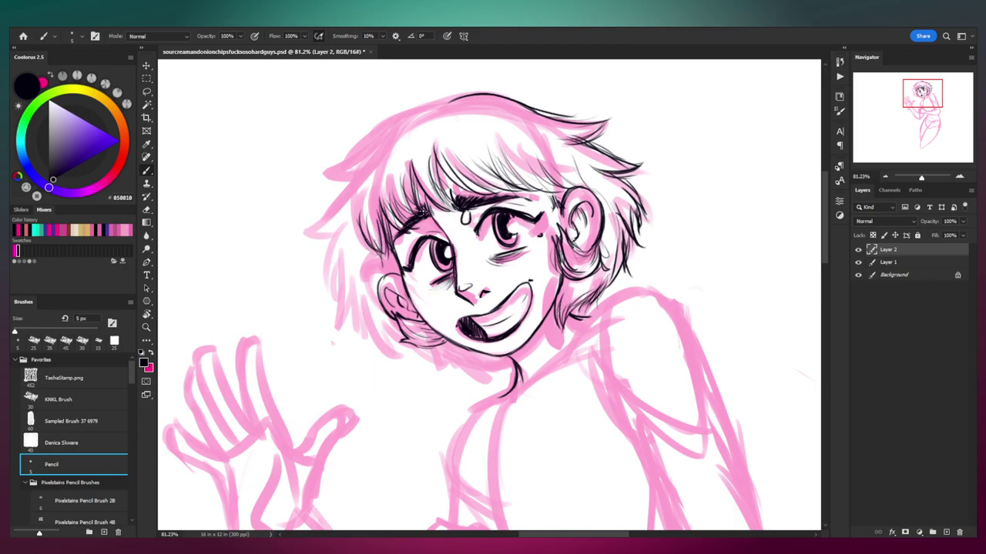
Step: Erase the rough ends of the side lock above the smaller ear and redraw them as short, dense strands
{"action": "key", "text": "e"}
{"action": "left_click_drag", "start_coordinate": [359, 206], "coordinate": [385, 257]}
{"action": "mouse_move", "coordinate": [381, 237]}
{"action": "left_mouse_down"}
{"action": "mouse_move", "coordinate": [372, 224]}
{"action": "mouse_move", "coordinate": [381, 265]}
{"action": "left_mouse_up"}
{"action": "key", "text": "b"}
{"action": "left_click_drag", "start_coordinate": [381, 245], "coordinate": [373, 265]}
{"action": "left_click_drag", "start_coordinate": [377, 233], "coordinate": [371, 268]}
{"action": "left_click_drag", "start_coordinate": [375, 239], "coordinate": [375, 269]}
{"action": "left_click_drag", "start_coordinate": [380, 245], "coordinate": [378, 267]}
{"action": "left_click_drag", "start_coordinate": [385, 234], "coordinate": [379, 265]}
{"action": "left_click_drag", "start_coordinate": [387, 219], "coordinate": [381, 262]}
Step: Add longer curved strands along the outer edge of the side lock beside the far temple
{"action": "mouse_move", "coordinate": [375, 192]}
{"action": "left_mouse_down"}
{"action": "mouse_move", "coordinate": [365, 252]}
{"action": "mouse_move", "coordinate": [367, 236]}
{"action": "left_mouse_up"}
{"action": "left_click_drag", "start_coordinate": [378, 174], "coordinate": [365, 238]}
{"action": "left_click_drag", "start_coordinate": [368, 164], "coordinate": [356, 241]}
{"action": "mouse_move", "coordinate": [533, 139]}
{"action": "left_mouse_down"}
{"action": "mouse_move", "coordinate": [554, 179]}
{"action": "mouse_move", "coordinate": [539, 165]}
{"action": "left_mouse_up"}
{"action": "key", "text": "e"}
{"action": "key", "text": "b"}
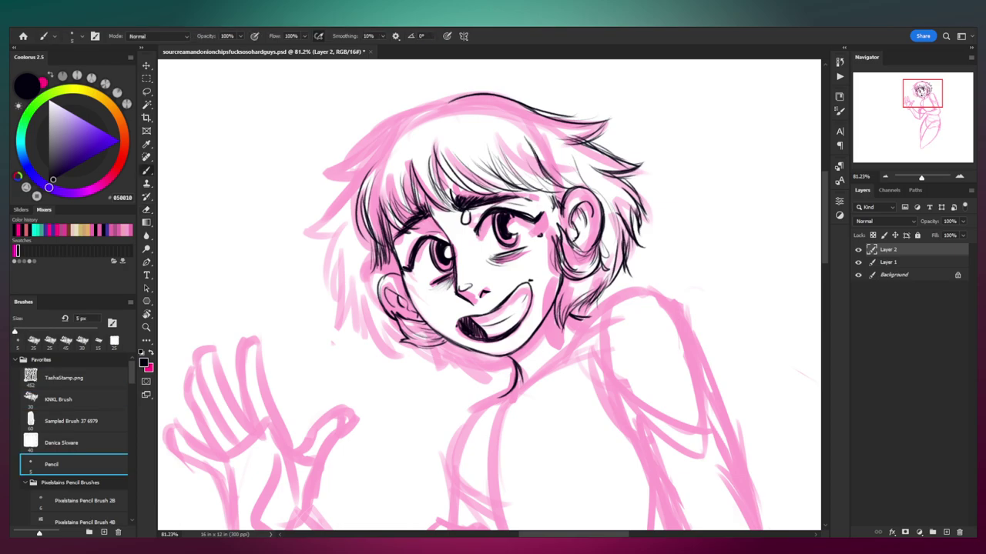
Step: Extend the fringe partings upward with fine strands and add a light curved line below the crown, undoing misplaced strokes
{"action": "left_click_drag", "start_coordinate": [436, 142], "coordinate": [451, 183]}
{"action": "mouse_move", "coordinate": [435, 126]}
{"action": "left_mouse_down"}
{"action": "mouse_move", "coordinate": [458, 190]}
{"action": "mouse_move", "coordinate": [442, 185]}
{"action": "left_mouse_up"}
{"action": "mouse_move", "coordinate": [486, 147]}
{"action": "left_mouse_down"}
{"action": "mouse_move", "coordinate": [511, 180]}
{"action": "mouse_move", "coordinate": [498, 174]}
{"action": "left_mouse_up"}
{"action": "left_click_drag", "start_coordinate": [408, 156], "coordinate": [403, 206]}
{"action": "left_click_drag", "start_coordinate": [413, 154], "coordinate": [406, 208]}
{"action": "key", "text": "ctrl+z"}
{"action": "key", "text": "ctrl+z"}
{"action": "left_click_drag", "start_coordinate": [416, 146], "coordinate": [408, 208]}
{"action": "left_click_drag", "start_coordinate": [489, 130], "coordinate": [500, 178]}
{"action": "key", "text": "ctrl+z"}
{"action": "left_click_drag", "start_coordinate": [488, 128], "coordinate": [500, 171]}
{"action": "left_click_drag", "start_coordinate": [484, 138], "coordinate": [503, 176]}
{"action": "mouse_move", "coordinate": [461, 118]}
{"action": "left_mouse_down"}
{"action": "mouse_move", "coordinate": [505, 138]}
{"action": "mouse_move", "coordinate": [550, 131]}
{"action": "left_mouse_up"}
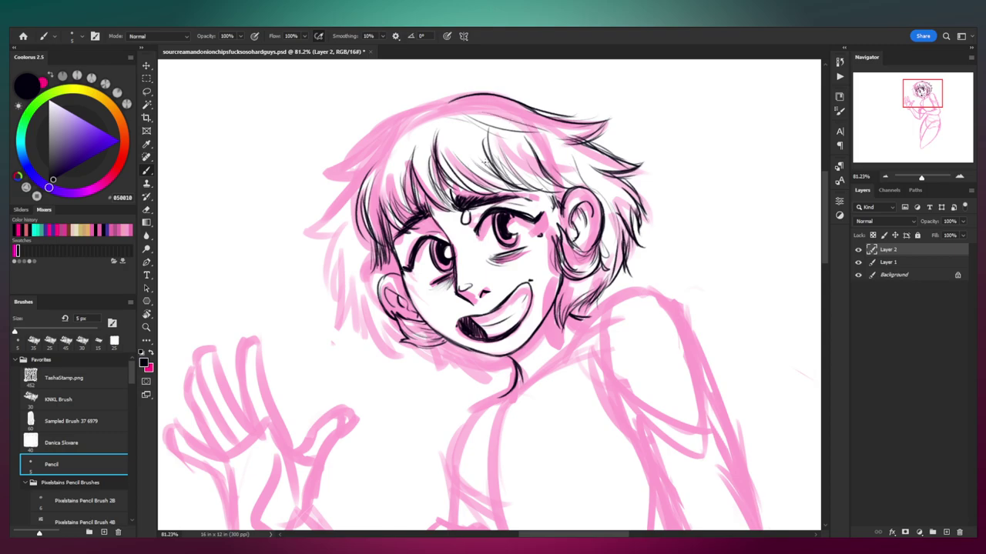
{"action": "mouse_move", "coordinate": [408, 135]}
{"action": "left_mouse_down"}
{"action": "mouse_move", "coordinate": [376, 172]}
{"action": "mouse_move", "coordinate": [387, 167]}
{"action": "left_mouse_up"}
Step: Sketch a looped cowlick on top of the head, with short strands where it meets the crown
{"action": "key", "text": "z"}
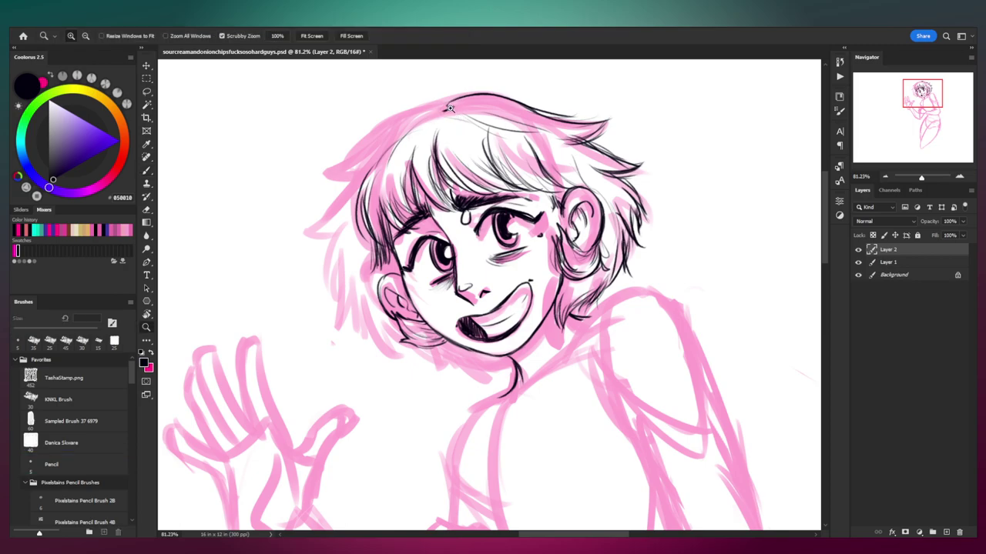
{"action": "key", "text": "b"}
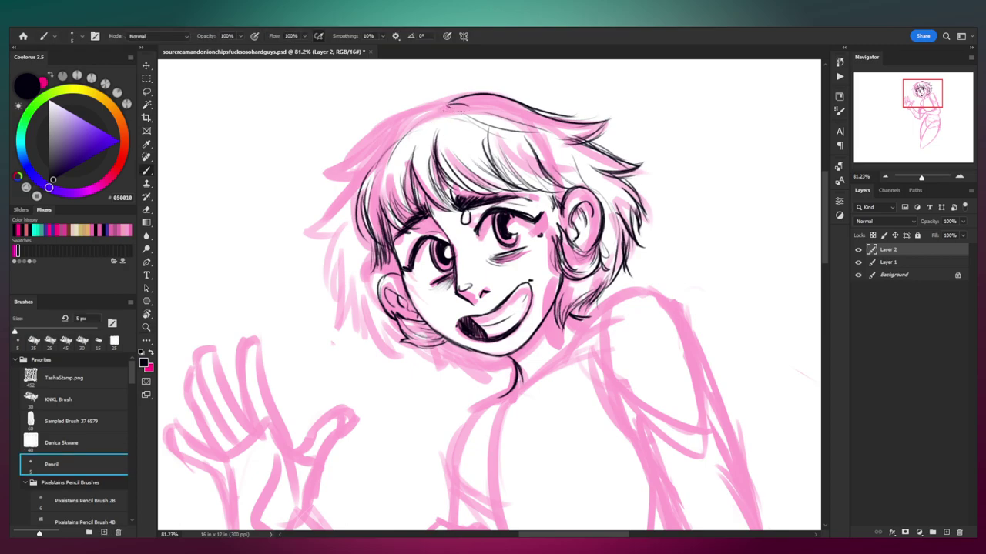
{"action": "mouse_move", "coordinate": [452, 118]}
{"action": "left_mouse_down"}
{"action": "mouse_move", "coordinate": [453, 126]}
{"action": "mouse_move", "coordinate": [409, 133]}
{"action": "mouse_move", "coordinate": [418, 116]}
{"action": "mouse_move", "coordinate": [460, 137]}
{"action": "mouse_move", "coordinate": [499, 96]}
{"action": "left_mouse_up"}
{"action": "key", "text": "ctrl+z"}
{"action": "mouse_move", "coordinate": [452, 133]}
{"action": "left_mouse_down"}
{"action": "mouse_move", "coordinate": [485, 105]}
{"action": "mouse_move", "coordinate": [508, 121]}
{"action": "left_mouse_up"}
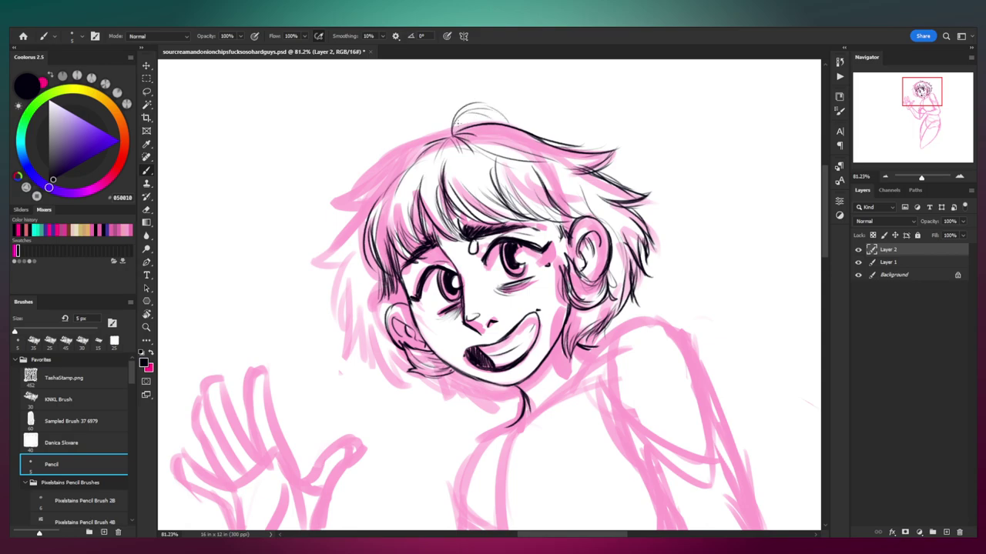
{"action": "mouse_move", "coordinate": [471, 114]}
{"action": "left_mouse_down"}
{"action": "mouse_move", "coordinate": [493, 105]}
{"action": "mouse_move", "coordinate": [521, 124]}
{"action": "left_mouse_up"}
{"action": "mouse_move", "coordinate": [493, 103]}
{"action": "left_mouse_down"}
{"action": "mouse_move", "coordinate": [510, 128]}
{"action": "mouse_move", "coordinate": [493, 95]}
{"action": "mouse_move", "coordinate": [501, 108]}
{"action": "left_mouse_up"}
Step: Build up the cowlick's loop with extra strands and darken its base at the crown, undoing the stray stroke
{"action": "key", "text": "e"}
{"action": "key", "text": "b"}
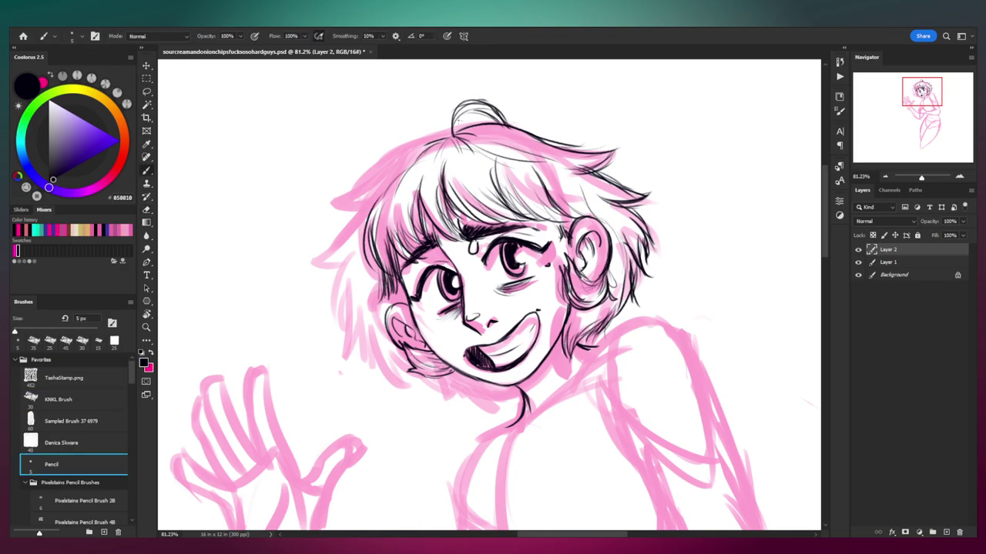
{"action": "mouse_move", "coordinate": [462, 116]}
{"action": "left_mouse_down"}
{"action": "mouse_move", "coordinate": [454, 137]}
{"action": "mouse_move", "coordinate": [467, 103]}
{"action": "left_mouse_up"}
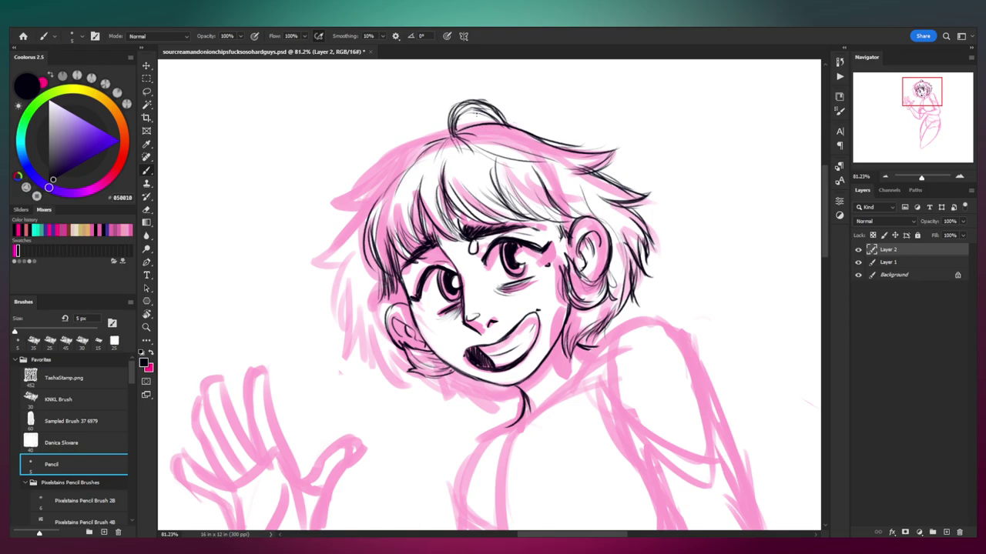
{"action": "key", "text": "ctrl+z"}
{"action": "mouse_move", "coordinate": [451, 135]}
{"action": "left_mouse_down"}
{"action": "mouse_move", "coordinate": [493, 122]}
{"action": "mouse_move", "coordinate": [579, 146]}
{"action": "left_mouse_up"}
{"action": "mouse_move", "coordinate": [470, 141]}
{"action": "left_mouse_down"}
{"action": "mouse_move", "coordinate": [496, 131]}
{"action": "mouse_move", "coordinate": [466, 124]}
{"action": "left_mouse_up"}
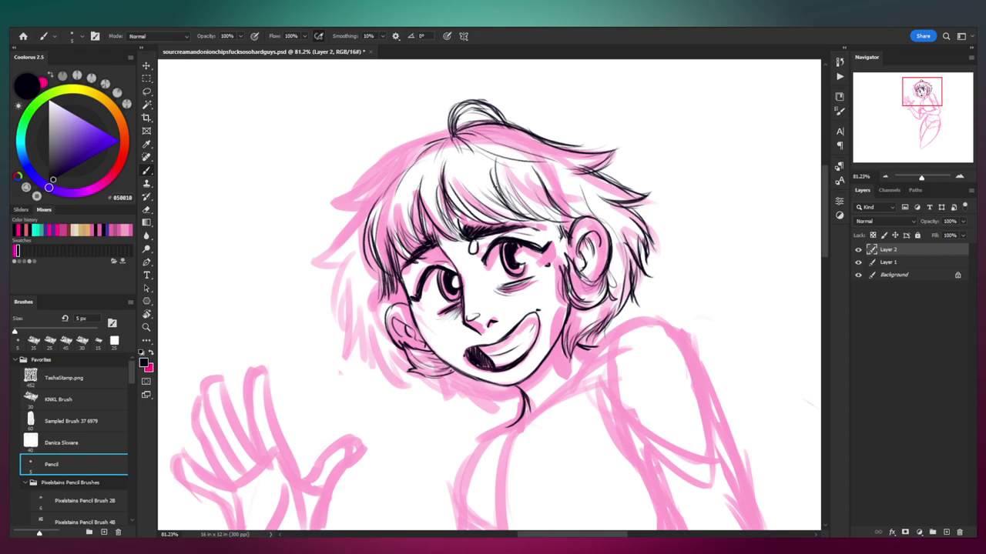
Step: Ink the top hair outline from the cowlick down to the upper front tuft, redoing the misplaced strokes
{"action": "mouse_move", "coordinate": [455, 136]}
{"action": "left_mouse_down"}
{"action": "mouse_move", "coordinate": [487, 119]}
{"action": "mouse_move", "coordinate": [529, 132]}
{"action": "left_mouse_up"}
{"action": "mouse_move", "coordinate": [453, 133]}
{"action": "left_mouse_down"}
{"action": "mouse_move", "coordinate": [471, 111]}
{"action": "mouse_move", "coordinate": [459, 115]}
{"action": "mouse_move", "coordinate": [466, 100]}
{"action": "mouse_move", "coordinate": [403, 162]}
{"action": "left_mouse_up"}
{"action": "key", "text": "ctrl+z"}
{"action": "left_click_drag", "start_coordinate": [452, 137], "coordinate": [349, 198]}
{"action": "left_click_drag", "start_coordinate": [382, 169], "coordinate": [339, 198]}
{"action": "key", "text": "ctrl+z"}
{"action": "left_click_drag", "start_coordinate": [383, 165], "coordinate": [340, 203]}
{"action": "left_click_drag", "start_coordinate": [338, 203], "coordinate": [372, 203]}
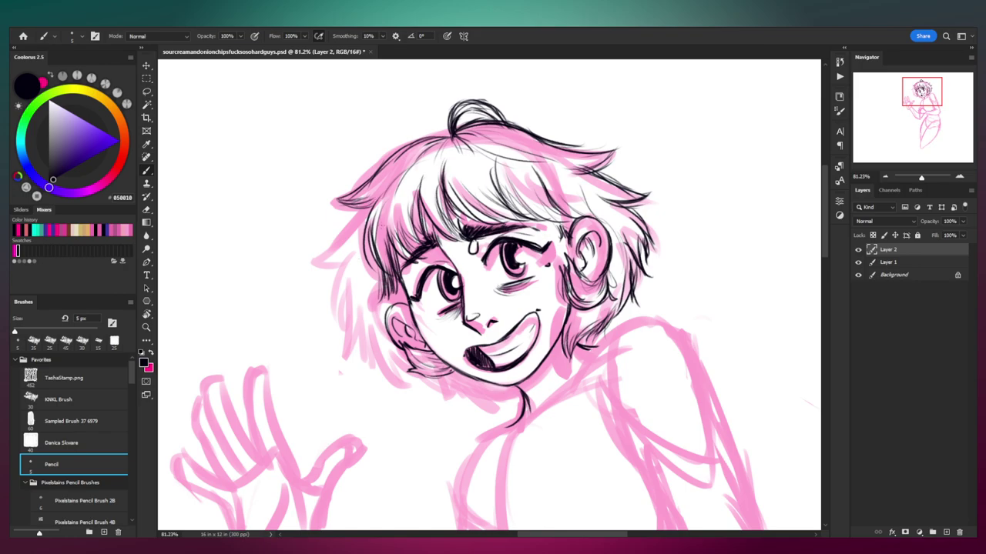
Step: Ink the second, lower front hair tuft to a sharp tip, cleaning up its end with the Eraser
{"action": "key", "text": "e"}
{"action": "left_click_drag", "start_coordinate": [376, 198], "coordinate": [311, 265]}
{"action": "key", "text": "b"}
{"action": "mouse_move", "coordinate": [312, 264]}
{"action": "left_mouse_down"}
{"action": "mouse_move", "coordinate": [353, 253]}
{"action": "mouse_move", "coordinate": [326, 236]}
{"action": "mouse_move", "coordinate": [311, 262]}
{"action": "left_mouse_up"}
{"action": "key", "text": "e"}
{"action": "key", "text": "b"}
{"action": "mouse_move", "coordinate": [311, 263]}
{"action": "left_mouse_down"}
{"action": "mouse_move", "coordinate": [331, 234]}
{"action": "mouse_move", "coordinate": [306, 264]}
{"action": "left_mouse_up"}
{"action": "key", "text": "e"}
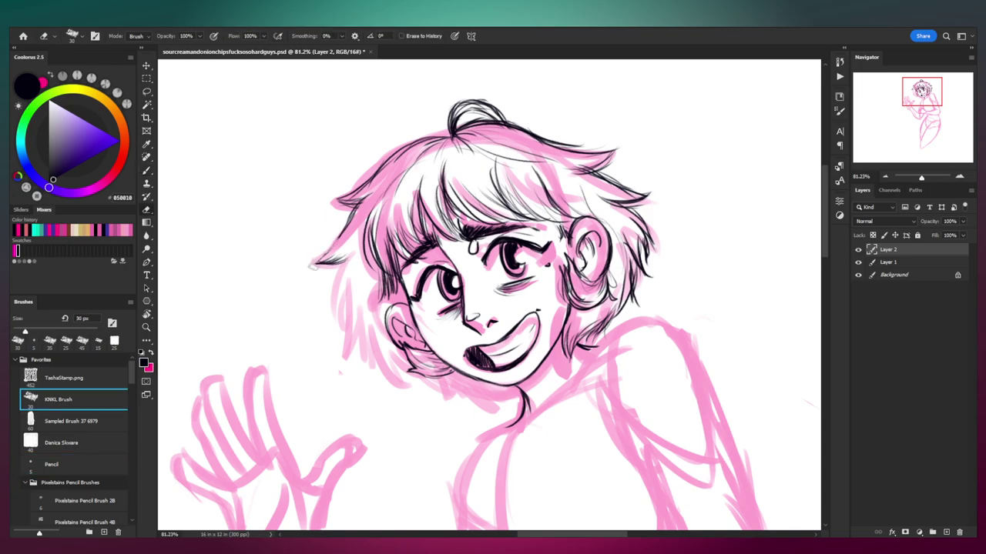
{"action": "key", "text": "b"}
{"action": "left_click_drag", "start_coordinate": [337, 235], "coordinate": [312, 263]}
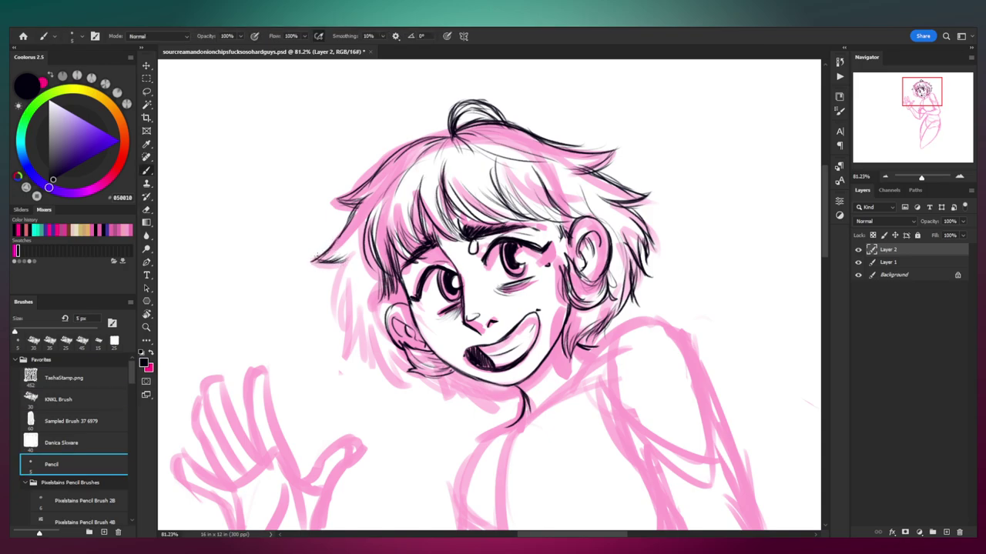
Step: Ink the outer edge of the side hair hanging below the lower front tuft, undoing the first attempt
{"action": "mouse_move", "coordinate": [355, 209]}
{"action": "left_mouse_down"}
{"action": "mouse_move", "coordinate": [325, 255]}
{"action": "mouse_move", "coordinate": [341, 300]}
{"action": "left_mouse_up"}
{"action": "key", "text": "ctrl+z"}
{"action": "left_click_drag", "start_coordinate": [347, 256], "coordinate": [350, 316]}
{"action": "left_click_drag", "start_coordinate": [339, 282], "coordinate": [349, 316]}
{"action": "left_click_drag", "start_coordinate": [338, 263], "coordinate": [339, 315]}
{"action": "left_click_drag", "start_coordinate": [333, 278], "coordinate": [346, 318]}
Step: Ink the pointed lower end of the outer side hair, undoing the misplaced strands and redrawing its inner edge
{"action": "left_click_drag", "start_coordinate": [346, 259], "coordinate": [348, 349]}
{"action": "left_click_drag", "start_coordinate": [345, 300], "coordinate": [349, 344]}
{"action": "left_click_drag", "start_coordinate": [342, 288], "coordinate": [345, 351]}
{"action": "key", "text": "ctrl+z"}
{"action": "key", "text": "ctrl+z"}
{"action": "key", "text": "ctrl+z"}
{"action": "key", "text": "ctrl+z"}
{"action": "left_click_drag", "start_coordinate": [355, 303], "coordinate": [351, 348]}
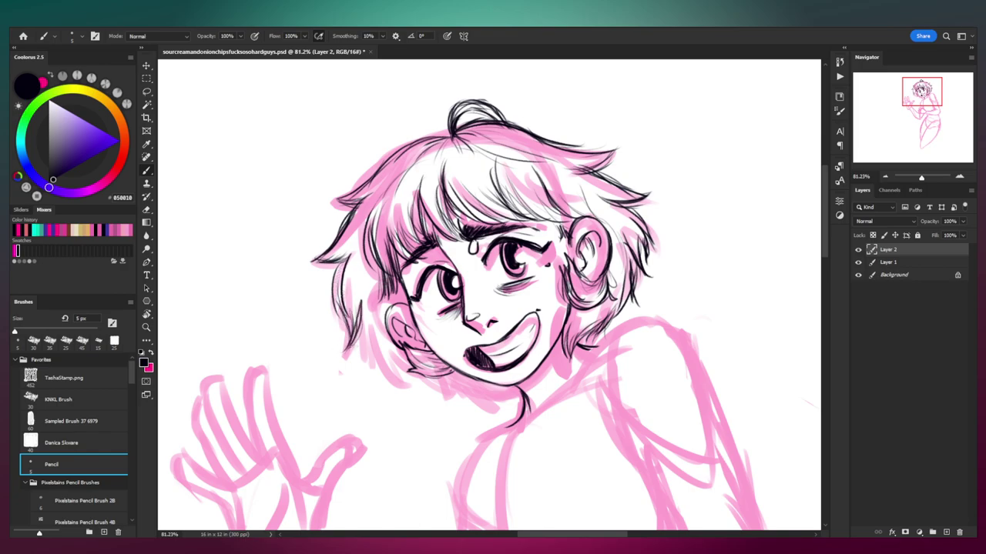
Step: Ink the lower hair outline from the side hair past the smaller ear and under the jaw to the neck
{"action": "mouse_move", "coordinate": [363, 302]}
{"action": "left_mouse_down"}
{"action": "mouse_move", "coordinate": [377, 361]}
{"action": "mouse_move", "coordinate": [402, 374]}
{"action": "left_mouse_up"}
{"action": "mouse_move", "coordinate": [405, 339]}
{"action": "left_mouse_down"}
{"action": "mouse_move", "coordinate": [391, 349]}
{"action": "mouse_move", "coordinate": [402, 362]}
{"action": "left_mouse_up"}
{"action": "mouse_move", "coordinate": [448, 402]}
{"action": "left_mouse_down"}
{"action": "mouse_move", "coordinate": [400, 353]}
{"action": "mouse_move", "coordinate": [442, 362]}
{"action": "mouse_move", "coordinate": [467, 344]}
{"action": "left_mouse_up"}
Step: Fade the pink sketch by lowering the opacity of Layer 1, and make Layer 2 active again
{"action": "key", "text": "z"}
{"action": "left_click_drag", "start_coordinate": [456, 223], "coordinate": [393, 222]}
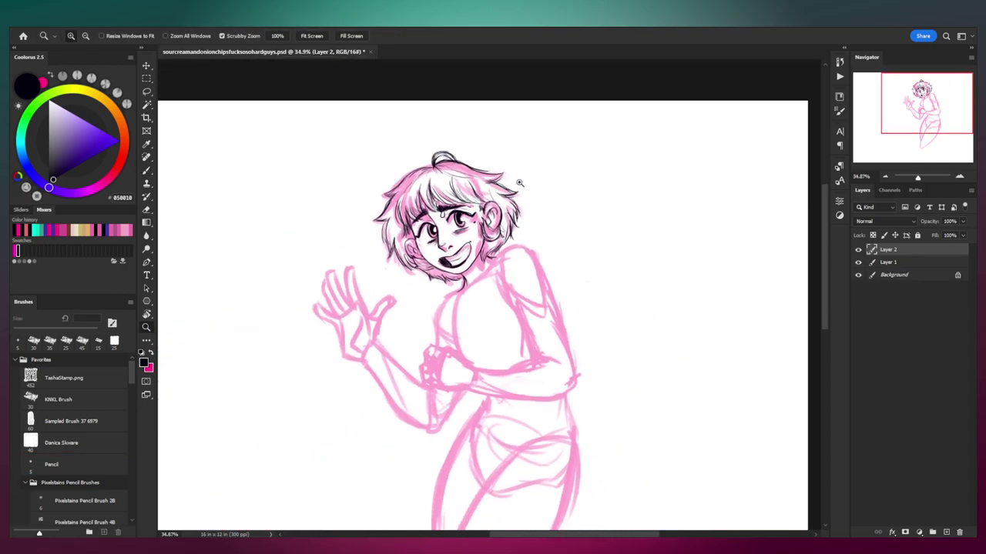
{"action": "left_click_drag", "start_coordinate": [521, 194], "coordinate": [523, 168]}
{"action": "left_click", "coordinate": [921, 266]}
{"action": "key", "text": "1"}
{"action": "key", "text": "8"}
{"action": "left_click", "coordinate": [919, 249]}
Step: Mirror the canvas horizontally to check the face's proportions, and mirror it back
{"action": "key", "text": "ctrl+shift+h"}
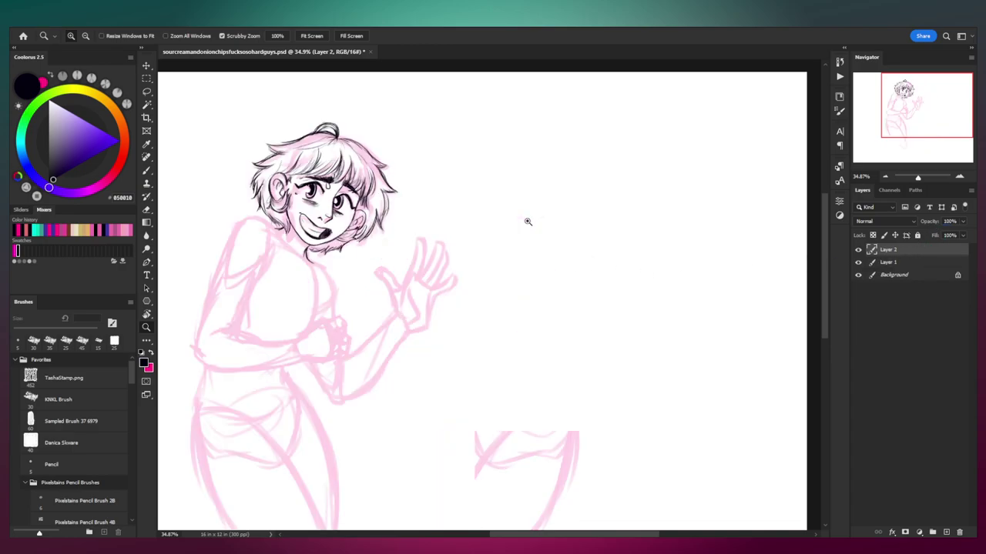
{"action": "key", "text": "ctrl+shift+h"}
{"action": "left_click", "coordinate": [416, 223]}
{"action": "left_click", "coordinate": [412, 239]}
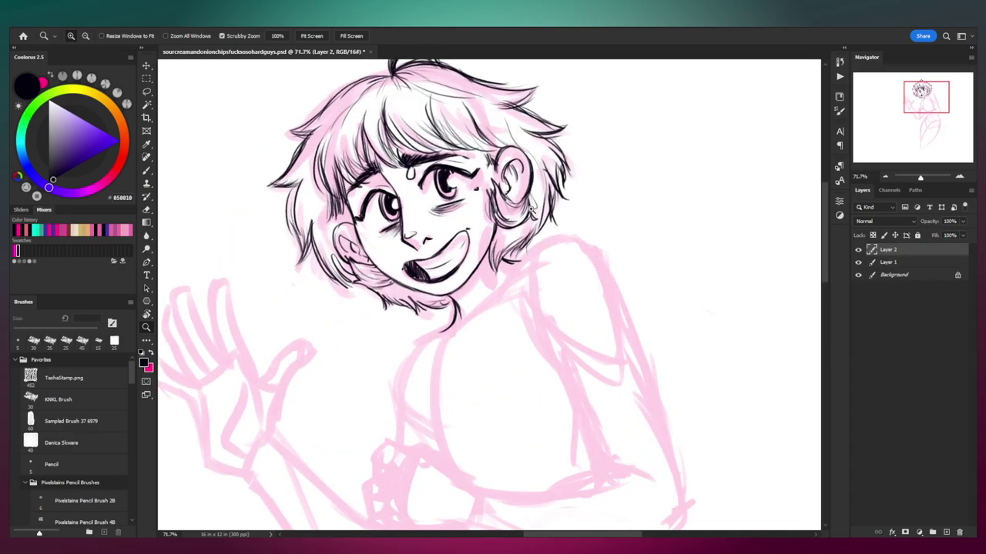
{"action": "left_click", "coordinate": [412, 241]}
Step: Rework the tip of the nose with the Pencil brush, undoing the misplaced strokes and erasing the excess line beneath it
{"action": "key", "text": "b"}
{"action": "left_click", "coordinate": [59, 399]}
{"action": "key", "text": "bracketleft"}
{"action": "key", "text": "bracketleft"}
{"action": "key", "text": "bracketleft"}
{"action": "left_click", "coordinate": [52, 465]}
{"action": "left_click_drag", "start_coordinate": [399, 240], "coordinate": [412, 238]}
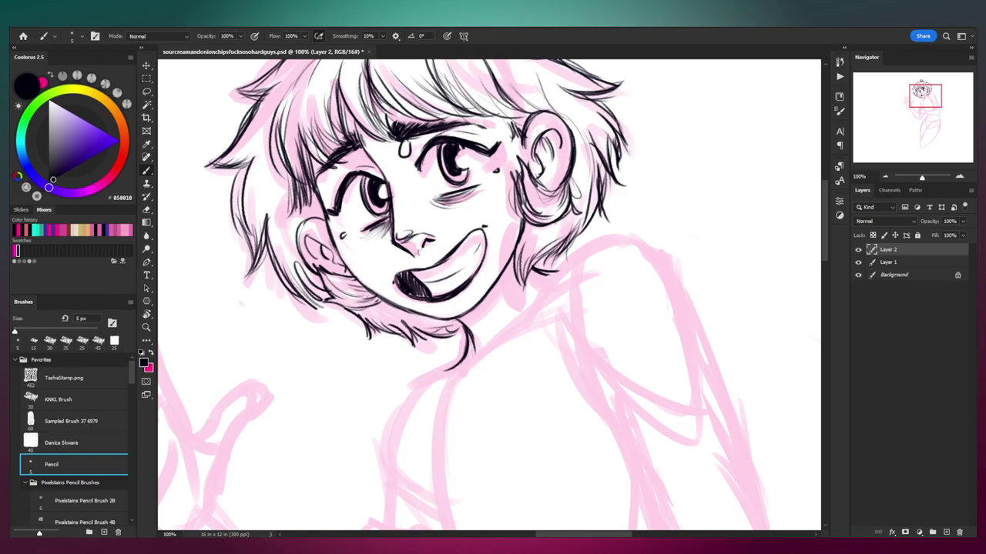
{"action": "left_click_drag", "start_coordinate": [432, 232], "coordinate": [425, 262]}
{"action": "key", "text": "ctrl+z"}
{"action": "key", "text": "ctrl+z"}
{"action": "key", "text": "ctrl+z"}
{"action": "key", "text": "e"}
{"action": "left_click_drag", "start_coordinate": [396, 252], "coordinate": [414, 256]}
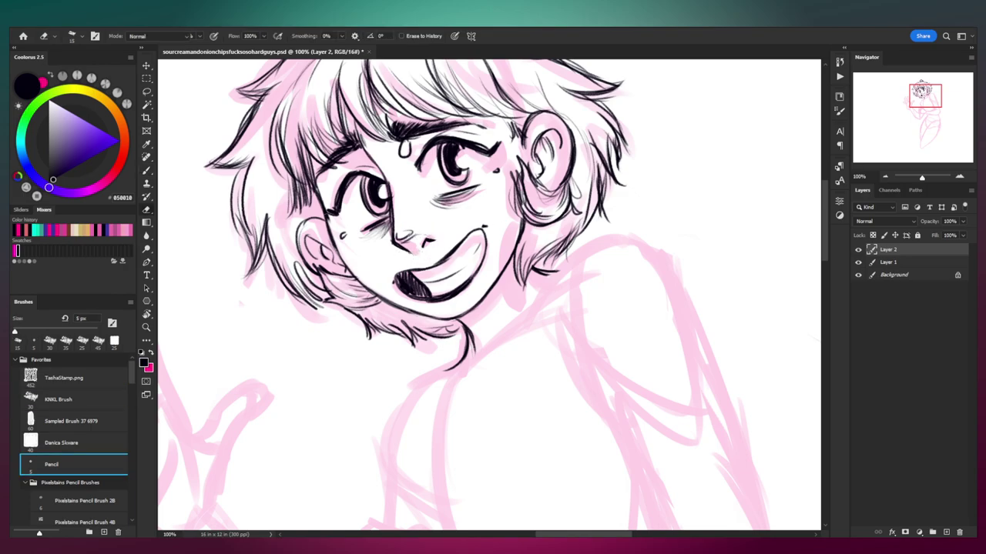
{"action": "key", "text": "b"}
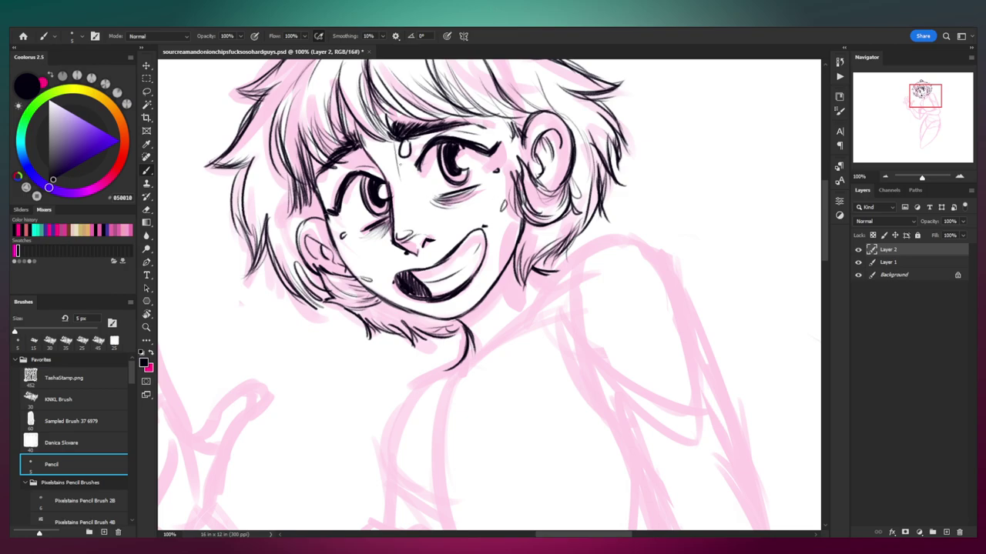
Step: Draw small sweat drops on the forehead, the cheek and beside the large ear
{"action": "left_click_drag", "start_coordinate": [375, 150], "coordinate": [393, 148]}
{"action": "left_click_drag", "start_coordinate": [502, 222], "coordinate": [481, 264]}
{"action": "mouse_move", "coordinate": [541, 186]}
{"action": "left_mouse_down"}
{"action": "mouse_move", "coordinate": [519, 224]}
{"action": "mouse_move", "coordinate": [479, 223]}
{"action": "mouse_move", "coordinate": [466, 185]}
{"action": "left_mouse_up"}
{"action": "key", "text": "z"}
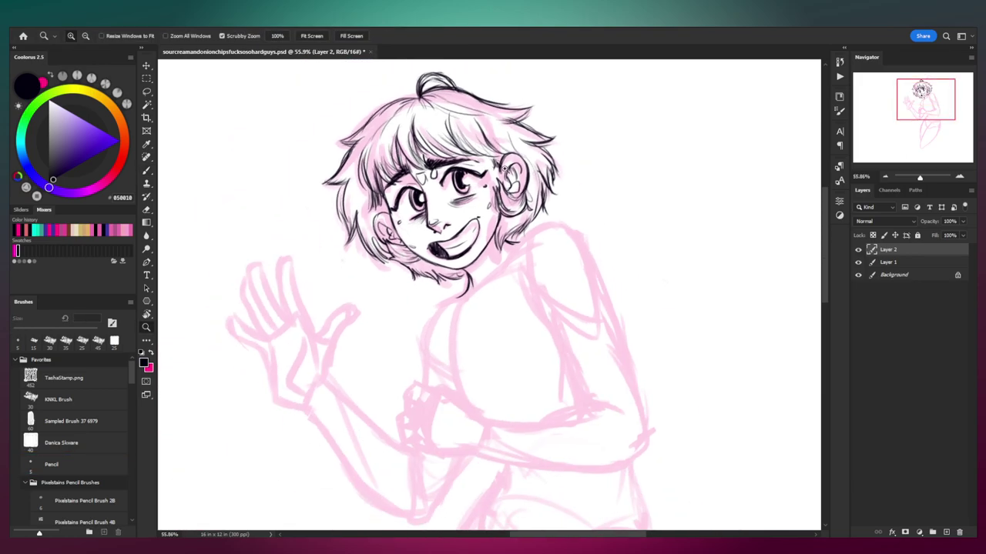
{"action": "left_click_drag", "start_coordinate": [463, 272], "coordinate": [472, 263]}
{"action": "scroll", "coordinate": [471, 263], "scroll_direction": "down", "scroll_amount": 5}
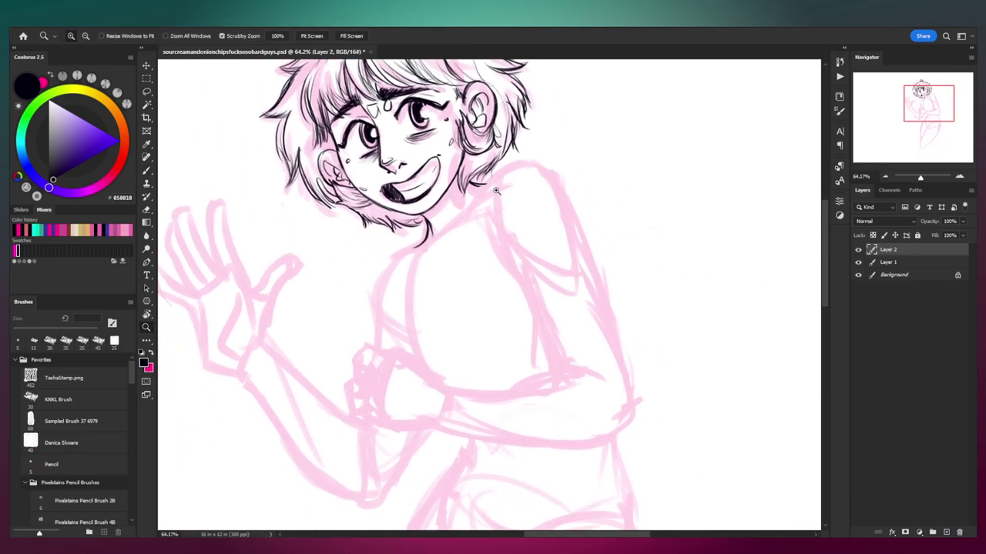
{"action": "scroll", "coordinate": [462, 154], "scroll_direction": "up", "scroll_amount": 2}
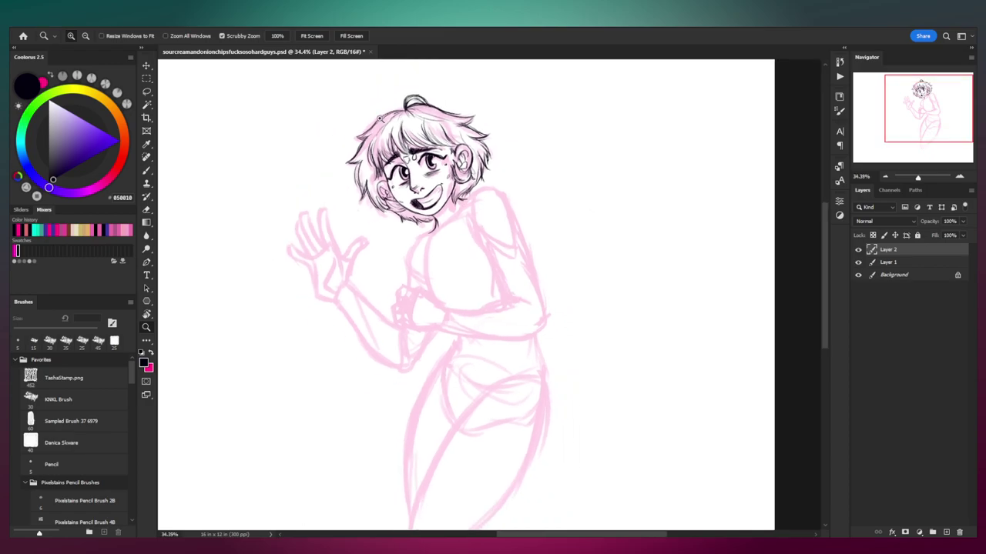
{"action": "scroll", "coordinate": [467, 145], "scroll_direction": "down", "scroll_amount": 2}
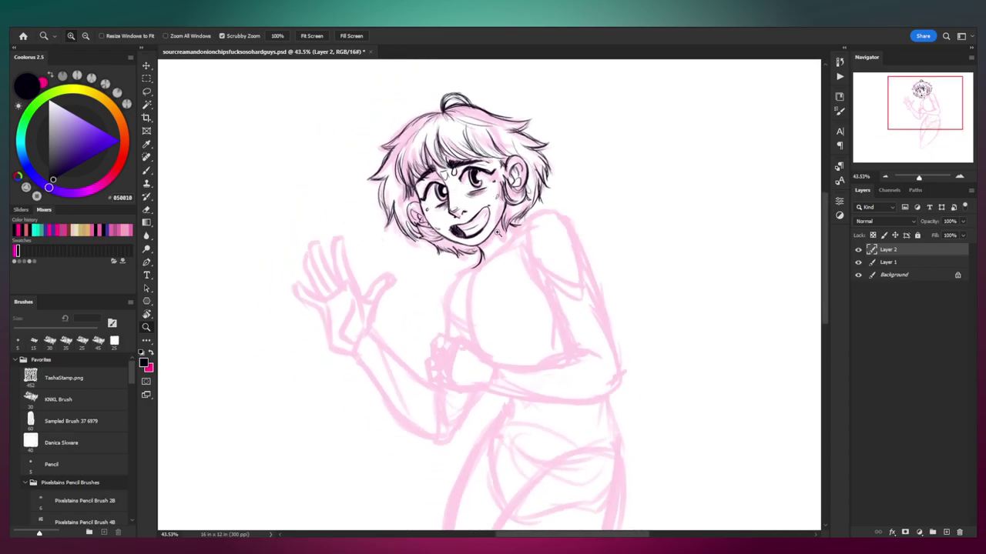
Step: Add a new layer above Layer 2 and ink one side of a V-neckline from the neck to the chest with the Pencil brush
{"action": "scroll", "coordinate": [500, 222], "scroll_direction": "up", "scroll_amount": 3}
{"action": "key", "text": "ctrl+shift+n"}
{"action": "key", "text": "Return"}
{"action": "mouse_move", "coordinate": [512, 232]}
{"action": "left_mouse_down"}
{"action": "mouse_move", "coordinate": [517, 217]}
{"action": "mouse_move", "coordinate": [459, 262]}
{"action": "left_mouse_up"}
{"action": "scroll", "coordinate": [493, 235], "scroll_direction": "down", "scroll_amount": 1}
{"action": "key", "text": "b"}
{"action": "key", "text": "ctrl+z"}
{"action": "left_click_drag", "start_coordinate": [490, 197], "coordinate": [456, 268]}
{"action": "key", "text": "ctrl+z"}
{"action": "key", "text": "ctrl+z"}
{"action": "left_click_drag", "start_coordinate": [493, 192], "coordinate": [459, 285]}
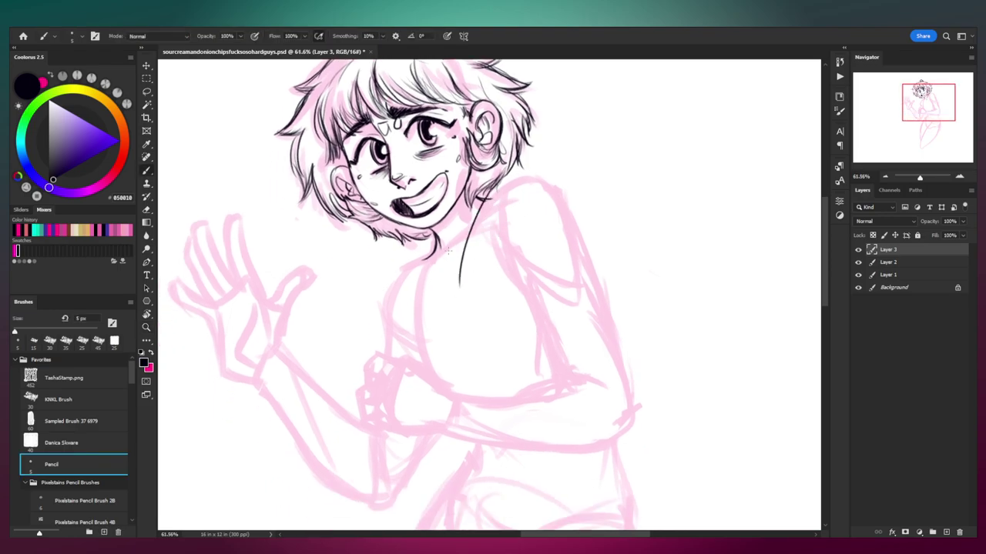
Step: Draw the other side of the V-neckline and thicken both edges down to its point, undoing misplaced strokes
{"action": "mouse_move", "coordinate": [429, 234]}
{"action": "left_mouse_down"}
{"action": "mouse_move", "coordinate": [432, 262]}
{"action": "mouse_move", "coordinate": [459, 298]}
{"action": "left_mouse_up"}
{"action": "key", "text": "ctrl+z"}
{"action": "left_click_drag", "start_coordinate": [460, 279], "coordinate": [457, 295]}
{"action": "key", "text": "ctrl+z"}
{"action": "key", "text": "ctrl+z"}
{"action": "key", "text": "ctrl+z"}
{"action": "key", "text": "ctrl+z"}
{"action": "left_click_drag", "start_coordinate": [435, 279], "coordinate": [460, 298]}
{"action": "left_click_drag", "start_coordinate": [436, 282], "coordinate": [458, 301]}
{"action": "mouse_move", "coordinate": [474, 218]}
{"action": "left_mouse_down"}
{"action": "mouse_move", "coordinate": [463, 270]}
{"action": "mouse_move", "coordinate": [467, 252]}
{"action": "left_mouse_up"}
{"action": "key", "text": "e"}
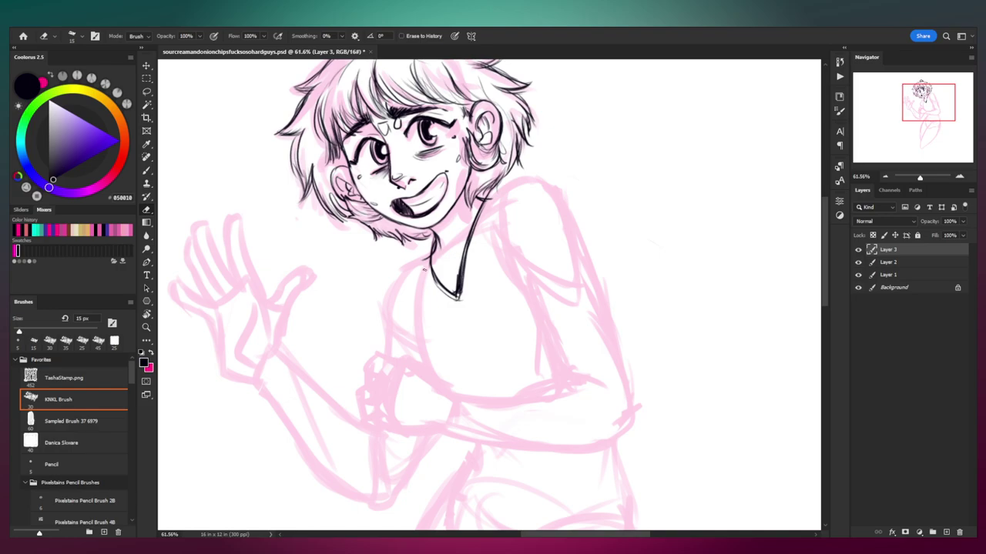
Step: Sketch a loose hood behind the shoulders and connect its folds to the point of the V-neckline
{"action": "key", "text": "b"}
{"action": "mouse_move", "coordinate": [550, 129]}
{"action": "left_mouse_down"}
{"action": "mouse_move", "coordinate": [529, 165]}
{"action": "mouse_move", "coordinate": [558, 219]}
{"action": "mouse_move", "coordinate": [553, 235]}
{"action": "left_mouse_up"}
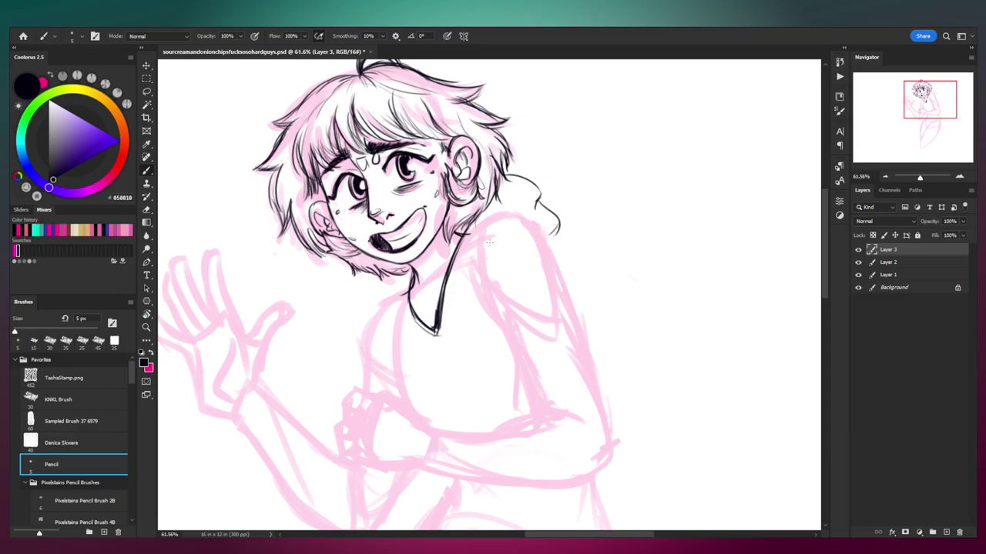
{"action": "left_click_drag", "start_coordinate": [475, 231], "coordinate": [437, 333]}
{"action": "mouse_move", "coordinate": [362, 276]}
{"action": "left_mouse_down"}
{"action": "mouse_move", "coordinate": [406, 330]}
{"action": "mouse_move", "coordinate": [436, 335]}
{"action": "left_mouse_up"}
{"action": "left_click_drag", "start_coordinate": [371, 292], "coordinate": [428, 334]}
{"action": "mouse_move", "coordinate": [383, 281]}
{"action": "left_mouse_down"}
{"action": "mouse_move", "coordinate": [420, 333]}
{"action": "mouse_move", "coordinate": [494, 226]}
{"action": "left_mouse_up"}
{"action": "mouse_move", "coordinate": [437, 321]}
{"action": "left_mouse_down"}
{"action": "mouse_move", "coordinate": [524, 212]}
{"action": "mouse_move", "coordinate": [513, 198]}
{"action": "mouse_move", "coordinate": [440, 249]}
{"action": "left_mouse_up"}
Step: Discard the hood and V-neckline drawing and add a fresh empty layer above Layer 2 for the clothing
{"action": "key", "text": "z"}
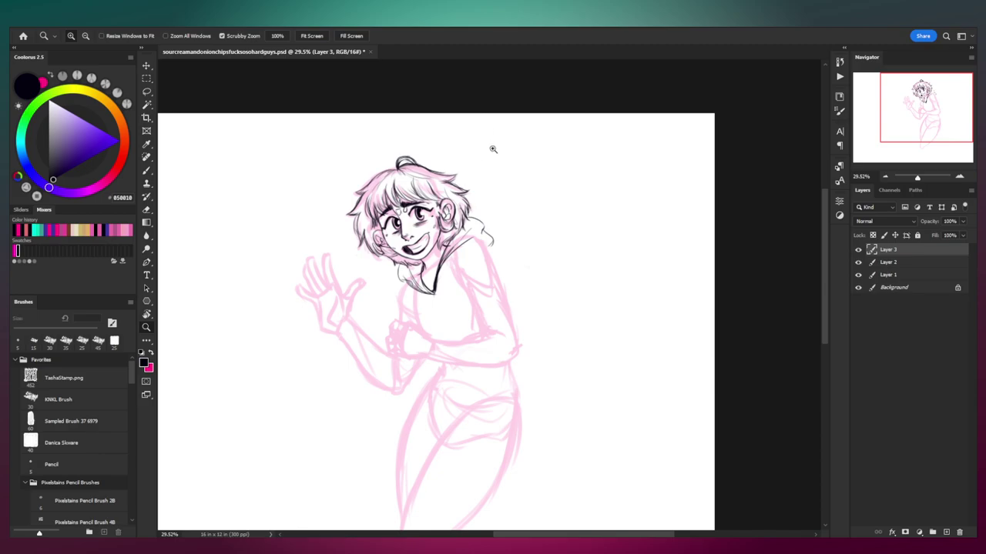
{"action": "left_click_drag", "start_coordinate": [495, 156], "coordinate": [482, 169]}
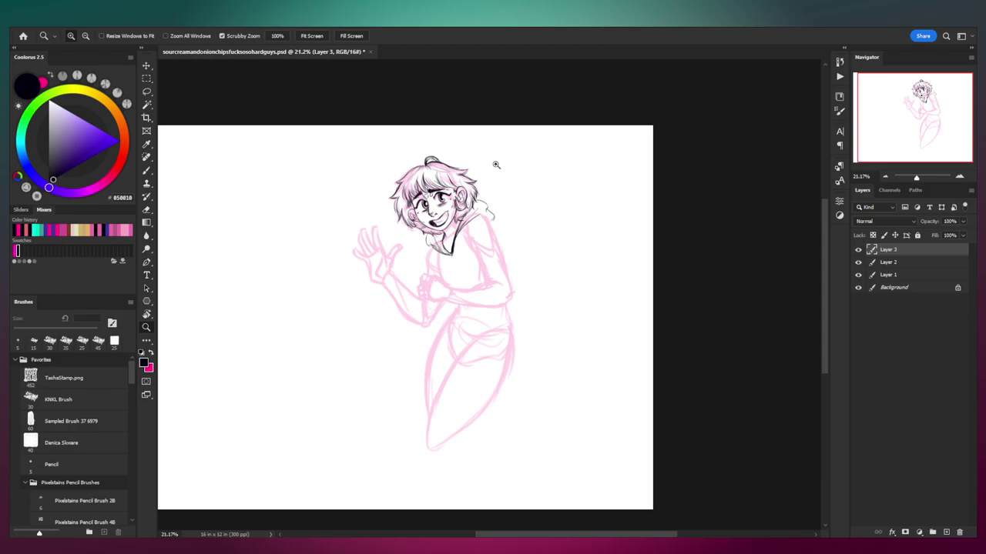
{"action": "left_click_drag", "start_coordinate": [493, 160], "coordinate": [547, 160]}
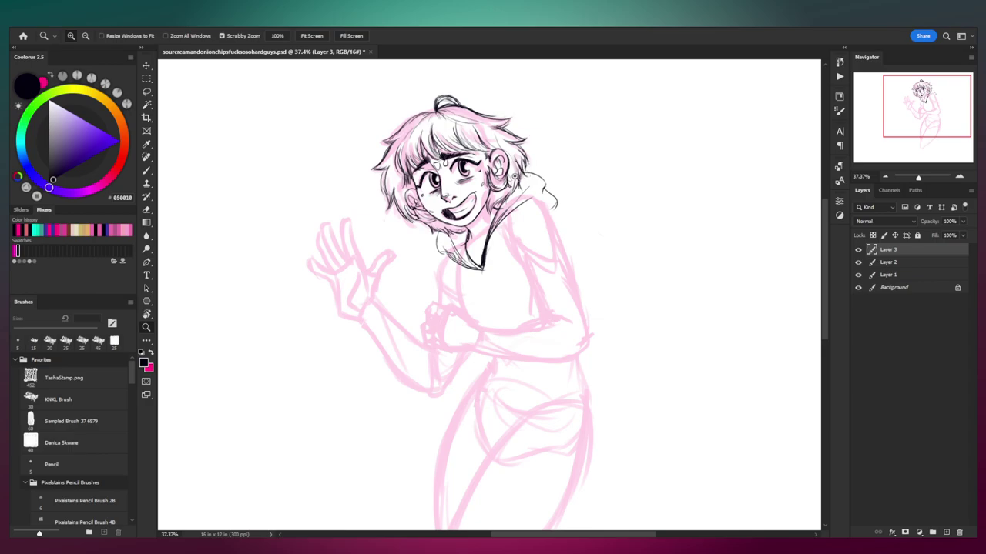
{"action": "left_click_drag", "start_coordinate": [473, 188], "coordinate": [531, 149]}
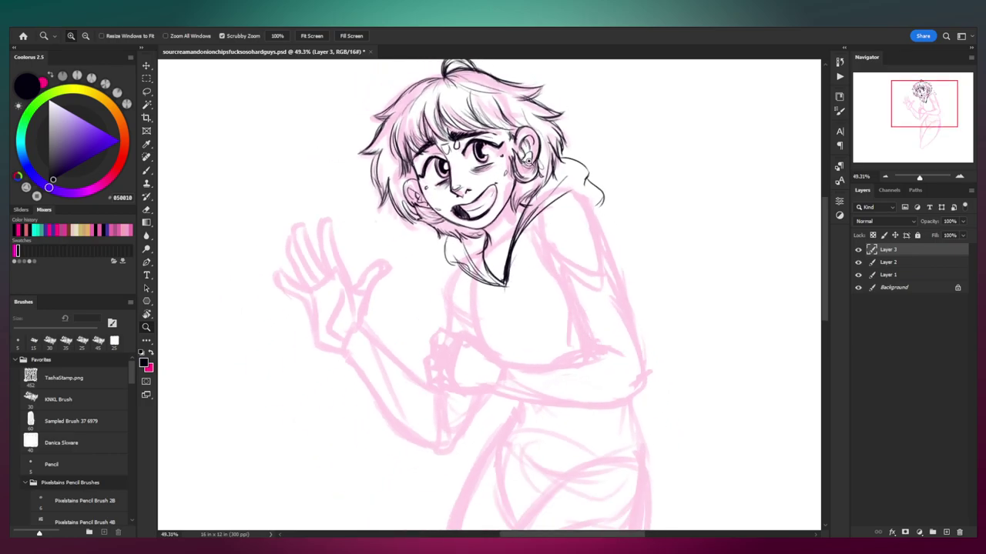
{"action": "mouse_move", "coordinate": [531, 163]}
{"action": "left_mouse_down"}
{"action": "mouse_move", "coordinate": [488, 203]}
{"action": "mouse_move", "coordinate": [504, 220]}
{"action": "mouse_move", "coordinate": [511, 176]}
{"action": "mouse_move", "coordinate": [503, 220]}
{"action": "mouse_move", "coordinate": [563, 199]}
{"action": "left_mouse_up"}
{"action": "key", "text": "b"}
{"action": "key", "text": "z"}
{"action": "key", "text": "ctrl+e"}
{"action": "key", "text": "ctrl+shift+n"}
{"action": "key", "text": "Return"}
{"action": "left_click_drag", "start_coordinate": [548, 208], "coordinate": [533, 217]}
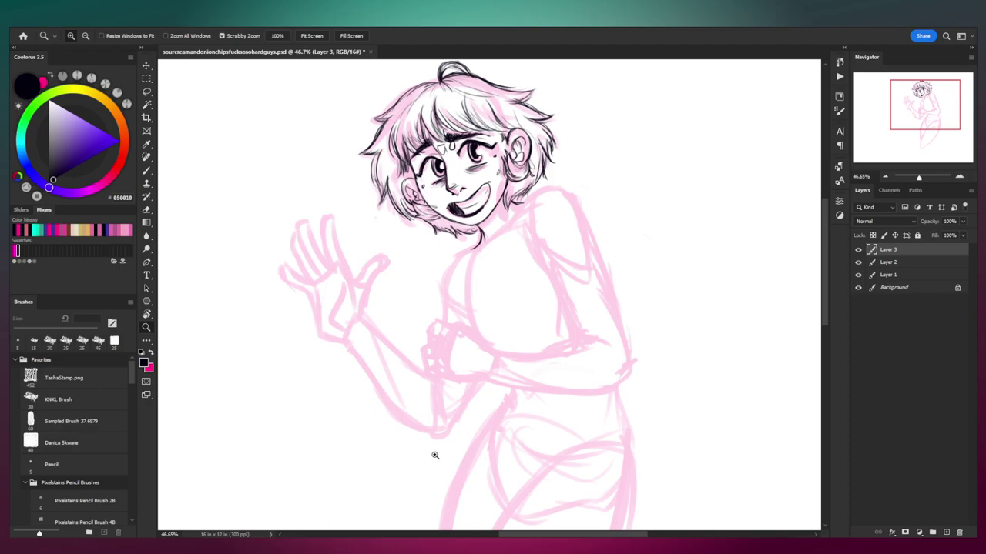
{"action": "left_click_drag", "start_coordinate": [520, 222], "coordinate": [505, 192]}
{"action": "mouse_move", "coordinate": [477, 231]}
{"action": "left_mouse_down"}
{"action": "mouse_move", "coordinate": [528, 198]}
{"action": "mouse_move", "coordinate": [521, 181]}
{"action": "mouse_move", "coordinate": [529, 180]}
{"action": "mouse_move", "coordinate": [515, 187]}
{"action": "left_mouse_up"}
{"action": "left_click_drag", "start_coordinate": [467, 140], "coordinate": [504, 183]}
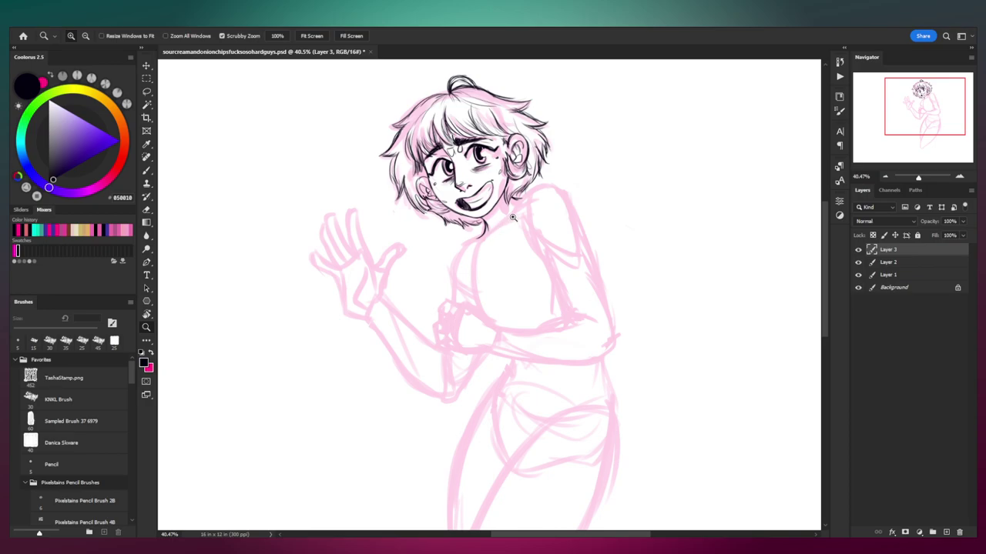
{"action": "mouse_move", "coordinate": [512, 219]}
{"action": "left_mouse_down"}
{"action": "mouse_move", "coordinate": [528, 209]}
{"action": "mouse_move", "coordinate": [505, 235]}
{"action": "mouse_move", "coordinate": [512, 212]}
{"action": "left_mouse_up"}
{"action": "left_click_drag", "start_coordinate": [512, 212], "coordinate": [469, 268]}
{"action": "key", "text": "b"}
{"action": "mouse_move", "coordinate": [486, 231]}
{"action": "left_mouse_down"}
{"action": "mouse_move", "coordinate": [467, 281]}
{"action": "mouse_move", "coordinate": [491, 208]}
{"action": "left_mouse_up"}
{"action": "key", "text": "ctrl+z"}
{"action": "key", "text": "ctrl+z"}
{"action": "key", "text": "z"}
{"action": "key", "text": "b"}
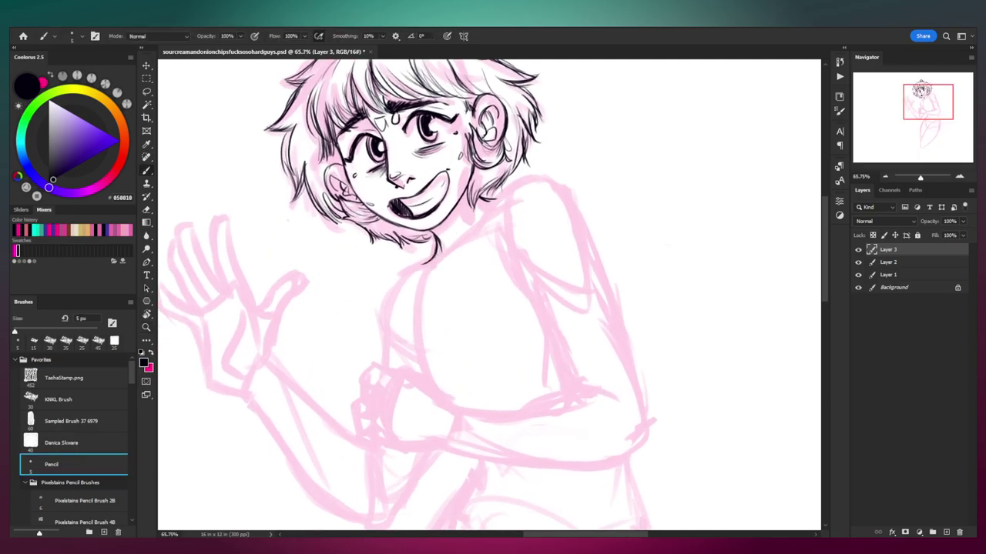
Step: Ink a V-shaped neckline with a jagged, torn point on the chest, undoing the misplaced strokes
{"action": "left_click_drag", "start_coordinate": [425, 259], "coordinate": [452, 301]}
{"action": "mouse_move", "coordinate": [472, 288]}
{"action": "left_mouse_down"}
{"action": "mouse_move", "coordinate": [503, 199]}
{"action": "mouse_move", "coordinate": [483, 266]}
{"action": "left_mouse_up"}
{"action": "key", "text": "ctrl+z"}
{"action": "left_click_drag", "start_coordinate": [490, 224], "coordinate": [483, 257]}
{"action": "key", "text": "ctrl+z"}
{"action": "key", "text": "ctrl+z"}
{"action": "key", "text": "ctrl+z"}
{"action": "left_click_drag", "start_coordinate": [495, 197], "coordinate": [464, 299]}
{"action": "left_click_drag", "start_coordinate": [467, 204], "coordinate": [458, 258]}
{"action": "key", "text": "ctrl+z"}
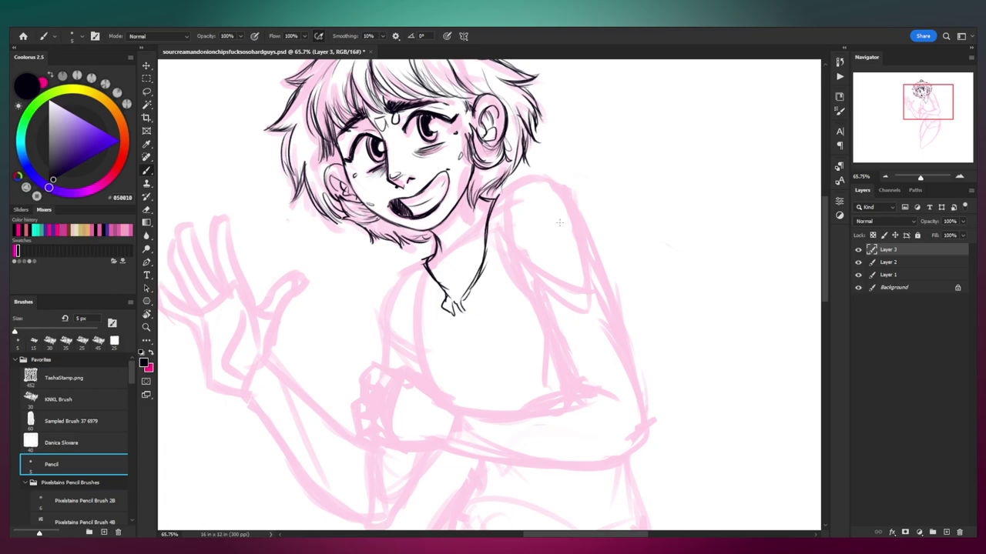
Step: On Layer 2, draw the tendon line down the neck and erase its excess with the KNKL Brush eraser
{"action": "left_click", "coordinate": [890, 262]}
{"action": "left_click_drag", "start_coordinate": [464, 206], "coordinate": [458, 281]}
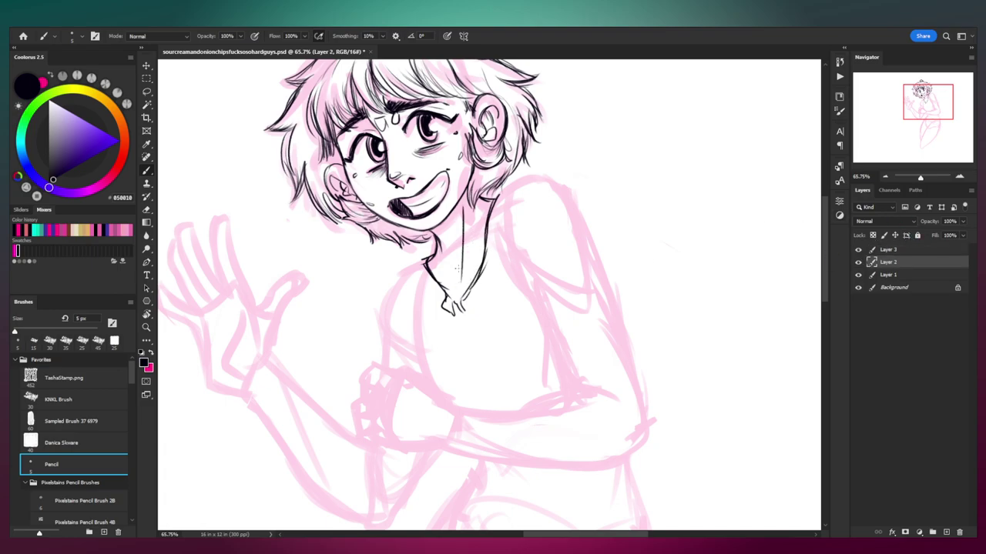
{"action": "key", "text": "e"}
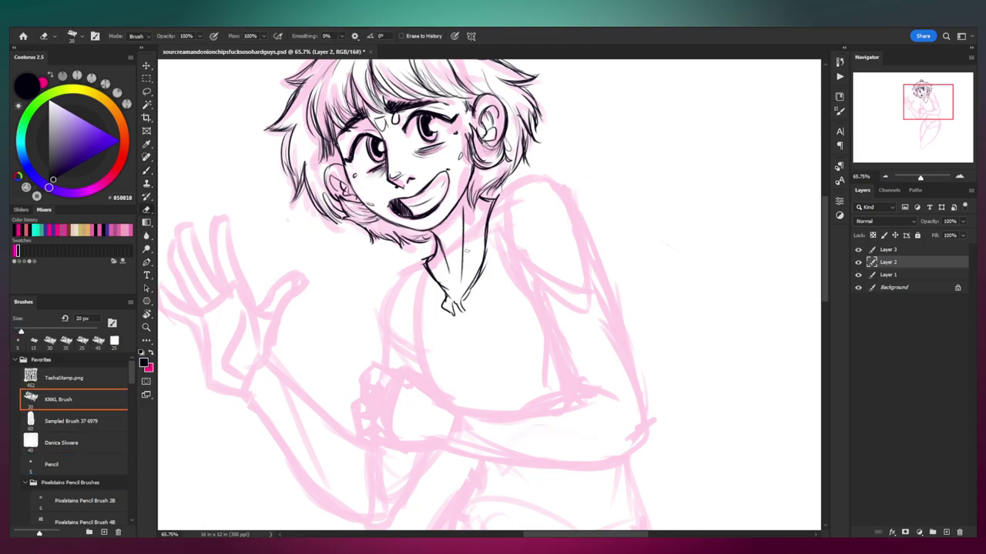
{"action": "left_click_drag", "start_coordinate": [465, 218], "coordinate": [449, 268]}
{"action": "key", "text": "b"}
{"action": "key", "text": "e"}
{"action": "key", "text": "bracketright"}
{"action": "key", "text": "bracketright"}
{"action": "mouse_move", "coordinate": [463, 205]}
{"action": "left_mouse_down"}
{"action": "mouse_move", "coordinate": [455, 262]}
{"action": "mouse_move", "coordinate": [460, 234]}
{"action": "left_mouse_up"}
{"action": "key", "text": "b"}
{"action": "key", "text": "e"}
{"action": "key", "text": "ctrl+z"}
{"action": "key", "text": "bracketleft"}
{"action": "key", "text": "bracketleft"}
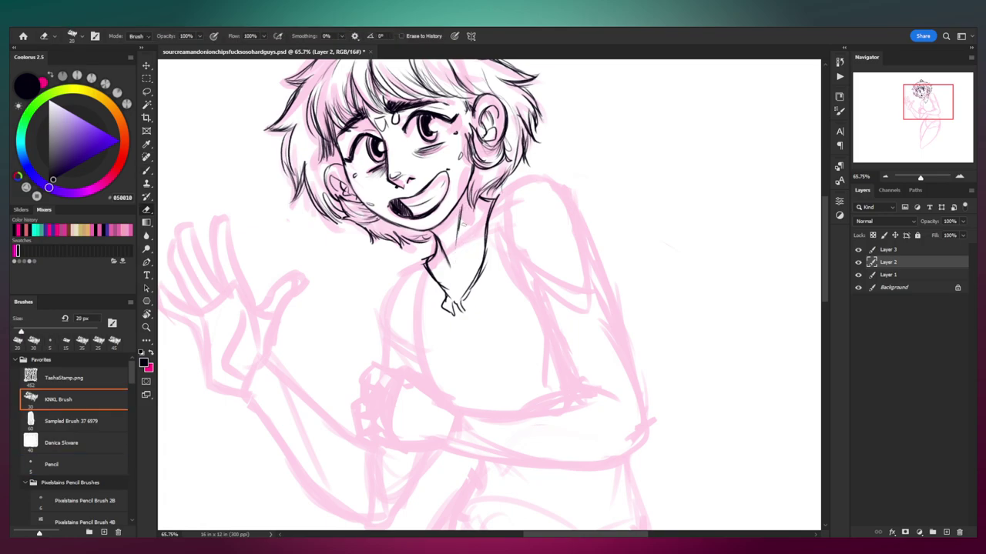
Step: Add the collarbone lines at the base of the neck and clean up where they meet
{"action": "key", "text": "b"}
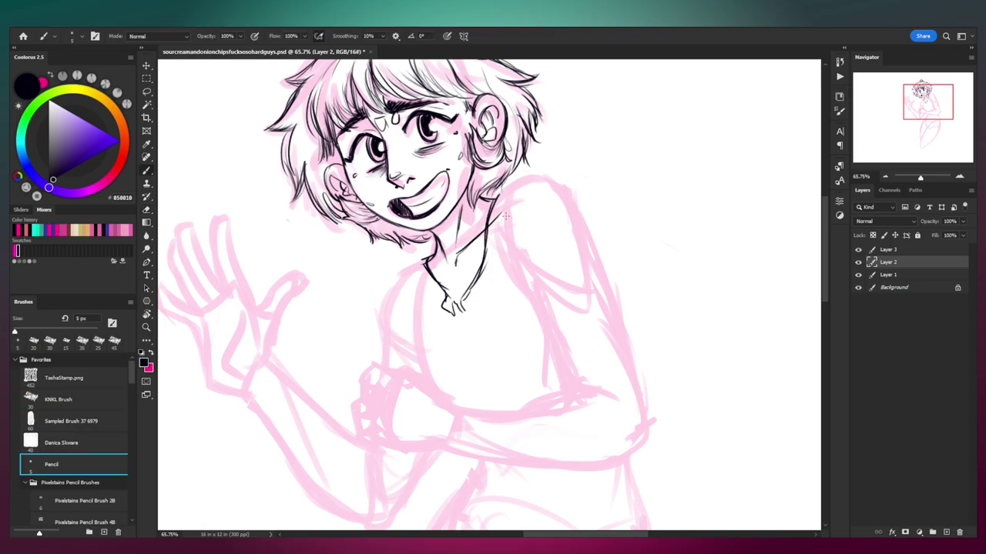
{"action": "key", "text": "e"}
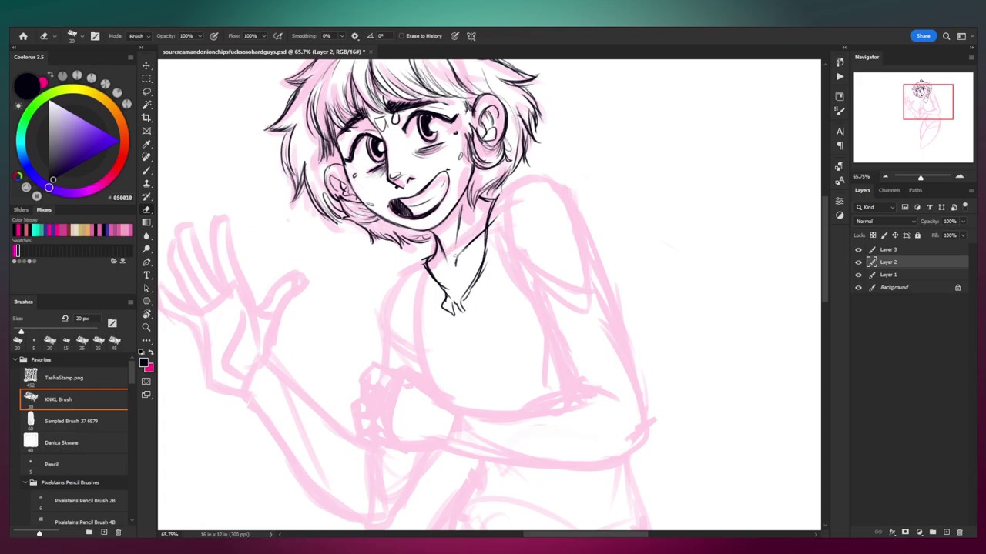
{"action": "key", "text": "b"}
{"action": "key", "text": "e"}
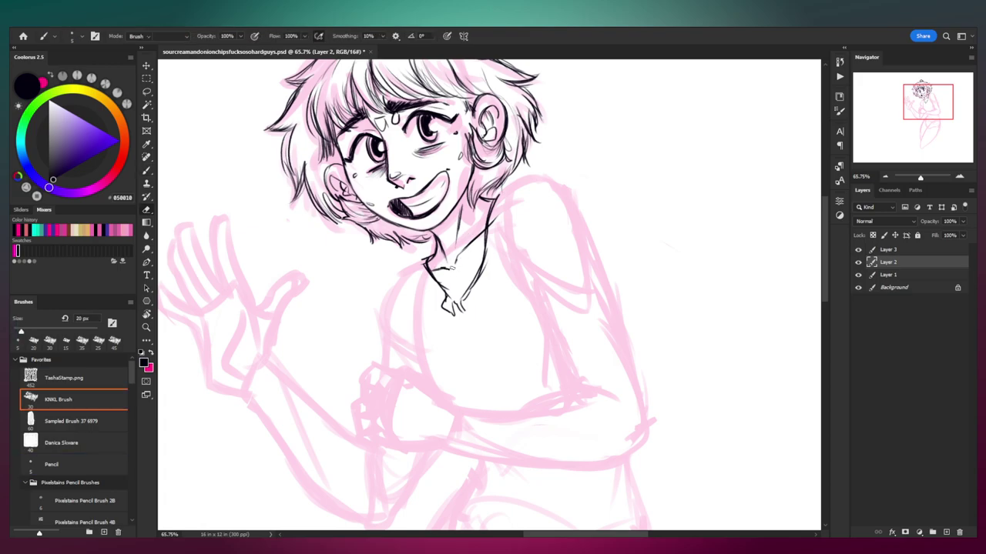
{"action": "key", "text": "z"}
{"action": "mouse_move", "coordinate": [494, 241]}
{"action": "left_mouse_down"}
{"action": "mouse_move", "coordinate": [442, 240]}
{"action": "mouse_move", "coordinate": [493, 203]}
{"action": "left_mouse_up"}
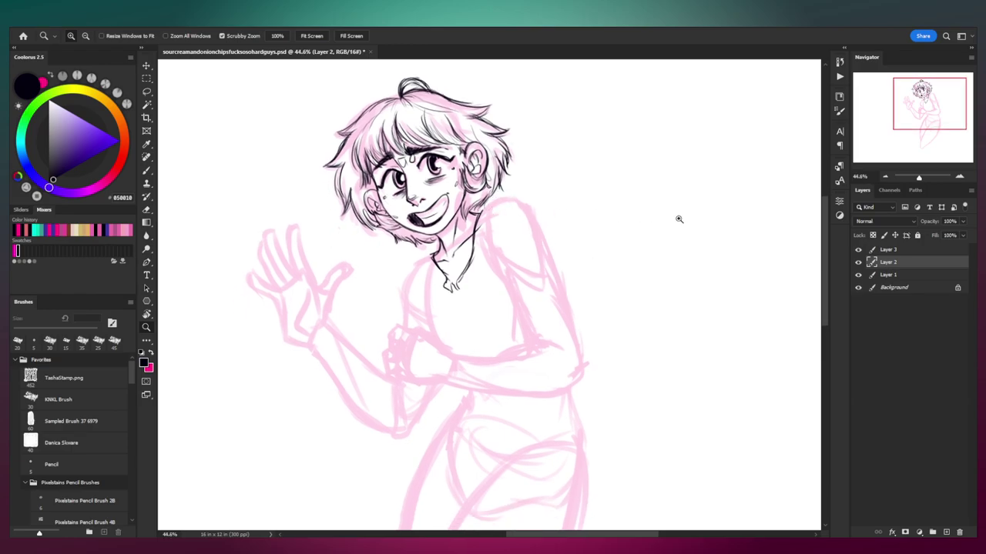
Step: Make Layer 3 active and erase the jagged V-neckline from the chest
{"action": "left_click", "coordinate": [897, 250]}
{"action": "scroll", "coordinate": [482, 189], "scroll_direction": "down", "scroll_amount": 1}
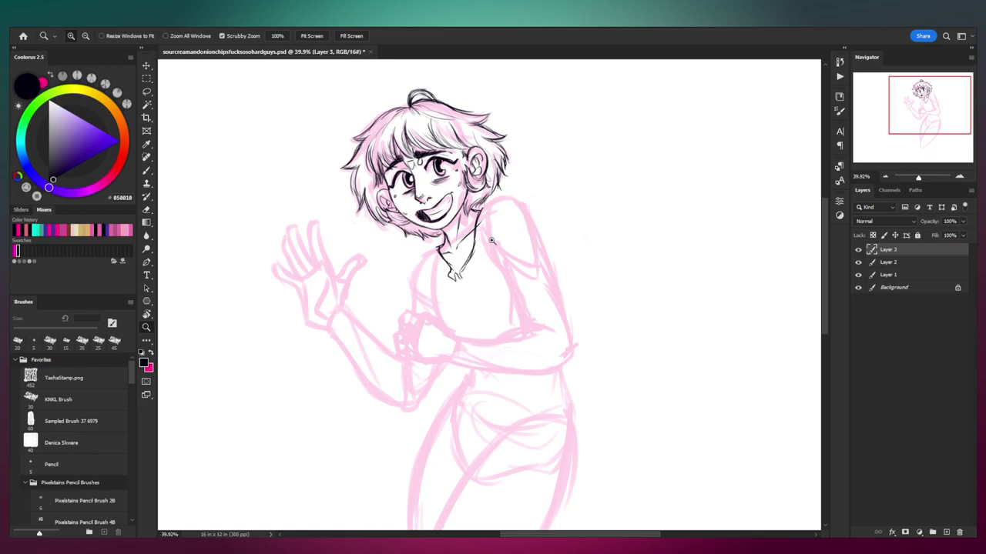
{"action": "scroll", "coordinate": [493, 241], "scroll_direction": "up", "scroll_amount": 3}
{"action": "key", "text": "e"}
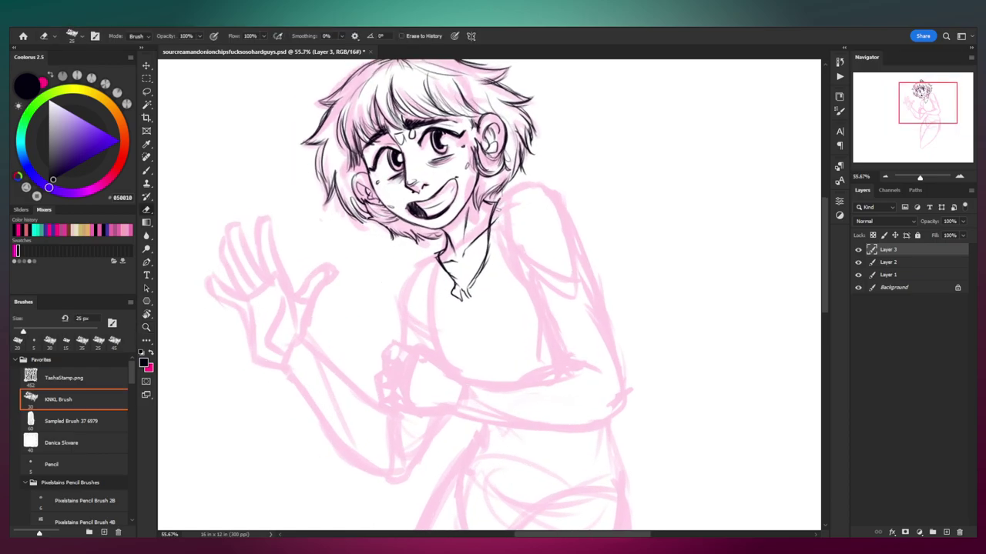
{"action": "mouse_move", "coordinate": [505, 199]}
{"action": "left_mouse_down"}
{"action": "mouse_move", "coordinate": [471, 305]}
{"action": "mouse_move", "coordinate": [434, 249]}
{"action": "mouse_move", "coordinate": [438, 278]}
{"action": "left_mouse_up"}
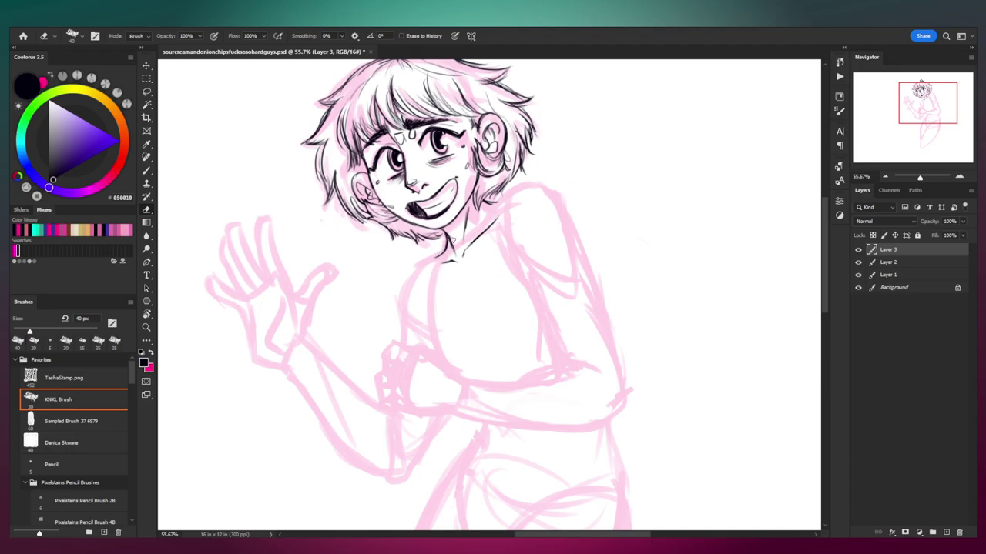
Step: Ink a round neckline beneath the collarbones and the shirt's shoulder line with the 5 px Pencil brush
{"action": "key", "text": "b"}
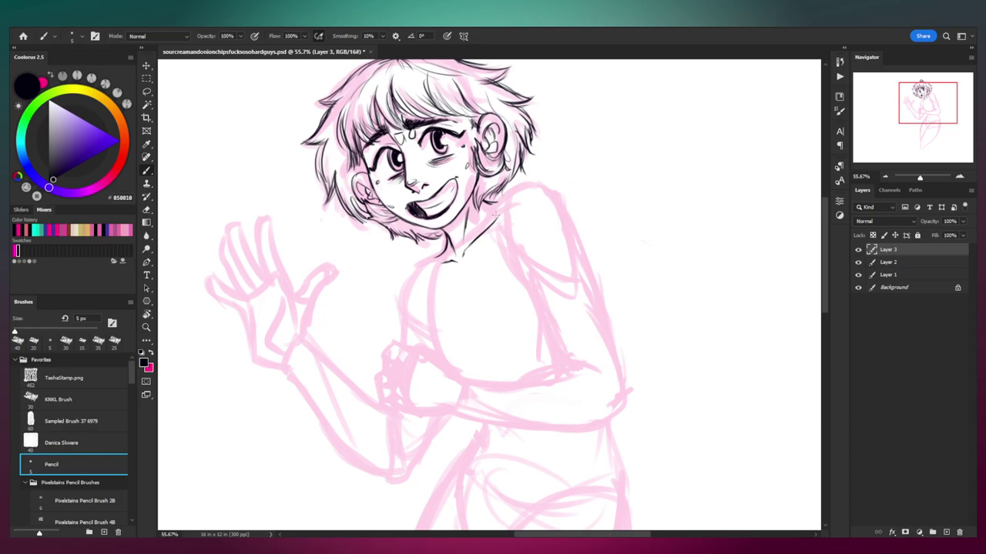
{"action": "left_click_drag", "start_coordinate": [604, 316], "coordinate": [638, 316]}
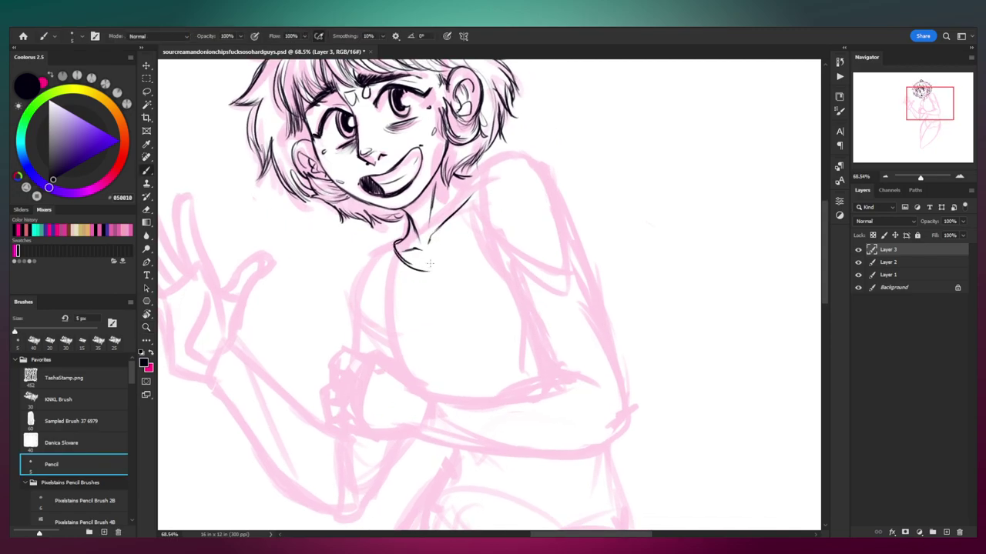
{"action": "mouse_move", "coordinate": [394, 245]}
{"action": "left_mouse_down"}
{"action": "mouse_move", "coordinate": [400, 264]}
{"action": "mouse_move", "coordinate": [442, 269]}
{"action": "mouse_move", "coordinate": [475, 166]}
{"action": "mouse_move", "coordinate": [527, 138]}
{"action": "mouse_move", "coordinate": [541, 175]}
{"action": "left_mouse_up"}
{"action": "key", "text": "ctrl+z"}
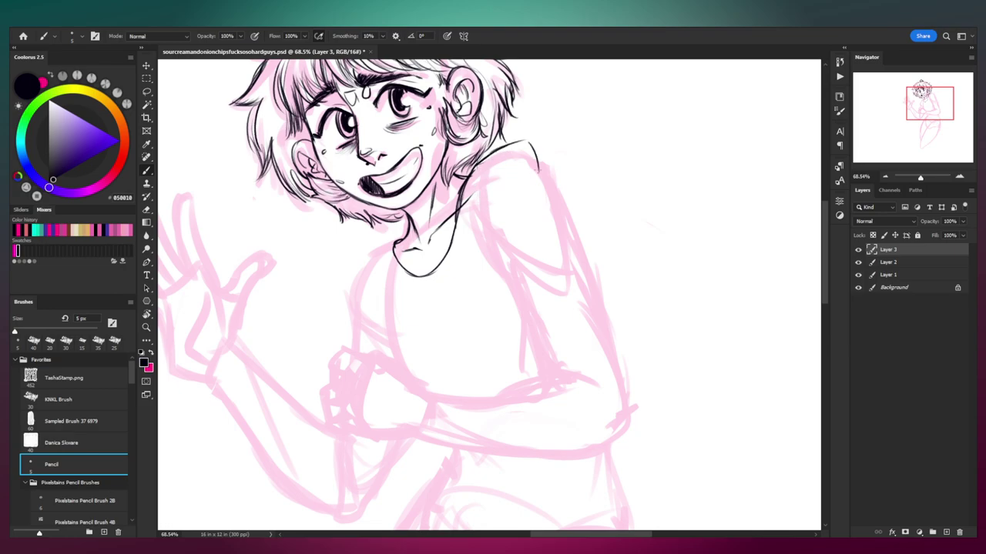
{"action": "key", "text": "ctrl+z"}
Step: Draw the raised shoulder's tip and the curved sleeveless armhole down to the armpit, redoing the lower strokes
{"action": "left_click_drag", "start_coordinate": [527, 140], "coordinate": [542, 165]}
{"action": "left_click_drag", "start_coordinate": [523, 146], "coordinate": [491, 242]}
{"action": "mouse_move", "coordinate": [495, 187]}
{"action": "left_mouse_down"}
{"action": "mouse_move", "coordinate": [496, 254]}
{"action": "mouse_move", "coordinate": [503, 279]}
{"action": "left_mouse_up"}
{"action": "left_click_drag", "start_coordinate": [493, 237], "coordinate": [519, 288]}
{"action": "key", "text": "ctrl+z"}
{"action": "key", "text": "ctrl+z"}
{"action": "left_click_drag", "start_coordinate": [497, 180], "coordinate": [494, 257]}
{"action": "mouse_move", "coordinate": [490, 214]}
{"action": "left_mouse_down"}
{"action": "mouse_move", "coordinate": [519, 295]}
{"action": "mouse_move", "coordinate": [505, 263]}
{"action": "left_mouse_up"}
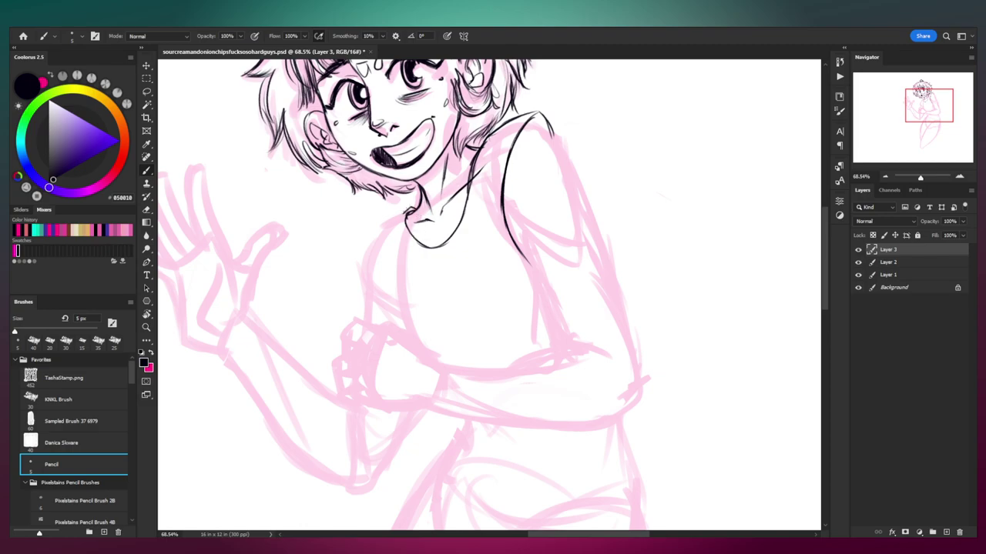
Step: Draw a second curve below the round neckline to form a collar band, undoing the misplaced strokes
{"action": "mouse_move", "coordinate": [404, 215]}
{"action": "left_mouse_down"}
{"action": "mouse_move", "coordinate": [400, 245]}
{"action": "mouse_move", "coordinate": [424, 260]}
{"action": "mouse_move", "coordinate": [400, 221]}
{"action": "mouse_move", "coordinate": [418, 265]}
{"action": "mouse_move", "coordinate": [435, 265]}
{"action": "mouse_move", "coordinate": [464, 250]}
{"action": "mouse_move", "coordinate": [475, 213]}
{"action": "left_mouse_up"}
{"action": "key", "text": "ctrl+z"}
{"action": "key", "text": "ctrl+z"}
{"action": "mouse_move", "coordinate": [476, 152]}
{"action": "left_mouse_down"}
{"action": "mouse_move", "coordinate": [471, 232]}
{"action": "mouse_move", "coordinate": [459, 251]}
{"action": "mouse_move", "coordinate": [411, 265]}
{"action": "mouse_move", "coordinate": [475, 223]}
{"action": "left_mouse_up"}
{"action": "key", "text": "ctrl+z"}
{"action": "mouse_move", "coordinate": [451, 260]}
{"action": "left_mouse_down"}
{"action": "mouse_move", "coordinate": [473, 232]}
{"action": "mouse_move", "coordinate": [475, 178]}
{"action": "left_mouse_up"}
{"action": "mouse_move", "coordinate": [407, 259]}
{"action": "left_mouse_down"}
{"action": "mouse_move", "coordinate": [447, 263]}
{"action": "mouse_move", "coordinate": [475, 242]}
{"action": "left_mouse_up"}
{"action": "key", "text": "e"}
{"action": "key", "text": "b"}
{"action": "mouse_move", "coordinate": [399, 219]}
{"action": "left_mouse_down"}
{"action": "mouse_move", "coordinate": [411, 259]}
{"action": "mouse_move", "coordinate": [429, 266]}
{"action": "left_mouse_up"}
{"action": "mouse_move", "coordinate": [410, 228]}
{"action": "left_mouse_down"}
{"action": "mouse_move", "coordinate": [424, 246]}
{"action": "mouse_move", "coordinate": [450, 241]}
{"action": "mouse_move", "coordinate": [473, 181]}
{"action": "left_mouse_up"}
{"action": "key", "text": "ctrl+z"}
{"action": "key", "text": "ctrl+z"}
{"action": "left_click_drag", "start_coordinate": [452, 239], "coordinate": [471, 188]}
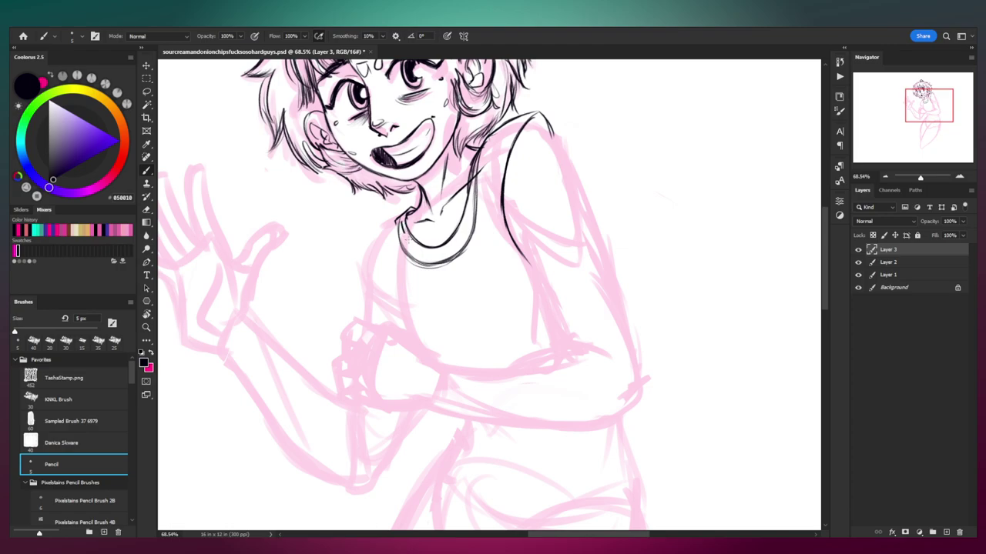
Step: Tidy the collar band's lower curve and draw a small circle in the middle of the shirt's chest
{"action": "left_click_drag", "start_coordinate": [442, 251], "coordinate": [453, 244]}
{"action": "left_click_drag", "start_coordinate": [456, 238], "coordinate": [467, 222]}
{"action": "key", "text": "ctrl+z"}
{"action": "key", "text": "ctrl+z"}
{"action": "key", "text": "ctrl+z"}
{"action": "key", "text": "ctrl+z"}
{"action": "key", "text": "ctrl+z"}
{"action": "key", "text": "ctrl+z"}
{"action": "key", "text": "ctrl+z"}
{"action": "key", "text": "ctrl+z"}
{"action": "mouse_move", "coordinate": [460, 295]}
{"action": "left_mouse_down"}
{"action": "mouse_move", "coordinate": [467, 290]}
{"action": "mouse_move", "coordinate": [442, 296]}
{"action": "mouse_move", "coordinate": [465, 324]}
{"action": "left_mouse_up"}
{"action": "key", "text": "ctrl+z"}
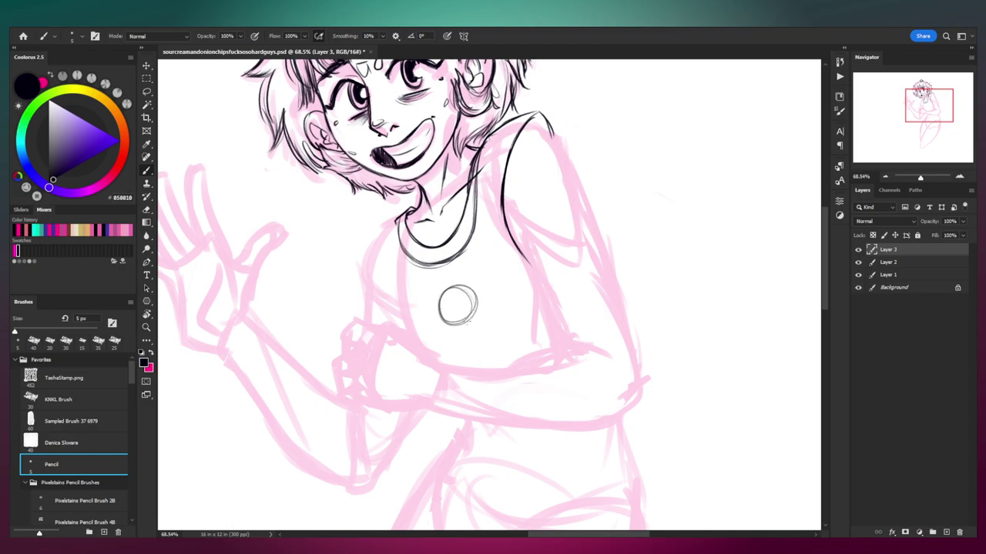
Step: Give the armhole on the raised shoulder a rough, frayed edge with fold lines, and retrace the shirt's shoulder line
{"action": "left_click_drag", "start_coordinate": [412, 277], "coordinate": [423, 254]}
{"action": "left_click_drag", "start_coordinate": [416, 212], "coordinate": [411, 243]}
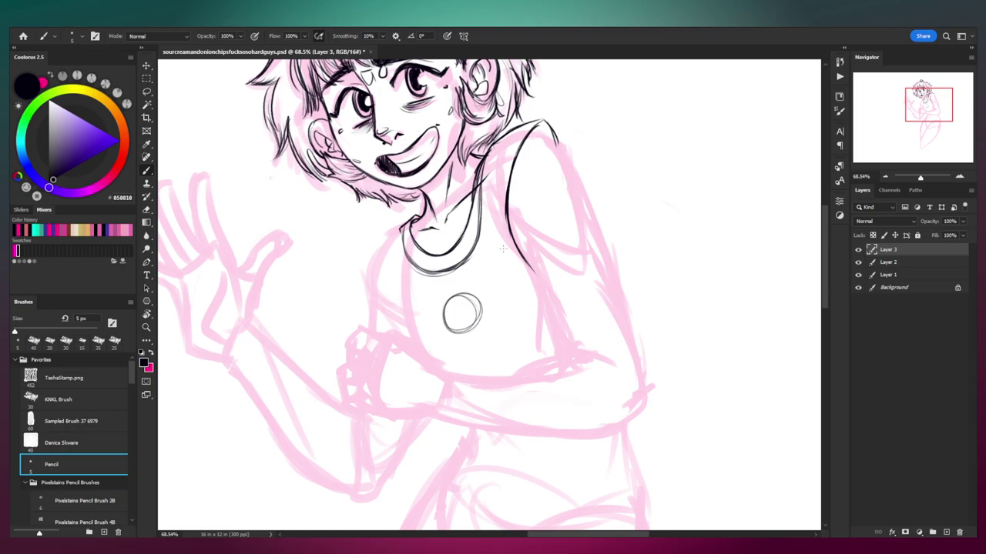
{"action": "left_click_drag", "start_coordinate": [502, 230], "coordinate": [529, 270]}
{"action": "left_click_drag", "start_coordinate": [496, 210], "coordinate": [528, 266]}
{"action": "left_click_drag", "start_coordinate": [492, 203], "coordinate": [533, 275]}
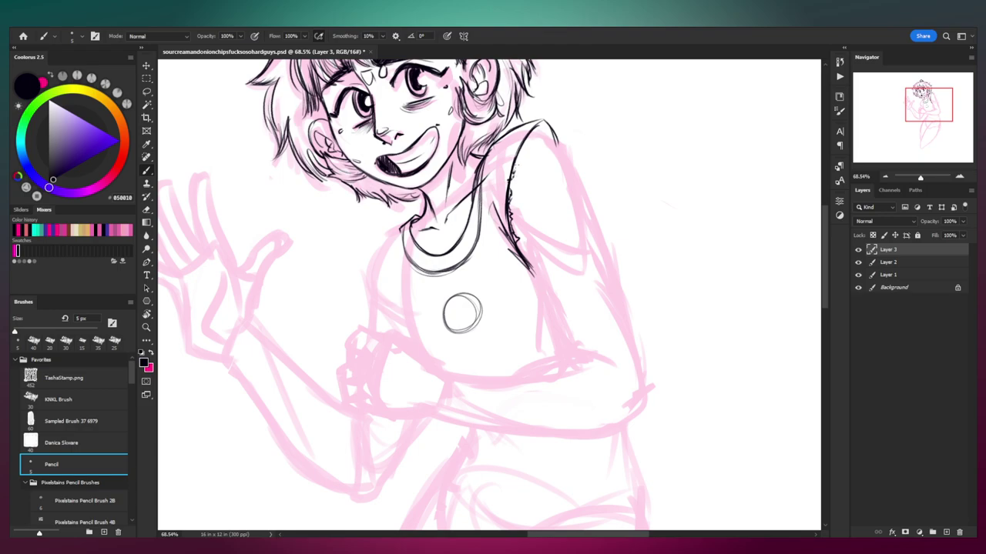
{"action": "mouse_move", "coordinate": [543, 124]}
{"action": "left_mouse_down"}
{"action": "mouse_move", "coordinate": [552, 136]}
{"action": "mouse_move", "coordinate": [539, 194]}
{"action": "left_mouse_up"}
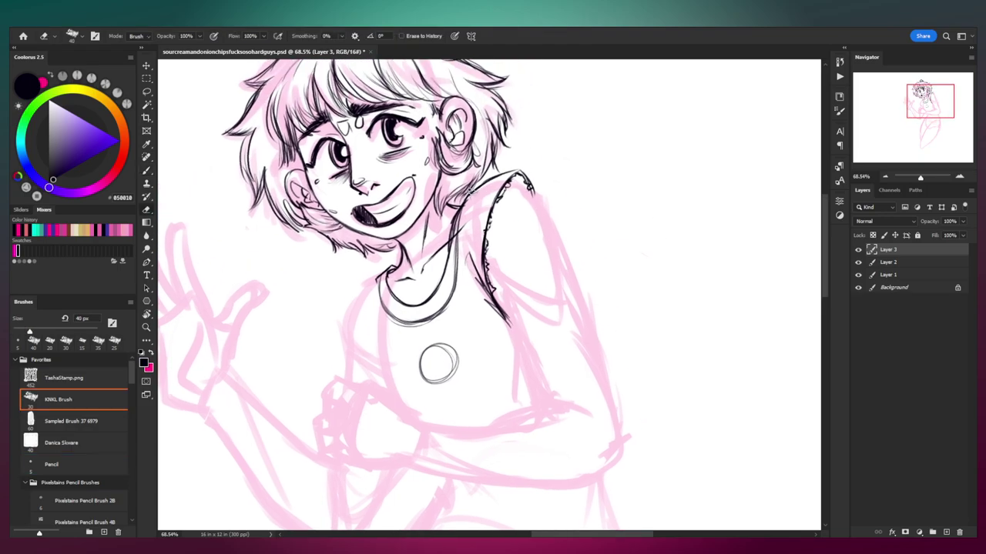
{"action": "left_click_drag", "start_coordinate": [479, 188], "coordinate": [523, 174]}
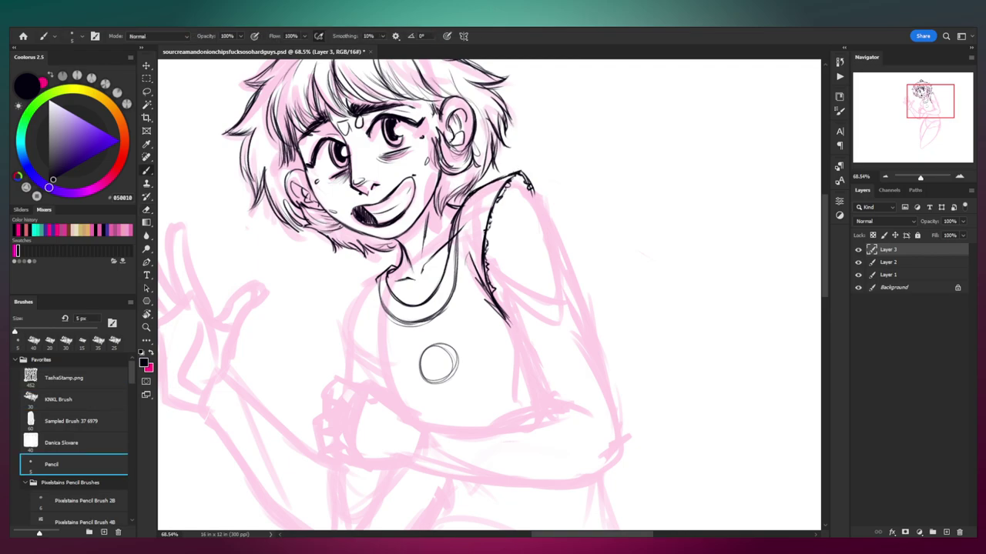
Step: Ink the shirt's shoulder and armhole on the side of the waving arm, undoing the misplaced side strokes
{"action": "left_click_drag", "start_coordinate": [345, 331], "coordinate": [384, 295]}
{"action": "mouse_move", "coordinate": [420, 239]}
{"action": "left_mouse_down"}
{"action": "mouse_move", "coordinate": [375, 273]}
{"action": "mouse_move", "coordinate": [383, 270]}
{"action": "mouse_move", "coordinate": [431, 355]}
{"action": "left_mouse_up"}
{"action": "key", "text": "e"}
{"action": "key", "text": "b"}
{"action": "left_click_drag", "start_coordinate": [412, 305], "coordinate": [433, 355]}
{"action": "key", "text": "ctrl+z"}
{"action": "key", "text": "ctrl+z"}
{"action": "left_click_drag", "start_coordinate": [418, 301], "coordinate": [412, 342]}
{"action": "mouse_move", "coordinate": [416, 300]}
{"action": "left_mouse_down"}
{"action": "mouse_move", "coordinate": [416, 344]}
{"action": "mouse_move", "coordinate": [406, 290]}
{"action": "mouse_move", "coordinate": [418, 317]}
{"action": "mouse_move", "coordinate": [424, 357]}
{"action": "left_mouse_up"}
{"action": "key", "text": "ctrl+z"}
{"action": "key", "text": "ctrl+z"}
Step: Finish the shirt's side and armpit fold near the waving arm, and fray that armhole's edge
{"action": "key", "text": "e"}
{"action": "key", "text": "b"}
{"action": "mouse_move", "coordinate": [439, 305]}
{"action": "left_mouse_down"}
{"action": "mouse_move", "coordinate": [395, 307]}
{"action": "mouse_move", "coordinate": [433, 305]}
{"action": "mouse_move", "coordinate": [438, 319]}
{"action": "mouse_move", "coordinate": [399, 336]}
{"action": "mouse_move", "coordinate": [452, 285]}
{"action": "left_mouse_up"}
{"action": "key", "text": "e"}
{"action": "key", "text": "z"}
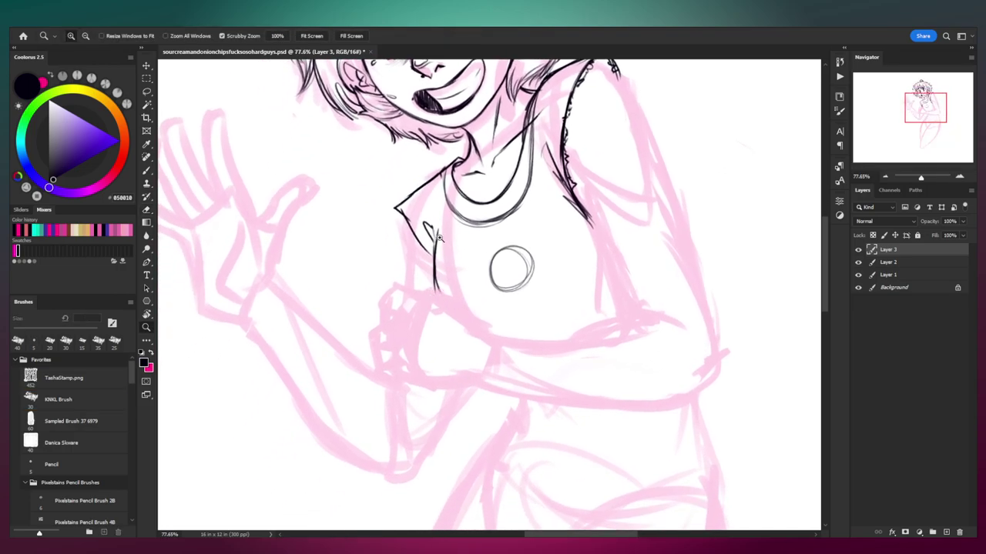
{"action": "key", "text": "b"}
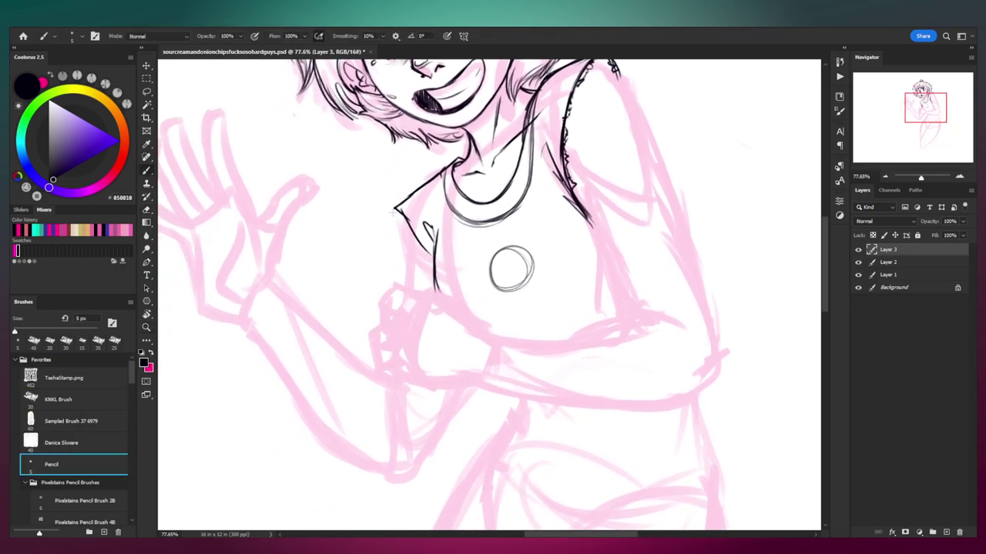
{"action": "mouse_move", "coordinate": [396, 209]}
{"action": "left_mouse_down"}
{"action": "mouse_move", "coordinate": [428, 254]}
{"action": "mouse_move", "coordinate": [408, 231]}
{"action": "left_mouse_up"}
{"action": "key", "text": "z"}
{"action": "left_click_drag", "start_coordinate": [518, 184], "coordinate": [486, 225]}
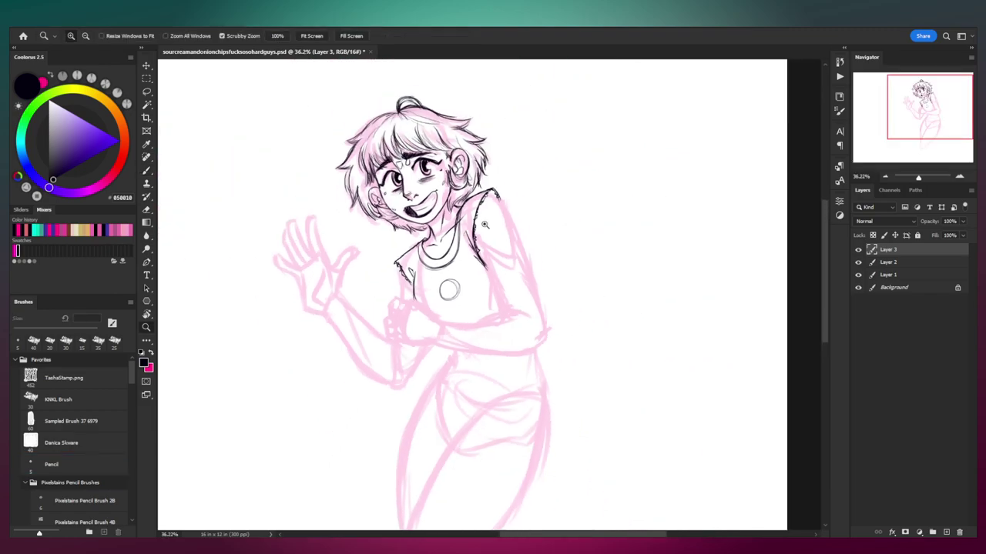
Step: Ink the shirt's side line below the armhole near the waving arm, trying a trim and undoing the latest changes
{"action": "left_click_drag", "start_coordinate": [430, 267], "coordinate": [449, 256]}
{"action": "left_click", "coordinate": [403, 292]}
{"action": "key", "text": "e"}
{"action": "mouse_move", "coordinate": [407, 303]}
{"action": "left_mouse_down"}
{"action": "mouse_move", "coordinate": [403, 281]}
{"action": "mouse_move", "coordinate": [402, 314]}
{"action": "left_mouse_up"}
{"action": "key", "text": "b"}
{"action": "mouse_move", "coordinate": [400, 272]}
{"action": "left_mouse_down"}
{"action": "mouse_move", "coordinate": [401, 326]}
{"action": "mouse_move", "coordinate": [416, 340]}
{"action": "left_mouse_up"}
{"action": "key", "text": "e"}
{"action": "key", "text": "b"}
{"action": "key", "text": "e"}
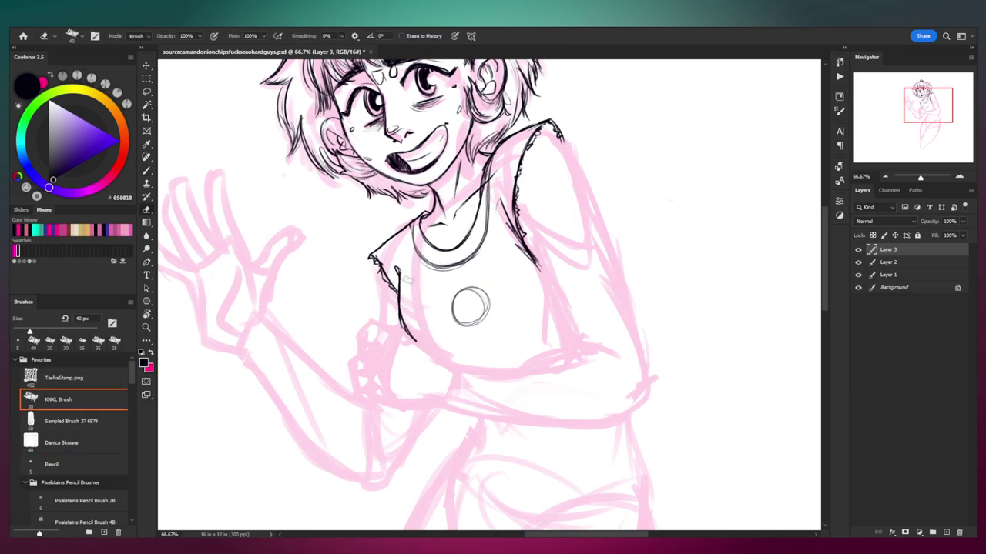
{"action": "key", "text": "b"}
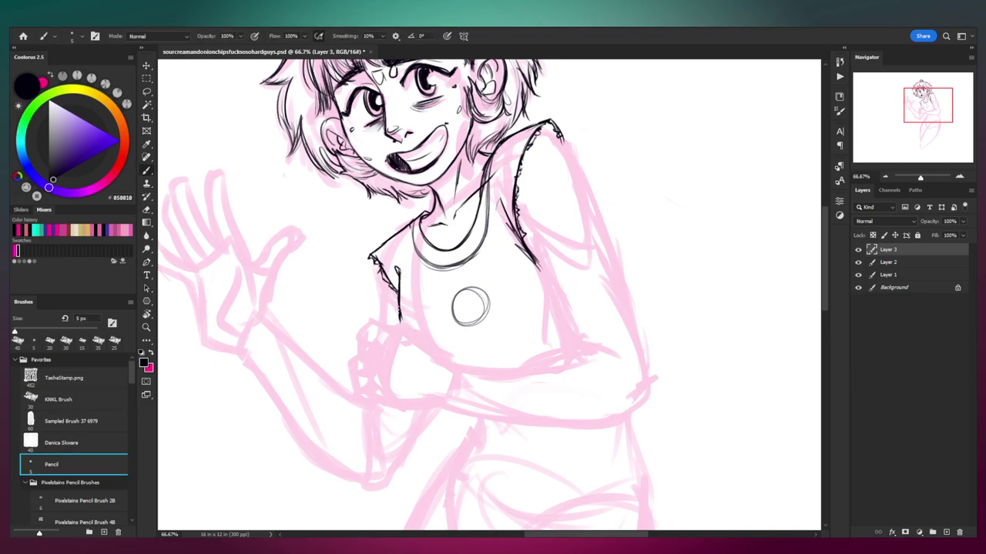
{"action": "key", "text": "ctrl+z"}
{"action": "key", "text": "ctrl+z"}
{"action": "key", "text": "ctrl+z"}
{"action": "key", "text": "ctrl+z"}
Step: Curve the shirt's side line beside the fist into its lower edge along the folded forearm
{"action": "left_click_drag", "start_coordinate": [431, 352], "coordinate": [461, 365]}
{"action": "mouse_move", "coordinate": [412, 347]}
{"action": "left_mouse_down"}
{"action": "mouse_move", "coordinate": [461, 364]}
{"action": "mouse_move", "coordinate": [429, 292]}
{"action": "mouse_move", "coordinate": [410, 320]}
{"action": "left_mouse_up"}
{"action": "mouse_move", "coordinate": [402, 289]}
{"action": "left_mouse_down"}
{"action": "mouse_move", "coordinate": [380, 293]}
{"action": "mouse_move", "coordinate": [403, 293]}
{"action": "left_mouse_up"}
{"action": "key", "text": "e"}
{"action": "mouse_move", "coordinate": [364, 324]}
{"action": "left_mouse_down"}
{"action": "mouse_move", "coordinate": [423, 344]}
{"action": "mouse_move", "coordinate": [376, 336]}
{"action": "mouse_move", "coordinate": [408, 344]}
{"action": "left_mouse_up"}
{"action": "key", "text": "b"}
{"action": "key", "text": "ctrl+z"}
{"action": "mouse_move", "coordinate": [358, 333]}
{"action": "left_mouse_down"}
{"action": "mouse_move", "coordinate": [412, 348]}
{"action": "mouse_move", "coordinate": [422, 337]}
{"action": "mouse_move", "coordinate": [393, 340]}
{"action": "left_mouse_up"}
{"action": "key", "text": "e"}
{"action": "key", "text": "b"}
{"action": "key", "text": "e"}
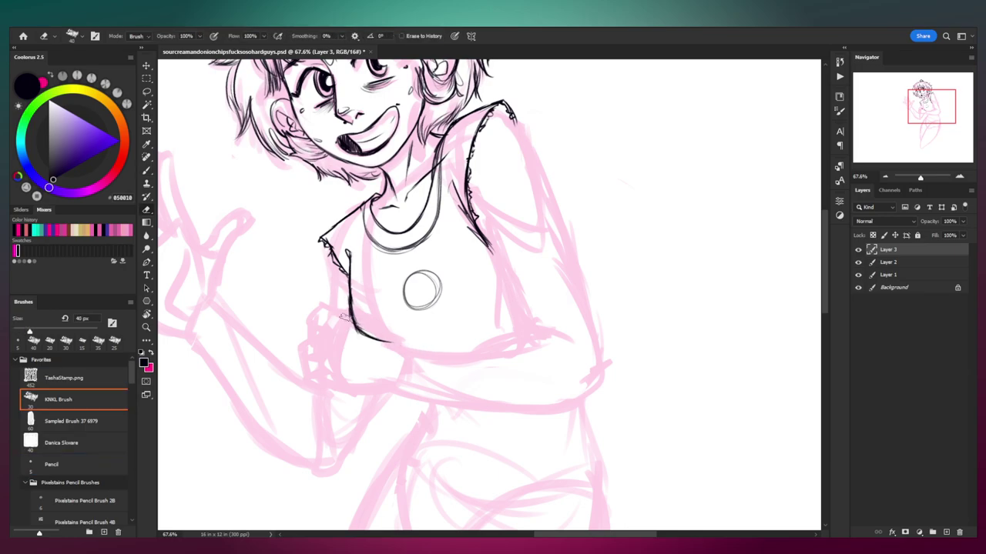
Step: Try erasing part of the shirt's side line beside the fist, then restore it
{"action": "left_click_drag", "start_coordinate": [346, 317], "coordinate": [356, 287]}
{"action": "key", "text": "b"}
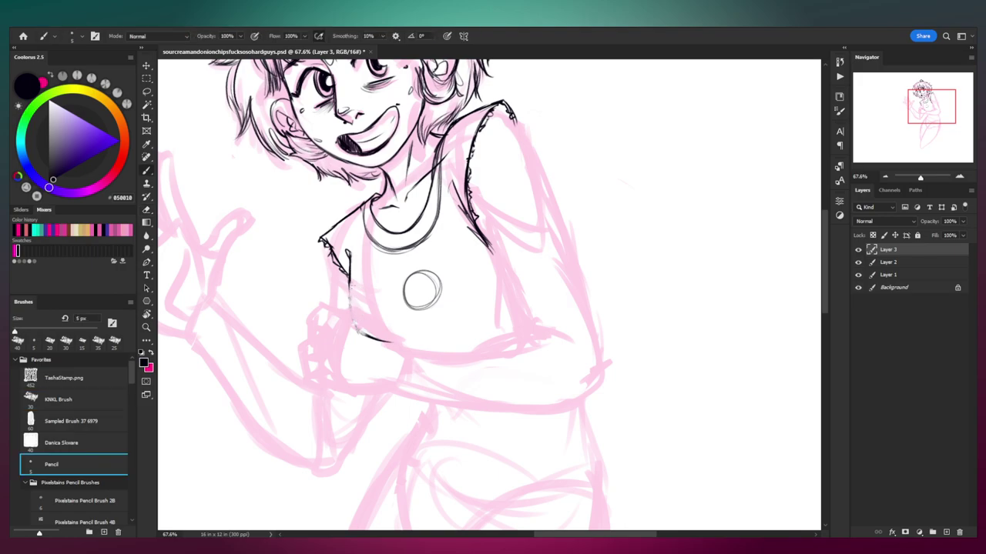
{"action": "mouse_move", "coordinate": [353, 320]}
{"action": "left_mouse_down"}
{"action": "mouse_move", "coordinate": [348, 279]}
{"action": "mouse_move", "coordinate": [353, 320]}
{"action": "left_mouse_up"}
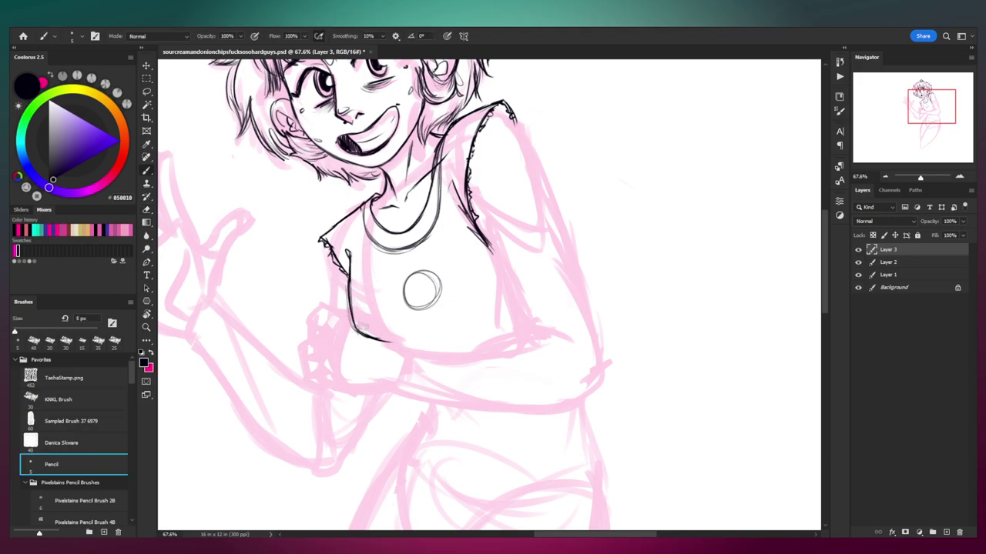
{"action": "key", "text": "e"}
{"action": "key", "text": "z"}
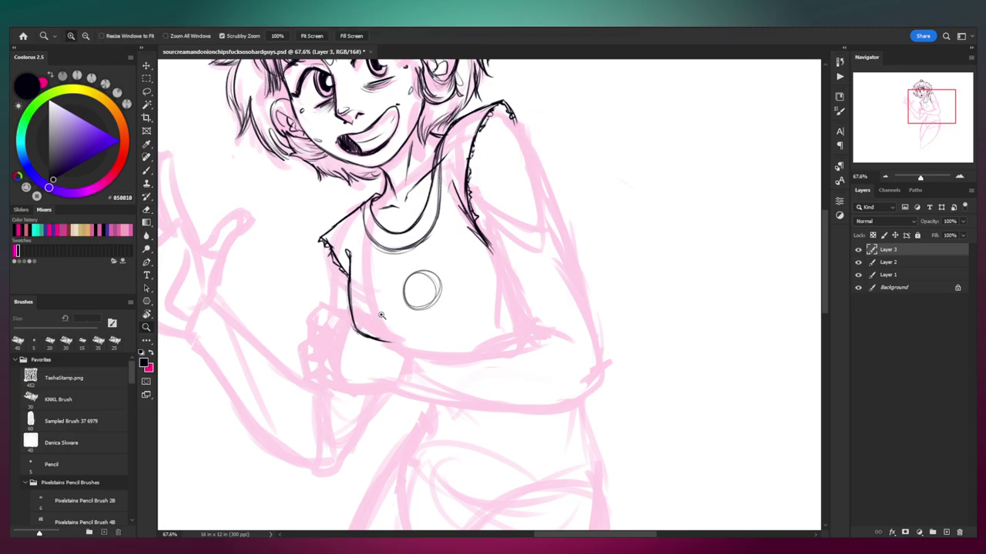
Step: Sketch light crosswise lines low on the shirt's front, just above the folded forearm
{"action": "left_click_drag", "start_coordinate": [395, 313], "coordinate": [339, 308]}
{"action": "left_click_drag", "start_coordinate": [425, 312], "coordinate": [456, 311]}
{"action": "left_click_drag", "start_coordinate": [389, 309], "coordinate": [435, 315]}
{"action": "key", "text": "b"}
{"action": "mouse_move", "coordinate": [349, 356]}
{"action": "left_mouse_down"}
{"action": "mouse_move", "coordinate": [416, 365]}
{"action": "mouse_move", "coordinate": [400, 376]}
{"action": "left_mouse_up"}
{"action": "left_click_drag", "start_coordinate": [356, 364], "coordinate": [393, 370]}
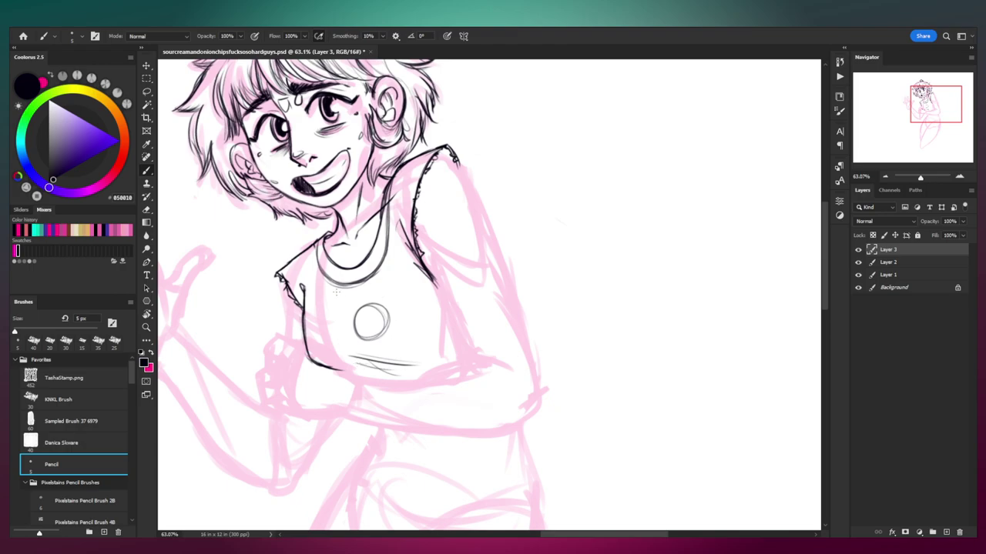
Step: Try vertical fold lines down the middle of the shirt's front and undo them
{"action": "mouse_move", "coordinate": [375, 287]}
{"action": "left_mouse_down"}
{"action": "mouse_move", "coordinate": [360, 337]}
{"action": "mouse_move", "coordinate": [375, 374]}
{"action": "left_mouse_up"}
{"action": "key", "text": "ctrl+z"}
{"action": "left_click_drag", "start_coordinate": [359, 314], "coordinate": [375, 373]}
{"action": "mouse_move", "coordinate": [374, 284]}
{"action": "left_mouse_down"}
{"action": "mouse_move", "coordinate": [381, 375]}
{"action": "mouse_move", "coordinate": [363, 320]}
{"action": "mouse_move", "coordinate": [374, 377]}
{"action": "left_mouse_up"}
{"action": "key", "text": "ctrl+z"}
{"action": "key", "text": "ctrl+z"}
{"action": "key", "text": "ctrl+z"}
{"action": "key", "text": "ctrl+z"}
{"action": "key", "text": "ctrl+z"}
Step: Ink the shirt's side from the raised shoulder's armpit down to the folded forearm with several strokes
{"action": "mouse_move", "coordinate": [435, 304]}
{"action": "left_mouse_down"}
{"action": "mouse_move", "coordinate": [448, 263]}
{"action": "mouse_move", "coordinate": [468, 295]}
{"action": "left_mouse_up"}
{"action": "left_click_drag", "start_coordinate": [446, 241], "coordinate": [475, 313]}
{"action": "left_click_drag", "start_coordinate": [439, 224], "coordinate": [473, 316]}
{"action": "left_click_drag", "start_coordinate": [436, 194], "coordinate": [463, 324]}
Step: Draw a curved vertical fold line down the shirt's front, undoing the strokes that miss
{"action": "left_click_drag", "start_coordinate": [375, 269], "coordinate": [390, 327]}
{"action": "left_click_drag", "start_coordinate": [382, 244], "coordinate": [379, 330]}
{"action": "key", "text": "ctrl+z"}
{"action": "left_click_drag", "start_coordinate": [377, 251], "coordinate": [393, 333]}
{"action": "left_click_drag", "start_coordinate": [380, 244], "coordinate": [391, 330]}
{"action": "left_click_drag", "start_coordinate": [375, 276], "coordinate": [392, 331]}
{"action": "key", "text": "ctrl+z"}
{"action": "key", "text": "ctrl+z"}
{"action": "mouse_move", "coordinate": [376, 256]}
{"action": "left_mouse_down"}
{"action": "mouse_move", "coordinate": [393, 334]}
{"action": "mouse_move", "coordinate": [384, 329]}
{"action": "mouse_move", "coordinate": [376, 246]}
{"action": "mouse_move", "coordinate": [431, 250]}
{"action": "mouse_move", "coordinate": [380, 292]}
{"action": "left_mouse_up"}
{"action": "key", "text": "ctrl+z"}
{"action": "key", "text": "ctrl+z"}
Step: Erase the small circle on the shirt's chest and clean up around the vertical fold, undoing extra strokes
{"action": "key", "text": "z"}
{"action": "key", "text": "e"}
{"action": "key", "text": "]"}
{"action": "left_click_drag", "start_coordinate": [392, 239], "coordinate": [412, 299]}
{"action": "mouse_move", "coordinate": [362, 264]}
{"action": "left_mouse_down"}
{"action": "mouse_move", "coordinate": [364, 291]}
{"action": "mouse_move", "coordinate": [373, 233]}
{"action": "left_mouse_up"}
{"action": "key", "text": "b"}
{"action": "key", "text": "ctrl+z"}
{"action": "left_click_drag", "start_coordinate": [375, 292], "coordinate": [389, 203]}
{"action": "key", "text": "ctrl+z"}
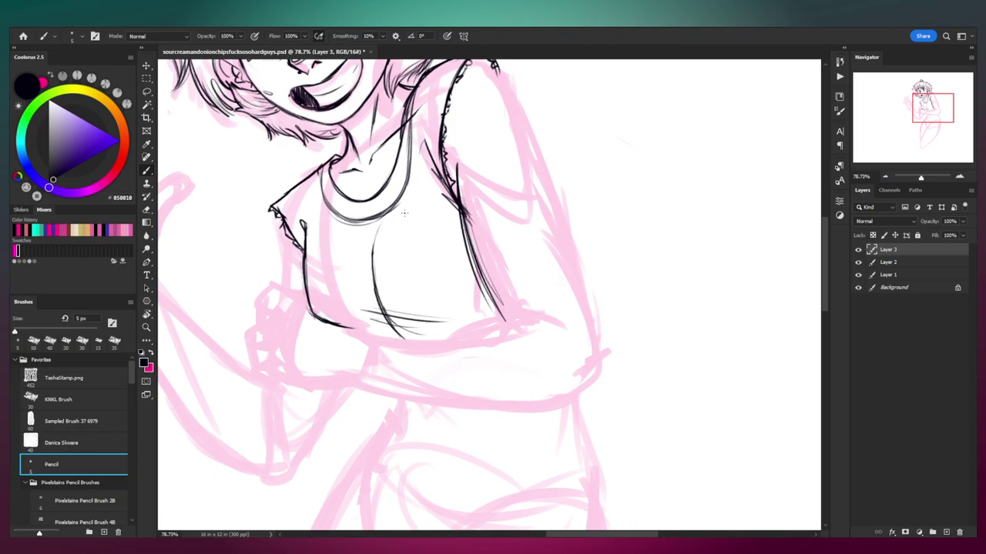
Step: Ink the outer contour of the folded arm's upper part from the raised shoulder downward, redoing misplaced strokes
{"action": "key", "text": "z"}
{"action": "left_click_drag", "start_coordinate": [406, 244], "coordinate": [377, 291]}
{"action": "mouse_move", "coordinate": [408, 266]}
{"action": "left_mouse_down"}
{"action": "mouse_move", "coordinate": [417, 254]}
{"action": "mouse_move", "coordinate": [397, 239]}
{"action": "mouse_move", "coordinate": [462, 218]}
{"action": "left_mouse_up"}
{"action": "key", "text": "b"}
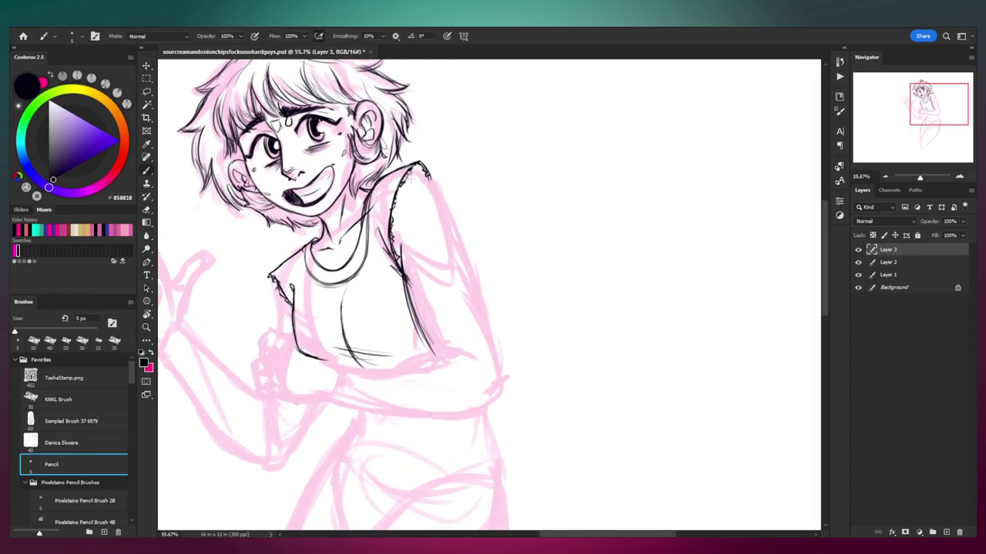
{"action": "mouse_move", "coordinate": [409, 168]}
{"action": "left_mouse_down"}
{"action": "mouse_move", "coordinate": [436, 185]}
{"action": "mouse_move", "coordinate": [449, 211]}
{"action": "left_mouse_up"}
{"action": "key", "text": "ctrl+z"}
{"action": "left_click_drag", "start_coordinate": [423, 173], "coordinate": [458, 232]}
{"action": "left_click_drag", "start_coordinate": [432, 179], "coordinate": [461, 247]}
{"action": "key", "text": "e"}
{"action": "key", "text": "b"}
{"action": "mouse_move", "coordinate": [446, 197]}
{"action": "left_mouse_down"}
{"action": "mouse_move", "coordinate": [462, 242]}
{"action": "mouse_move", "coordinate": [460, 299]}
{"action": "left_mouse_up"}
{"action": "left_click_drag", "start_coordinate": [445, 219], "coordinate": [465, 303]}
{"action": "key", "text": "ctrl+z"}
{"action": "key", "text": "ctrl+z"}
{"action": "left_click_drag", "start_coordinate": [437, 193], "coordinate": [458, 301]}
Step: Clean the armpit area below the frayed armhole and redraw the shirt's side line and fold there
{"action": "key", "text": "e"}
{"action": "left_click_drag", "start_coordinate": [401, 240], "coordinate": [419, 311]}
{"action": "key", "text": "b"}
{"action": "left_click_drag", "start_coordinate": [403, 264], "coordinate": [419, 322]}
{"action": "key", "text": "ctrl+z"}
{"action": "key", "text": "ctrl+z"}
{"action": "left_click_drag", "start_coordinate": [396, 232], "coordinate": [419, 317]}
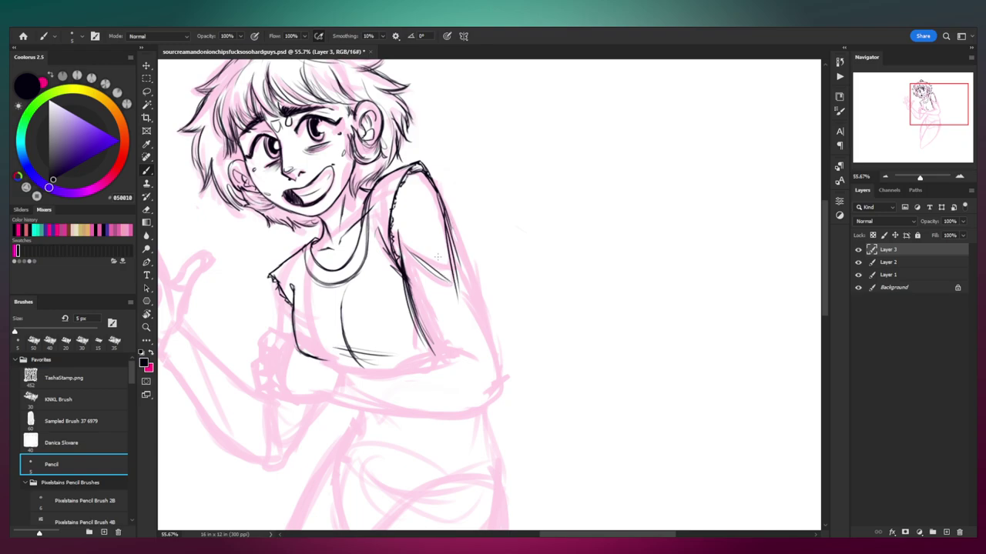
Step: Trim the end of the upper arm's outer contour and extend it down to the elbow
{"action": "key", "text": "e"}
{"action": "mouse_move", "coordinate": [429, 225]}
{"action": "left_mouse_down"}
{"action": "mouse_move", "coordinate": [455, 281]}
{"action": "mouse_move", "coordinate": [438, 223]}
{"action": "mouse_move", "coordinate": [451, 220]}
{"action": "mouse_move", "coordinate": [487, 334]}
{"action": "left_mouse_up"}
{"action": "key", "text": "b"}
{"action": "left_click_drag", "start_coordinate": [466, 271], "coordinate": [492, 347]}
{"action": "left_click_drag", "start_coordinate": [471, 294], "coordinate": [496, 401]}
Step: Darken the shirt's side beside the upper arm and ink the folded forearm's upper edge beneath the chest
{"action": "left_click_drag", "start_coordinate": [405, 281], "coordinate": [434, 350]}
{"action": "mouse_move", "coordinate": [339, 362]}
{"action": "left_mouse_down"}
{"action": "mouse_move", "coordinate": [370, 319]}
{"action": "mouse_move", "coordinate": [416, 325]}
{"action": "mouse_move", "coordinate": [479, 312]}
{"action": "left_mouse_up"}
{"action": "key", "text": "ctrl+z"}
{"action": "key", "text": "ctrl+z"}
{"action": "key", "text": "ctrl+z"}
{"action": "mouse_move", "coordinate": [405, 324]}
{"action": "left_mouse_down"}
{"action": "mouse_move", "coordinate": [465, 308]}
{"action": "mouse_move", "coordinate": [506, 315]}
{"action": "mouse_move", "coordinate": [485, 317]}
{"action": "mouse_move", "coordinate": [496, 315]}
{"action": "left_mouse_up"}
{"action": "key", "text": "ctrl+z"}
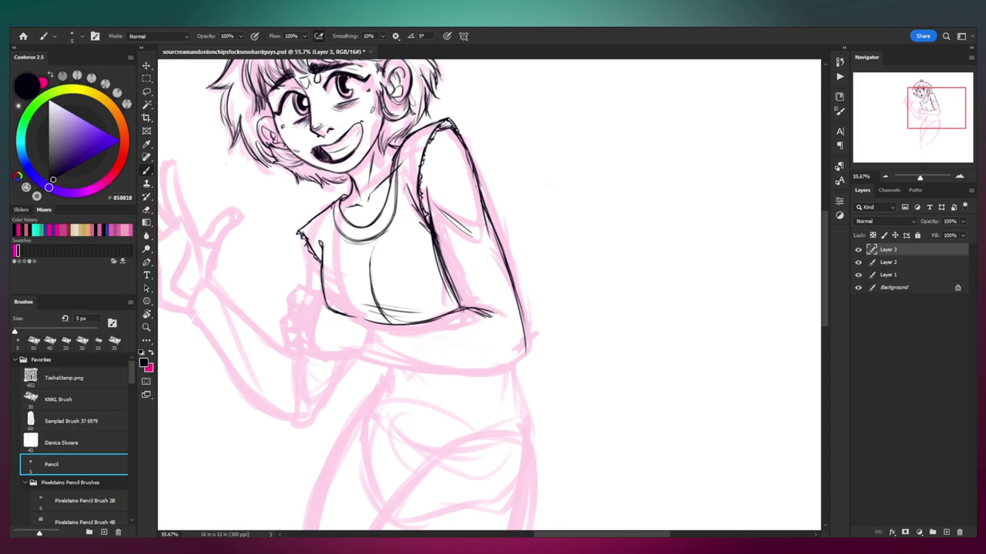
Step: Add a crease across the upper arm and a fold inside the elbow, and close the elbow's outer corner
{"action": "mouse_move", "coordinate": [436, 204]}
{"action": "left_mouse_down"}
{"action": "mouse_move", "coordinate": [479, 210]}
{"action": "mouse_move", "coordinate": [450, 209]}
{"action": "mouse_move", "coordinate": [472, 216]}
{"action": "mouse_move", "coordinate": [488, 236]}
{"action": "left_mouse_up"}
{"action": "key", "text": "ctrl+z"}
{"action": "left_click_drag", "start_coordinate": [485, 308], "coordinate": [495, 287]}
{"action": "left_click_drag", "start_coordinate": [514, 323], "coordinate": [524, 307]}
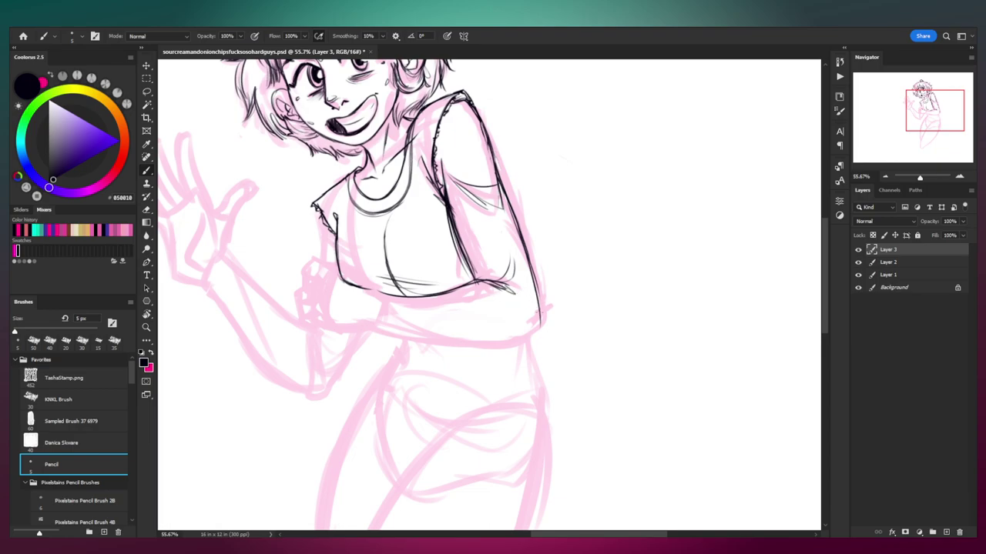
{"action": "left_click_drag", "start_coordinate": [533, 311], "coordinate": [528, 332]}
{"action": "mouse_move", "coordinate": [530, 337]}
{"action": "left_mouse_down"}
{"action": "mouse_move", "coordinate": [537, 292]}
{"action": "mouse_move", "coordinate": [506, 341]}
{"action": "left_mouse_up"}
Step: Ink the folded forearm's lower edge from near the wrist to the elbow, undoing the uneven strokes
{"action": "left_click_drag", "start_coordinate": [369, 329], "coordinate": [514, 333]}
{"action": "key", "text": "ctrl+z"}
{"action": "mouse_move", "coordinate": [368, 329]}
{"action": "left_mouse_down"}
{"action": "mouse_move", "coordinate": [514, 339]}
{"action": "mouse_move", "coordinate": [441, 346]}
{"action": "left_mouse_up"}
{"action": "key", "text": "ctrl+z"}
{"action": "key", "text": "ctrl+z"}
{"action": "key", "text": "ctrl+z"}
{"action": "key", "text": "ctrl+z"}
{"action": "mouse_move", "coordinate": [370, 330]}
{"action": "left_mouse_down"}
{"action": "mouse_move", "coordinate": [471, 348]}
{"action": "mouse_move", "coordinate": [524, 339]}
{"action": "left_mouse_up"}
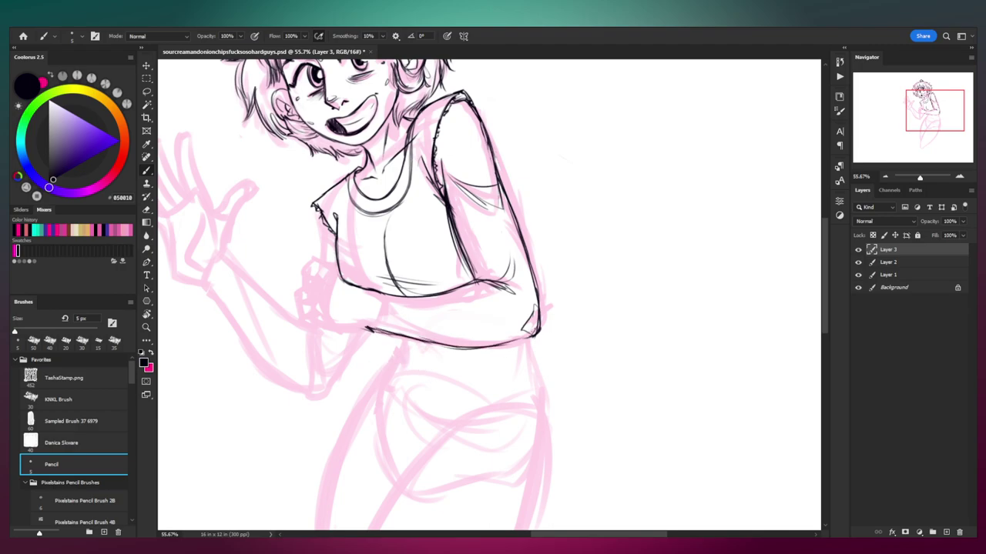
{"action": "left_click_drag", "start_coordinate": [425, 342], "coordinate": [535, 334]}
{"action": "mouse_move", "coordinate": [473, 348]}
{"action": "left_mouse_down"}
{"action": "mouse_move", "coordinate": [533, 331]}
{"action": "mouse_move", "coordinate": [494, 224]}
{"action": "left_mouse_up"}
Step: Erase the light crosswise lines and the rough vertical fold on the shirt's front
{"action": "key", "text": "z"}
{"action": "left_click_drag", "start_coordinate": [493, 303], "coordinate": [536, 289]}
{"action": "mouse_move", "coordinate": [396, 331]}
{"action": "left_mouse_down"}
{"action": "mouse_move", "coordinate": [440, 273]}
{"action": "mouse_move", "coordinate": [430, 292]}
{"action": "left_mouse_up"}
{"action": "key", "text": "b"}
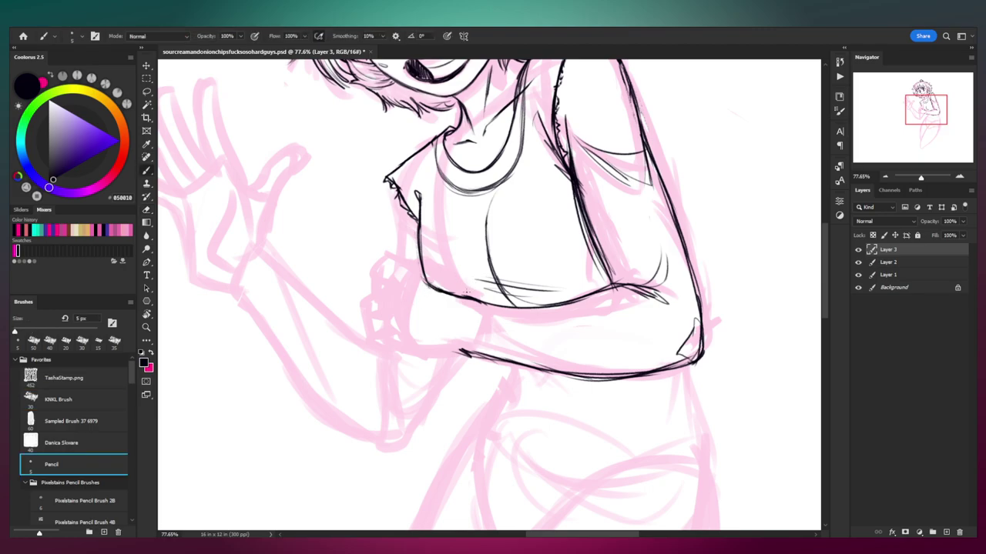
{"action": "key", "text": "e"}
{"action": "left_click_drag", "start_coordinate": [525, 301], "coordinate": [500, 295]}
{"action": "key", "text": "b"}
{"action": "key", "text": "e"}
{"action": "mouse_move", "coordinate": [492, 198]}
{"action": "left_mouse_down"}
{"action": "mouse_move", "coordinate": [491, 257]}
{"action": "mouse_move", "coordinate": [523, 286]}
{"action": "left_mouse_up"}
{"action": "key", "text": "z"}
{"action": "mouse_move", "coordinate": [518, 250]}
{"action": "left_mouse_down"}
{"action": "mouse_move", "coordinate": [510, 241]}
{"action": "mouse_move", "coordinate": [472, 252]}
{"action": "mouse_move", "coordinate": [436, 295]}
{"action": "left_mouse_up"}
Step: Redraw the curved fold on the shirt's front so it sweeps down into the forearm's upper edge
{"action": "key", "text": "e"}
{"action": "key", "text": "b"}
{"action": "key", "text": "ctrl+z"}
{"action": "mouse_move", "coordinate": [441, 236]}
{"action": "left_mouse_down"}
{"action": "mouse_move", "coordinate": [438, 287]}
{"action": "mouse_move", "coordinate": [455, 309]}
{"action": "left_mouse_up"}
{"action": "key", "text": "ctrl+z"}
{"action": "key", "text": "ctrl+z"}
{"action": "left_click_drag", "start_coordinate": [444, 233], "coordinate": [460, 306]}
{"action": "left_click_drag", "start_coordinate": [441, 250], "coordinate": [461, 302]}
{"action": "mouse_move", "coordinate": [439, 271]}
{"action": "left_mouse_down"}
{"action": "mouse_move", "coordinate": [467, 304]}
{"action": "mouse_move", "coordinate": [419, 288]}
{"action": "mouse_move", "coordinate": [479, 307]}
{"action": "left_mouse_up"}
{"action": "key", "text": "ctrl+z"}
{"action": "left_click_drag", "start_coordinate": [425, 288], "coordinate": [493, 308]}
{"action": "key", "text": "ctrl+z"}
{"action": "left_click_drag", "start_coordinate": [435, 294], "coordinate": [460, 307]}
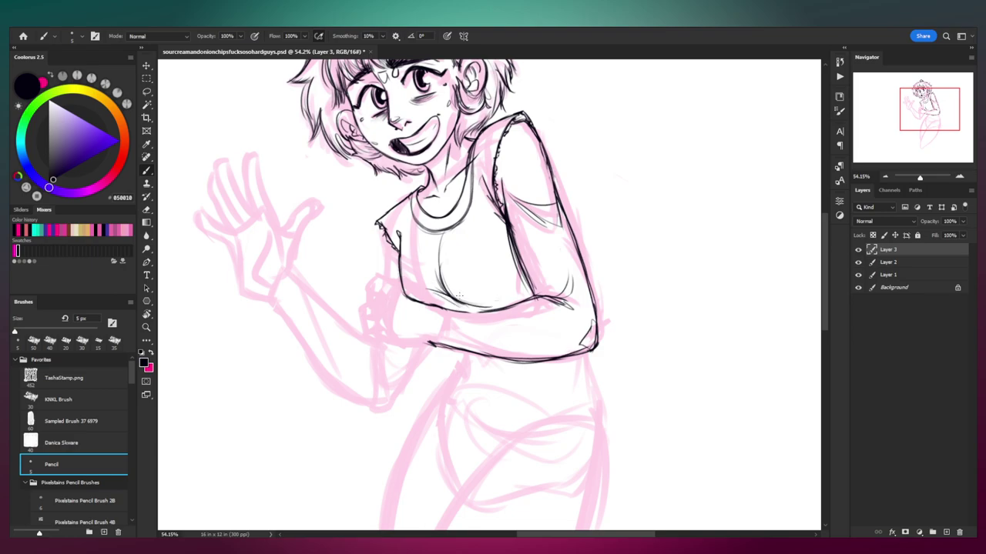
Step: Ink the shirt's curved bottom hem across the waist below the folded forearm
{"action": "key", "text": "z"}
{"action": "left_click_drag", "start_coordinate": [495, 273], "coordinate": [458, 266]}
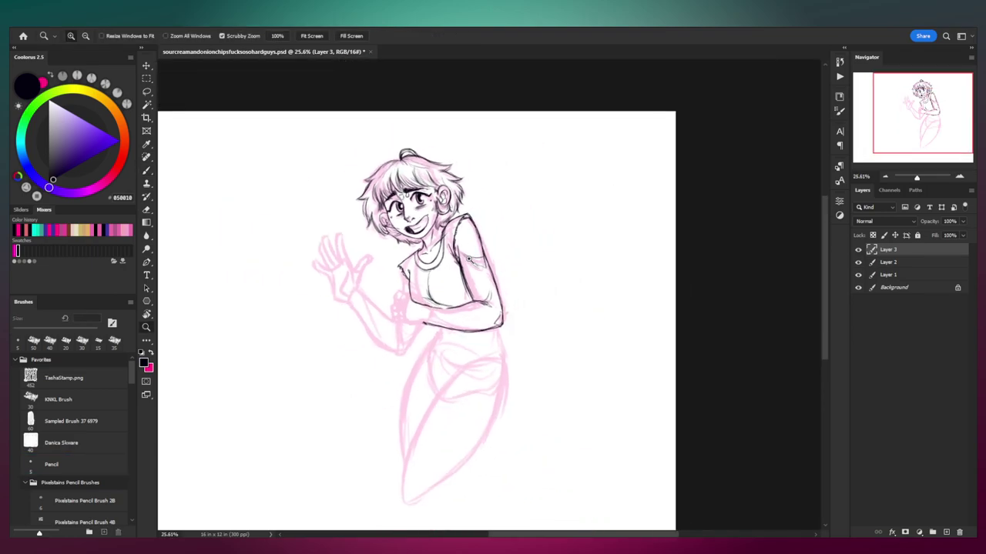
{"action": "mouse_move", "coordinate": [446, 338]}
{"action": "left_mouse_down"}
{"action": "mouse_move", "coordinate": [476, 327]}
{"action": "mouse_move", "coordinate": [473, 348]}
{"action": "mouse_move", "coordinate": [407, 313]}
{"action": "left_mouse_up"}
{"action": "left_click_drag", "start_coordinate": [429, 298], "coordinate": [464, 293]}
{"action": "key", "text": "b"}
{"action": "left_click_drag", "start_coordinate": [403, 267], "coordinate": [455, 302]}
{"action": "key", "text": "ctrl+z"}
{"action": "mouse_move", "coordinate": [407, 269]}
{"action": "left_mouse_down"}
{"action": "mouse_move", "coordinate": [445, 302]}
{"action": "mouse_move", "coordinate": [516, 298]}
{"action": "mouse_move", "coordinate": [559, 281]}
{"action": "left_mouse_up"}
{"action": "left_click_drag", "start_coordinate": [499, 297], "coordinate": [548, 285]}
{"action": "left_click_drag", "start_coordinate": [456, 301], "coordinate": [524, 295]}
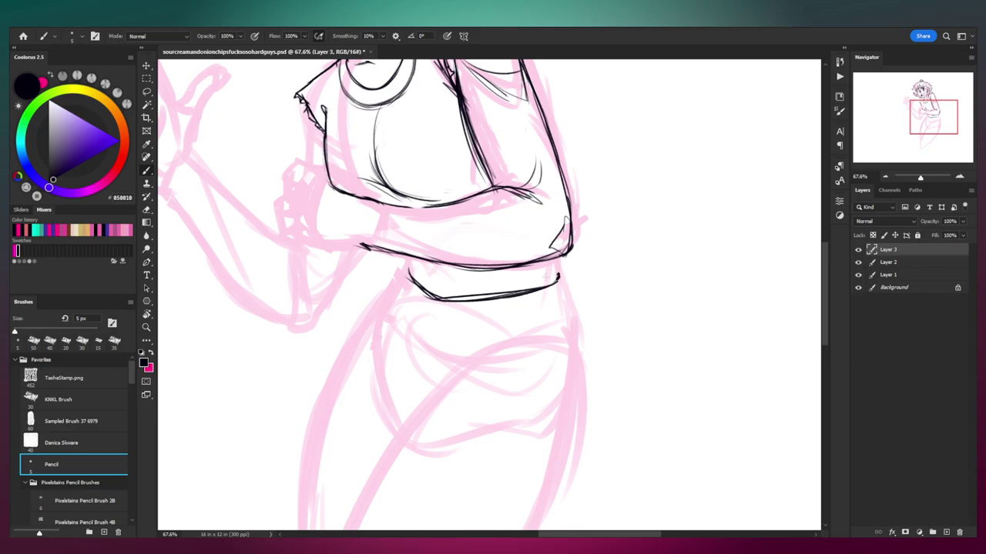
Step: Connect the hem's ends up to the forearm and add small fold lines inside the fabric
{"action": "key", "text": "e"}
{"action": "key", "text": "b"}
{"action": "mouse_move", "coordinate": [408, 266]}
{"action": "left_mouse_down"}
{"action": "mouse_move", "coordinate": [417, 277]}
{"action": "mouse_move", "coordinate": [395, 267]}
{"action": "mouse_move", "coordinate": [433, 294]}
{"action": "mouse_move", "coordinate": [522, 278]}
{"action": "left_mouse_up"}
{"action": "key", "text": "ctrl+z"}
{"action": "mouse_move", "coordinate": [528, 288]}
{"action": "left_mouse_down"}
{"action": "mouse_move", "coordinate": [562, 258]}
{"action": "mouse_move", "coordinate": [548, 288]}
{"action": "left_mouse_up"}
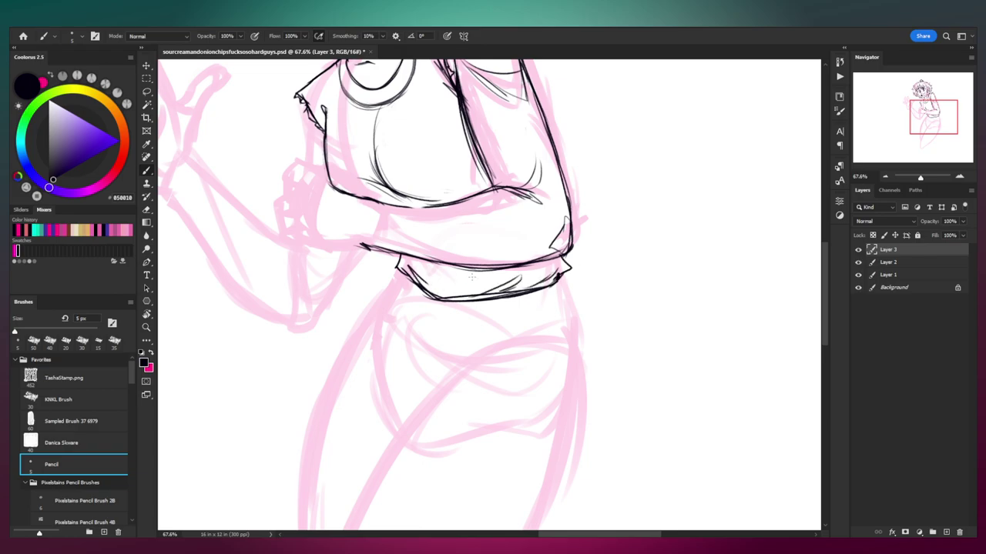
Step: Rework the small fold lines inside the shirt's hem and clean up the hem's end below the wrist
{"action": "left_click_drag", "start_coordinate": [432, 319], "coordinate": [393, 319]}
{"action": "left_click_drag", "start_coordinate": [443, 299], "coordinate": [479, 300]}
{"action": "key", "text": "ctrl+z"}
{"action": "key", "text": "e"}
{"action": "mouse_move", "coordinate": [395, 283]}
{"action": "left_mouse_down"}
{"action": "mouse_move", "coordinate": [426, 289]}
{"action": "mouse_move", "coordinate": [408, 290]}
{"action": "mouse_move", "coordinate": [452, 310]}
{"action": "mouse_move", "coordinate": [485, 301]}
{"action": "left_mouse_up"}
{"action": "key", "text": "b"}
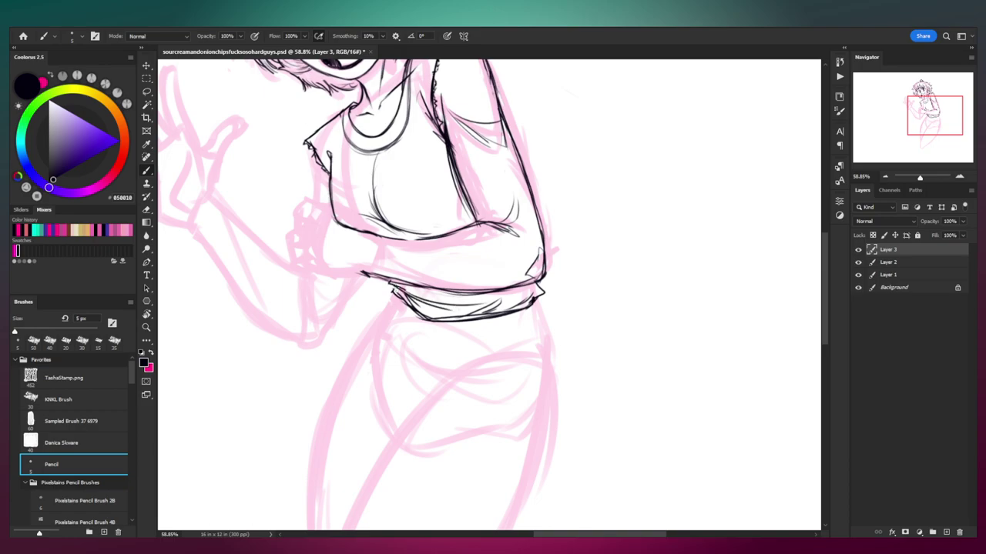
{"action": "key", "text": "z"}
{"action": "left_click_drag", "start_coordinate": [551, 128], "coordinate": [513, 207]}
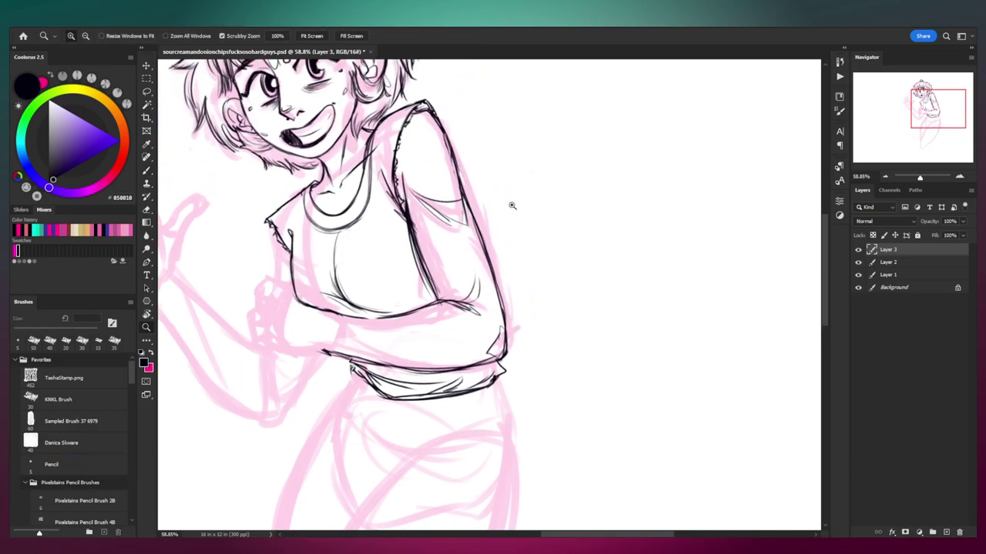
{"action": "key", "text": "b"}
{"action": "left_click_drag", "start_coordinate": [487, 173], "coordinate": [540, 391]}
{"action": "left_click_drag", "start_coordinate": [534, 336], "coordinate": [545, 384]}
{"action": "key", "text": "ctrl+z"}
{"action": "mouse_move", "coordinate": [533, 335]}
{"action": "left_mouse_down"}
{"action": "mouse_move", "coordinate": [560, 329]}
{"action": "mouse_move", "coordinate": [499, 308]}
{"action": "left_mouse_up"}
{"action": "key", "text": "z"}
{"action": "key", "text": "ctrl+z"}
{"action": "key", "text": "ctrl+z"}
Step: Add a new layer and draw a long curved Pencil guide line from the head through the torso past the legs
{"action": "left_click_drag", "start_coordinate": [527, 277], "coordinate": [573, 269]}
{"action": "left_click_drag", "start_coordinate": [500, 305], "coordinate": [462, 326]}
{"action": "left_click_drag", "start_coordinate": [533, 286], "coordinate": [479, 285]}
{"action": "left_click_drag", "start_coordinate": [499, 204], "coordinate": [506, 178]}
{"action": "key", "text": "ctrl+shift+n"}
{"action": "key", "text": "Return"}
{"action": "left_click", "coordinate": [51, 464]}
{"action": "left_click_drag", "start_coordinate": [407, 106], "coordinate": [462, 392]}
{"action": "key", "text": "ctrl+z"}
{"action": "left_click_drag", "start_coordinate": [431, 150], "coordinate": [378, 441]}
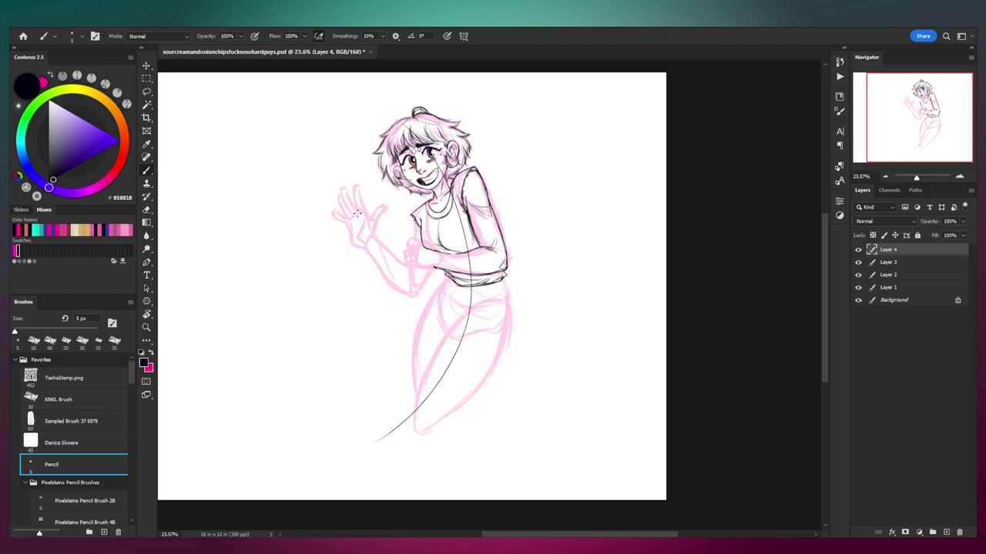
Step: Try sweeping guide curves across the arms and torso, undo them, and delete the new layer
{"action": "left_click_drag", "start_coordinate": [337, 237], "coordinate": [571, 222]}
{"action": "key", "text": "ctrl+z"}
{"action": "left_click_drag", "start_coordinate": [342, 189], "coordinate": [545, 254]}
{"action": "key", "text": "ctrl+z"}
{"action": "key", "text": "ctrl+z"}
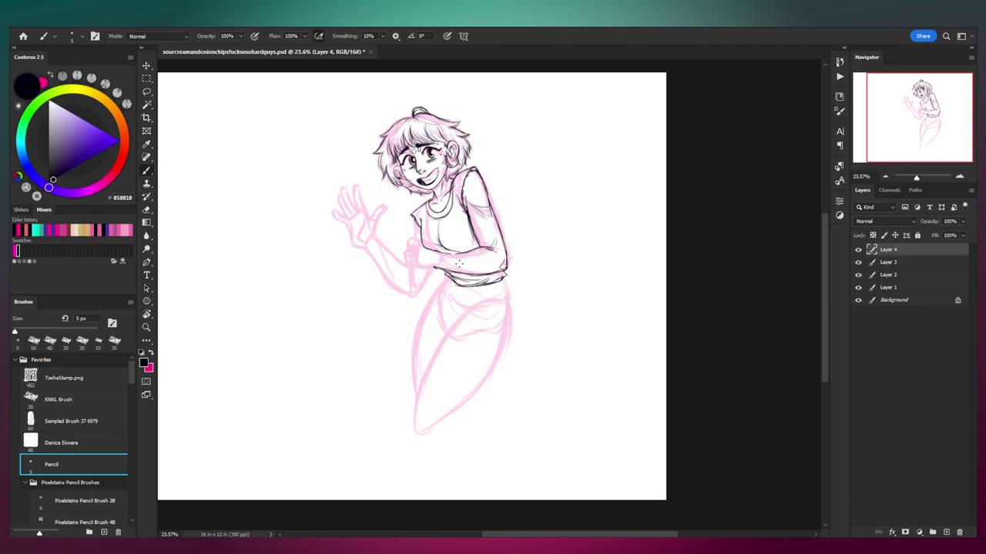
{"action": "key", "text": "Delete"}
Step: Draw a long flowing guide curve on Layer 3 from the neck down through the hips and past the legs
{"action": "left_click_drag", "start_coordinate": [387, 98], "coordinate": [431, 402]}
{"action": "key", "text": "ctrl+z"}
{"action": "mouse_move", "coordinate": [384, 102]}
{"action": "left_mouse_down"}
{"action": "mouse_move", "coordinate": [401, 404]}
{"action": "mouse_move", "coordinate": [369, 445]}
{"action": "left_mouse_up"}
{"action": "key", "text": "ctrl+z"}
{"action": "left_click_drag", "start_coordinate": [443, 185], "coordinate": [352, 447]}
Step: Draw a guide curve sweeping past the raised hand and across the waist, plus a short arc into the head
{"action": "left_click_drag", "start_coordinate": [365, 231], "coordinate": [562, 259]}
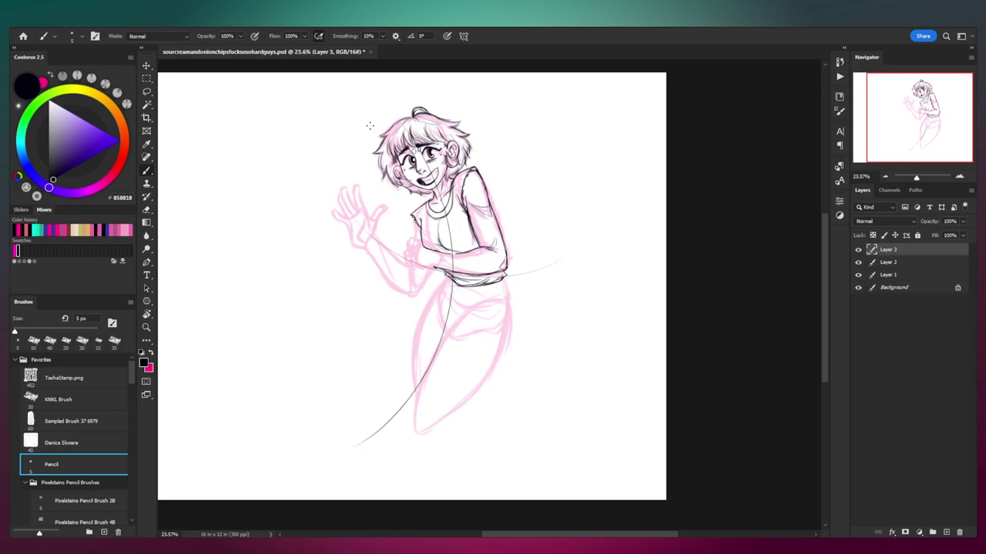
{"action": "key", "text": "ctrl+z"}
{"action": "left_click_drag", "start_coordinate": [341, 104], "coordinate": [462, 291]}
{"action": "key", "text": "ctrl+z"}
{"action": "left_click_drag", "start_coordinate": [350, 121], "coordinate": [570, 282]}
{"action": "key", "text": "ctrl+z"}
{"action": "mouse_move", "coordinate": [342, 122]}
{"action": "left_mouse_down"}
{"action": "mouse_move", "coordinate": [425, 268]}
{"action": "mouse_move", "coordinate": [570, 264]}
{"action": "left_mouse_up"}
{"action": "left_click_drag", "start_coordinate": [359, 88], "coordinate": [428, 181]}
{"action": "key", "text": "ctrl+z"}
{"action": "left_click_drag", "start_coordinate": [348, 89], "coordinate": [428, 198]}
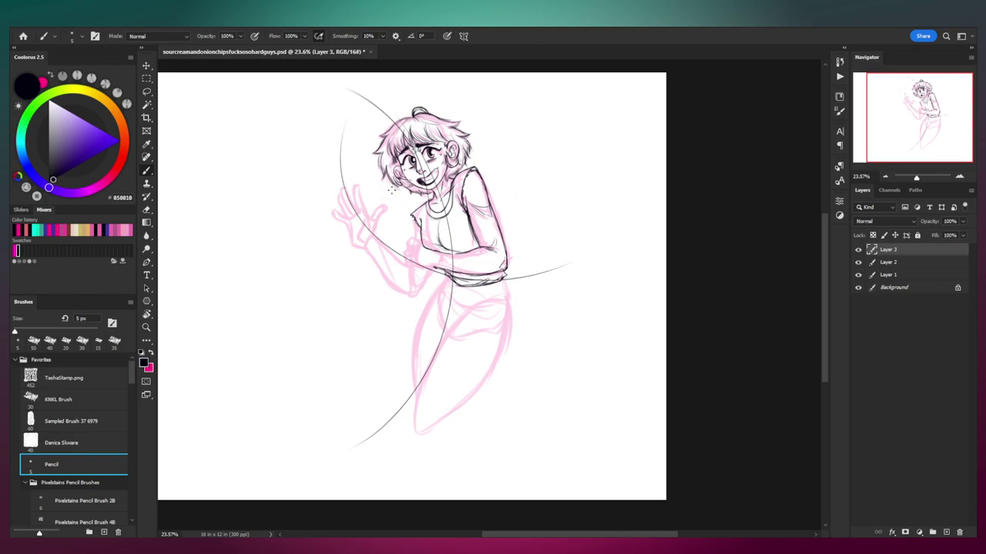
{"action": "left_click_drag", "start_coordinate": [364, 85], "coordinate": [341, 148]}
Step: Undo all the guide curves on Layer 3 and toggle the layer's visibility to check the inked lines
{"action": "key", "text": "Delete"}
{"action": "left_click", "coordinate": [858, 250]}
{"action": "left_click", "coordinate": [858, 249]}
{"action": "key", "text": "ctrl+z"}
{"action": "key", "text": "ctrl+z"}
{"action": "key", "text": "ctrl+z"}
{"action": "key", "text": "ctrl+z"}
{"action": "key", "text": "ctrl+z"}
{"action": "key", "text": "ctrl+z"}
{"action": "key", "text": "ctrl+z"}
{"action": "left_click", "coordinate": [856, 250]}
{"action": "left_click", "coordinate": [856, 249]}
Step: Ink the upper fingers of the folded arm's hand over the pink sketch
{"action": "key", "text": "z"}
{"action": "left_click_drag", "start_coordinate": [470, 233], "coordinate": [550, 242]}
{"action": "left_click_drag", "start_coordinate": [378, 278], "coordinate": [547, 284]}
{"action": "key", "text": "b"}
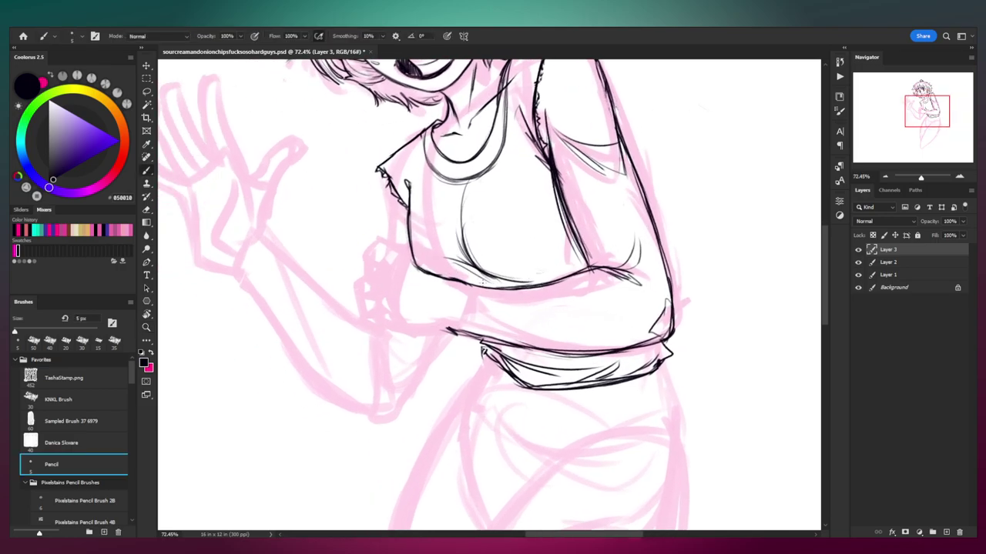
{"action": "left_click_drag", "start_coordinate": [379, 241], "coordinate": [413, 246]}
{"action": "left_click_drag", "start_coordinate": [376, 255], "coordinate": [398, 265]}
{"action": "key", "text": "ctrl+z"}
{"action": "key", "text": "ctrl+z"}
{"action": "left_click_drag", "start_coordinate": [386, 267], "coordinate": [361, 273]}
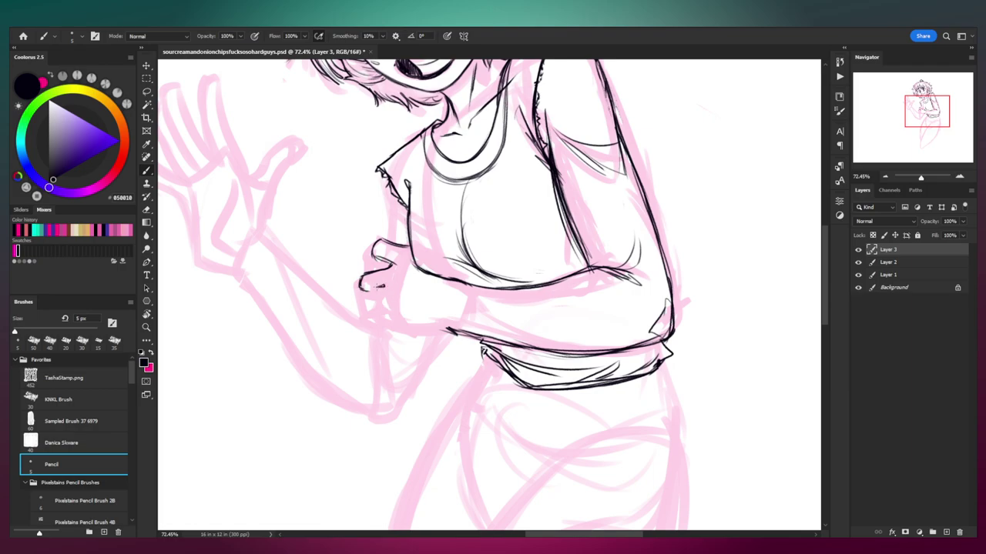
Step: Ink the remaining fingers of the folded hand and the wrist's lower edge running into the forearm
{"action": "mouse_move", "coordinate": [380, 286]}
{"action": "left_mouse_down"}
{"action": "mouse_move", "coordinate": [360, 292]}
{"action": "mouse_move", "coordinate": [400, 327]}
{"action": "left_mouse_up"}
{"action": "key", "text": "ctrl+z"}
{"action": "left_click_drag", "start_coordinate": [386, 324], "coordinate": [454, 330]}
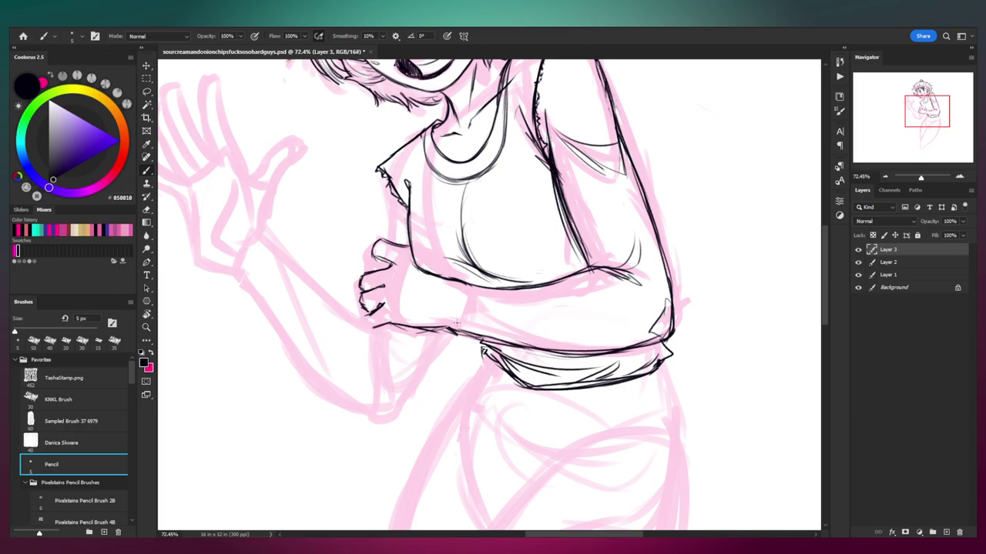
{"action": "key", "text": "e"}
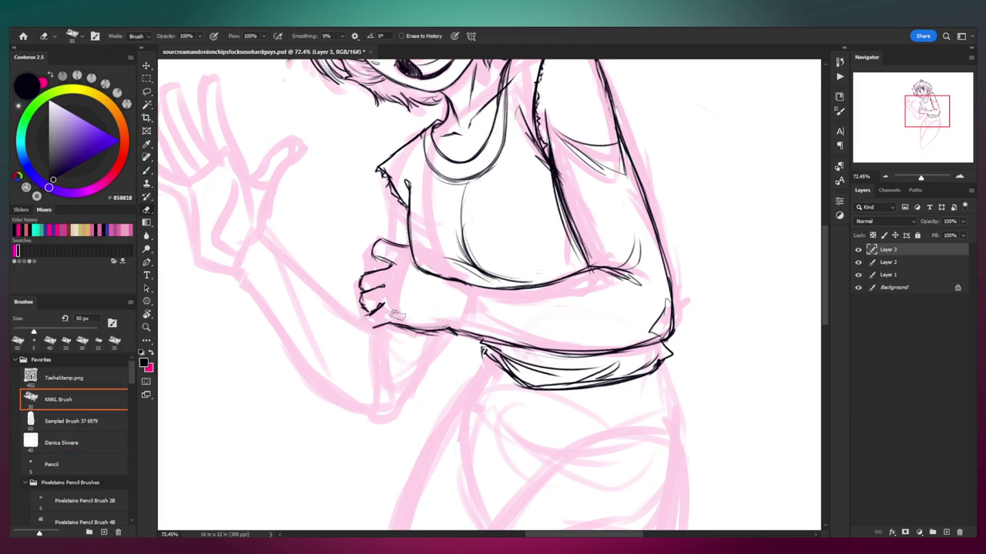
{"action": "key", "text": "b"}
{"action": "left_click_drag", "start_coordinate": [390, 323], "coordinate": [436, 330]}
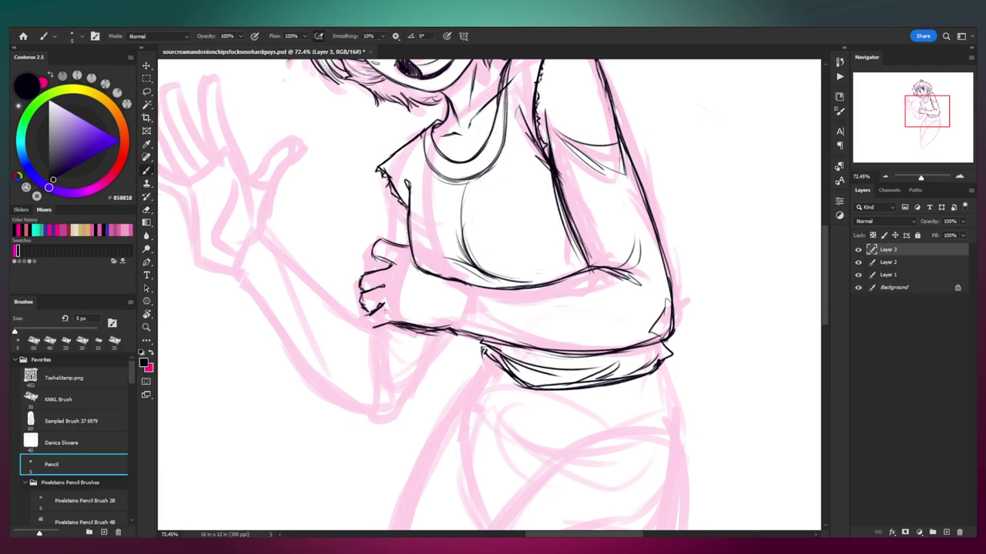
{"action": "key", "text": "ctrl+z"}
Step: Clean up the lowest finger and redraw the wrist's lower edge so it joins the forearm line
{"action": "key", "text": "e"}
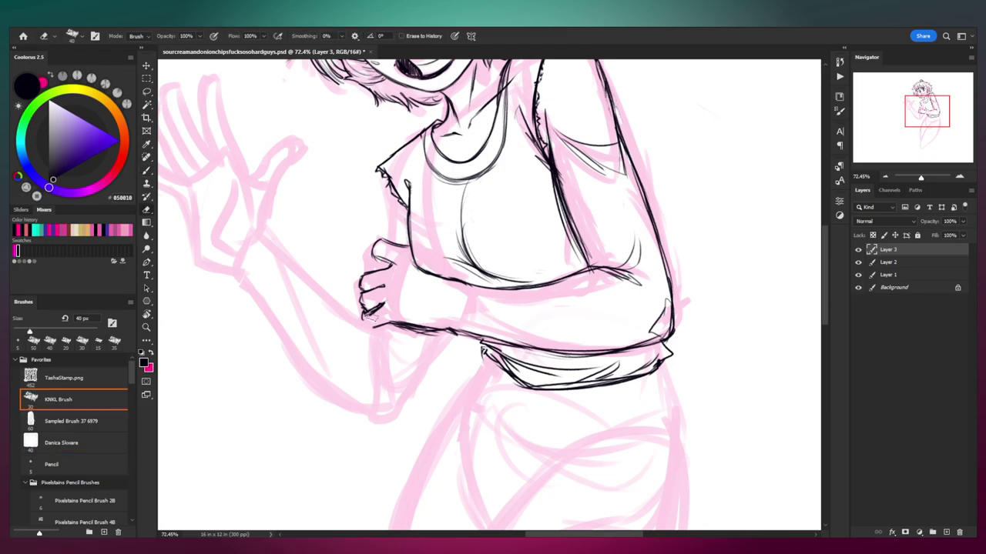
{"action": "key", "text": "b"}
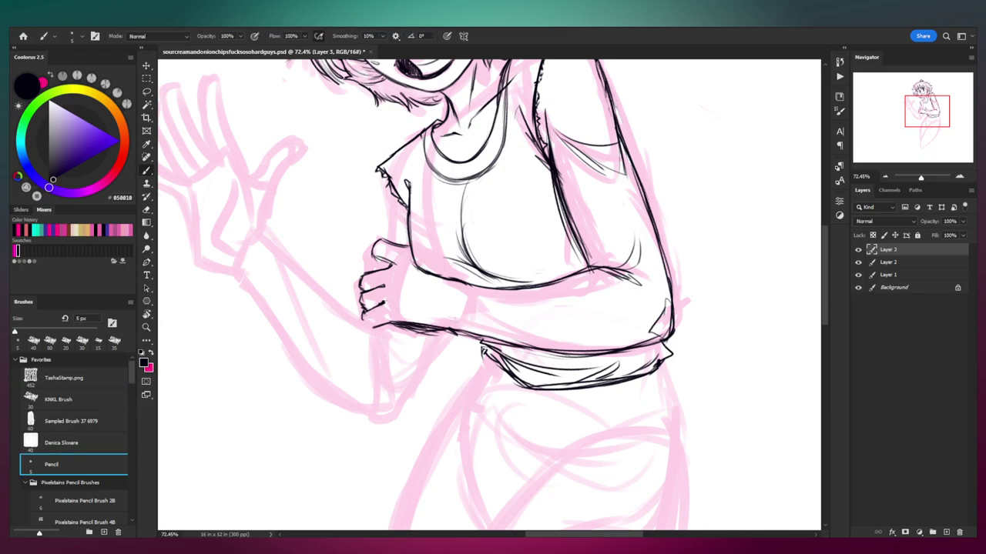
{"action": "left_click_drag", "start_coordinate": [408, 325], "coordinate": [443, 333]}
{"action": "key", "text": "e"}
{"action": "key", "text": "b"}
{"action": "left_click_drag", "start_coordinate": [412, 329], "coordinate": [464, 331]}
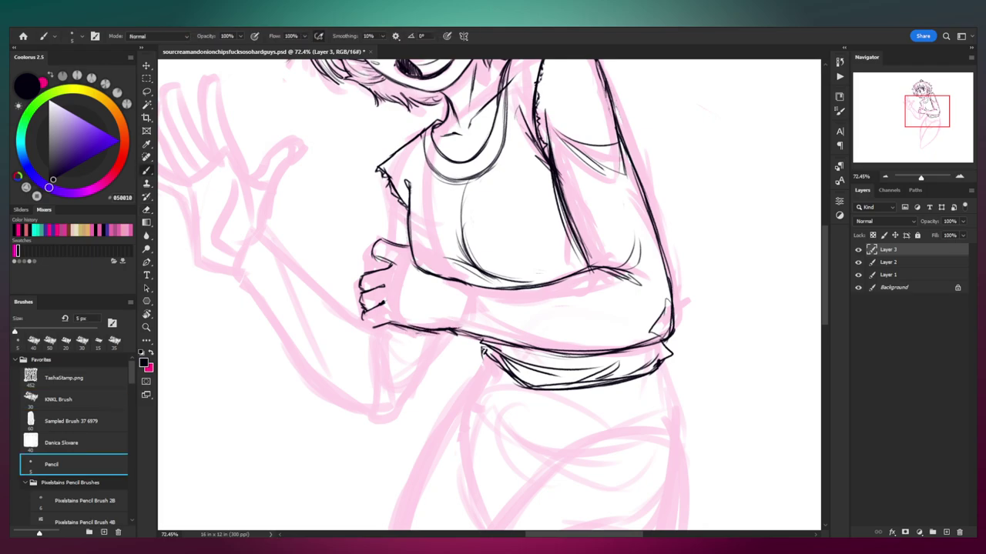
{"action": "key", "text": "e"}
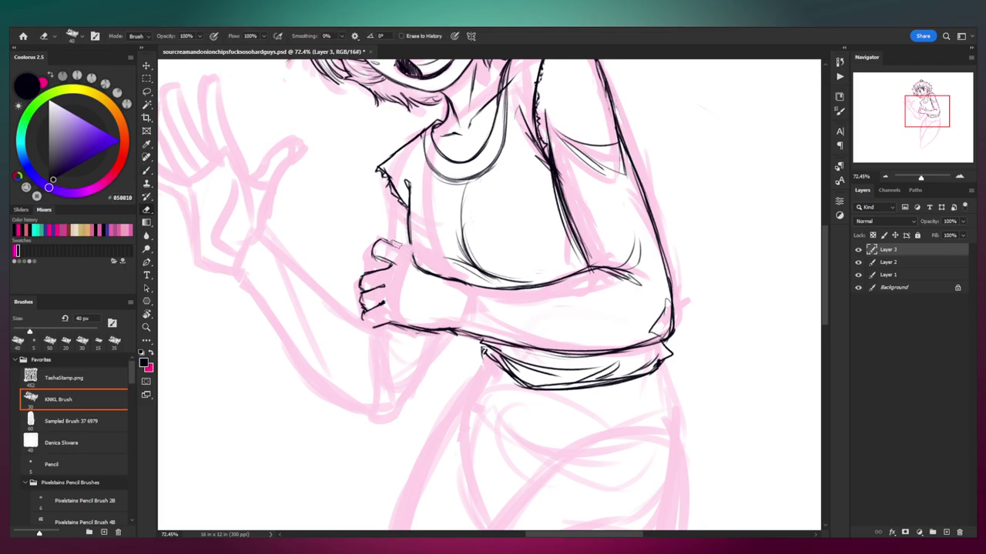
Step: Replace the rounded top finger with a flatter line into the wrist and ink the fingers' bent outer contour
{"action": "mouse_move", "coordinate": [382, 236]}
{"action": "left_mouse_down"}
{"action": "mouse_move", "coordinate": [378, 257]}
{"action": "mouse_move", "coordinate": [389, 261]}
{"action": "mouse_move", "coordinate": [374, 266]}
{"action": "mouse_move", "coordinate": [416, 257]}
{"action": "left_mouse_up"}
{"action": "key", "text": "b"}
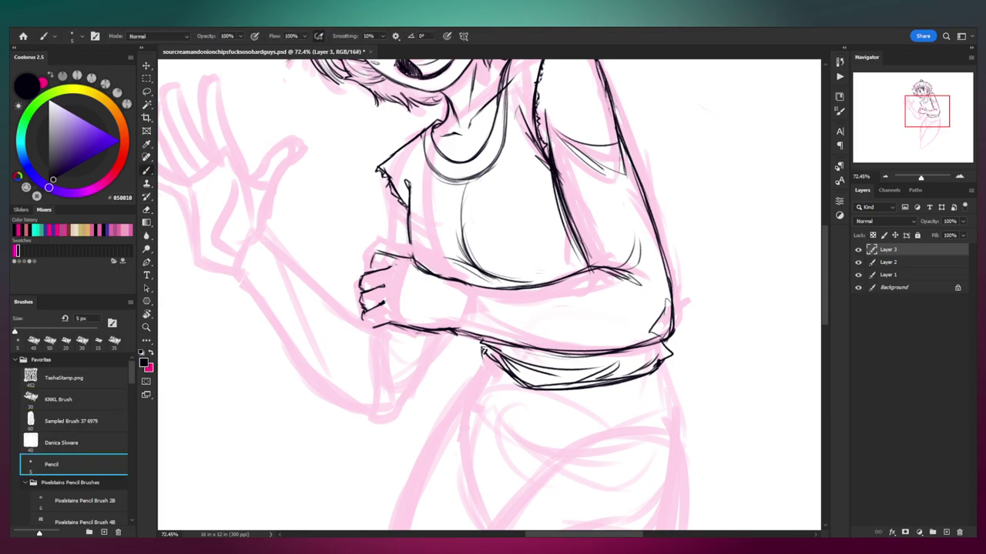
{"action": "key", "text": "e"}
{"action": "key", "text": "b"}
{"action": "left_click_drag", "start_coordinate": [361, 276], "coordinate": [351, 307]}
Step: Erase the overlapping inner finger lines and add fingertip details and small knuckle marks on the folded hand
{"action": "key", "text": "e"}
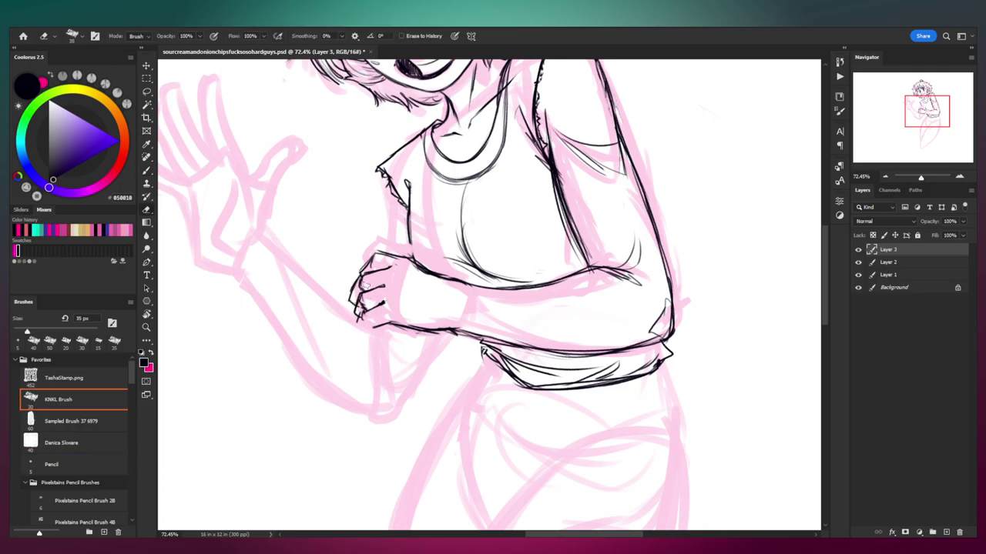
{"action": "left_click_drag", "start_coordinate": [366, 287], "coordinate": [367, 273]}
{"action": "key", "text": "b"}
{"action": "key", "text": "e"}
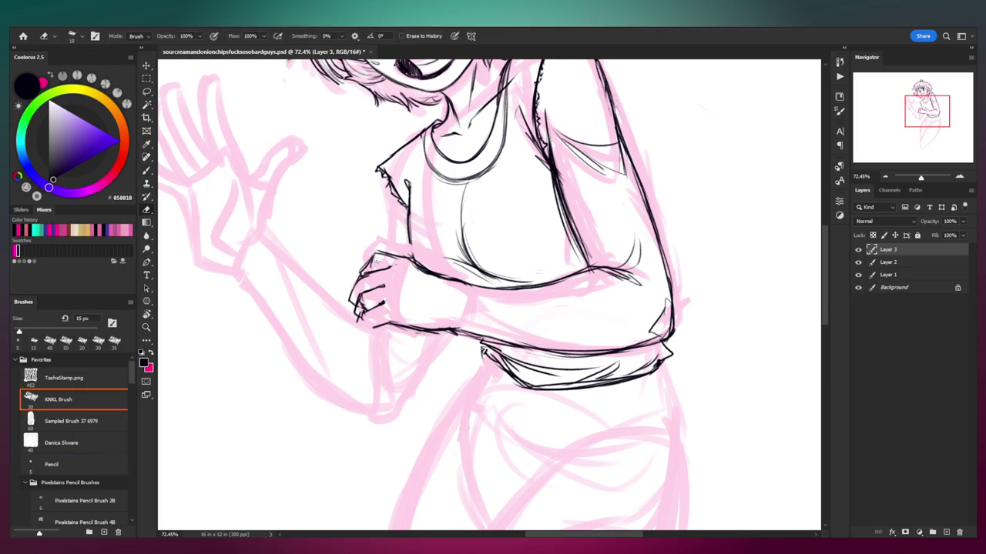
{"action": "key", "text": "b"}
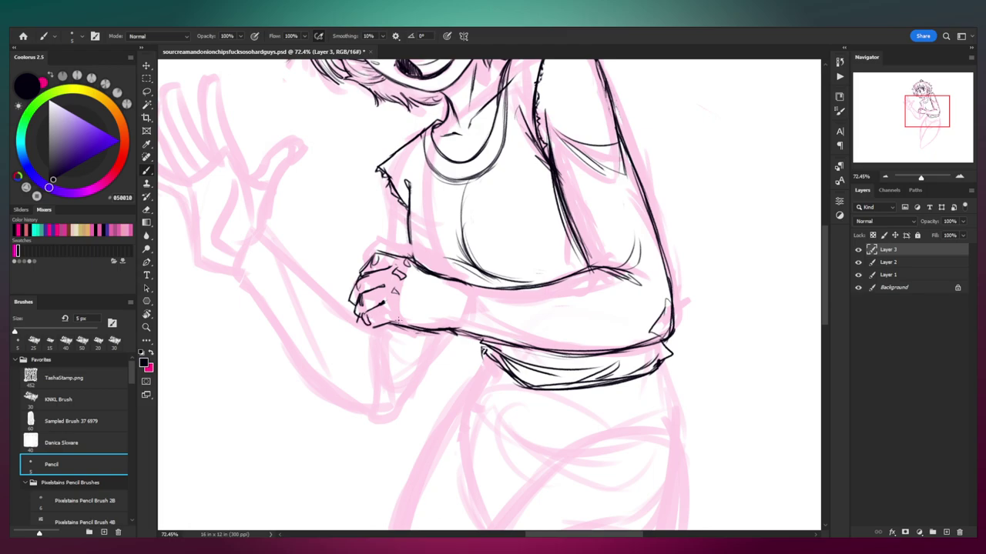
Step: Add a small angular mark at the upper edge of the folded arm's wrist
{"action": "key", "text": "ctrl+space"}
{"action": "left_click_drag", "start_coordinate": [432, 318], "coordinate": [369, 318]}
{"action": "left_click_drag", "start_coordinate": [493, 293], "coordinate": [570, 292]}
{"action": "mouse_move", "coordinate": [384, 321]}
{"action": "left_mouse_down"}
{"action": "mouse_move", "coordinate": [309, 333]}
{"action": "mouse_move", "coordinate": [375, 299]}
{"action": "mouse_move", "coordinate": [390, 338]}
{"action": "left_mouse_up"}
{"action": "key", "text": "ctrl+space"}
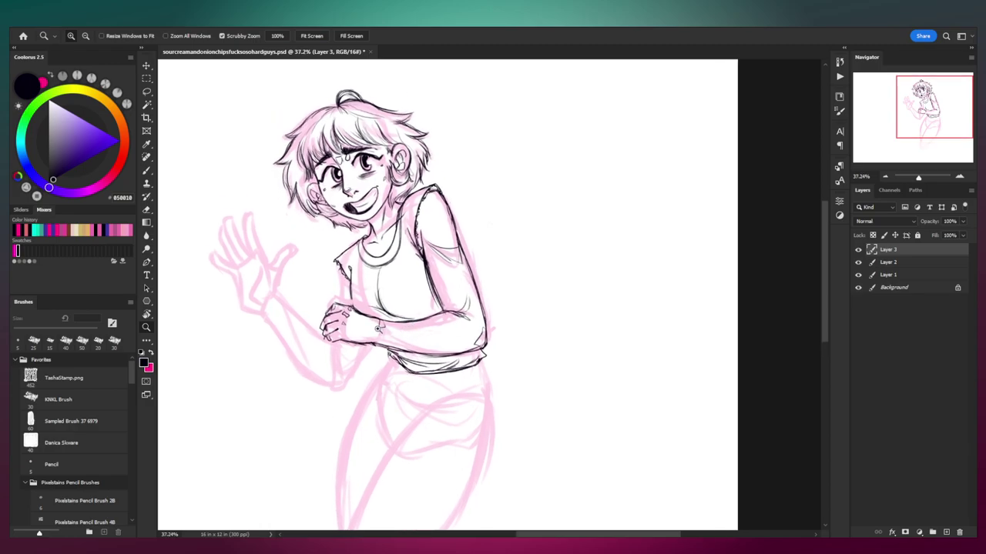
{"action": "scroll", "coordinate": [397, 333], "scroll_direction": "down", "scroll_amount": 1}
{"action": "scroll", "coordinate": [391, 300], "scroll_direction": "up", "scroll_amount": 3}
{"action": "key", "text": "b"}
{"action": "key", "text": "shift+b"}
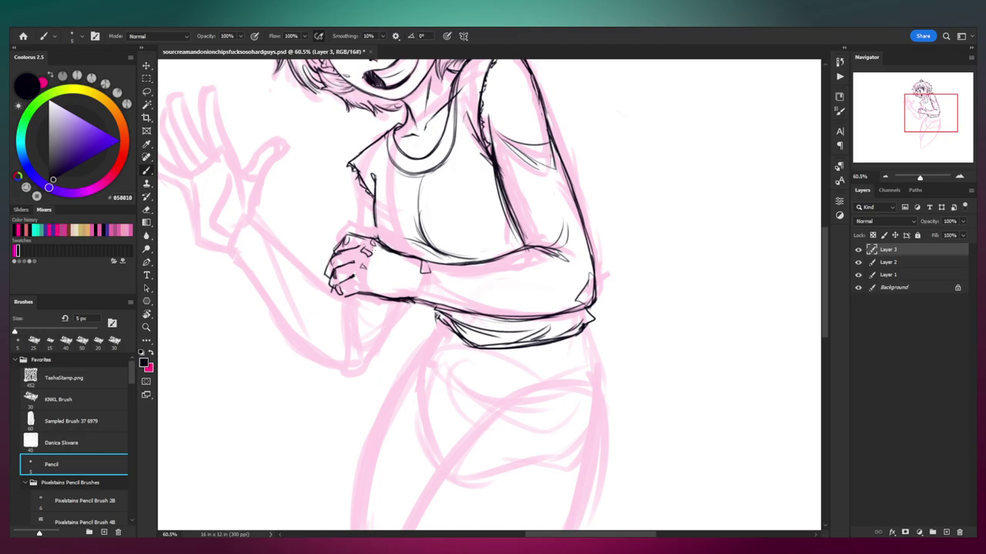
Step: Lasso the knuckle marks on the folded hand, adjust their position slightly, and deselect
{"action": "key", "text": "l"}
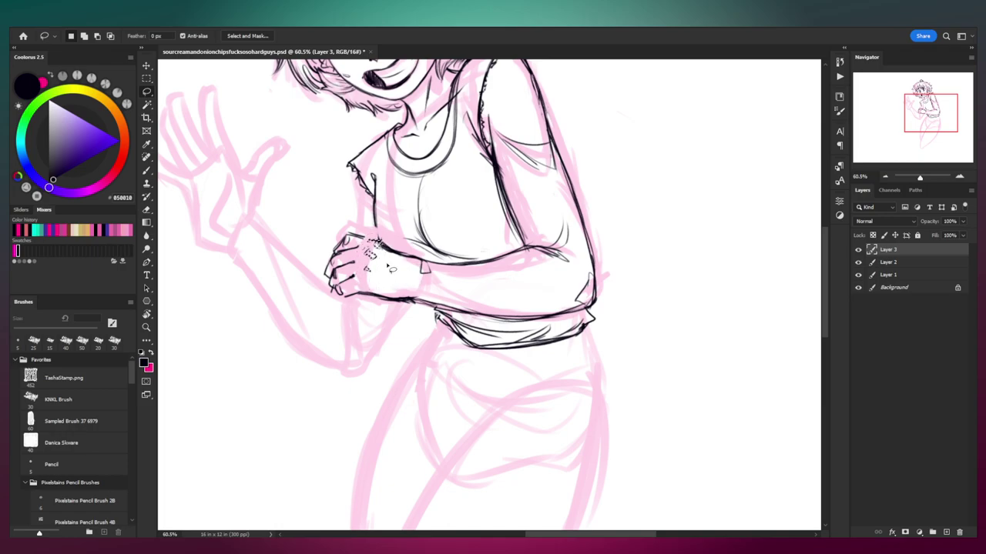
{"action": "mouse_move", "coordinate": [368, 237]}
{"action": "left_mouse_down"}
{"action": "mouse_move", "coordinate": [364, 294]}
{"action": "mouse_move", "coordinate": [320, 247]}
{"action": "mouse_move", "coordinate": [360, 233]}
{"action": "left_mouse_up"}
{"action": "left_click_drag", "start_coordinate": [349, 272], "coordinate": [284, 297]}
{"action": "key", "text": "ctrl+d"}
Step: Flip the canvas horizontally to examine the whole figure mirrored, and flip it back
{"action": "key", "text": "z"}
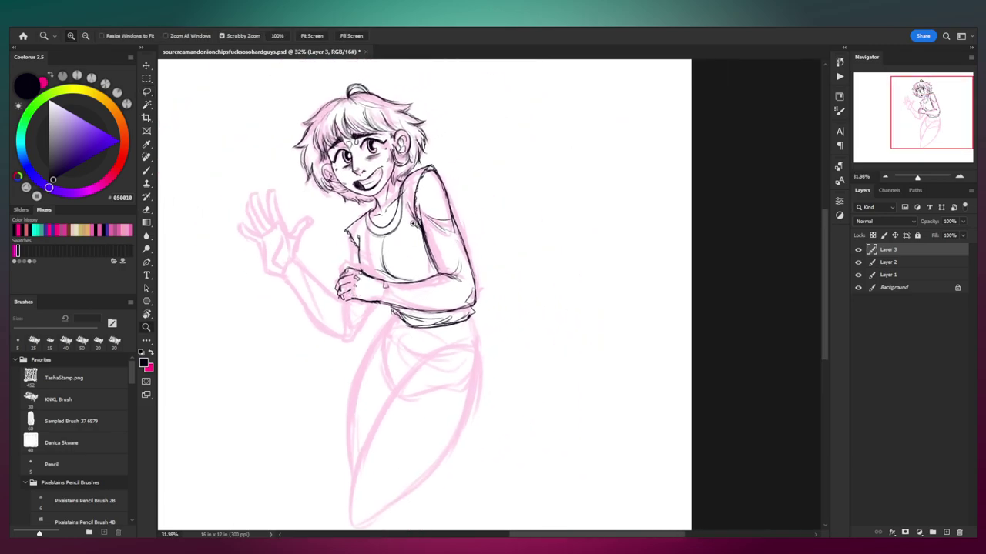
{"action": "key", "text": "ctrl+f"}
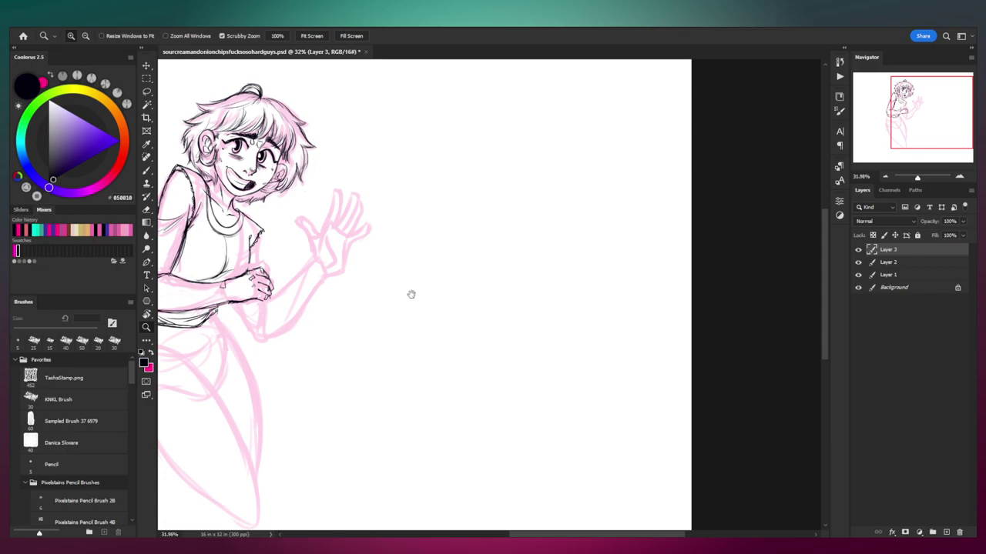
{"action": "left_click_drag", "start_coordinate": [411, 294], "coordinate": [533, 269]}
{"action": "left_click_drag", "start_coordinate": [383, 232], "coordinate": [467, 264]}
{"action": "key", "text": "ctrl+f"}
Step: Erase the small fingertip lines around the lowest fingers of the folded hand
{"action": "left_click_drag", "start_coordinate": [534, 263], "coordinate": [558, 259]}
{"action": "left_click_drag", "start_coordinate": [521, 255], "coordinate": [428, 271]}
{"action": "mouse_move", "coordinate": [428, 272]}
{"action": "left_mouse_down"}
{"action": "mouse_move", "coordinate": [440, 271]}
{"action": "mouse_move", "coordinate": [399, 286]}
{"action": "mouse_move", "coordinate": [439, 283]}
{"action": "mouse_move", "coordinate": [399, 306]}
{"action": "mouse_move", "coordinate": [406, 311]}
{"action": "mouse_move", "coordinate": [437, 283]}
{"action": "left_mouse_up"}
{"action": "key", "text": "e"}
{"action": "key", "text": "b"}
{"action": "key", "text": "e"}
{"action": "key", "text": "b"}
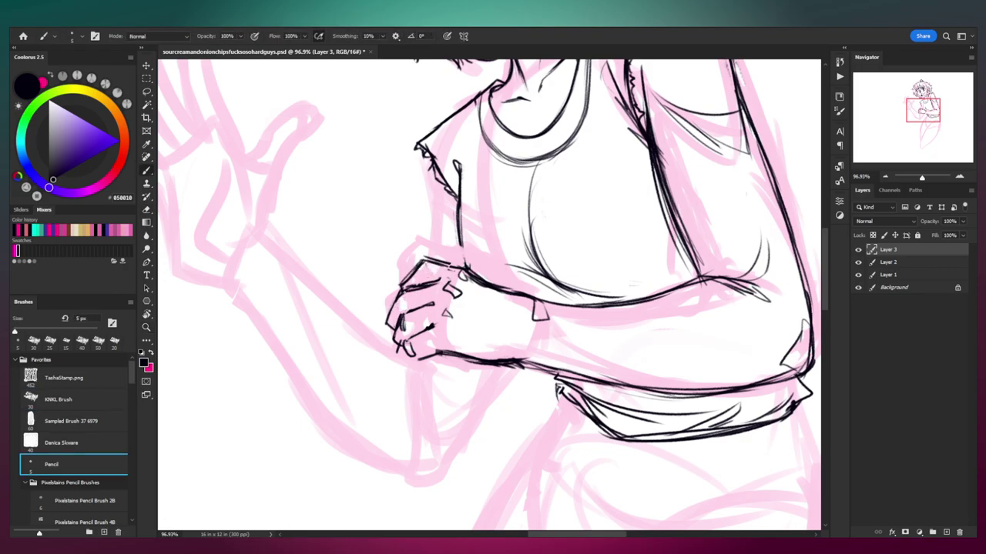
{"action": "key", "text": "comma"}
{"action": "key", "text": "comma"}
{"action": "key", "text": "comma"}
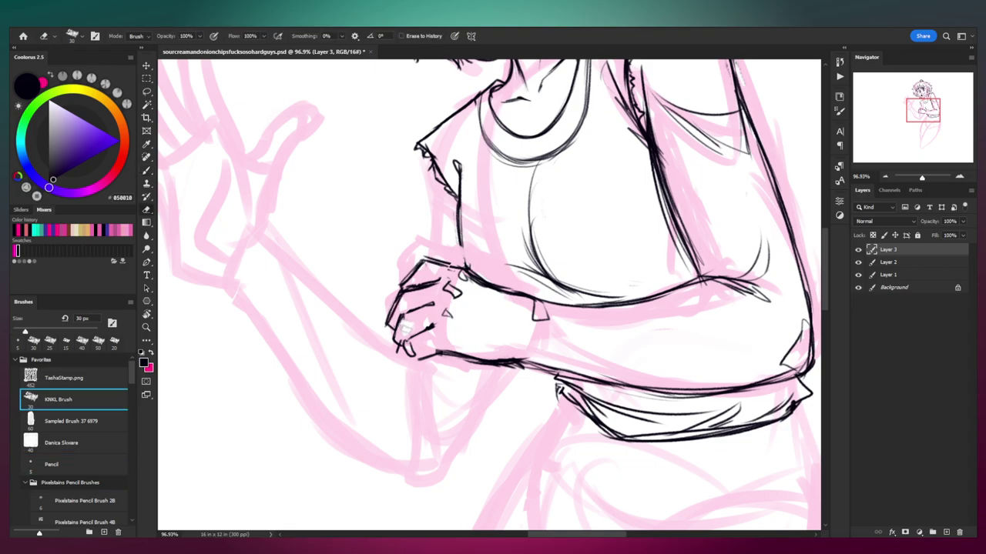
{"action": "key", "text": "period"}
{"action": "key", "text": "period"}
{"action": "key", "text": "period"}
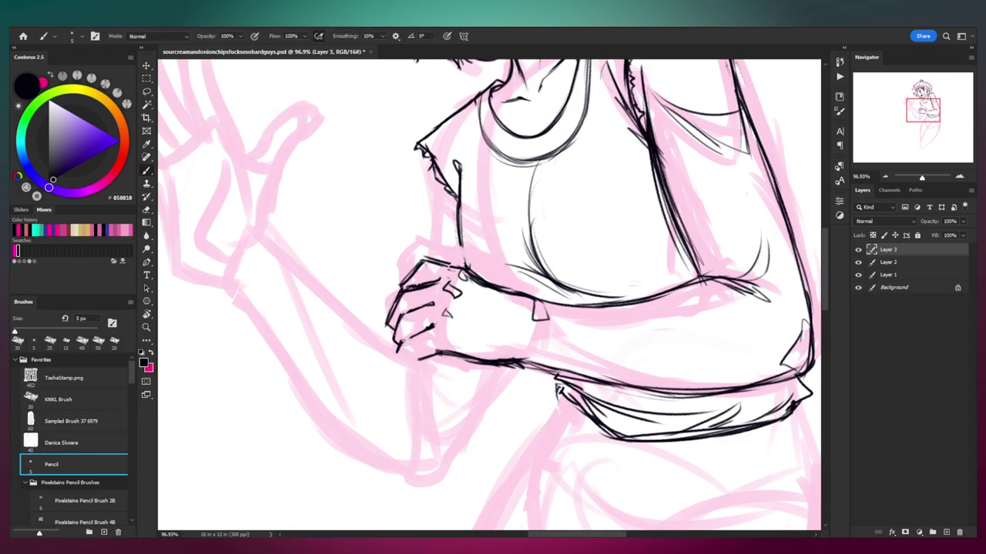
{"action": "mouse_move", "coordinate": [405, 308]}
{"action": "left_mouse_down"}
{"action": "mouse_move", "coordinate": [394, 340]}
{"action": "mouse_move", "coordinate": [393, 329]}
{"action": "left_mouse_up"}
{"action": "key", "text": "e"}
{"action": "mouse_move", "coordinate": [402, 317]}
{"action": "left_mouse_down"}
{"action": "mouse_move", "coordinate": [395, 338]}
{"action": "mouse_move", "coordinate": [386, 330]}
{"action": "left_mouse_up"}
{"action": "key", "text": "b"}
{"action": "key", "text": "ctrl+z"}
{"action": "key", "text": "ctrl+z"}
Step: Erase and redraw the outer contour of the folded hand's fingers with angular, bent knuckles
{"action": "key", "text": "e"}
{"action": "key", "text": "b"}
{"action": "key", "text": "e"}
{"action": "left_click_drag", "start_coordinate": [400, 295], "coordinate": [386, 324]}
{"action": "key", "text": "b"}
{"action": "left_click_drag", "start_coordinate": [405, 291], "coordinate": [390, 328]}
{"action": "mouse_move", "coordinate": [404, 298]}
{"action": "left_mouse_down"}
{"action": "mouse_move", "coordinate": [382, 341]}
{"action": "mouse_move", "coordinate": [432, 338]}
{"action": "left_mouse_up"}
{"action": "key", "text": "e"}
{"action": "key", "text": "b"}
Step: Refine the lines between the folded hand's fingers and join the top finger's line to the wrist
{"action": "key", "text": "z"}
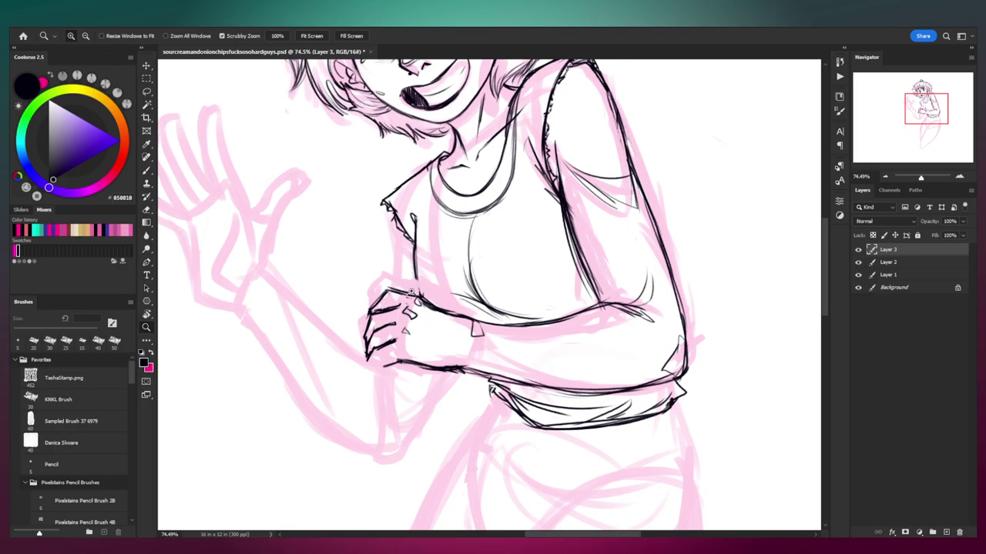
{"action": "mouse_move", "coordinate": [412, 291]}
{"action": "left_mouse_down"}
{"action": "mouse_move", "coordinate": [423, 290]}
{"action": "mouse_move", "coordinate": [378, 336]}
{"action": "mouse_move", "coordinate": [398, 334]}
{"action": "mouse_move", "coordinate": [400, 354]}
{"action": "left_mouse_up"}
{"action": "key", "text": "e"}
{"action": "key", "text": "b"}
{"action": "key", "text": "e"}
{"action": "key", "text": "b"}
{"action": "key", "text": "e"}
{"action": "key", "text": "b"}
{"action": "key", "text": "e"}
{"action": "key", "text": "b"}
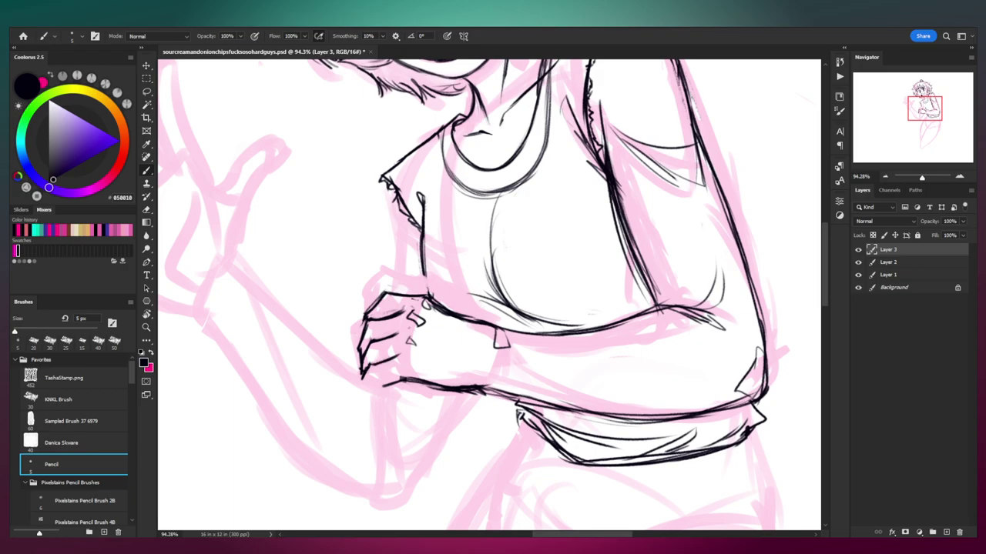
Step: Redraw the folded hand's lower edge beneath the fingers so it curves smoothly into the wrist
{"action": "key", "text": "z"}
{"action": "scroll", "coordinate": [412, 266], "scroll_direction": "down", "scroll_amount": 5}
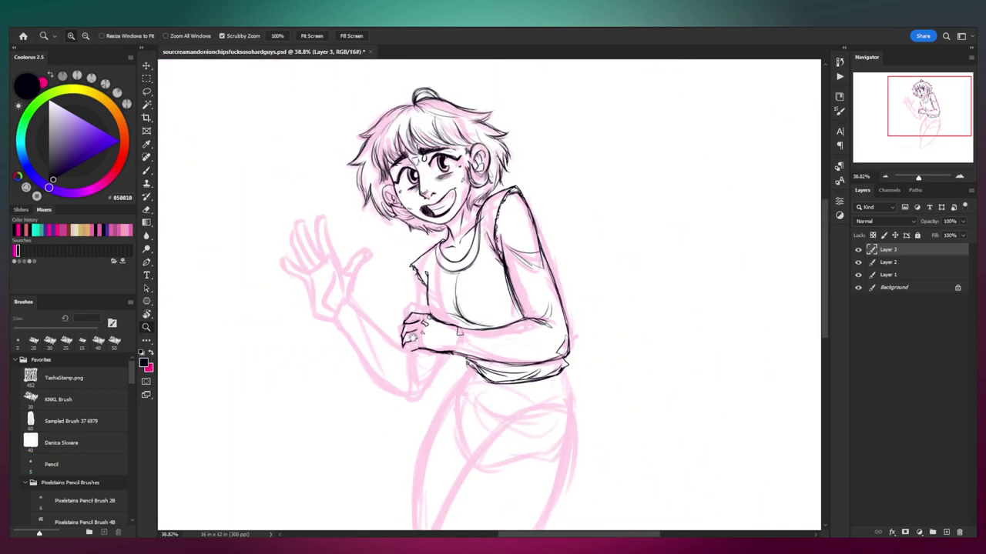
{"action": "left_click_drag", "start_coordinate": [387, 306], "coordinate": [450, 312]}
{"action": "mouse_move", "coordinate": [391, 385]}
{"action": "left_mouse_down"}
{"action": "mouse_move", "coordinate": [398, 284]}
{"action": "mouse_move", "coordinate": [390, 380]}
{"action": "left_mouse_up"}
{"action": "key", "text": "b"}
{"action": "left_click_drag", "start_coordinate": [385, 336], "coordinate": [407, 330]}
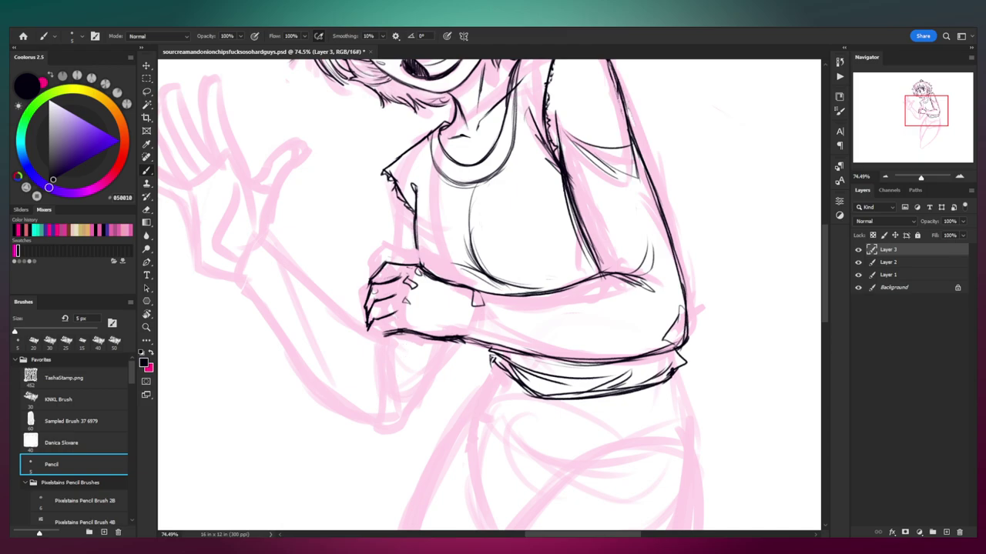
{"action": "key", "text": "z"}
{"action": "left_click_drag", "start_coordinate": [385, 292], "coordinate": [407, 287]}
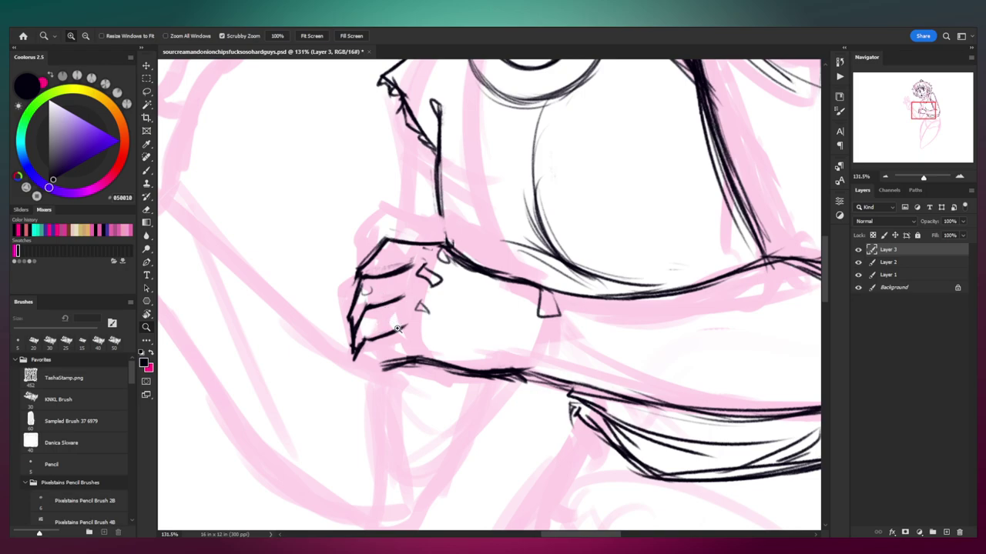
{"action": "left_click_drag", "start_coordinate": [389, 339], "coordinate": [361, 339]}
{"action": "left_click_drag", "start_coordinate": [462, 349], "coordinate": [529, 317]}
{"action": "mouse_move", "coordinate": [401, 298]}
{"action": "left_mouse_down"}
{"action": "mouse_move", "coordinate": [381, 300]}
{"action": "mouse_move", "coordinate": [383, 344]}
{"action": "mouse_move", "coordinate": [370, 357]}
{"action": "left_mouse_up"}
{"action": "left_click", "coordinate": [391, 301]}
{"action": "key", "text": "b"}
{"action": "mouse_move", "coordinate": [386, 290]}
{"action": "left_mouse_down"}
{"action": "mouse_move", "coordinate": [415, 285]}
{"action": "mouse_move", "coordinate": [370, 319]}
{"action": "mouse_move", "coordinate": [410, 296]}
{"action": "mouse_move", "coordinate": [379, 337]}
{"action": "mouse_move", "coordinate": [381, 308]}
{"action": "mouse_move", "coordinate": [374, 336]}
{"action": "mouse_move", "coordinate": [422, 296]}
{"action": "mouse_move", "coordinate": [449, 293]}
{"action": "left_mouse_up"}
{"action": "key", "text": "ctrl+z"}
{"action": "key", "text": "ctrl+z"}
{"action": "key", "text": "z"}
{"action": "key", "text": "ctrl+z"}
Step: Merge Layer 3 down into Layer 2 and erase the leftover lines around the folded arm's wrist with a larger eraser
{"action": "key", "text": "ctrl+e"}
{"action": "key", "text": "e"}
{"action": "key", "text": "bracketright"}
{"action": "key", "text": "bracketright"}
{"action": "key", "text": "bracketright"}
{"action": "left_click_drag", "start_coordinate": [389, 339], "coordinate": [437, 350]}
Step: Draw a curved line across the folded arm's wrist as the hand-side edge of the wristband
{"action": "key", "text": "b"}
{"action": "left_click_drag", "start_coordinate": [393, 295], "coordinate": [455, 291]}
{"action": "mouse_move", "coordinate": [380, 291]}
{"action": "left_mouse_down"}
{"action": "mouse_move", "coordinate": [386, 305]}
{"action": "mouse_move", "coordinate": [397, 297]}
{"action": "left_mouse_up"}
{"action": "key", "text": "e"}
{"action": "left_click_drag", "start_coordinate": [388, 336], "coordinate": [387, 343]}
{"action": "mouse_move", "coordinate": [399, 297]}
{"action": "left_mouse_down"}
{"action": "mouse_move", "coordinate": [434, 295]}
{"action": "mouse_move", "coordinate": [415, 297]}
{"action": "left_mouse_up"}
{"action": "mouse_move", "coordinate": [391, 339]}
{"action": "left_mouse_down"}
{"action": "mouse_move", "coordinate": [423, 344]}
{"action": "mouse_move", "coordinate": [404, 347]}
{"action": "left_mouse_up"}
{"action": "key", "text": "b"}
{"action": "left_click_drag", "start_coordinate": [381, 290], "coordinate": [378, 338]}
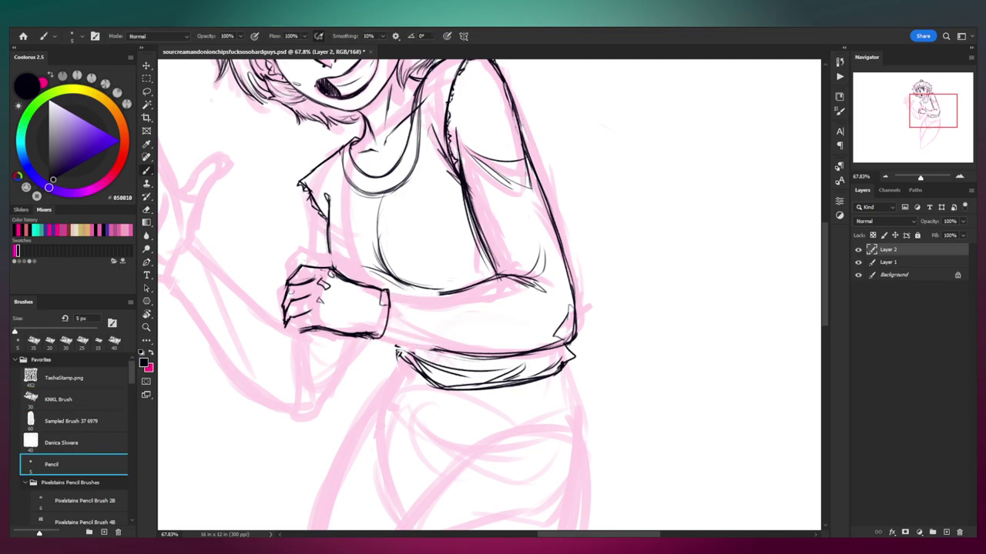
Step: Draw the wristband's upper, lower and elbow-side edges around the forearm and add a parallel inner line at each end
{"action": "mouse_move", "coordinate": [381, 287]}
{"action": "left_mouse_down"}
{"action": "mouse_move", "coordinate": [439, 291]}
{"action": "mouse_move", "coordinate": [436, 344]}
{"action": "left_mouse_up"}
{"action": "left_click_drag", "start_coordinate": [373, 344], "coordinate": [420, 348]}
{"action": "left_click_drag", "start_coordinate": [439, 290], "coordinate": [421, 354]}
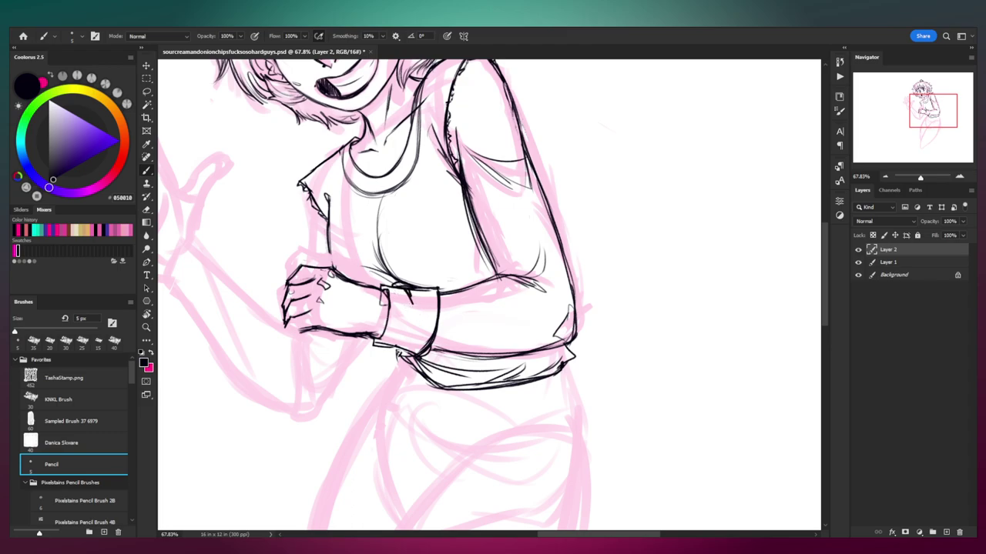
{"action": "left_click_drag", "start_coordinate": [398, 297], "coordinate": [382, 343]}
{"action": "mouse_move", "coordinate": [432, 299]}
{"action": "left_mouse_down"}
{"action": "mouse_move", "coordinate": [423, 346]}
{"action": "mouse_move", "coordinate": [407, 354]}
{"action": "left_mouse_up"}
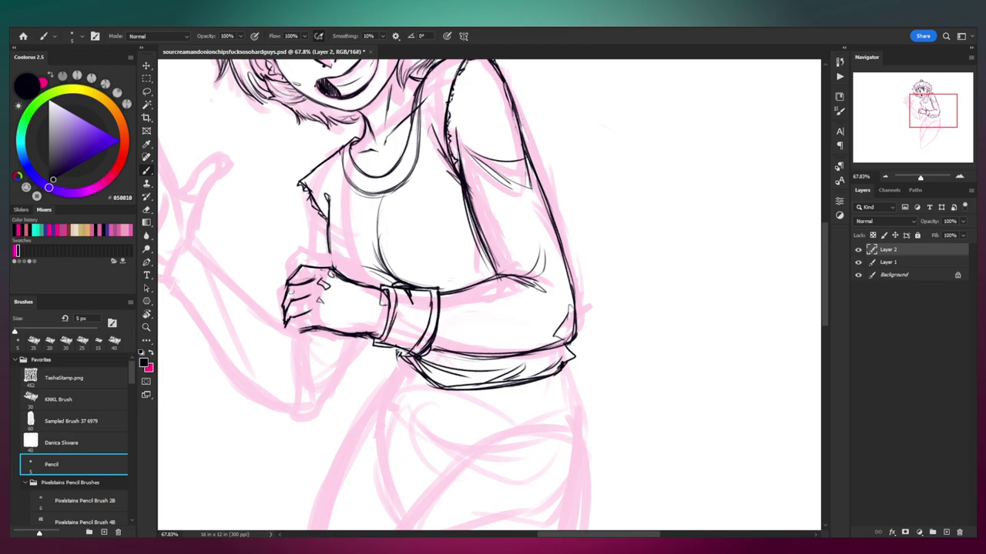
Step: Clean up the wristband's overlapping lines with a smaller eraser and thicken its two curved bands
{"action": "key", "text": "e"}
{"action": "key", "text": "bracketleft"}
{"action": "key", "text": "bracketleft"}
{"action": "mouse_move", "coordinate": [396, 282]}
{"action": "left_mouse_down"}
{"action": "mouse_move", "coordinate": [419, 289]}
{"action": "mouse_move", "coordinate": [385, 299]}
{"action": "mouse_move", "coordinate": [389, 328]}
{"action": "left_mouse_up"}
{"action": "key", "text": "b"}
{"action": "key", "text": "e"}
{"action": "key", "text": "b"}
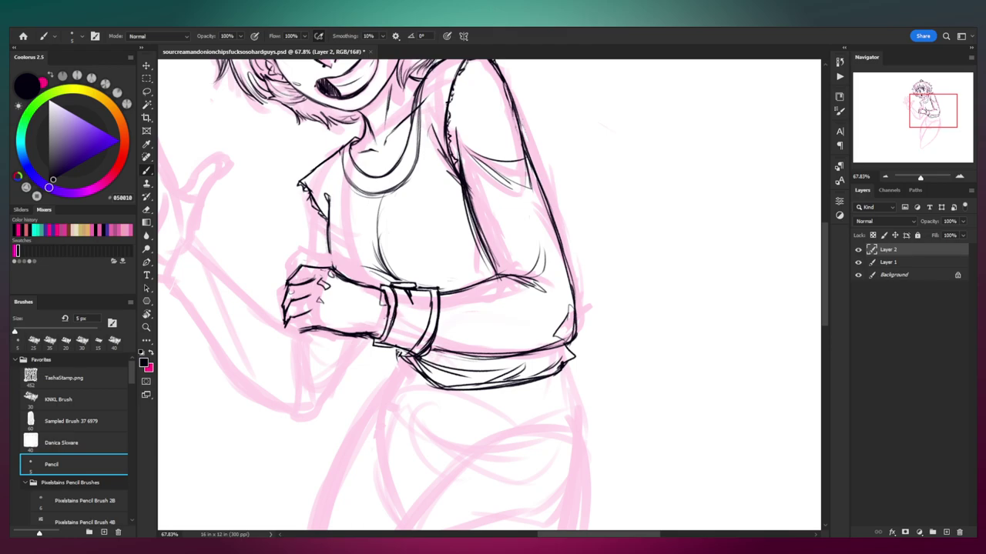
{"action": "key", "text": "ctrl+space"}
{"action": "mouse_move", "coordinate": [432, 289]}
{"action": "left_mouse_down"}
{"action": "mouse_move", "coordinate": [427, 321]}
{"action": "mouse_move", "coordinate": [381, 335]}
{"action": "mouse_move", "coordinate": [417, 336]}
{"action": "mouse_move", "coordinate": [420, 355]}
{"action": "left_mouse_up"}
{"action": "key", "text": "e"}
{"action": "key", "text": "b"}
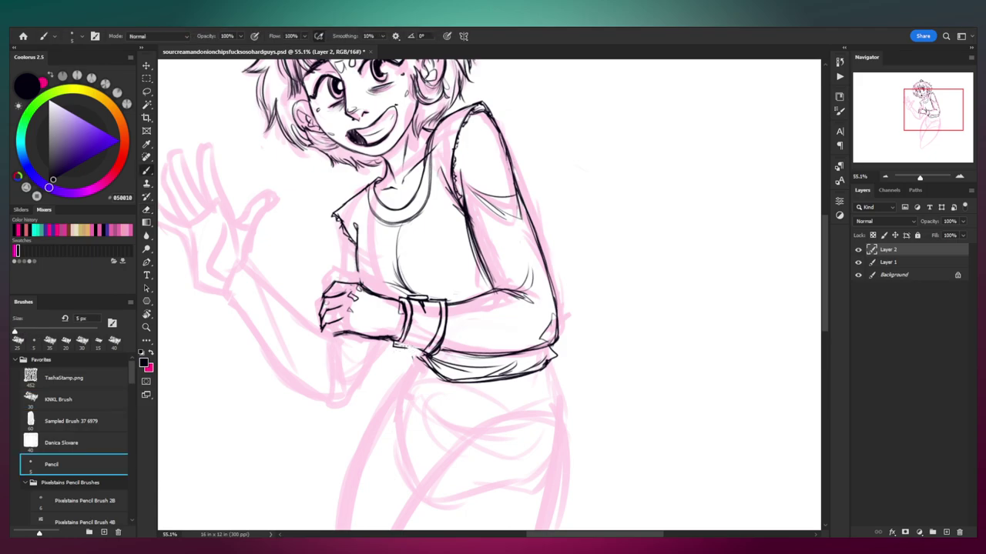
Step: Check the inked torso and folded arm against the proportions of the whole figure
{"action": "key", "text": "ctrl+space"}
{"action": "left_click_drag", "start_coordinate": [487, 264], "coordinate": [435, 278]}
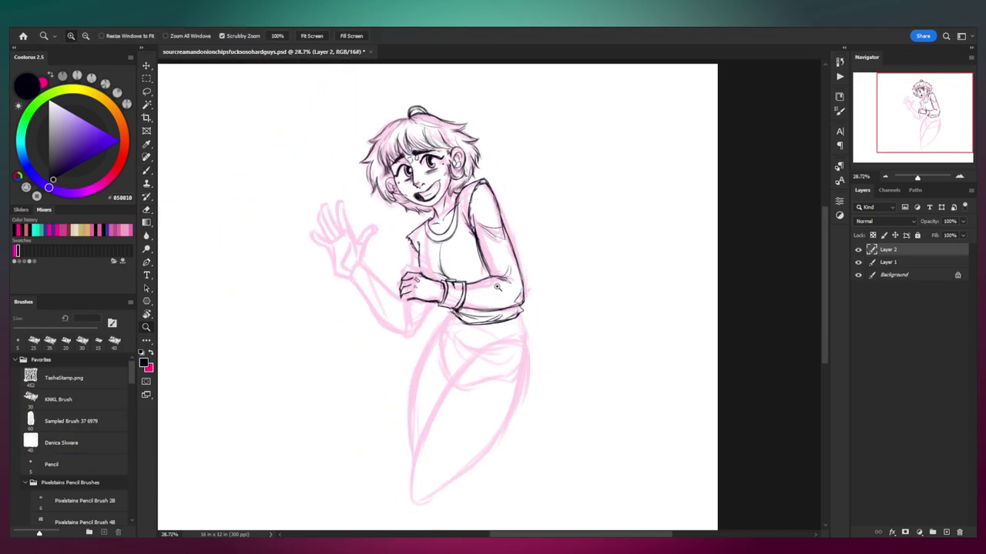
{"action": "scroll", "coordinate": [496, 285], "scroll_direction": "up", "scroll_amount": 3}
{"action": "scroll", "coordinate": [499, 283], "scroll_direction": "down", "scroll_amount": 2}
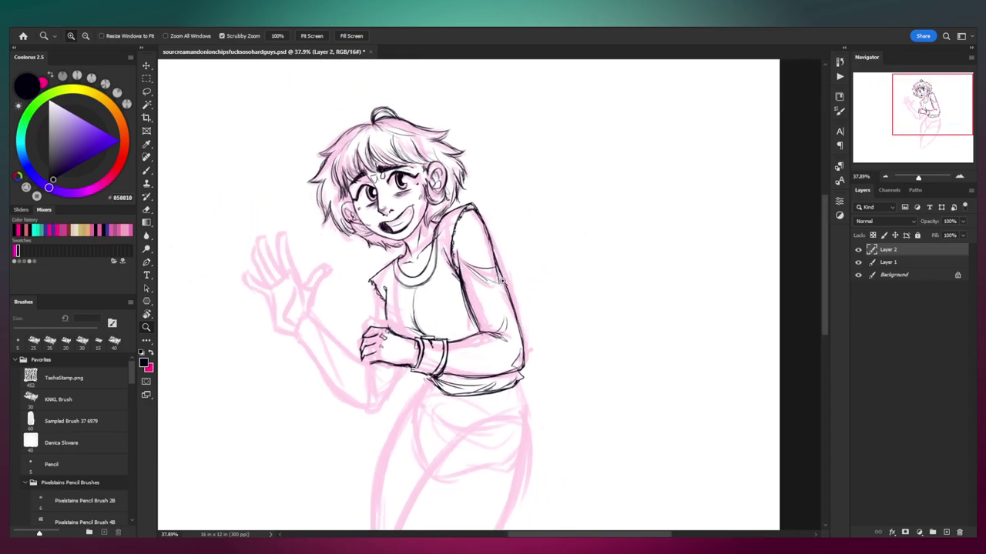
{"action": "scroll", "coordinate": [497, 292], "scroll_direction": "down", "scroll_amount": 3}
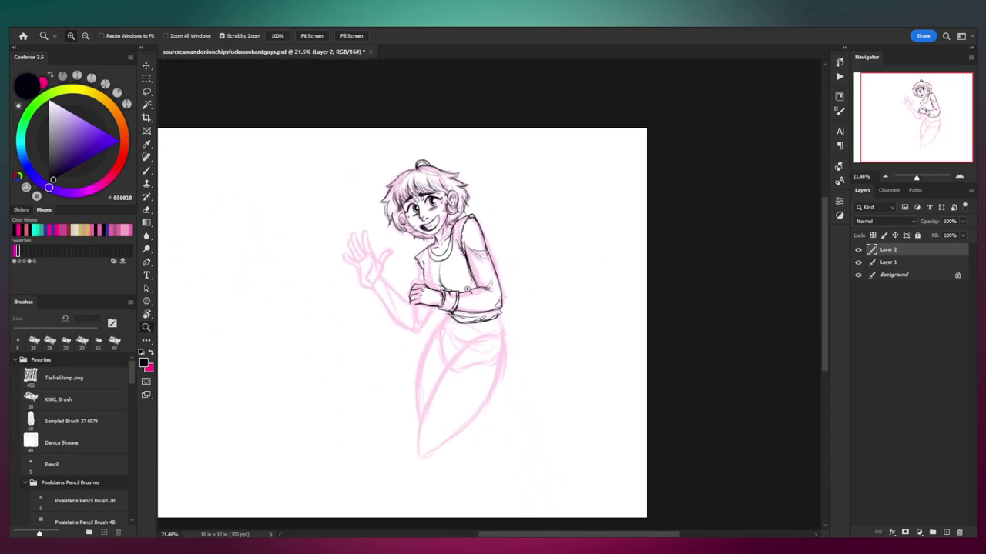
{"action": "scroll", "coordinate": [457, 328], "scroll_direction": "up", "scroll_amount": 1}
{"action": "scroll", "coordinate": [363, 321], "scroll_direction": "up", "scroll_amount": 1}
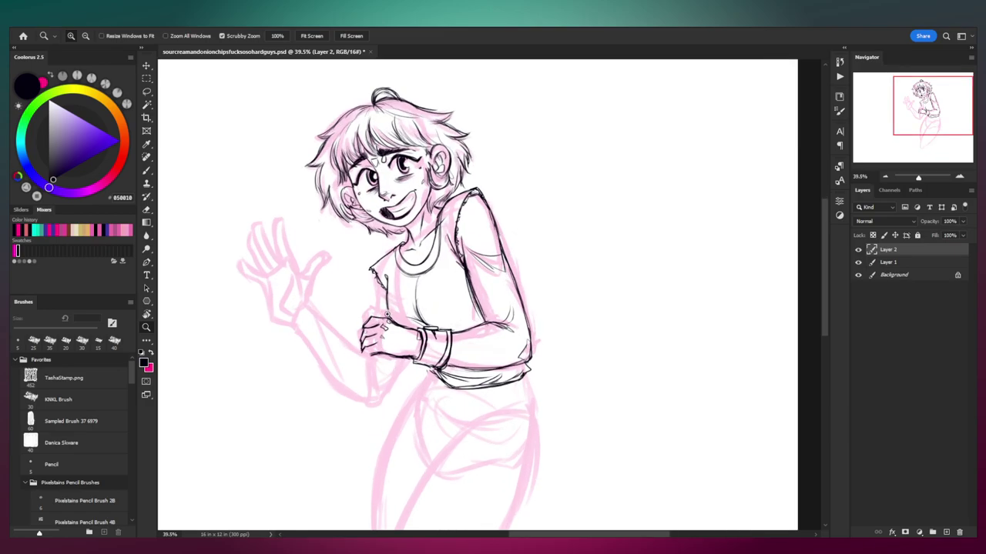
{"action": "scroll", "coordinate": [378, 306], "scroll_direction": "up", "scroll_amount": 3}
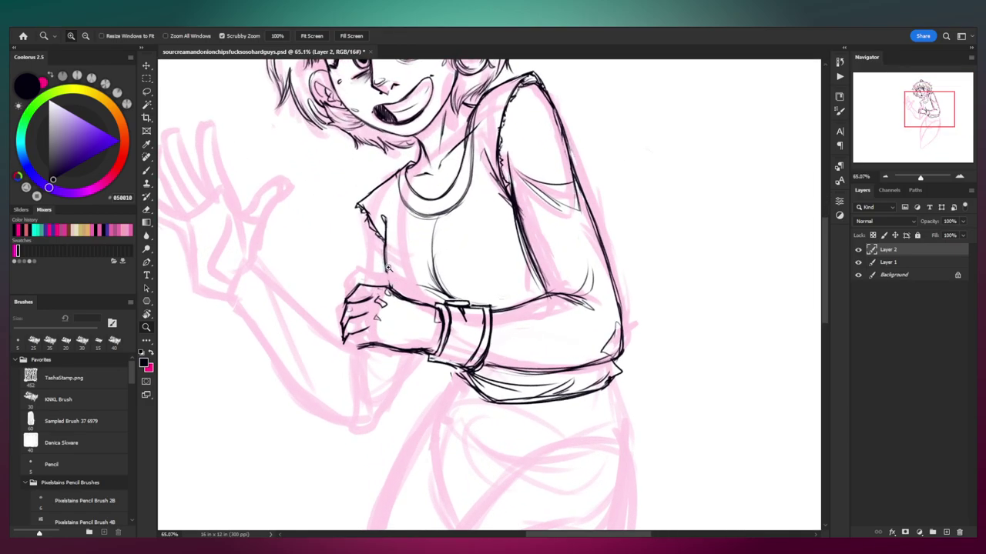
{"action": "key", "text": "b"}
{"action": "left_click_drag", "start_coordinate": [371, 218], "coordinate": [375, 245]}
{"action": "key", "text": "ctrl+z"}
{"action": "left_click_drag", "start_coordinate": [362, 211], "coordinate": [368, 274]}
{"action": "key", "text": "ctrl+z"}
{"action": "key", "text": "ctrl+z"}
{"action": "key", "text": "ctrl+z"}
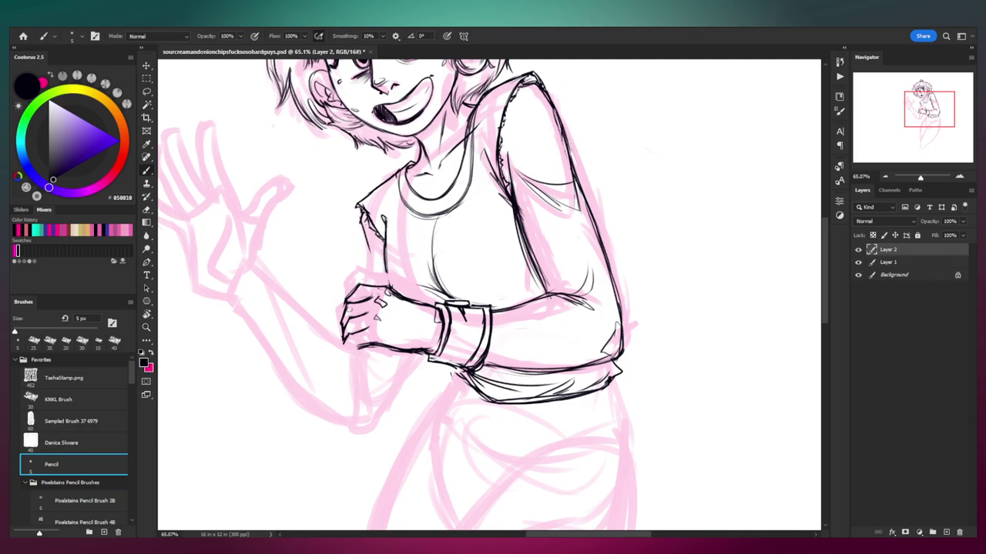
Step: Ink the raised arm's upper-arm contour from the torn sleeve down to the folded hand
{"action": "left_click_drag", "start_coordinate": [360, 214], "coordinate": [364, 246]}
{"action": "left_click_drag", "start_coordinate": [363, 220], "coordinate": [366, 280]}
{"action": "key", "text": "ctrl+z"}
{"action": "key", "text": "ctrl+z"}
{"action": "left_click_drag", "start_coordinate": [362, 222], "coordinate": [366, 284]}
Step: Ink the raised forearm's inner contour from the wrist to just below the folded hand's fingers
{"action": "left_click_drag", "start_coordinate": [376, 328], "coordinate": [394, 309]}
{"action": "left_click_drag", "start_coordinate": [274, 245], "coordinate": [364, 331]}
{"action": "key", "text": "ctrl+z"}
{"action": "left_click_drag", "start_coordinate": [272, 251], "coordinate": [362, 320]}
{"action": "key", "text": "ctrl+z"}
{"action": "left_click_drag", "start_coordinate": [276, 248], "coordinate": [386, 343]}
{"action": "key", "text": "e"}
{"action": "key", "text": "b"}
{"action": "left_click_drag", "start_coordinate": [372, 324], "coordinate": [389, 339]}
{"action": "key", "text": "e"}
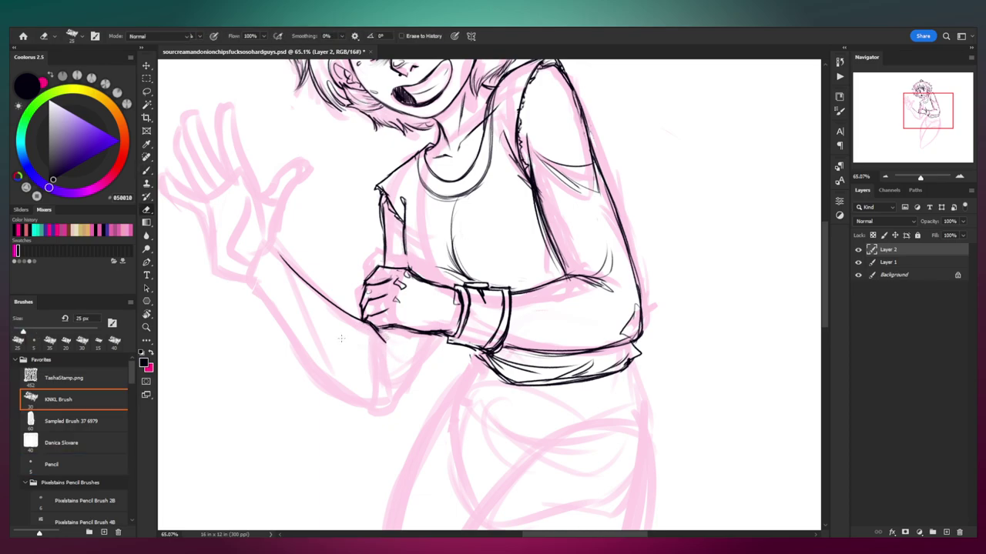
Step: Ink the raised forearm's outer contour in a long curve from the wrist down to the elbow
{"action": "key", "text": "b"}
{"action": "left_click_drag", "start_coordinate": [248, 287], "coordinate": [343, 399]}
{"action": "key", "text": "ctrl+z"}
{"action": "left_click_drag", "start_coordinate": [251, 285], "coordinate": [310, 372]}
{"action": "mouse_move", "coordinate": [294, 344]}
{"action": "left_mouse_down"}
{"action": "mouse_move", "coordinate": [321, 380]}
{"action": "mouse_move", "coordinate": [358, 399]}
{"action": "left_mouse_up"}
{"action": "key", "text": "ctrl+z"}
{"action": "key", "text": "ctrl+z"}
{"action": "mouse_move", "coordinate": [253, 291]}
{"action": "left_mouse_down"}
{"action": "mouse_move", "coordinate": [321, 378]}
{"action": "mouse_move", "coordinate": [369, 409]}
{"action": "left_mouse_up"}
{"action": "key", "text": "ctrl+z"}
{"action": "left_click_drag", "start_coordinate": [315, 367], "coordinate": [387, 402]}
{"action": "key", "text": "ctrl+z"}
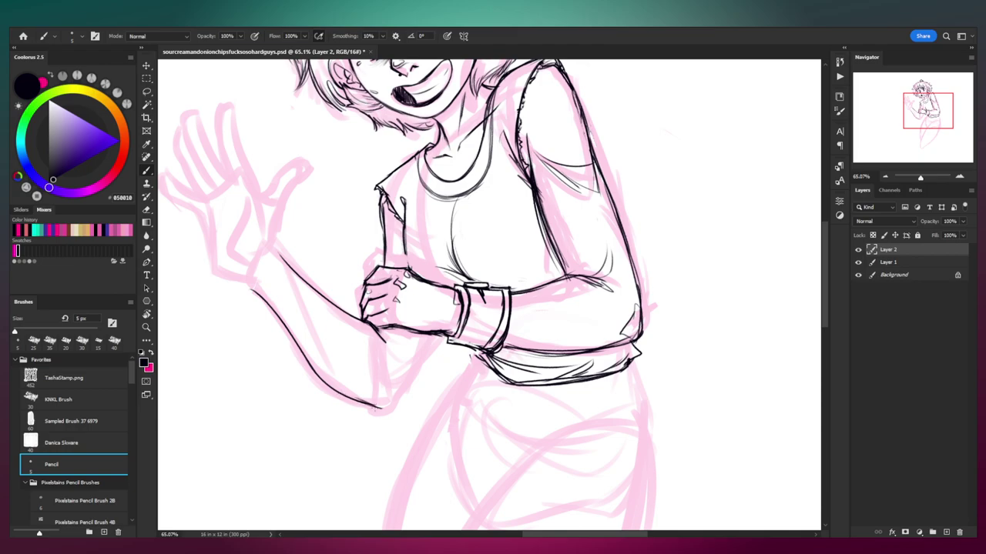
Step: Round off the raised arm's elbow and carry its line up to the folded hand's wrist
{"action": "left_click_drag", "start_coordinate": [395, 400], "coordinate": [427, 344]}
{"action": "left_click_drag", "start_coordinate": [416, 377], "coordinate": [430, 333]}
{"action": "left_click_drag", "start_coordinate": [438, 263], "coordinate": [399, 272]}
Step: Lasso the raised forearm's outer contour and warp it into a slimmer curve, then deselect it
{"action": "key", "text": "z"}
{"action": "mouse_move", "coordinate": [411, 311]}
{"action": "left_mouse_down"}
{"action": "mouse_move", "coordinate": [368, 333]}
{"action": "mouse_move", "coordinate": [412, 326]}
{"action": "left_mouse_up"}
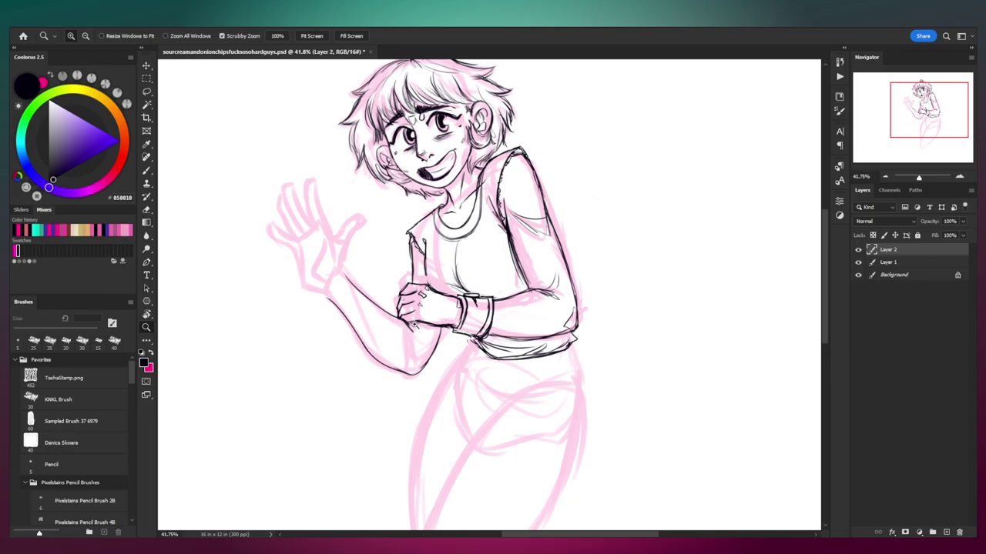
{"action": "left_click_drag", "start_coordinate": [371, 351], "coordinate": [386, 350]}
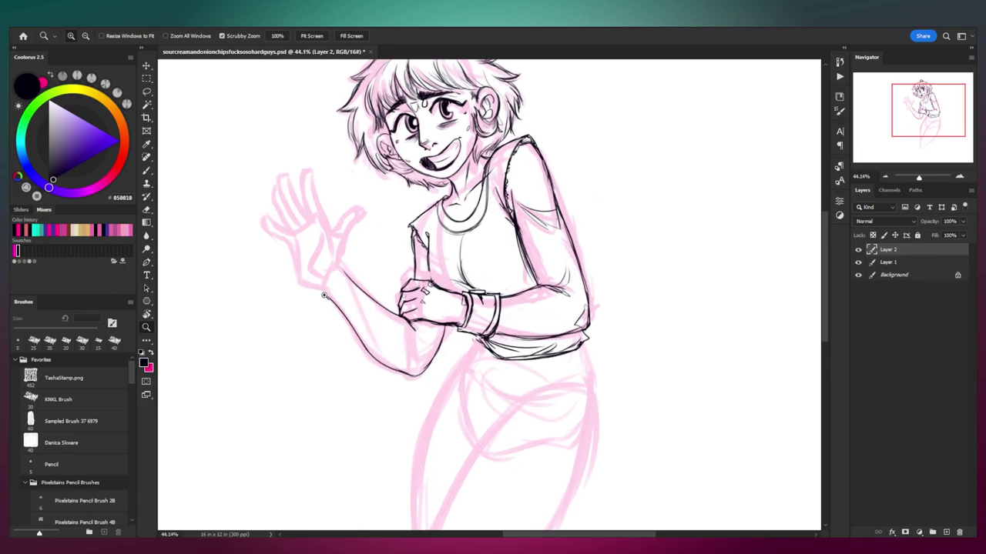
{"action": "key", "text": "l"}
{"action": "mouse_move", "coordinate": [318, 292]}
{"action": "left_mouse_down"}
{"action": "mouse_move", "coordinate": [344, 299]}
{"action": "mouse_move", "coordinate": [428, 371]}
{"action": "mouse_move", "coordinate": [377, 391]}
{"action": "left_mouse_up"}
{"action": "key", "text": "ctrl+t"}
{"action": "right_click", "coordinate": [389, 152]}
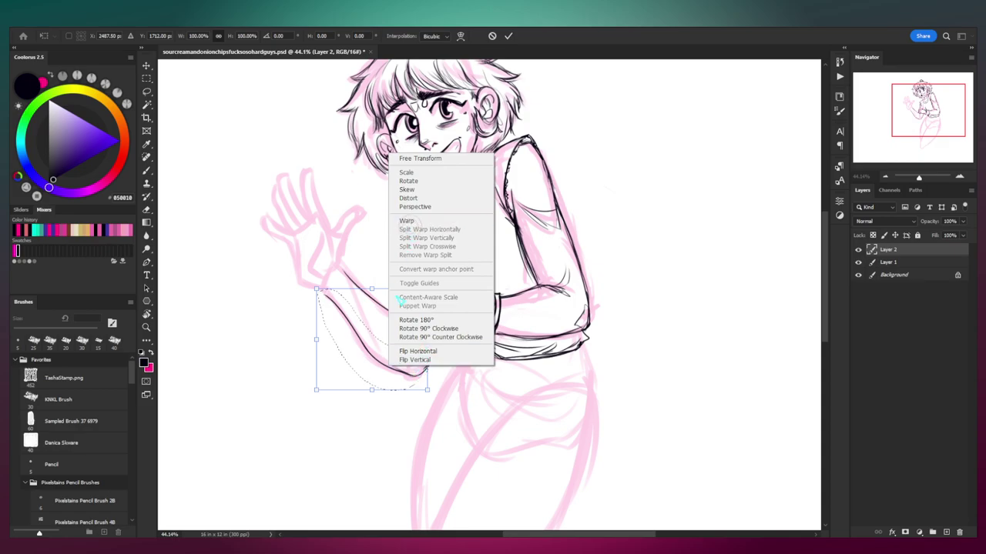
{"action": "left_click", "coordinate": [407, 221]}
{"action": "left_click_drag", "start_coordinate": [362, 343], "coordinate": [371, 365]}
{"action": "key", "text": "Return"}
{"action": "key", "text": "ctrl+d"}
Step: Reinforce the raised forearm's outer contour with extra strokes from the wrist to the elbow
{"action": "left_click_drag", "start_coordinate": [426, 316], "coordinate": [420, 266]}
{"action": "key", "text": "ctrl+space"}
{"action": "mouse_move", "coordinate": [421, 267]}
{"action": "left_mouse_down"}
{"action": "mouse_move", "coordinate": [405, 248]}
{"action": "mouse_move", "coordinate": [361, 230]}
{"action": "mouse_move", "coordinate": [387, 313]}
{"action": "mouse_move", "coordinate": [421, 310]}
{"action": "left_mouse_up"}
{"action": "key", "text": "b"}
{"action": "left_click_drag", "start_coordinate": [320, 270], "coordinate": [415, 371]}
{"action": "left_click_drag", "start_coordinate": [385, 342], "coordinate": [453, 387]}
{"action": "left_click_drag", "start_coordinate": [404, 364], "coordinate": [446, 389]}
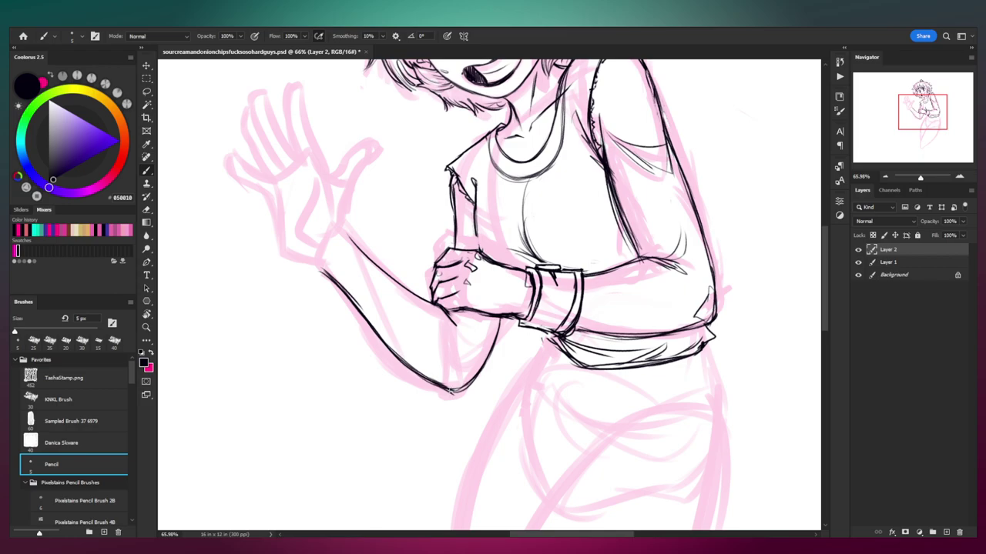
Step: Clean up the middle of the raised forearm's outer contour and thicken it around the elbow
{"action": "left_click_drag", "start_coordinate": [339, 297], "coordinate": [374, 332]}
{"action": "key", "text": "e"}
{"action": "left_click_drag", "start_coordinate": [335, 278], "coordinate": [391, 356]}
{"action": "key", "text": "b"}
{"action": "left_click_drag", "start_coordinate": [362, 321], "coordinate": [392, 356]}
{"action": "key", "text": "ctrl+z"}
{"action": "key", "text": "ctrl+z"}
{"action": "left_click_drag", "start_coordinate": [343, 293], "coordinate": [372, 335]}
{"action": "left_click_drag", "start_coordinate": [349, 302], "coordinate": [439, 390]}
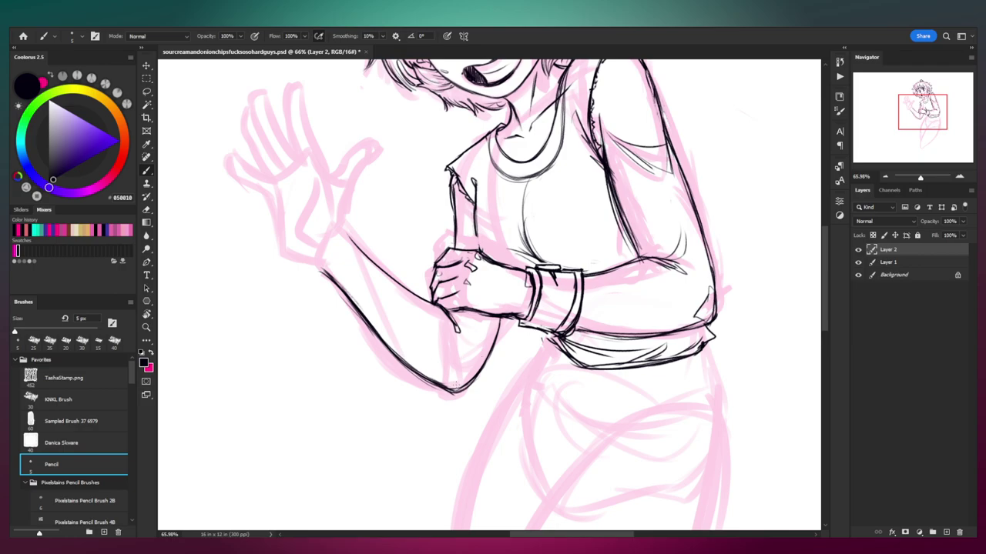
{"action": "left_click_drag", "start_coordinate": [497, 343], "coordinate": [476, 378]}
{"action": "left_click_drag", "start_coordinate": [501, 320], "coordinate": [480, 368]}
Step: Add a curved contour under the chest of the tank top and a short fold line beside it
{"action": "mouse_move", "coordinate": [455, 309]}
{"action": "left_mouse_down"}
{"action": "mouse_move", "coordinate": [479, 328]}
{"action": "mouse_move", "coordinate": [520, 304]}
{"action": "mouse_move", "coordinate": [472, 296]}
{"action": "left_mouse_up"}
{"action": "key", "text": "ctrl+z"}
{"action": "left_click_drag", "start_coordinate": [548, 250], "coordinate": [625, 250]}
{"action": "left_click_drag", "start_coordinate": [465, 276], "coordinate": [466, 310]}
{"action": "key", "text": "ctrl+z"}
{"action": "left_click_drag", "start_coordinate": [499, 268], "coordinate": [515, 305]}
{"action": "mouse_move", "coordinate": [616, 282]}
{"action": "left_mouse_down"}
{"action": "mouse_move", "coordinate": [592, 322]}
{"action": "mouse_move", "coordinate": [498, 330]}
{"action": "mouse_move", "coordinate": [565, 309]}
{"action": "left_mouse_up"}
{"action": "left_click_drag", "start_coordinate": [501, 320], "coordinate": [461, 300]}
{"action": "mouse_move", "coordinate": [453, 291]}
{"action": "left_mouse_down"}
{"action": "mouse_move", "coordinate": [411, 306]}
{"action": "mouse_move", "coordinate": [422, 302]}
{"action": "left_mouse_up"}
{"action": "key", "text": "b"}
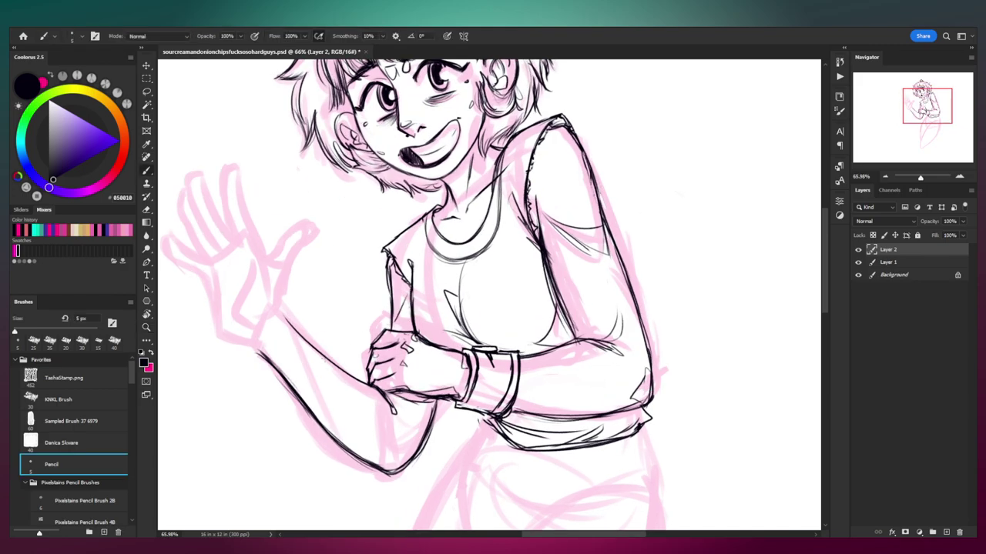
{"action": "left_click_drag", "start_coordinate": [333, 352], "coordinate": [368, 308]}
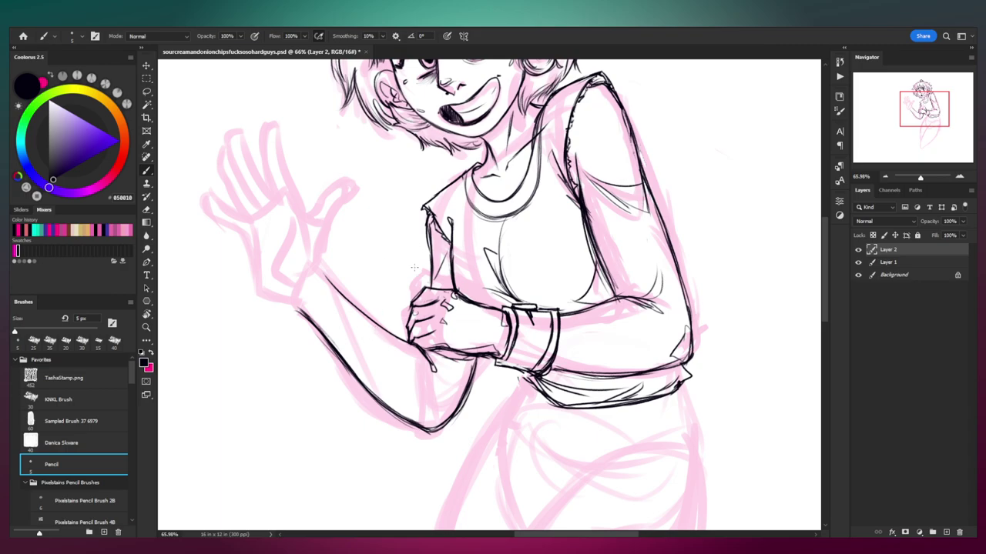
{"action": "mouse_move", "coordinate": [455, 241]}
{"action": "left_mouse_down"}
{"action": "mouse_move", "coordinate": [463, 267]}
{"action": "mouse_move", "coordinate": [509, 239]}
{"action": "left_mouse_up"}
{"action": "left_click_drag", "start_coordinate": [441, 307], "coordinate": [456, 307]}
{"action": "key", "text": "ctrl+z"}
{"action": "key", "text": "ctrl+z"}
{"action": "key", "text": "ctrl+z"}
Step: Ink the raised hand's thumb with a bent tip and run its outer edge down toward the wrist
{"action": "left_click_drag", "start_coordinate": [336, 289], "coordinate": [382, 294]}
{"action": "key", "text": "z"}
{"action": "left_click_drag", "start_coordinate": [349, 248], "coordinate": [354, 257]}
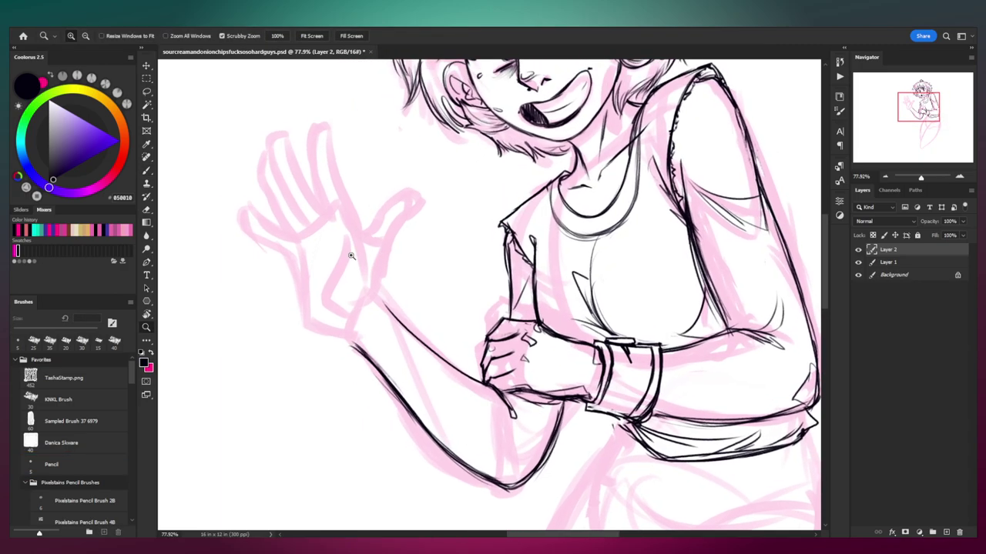
{"action": "key", "text": "b"}
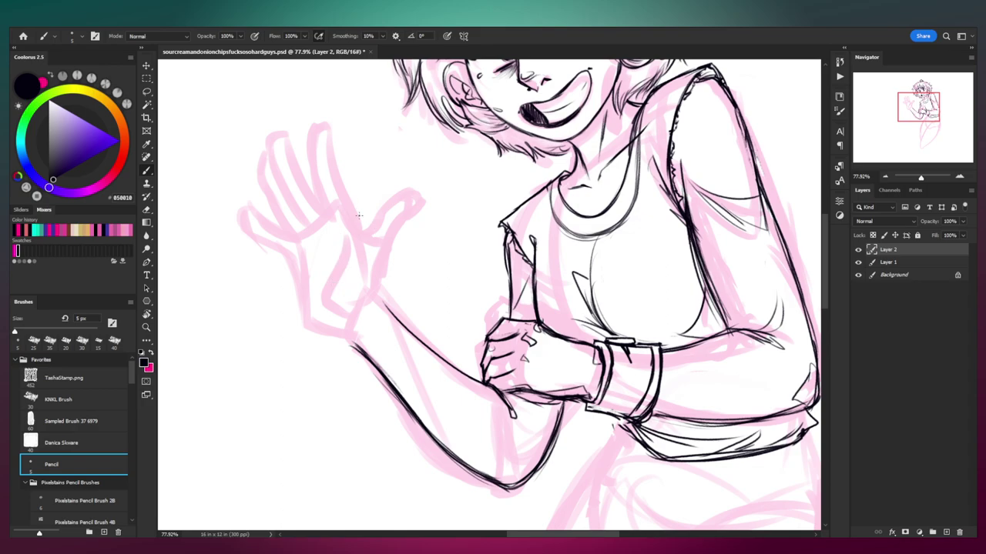
{"action": "left_click_drag", "start_coordinate": [368, 228], "coordinate": [379, 222]}
{"action": "key", "text": "ctrl+z"}
{"action": "mouse_move", "coordinate": [413, 210]}
{"action": "left_mouse_down"}
{"action": "mouse_move", "coordinate": [386, 229]}
{"action": "mouse_move", "coordinate": [397, 236]}
{"action": "mouse_move", "coordinate": [387, 265]}
{"action": "left_mouse_up"}
{"action": "key", "text": "ctrl+z"}
{"action": "left_click_drag", "start_coordinate": [410, 210], "coordinate": [373, 289]}
{"action": "key", "text": "ctrl+z"}
{"action": "mouse_move", "coordinate": [392, 240]}
{"action": "left_mouse_down"}
{"action": "mouse_move", "coordinate": [377, 291]}
{"action": "mouse_move", "coordinate": [393, 307]}
{"action": "mouse_move", "coordinate": [380, 287]}
{"action": "mouse_move", "coordinate": [394, 325]}
{"action": "left_mouse_up"}
{"action": "key", "text": "ctrl+z"}
{"action": "key", "text": "ctrl+z"}
{"action": "key", "text": "ctrl+z"}
Step: Join the thumb's outer edge to the forearm's inner contour at the wrist
{"action": "key", "text": "e"}
{"action": "key", "text": "b"}
{"action": "left_click_drag", "start_coordinate": [378, 291], "coordinate": [386, 303]}
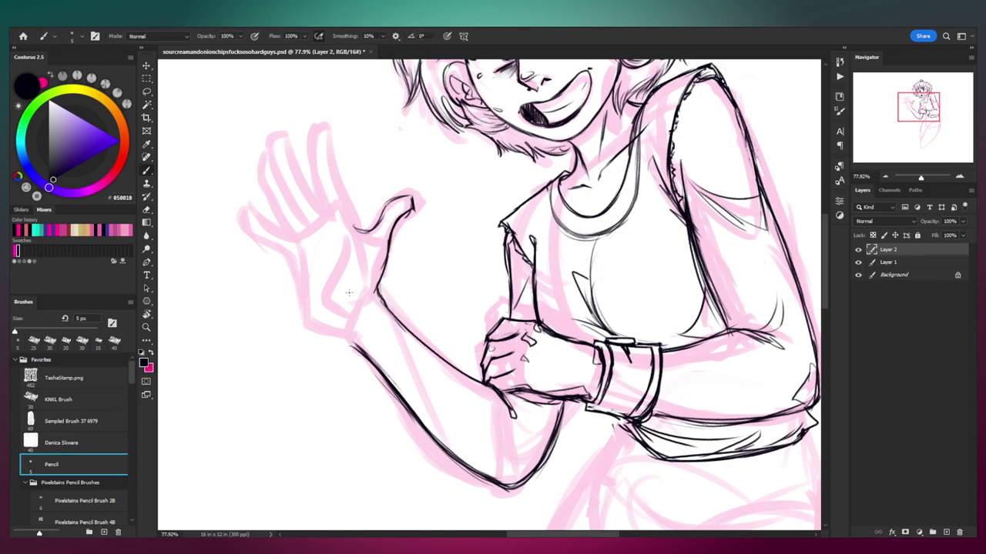
Step: Draw the curved crease at the thumb's base inside the raised palm and trim it with the eraser
{"action": "mouse_move", "coordinate": [344, 240]}
{"action": "left_mouse_down"}
{"action": "mouse_move", "coordinate": [338, 308]}
{"action": "mouse_move", "coordinate": [329, 277]}
{"action": "mouse_move", "coordinate": [340, 287]}
{"action": "left_mouse_up"}
{"action": "key", "text": "e"}
{"action": "mouse_move", "coordinate": [344, 240]}
{"action": "left_mouse_down"}
{"action": "mouse_move", "coordinate": [333, 263]}
{"action": "mouse_move", "coordinate": [340, 319]}
{"action": "left_mouse_up"}
{"action": "key", "text": "b"}
Step: Ink the raised palm's outer edge from below the little finger around the heel to the forearm contour
{"action": "left_click_drag", "start_coordinate": [290, 260], "coordinate": [314, 333]}
{"action": "left_click_drag", "start_coordinate": [299, 295], "coordinate": [319, 339]}
{"action": "key", "text": "ctrl+z"}
{"action": "key", "text": "ctrl+z"}
{"action": "left_click_drag", "start_coordinate": [291, 261], "coordinate": [309, 318]}
{"action": "mouse_move", "coordinate": [302, 297]}
{"action": "left_mouse_down"}
{"action": "mouse_move", "coordinate": [324, 333]}
{"action": "mouse_move", "coordinate": [362, 354]}
{"action": "left_mouse_up"}
{"action": "left_click_drag", "start_coordinate": [317, 330], "coordinate": [358, 352]}
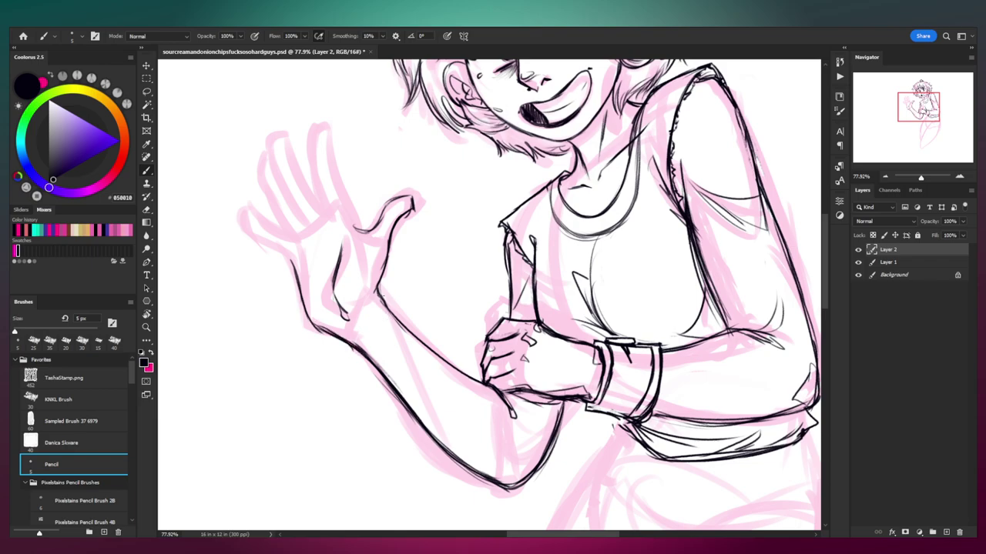
{"action": "key", "text": "e"}
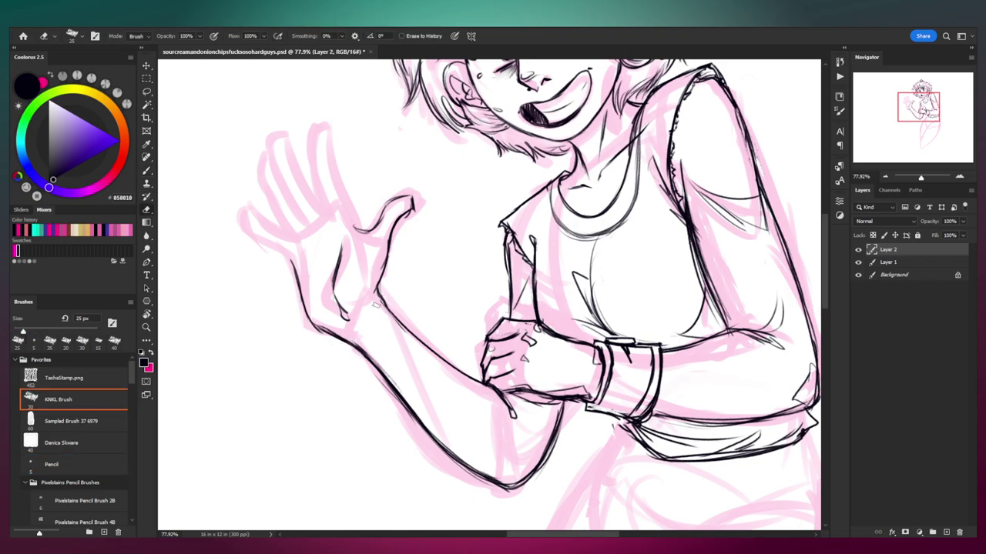
Step: Ink the raised hand's index finger, from the outer edge meeting the thumb web, over the tip, to its base
{"action": "key", "text": "z"}
{"action": "left_click_drag", "start_coordinate": [389, 372], "coordinate": [359, 370]}
{"action": "mouse_move", "coordinate": [348, 308]}
{"action": "left_mouse_down"}
{"action": "mouse_move", "coordinate": [374, 299]}
{"action": "mouse_move", "coordinate": [377, 330]}
{"action": "left_mouse_up"}
{"action": "key", "text": "b"}
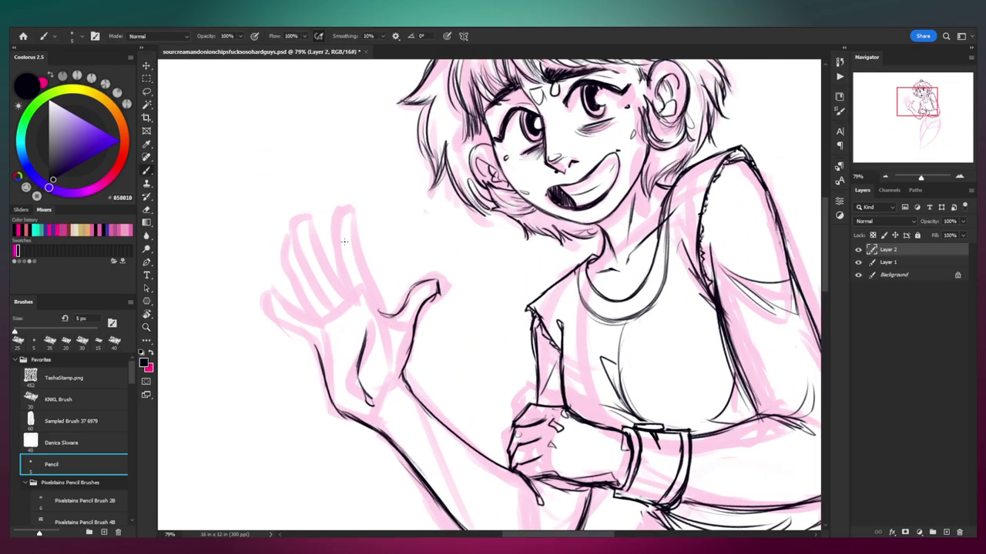
{"action": "mouse_move", "coordinate": [357, 210]}
{"action": "left_mouse_down"}
{"action": "mouse_move", "coordinate": [372, 290]}
{"action": "mouse_move", "coordinate": [379, 313]}
{"action": "left_mouse_up"}
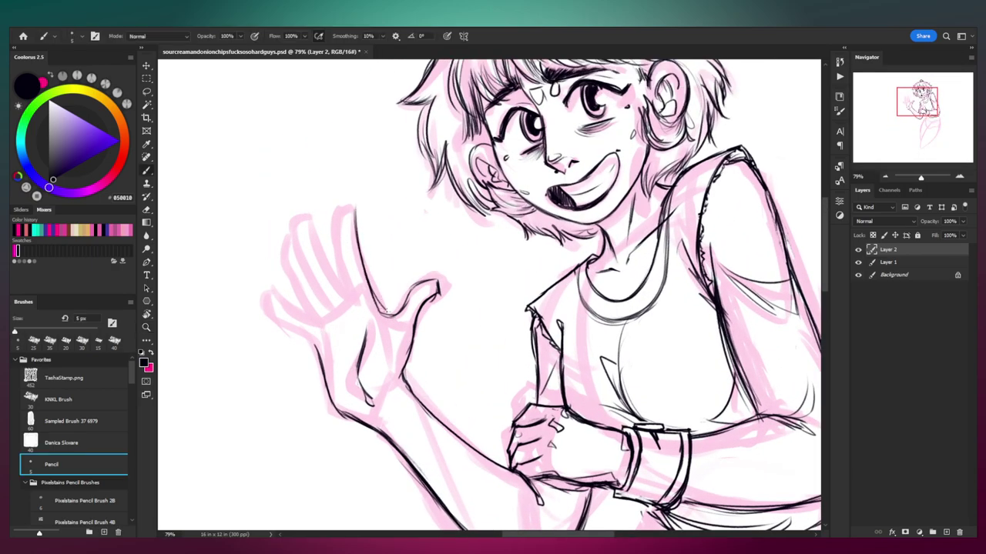
{"action": "key", "text": "ctrl+z"}
{"action": "key", "text": "ctrl+z"}
{"action": "left_click_drag", "start_coordinate": [352, 204], "coordinate": [379, 316]}
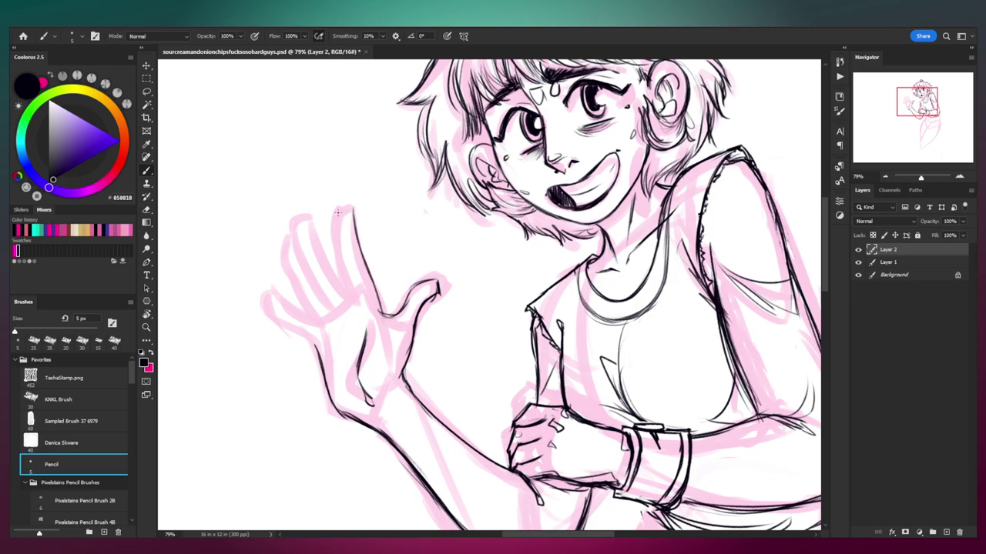
{"action": "left_click_drag", "start_coordinate": [335, 206], "coordinate": [352, 300]}
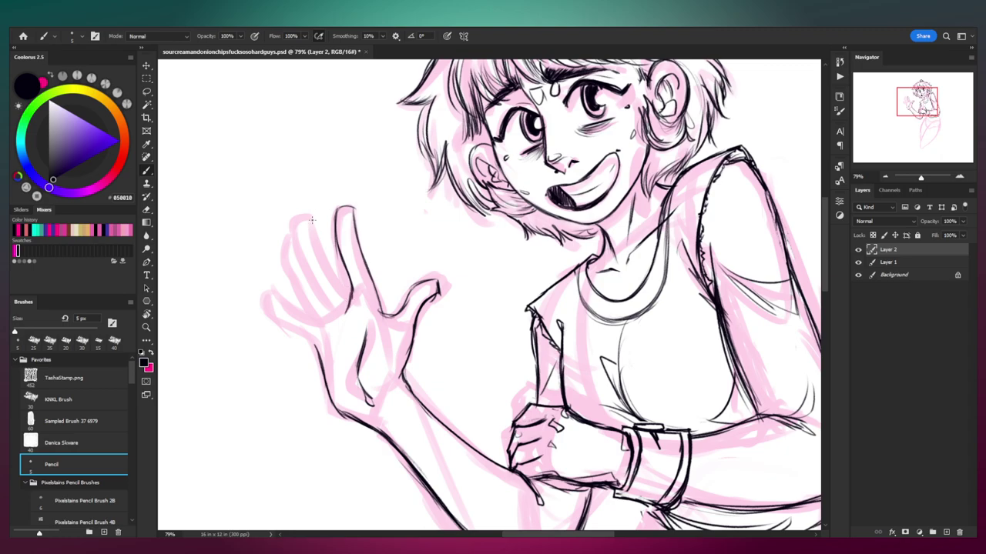
Step: Ink both edges and the tip of the raised hand's middle finger, redrawing the strokes until they follow the sketch
{"action": "left_click_drag", "start_coordinate": [313, 219], "coordinate": [349, 291]}
{"action": "key", "text": "ctrl+z"}
{"action": "left_click_drag", "start_coordinate": [318, 244], "coordinate": [348, 288]}
{"action": "key", "text": "ctrl+z"}
{"action": "mouse_move", "coordinate": [292, 215]}
{"action": "left_mouse_down"}
{"action": "mouse_move", "coordinate": [295, 246]}
{"action": "mouse_move", "coordinate": [302, 210]}
{"action": "mouse_move", "coordinate": [311, 282]}
{"action": "mouse_move", "coordinate": [332, 304]}
{"action": "left_mouse_up"}
{"action": "key", "text": "ctrl+z"}
{"action": "key", "text": "ctrl+z"}
{"action": "key", "text": "ctrl+z"}
{"action": "mouse_move", "coordinate": [300, 253]}
{"action": "left_mouse_down"}
{"action": "mouse_move", "coordinate": [331, 317]}
{"action": "mouse_move", "coordinate": [355, 307]}
{"action": "left_mouse_up"}
{"action": "key", "text": "e"}
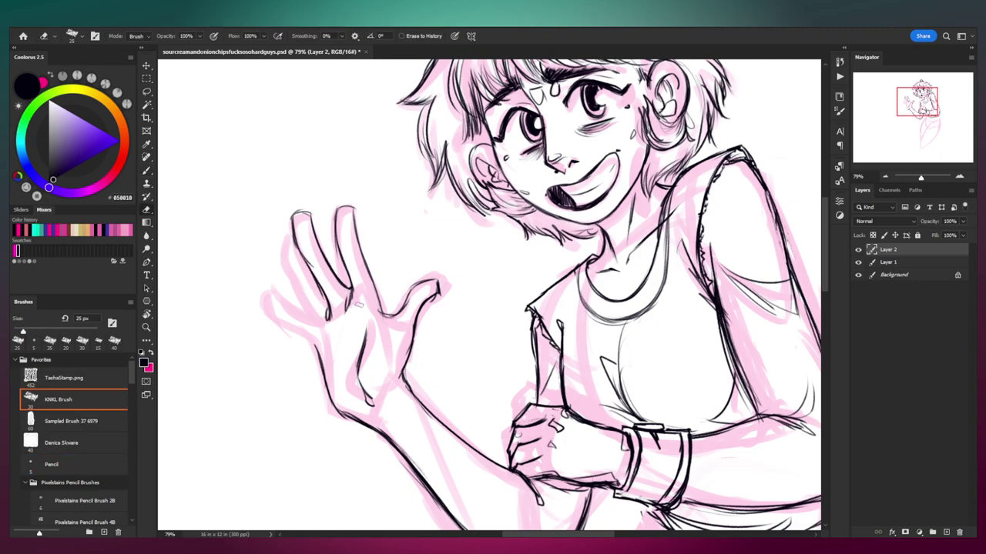
Step: Draw a short horizontal crease across the raised palm beside the thumb-base crease
{"action": "key", "text": "b"}
{"action": "key", "text": "ctrl+z"}
{"action": "left_click_drag", "start_coordinate": [330, 351], "coordinate": [356, 353]}
{"action": "key", "text": "ctrl+z"}
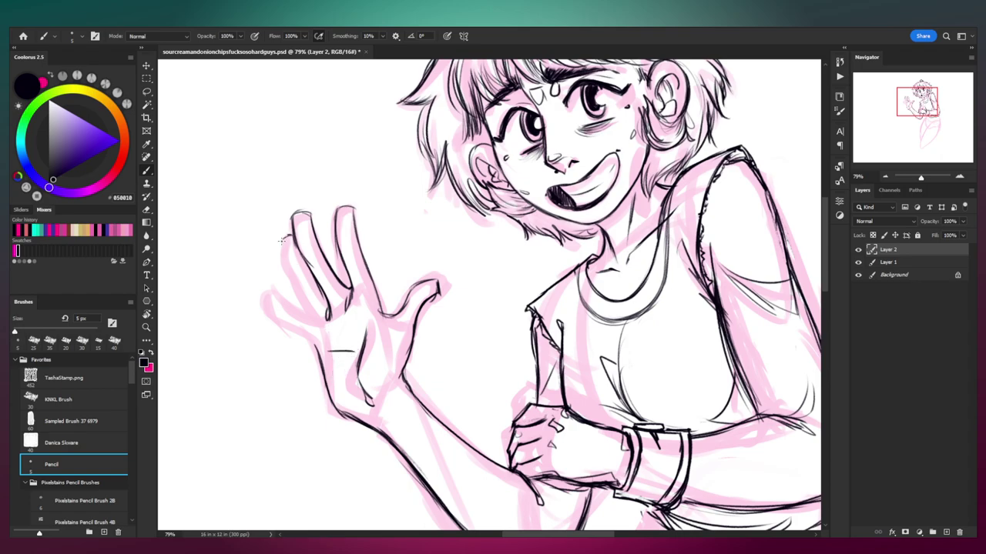
Step: Ink the ring finger and little finger of the raised hand, joining them to the palm's outer edge
{"action": "mouse_move", "coordinate": [282, 238]}
{"action": "left_mouse_down"}
{"action": "mouse_move", "coordinate": [287, 275]}
{"action": "mouse_move", "coordinate": [313, 322]}
{"action": "left_mouse_up"}
{"action": "left_click_drag", "start_coordinate": [276, 293], "coordinate": [313, 319]}
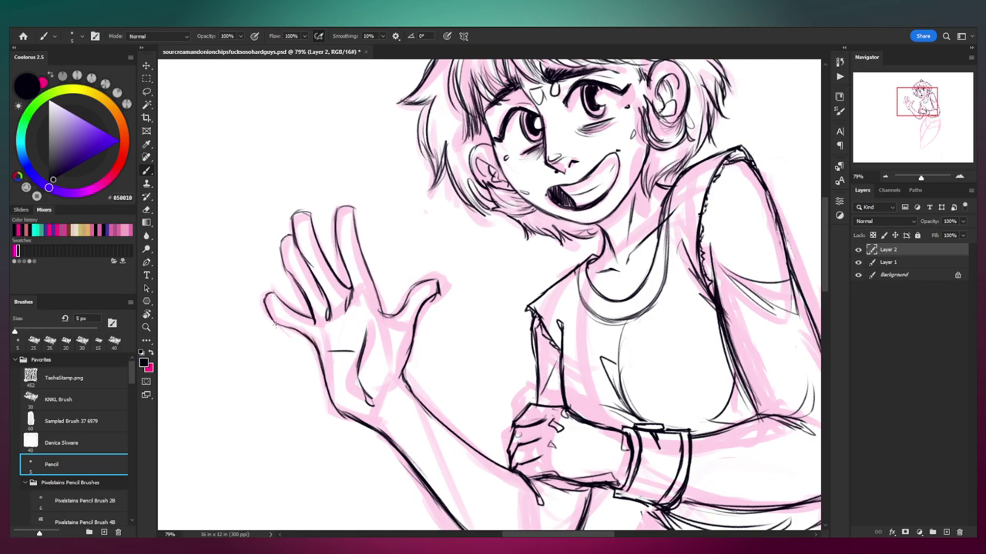
{"action": "key", "text": "e"}
{"action": "key", "text": "b"}
Step: Select the inked raised hand and scale it down proportionally to about 93%, keeping it at the wrist
{"action": "key", "text": "z"}
{"action": "left_click_drag", "start_coordinate": [362, 299], "coordinate": [314, 271]}
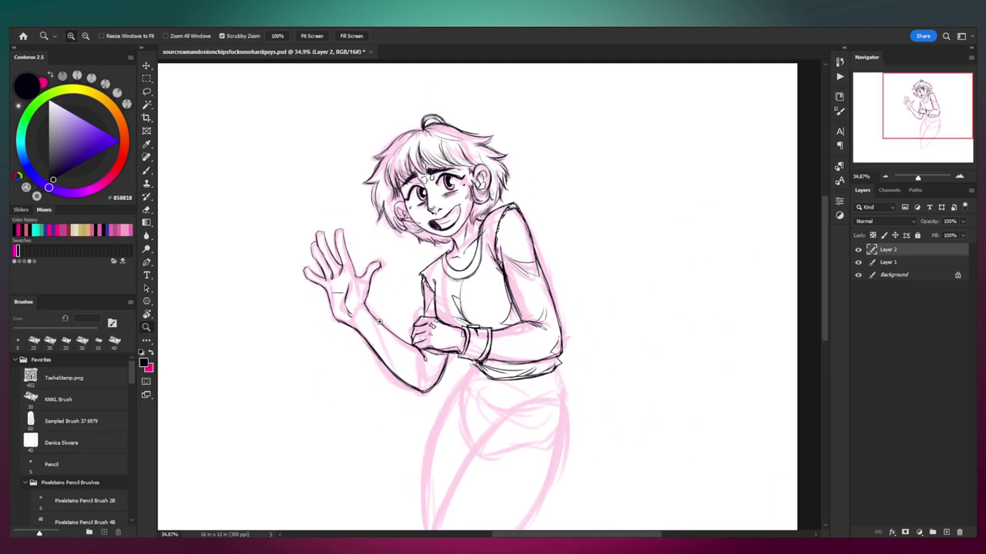
{"action": "left_click_drag", "start_coordinate": [412, 302], "coordinate": [368, 309]}
{"action": "mouse_move", "coordinate": [336, 308]}
{"action": "left_mouse_down"}
{"action": "mouse_move", "coordinate": [377, 307]}
{"action": "mouse_move", "coordinate": [373, 327]}
{"action": "mouse_move", "coordinate": [397, 215]}
{"action": "mouse_move", "coordinate": [272, 314]}
{"action": "mouse_move", "coordinate": [378, 308]}
{"action": "left_mouse_up"}
{"action": "scroll", "coordinate": [377, 307], "scroll_direction": "up", "scroll_amount": 2}
{"action": "key", "text": "l"}
{"action": "key", "text": "ctrl+t"}
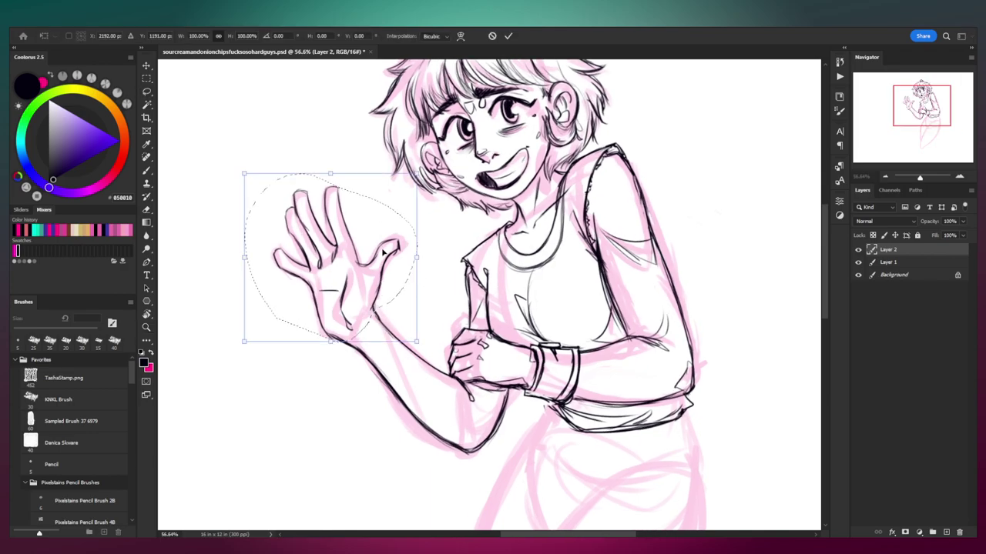
{"action": "left_click_drag", "start_coordinate": [417, 175], "coordinate": [413, 184]}
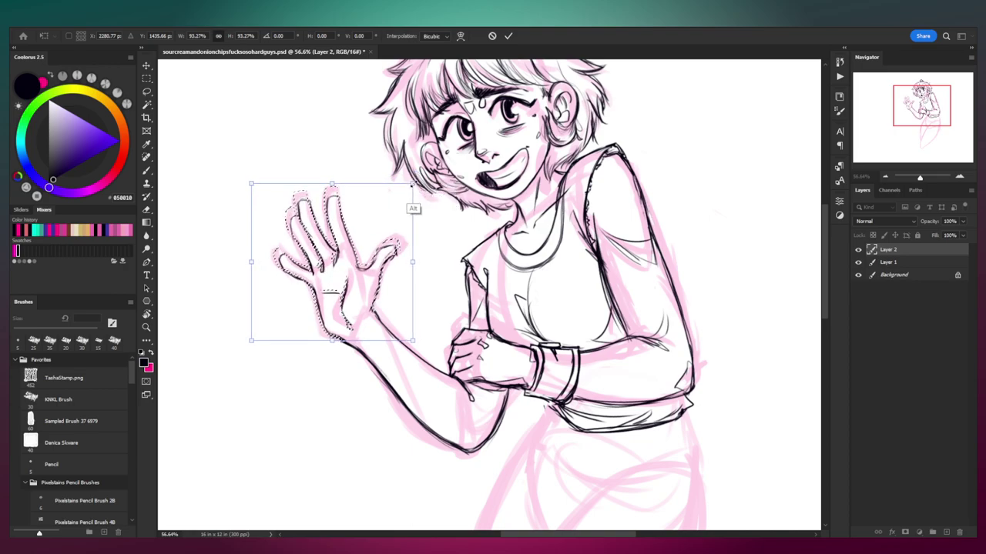
{"action": "key", "text": "Return"}
{"action": "key", "text": "ctrl+d"}
Step: Erase the broken outer wrist line below the scaled hand and redraw it into the forearm contour
{"action": "key", "text": "e"}
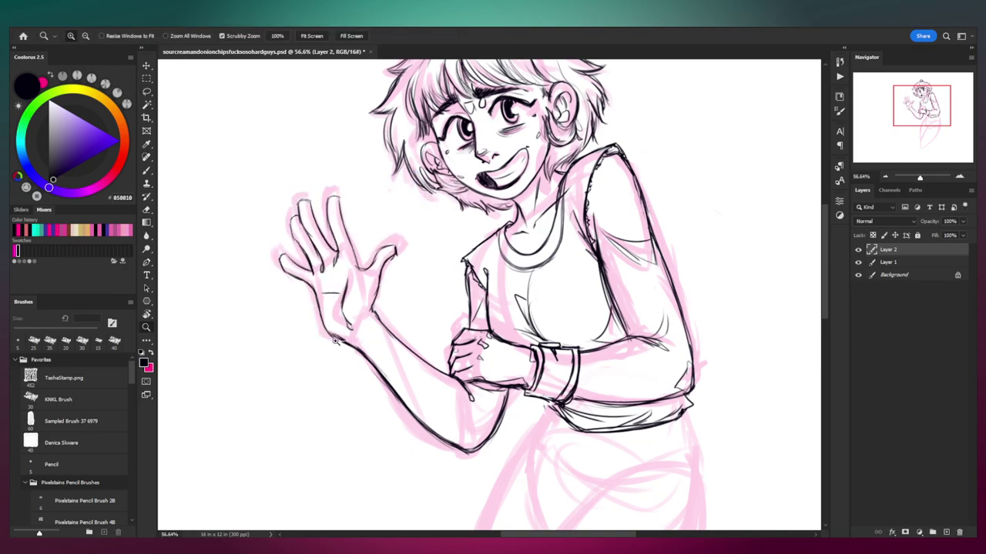
{"action": "scroll", "coordinate": [347, 343], "scroll_direction": "up", "scroll_amount": 3}
{"action": "key", "text": "b"}
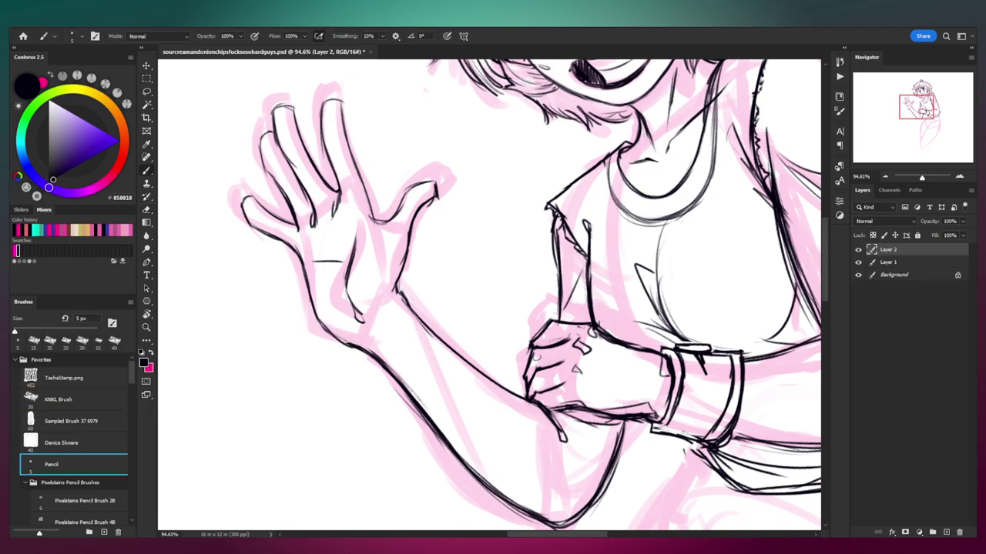
{"action": "key", "text": "e"}
{"action": "left_click_drag", "start_coordinate": [348, 342], "coordinate": [374, 360]}
{"action": "key", "text": "b"}
{"action": "mouse_move", "coordinate": [348, 340]}
{"action": "left_mouse_down"}
{"action": "mouse_move", "coordinate": [377, 366]}
{"action": "mouse_move", "coordinate": [373, 356]}
{"action": "left_mouse_up"}
{"action": "mouse_move", "coordinate": [353, 342]}
{"action": "left_mouse_down"}
{"action": "mouse_move", "coordinate": [371, 353]}
{"action": "mouse_move", "coordinate": [339, 372]}
{"action": "left_mouse_up"}
Step: Copy the raised hand to a new layer and place it over the face, rotated about 98°, to compare sizes
{"action": "key", "text": "z"}
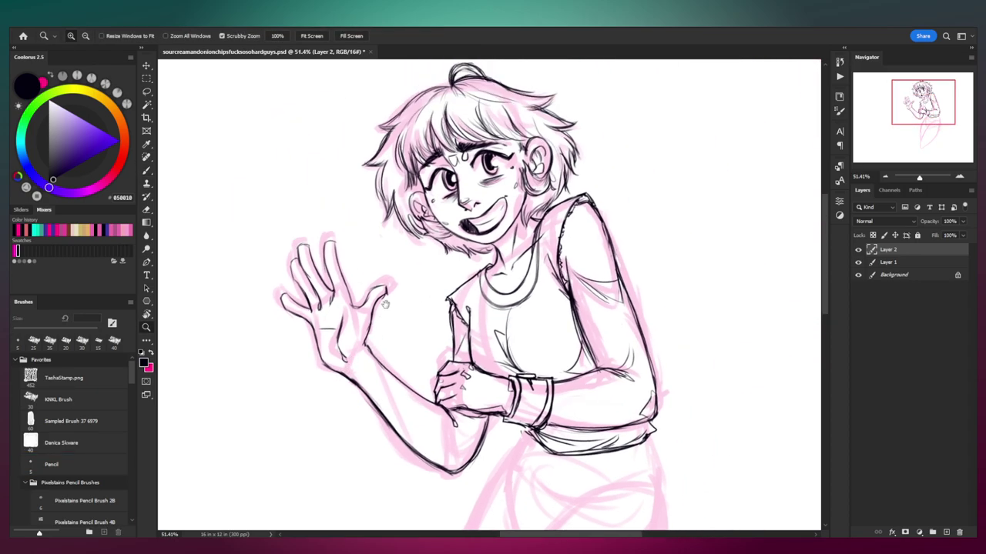
{"action": "left_click_drag", "start_coordinate": [412, 298], "coordinate": [375, 316]}
{"action": "key", "text": "l"}
{"action": "mouse_move", "coordinate": [306, 389]}
{"action": "left_mouse_down"}
{"action": "mouse_move", "coordinate": [362, 282]}
{"action": "mouse_move", "coordinate": [289, 397]}
{"action": "left_mouse_up"}
{"action": "key", "text": "ctrl+j"}
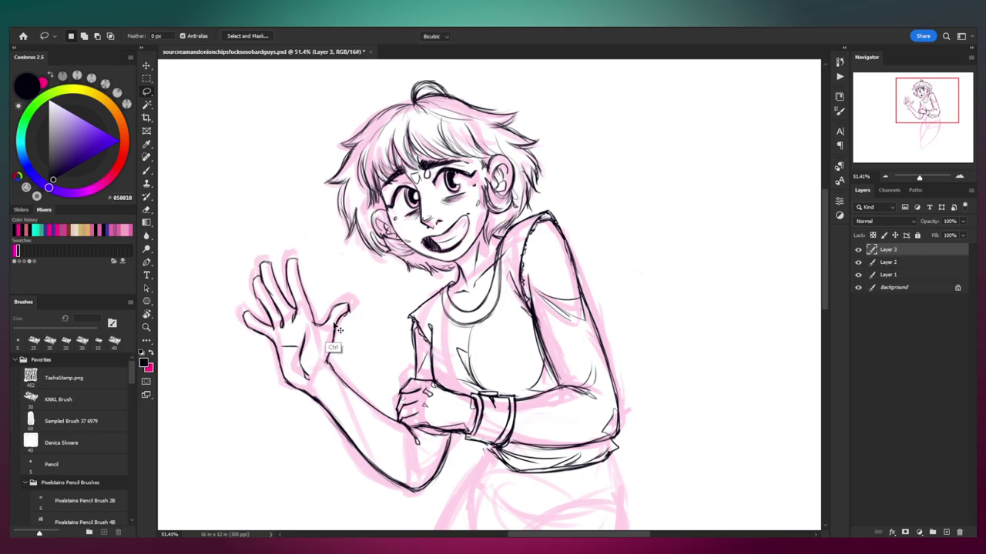
{"action": "key", "text": "ctrl+t"}
{"action": "left_click_drag", "start_coordinate": [319, 310], "coordinate": [305, 223]}
{"action": "left_click_drag", "start_coordinate": [379, 233], "coordinate": [273, 351]}
{"action": "left_click_drag", "start_coordinate": [292, 239], "coordinate": [418, 171]}
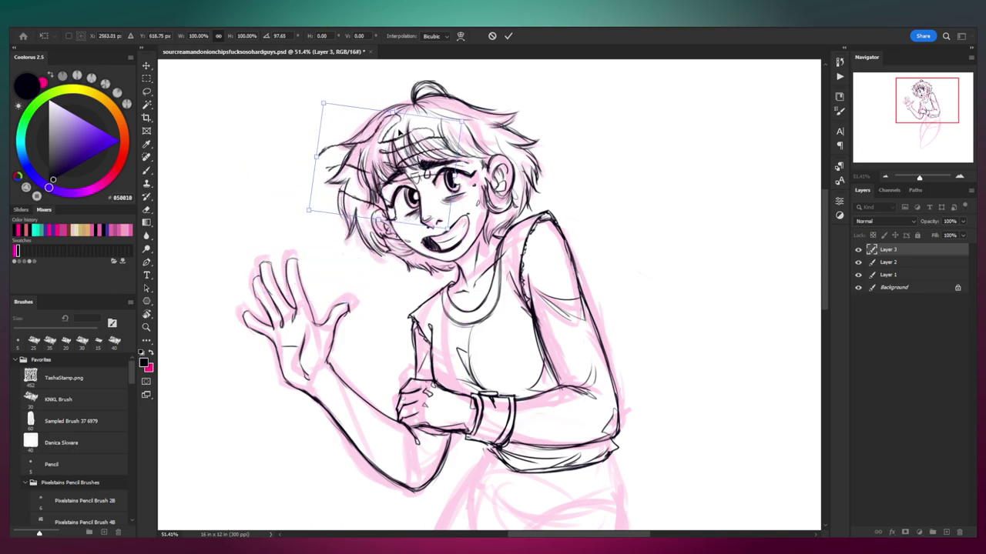
{"action": "key", "text": "Return"}
Step: Try adjusting selected parts of the hand copy over the face and discard the copy
{"action": "mouse_move", "coordinate": [368, 144]}
{"action": "left_mouse_down"}
{"action": "mouse_move", "coordinate": [366, 131]}
{"action": "mouse_move", "coordinate": [369, 141]}
{"action": "left_mouse_up"}
{"action": "key", "text": "ctrl+t"}
{"action": "left_click_drag", "start_coordinate": [429, 117], "coordinate": [430, 136]}
{"action": "left_click_drag", "start_coordinate": [388, 117], "coordinate": [398, 127]}
{"action": "key", "text": "Return"}
{"action": "key", "text": "Return"}
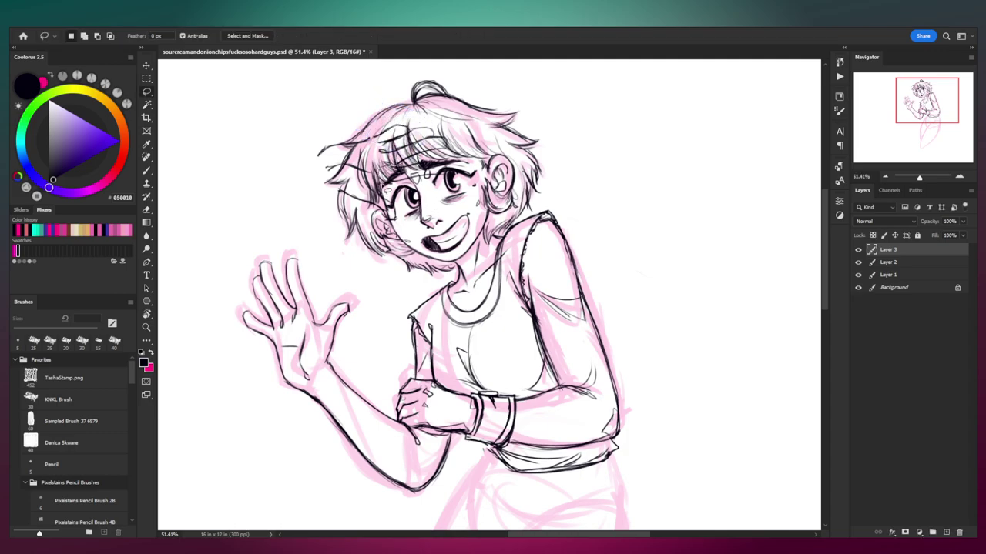
{"action": "left_click_drag", "start_coordinate": [447, 152], "coordinate": [397, 158]}
{"action": "key", "text": "ctrl+t"}
{"action": "left_click_drag", "start_coordinate": [512, 164], "coordinate": [511, 152]}
{"action": "key", "text": "Return"}
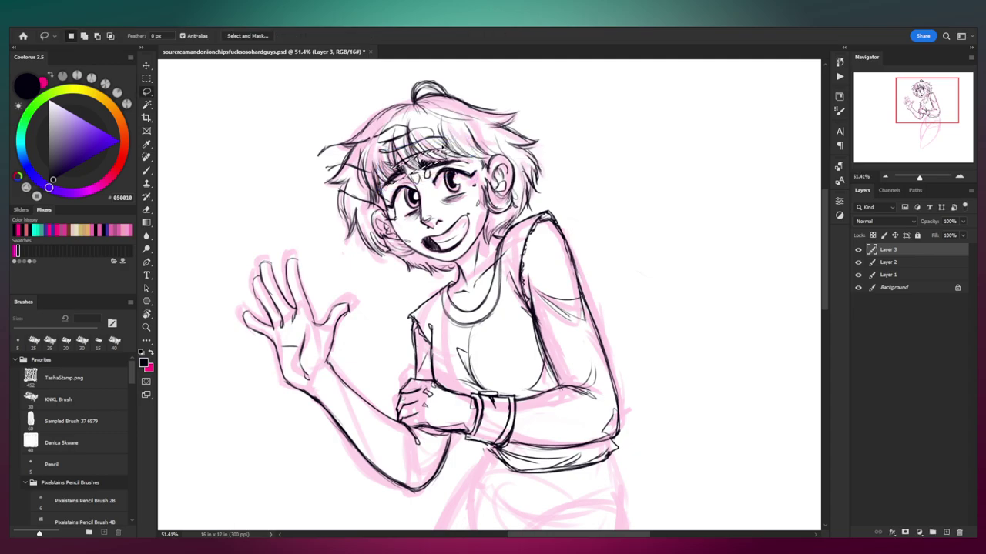
{"action": "key", "text": "ctrl+t"}
{"action": "left_click_drag", "start_coordinate": [436, 149], "coordinate": [444, 164]}
{"action": "key", "text": "Return"}
{"action": "scroll", "coordinate": [400, 226], "scroll_direction": "up", "scroll_amount": 10}
{"action": "key", "text": "ctrl+e"}
{"action": "scroll", "coordinate": [399, 268], "scroll_direction": "down", "scroll_amount": 10}
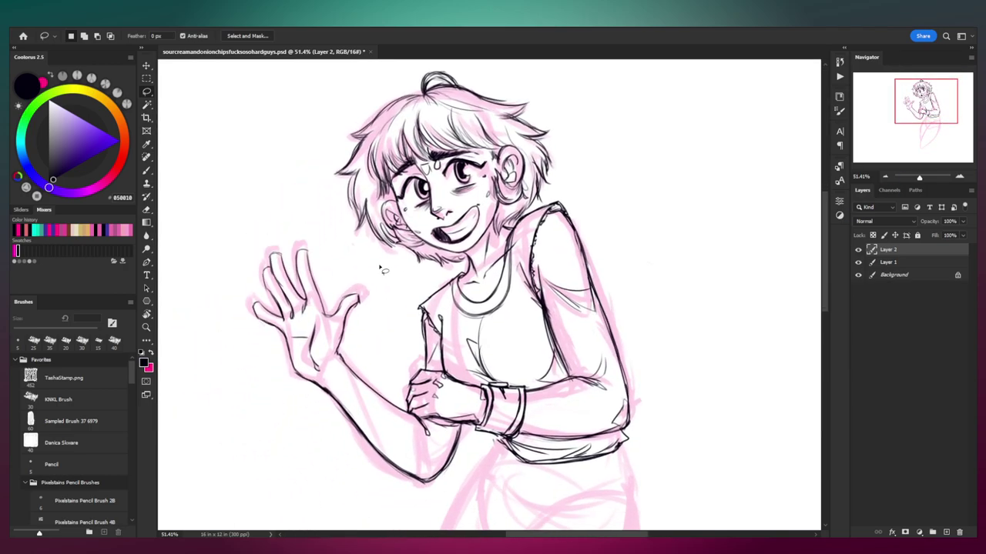
Step: Examine the raised hand's proportions against the whole figure, with the Layer 2 inks hidden and shown
{"action": "left_click_drag", "start_coordinate": [348, 266], "coordinate": [343, 255]}
{"action": "left_click", "coordinate": [858, 251]}
{"action": "left_click", "coordinate": [858, 251]}
{"action": "scroll", "coordinate": [422, 347], "scroll_direction": "down", "scroll_amount": 5}
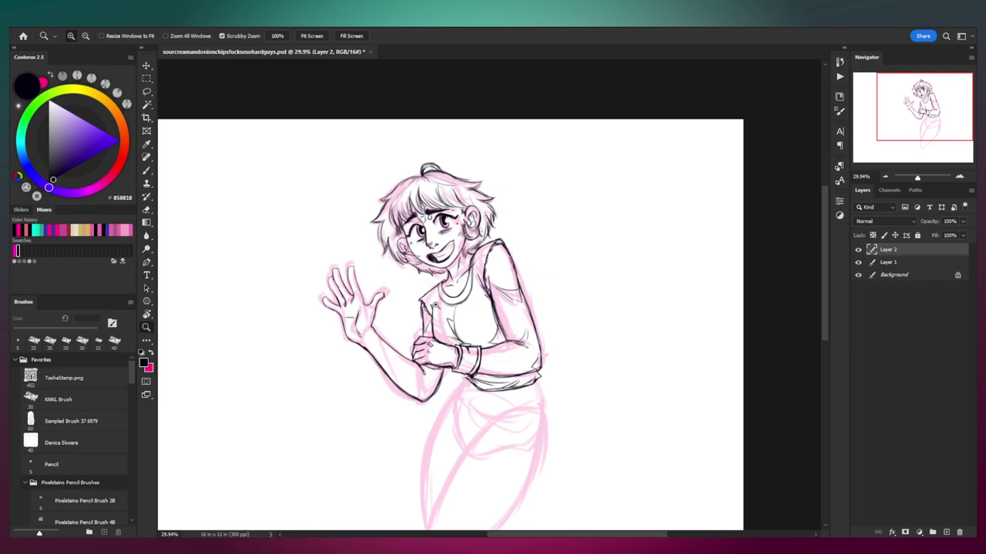
{"action": "left_click_drag", "start_coordinate": [433, 316], "coordinate": [435, 293]}
{"action": "mouse_move", "coordinate": [451, 266]}
{"action": "left_mouse_down"}
{"action": "mouse_move", "coordinate": [448, 224]}
{"action": "mouse_move", "coordinate": [433, 251]}
{"action": "mouse_move", "coordinate": [448, 258]}
{"action": "left_mouse_up"}
{"action": "left_click_drag", "start_coordinate": [339, 174], "coordinate": [393, 175]}
{"action": "mouse_move", "coordinate": [327, 219]}
{"action": "left_mouse_down"}
{"action": "mouse_move", "coordinate": [338, 243]}
{"action": "mouse_move", "coordinate": [327, 245]}
{"action": "left_mouse_up"}
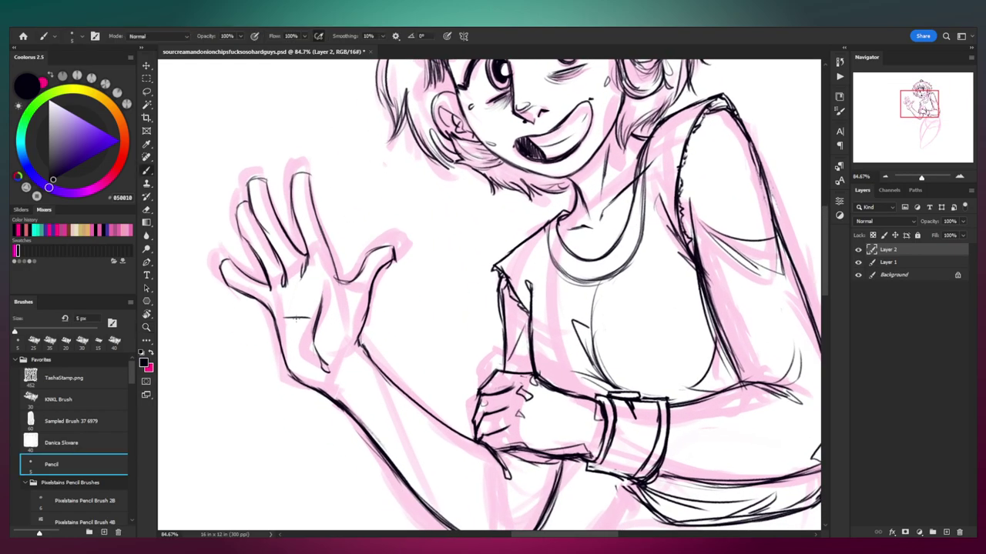
Step: Extend the horizontal palm crease and thicken the tips of the little, middle and index fingers and the thumb
{"action": "left_click_drag", "start_coordinate": [306, 316], "coordinate": [312, 311]}
{"action": "left_click_drag", "start_coordinate": [315, 174], "coordinate": [315, 198]}
{"action": "key", "text": "ctrl+z"}
{"action": "left_click_drag", "start_coordinate": [266, 177], "coordinate": [271, 194]}
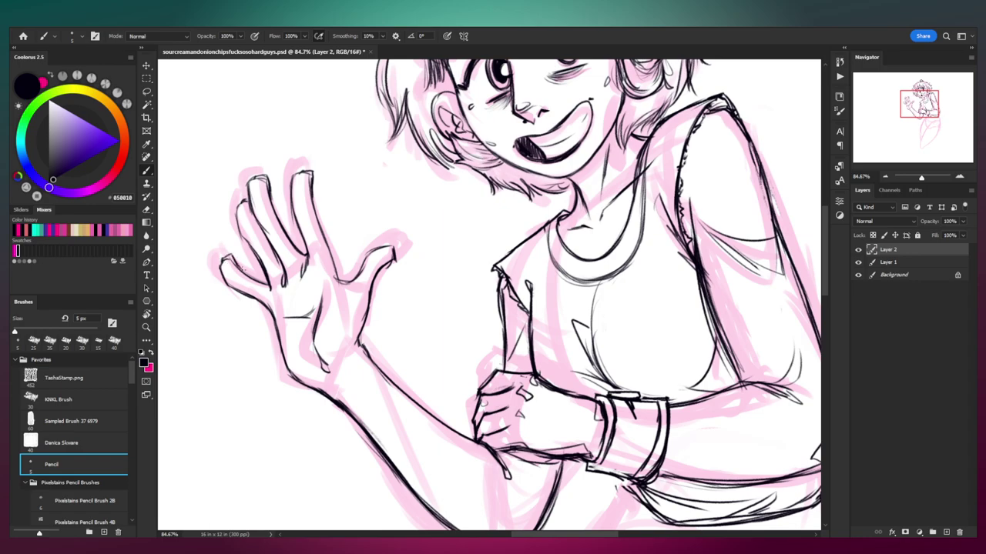
{"action": "left_click_drag", "start_coordinate": [235, 257], "coordinate": [246, 274]}
{"action": "left_click_drag", "start_coordinate": [262, 174], "coordinate": [273, 197]}
{"action": "left_click_drag", "start_coordinate": [310, 173], "coordinate": [312, 195]}
{"action": "mouse_move", "coordinate": [390, 257]}
{"action": "left_mouse_down"}
{"action": "mouse_move", "coordinate": [399, 267]}
{"action": "mouse_move", "coordinate": [384, 271]}
{"action": "mouse_move", "coordinate": [402, 264]}
{"action": "left_mouse_up"}
Step: Clean up the raised hand's little fingertip with the eraser and redraw its heavy, rounded end
{"action": "key", "text": "e"}
{"action": "key", "text": "b"}
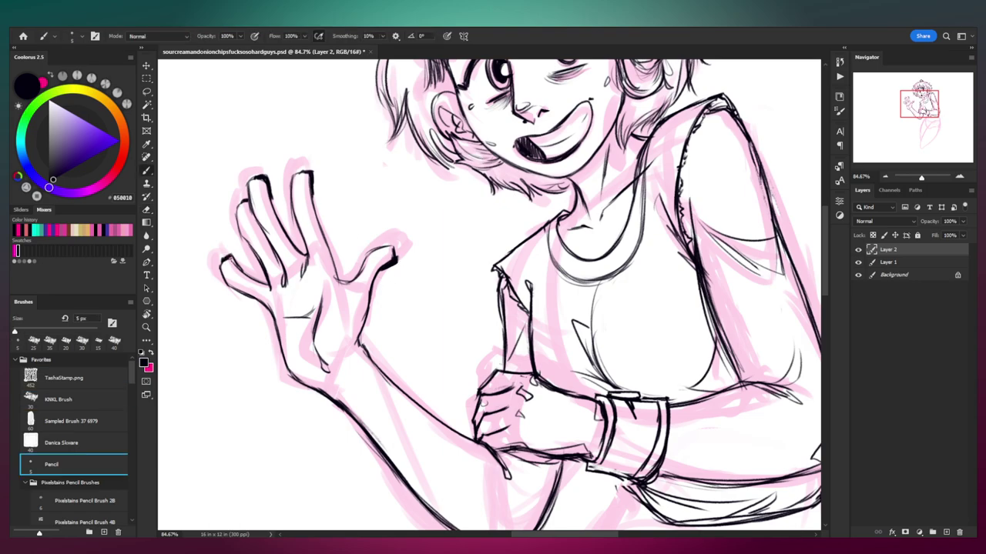
{"action": "key", "text": "e"}
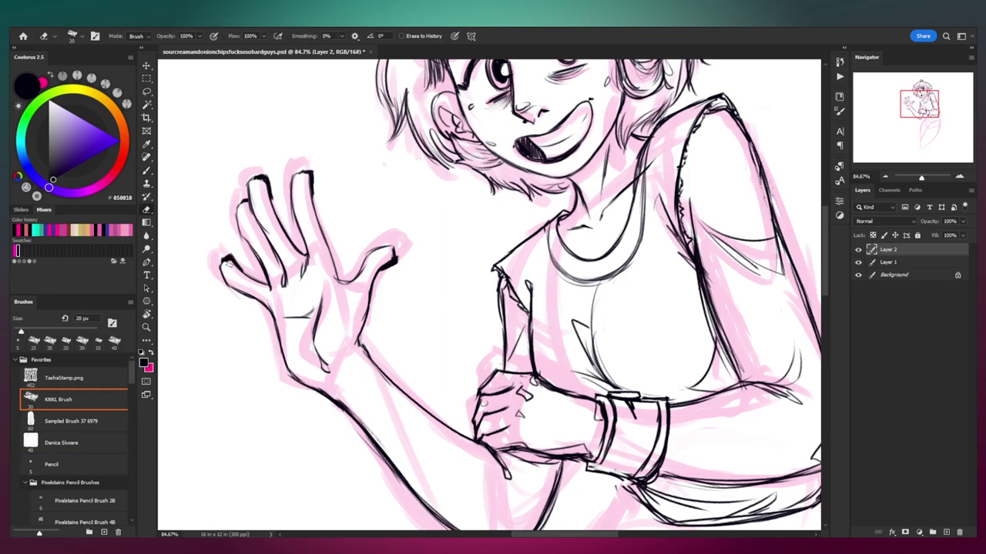
{"action": "key", "text": "b"}
{"action": "left_click_drag", "start_coordinate": [239, 263], "coordinate": [224, 250]}
{"action": "key", "text": "e"}
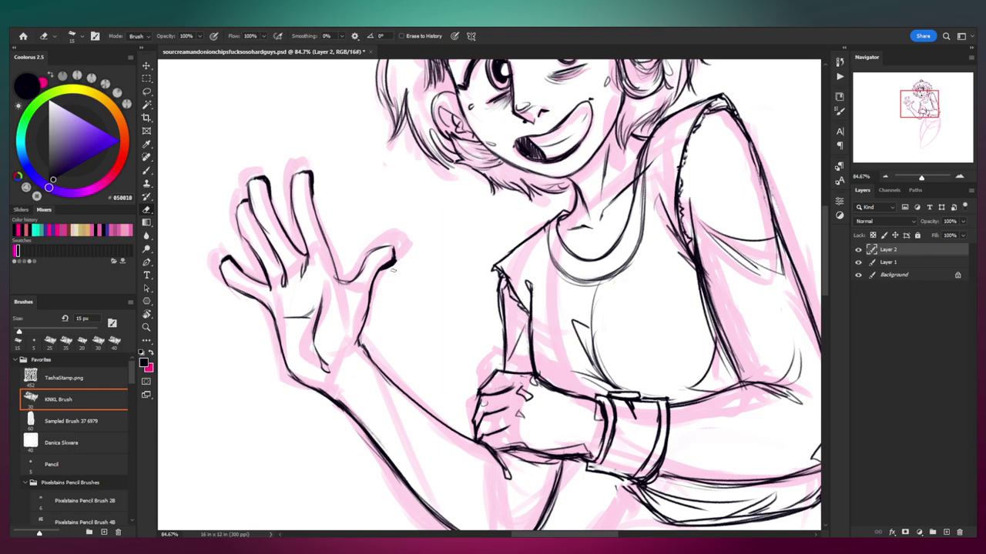
Step: Try light sweeping motion arcs across the raised hand's fingers and undo them
{"action": "left_click_drag", "start_coordinate": [332, 228], "coordinate": [297, 231]}
{"action": "left_click_drag", "start_coordinate": [379, 231], "coordinate": [373, 203]}
{"action": "left_click_drag", "start_coordinate": [397, 281], "coordinate": [414, 317]}
{"action": "left_click_drag", "start_coordinate": [392, 293], "coordinate": [361, 293]}
{"action": "left_click_drag", "start_coordinate": [403, 241], "coordinate": [395, 177]}
{"action": "mouse_move", "coordinate": [412, 228]}
{"action": "left_mouse_down"}
{"action": "mouse_move", "coordinate": [393, 228]}
{"action": "mouse_move", "coordinate": [405, 203]}
{"action": "mouse_move", "coordinate": [393, 245]}
{"action": "left_mouse_up"}
{"action": "left_click_drag", "start_coordinate": [299, 251], "coordinate": [329, 251]}
{"action": "left_click_drag", "start_coordinate": [258, 288], "coordinate": [385, 140]}
{"action": "left_click_drag", "start_coordinate": [303, 161], "coordinate": [255, 226]}
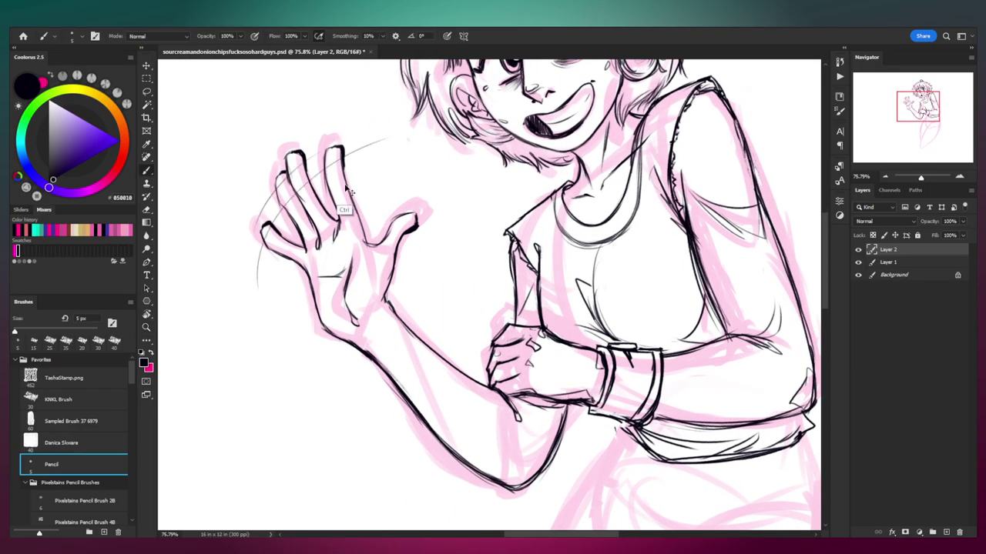
{"action": "key", "text": "ctrl+z"}
{"action": "left_click_drag", "start_coordinate": [377, 176], "coordinate": [357, 178]}
{"action": "left_click_drag", "start_coordinate": [395, 236], "coordinate": [414, 238]}
{"action": "key", "text": "ctrl+z"}
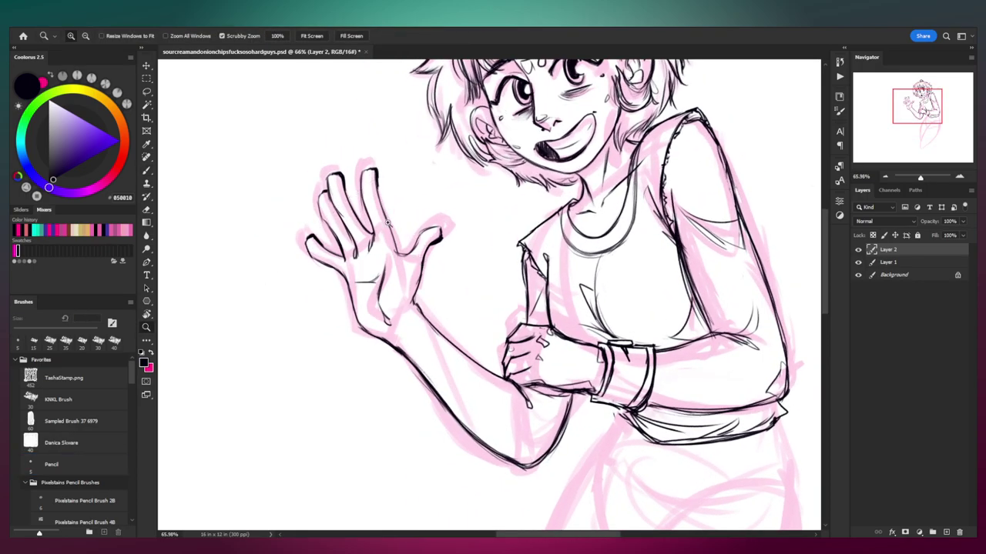
Step: Sketch thin curved motion arcs around the raised hand's fingertips on Layer 2, from beyond the little finger to the thumb side
{"action": "key", "text": "b"}
{"action": "mouse_move", "coordinate": [296, 270]}
{"action": "left_mouse_down"}
{"action": "mouse_move", "coordinate": [310, 217]}
{"action": "mouse_move", "coordinate": [411, 162]}
{"action": "mouse_move", "coordinate": [271, 235]}
{"action": "left_mouse_up"}
{"action": "key", "text": "ctrl+z"}
{"action": "key", "text": "ctrl+z"}
{"action": "mouse_move", "coordinate": [375, 168]}
{"action": "left_mouse_down"}
{"action": "mouse_move", "coordinate": [424, 173]}
{"action": "mouse_move", "coordinate": [346, 176]}
{"action": "mouse_move", "coordinate": [293, 205]}
{"action": "mouse_move", "coordinate": [290, 281]}
{"action": "left_mouse_up"}
{"action": "key", "text": "ctrl+z"}
{"action": "left_click_drag", "start_coordinate": [336, 183], "coordinate": [291, 288]}
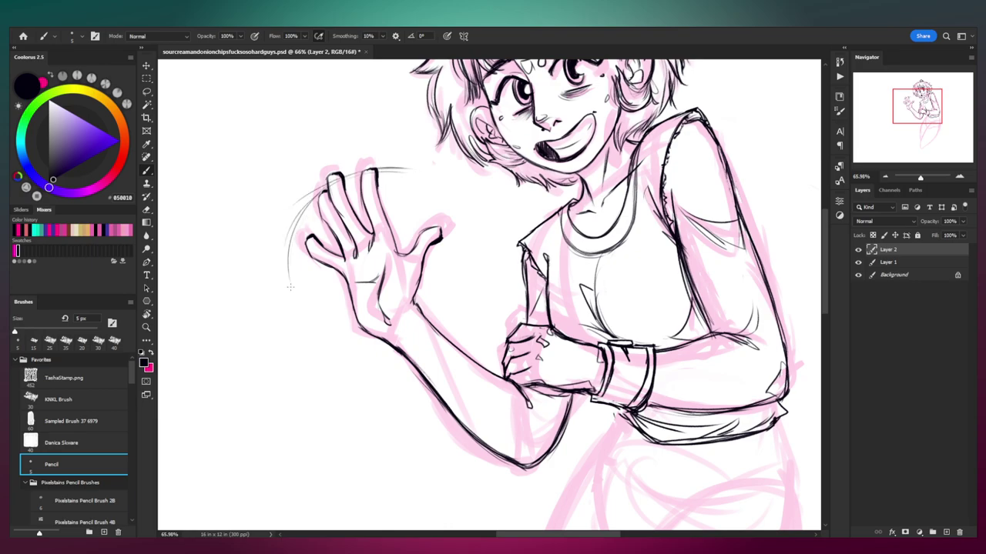
{"action": "left_click_drag", "start_coordinate": [395, 170], "coordinate": [441, 225]}
{"action": "left_click_drag", "start_coordinate": [338, 177], "coordinate": [271, 280]}
{"action": "left_click_drag", "start_coordinate": [322, 213], "coordinate": [437, 185]}
{"action": "mouse_move", "coordinate": [445, 219]}
{"action": "left_mouse_down"}
{"action": "mouse_move", "coordinate": [385, 236]}
{"action": "mouse_move", "coordinate": [411, 235]}
{"action": "left_mouse_up"}
{"action": "left_click_drag", "start_coordinate": [351, 256], "coordinate": [324, 288]}
{"action": "key", "text": "ctrl+z"}
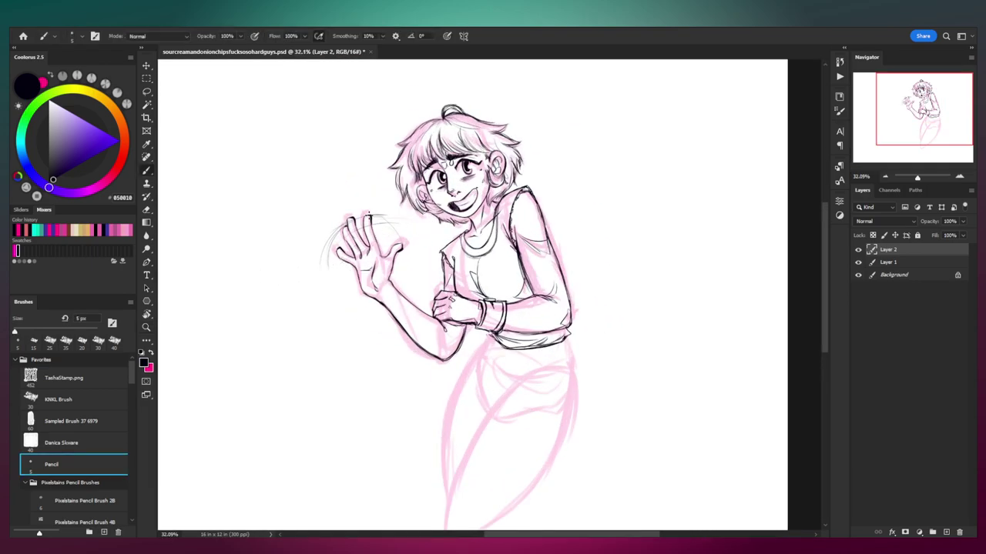
{"action": "left_click_drag", "start_coordinate": [342, 233], "coordinate": [310, 280]}
{"action": "mouse_move", "coordinate": [425, 228]}
{"action": "left_mouse_down"}
{"action": "mouse_move", "coordinate": [393, 219]}
{"action": "mouse_move", "coordinate": [311, 266]}
{"action": "left_mouse_up"}
{"action": "left_click_drag", "start_coordinate": [403, 251], "coordinate": [440, 217]}
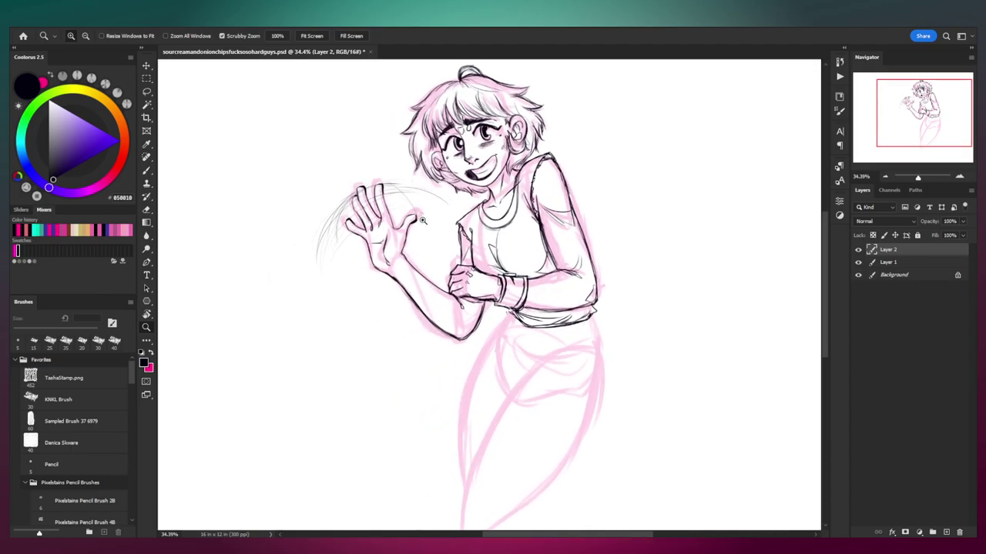
Step: Undo all the motion arcs drawn around the raised hand on Layer 2
{"action": "key", "text": "ctrl+z"}
{"action": "key", "text": "ctrl+z"}
{"action": "key", "text": "ctrl+z"}
{"action": "key", "text": "ctrl+z"}
{"action": "key", "text": "ctrl+z"}
{"action": "key", "text": "ctrl+z"}
{"action": "key", "text": "ctrl+z"}
{"action": "key", "text": "ctrl+z"}
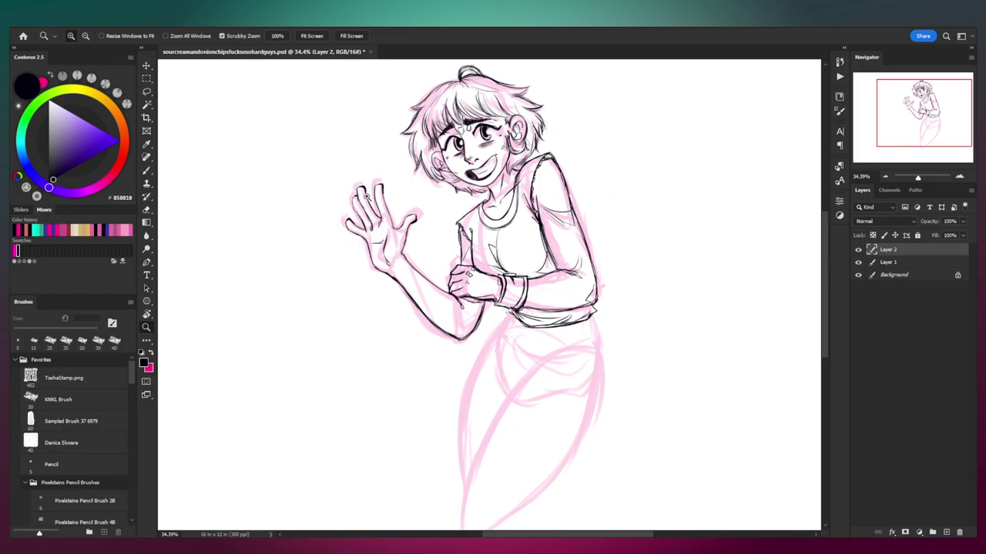
Step: Create a new layer above Layer 2 and sketch thin motion arcs sweeping over the raised hand's fingertips
{"action": "key", "text": "b"}
{"action": "key", "text": "ctrl+shift+n"}
{"action": "key", "text": "Return"}
{"action": "mouse_move", "coordinate": [324, 233]}
{"action": "left_mouse_down"}
{"action": "mouse_move", "coordinate": [339, 207]}
{"action": "mouse_move", "coordinate": [394, 207]}
{"action": "mouse_move", "coordinate": [343, 206]}
{"action": "mouse_move", "coordinate": [433, 191]}
{"action": "left_mouse_up"}
{"action": "key", "text": "ctrl+z"}
{"action": "left_click_drag", "start_coordinate": [359, 190], "coordinate": [322, 233]}
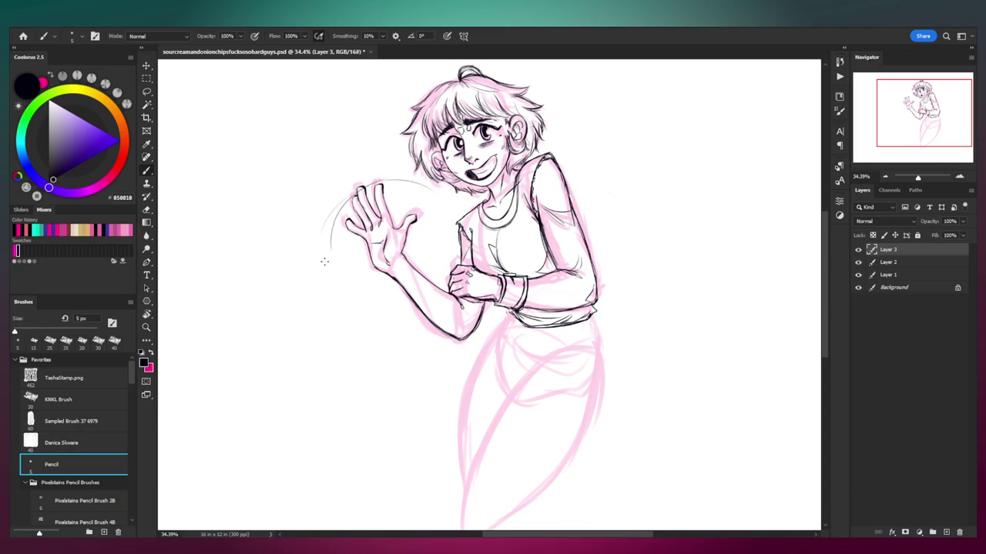
{"action": "left_click_drag", "start_coordinate": [431, 185], "coordinate": [325, 240]}
{"action": "mouse_move", "coordinate": [435, 189]}
{"action": "left_mouse_down"}
{"action": "mouse_move", "coordinate": [329, 217]}
{"action": "mouse_move", "coordinate": [336, 244]}
{"action": "left_mouse_up"}
{"action": "mouse_move", "coordinate": [368, 200]}
{"action": "left_mouse_down"}
{"action": "mouse_move", "coordinate": [442, 226]}
{"action": "mouse_move", "coordinate": [363, 209]}
{"action": "left_mouse_up"}
Step: Enlarge the eraser to 60 px and trim the motion arcs around the raised hand
{"action": "key", "text": "e"}
{"action": "key", "text": "bracketright"}
{"action": "key", "text": "bracketright"}
{"action": "key", "text": "bracketright"}
{"action": "key", "text": "bracketright"}
{"action": "key", "text": "bracketright"}
{"action": "key", "text": "bracketright"}
{"action": "key", "text": "bracketright"}
{"action": "mouse_move", "coordinate": [422, 215]}
{"action": "left_mouse_down"}
{"action": "mouse_move", "coordinate": [328, 240]}
{"action": "mouse_move", "coordinate": [416, 200]}
{"action": "left_mouse_up"}
Step: Add more thin motion arcs beyond the little finger and the thumb, and soften their outer ends with the eraser
{"action": "key", "text": "b"}
{"action": "mouse_move", "coordinate": [351, 194]}
{"action": "left_mouse_down"}
{"action": "mouse_move", "coordinate": [434, 192]}
{"action": "mouse_move", "coordinate": [390, 187]}
{"action": "mouse_move", "coordinate": [447, 208]}
{"action": "left_mouse_up"}
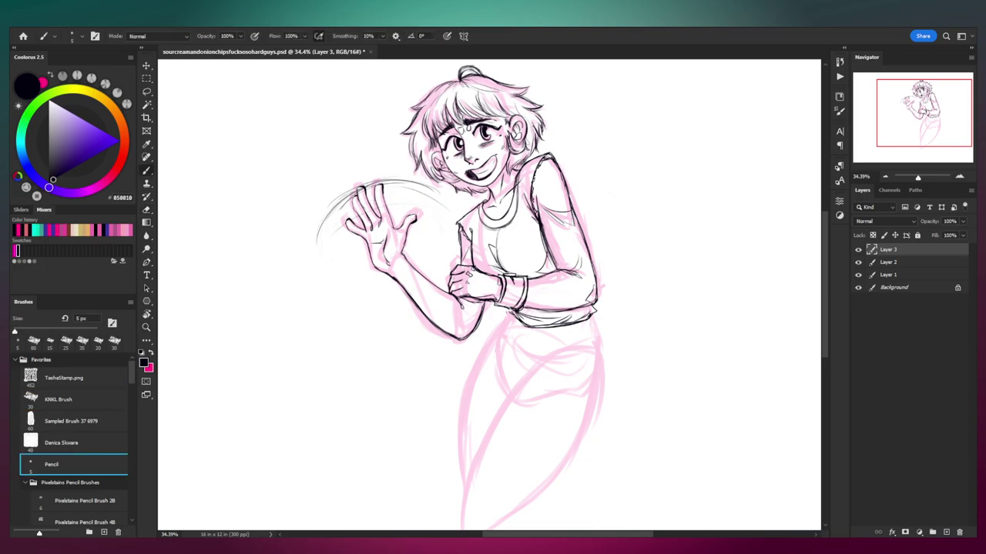
{"action": "mouse_move", "coordinate": [328, 240]}
{"action": "left_mouse_down"}
{"action": "mouse_move", "coordinate": [352, 214]}
{"action": "mouse_move", "coordinate": [421, 203]}
{"action": "left_mouse_up"}
{"action": "mouse_move", "coordinate": [451, 229]}
{"action": "left_mouse_down"}
{"action": "mouse_move", "coordinate": [382, 231]}
{"action": "mouse_move", "coordinate": [431, 231]}
{"action": "left_mouse_up"}
{"action": "key", "text": "e"}
{"action": "left_click_drag", "start_coordinate": [344, 215], "coordinate": [321, 247]}
{"action": "key", "text": "z"}
{"action": "left_click_drag", "start_coordinate": [411, 224], "coordinate": [397, 235]}
{"action": "scroll", "coordinate": [398, 233], "scroll_direction": "up", "scroll_amount": 3}
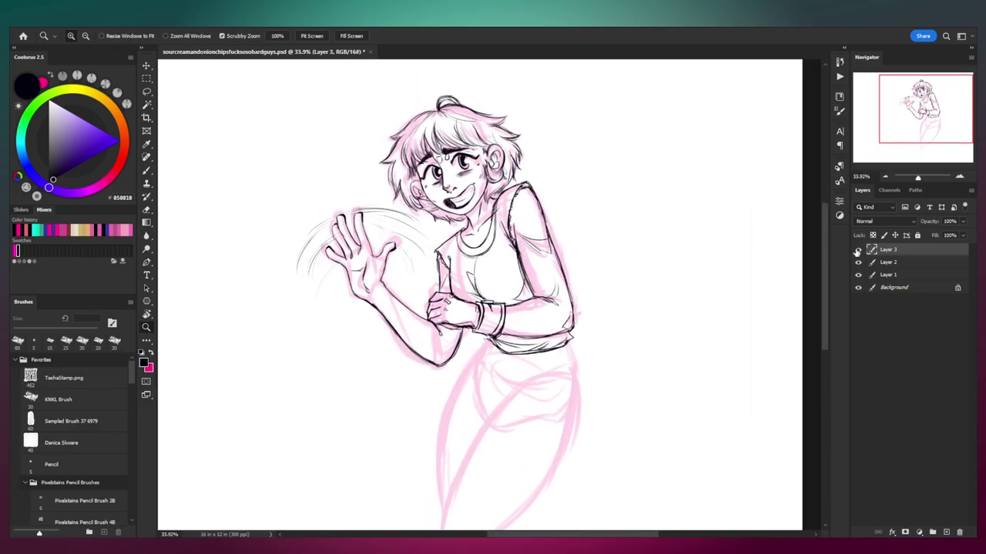
{"action": "scroll", "coordinate": [430, 231], "scroll_direction": "down", "scroll_amount": 2}
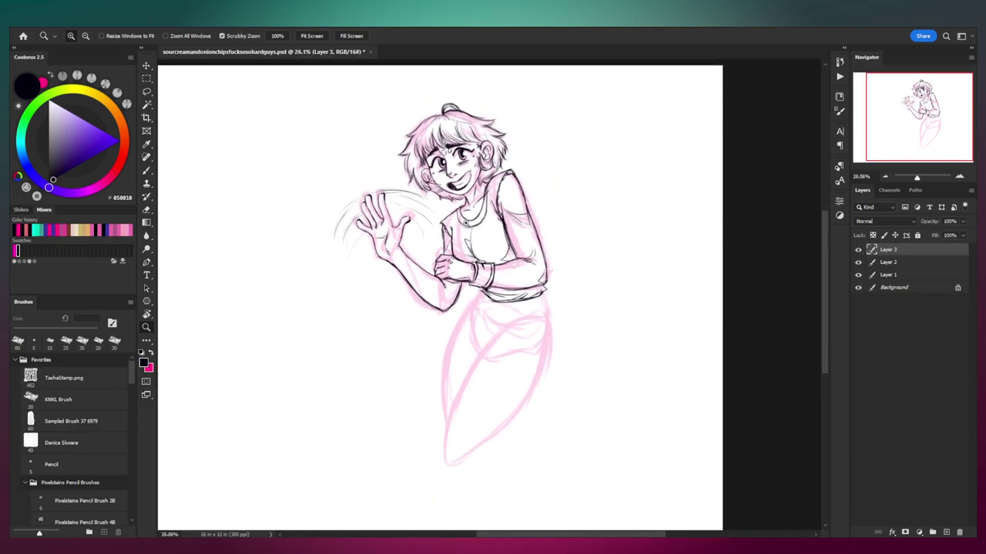
Step: Ink a round trouser button just below the shirt hem on Layer 3
{"action": "scroll", "coordinate": [412, 185], "scroll_direction": "up", "scroll_amount": 2}
{"action": "left_click", "coordinate": [858, 249]}
{"action": "left_click", "coordinate": [858, 249]}
{"action": "left_click", "coordinate": [859, 250]}
{"action": "left_click", "coordinate": [860, 250]}
{"action": "key", "text": "b"}
{"action": "mouse_move", "coordinate": [528, 375]}
{"action": "left_mouse_down"}
{"action": "mouse_move", "coordinate": [498, 317]}
{"action": "mouse_move", "coordinate": [533, 317]}
{"action": "left_mouse_up"}
{"action": "key", "text": "z"}
{"action": "mouse_move", "coordinate": [533, 317]}
{"action": "left_mouse_down"}
{"action": "mouse_move", "coordinate": [499, 298]}
{"action": "mouse_move", "coordinate": [467, 301]}
{"action": "left_mouse_up"}
{"action": "key", "text": "b"}
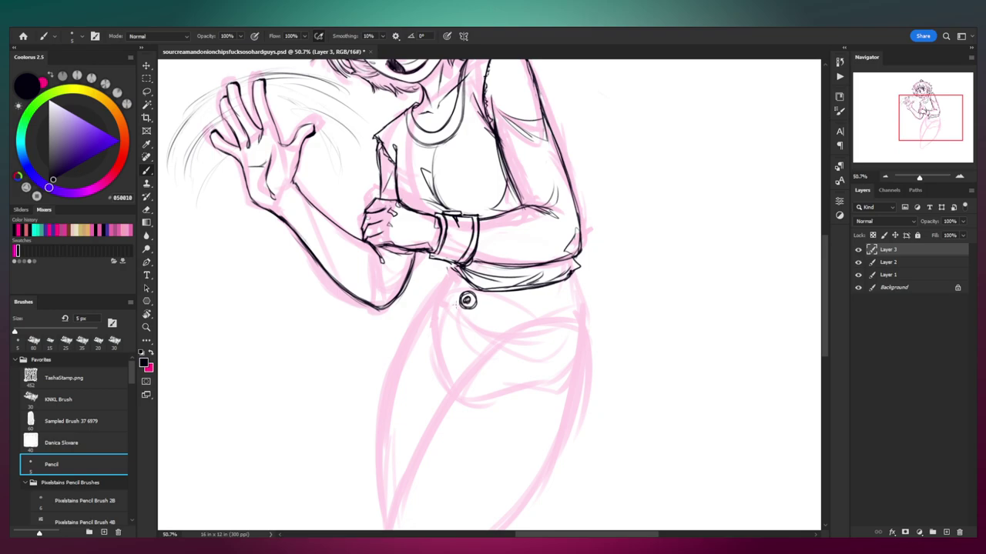
Step: Ink the trousers' waistband beneath the shirt hem with belt loops along the front and at the hips
{"action": "mouse_move", "coordinate": [453, 285]}
{"action": "left_mouse_down"}
{"action": "mouse_move", "coordinate": [466, 314]}
{"action": "mouse_move", "coordinate": [484, 288]}
{"action": "mouse_move", "coordinate": [527, 313]}
{"action": "mouse_move", "coordinate": [524, 291]}
{"action": "left_mouse_up"}
{"action": "left_click_drag", "start_coordinate": [454, 268], "coordinate": [435, 286]}
{"action": "mouse_move", "coordinate": [573, 272]}
{"action": "left_mouse_down"}
{"action": "mouse_move", "coordinate": [586, 270]}
{"action": "mouse_move", "coordinate": [573, 288]}
{"action": "mouse_move", "coordinate": [590, 285]}
{"action": "mouse_move", "coordinate": [590, 294]}
{"action": "left_mouse_up"}
{"action": "key", "text": "ctrl+z"}
{"action": "mouse_move", "coordinate": [527, 313]}
{"action": "left_mouse_down"}
{"action": "mouse_move", "coordinate": [580, 295]}
{"action": "mouse_move", "coordinate": [527, 311]}
{"action": "left_mouse_up"}
{"action": "key", "text": "ctrl+z"}
{"action": "left_click_drag", "start_coordinate": [582, 289], "coordinate": [539, 301]}
{"action": "left_click_drag", "start_coordinate": [478, 310], "coordinate": [516, 314]}
{"action": "left_click_drag", "start_coordinate": [477, 309], "coordinate": [513, 315]}
{"action": "key", "text": "ctrl+z"}
{"action": "key", "text": "ctrl+z"}
{"action": "left_click_drag", "start_coordinate": [476, 310], "coordinate": [516, 314]}
{"action": "key", "text": "ctrl+z"}
{"action": "key", "text": "ctrl+z"}
{"action": "key", "text": "ctrl+z"}
{"action": "key", "text": "ctrl+z"}
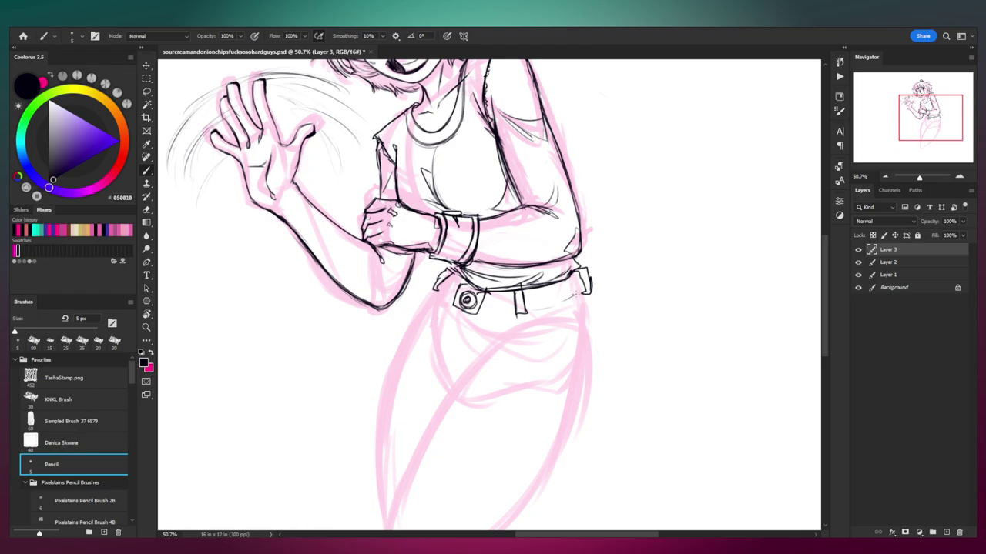
Step: Ink the waistband's lower edge and the belt loop beside the round button
{"action": "left_click_drag", "start_coordinate": [487, 315], "coordinate": [506, 312]}
{"action": "left_click_drag", "start_coordinate": [441, 291], "coordinate": [451, 302]}
{"action": "mouse_move", "coordinate": [471, 263]}
{"action": "left_mouse_down"}
{"action": "mouse_move", "coordinate": [447, 270]}
{"action": "mouse_move", "coordinate": [453, 293]}
{"action": "mouse_move", "coordinate": [501, 294]}
{"action": "left_mouse_up"}
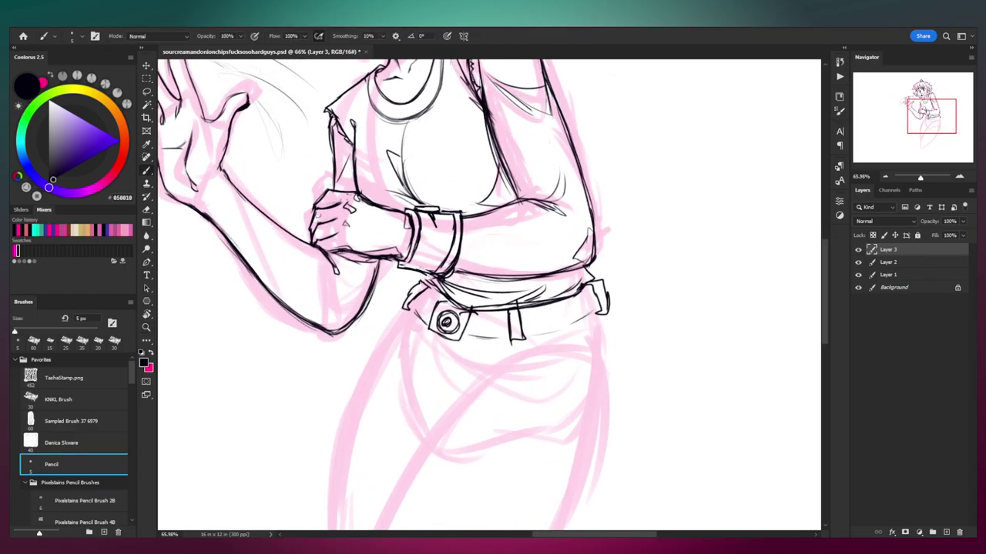
{"action": "left_click_drag", "start_coordinate": [412, 290], "coordinate": [402, 300]}
Step: Ink the pocket flap on the back hip and the fold running from the middle belt loop across the front hip
{"action": "mouse_move", "coordinate": [490, 258]}
{"action": "left_mouse_down"}
{"action": "mouse_move", "coordinate": [453, 269]}
{"action": "mouse_move", "coordinate": [477, 244]}
{"action": "left_mouse_up"}
{"action": "left_click_drag", "start_coordinate": [465, 208], "coordinate": [453, 221]}
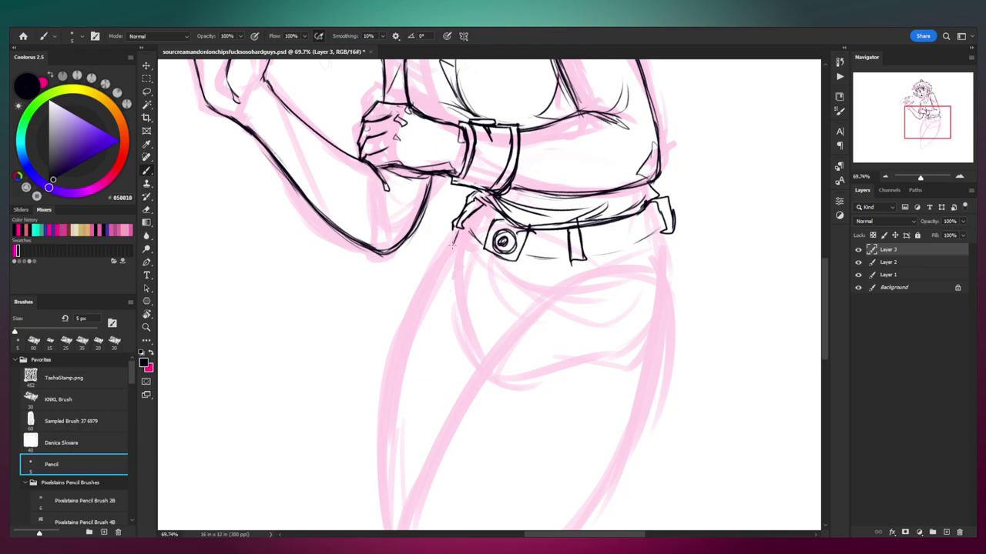
{"action": "mouse_move", "coordinate": [447, 254]}
{"action": "left_mouse_down"}
{"action": "mouse_move", "coordinate": [416, 271]}
{"action": "mouse_move", "coordinate": [443, 265]}
{"action": "mouse_move", "coordinate": [460, 226]}
{"action": "left_mouse_up"}
{"action": "mouse_move", "coordinate": [576, 260]}
{"action": "left_mouse_down"}
{"action": "mouse_move", "coordinate": [578, 291]}
{"action": "mouse_move", "coordinate": [553, 306]}
{"action": "mouse_move", "coordinate": [603, 299]}
{"action": "mouse_move", "coordinate": [650, 326]}
{"action": "mouse_move", "coordinate": [568, 283]}
{"action": "mouse_move", "coordinate": [661, 321]}
{"action": "mouse_move", "coordinate": [637, 325]}
{"action": "left_mouse_up"}
{"action": "key", "text": "ctrl+z"}
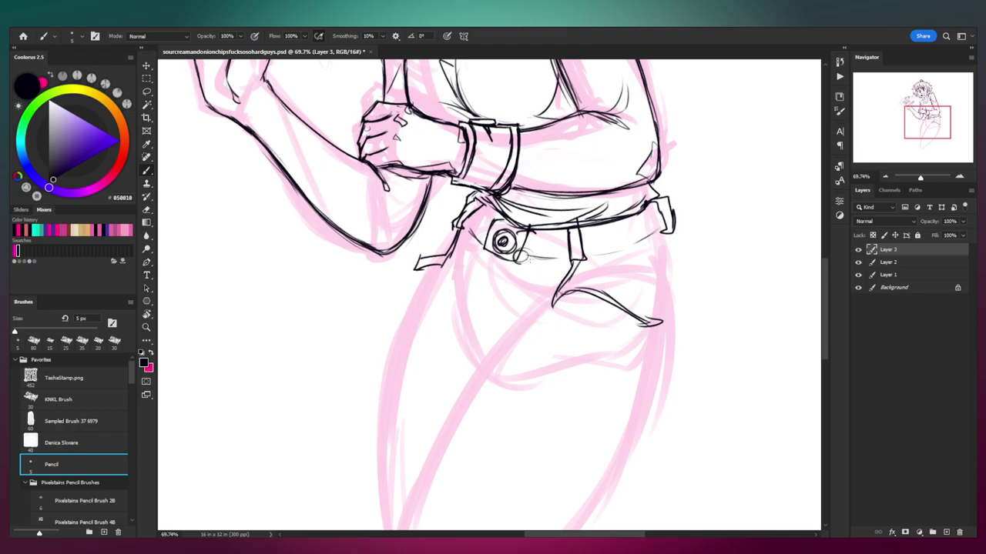
Step: Ink the fly line, the crotch folds and the crease along the top of the front thigh
{"action": "left_click_drag", "start_coordinate": [493, 256], "coordinate": [480, 294]}
{"action": "mouse_move", "coordinate": [481, 362]}
{"action": "left_mouse_down"}
{"action": "mouse_move", "coordinate": [458, 283]}
{"action": "mouse_move", "coordinate": [465, 332]}
{"action": "left_mouse_up"}
{"action": "left_click_drag", "start_coordinate": [473, 389], "coordinate": [551, 310]}
{"action": "key", "text": "ctrl+z"}
{"action": "left_click_drag", "start_coordinate": [462, 390], "coordinate": [541, 314]}
{"action": "key", "text": "ctrl+z"}
{"action": "mouse_move", "coordinate": [470, 371]}
{"action": "left_mouse_down"}
{"action": "mouse_move", "coordinate": [525, 325]}
{"action": "mouse_move", "coordinate": [628, 327]}
{"action": "mouse_move", "coordinate": [539, 320]}
{"action": "mouse_move", "coordinate": [519, 331]}
{"action": "mouse_move", "coordinate": [449, 294]}
{"action": "left_mouse_up"}
{"action": "mouse_move", "coordinate": [467, 332]}
{"action": "left_mouse_down"}
{"action": "mouse_move", "coordinate": [486, 344]}
{"action": "mouse_move", "coordinate": [472, 360]}
{"action": "left_mouse_up"}
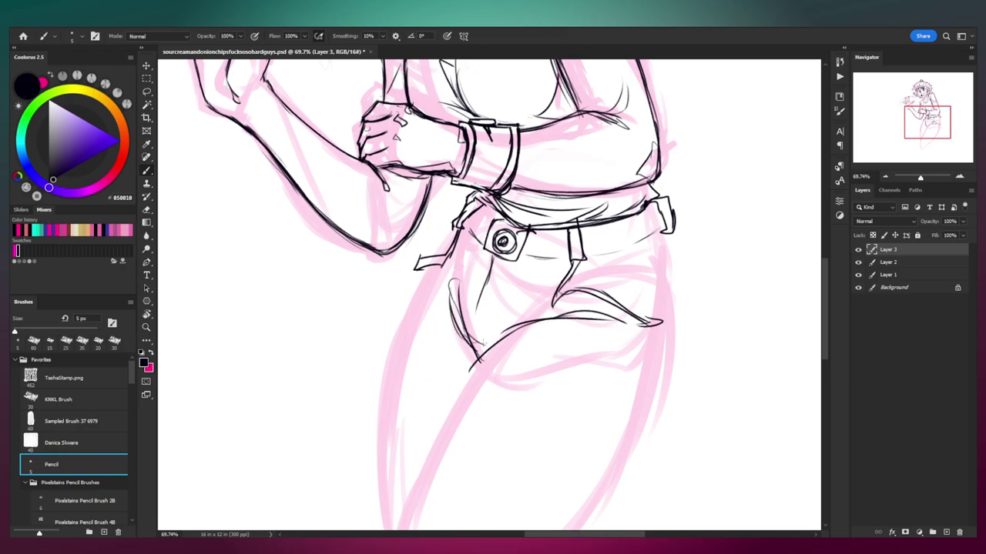
Step: Ink the contours of both hips and the outer edge of the front thigh
{"action": "left_click_drag", "start_coordinate": [456, 228], "coordinate": [424, 260]}
{"action": "left_click_drag", "start_coordinate": [668, 230], "coordinate": [662, 282]}
{"action": "mouse_move", "coordinate": [668, 245]}
{"action": "left_mouse_down"}
{"action": "mouse_move", "coordinate": [663, 291]}
{"action": "mouse_move", "coordinate": [594, 238]}
{"action": "mouse_move", "coordinate": [632, 252]}
{"action": "left_mouse_up"}
{"action": "key", "text": "ctrl+space"}
{"action": "mouse_move", "coordinate": [591, 204]}
{"action": "left_mouse_down"}
{"action": "mouse_move", "coordinate": [600, 270]}
{"action": "mouse_move", "coordinate": [571, 334]}
{"action": "left_mouse_up"}
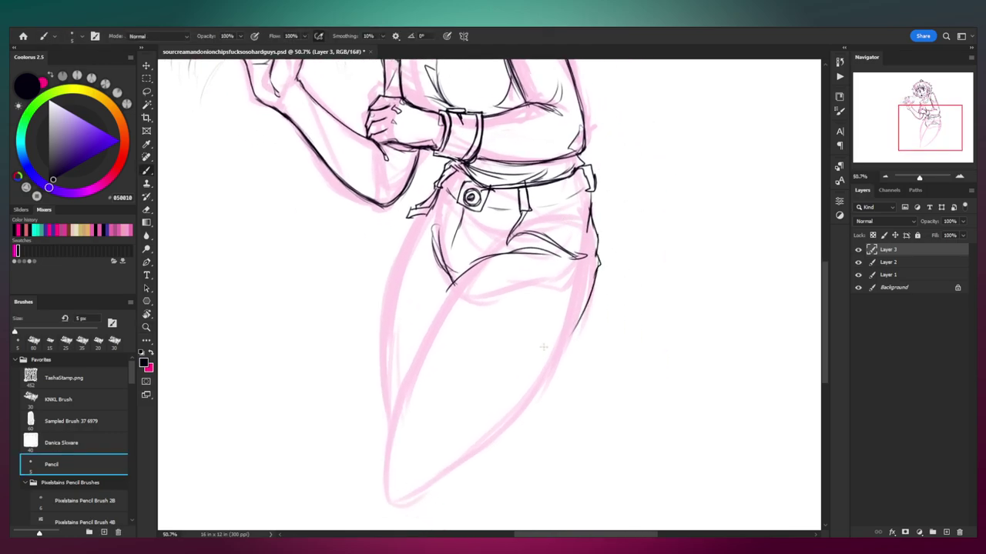
Step: Ink the front leg's long inner edge and the back leg's curved outer contour, redrawing the latter until it fits
{"action": "mouse_move", "coordinate": [471, 266]}
{"action": "left_mouse_down"}
{"action": "mouse_move", "coordinate": [415, 369]}
{"action": "mouse_move", "coordinate": [381, 489]}
{"action": "left_mouse_up"}
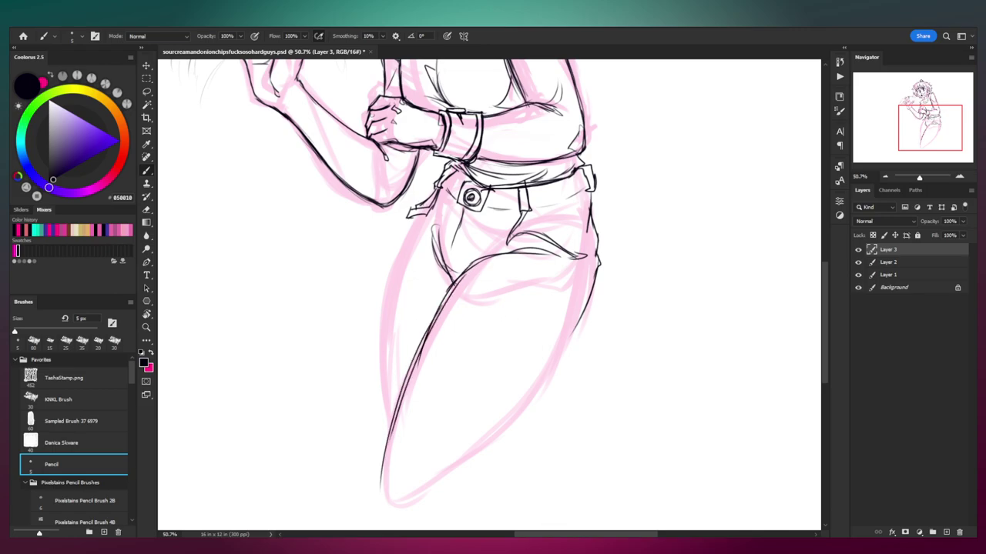
{"action": "mouse_move", "coordinate": [405, 230]}
{"action": "left_mouse_down"}
{"action": "mouse_move", "coordinate": [375, 320]}
{"action": "mouse_move", "coordinate": [377, 412]}
{"action": "left_mouse_up"}
{"action": "mouse_move", "coordinate": [374, 301]}
{"action": "left_mouse_down"}
{"action": "mouse_move", "coordinate": [387, 425]}
{"action": "mouse_move", "coordinate": [366, 351]}
{"action": "left_mouse_up"}
{"action": "left_click_drag", "start_coordinate": [403, 228], "coordinate": [376, 396]}
{"action": "key", "text": "ctrl+z"}
{"action": "key", "text": "ctrl+z"}
{"action": "key", "text": "ctrl+z"}
{"action": "key", "text": "ctrl+z"}
{"action": "left_click_drag", "start_coordinate": [410, 216], "coordinate": [387, 382]}
{"action": "key", "text": "ctrl+z"}
{"action": "left_click_drag", "start_coordinate": [408, 208], "coordinate": [378, 385]}
{"action": "left_click_drag", "start_coordinate": [389, 297], "coordinate": [379, 422]}
Step: Reinforce the crease folds across the top of the front thigh with the eraser and pencil
{"action": "mouse_move", "coordinate": [427, 249]}
{"action": "left_mouse_down"}
{"action": "mouse_move", "coordinate": [512, 289]}
{"action": "mouse_move", "coordinate": [476, 273]}
{"action": "mouse_move", "coordinate": [546, 254]}
{"action": "left_mouse_up"}
{"action": "mouse_move", "coordinate": [499, 296]}
{"action": "left_mouse_down"}
{"action": "mouse_move", "coordinate": [435, 294]}
{"action": "mouse_move", "coordinate": [470, 289]}
{"action": "mouse_move", "coordinate": [487, 267]}
{"action": "left_mouse_up"}
{"action": "key", "text": "ctrl+z"}
{"action": "left_click_drag", "start_coordinate": [428, 313], "coordinate": [567, 275]}
{"action": "left_click_drag", "start_coordinate": [442, 288], "coordinate": [573, 279]}
{"action": "left_click_drag", "start_coordinate": [477, 272], "coordinate": [587, 288]}
{"action": "mouse_move", "coordinate": [572, 324]}
{"action": "left_mouse_down"}
{"action": "mouse_move", "coordinate": [508, 323]}
{"action": "mouse_move", "coordinate": [482, 354]}
{"action": "left_mouse_up"}
{"action": "left_click_drag", "start_coordinate": [533, 335], "coordinate": [643, 320]}
{"action": "key", "text": "e"}
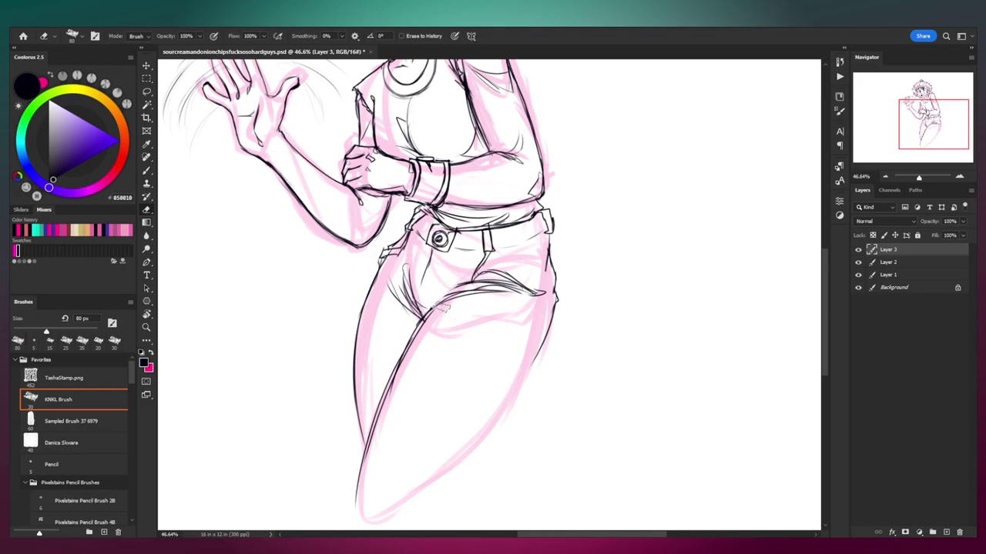
{"action": "key", "text": "b"}
{"action": "mouse_move", "coordinate": [428, 308]}
{"action": "left_mouse_down"}
{"action": "mouse_move", "coordinate": [456, 289]}
{"action": "mouse_move", "coordinate": [502, 295]}
{"action": "left_mouse_up"}
Step: Ink light fold marks inside the front thigh and extend its outer contour down to loose fabric folds at the knee
{"action": "left_click_drag", "start_coordinate": [439, 323], "coordinate": [424, 337]}
{"action": "left_click_drag", "start_coordinate": [433, 343], "coordinate": [436, 368]}
{"action": "mouse_move", "coordinate": [439, 378]}
{"action": "left_mouse_down"}
{"action": "mouse_move", "coordinate": [411, 394]}
{"action": "mouse_move", "coordinate": [419, 432]}
{"action": "mouse_move", "coordinate": [380, 502]}
{"action": "mouse_move", "coordinate": [499, 447]}
{"action": "left_mouse_up"}
{"action": "key", "text": "ctrl+z"}
{"action": "mouse_move", "coordinate": [539, 342]}
{"action": "left_mouse_down"}
{"action": "mouse_move", "coordinate": [518, 411]}
{"action": "mouse_move", "coordinate": [485, 459]}
{"action": "left_mouse_up"}
{"action": "left_click_drag", "start_coordinate": [492, 455], "coordinate": [459, 494]}
Step: Rework the back leg's lower outer contour, erasing the smooth line and sketching baggier fabric
{"action": "mouse_move", "coordinate": [357, 327]}
{"action": "left_mouse_down"}
{"action": "mouse_move", "coordinate": [343, 403]}
{"action": "mouse_move", "coordinate": [359, 488]}
{"action": "left_mouse_up"}
{"action": "left_click_drag", "start_coordinate": [362, 417], "coordinate": [357, 465]}
{"action": "key", "text": "e"}
{"action": "left_click_drag", "start_coordinate": [359, 393], "coordinate": [354, 459]}
{"action": "key", "text": "b"}
{"action": "mouse_move", "coordinate": [355, 368]}
{"action": "left_mouse_down"}
{"action": "mouse_move", "coordinate": [343, 408]}
{"action": "mouse_move", "coordinate": [356, 433]}
{"action": "left_mouse_up"}
{"action": "mouse_move", "coordinate": [355, 423]}
{"action": "left_mouse_down"}
{"action": "mouse_move", "coordinate": [360, 450]}
{"action": "mouse_move", "coordinate": [350, 465]}
{"action": "left_mouse_up"}
{"action": "left_click_drag", "start_coordinate": [355, 448], "coordinate": [358, 482]}
Step: Erase the back knee's outline and redraw it as jagged fabric folds bulging outward
{"action": "key", "text": "e"}
{"action": "left_click_drag", "start_coordinate": [357, 400], "coordinate": [343, 481]}
{"action": "key", "text": "b"}
{"action": "left_click_drag", "start_coordinate": [347, 407], "coordinate": [354, 433]}
{"action": "left_click_drag", "start_coordinate": [352, 428], "coordinate": [356, 465]}
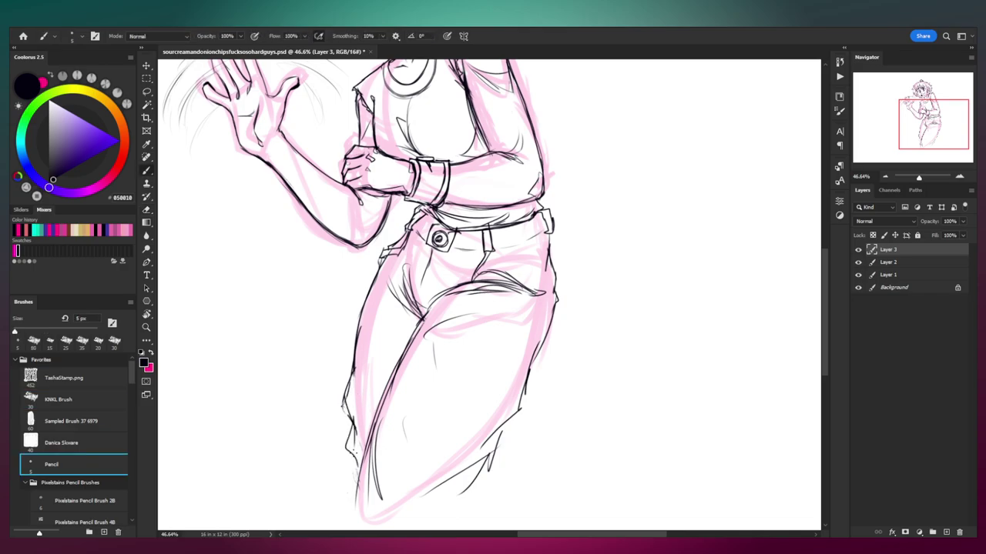
Step: Ink curved fold lines inside the back leg and a long crease across the front thigh
{"action": "left_click_drag", "start_coordinate": [356, 371], "coordinate": [365, 435]}
{"action": "left_click_drag", "start_coordinate": [357, 349], "coordinate": [362, 425]}
{"action": "key", "text": "ctrl+z"}
{"action": "key", "text": "ctrl+z"}
{"action": "mouse_move", "coordinate": [355, 362]}
{"action": "left_mouse_down"}
{"action": "mouse_move", "coordinate": [350, 395]}
{"action": "mouse_move", "coordinate": [357, 383]}
{"action": "mouse_move", "coordinate": [373, 416]}
{"action": "left_mouse_up"}
{"action": "mouse_move", "coordinate": [373, 316]}
{"action": "left_mouse_down"}
{"action": "mouse_move", "coordinate": [388, 394]}
{"action": "mouse_move", "coordinate": [392, 375]}
{"action": "left_mouse_up"}
{"action": "mouse_move", "coordinate": [491, 374]}
{"action": "left_mouse_down"}
{"action": "mouse_move", "coordinate": [443, 324]}
{"action": "mouse_move", "coordinate": [473, 355]}
{"action": "left_mouse_up"}
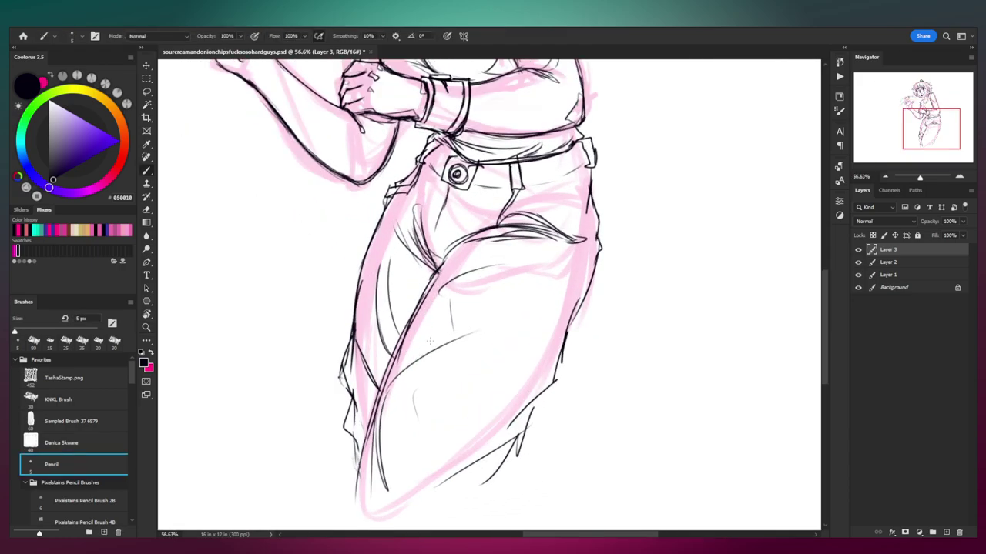
Step: Rework the front leg's inner edge around and below the knee with the pencil and eraser
{"action": "key", "text": "z"}
{"action": "mouse_move", "coordinate": [512, 327]}
{"action": "left_mouse_down"}
{"action": "mouse_move", "coordinate": [453, 385]}
{"action": "mouse_move", "coordinate": [517, 324]}
{"action": "left_mouse_up"}
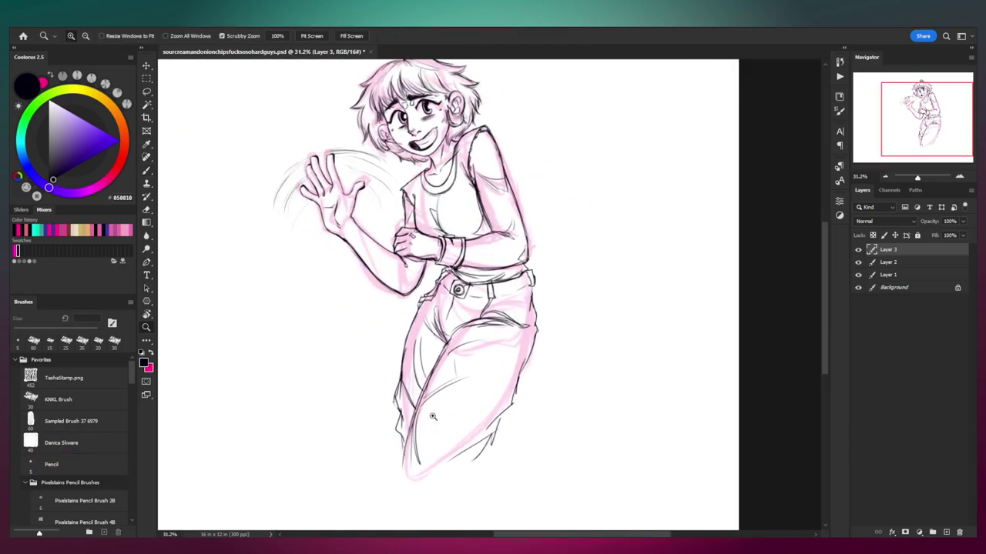
{"action": "key", "text": "b"}
{"action": "left_click_drag", "start_coordinate": [414, 410], "coordinate": [406, 443]}
{"action": "key", "text": "z"}
{"action": "mouse_move", "coordinate": [476, 379]}
{"action": "left_mouse_down"}
{"action": "mouse_move", "coordinate": [452, 386]}
{"action": "mouse_move", "coordinate": [442, 407]}
{"action": "mouse_move", "coordinate": [428, 401]}
{"action": "mouse_move", "coordinate": [421, 454]}
{"action": "mouse_move", "coordinate": [419, 403]}
{"action": "mouse_move", "coordinate": [415, 455]}
{"action": "left_mouse_up"}
{"action": "key", "text": "e"}
{"action": "key", "text": "b"}
{"action": "key", "text": "e"}
{"action": "key", "text": "b"}
Step: Undo the last knee strokes and redraw the front leg's inner edge where it overlaps the back leg
{"action": "key", "text": "ctrl+z"}
{"action": "key", "text": "ctrl+z"}
{"action": "left_click_drag", "start_coordinate": [423, 404], "coordinate": [417, 453]}
{"action": "mouse_move", "coordinate": [423, 401]}
{"action": "left_mouse_down"}
{"action": "mouse_move", "coordinate": [421, 470]}
{"action": "mouse_move", "coordinate": [420, 408]}
{"action": "mouse_move", "coordinate": [410, 448]}
{"action": "left_mouse_up"}
{"action": "key", "text": "e"}
{"action": "key", "text": "b"}
{"action": "left_click_drag", "start_coordinate": [421, 414], "coordinate": [413, 454]}
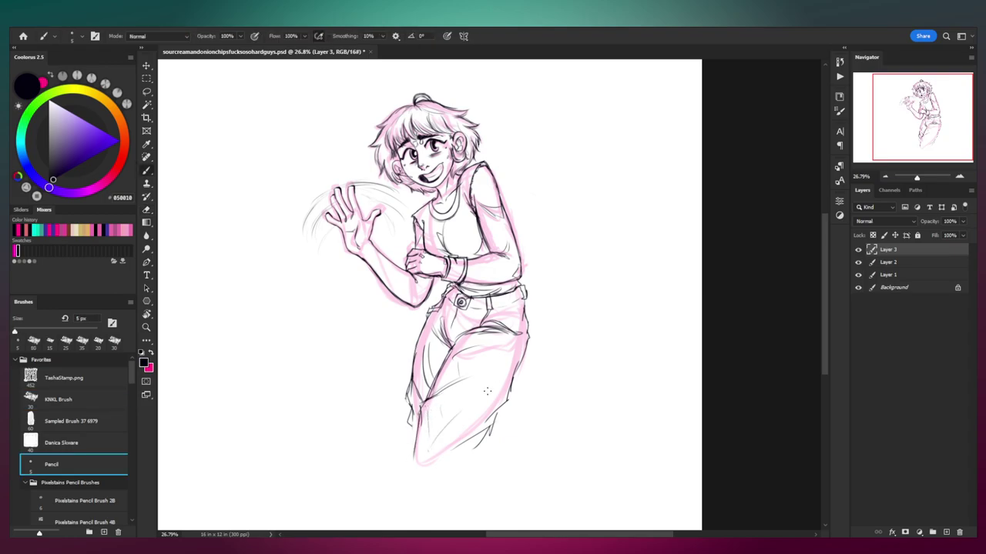
Step: Ink a side seam down the front leg's outer side and a looser outer contour from hip to knee
{"action": "key", "text": "z"}
{"action": "left_click_drag", "start_coordinate": [499, 348], "coordinate": [495, 317]}
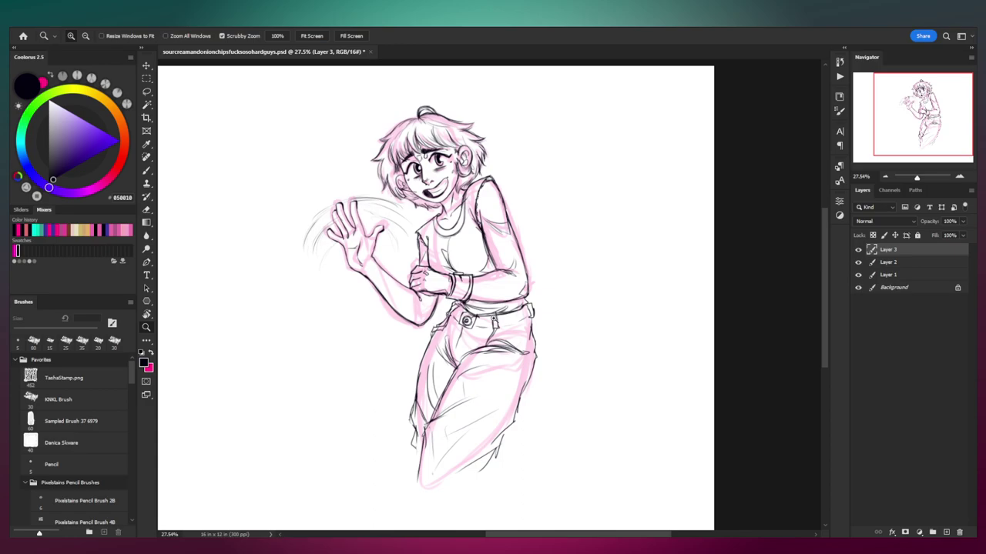
{"action": "left_click_drag", "start_coordinate": [491, 383], "coordinate": [505, 376]}
{"action": "key", "text": "b"}
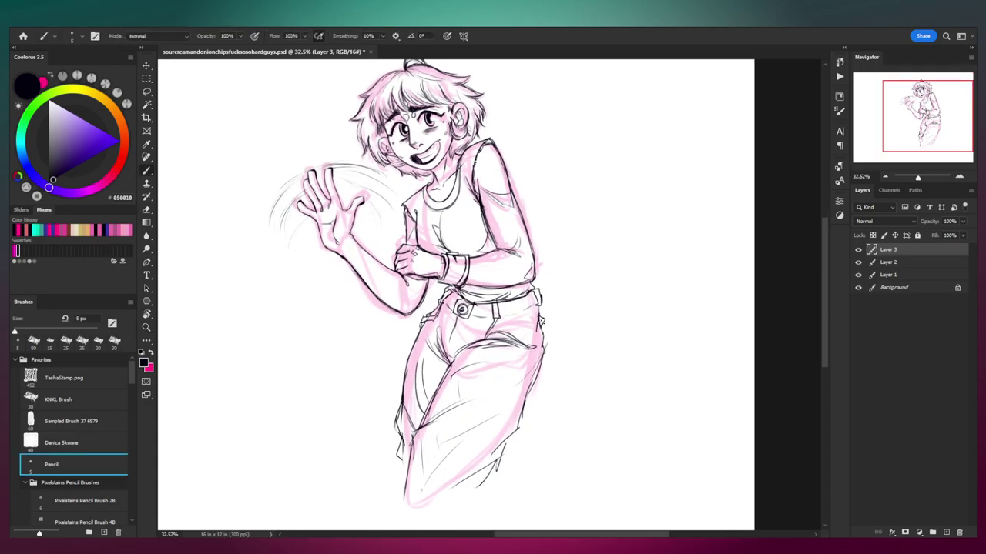
{"action": "left_click_drag", "start_coordinate": [547, 328], "coordinate": [529, 377]}
{"action": "left_click_drag", "start_coordinate": [526, 311], "coordinate": [526, 348]}
{"action": "mouse_move", "coordinate": [531, 358]}
{"action": "left_mouse_down"}
{"action": "mouse_move", "coordinate": [503, 433]}
{"action": "mouse_move", "coordinate": [456, 493]}
{"action": "left_mouse_up"}
{"action": "left_click_drag", "start_coordinate": [527, 312], "coordinate": [531, 360]}
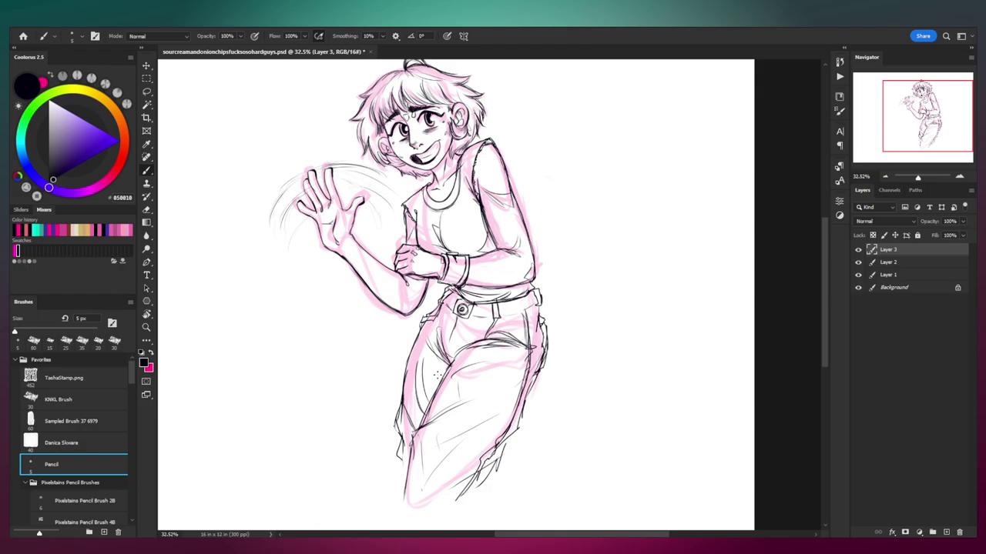
Step: Hide the pink sketch on Layer 1 and flip the whole drawing horizontally
{"action": "key", "text": "z"}
{"action": "mouse_move", "coordinate": [539, 254]}
{"action": "left_mouse_down"}
{"action": "mouse_move", "coordinate": [489, 256]}
{"action": "mouse_move", "coordinate": [525, 262]}
{"action": "mouse_move", "coordinate": [561, 308]}
{"action": "mouse_move", "coordinate": [552, 305]}
{"action": "left_mouse_up"}
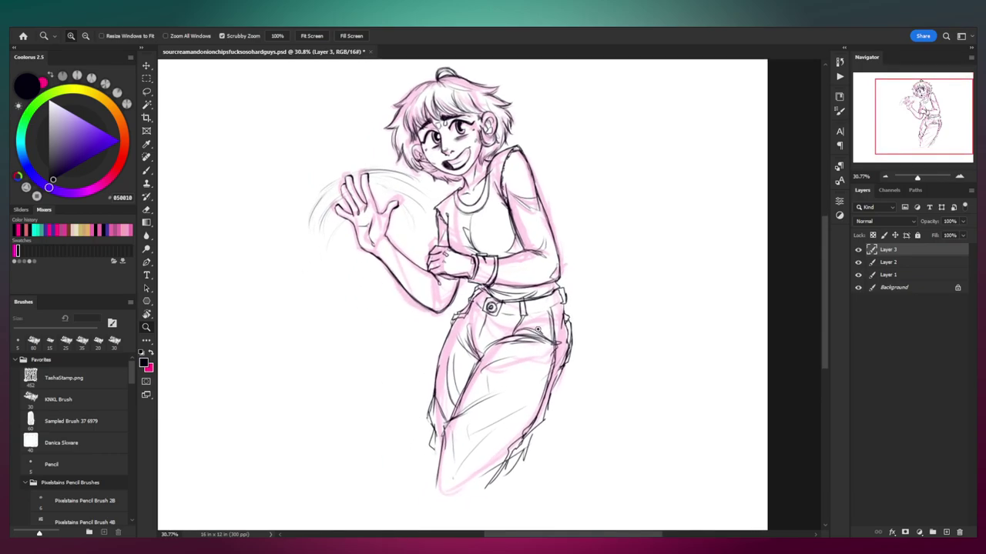
{"action": "left_click_drag", "start_coordinate": [527, 265], "coordinate": [548, 270]}
{"action": "left_click", "coordinate": [858, 275]}
{"action": "left_click_drag", "start_coordinate": [518, 312], "coordinate": [510, 326]}
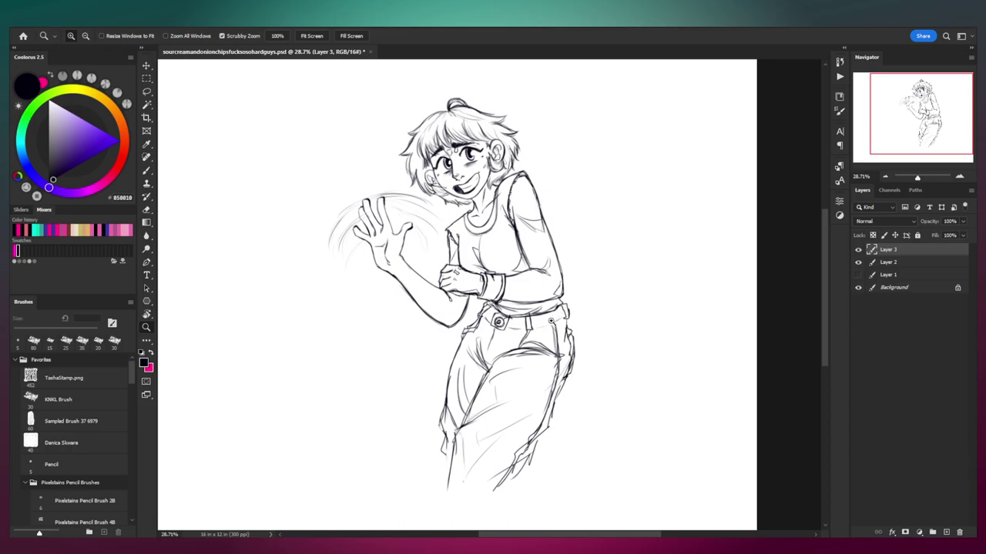
{"action": "key", "text": "ctrl+shift+h"}
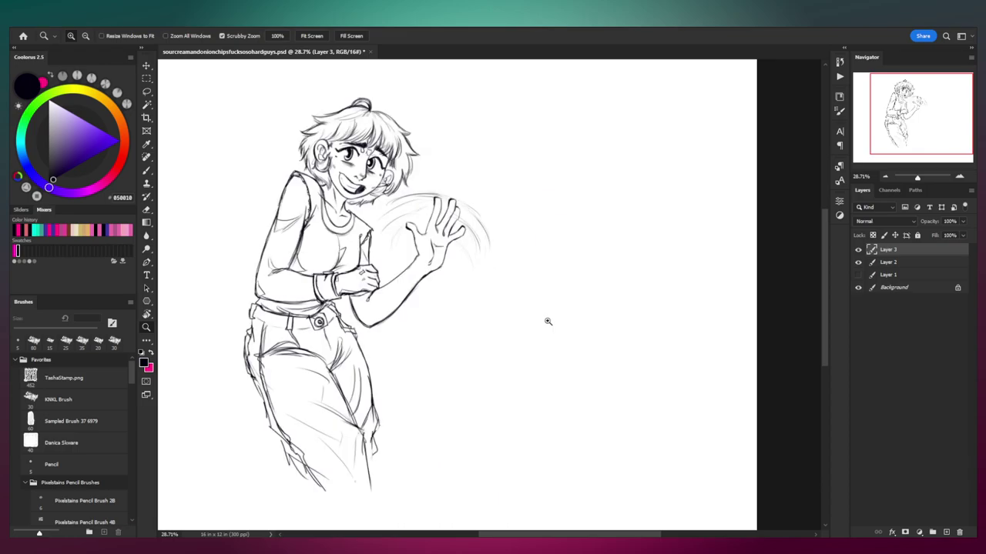
{"action": "left_click_drag", "start_coordinate": [355, 268], "coordinate": [392, 268]}
{"action": "left_click_drag", "start_coordinate": [393, 269], "coordinate": [500, 276]}
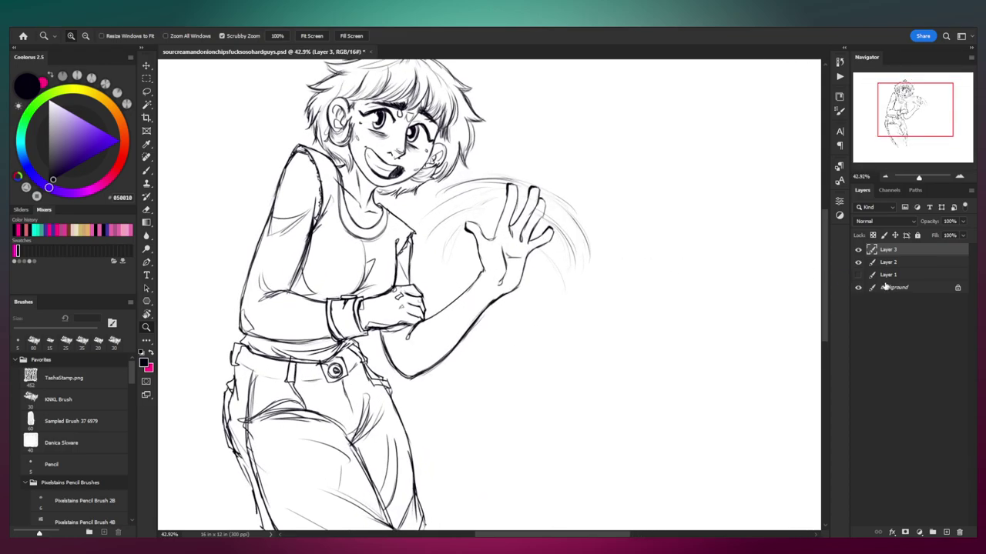
{"action": "left_click", "coordinate": [858, 251]}
{"action": "left_click", "coordinate": [857, 251]}
Step: Lasso the inked trousers on Layer 3 and cut them to a new layer
{"action": "left_click_drag", "start_coordinate": [481, 265], "coordinate": [482, 194]}
{"action": "key", "text": "l"}
{"action": "mouse_move", "coordinate": [315, 231]}
{"action": "left_mouse_down"}
{"action": "mouse_move", "coordinate": [378, 187]}
{"action": "mouse_move", "coordinate": [339, 438]}
{"action": "mouse_move", "coordinate": [311, 231]}
{"action": "left_mouse_up"}
{"action": "right_click", "coordinate": [411, 344]}
{"action": "left_click", "coordinate": [456, 420]}
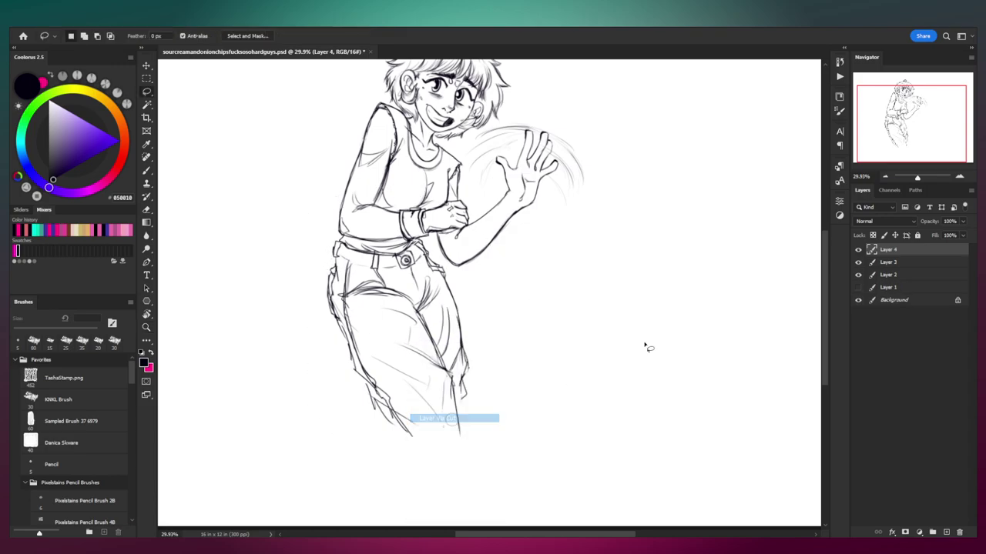
Step: Place the cut trousers layer beneath Layer 3 and merge it into Layer 2
{"action": "left_click_drag", "start_coordinate": [896, 252], "coordinate": [893, 271]}
{"action": "key", "text": "ctrl+e"}
{"action": "left_click", "coordinate": [858, 250]}
{"action": "left_click", "coordinate": [858, 250]}
Step: Thicken the trouser legs' outlines and the underside of the folded forearm on Layer 2
{"action": "scroll", "coordinate": [477, 309], "scroll_direction": "up", "scroll_amount": 2}
{"action": "scroll", "coordinate": [481, 308], "scroll_direction": "up", "scroll_amount": 1}
{"action": "key", "text": "b"}
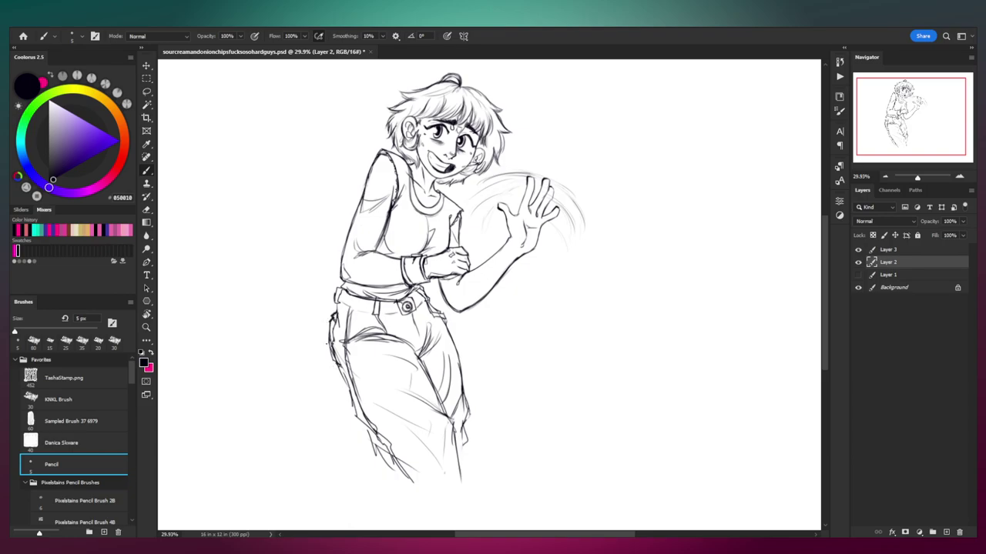
{"action": "left_click_drag", "start_coordinate": [341, 368], "coordinate": [359, 421]}
{"action": "left_click_drag", "start_coordinate": [373, 455], "coordinate": [385, 484]}
{"action": "left_click_drag", "start_coordinate": [424, 369], "coordinate": [462, 461]}
{"action": "left_click_drag", "start_coordinate": [456, 451], "coordinate": [464, 481]}
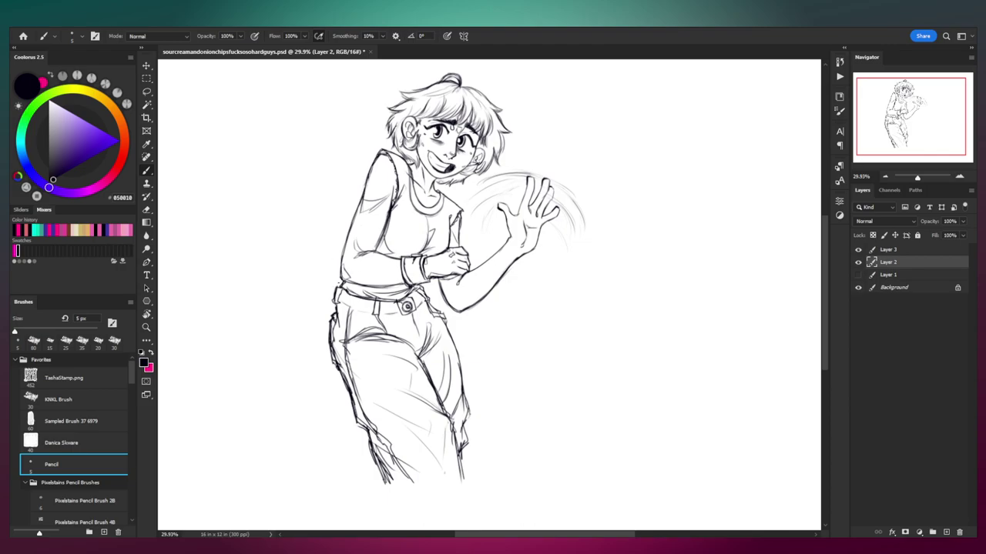
{"action": "left_click_drag", "start_coordinate": [379, 280], "coordinate": [338, 285]}
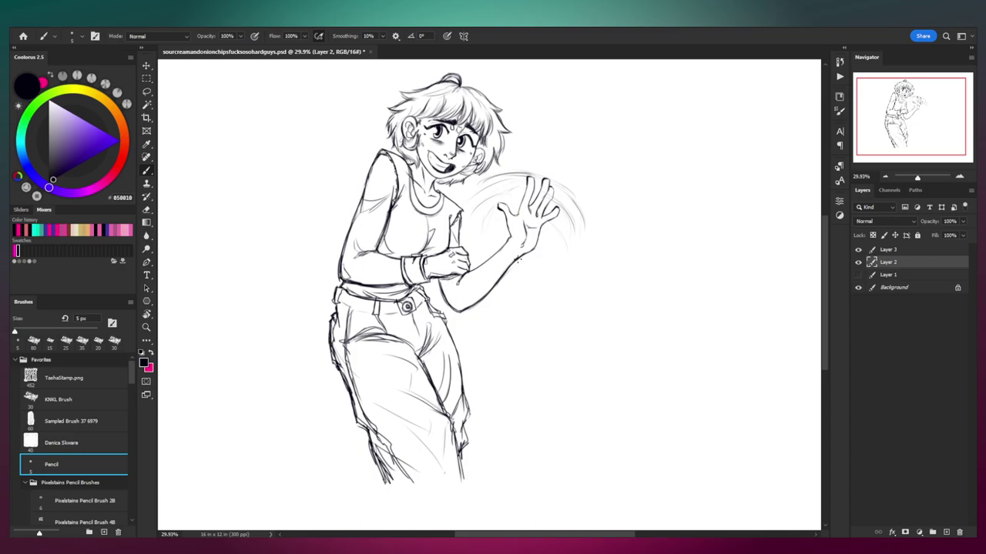
Step: Lasso the raised forearm and hand and scale them to 96.39% with the reference point at the elbow
{"action": "key", "text": "l"}
{"action": "mouse_move", "coordinate": [459, 291]}
{"action": "left_mouse_down"}
{"action": "mouse_move", "coordinate": [504, 324]}
{"action": "mouse_move", "coordinate": [539, 163]}
{"action": "mouse_move", "coordinate": [459, 291]}
{"action": "left_mouse_up"}
{"action": "key", "text": "ctrl+t"}
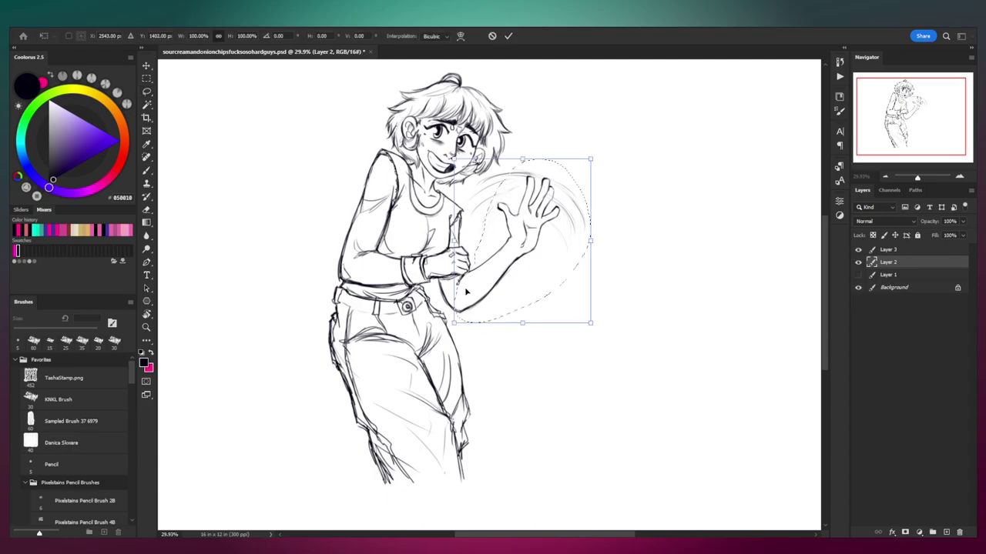
{"action": "left_click", "coordinate": [459, 280], "text": "alt"}
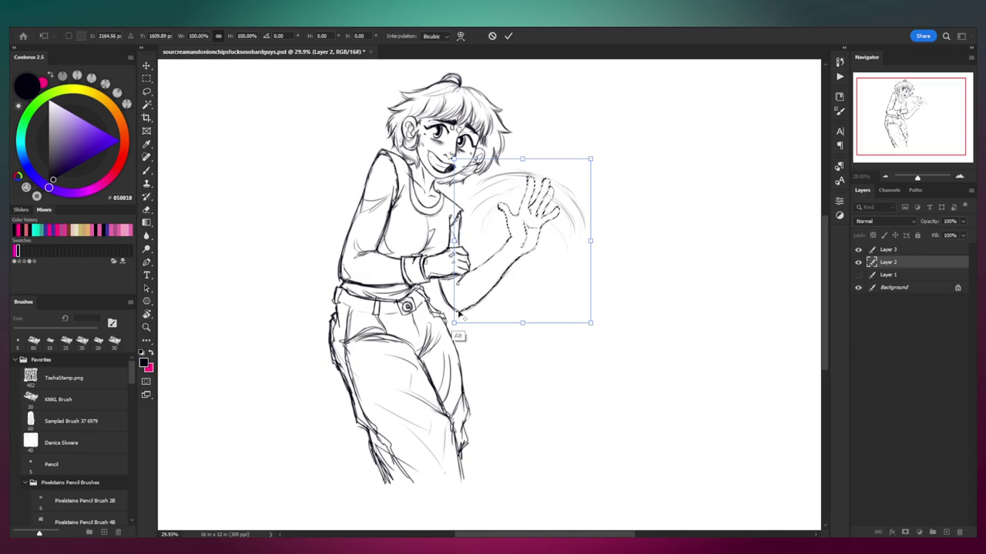
{"action": "left_click_drag", "start_coordinate": [591, 323], "coordinate": [594, 324]}
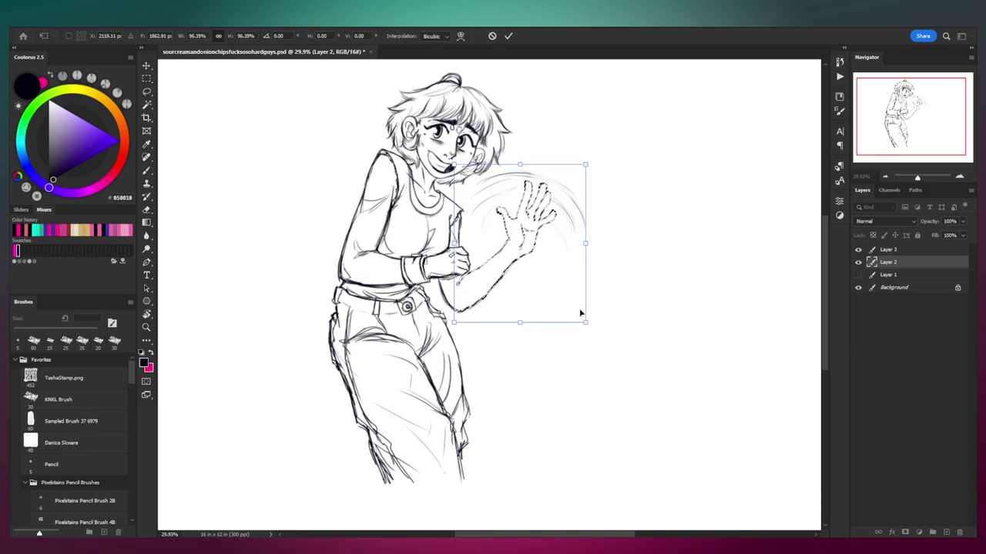
{"action": "key", "text": "Return"}
Step: Lasso the raised hand, shift it slightly closer to the elbow and clear the selection
{"action": "key", "text": "l"}
{"action": "mouse_move", "coordinate": [501, 245]}
{"action": "left_mouse_down"}
{"action": "mouse_move", "coordinate": [590, 254]}
{"action": "mouse_move", "coordinate": [495, 246]}
{"action": "left_mouse_up"}
{"action": "left_click_drag", "start_coordinate": [572, 243], "coordinate": [570, 251]}
{"action": "key", "text": "ctrl+d"}
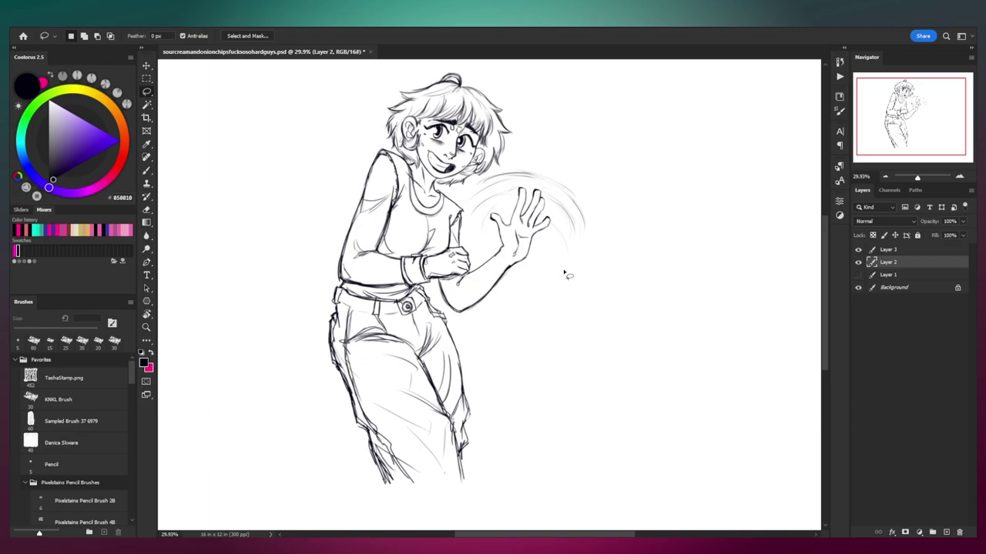
Step: Flip the whole drawing horizontally to check the raised arm and hand in mirror view
{"action": "key", "text": "ctrl+h"}
{"action": "mouse_move", "coordinate": [571, 260]}
{"action": "left_mouse_down"}
{"action": "mouse_move", "coordinate": [394, 299]}
{"action": "mouse_move", "coordinate": [416, 310]}
{"action": "mouse_move", "coordinate": [432, 293]}
{"action": "mouse_move", "coordinate": [413, 313]}
{"action": "left_mouse_up"}
{"action": "key", "text": "z"}
{"action": "key", "text": "e"}
{"action": "key", "text": "b"}
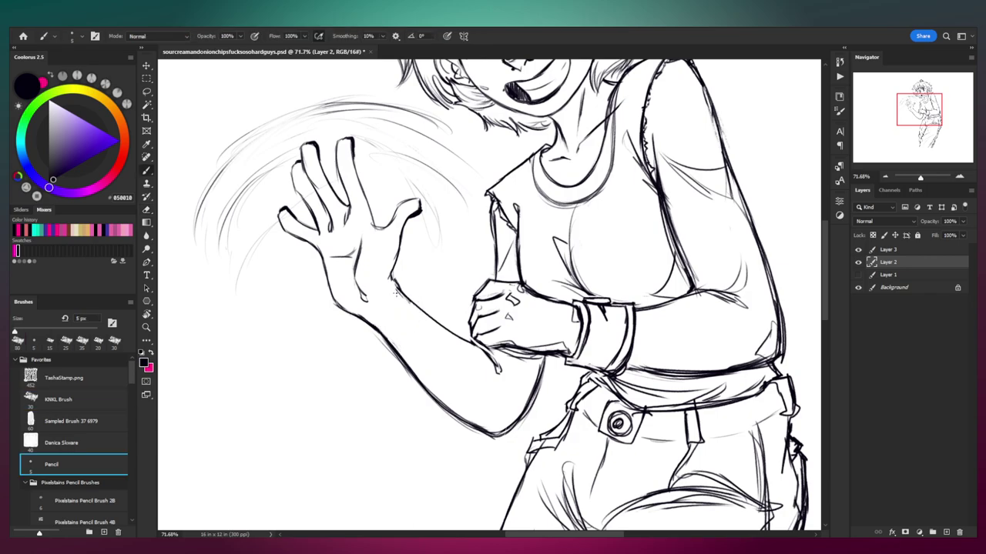
Step: Lasso the raised hand, shift it slightly towards the forearm and clear the selection
{"action": "key", "text": "l"}
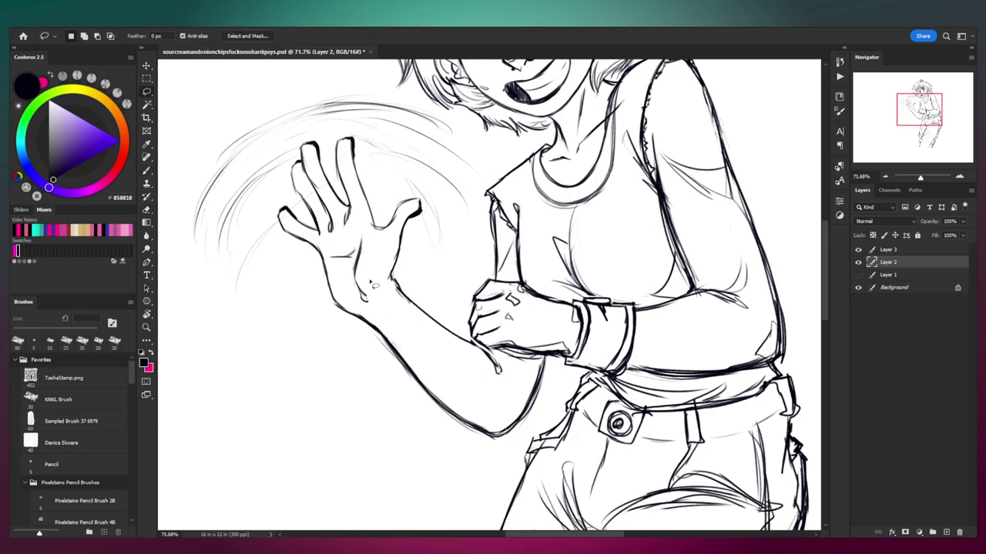
{"action": "mouse_move", "coordinate": [353, 322]}
{"action": "left_mouse_down"}
{"action": "mouse_move", "coordinate": [411, 276]}
{"action": "mouse_move", "coordinate": [332, 128]}
{"action": "mouse_move", "coordinate": [258, 310]}
{"action": "left_mouse_up"}
{"action": "left_click_drag", "start_coordinate": [387, 293], "coordinate": [390, 291]}
{"action": "key", "text": "ctrl+d"}
Step: Erase the mismatched lines at the raised wrist and redraw both wrist contours with the 5 px Pencil brush
{"action": "key", "text": "e"}
{"action": "mouse_move", "coordinate": [365, 331]}
{"action": "left_mouse_down"}
{"action": "mouse_move", "coordinate": [374, 344]}
{"action": "mouse_move", "coordinate": [372, 325]}
{"action": "mouse_move", "coordinate": [383, 340]}
{"action": "left_mouse_up"}
{"action": "key", "text": "b"}
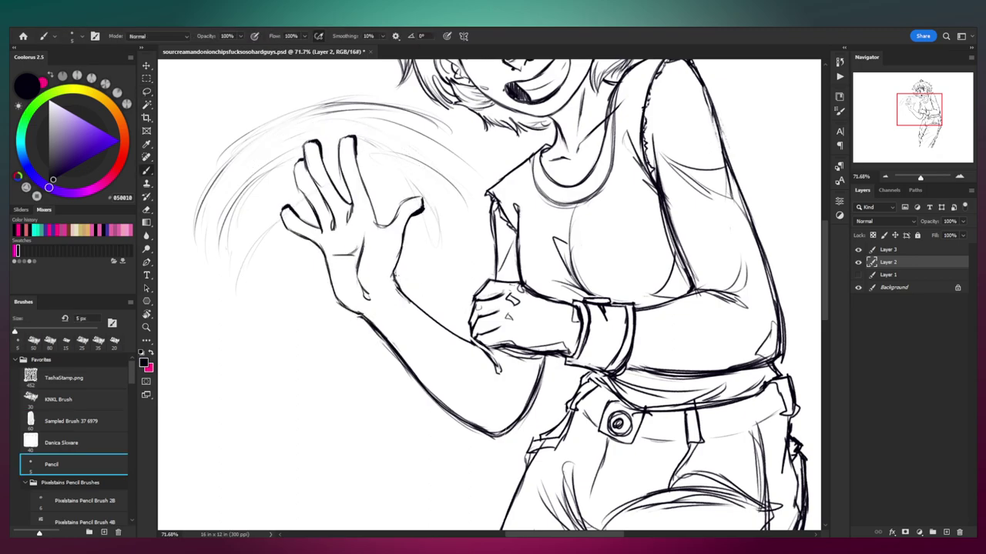
{"action": "key", "text": "e"}
{"action": "left_click_drag", "start_coordinate": [387, 282], "coordinate": [418, 306]}
{"action": "key", "text": "b"}
{"action": "key", "text": "comma"}
{"action": "key", "text": "comma"}
{"action": "key", "text": "comma"}
{"action": "key", "text": "period"}
{"action": "key", "text": "period"}
{"action": "key", "text": "period"}
{"action": "left_click_drag", "start_coordinate": [356, 315], "coordinate": [390, 348]}
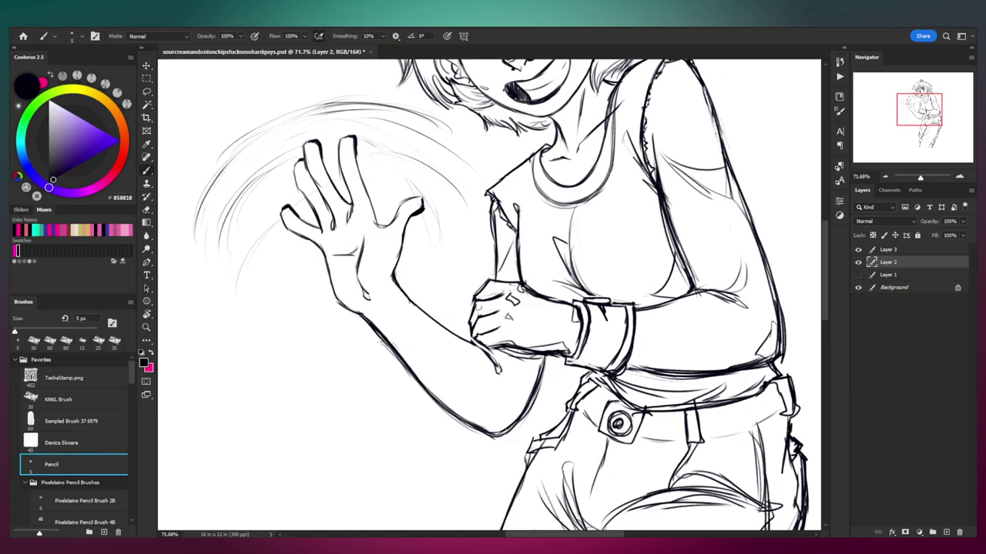
{"action": "scroll", "coordinate": [430, 325], "scroll_direction": "down", "scroll_amount": 5}
{"action": "scroll", "coordinate": [381, 292], "scroll_direction": "up", "scroll_amount": 5}
Step: Sketch the fingertip pads and light creases across the upper palm of the raised hand
{"action": "key", "text": "e"}
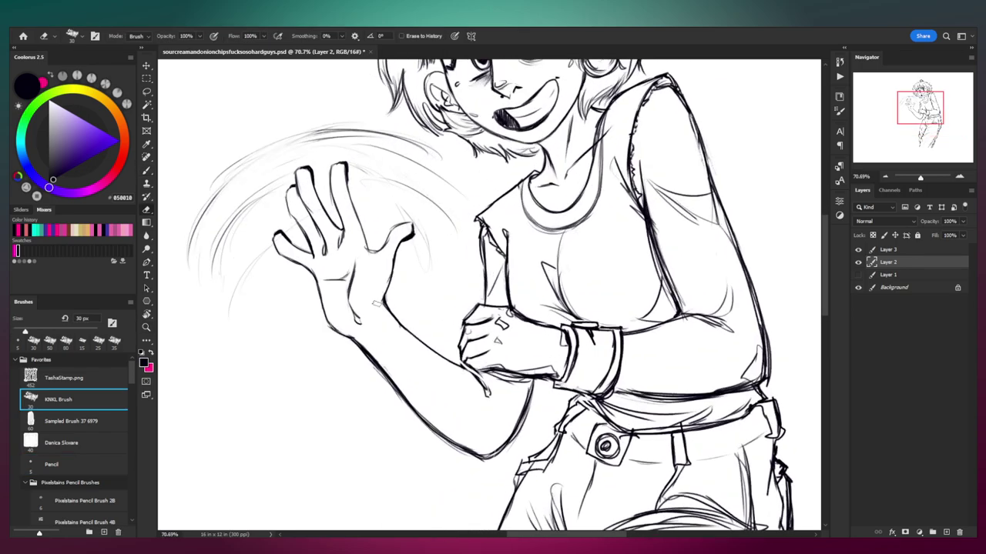
{"action": "key", "text": "b"}
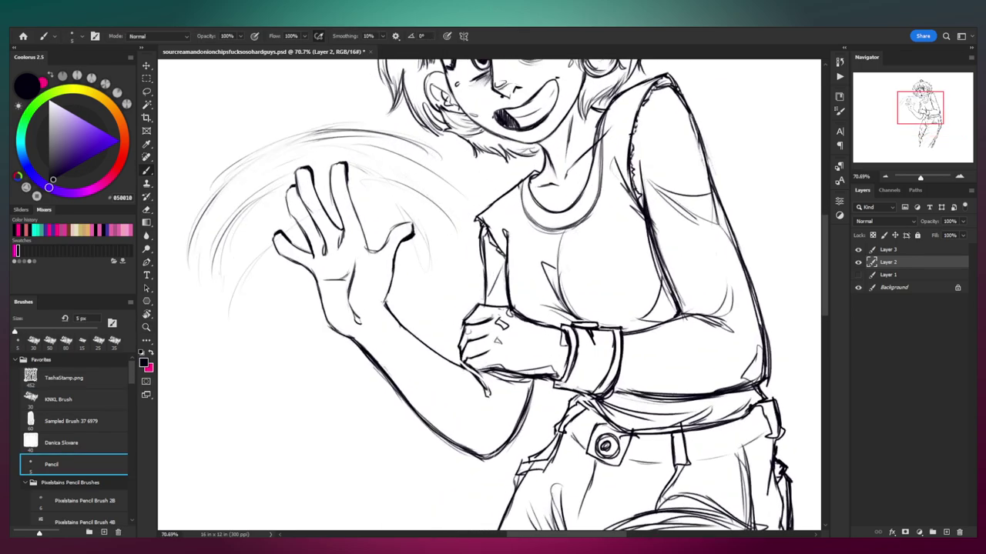
{"action": "key", "text": "comma"}
{"action": "key", "text": "comma"}
{"action": "key", "text": "comma"}
{"action": "key", "text": "period"}
{"action": "key", "text": "period"}
{"action": "key", "text": "period"}
{"action": "mouse_move", "coordinate": [286, 252]}
{"action": "left_mouse_down"}
{"action": "mouse_move", "coordinate": [293, 238]}
{"action": "mouse_move", "coordinate": [288, 253]}
{"action": "mouse_move", "coordinate": [318, 253]}
{"action": "left_mouse_up"}
{"action": "key", "text": "ctrl+z"}
{"action": "key", "text": "z"}
{"action": "scroll", "coordinate": [316, 255], "scroll_direction": "up", "scroll_amount": 4}
{"action": "key", "text": "b"}
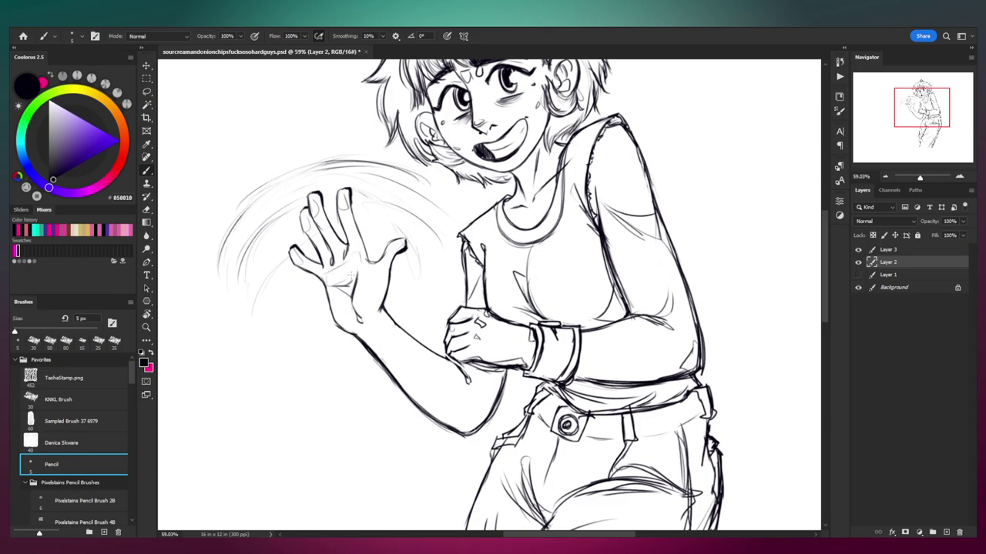
Step: Draw the rounded thumb pad on the raised palm and a small angular fold mark at the elbow
{"action": "mouse_move", "coordinate": [367, 277]}
{"action": "left_mouse_down"}
{"action": "mouse_move", "coordinate": [359, 310]}
{"action": "mouse_move", "coordinate": [343, 288]}
{"action": "left_mouse_up"}
{"action": "left_click_drag", "start_coordinate": [392, 323], "coordinate": [360, 297]}
{"action": "mouse_move", "coordinate": [385, 371]}
{"action": "left_mouse_down"}
{"action": "mouse_move", "coordinate": [416, 366]}
{"action": "mouse_move", "coordinate": [442, 264]}
{"action": "left_mouse_up"}
{"action": "mouse_move", "coordinate": [435, 308]}
{"action": "left_mouse_down"}
{"action": "mouse_move", "coordinate": [402, 315]}
{"action": "mouse_move", "coordinate": [437, 320]}
{"action": "left_mouse_up"}
{"action": "left_click_drag", "start_coordinate": [362, 320], "coordinate": [387, 308]}
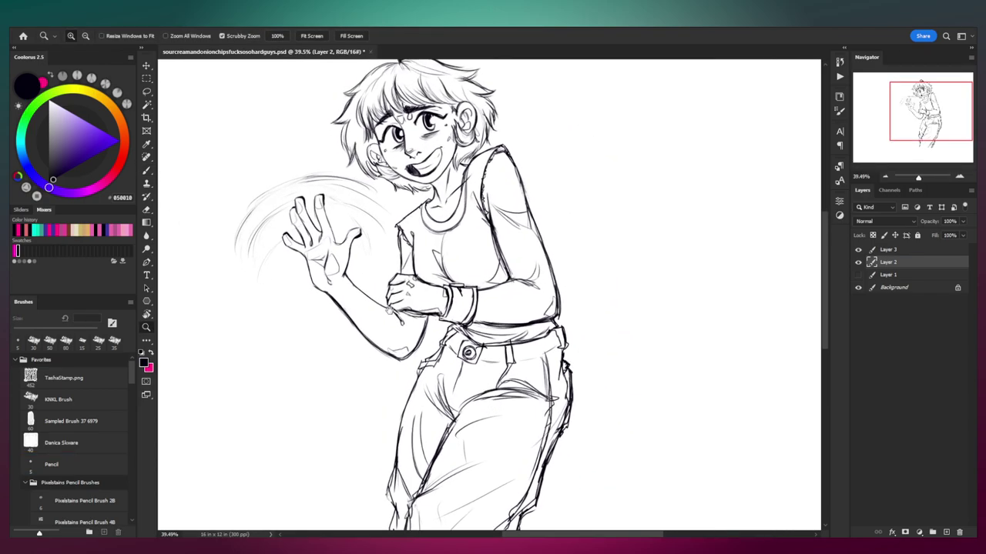
{"action": "scroll", "coordinate": [430, 255], "scroll_direction": "down", "scroll_amount": 1}
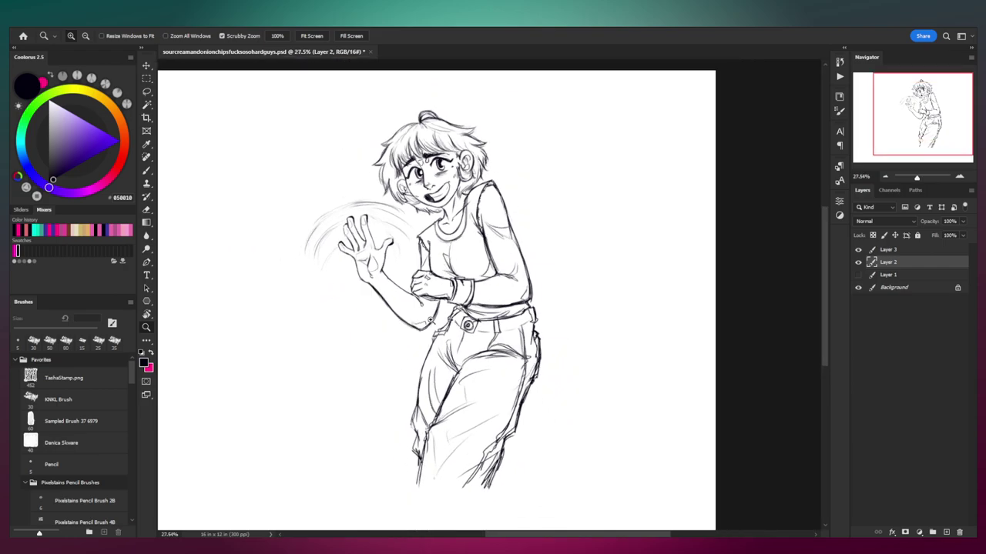
{"action": "left_click_drag", "start_coordinate": [378, 281], "coordinate": [415, 295]}
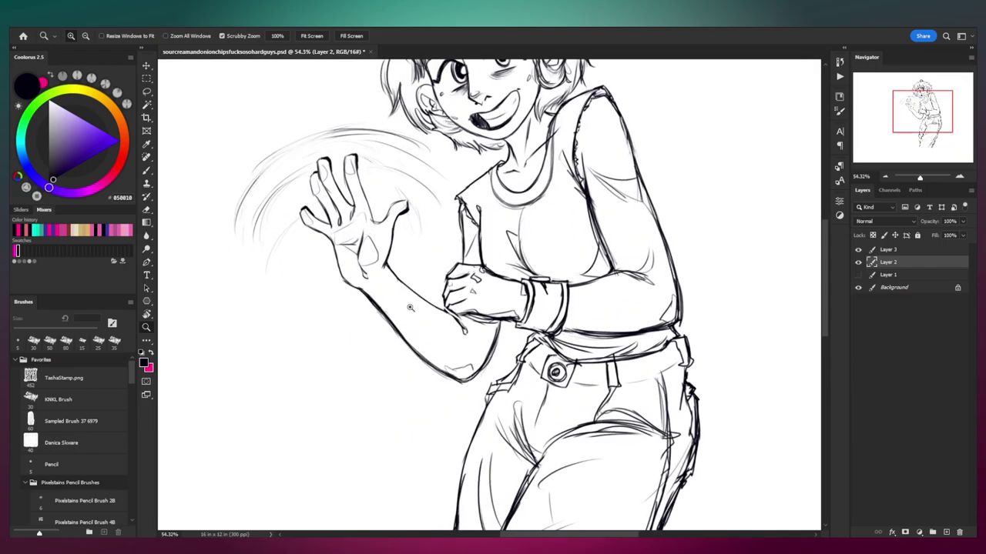
Step: Lasso the raised forearm and hand, scale them down slightly towards the elbow and clear the selection
{"action": "key", "text": "l"}
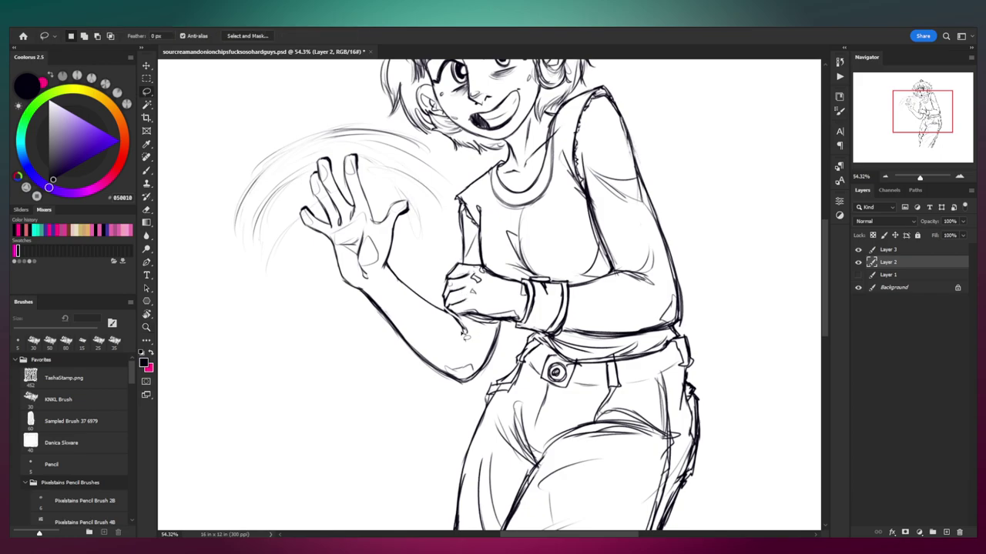
{"action": "mouse_move", "coordinate": [493, 323]}
{"action": "left_mouse_down"}
{"action": "mouse_move", "coordinate": [489, 385]}
{"action": "mouse_move", "coordinate": [263, 225]}
{"action": "mouse_move", "coordinate": [430, 265]}
{"action": "mouse_move", "coordinate": [462, 316]}
{"action": "left_mouse_up"}
{"action": "key", "text": "ctrl+t"}
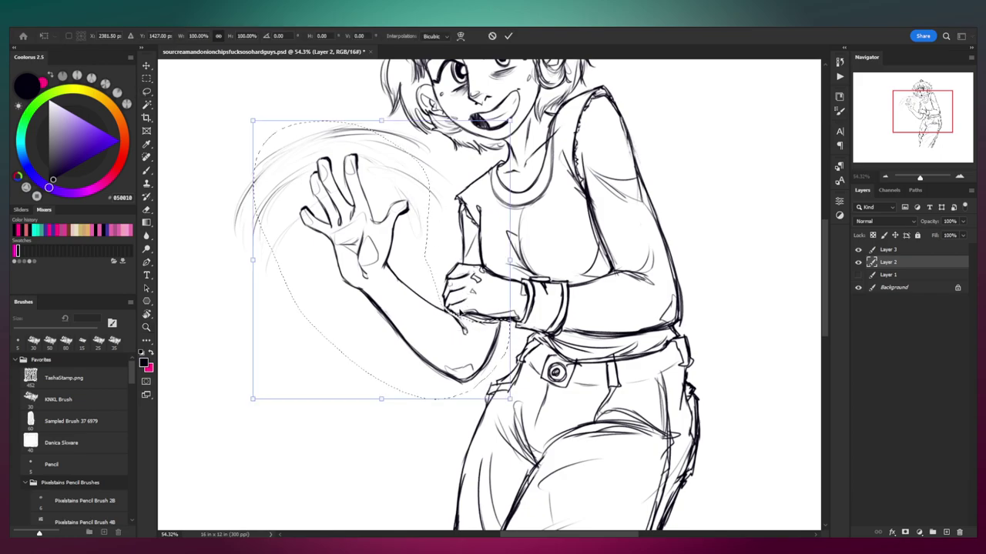
{"action": "left_click_drag", "start_coordinate": [248, 402], "coordinate": [273, 395]}
{"action": "key", "text": "Return"}
{"action": "key", "text": "ctrl+d"}
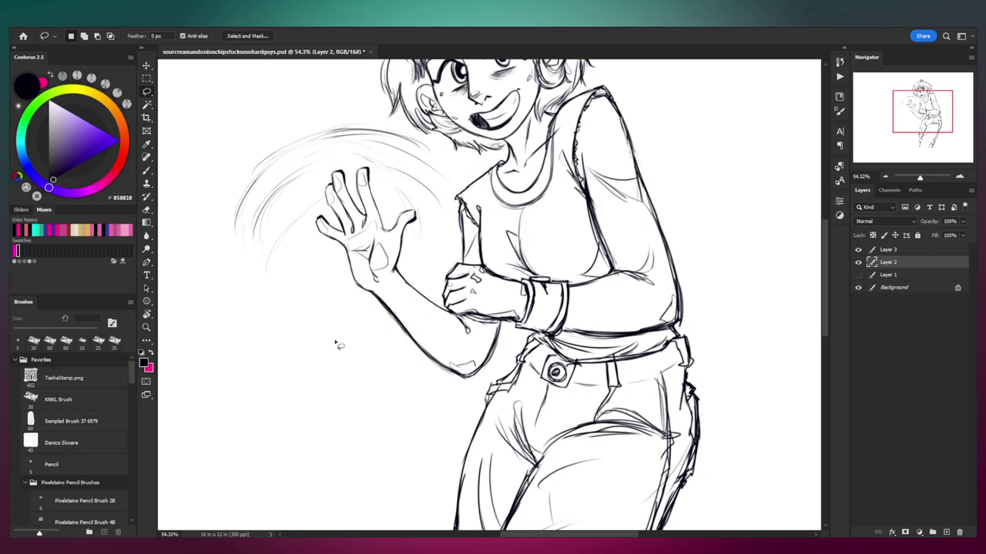
Step: Lasso the raised hand alone, scale it to 104.62% and clear the selection
{"action": "key", "text": "z"}
{"action": "left_click_drag", "start_coordinate": [348, 323], "coordinate": [330, 324]}
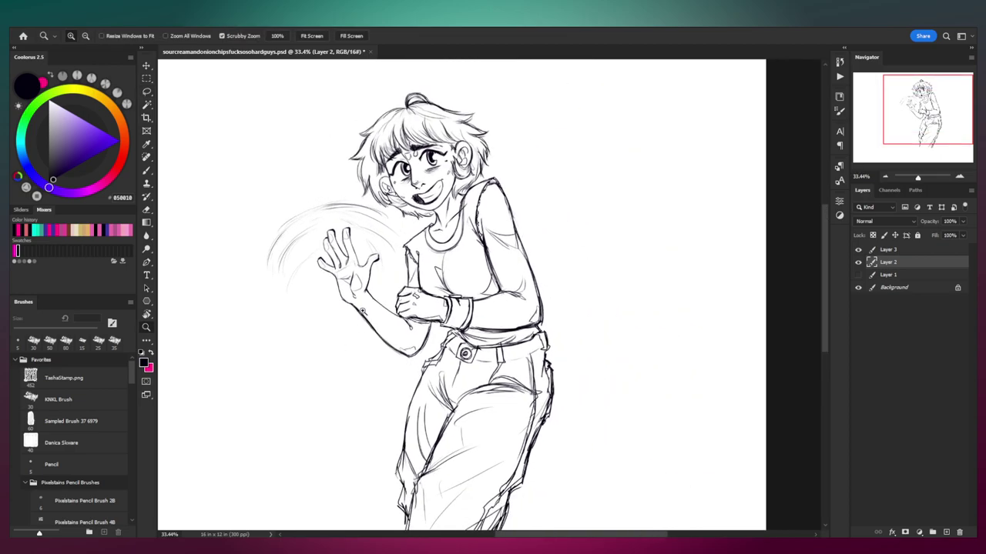
{"action": "scroll", "coordinate": [386, 248], "scroll_direction": "up", "scroll_amount": 3}
{"action": "key", "text": "l"}
{"action": "mouse_move", "coordinate": [375, 301]}
{"action": "left_mouse_down"}
{"action": "mouse_move", "coordinate": [396, 271]}
{"action": "mouse_move", "coordinate": [379, 189]}
{"action": "mouse_move", "coordinate": [263, 236]}
{"action": "mouse_move", "coordinate": [315, 346]}
{"action": "mouse_move", "coordinate": [373, 307]}
{"action": "left_mouse_up"}
{"action": "key", "text": "ctrl+t"}
{"action": "left_click_drag", "start_coordinate": [261, 166], "coordinate": [256, 161]}
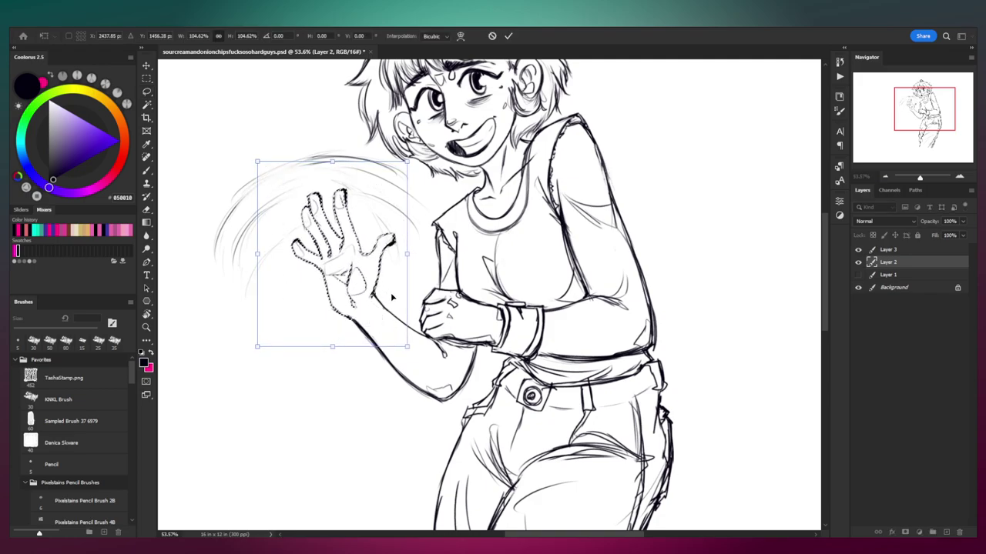
{"action": "key", "text": "Return"}
{"action": "key", "text": "ctrl+d"}
Step: Rework the inner wrist contour below the raised hand's thumb with the 5 px Pencil brush
{"action": "key", "text": "z"}
{"action": "left_click_drag", "start_coordinate": [400, 281], "coordinate": [374, 277]}
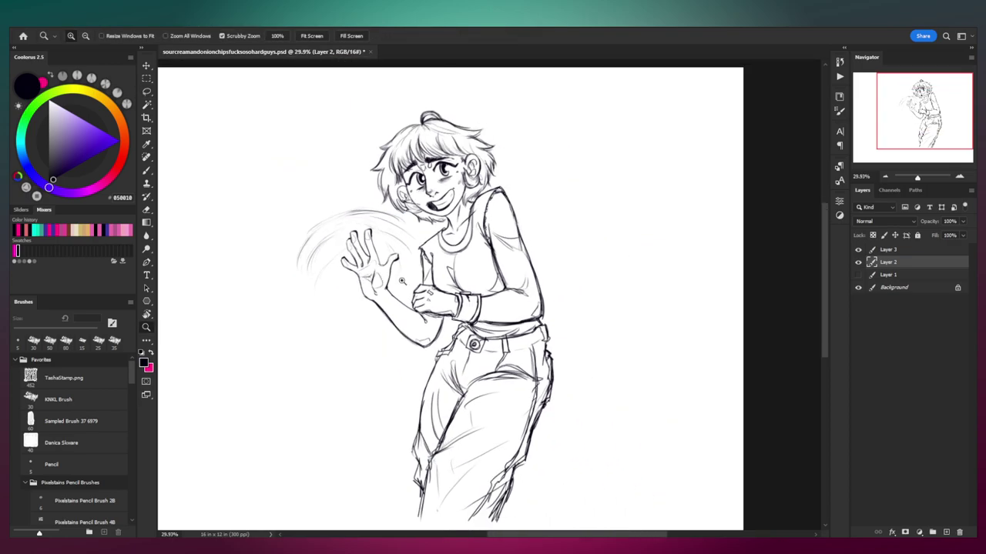
{"action": "scroll", "coordinate": [473, 247], "scroll_direction": "up", "scroll_amount": 2}
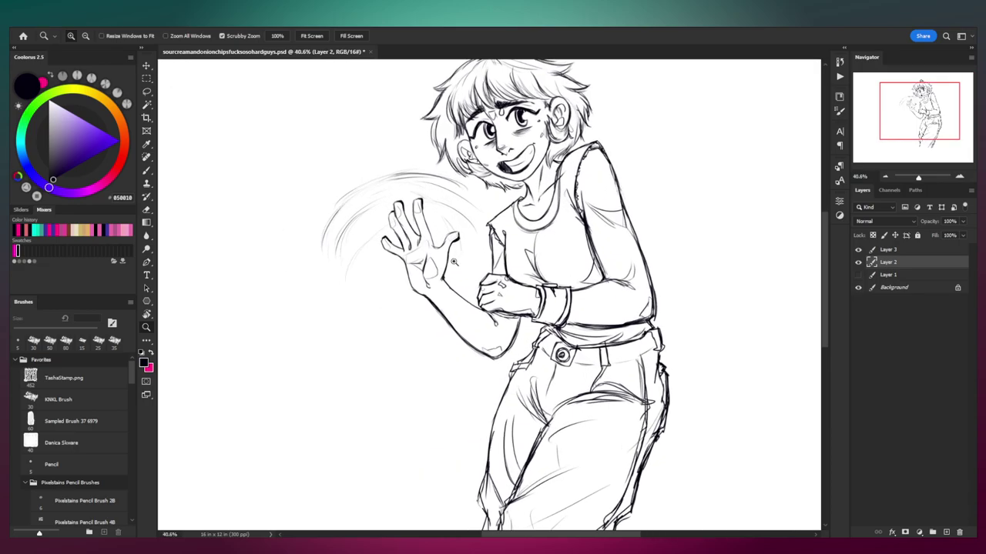
{"action": "left_click_drag", "start_coordinate": [447, 268], "coordinate": [369, 284]}
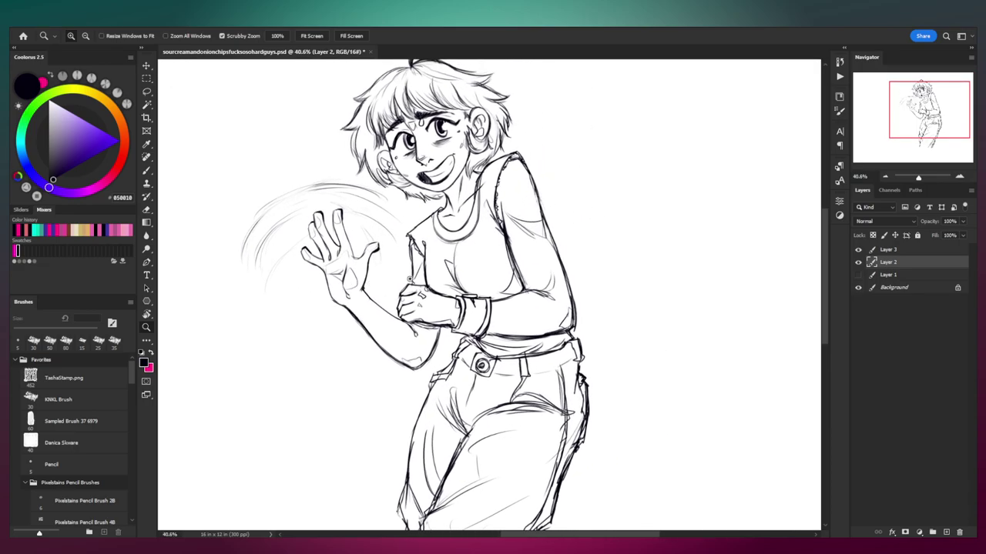
{"action": "scroll", "coordinate": [395, 291], "scroll_direction": "up", "scroll_amount": 5}
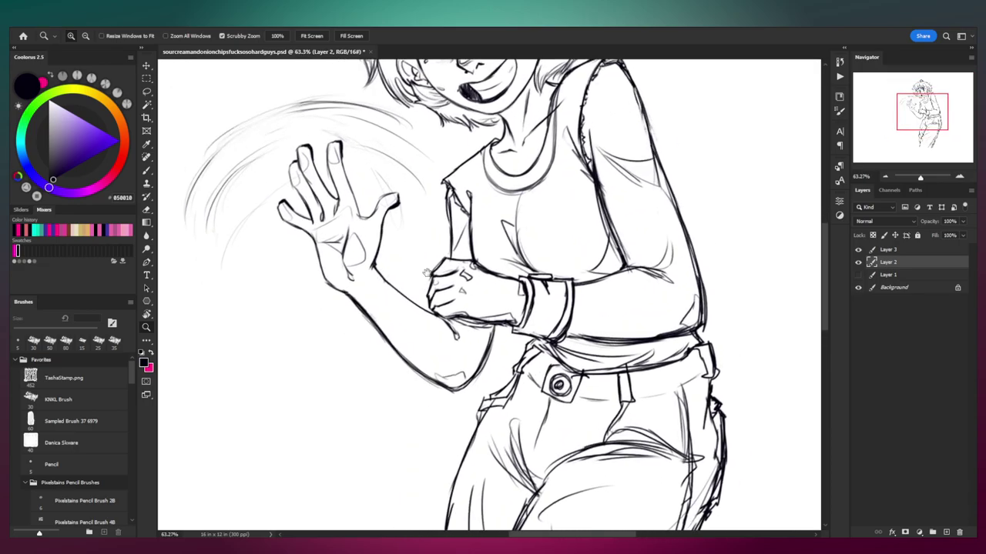
{"action": "key", "text": "b"}
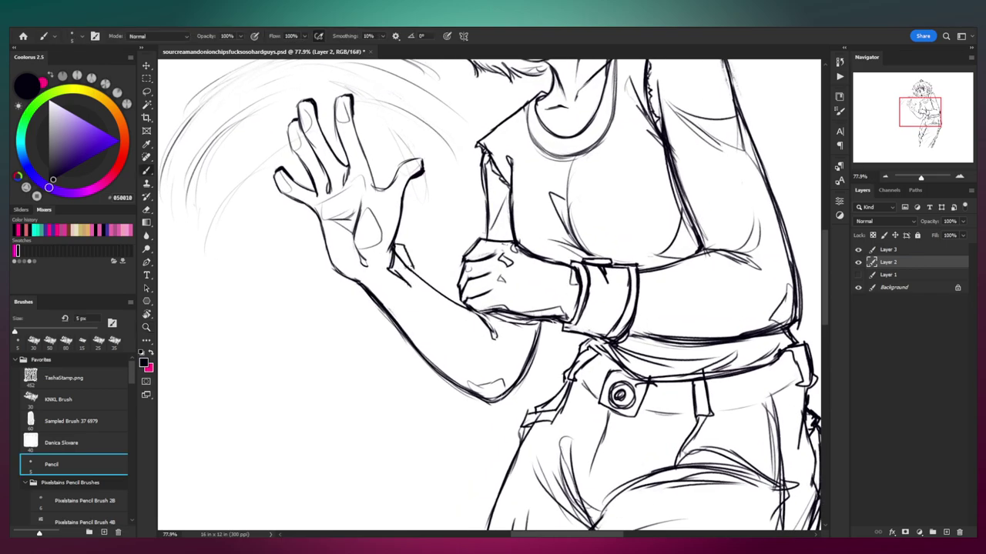
Step: Draw a small angular watch plate on the inner wrist of the raised hand with the 5 px Pencil brush
{"action": "key", "text": "r"}
{"action": "left_click_drag", "start_coordinate": [407, 270], "coordinate": [370, 228]}
{"action": "left_click", "coordinate": [173, 36]}
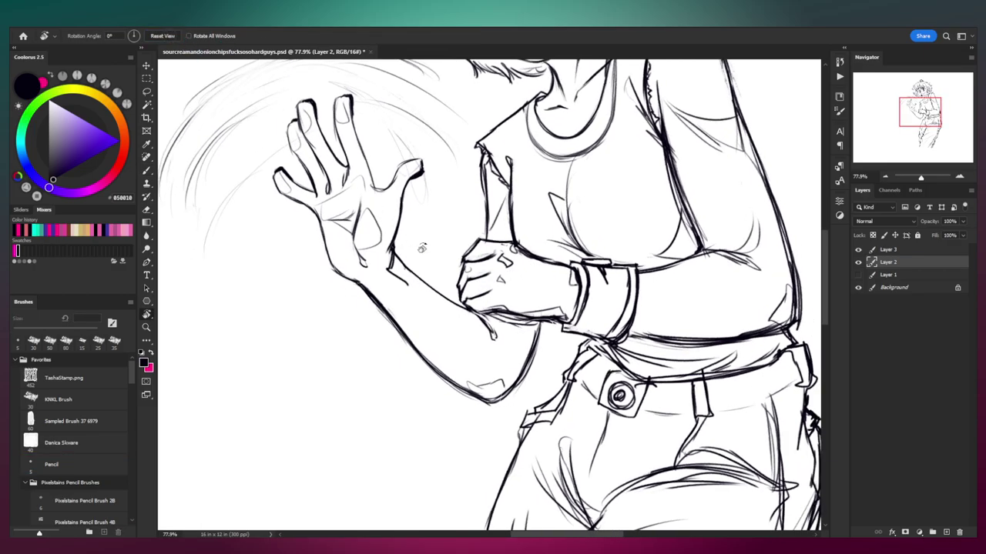
{"action": "left_click_drag", "start_coordinate": [402, 215], "coordinate": [383, 222]}
{"action": "left_click", "coordinate": [163, 36]}
{"action": "key", "text": "b"}
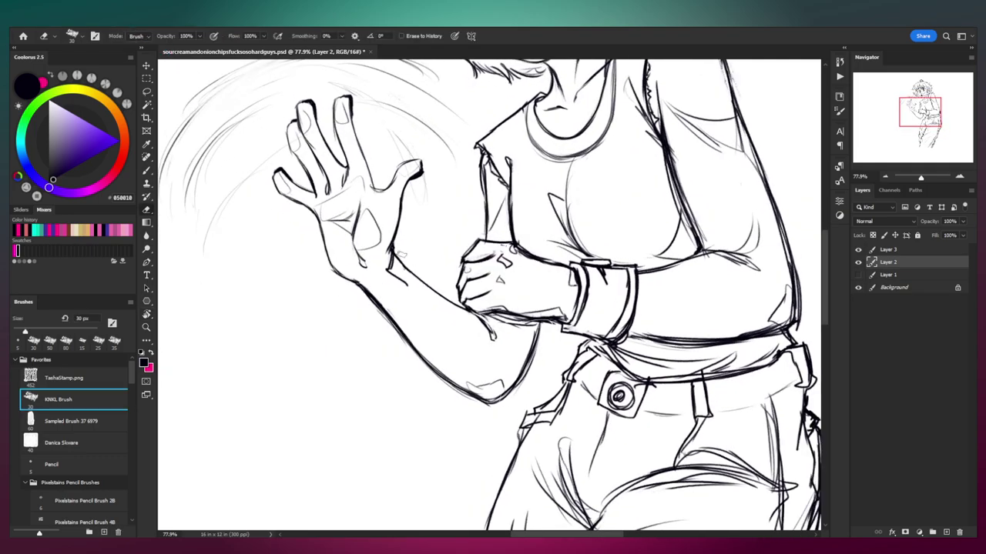
{"action": "left_click", "coordinate": [50, 465]}
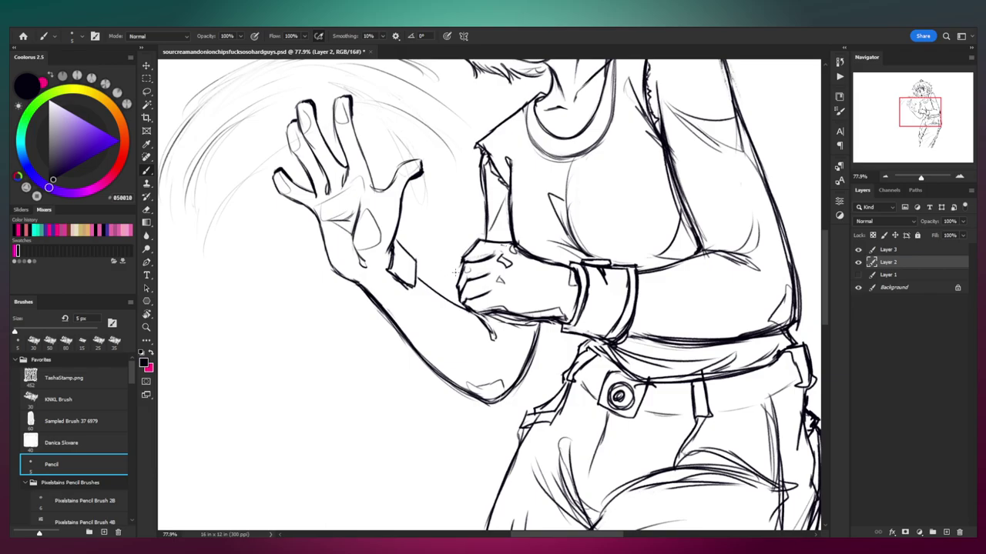
Step: Erase the arm outline beside the wrist plate and draw a strap wrapping around the raised wrist
{"action": "key", "text": "r"}
{"action": "left_click_drag", "start_coordinate": [454, 271], "coordinate": [354, 234]}
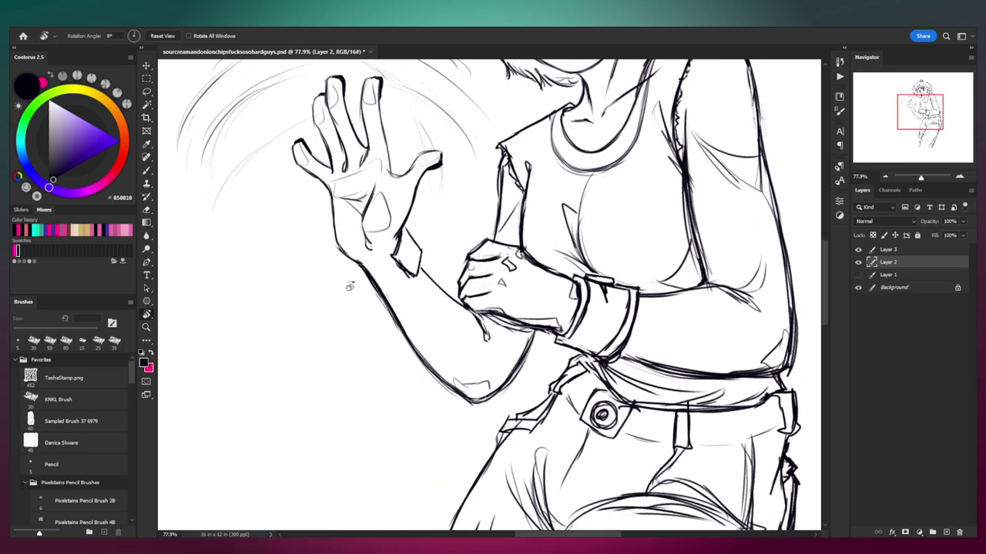
{"action": "left_click", "coordinate": [163, 36]}
{"action": "key", "text": "b"}
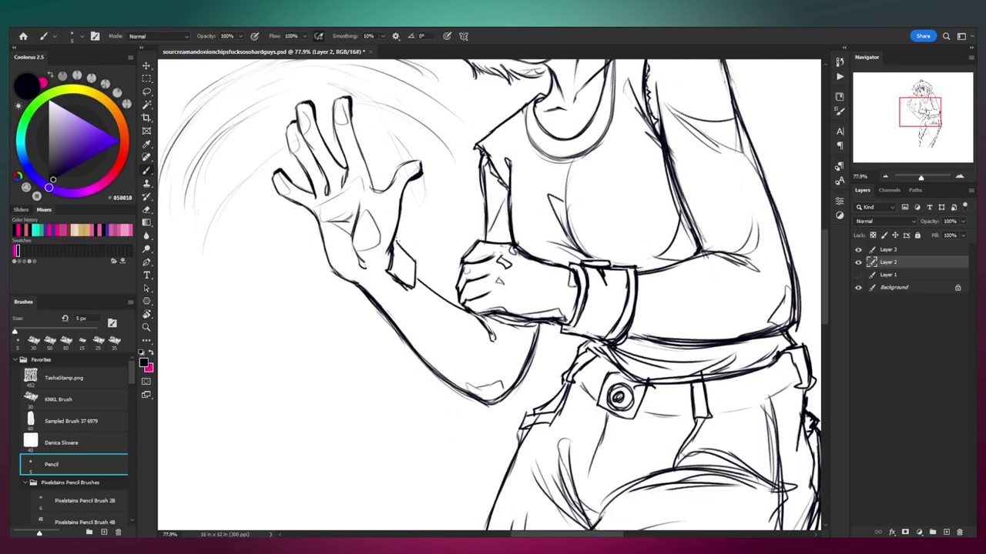
{"action": "key", "text": "e"}
{"action": "mouse_move", "coordinate": [374, 300]}
{"action": "left_mouse_down"}
{"action": "mouse_move", "coordinate": [367, 291]}
{"action": "mouse_move", "coordinate": [395, 282]}
{"action": "left_mouse_up"}
{"action": "key", "text": "b"}
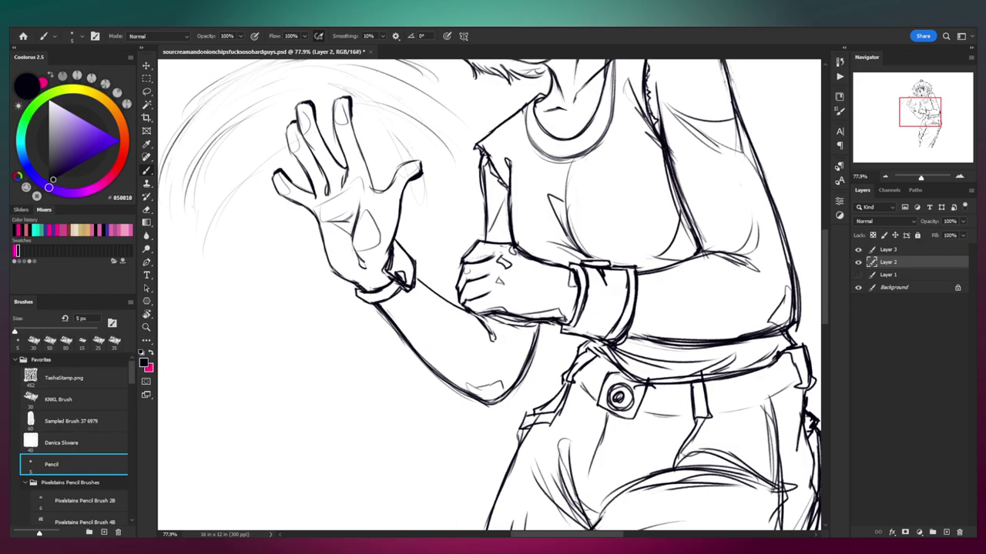
Step: Erase and redraw the lines at the base of the raised hand's fingers
{"action": "key", "text": "z"}
{"action": "left_click_drag", "start_coordinate": [436, 270], "coordinate": [358, 306]}
{"action": "left_click_drag", "start_coordinate": [390, 243], "coordinate": [329, 217]}
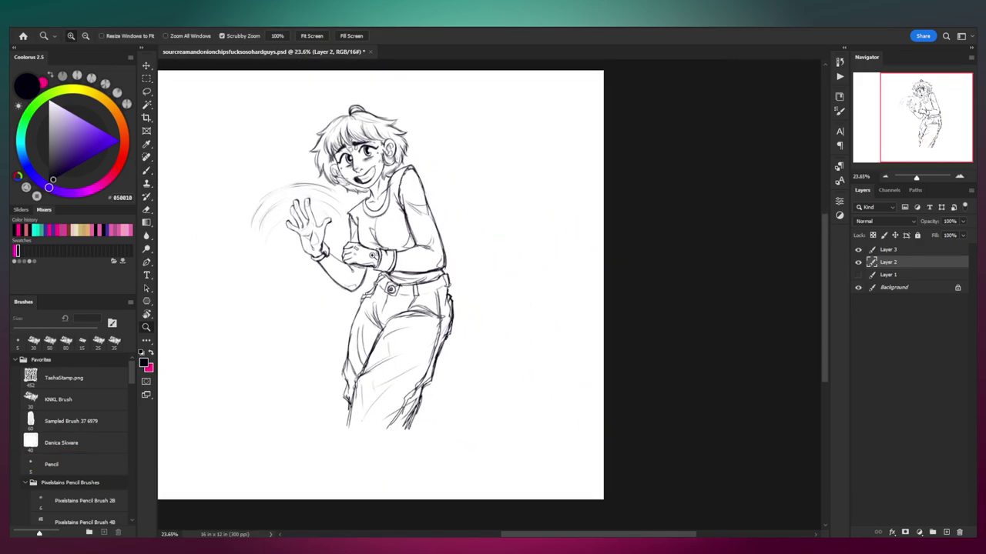
{"action": "left_click_drag", "start_coordinate": [378, 256], "coordinate": [391, 241]}
{"action": "left_click_drag", "start_coordinate": [309, 219], "coordinate": [372, 236]}
{"action": "left_click_drag", "start_coordinate": [444, 225], "coordinate": [469, 222]}
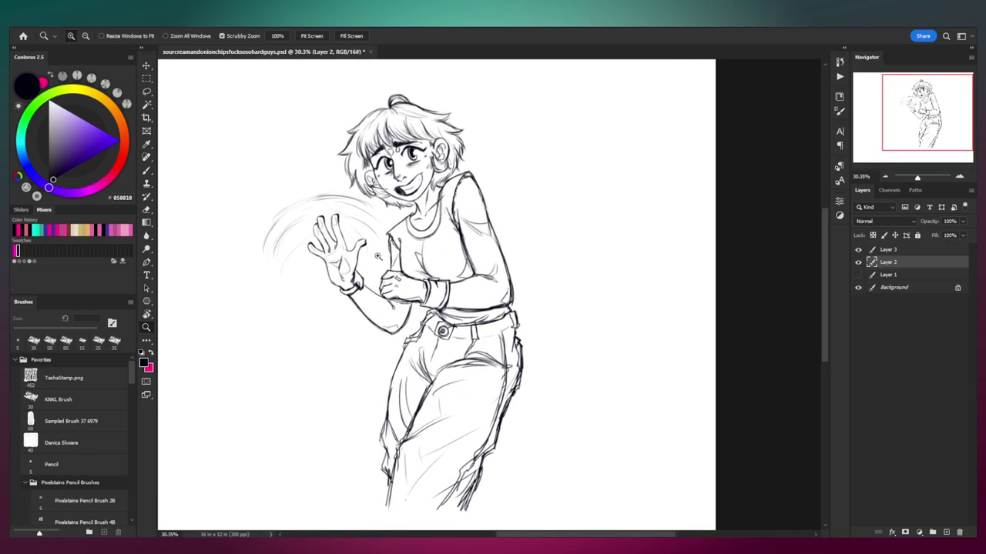
{"action": "left_click", "coordinate": [383, 253]}
{"action": "key", "text": "e"}
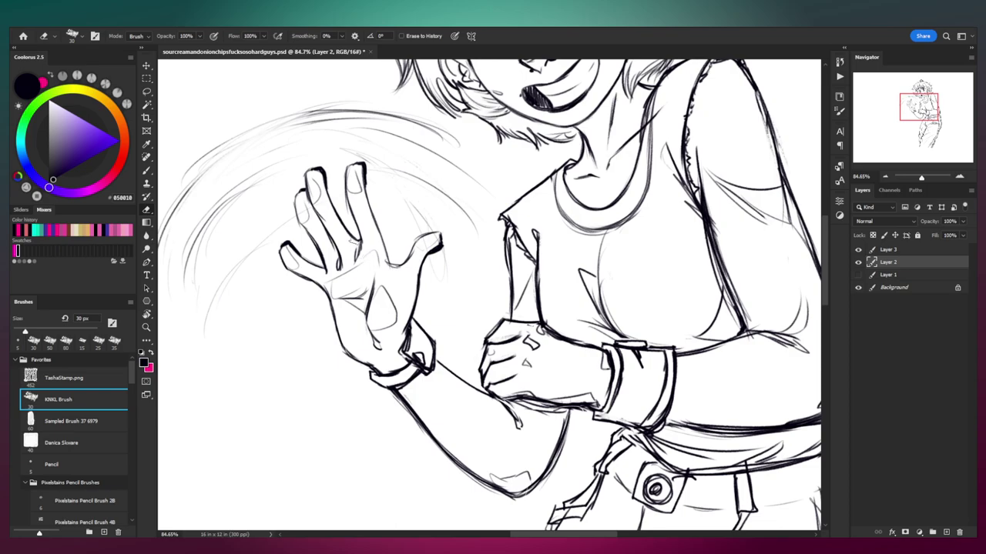
{"action": "left_click", "coordinate": [357, 243]}
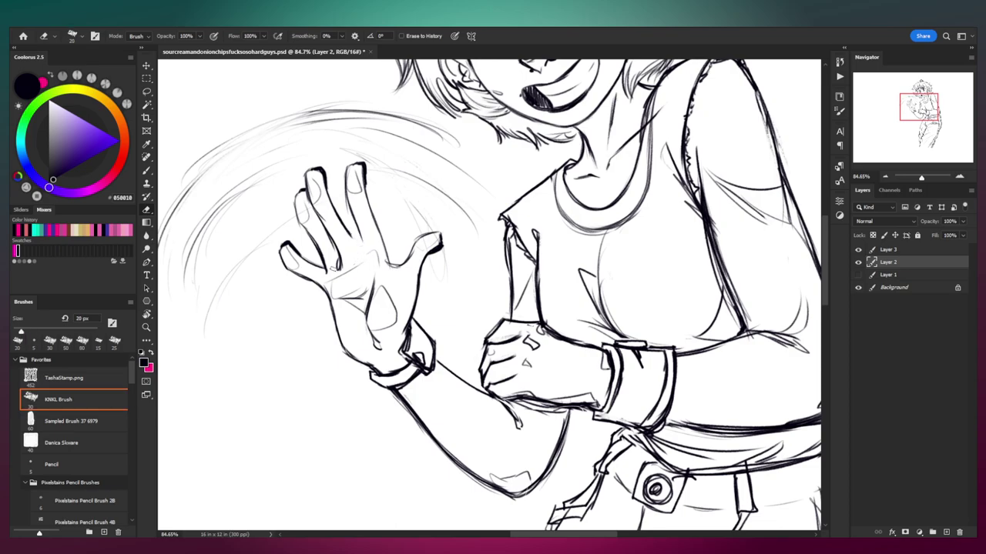
{"action": "key", "text": "b"}
{"action": "left_click", "coordinate": [360, 238]}
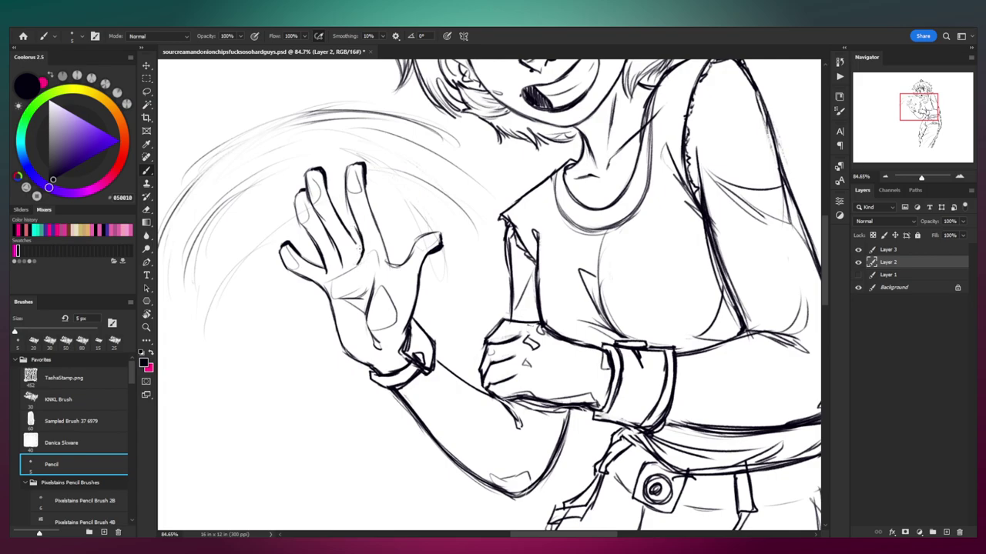
{"action": "key", "text": "e"}
{"action": "left_click_drag", "start_coordinate": [355, 229], "coordinate": [361, 253]}
{"action": "key", "text": "b"}
{"action": "key", "text": "e"}
Step: Add a new layer directly above Layer 1, beneath the line art layers
{"action": "key", "text": "z"}
{"action": "mouse_move", "coordinate": [443, 250]}
{"action": "left_mouse_down"}
{"action": "mouse_move", "coordinate": [401, 222]}
{"action": "mouse_move", "coordinate": [388, 233]}
{"action": "left_mouse_up"}
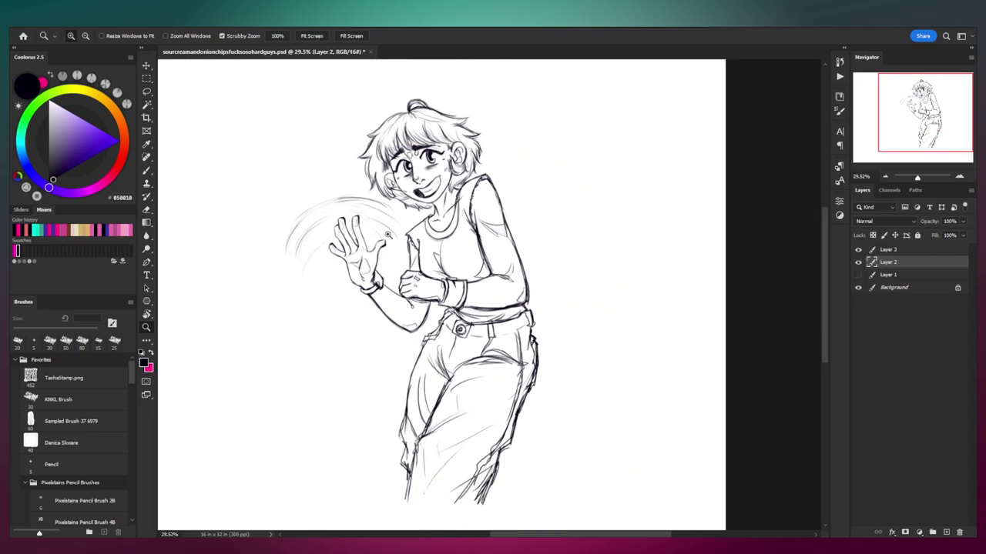
{"action": "left_click_drag", "start_coordinate": [380, 294], "coordinate": [396, 301]}
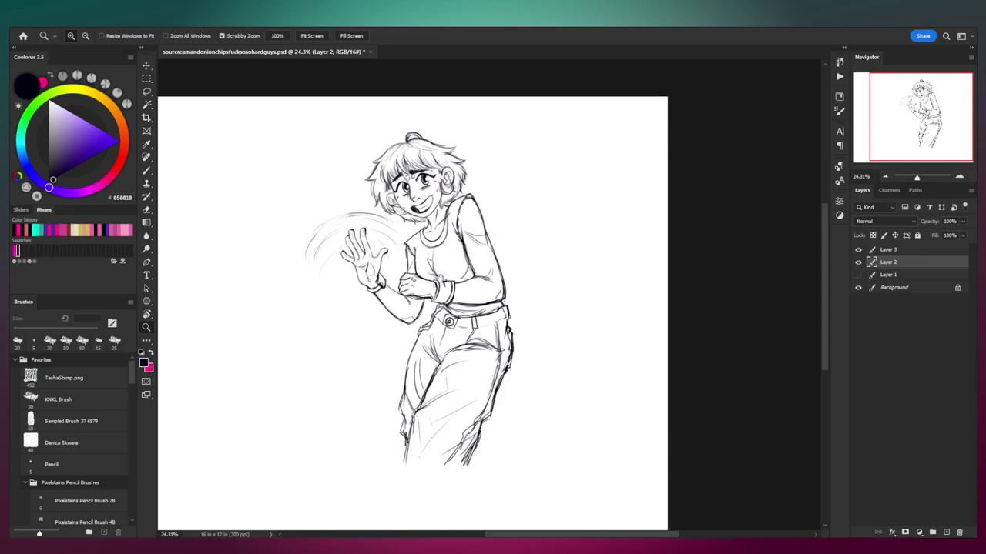
{"action": "left_click_drag", "start_coordinate": [440, 278], "coordinate": [466, 270]}
{"action": "left_click", "coordinate": [887, 275]}
{"action": "key", "text": "ctrl+shift+n"}
{"action": "key", "text": "Return"}
Step: Block in the face and ears with skin pink F2B6A8 using the Danica Skware brush
{"action": "mouse_move", "coordinate": [484, 210]}
{"action": "left_mouse_down"}
{"action": "mouse_move", "coordinate": [502, 208]}
{"action": "mouse_move", "coordinate": [519, 253]}
{"action": "mouse_move", "coordinate": [536, 210]}
{"action": "mouse_move", "coordinate": [520, 217]}
{"action": "mouse_move", "coordinate": [537, 219]}
{"action": "left_mouse_up"}
{"action": "mouse_move", "coordinate": [546, 221]}
{"action": "left_mouse_down"}
{"action": "mouse_move", "coordinate": [504, 233]}
{"action": "mouse_move", "coordinate": [484, 215]}
{"action": "left_mouse_up"}
{"action": "left_click", "coordinate": [69, 442]}
{"action": "mouse_move", "coordinate": [118, 116]}
{"action": "left_mouse_down"}
{"action": "mouse_move", "coordinate": [107, 132]}
{"action": "mouse_move", "coordinate": [124, 148]}
{"action": "left_mouse_up"}
{"action": "left_click", "coordinate": [71, 117]}
{"action": "left_click_drag", "start_coordinate": [71, 117], "coordinate": [69, 116]}
{"action": "left_click_drag", "start_coordinate": [430, 159], "coordinate": [458, 163]}
{"action": "key", "text": "bracketleft"}
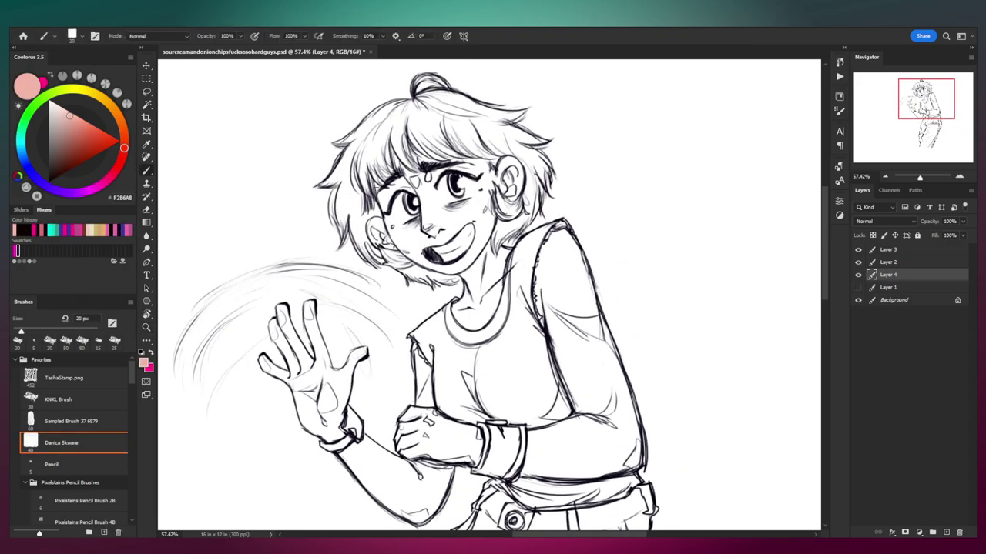
{"action": "mouse_move", "coordinate": [393, 189]}
{"action": "left_mouse_down"}
{"action": "mouse_move", "coordinate": [396, 137]}
{"action": "mouse_move", "coordinate": [444, 146]}
{"action": "mouse_move", "coordinate": [484, 183]}
{"action": "mouse_move", "coordinate": [501, 184]}
{"action": "mouse_move", "coordinate": [514, 166]}
{"action": "mouse_move", "coordinate": [520, 196]}
{"action": "mouse_move", "coordinate": [488, 192]}
{"action": "mouse_move", "coordinate": [493, 215]}
{"action": "mouse_move", "coordinate": [472, 259]}
{"action": "mouse_move", "coordinate": [452, 268]}
{"action": "mouse_move", "coordinate": [371, 235]}
{"action": "mouse_move", "coordinate": [390, 228]}
{"action": "mouse_move", "coordinate": [380, 228]}
{"action": "mouse_move", "coordinate": [401, 187]}
{"action": "mouse_move", "coordinate": [418, 202]}
{"action": "mouse_move", "coordinate": [431, 189]}
{"action": "mouse_move", "coordinate": [432, 231]}
{"action": "mouse_move", "coordinate": [479, 210]}
{"action": "left_mouse_up"}
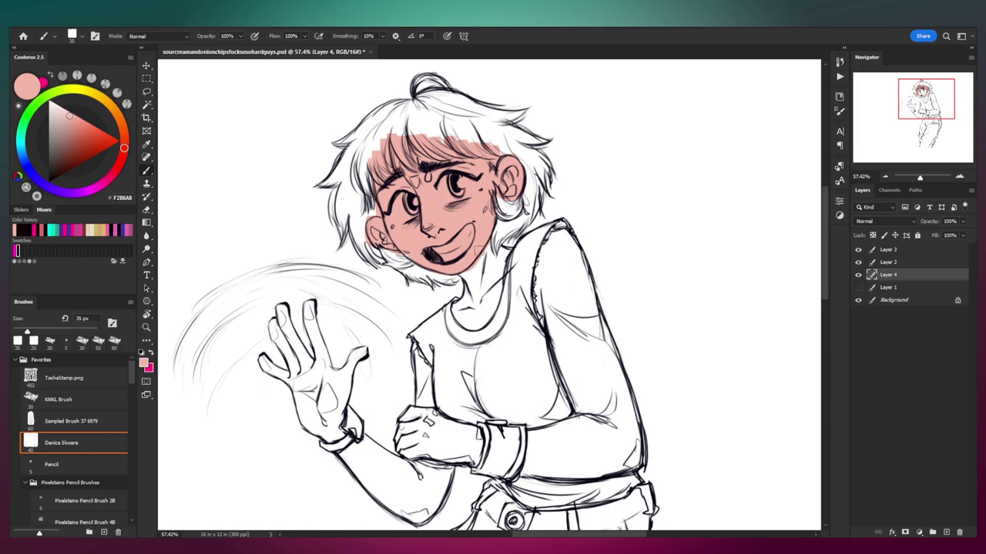
Step: Extend the flat skin colour over the neck and upper chest with the brush enlarged to 45 px
{"action": "left_click_drag", "start_coordinate": [488, 277], "coordinate": [459, 252]}
{"action": "mouse_move", "coordinate": [372, 220]}
{"action": "left_mouse_down"}
{"action": "mouse_move", "coordinate": [435, 246]}
{"action": "mouse_move", "coordinate": [454, 222]}
{"action": "mouse_move", "coordinate": [429, 247]}
{"action": "left_mouse_up"}
{"action": "mouse_move", "coordinate": [377, 124]}
{"action": "left_mouse_down"}
{"action": "mouse_move", "coordinate": [339, 124]}
{"action": "mouse_move", "coordinate": [352, 123]}
{"action": "left_mouse_up"}
{"action": "key", "text": "bracketright"}
{"action": "key", "text": "bracketright"}
{"action": "mouse_move", "coordinate": [422, 223]}
{"action": "left_mouse_down"}
{"action": "mouse_move", "coordinate": [430, 271]}
{"action": "mouse_move", "coordinate": [452, 198]}
{"action": "left_mouse_up"}
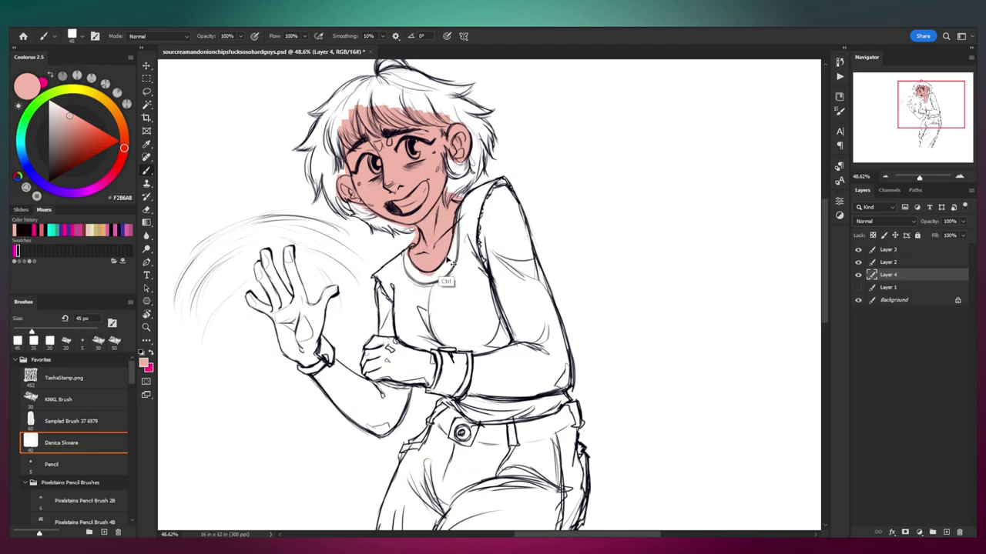
Step: Lighten the painted skin with Hue/Saturation at a Lightness of +29
{"action": "key", "text": "ctrl+u"}
{"action": "left_click_drag", "start_coordinate": [792, 176], "coordinate": [807, 179]}
{"action": "left_click", "coordinate": [830, 163]}
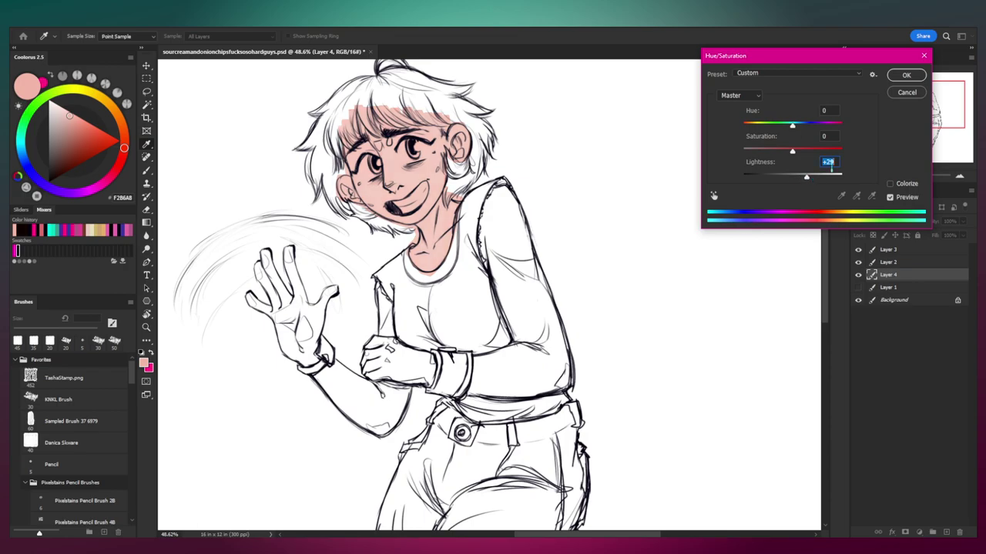
{"action": "left_click", "coordinate": [906, 75]}
Step: Paint the bent arm and its hand across the body in skin pink F2B6A8 with a 60 px brush
{"action": "key", "text": "z"}
{"action": "mouse_move", "coordinate": [464, 231]}
{"action": "left_mouse_down"}
{"action": "mouse_move", "coordinate": [444, 237]}
{"action": "mouse_move", "coordinate": [498, 193]}
{"action": "mouse_move", "coordinate": [461, 229]}
{"action": "mouse_move", "coordinate": [460, 181]}
{"action": "mouse_move", "coordinate": [449, 175]}
{"action": "mouse_move", "coordinate": [450, 250]}
{"action": "mouse_move", "coordinate": [471, 309]}
{"action": "mouse_move", "coordinate": [432, 369]}
{"action": "mouse_move", "coordinate": [430, 390]}
{"action": "mouse_move", "coordinate": [542, 377]}
{"action": "mouse_move", "coordinate": [510, 256]}
{"action": "mouse_move", "coordinate": [462, 166]}
{"action": "mouse_move", "coordinate": [520, 325]}
{"action": "mouse_move", "coordinate": [489, 235]}
{"action": "mouse_move", "coordinate": [504, 362]}
{"action": "mouse_move", "coordinate": [463, 265]}
{"action": "mouse_move", "coordinate": [487, 361]}
{"action": "mouse_move", "coordinate": [451, 362]}
{"action": "mouse_move", "coordinate": [485, 359]}
{"action": "left_mouse_up"}
{"action": "key", "text": "b"}
{"action": "key", "text": "bracketright"}
{"action": "key", "text": "bracketright"}
{"action": "mouse_move", "coordinate": [366, 346]}
{"action": "left_mouse_down"}
{"action": "mouse_move", "coordinate": [324, 333]}
{"action": "mouse_move", "coordinate": [385, 350]}
{"action": "mouse_move", "coordinate": [385, 378]}
{"action": "mouse_move", "coordinate": [323, 365]}
{"action": "mouse_move", "coordinate": [322, 354]}
{"action": "mouse_move", "coordinate": [362, 368]}
{"action": "left_mouse_up"}
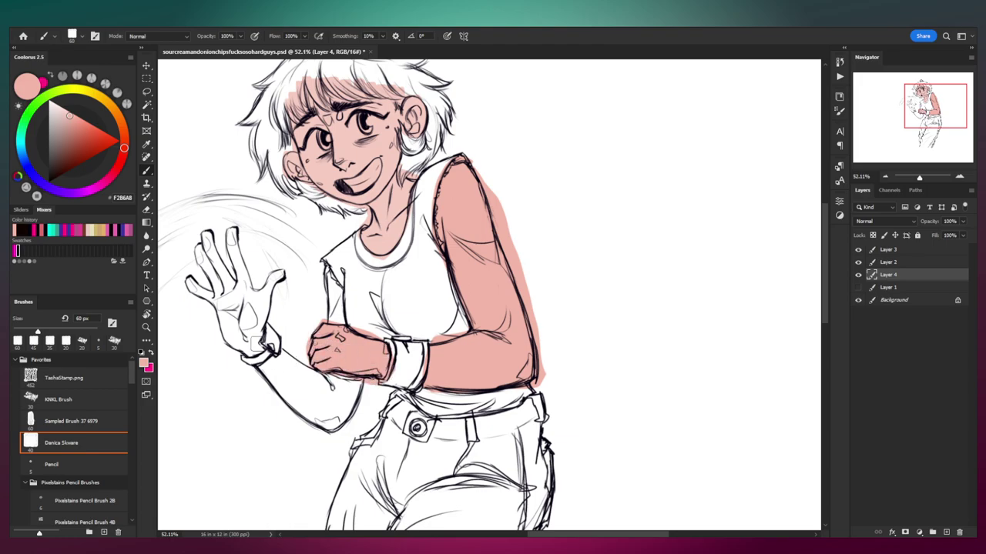
Step: Paint the waving arm's forearm, upper arm and open hand in the same flat skin pink
{"action": "mouse_move", "coordinate": [301, 352]}
{"action": "left_mouse_down"}
{"action": "mouse_move", "coordinate": [352, 324]}
{"action": "mouse_move", "coordinate": [347, 330]}
{"action": "mouse_move", "coordinate": [396, 351]}
{"action": "mouse_move", "coordinate": [398, 397]}
{"action": "mouse_move", "coordinate": [335, 362]}
{"action": "mouse_move", "coordinate": [374, 389]}
{"action": "mouse_move", "coordinate": [389, 362]}
{"action": "left_mouse_up"}
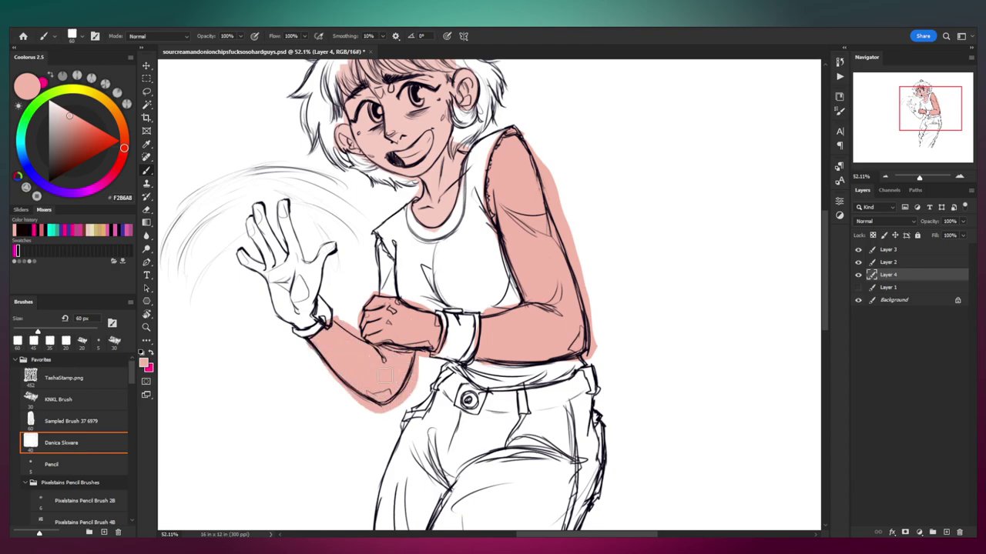
{"action": "mouse_move", "coordinate": [374, 243]}
{"action": "left_mouse_down"}
{"action": "mouse_move", "coordinate": [389, 272]}
{"action": "mouse_move", "coordinate": [383, 302]}
{"action": "left_mouse_up"}
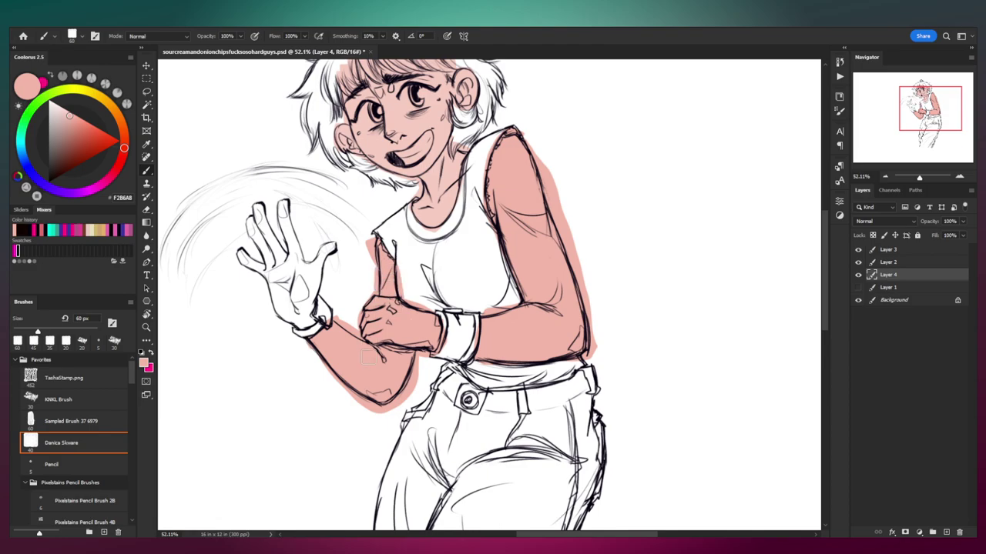
{"action": "mouse_move", "coordinate": [246, 248]}
{"action": "left_mouse_down"}
{"action": "mouse_move", "coordinate": [266, 273]}
{"action": "mouse_move", "coordinate": [243, 258]}
{"action": "mouse_move", "coordinate": [262, 223]}
{"action": "mouse_move", "coordinate": [254, 208]}
{"action": "mouse_move", "coordinate": [281, 247]}
{"action": "mouse_move", "coordinate": [285, 209]}
{"action": "mouse_move", "coordinate": [296, 258]}
{"action": "mouse_move", "coordinate": [319, 265]}
{"action": "mouse_move", "coordinate": [337, 245]}
{"action": "mouse_move", "coordinate": [300, 324]}
{"action": "mouse_move", "coordinate": [261, 285]}
{"action": "mouse_move", "coordinate": [304, 278]}
{"action": "mouse_move", "coordinate": [304, 296]}
{"action": "left_mouse_up"}
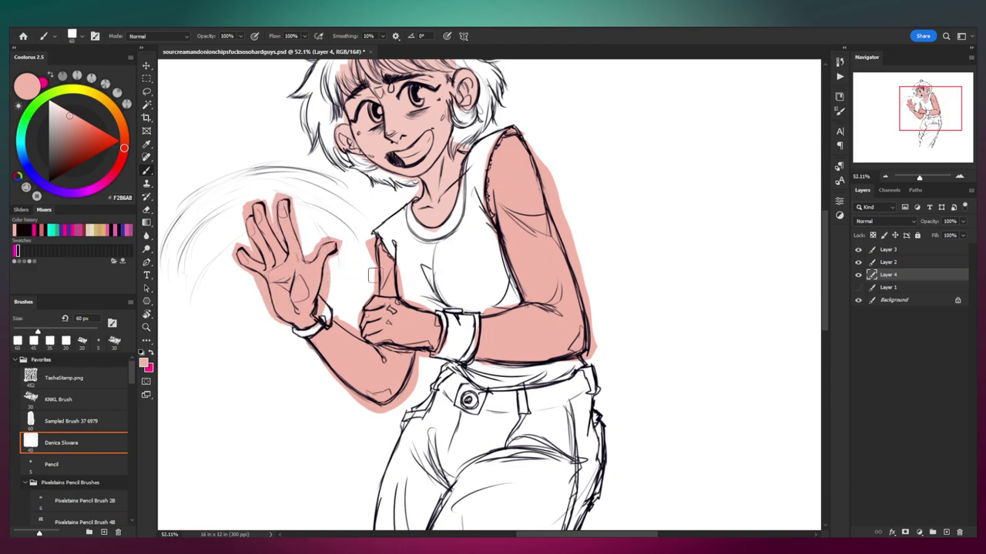
{"action": "left_click_drag", "start_coordinate": [405, 270], "coordinate": [381, 309]}
Step: Sample the lighter skin tone F6C8C1 from the chest and bucket-fill both arms and hands with it
{"action": "key", "text": "z"}
{"action": "mouse_move", "coordinate": [442, 279]}
{"action": "left_mouse_down"}
{"action": "mouse_move", "coordinate": [416, 207]}
{"action": "mouse_move", "coordinate": [411, 229]}
{"action": "mouse_move", "coordinate": [430, 241]}
{"action": "left_mouse_up"}
{"action": "key", "text": "b"}
{"action": "left_click", "coordinate": [420, 276], "text": "alt"}
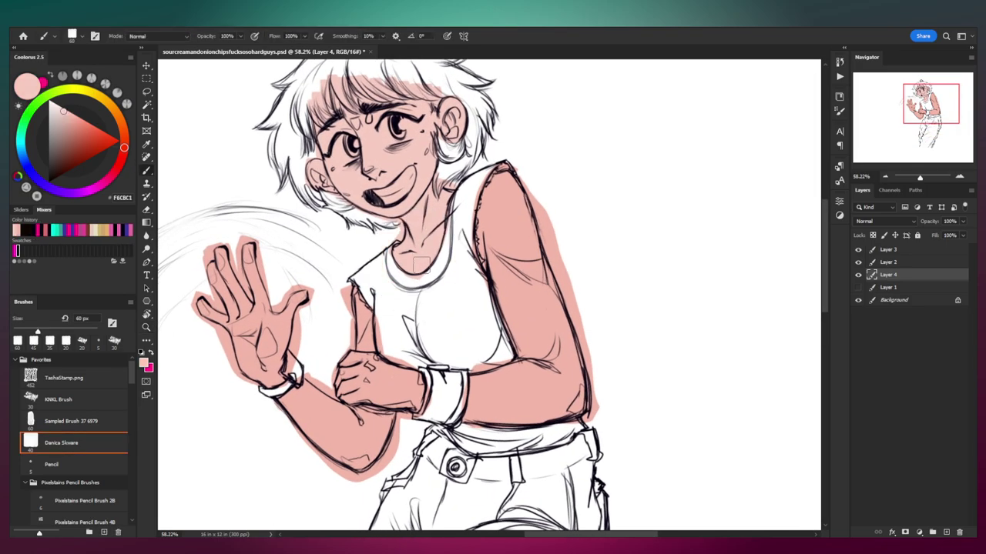
{"action": "key", "text": "g"}
{"action": "left_click", "coordinate": [368, 343]}
{"action": "left_click", "coordinate": [499, 323]}
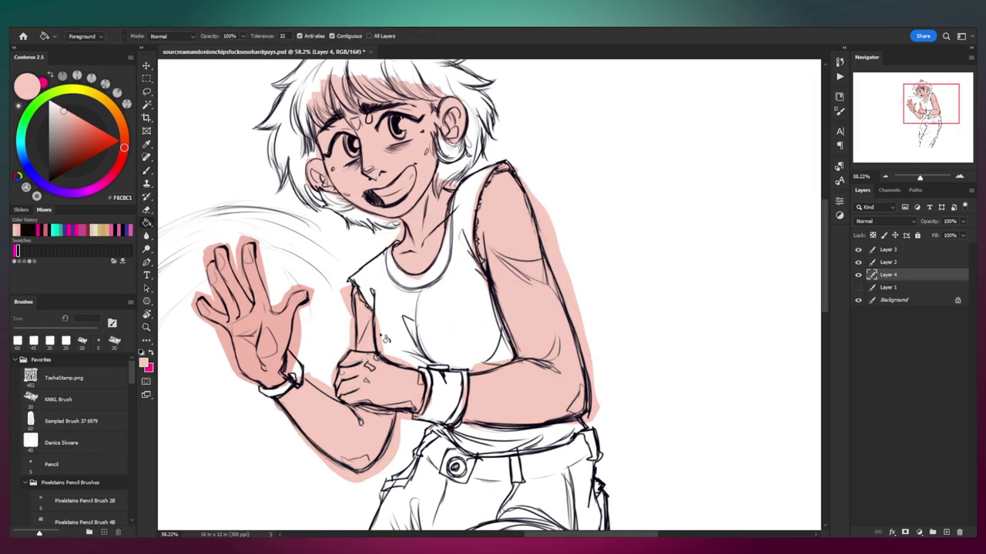
{"action": "left_click", "coordinate": [271, 345]}
Step: Frame the head and set the brush colour to dark slate grey 464F55 for the hair
{"action": "left_click_drag", "start_coordinate": [377, 314], "coordinate": [398, 286]}
{"action": "key", "text": "z"}
{"action": "left_click_drag", "start_coordinate": [425, 236], "coordinate": [419, 267]}
{"action": "mouse_move", "coordinate": [409, 202]}
{"action": "left_mouse_down"}
{"action": "mouse_move", "coordinate": [408, 242]}
{"action": "mouse_move", "coordinate": [444, 241]}
{"action": "left_mouse_up"}
{"action": "left_click_drag", "start_coordinate": [420, 224], "coordinate": [430, 251]}
{"action": "key", "text": "b"}
{"action": "left_click_drag", "start_coordinate": [22, 154], "coordinate": [53, 157]}
{"action": "key", "text": "bracketleft"}
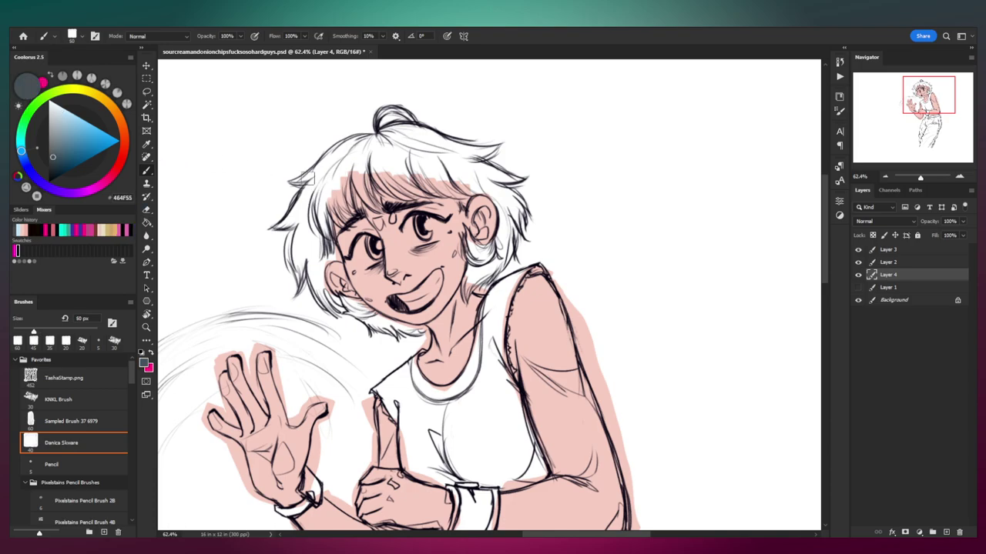
{"action": "mouse_move", "coordinate": [293, 181]}
{"action": "left_mouse_down"}
{"action": "mouse_move", "coordinate": [353, 143]}
{"action": "mouse_move", "coordinate": [424, 128]}
{"action": "mouse_move", "coordinate": [413, 121]}
{"action": "left_mouse_up"}
{"action": "key", "text": "bracketright"}
{"action": "key", "text": "bracketleft"}
{"action": "key", "text": "bracketright"}
{"action": "mouse_move", "coordinate": [461, 150]}
{"action": "left_mouse_down"}
{"action": "mouse_move", "coordinate": [501, 145]}
{"action": "mouse_move", "coordinate": [510, 171]}
{"action": "mouse_move", "coordinate": [530, 183]}
{"action": "mouse_move", "coordinate": [493, 201]}
{"action": "mouse_move", "coordinate": [508, 227]}
{"action": "mouse_move", "coordinate": [497, 250]}
{"action": "mouse_move", "coordinate": [472, 244]}
{"action": "mouse_move", "coordinate": [466, 231]}
{"action": "mouse_move", "coordinate": [512, 252]}
{"action": "left_mouse_up"}
{"action": "key", "text": "bracketright"}
{"action": "key", "text": "ctrl+z"}
{"action": "key", "text": "ctrl+z"}
{"action": "key", "text": "ctrl+z"}
{"action": "key", "text": "ctrl+z"}
{"action": "key", "text": "ctrl+z"}
{"action": "key", "text": "ctrl+z"}
{"action": "key", "text": "ctrl+z"}
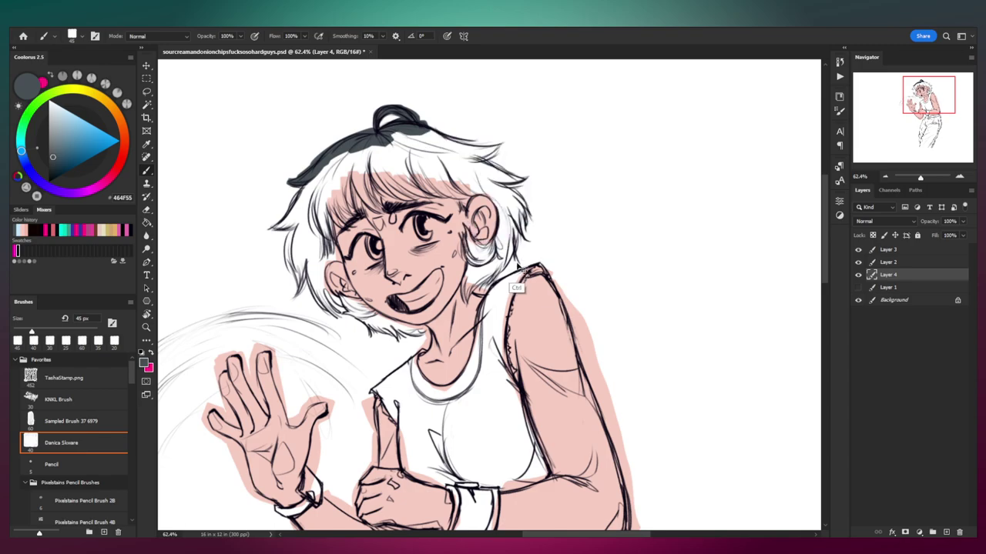
Step: Add a new layer above the skin, block in the hair with slate grey 464F55 and lock its transparent pixels
{"action": "key", "text": "ctrl+shift+n"}
{"action": "key", "text": "Return"}
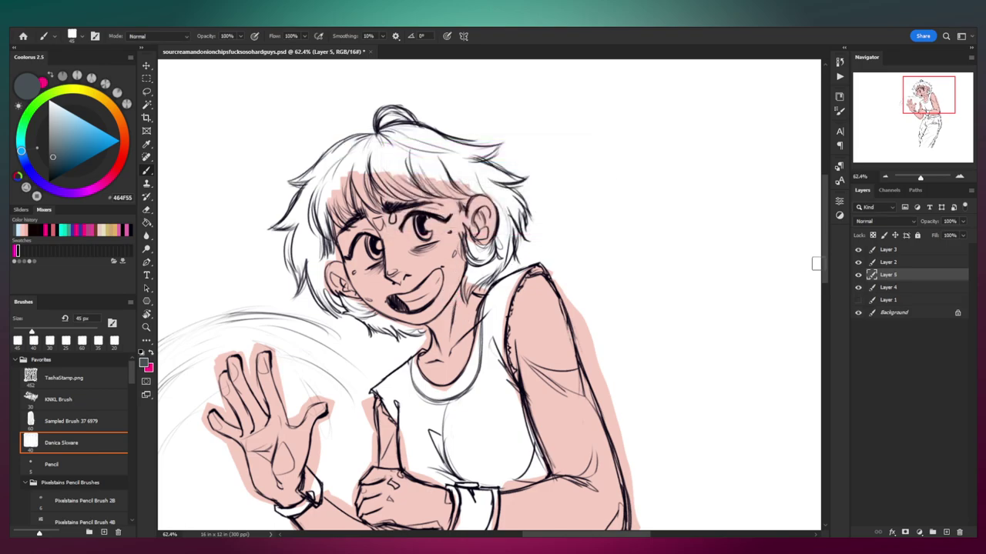
{"action": "mouse_move", "coordinate": [271, 229]}
{"action": "left_mouse_down"}
{"action": "mouse_move", "coordinate": [314, 183]}
{"action": "mouse_move", "coordinate": [291, 180]}
{"action": "mouse_move", "coordinate": [379, 132]}
{"action": "mouse_move", "coordinate": [391, 112]}
{"action": "mouse_move", "coordinate": [420, 129]}
{"action": "mouse_move", "coordinate": [396, 126]}
{"action": "mouse_move", "coordinate": [498, 142]}
{"action": "mouse_move", "coordinate": [506, 174]}
{"action": "mouse_move", "coordinate": [525, 179]}
{"action": "mouse_move", "coordinate": [497, 183]}
{"action": "mouse_move", "coordinate": [506, 254]}
{"action": "mouse_move", "coordinate": [479, 286]}
{"action": "mouse_move", "coordinate": [495, 248]}
{"action": "mouse_move", "coordinate": [471, 273]}
{"action": "mouse_move", "coordinate": [485, 254]}
{"action": "mouse_move", "coordinate": [491, 183]}
{"action": "mouse_move", "coordinate": [503, 192]}
{"action": "mouse_move", "coordinate": [456, 188]}
{"action": "mouse_move", "coordinate": [418, 165]}
{"action": "mouse_move", "coordinate": [437, 185]}
{"action": "mouse_move", "coordinate": [430, 191]}
{"action": "mouse_move", "coordinate": [379, 170]}
{"action": "mouse_move", "coordinate": [410, 192]}
{"action": "mouse_move", "coordinate": [354, 175]}
{"action": "mouse_move", "coordinate": [337, 193]}
{"action": "mouse_move", "coordinate": [325, 245]}
{"action": "mouse_move", "coordinate": [344, 305]}
{"action": "mouse_move", "coordinate": [383, 329]}
{"action": "mouse_move", "coordinate": [419, 329]}
{"action": "mouse_move", "coordinate": [388, 333]}
{"action": "mouse_move", "coordinate": [395, 329]}
{"action": "mouse_move", "coordinate": [291, 274]}
{"action": "mouse_move", "coordinate": [299, 257]}
{"action": "mouse_move", "coordinate": [325, 245]}
{"action": "mouse_move", "coordinate": [335, 199]}
{"action": "mouse_move", "coordinate": [376, 158]}
{"action": "mouse_move", "coordinate": [462, 158]}
{"action": "mouse_move", "coordinate": [470, 177]}
{"action": "mouse_move", "coordinate": [458, 154]}
{"action": "left_mouse_up"}
{"action": "left_click", "coordinate": [873, 235]}
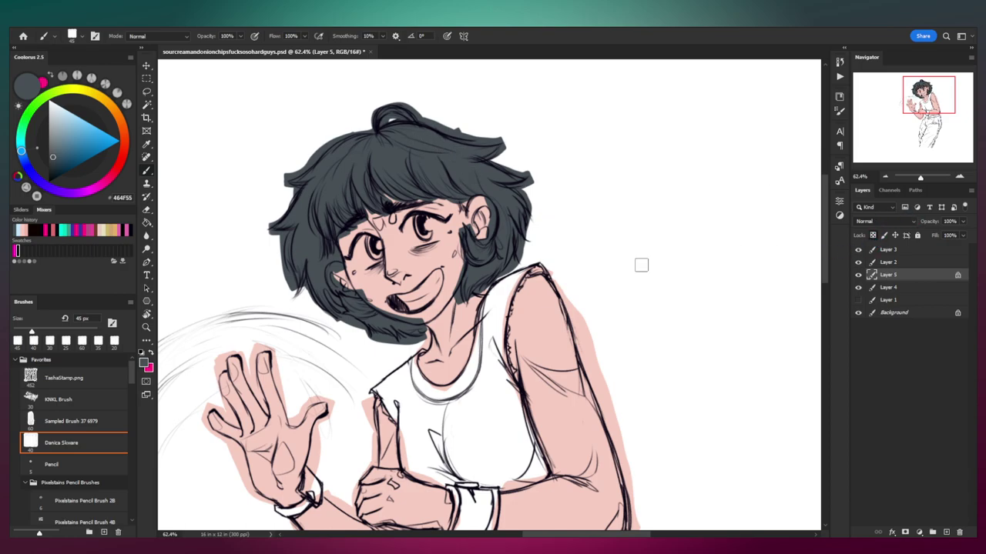
Step: Shade the crown and upper bangs with warm brown 7F6557 using the KNKL Brush, enlarging it to 100 px
{"action": "left_click", "coordinate": [66, 402]}
{"action": "mouse_move", "coordinate": [123, 127]}
{"action": "left_mouse_down"}
{"action": "mouse_move", "coordinate": [116, 113]}
{"action": "mouse_move", "coordinate": [123, 129]}
{"action": "left_mouse_up"}
{"action": "left_click", "coordinate": [62, 145]}
{"action": "left_click_drag", "start_coordinate": [62, 144], "coordinate": [59, 147]}
{"action": "key", "text": "bracketright"}
{"action": "key", "text": "bracketright"}
{"action": "key", "text": "bracketright"}
{"action": "key", "text": "bracketright"}
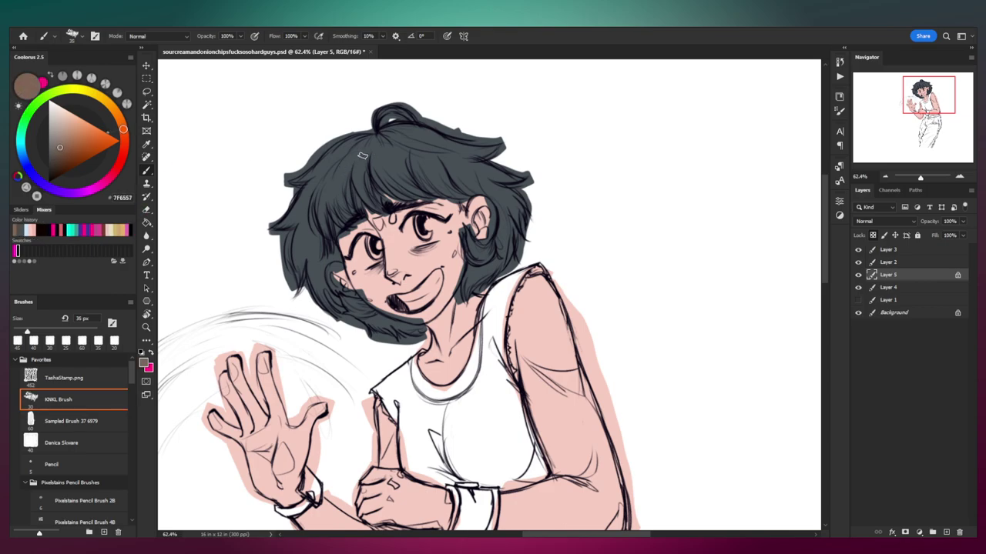
{"action": "mouse_move", "coordinate": [375, 141]}
{"action": "left_mouse_down"}
{"action": "mouse_move", "coordinate": [351, 154]}
{"action": "mouse_move", "coordinate": [372, 135]}
{"action": "mouse_move", "coordinate": [387, 172]}
{"action": "mouse_move", "coordinate": [381, 134]}
{"action": "mouse_move", "coordinate": [420, 135]}
{"action": "mouse_move", "coordinate": [403, 139]}
{"action": "mouse_move", "coordinate": [439, 167]}
{"action": "mouse_move", "coordinate": [384, 159]}
{"action": "mouse_move", "coordinate": [404, 179]}
{"action": "mouse_move", "coordinate": [456, 175]}
{"action": "mouse_move", "coordinate": [411, 157]}
{"action": "mouse_move", "coordinate": [417, 148]}
{"action": "mouse_move", "coordinate": [450, 179]}
{"action": "left_mouse_up"}
{"action": "key", "text": "bracketright"}
{"action": "key", "text": "bracketright"}
{"action": "key", "text": "bracketright"}
{"action": "mouse_move", "coordinate": [369, 161]}
{"action": "left_mouse_down"}
{"action": "mouse_move", "coordinate": [341, 215]}
{"action": "mouse_move", "coordinate": [307, 239]}
{"action": "mouse_move", "coordinate": [299, 225]}
{"action": "mouse_move", "coordinate": [345, 164]}
{"action": "mouse_move", "coordinate": [358, 175]}
{"action": "mouse_move", "coordinate": [346, 227]}
{"action": "mouse_move", "coordinate": [309, 257]}
{"action": "mouse_move", "coordinate": [324, 187]}
{"action": "mouse_move", "coordinate": [315, 241]}
{"action": "mouse_move", "coordinate": [346, 163]}
{"action": "left_mouse_up"}
Step: Blend the brown and slate across the bangs by sampling and brushing both hair colours, ending at 90 px
{"action": "left_click", "coordinate": [309, 277], "text": "alt"}
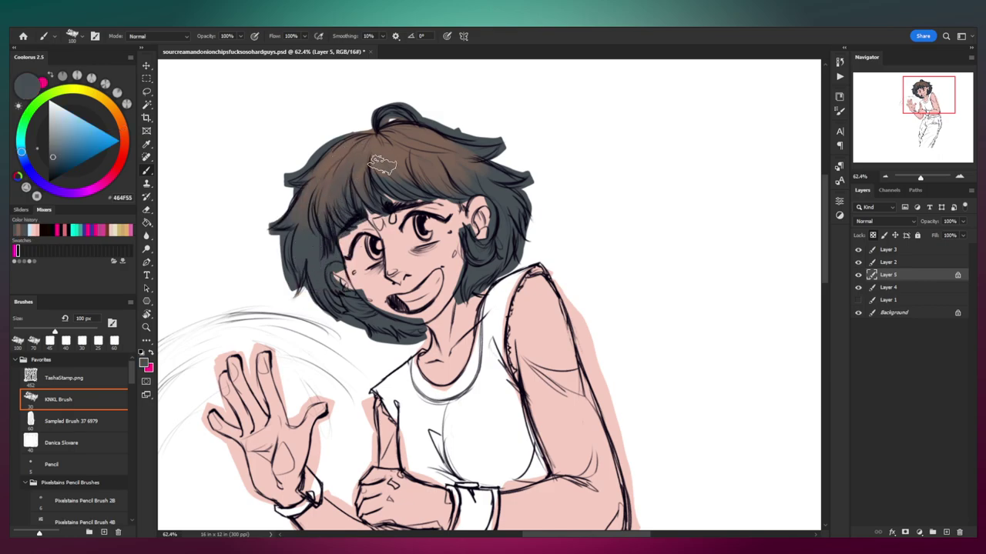
{"action": "left_click_drag", "start_coordinate": [469, 194], "coordinate": [400, 154]}
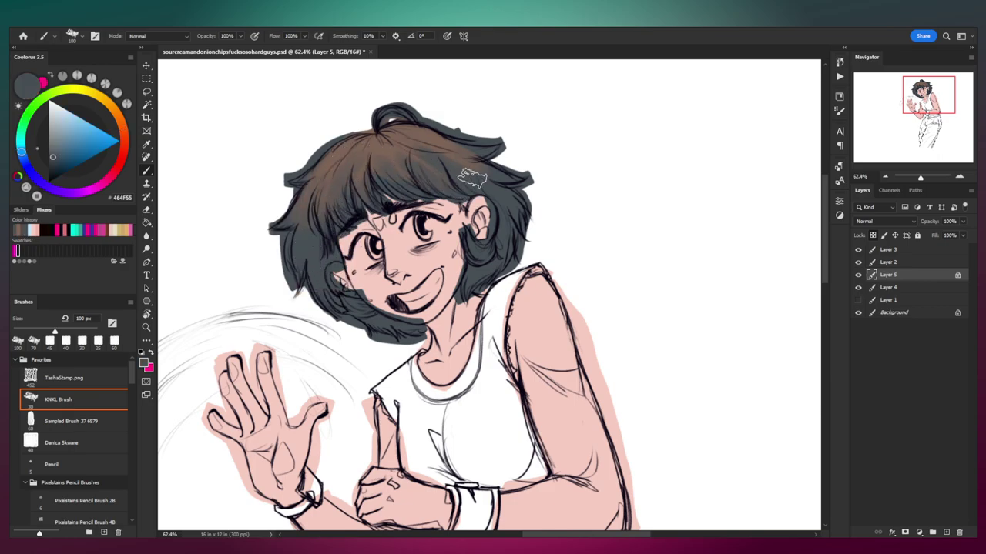
{"action": "left_click", "coordinate": [390, 138], "text": "alt"}
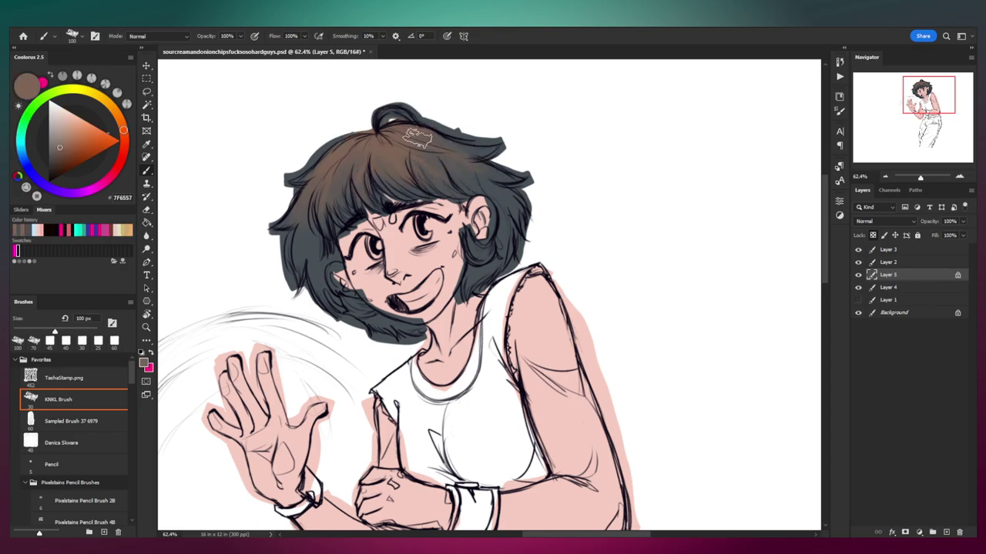
{"action": "key", "text": "bracketleft"}
Step: Unlock the hair layer's transparency and erase slivers between the bang tips with a 25 px KNKL eraser to expose the forehead
{"action": "key", "text": "z"}
{"action": "mouse_move", "coordinate": [377, 266]}
{"action": "left_mouse_down"}
{"action": "mouse_move", "coordinate": [335, 254]}
{"action": "mouse_move", "coordinate": [395, 241]}
{"action": "left_mouse_up"}
{"action": "key", "text": "b"}
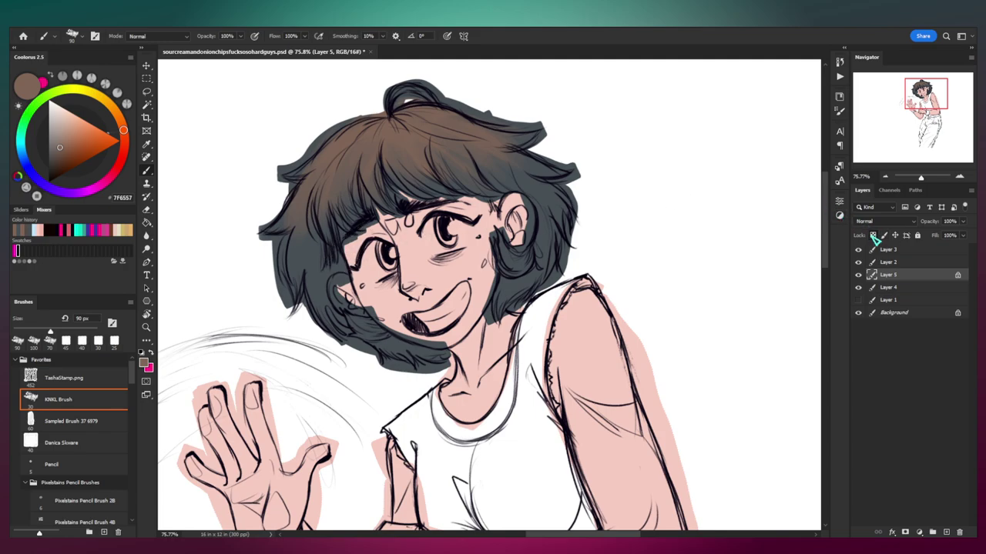
{"action": "key", "text": "e"}
{"action": "key", "text": "z"}
{"action": "left_click_drag", "start_coordinate": [347, 239], "coordinate": [342, 235]}
{"action": "key", "text": "e"}
{"action": "key", "text": "]"}
{"action": "key", "text": "]"}
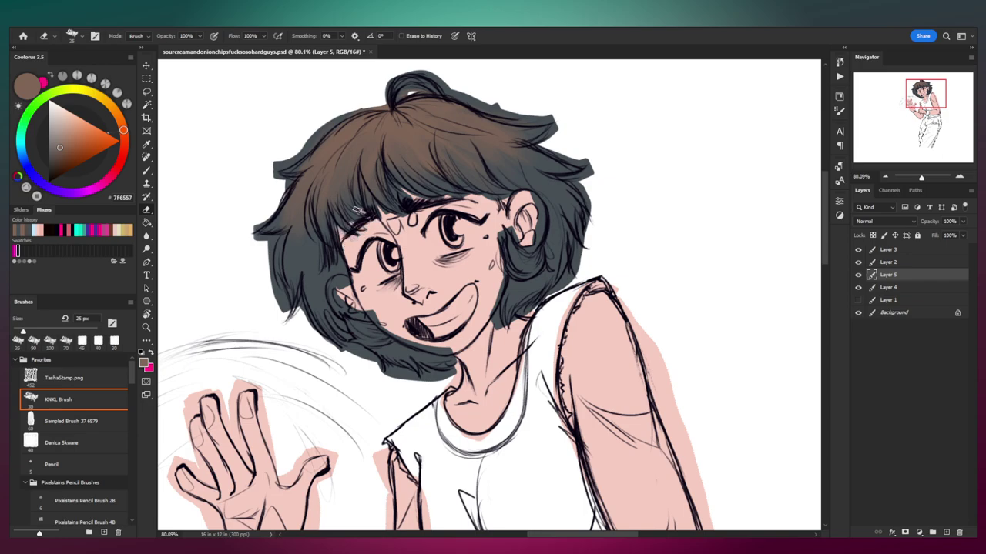
{"action": "mouse_move", "coordinate": [378, 219]}
{"action": "left_mouse_down"}
{"action": "mouse_move", "coordinate": [364, 186]}
{"action": "mouse_move", "coordinate": [402, 218]}
{"action": "mouse_move", "coordinate": [386, 182]}
{"action": "mouse_move", "coordinate": [460, 197]}
{"action": "left_mouse_up"}
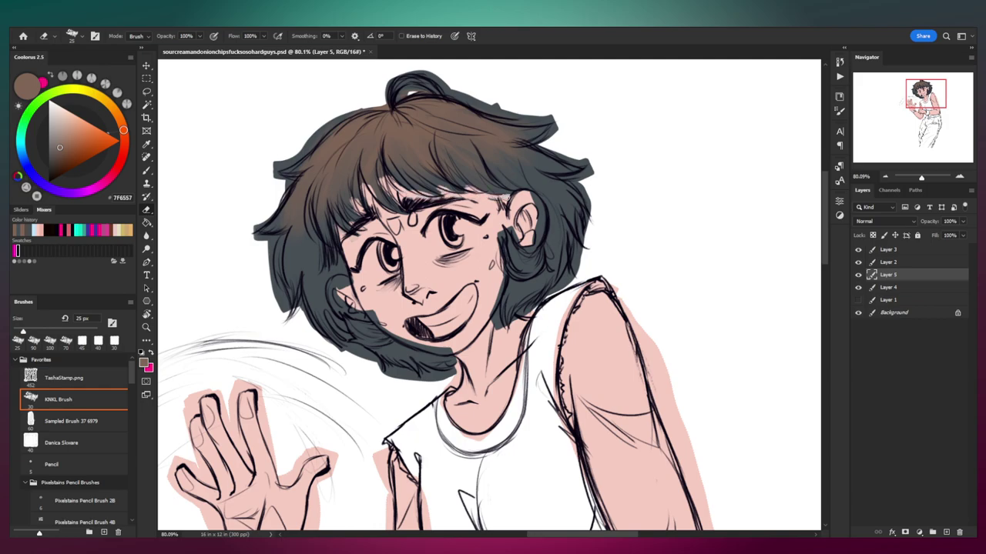
Step: Refine the bang tips beside the visible temple with slate 464F55 at 20 px, erasing the spill over the forehead
{"action": "key", "text": "b"}
{"action": "left_click", "coordinate": [505, 189], "text": "alt"}
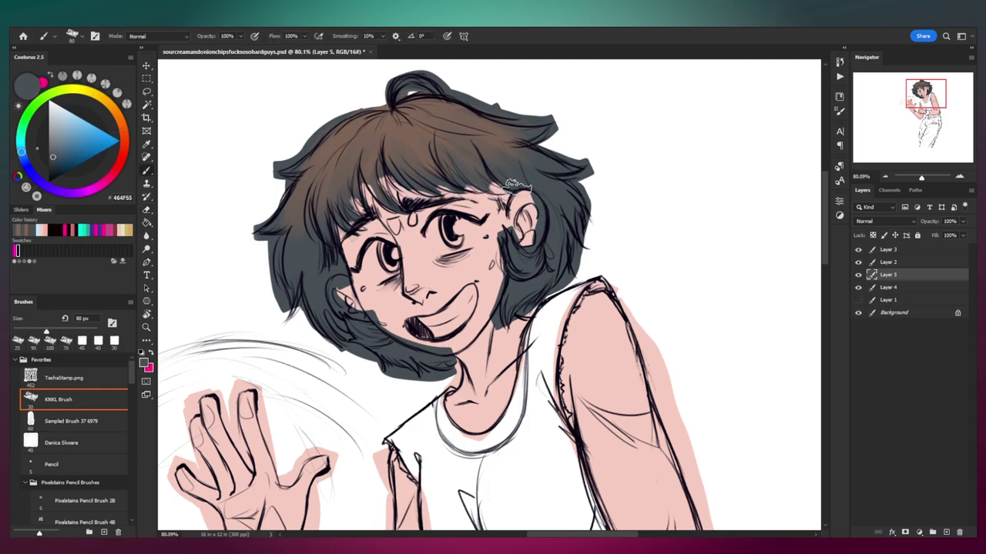
{"action": "mouse_move", "coordinate": [484, 187]}
{"action": "left_mouse_down"}
{"action": "mouse_move", "coordinate": [472, 162]}
{"action": "mouse_move", "coordinate": [487, 171]}
{"action": "left_mouse_up"}
{"action": "key", "text": "e"}
{"action": "key", "text": "b"}
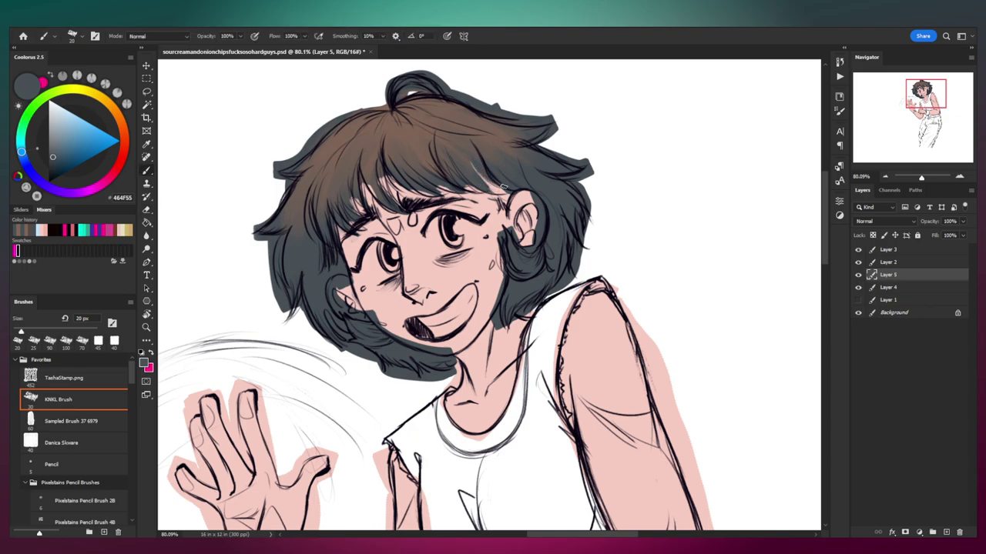
{"action": "key", "text": "e"}
{"action": "mouse_move", "coordinate": [465, 184]}
{"action": "left_mouse_down"}
{"action": "mouse_move", "coordinate": [450, 165]}
{"action": "mouse_move", "coordinate": [463, 180]}
{"action": "mouse_move", "coordinate": [409, 166]}
{"action": "mouse_move", "coordinate": [441, 183]}
{"action": "left_mouse_up"}
Step: Clean the forehead gap between the central bangs, alternating slate KNKL strokes with a 20 px eraser
{"action": "key", "text": "b"}
{"action": "key", "text": "e"}
{"action": "key", "text": "b"}
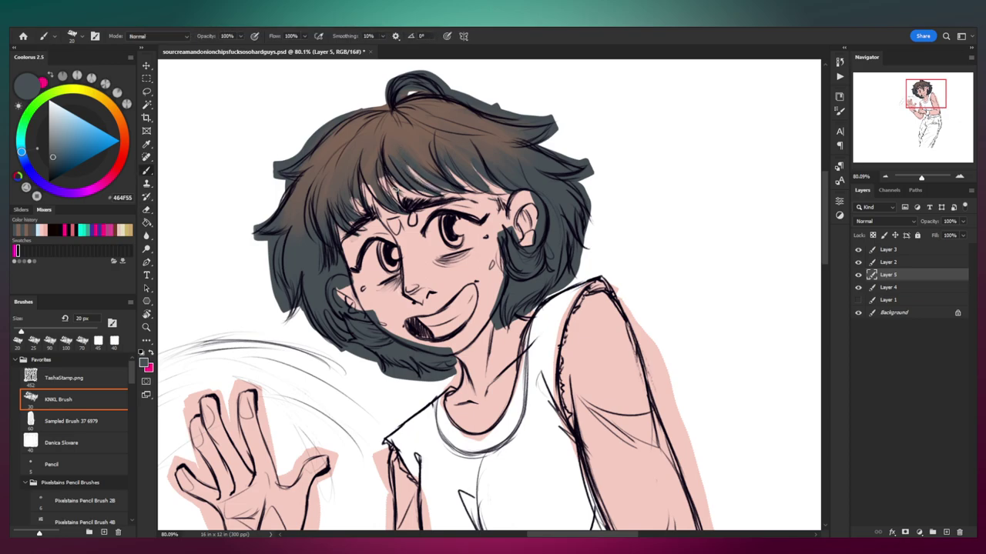
{"action": "key", "text": "b"}
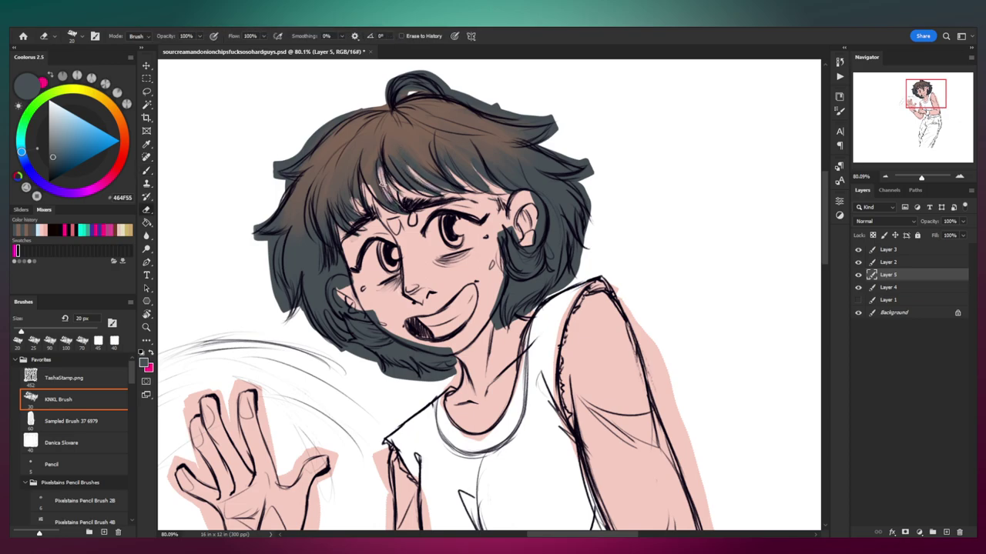
{"action": "left_click_drag", "start_coordinate": [379, 175], "coordinate": [388, 204]}
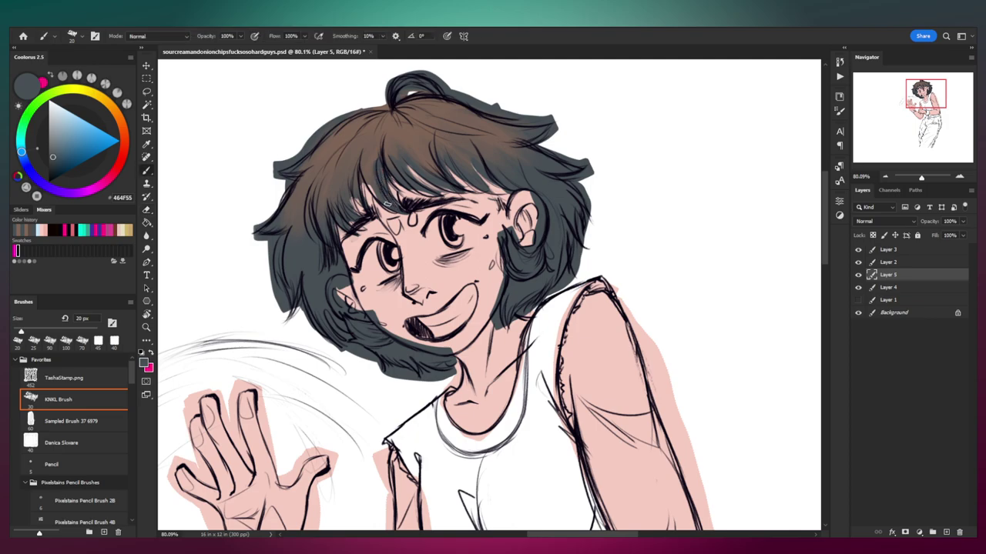
Step: Reshape the bang tips above both eyebrows with sampled hair colours and small erasures, finishing with slate 464F55 at 20 px
{"action": "left_click", "coordinate": [375, 158], "text": "alt"}
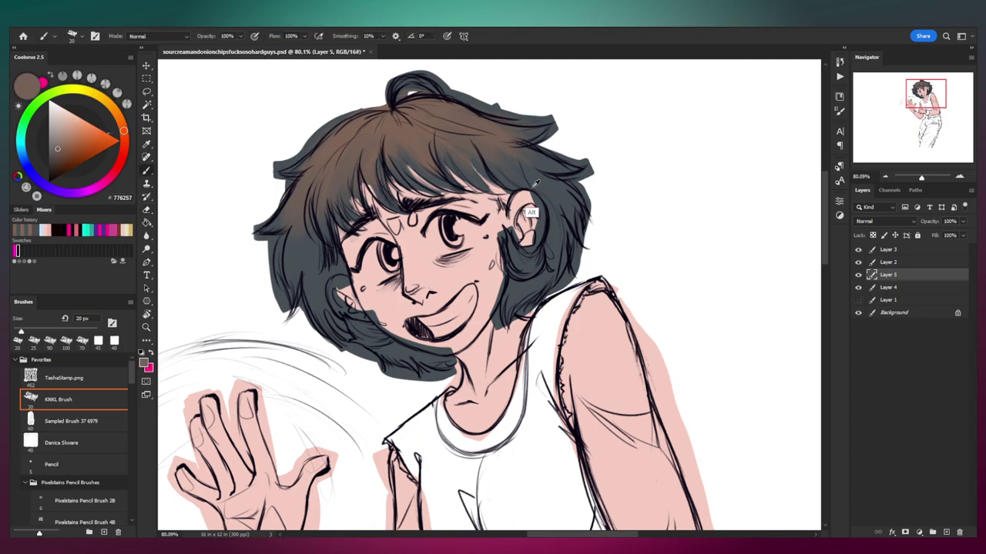
{"action": "left_click", "coordinate": [554, 216], "text": "alt"}
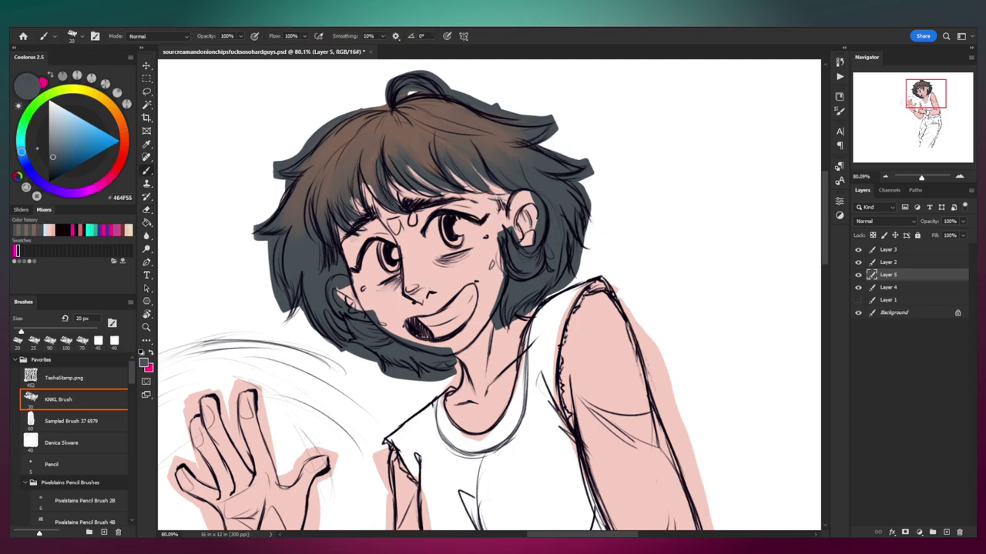
{"action": "left_click", "coordinate": [436, 192], "text": "alt"}
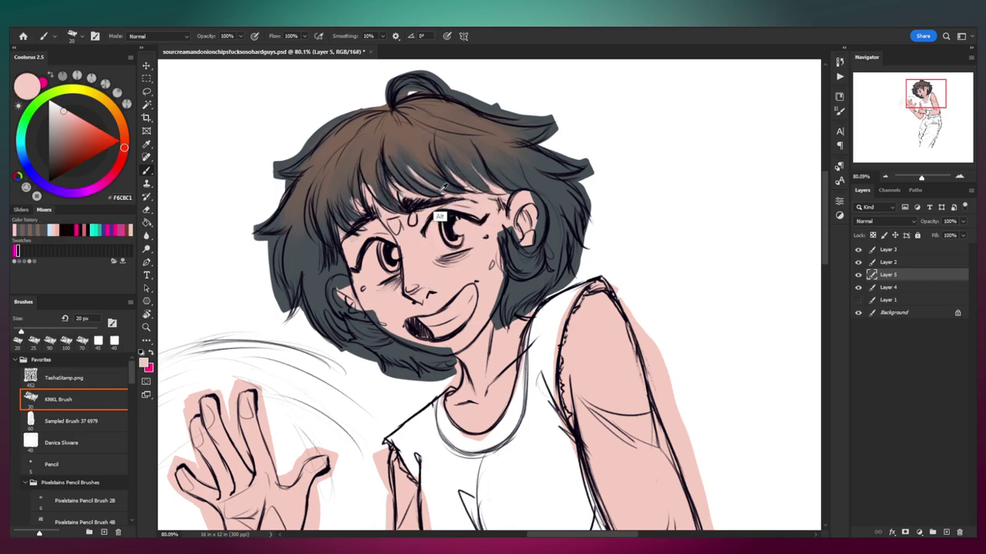
{"action": "left_click", "coordinate": [546, 188], "text": "alt"}
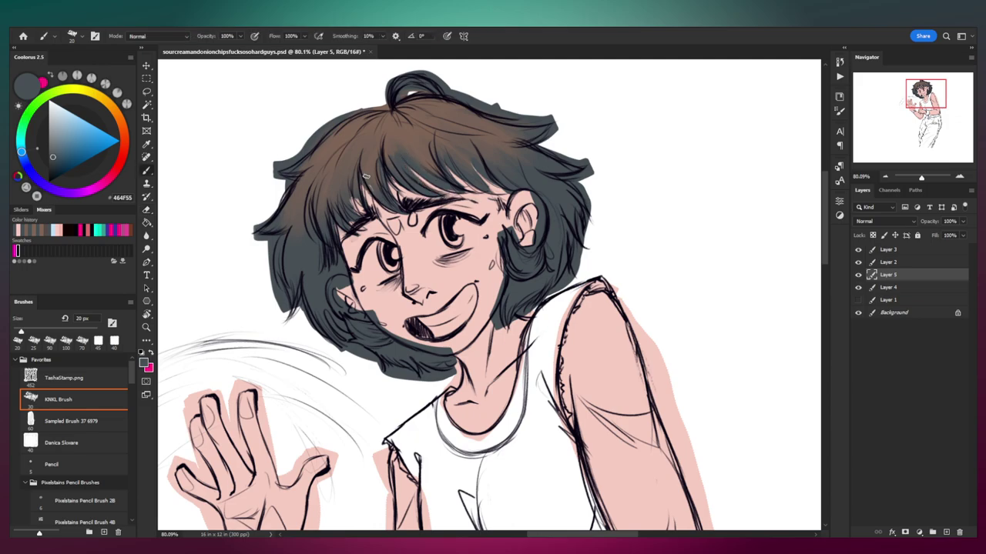
{"action": "key", "text": "e"}
{"action": "key", "text": "b"}
{"action": "left_click_drag", "start_coordinate": [356, 164], "coordinate": [360, 189]}
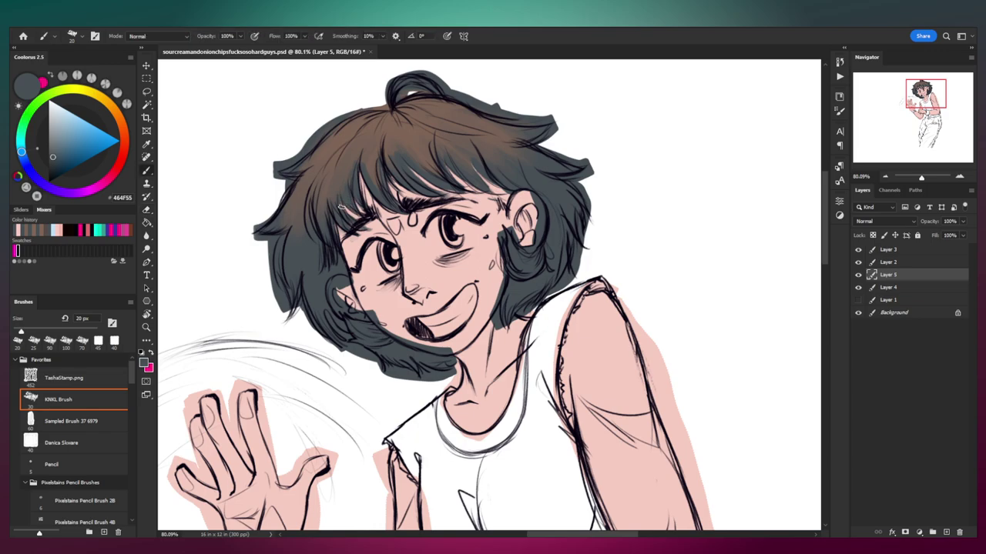
{"action": "key", "text": "e"}
{"action": "key", "text": "b"}
Step: Brush thin slate strands from the bang tips and side locks into the brown crown shading
{"action": "mouse_move", "coordinate": [403, 189]}
{"action": "left_mouse_down"}
{"action": "mouse_move", "coordinate": [373, 197]}
{"action": "mouse_move", "coordinate": [418, 212]}
{"action": "mouse_move", "coordinate": [436, 144]}
{"action": "left_mouse_up"}
{"action": "left_click_drag", "start_coordinate": [511, 180], "coordinate": [516, 144]}
{"action": "left_click_drag", "start_coordinate": [584, 182], "coordinate": [573, 140]}
{"action": "mouse_move", "coordinate": [369, 263]}
{"action": "left_mouse_down"}
{"action": "mouse_move", "coordinate": [365, 191]}
{"action": "mouse_move", "coordinate": [329, 276]}
{"action": "mouse_move", "coordinate": [318, 231]}
{"action": "left_mouse_up"}
Step: Sample brown 7E6557 and paint thin 20 px strands down through the bangs and side hair to blend the gradient
{"action": "left_click", "coordinate": [348, 193], "text": "alt"}
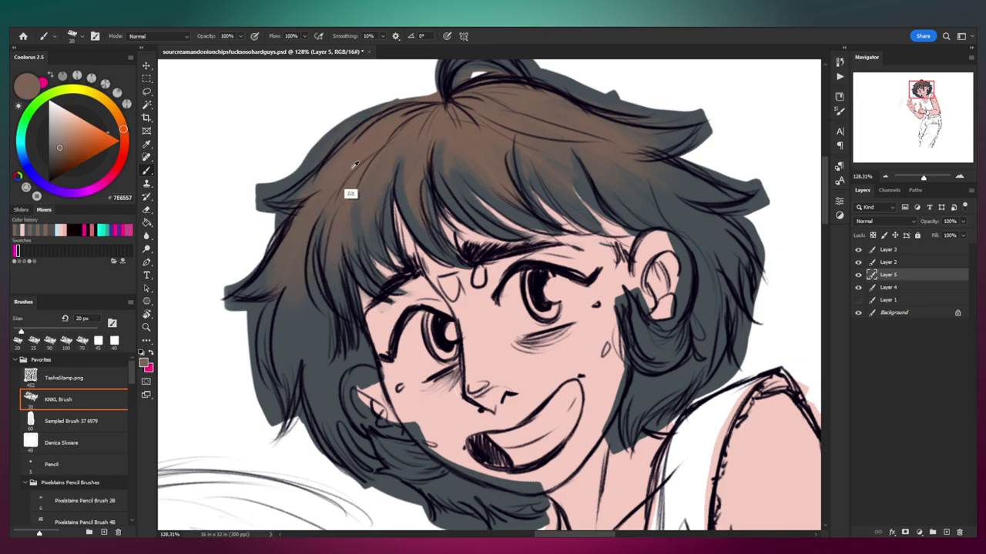
{"action": "left_click_drag", "start_coordinate": [360, 197], "coordinate": [366, 239]}
{"action": "left_click_drag", "start_coordinate": [406, 157], "coordinate": [405, 209]}
{"action": "mouse_move", "coordinate": [441, 145]}
{"action": "left_mouse_down"}
{"action": "mouse_move", "coordinate": [444, 186]}
{"action": "mouse_move", "coordinate": [516, 185]}
{"action": "left_mouse_up"}
{"action": "left_click_drag", "start_coordinate": [515, 147], "coordinate": [543, 200]}
{"action": "left_click_drag", "start_coordinate": [548, 147], "coordinate": [593, 207]}
{"action": "mouse_move", "coordinate": [539, 179]}
{"action": "left_mouse_down"}
{"action": "mouse_move", "coordinate": [479, 185]}
{"action": "mouse_move", "coordinate": [557, 200]}
{"action": "left_mouse_up"}
{"action": "left_click_drag", "start_coordinate": [315, 266], "coordinate": [322, 294]}
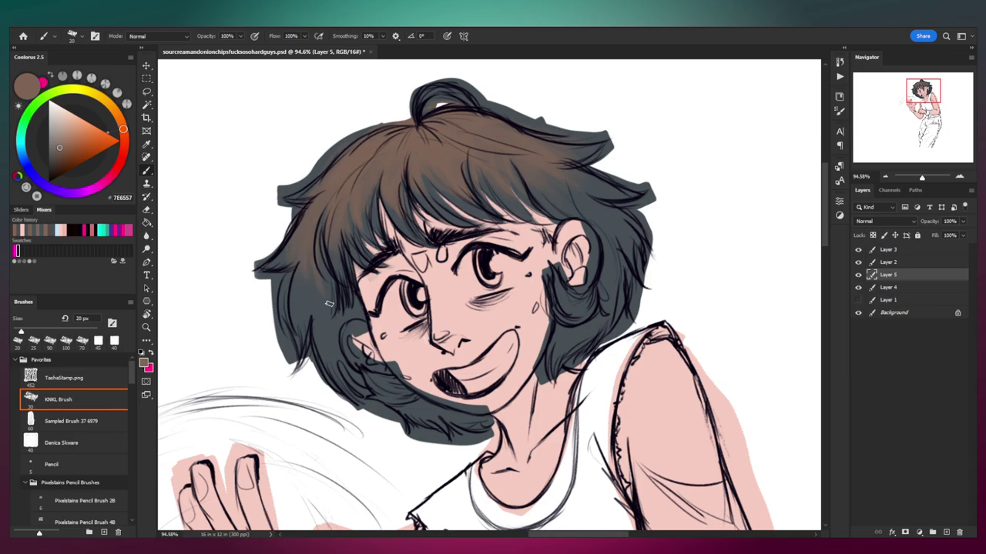
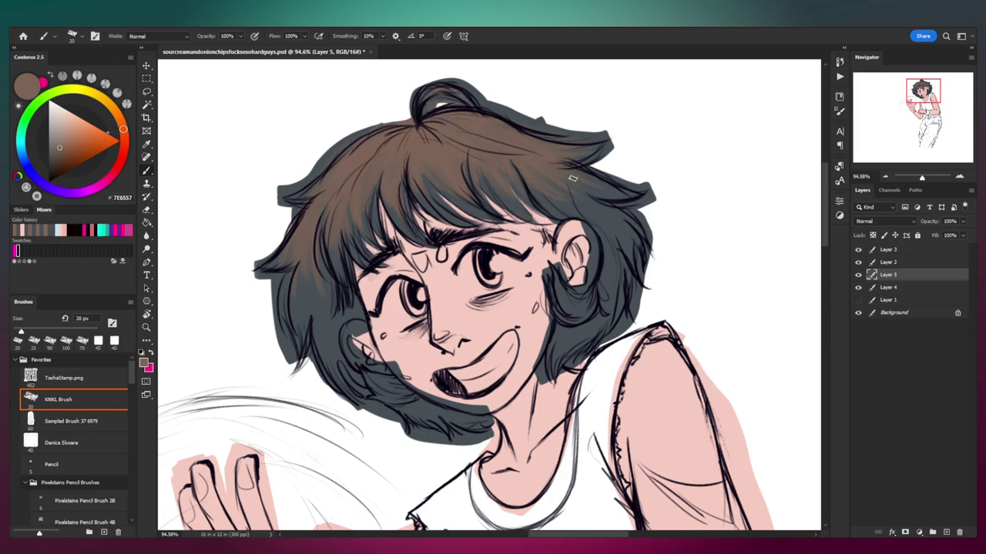
Step: Fill the temple gap with slate 464F55 and erase the hair colour covering the far ear with a 30 px eraser
{"action": "left_click", "coordinate": [607, 228], "text": "alt"}
{"action": "key", "text": "e"}
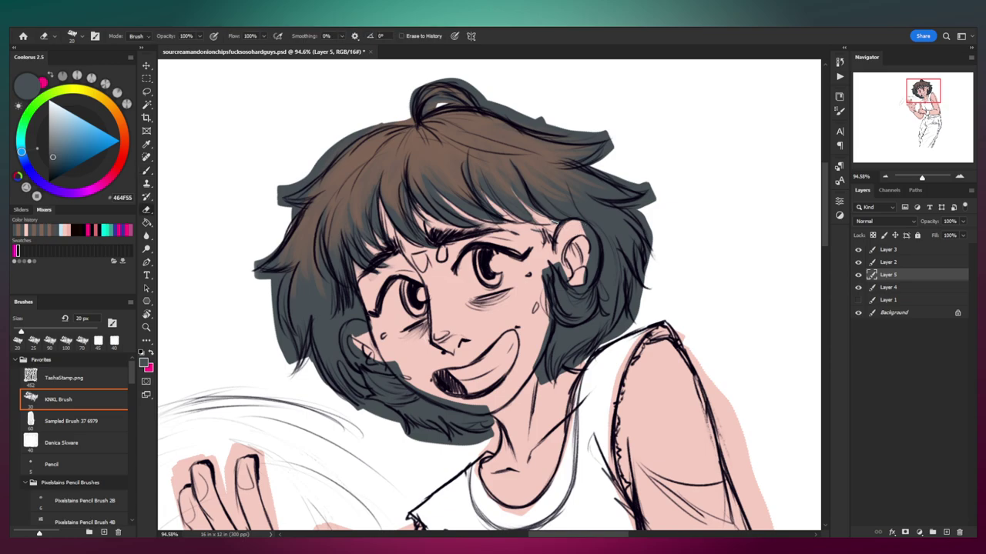
{"action": "key", "text": "b"}
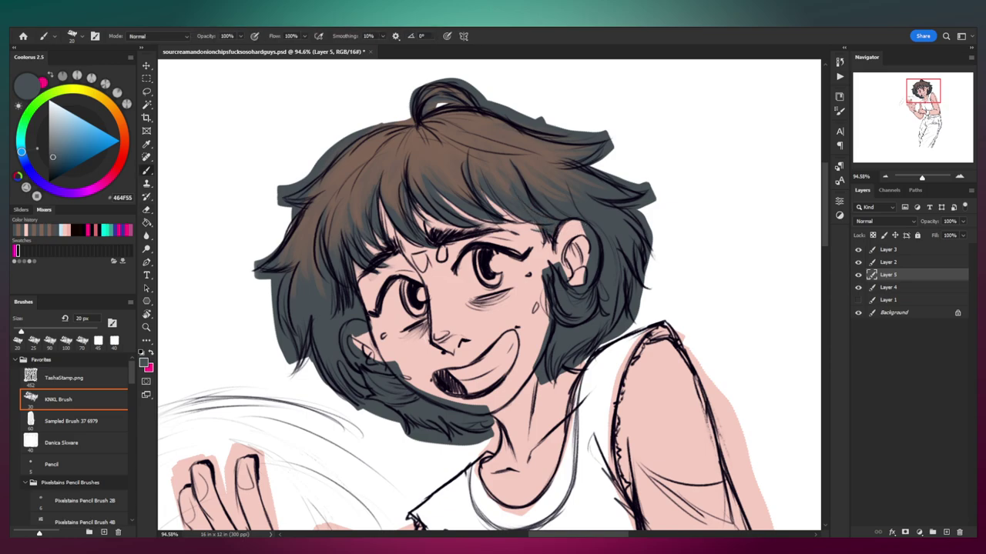
{"action": "mouse_move", "coordinate": [370, 339]}
{"action": "left_mouse_down"}
{"action": "mouse_move", "coordinate": [374, 296]}
{"action": "mouse_move", "coordinate": [299, 294]}
{"action": "mouse_move", "coordinate": [314, 327]}
{"action": "mouse_move", "coordinate": [302, 312]}
{"action": "mouse_move", "coordinate": [317, 328]}
{"action": "mouse_move", "coordinate": [351, 331]}
{"action": "left_mouse_up"}
{"action": "key", "text": "e"}
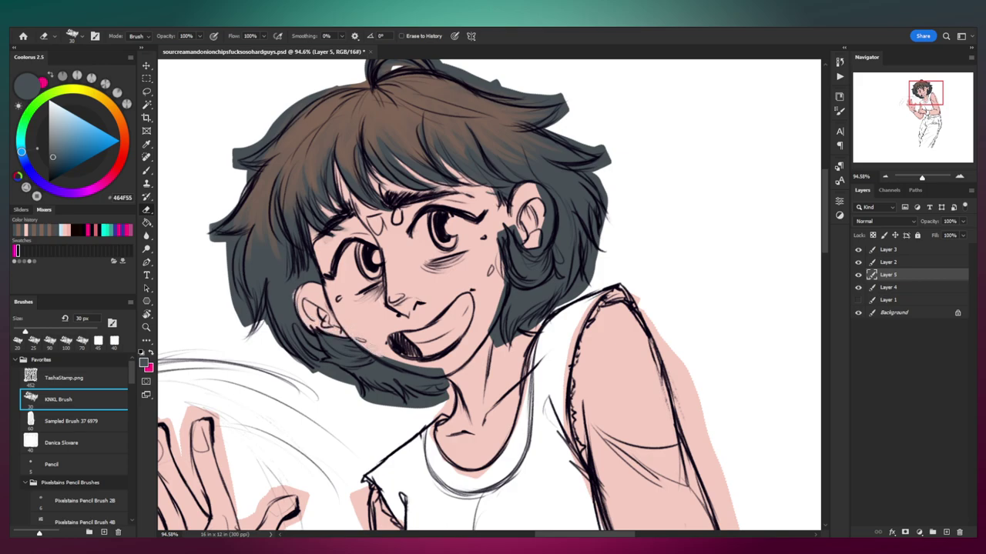
Step: Clean the hair edge around the near ear and sideburn with a 30 px eraser and slate strokes down to 15 px
{"action": "key", "text": "b"}
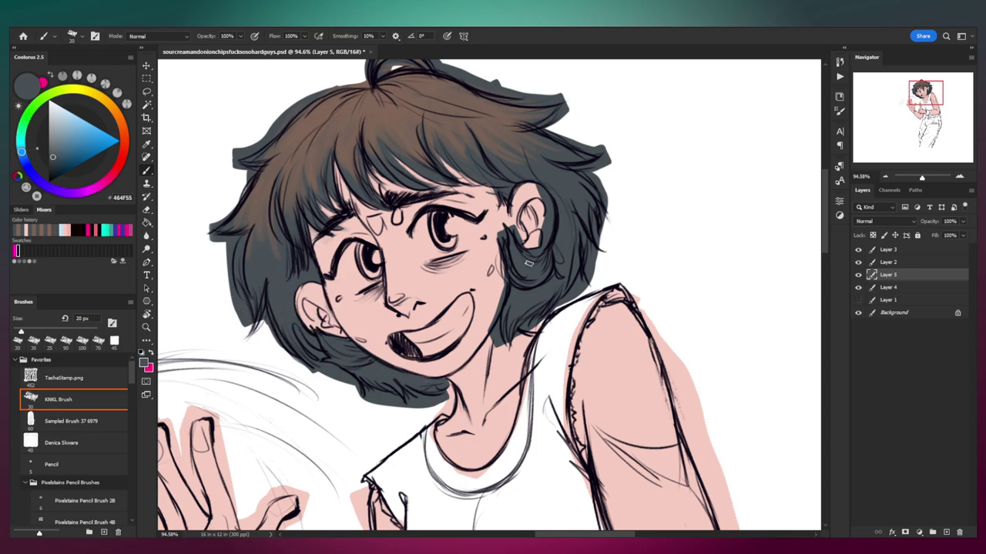
{"action": "key", "text": "e"}
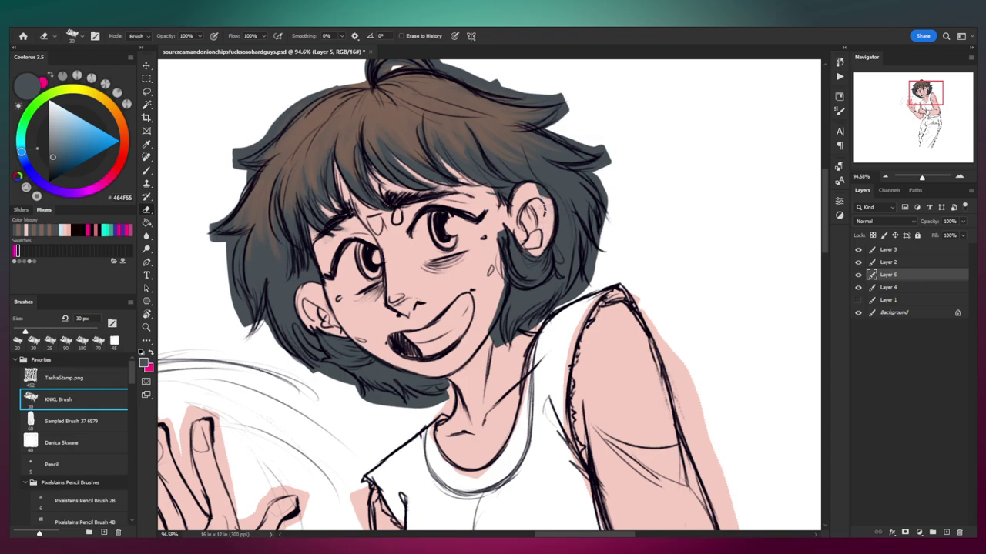
{"action": "key", "text": "b"}
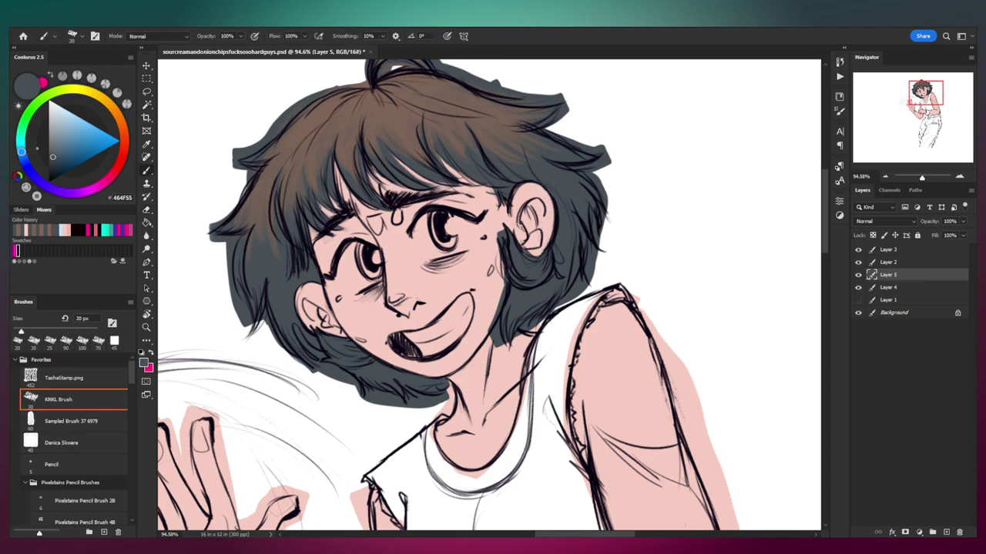
{"action": "key", "text": "a"}
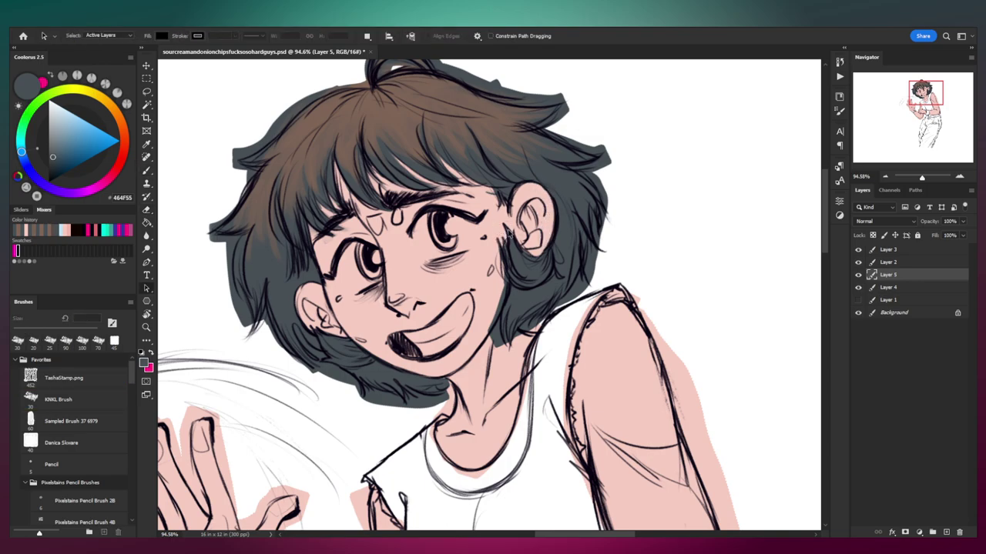
{"action": "key", "text": "b"}
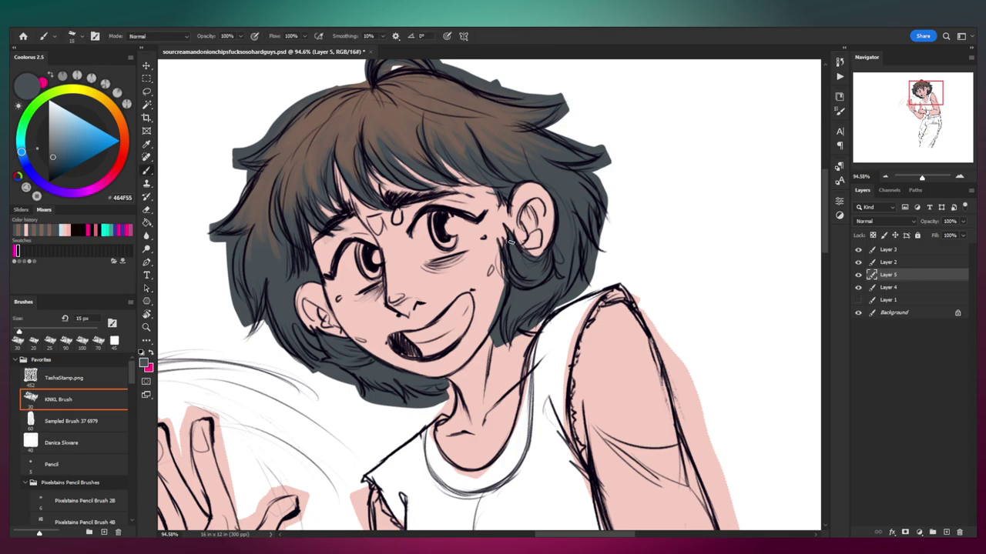
{"action": "key", "text": "e"}
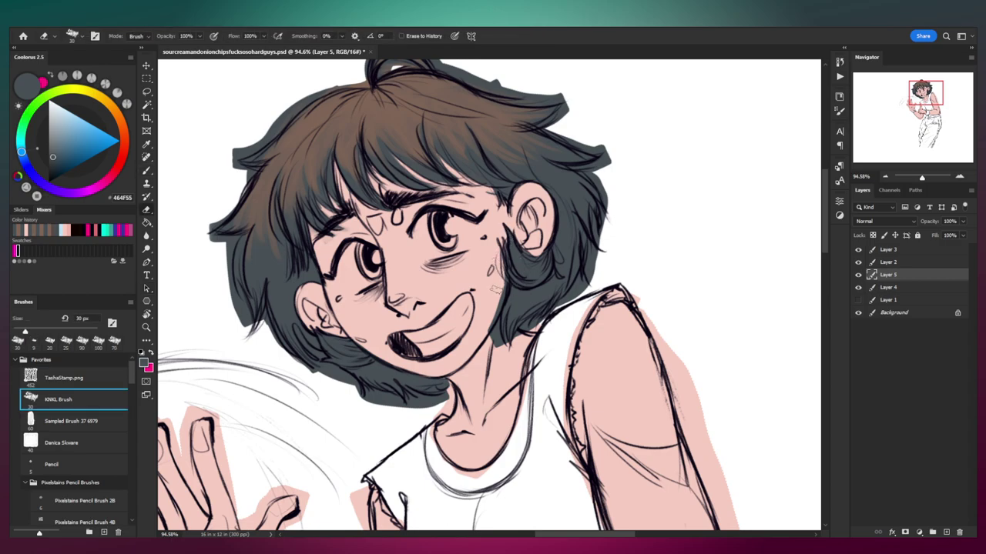
Step: Sharpen the pointed hair tips against the neck with a 25 px eraser and a 9 px slate brush
{"action": "left_click_drag", "start_coordinate": [492, 332], "coordinate": [493, 338]}
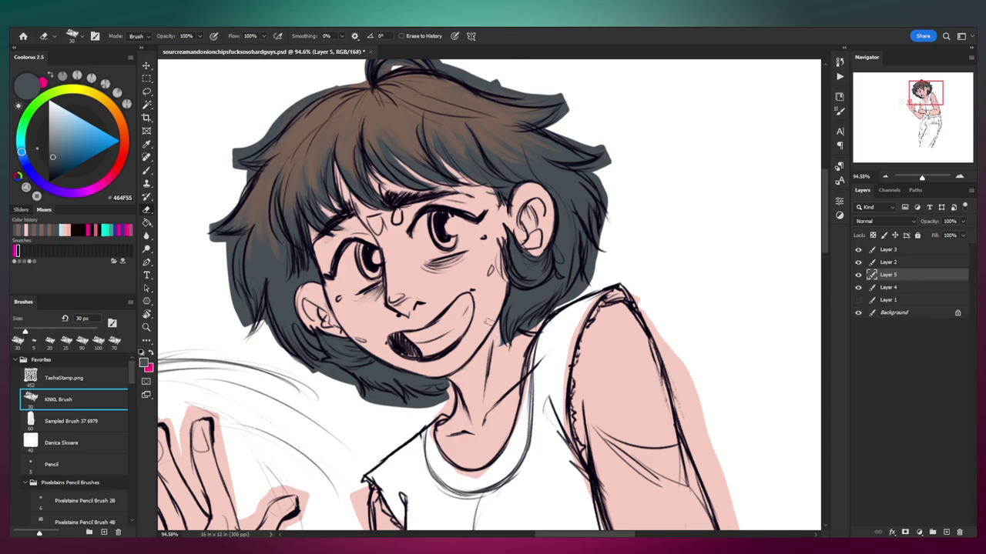
{"action": "key", "text": "bracketleft"}
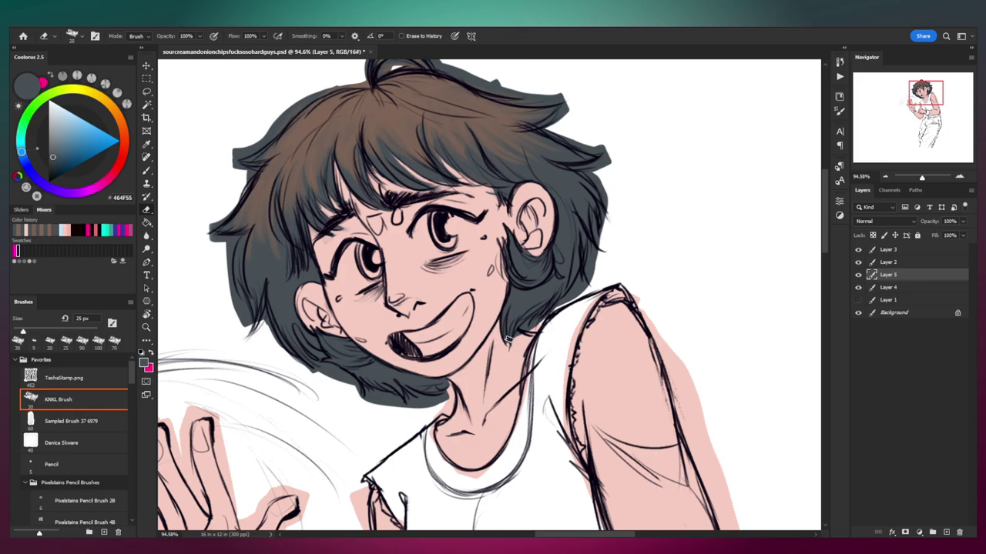
{"action": "key", "text": "b"}
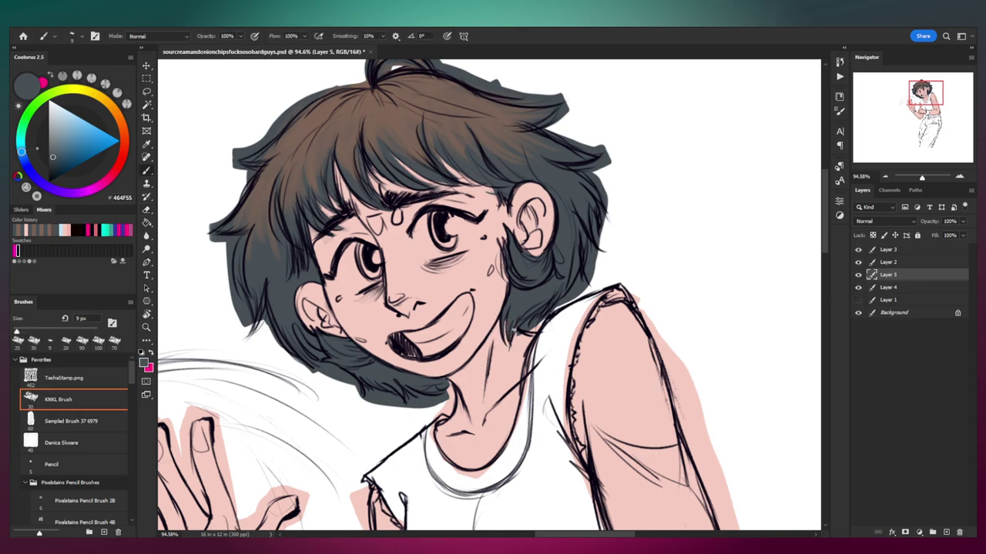
{"action": "key", "text": "e"}
{"action": "mouse_move", "coordinate": [517, 323]}
{"action": "left_mouse_down"}
{"action": "mouse_move", "coordinate": [527, 332]}
{"action": "mouse_move", "coordinate": [545, 316]}
{"action": "mouse_move", "coordinate": [512, 339]}
{"action": "left_mouse_up"}
{"action": "key", "text": "b"}
{"action": "key", "text": "e"}
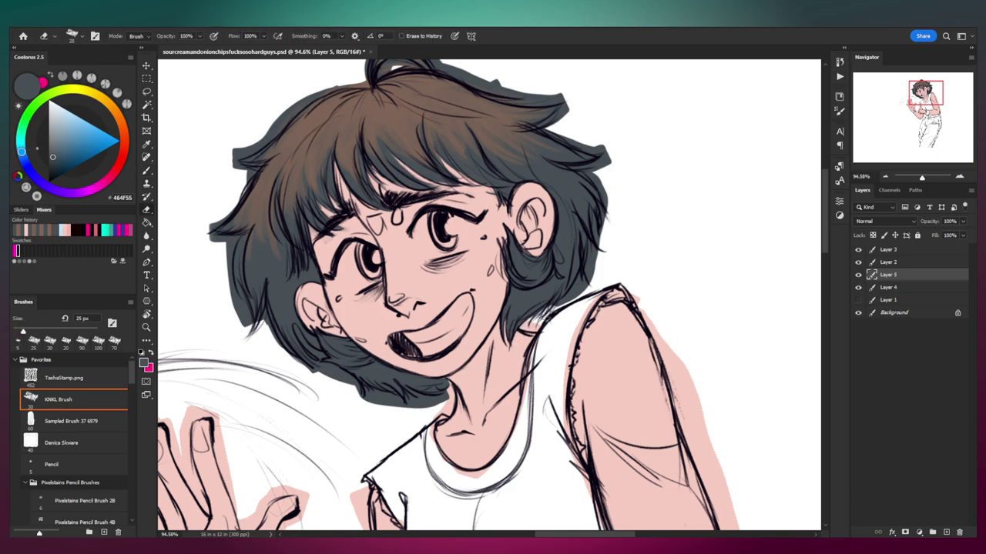
Step: Trim the hair colour to the line art along the outer edge from the raised shoulder up, patching gaps at 9 px
{"action": "key", "text": "b"}
{"action": "mouse_move", "coordinate": [553, 307]}
{"action": "left_mouse_down"}
{"action": "mouse_move", "coordinate": [538, 322]}
{"action": "mouse_move", "coordinate": [588, 290]}
{"action": "mouse_move", "coordinate": [555, 306]}
{"action": "mouse_move", "coordinate": [589, 269]}
{"action": "mouse_move", "coordinate": [601, 213]}
{"action": "mouse_move", "coordinate": [599, 230]}
{"action": "left_mouse_up"}
{"action": "key", "text": "e"}
{"action": "key", "text": "b"}
{"action": "key", "text": "e"}
{"action": "key", "text": "b"}
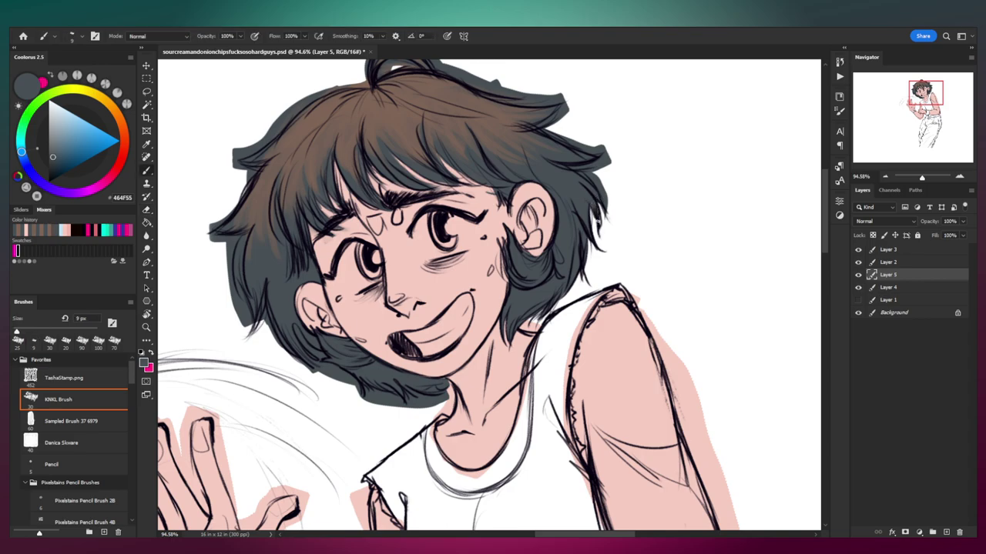
{"action": "key", "text": "e"}
{"action": "mouse_move", "coordinate": [617, 177]}
{"action": "left_mouse_down"}
{"action": "mouse_move", "coordinate": [570, 207]}
{"action": "mouse_move", "coordinate": [514, 219]}
{"action": "mouse_move", "coordinate": [537, 232]}
{"action": "mouse_move", "coordinate": [510, 217]}
{"action": "mouse_move", "coordinate": [542, 208]}
{"action": "mouse_move", "coordinate": [485, 188]}
{"action": "mouse_move", "coordinate": [537, 204]}
{"action": "mouse_move", "coordinate": [549, 198]}
{"action": "mouse_move", "coordinate": [511, 187]}
{"action": "left_mouse_up"}
Step: Fill the upper flicked lock with slate at 20 px and erase the spill along the crown's outer edge at 40 px
{"action": "key", "text": "b"}
{"action": "key", "text": "bracketright"}
{"action": "key", "text": "bracketright"}
{"action": "key", "text": "bracketright"}
{"action": "key", "text": "e"}
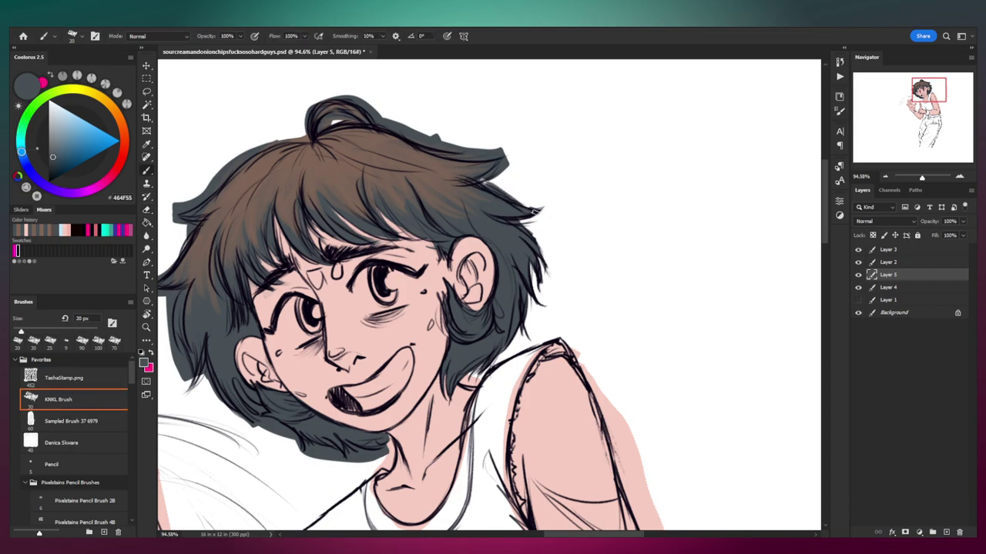
{"action": "key", "text": "e"}
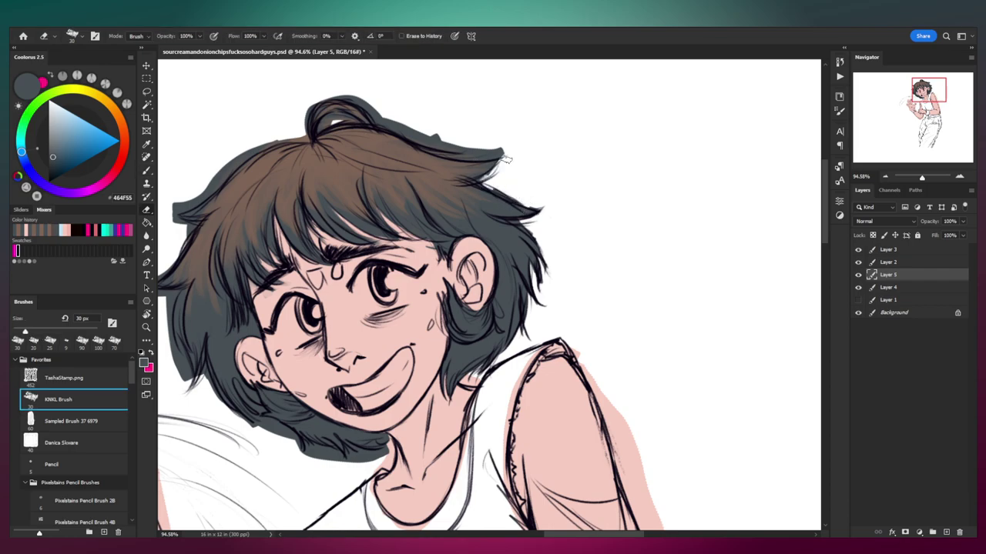
{"action": "key", "text": "bracketright"}
{"action": "mouse_move", "coordinate": [376, 105]}
{"action": "left_mouse_down"}
{"action": "mouse_move", "coordinate": [416, 133]}
{"action": "mouse_move", "coordinate": [501, 152]}
{"action": "mouse_move", "coordinate": [475, 153]}
{"action": "left_mouse_up"}
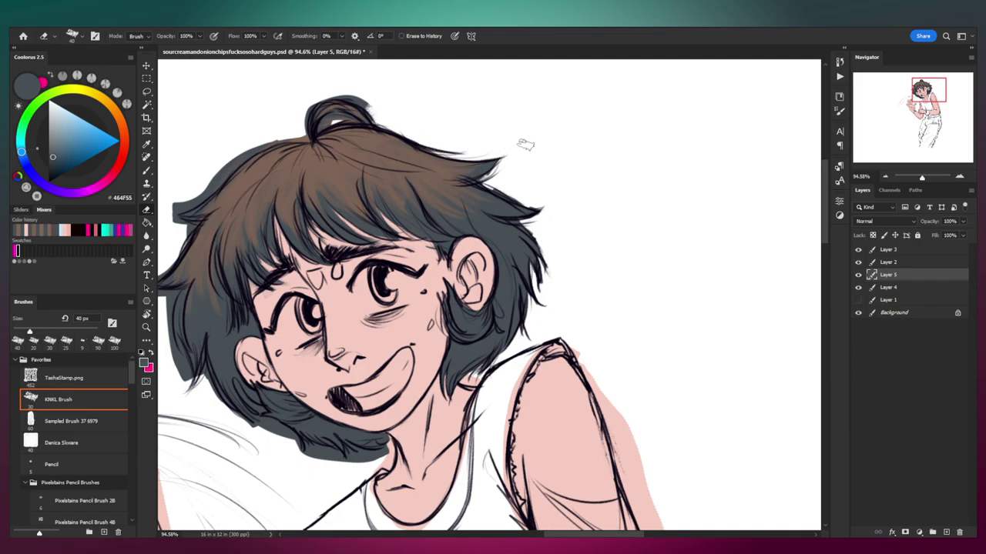
Step: Tidy the two flicked hair tips on the near-ear side with 20 px slate touch-ups and a 40 px eraser
{"action": "key", "text": "b"}
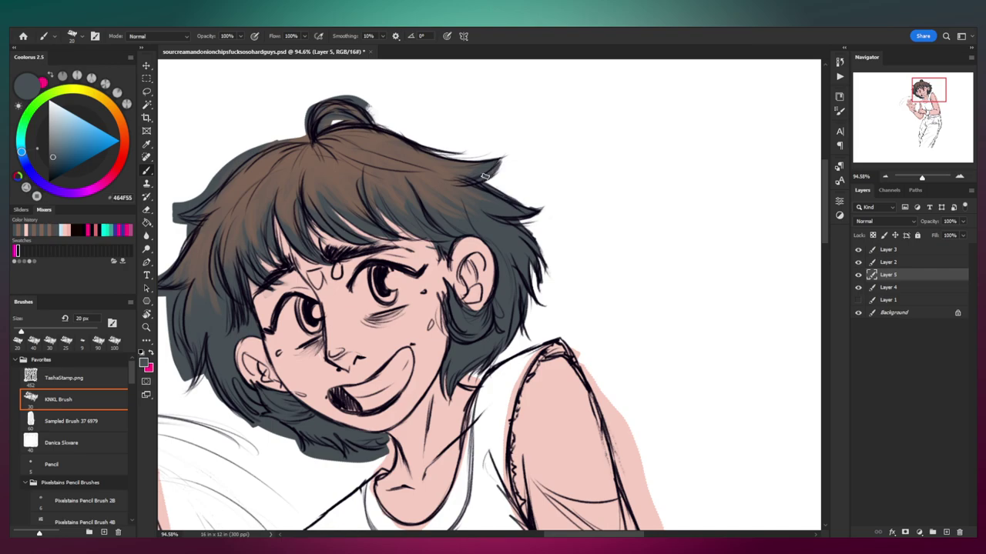
{"action": "key", "text": "e"}
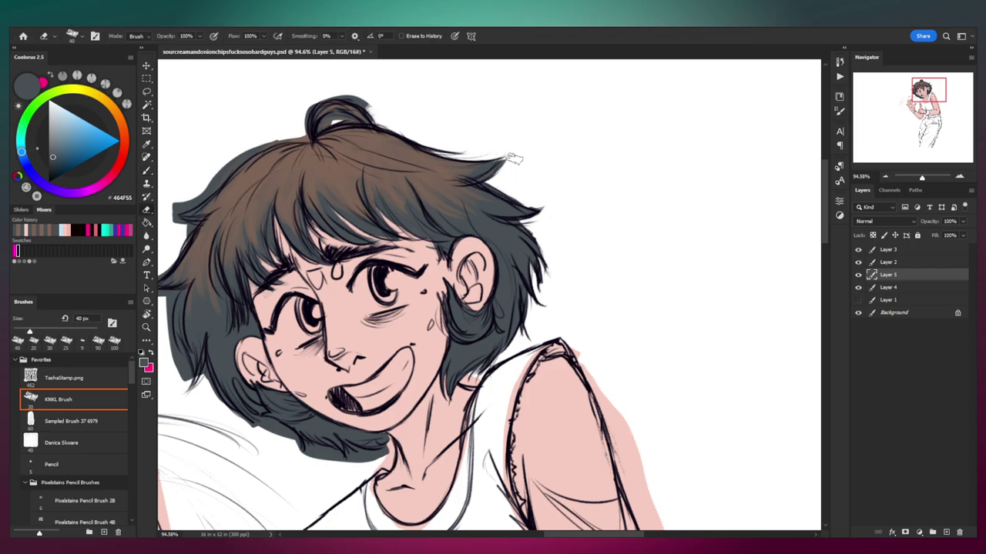
{"action": "left_click_drag", "start_coordinate": [512, 195], "coordinate": [543, 205]}
{"action": "key", "text": "b"}
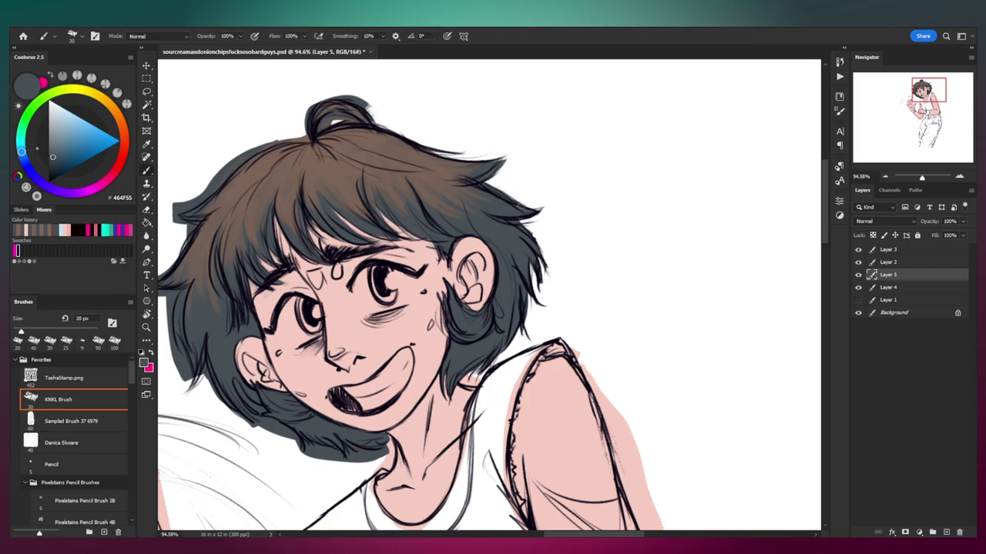
{"action": "key", "text": "e"}
{"action": "mouse_move", "coordinate": [522, 164]}
{"action": "left_mouse_down"}
{"action": "mouse_move", "coordinate": [589, 170]}
{"action": "mouse_move", "coordinate": [624, 197]}
{"action": "left_mouse_up"}
Step: Erase the hair colour spilling outside the topknot and along the crown's far-ear side with a 25 px eraser
{"action": "key", "text": "bracketleft"}
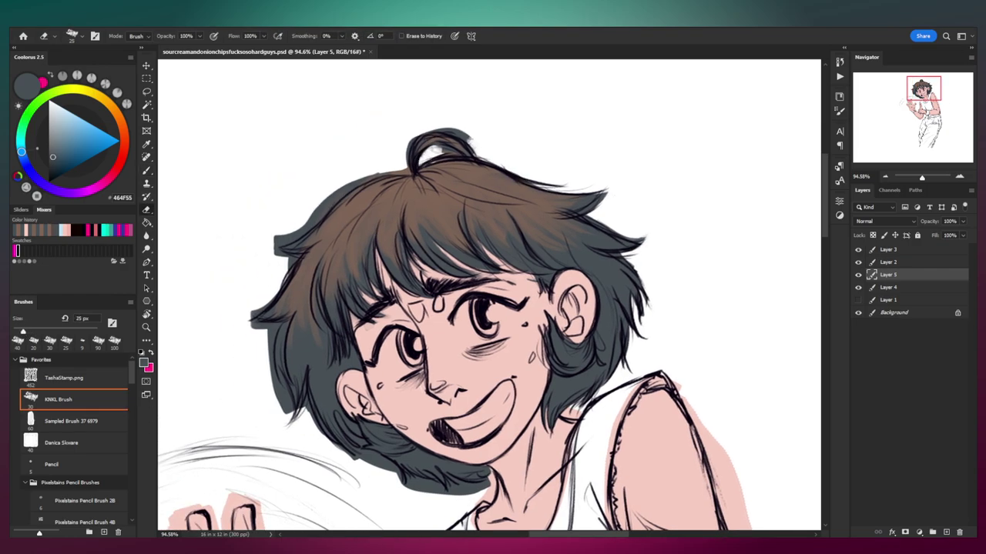
{"action": "key", "text": "b"}
{"action": "left_click", "coordinate": [445, 163], "text": "alt"}
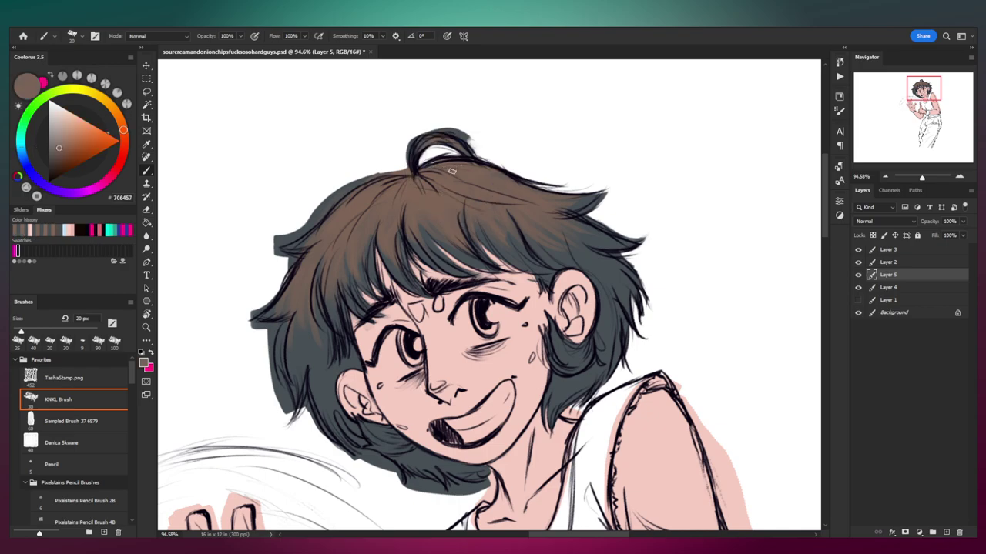
{"action": "key", "text": "e"}
{"action": "mouse_move", "coordinate": [476, 144]}
{"action": "left_mouse_down"}
{"action": "mouse_move", "coordinate": [419, 130]}
{"action": "mouse_move", "coordinate": [403, 162]}
{"action": "mouse_move", "coordinate": [433, 122]}
{"action": "mouse_move", "coordinate": [412, 171]}
{"action": "mouse_move", "coordinate": [379, 169]}
{"action": "mouse_move", "coordinate": [267, 242]}
{"action": "left_mouse_up"}
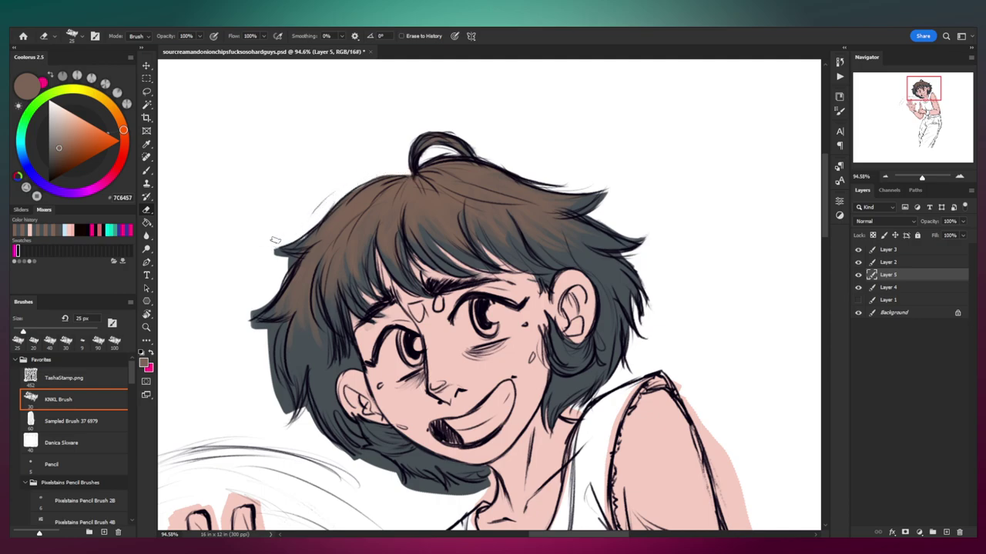
Step: Clean up the upper flicked tip on the far-ear side using sampled brown and slate at 20 px and a 25 px eraser
{"action": "key", "text": "b"}
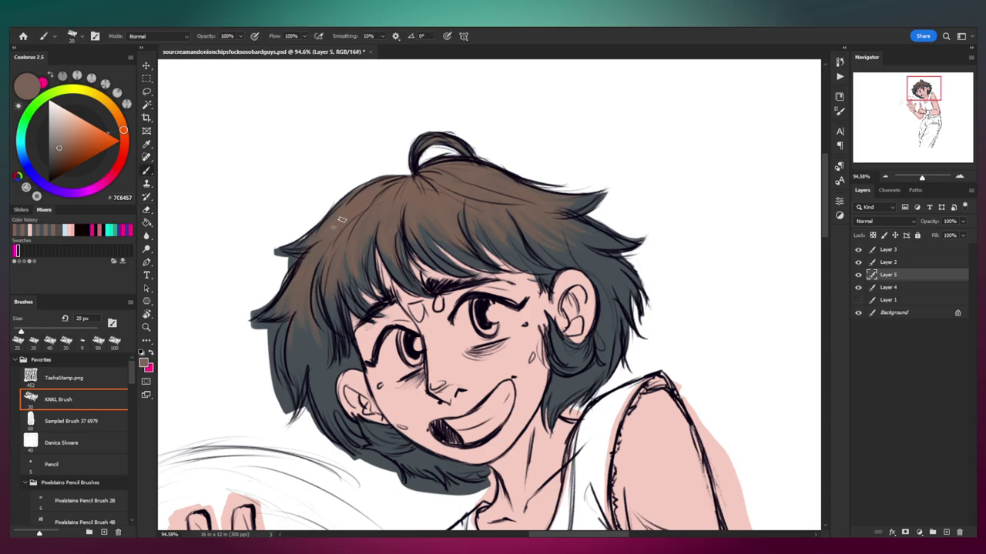
{"action": "left_click", "coordinate": [332, 237], "text": "alt"}
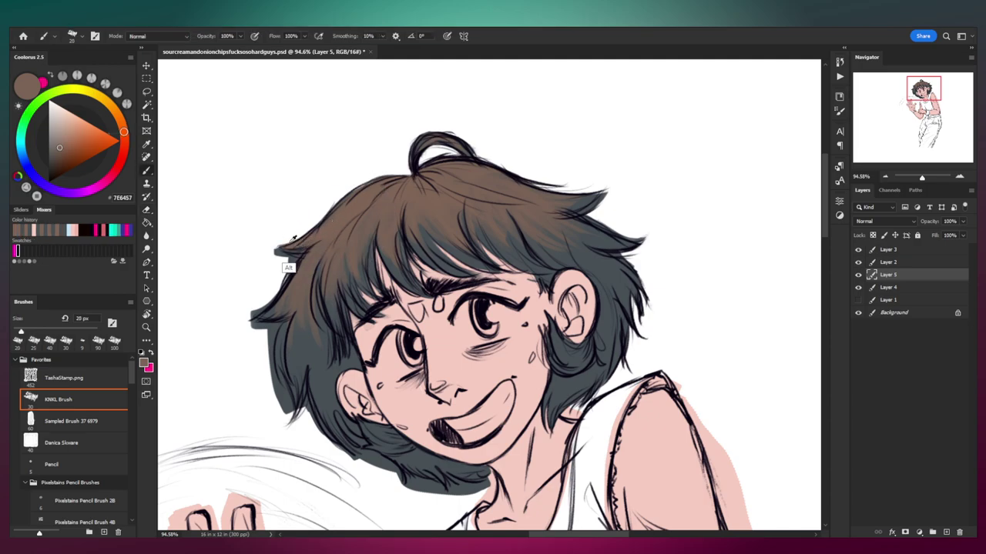
{"action": "left_click", "coordinate": [278, 251], "text": "alt"}
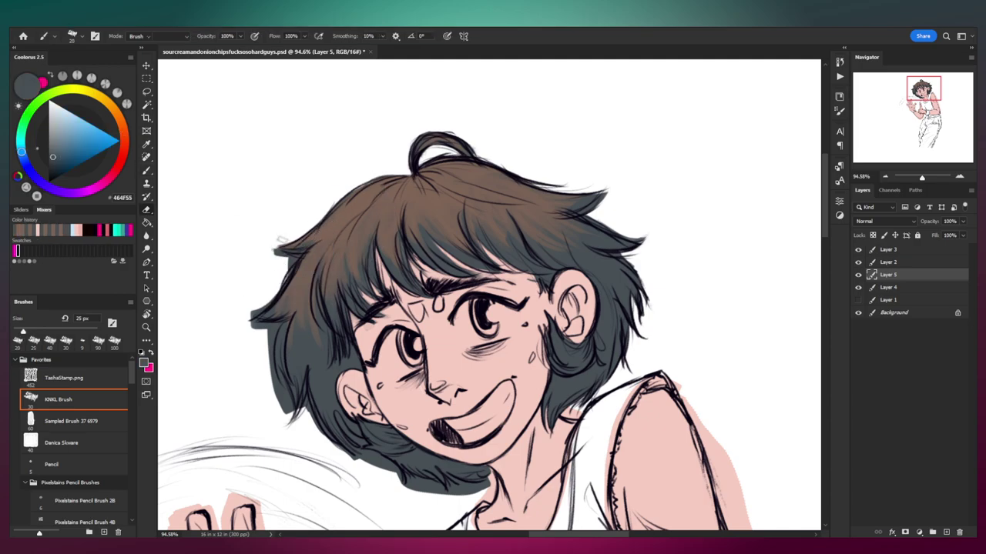
{"action": "key", "text": "e"}
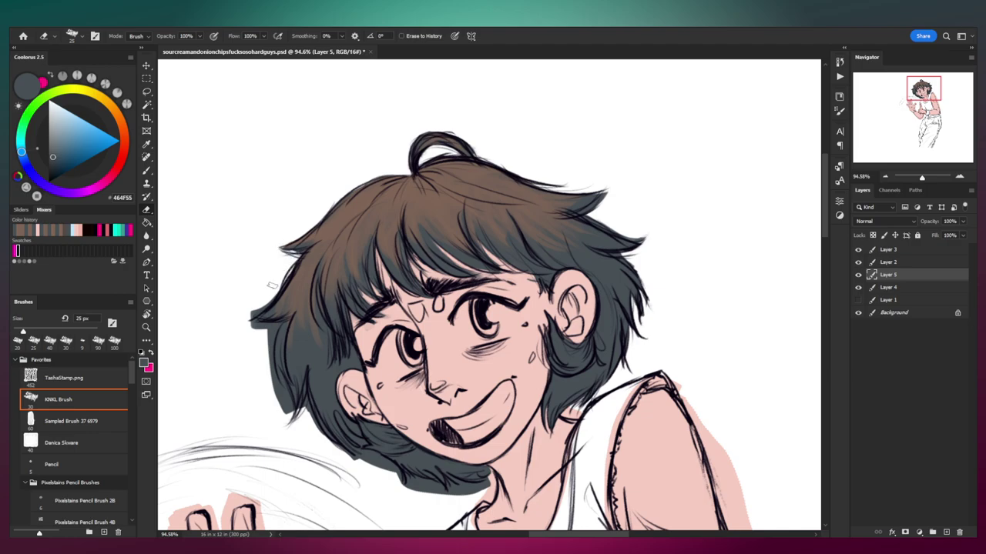
Step: Erase the slate spill below the lower flicked lock and down the hair's far-ear side at 25 px
{"action": "key", "text": "b"}
{"action": "left_click", "coordinate": [322, 275], "text": "alt"}
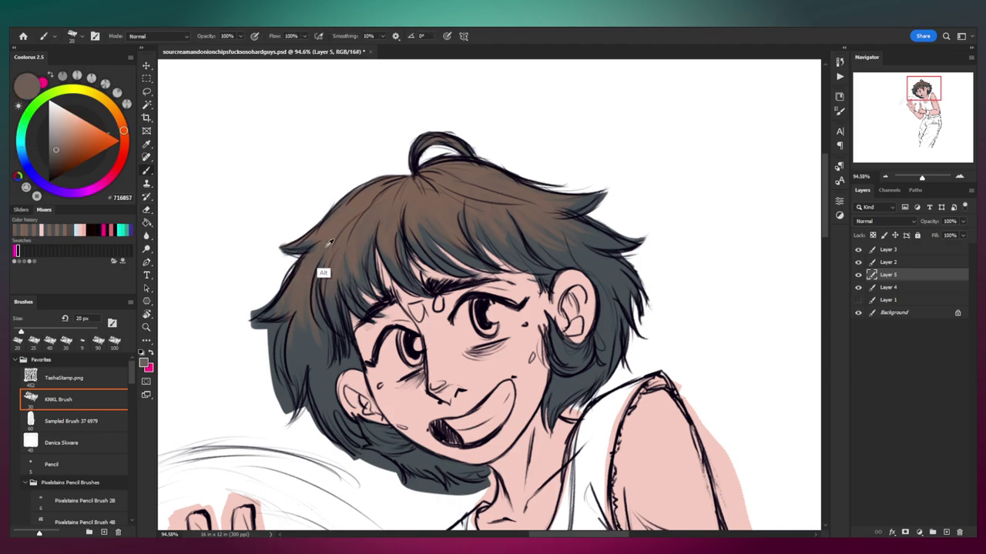
{"action": "left_click", "coordinate": [308, 388], "text": "alt"}
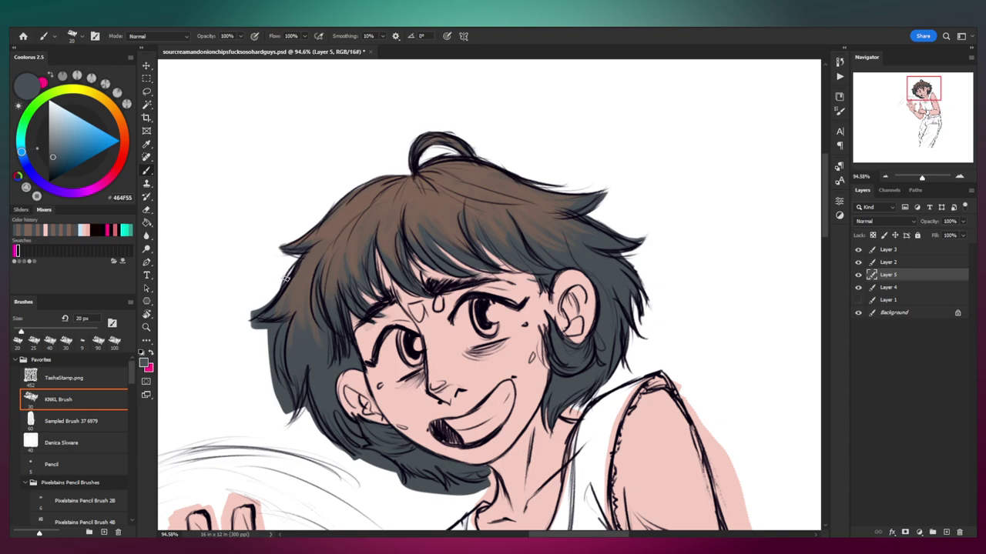
{"action": "key", "text": "e"}
{"action": "mouse_move", "coordinate": [257, 324]}
{"action": "left_mouse_down"}
{"action": "mouse_move", "coordinate": [279, 326]}
{"action": "mouse_move", "coordinate": [275, 389]}
{"action": "mouse_move", "coordinate": [289, 410]}
{"action": "left_mouse_up"}
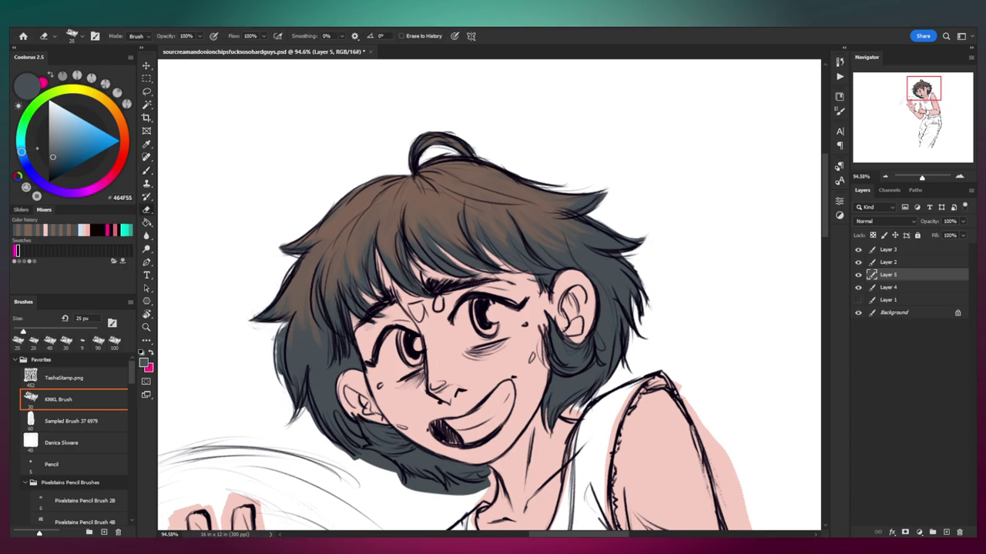
Step: Refine the hair's outer edge beside the far ear, alternating 20 px slate strokes with the eraser
{"action": "key", "text": "b"}
{"action": "mouse_move", "coordinate": [282, 324]}
{"action": "left_mouse_down"}
{"action": "mouse_move", "coordinate": [275, 362]}
{"action": "mouse_move", "coordinate": [292, 430]}
{"action": "left_mouse_up"}
{"action": "key", "text": "e"}
{"action": "key", "text": "b"}
{"action": "mouse_move", "coordinate": [300, 389]}
{"action": "left_mouse_down"}
{"action": "mouse_move", "coordinate": [291, 421]}
{"action": "mouse_move", "coordinate": [295, 345]}
{"action": "left_mouse_up"}
{"action": "key", "text": "e"}
{"action": "key", "text": "b"}
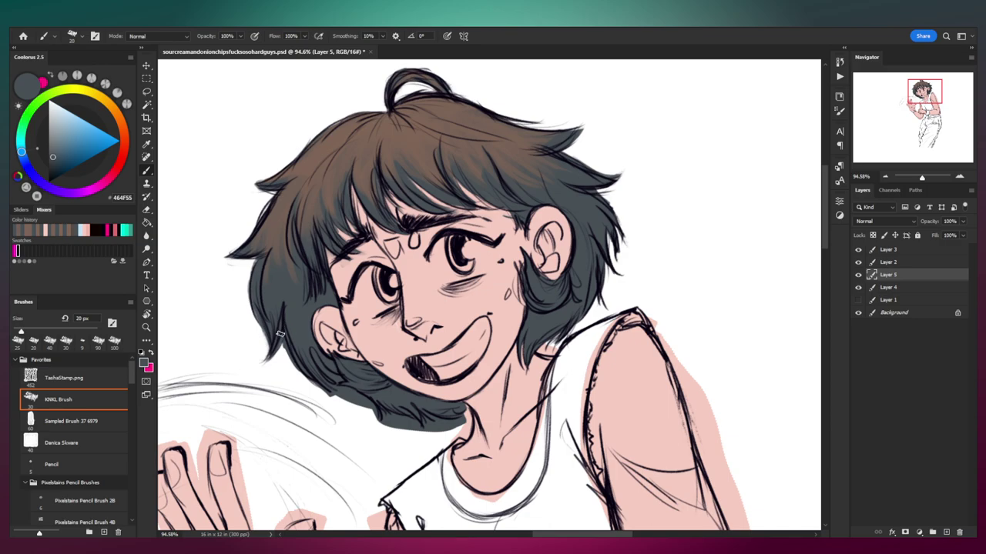
Step: Fill the hair's lower edge below the far ear with slate at 20 px and erase the spill along to the neck
{"action": "left_click_drag", "start_coordinate": [314, 383], "coordinate": [334, 396]}
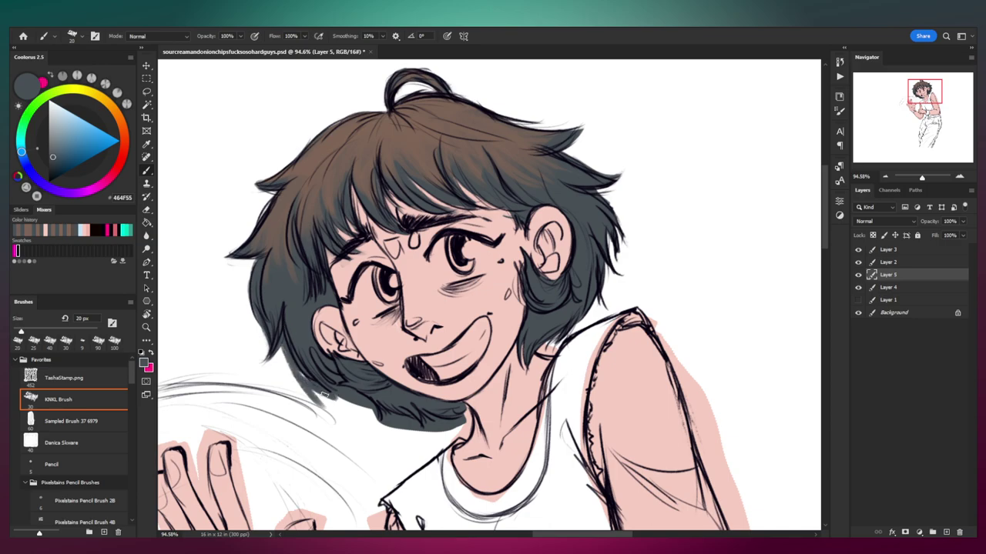
{"action": "key", "text": "e"}
{"action": "key", "text": "bracketright"}
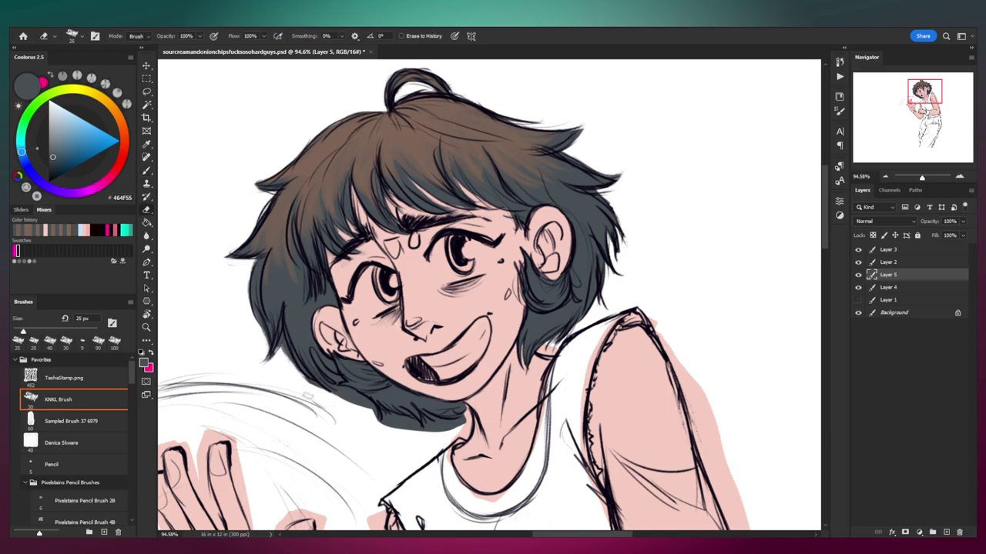
{"action": "key", "text": "b"}
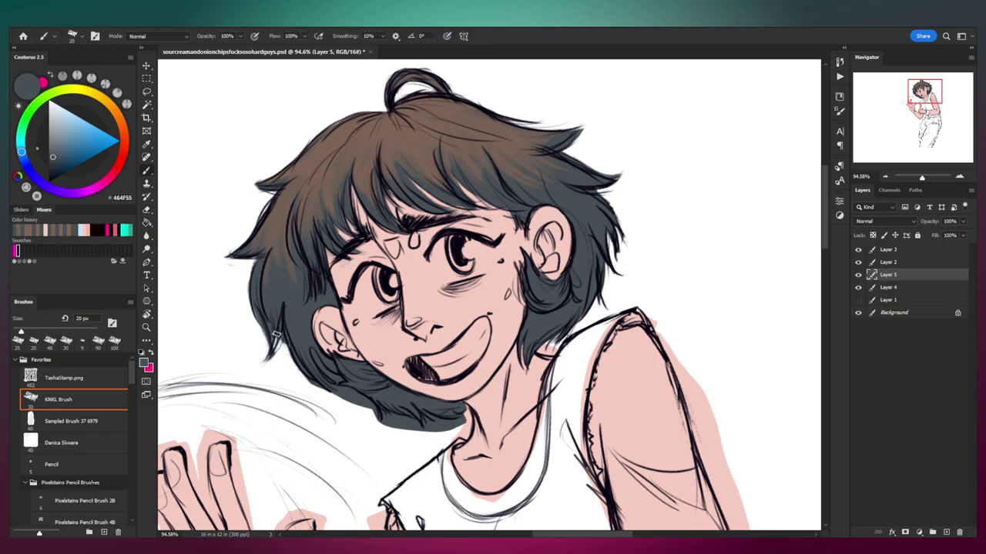
{"action": "key", "text": "e"}
{"action": "mouse_move", "coordinate": [315, 358]}
{"action": "left_mouse_down"}
{"action": "mouse_move", "coordinate": [393, 428]}
{"action": "mouse_move", "coordinate": [462, 416]}
{"action": "mouse_move", "coordinate": [420, 419]}
{"action": "left_mouse_up"}
{"action": "key", "text": "bracketright"}
{"action": "key", "text": "b"}
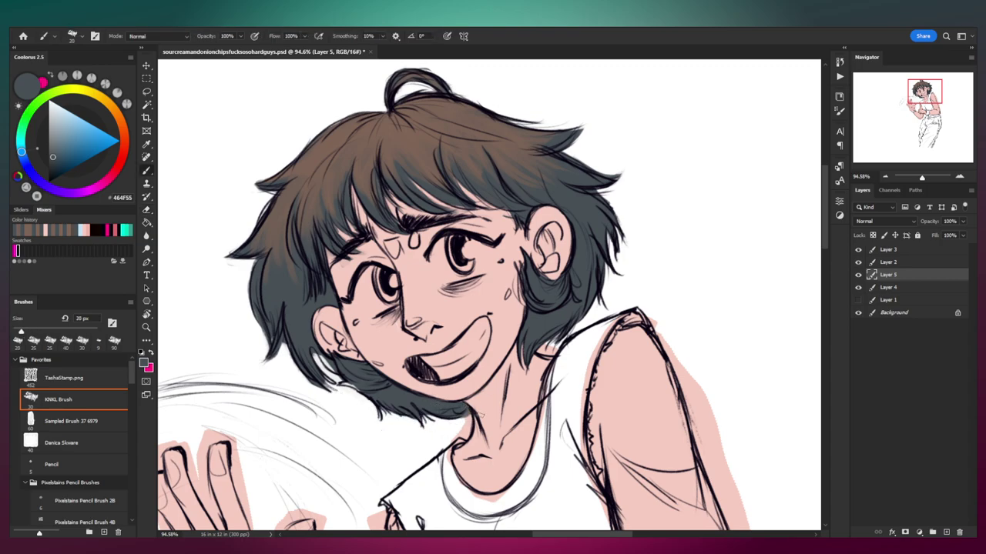
Step: Patch the remaining gaps in the lower hair outline near the far ear with slate, erasing any overspill
{"action": "key", "text": "e"}
{"action": "key", "text": "b"}
{"action": "key", "text": "e"}
{"action": "key", "text": "b"}
{"action": "left_click_drag", "start_coordinate": [314, 355], "coordinate": [330, 387]}
{"action": "key", "text": "e"}
{"action": "key", "text": "b"}
Step: On Layer 4, erase the skin colour spilling past the neck onto the far shoulder with a 30 to 35 px eraser
{"action": "key", "text": "ctrl+space"}
{"action": "mouse_move", "coordinate": [354, 360]}
{"action": "left_mouse_down"}
{"action": "mouse_move", "coordinate": [304, 362]}
{"action": "mouse_move", "coordinate": [419, 354]}
{"action": "mouse_move", "coordinate": [371, 364]}
{"action": "left_mouse_up"}
{"action": "key", "text": "ctrl+space"}
{"action": "left_click_drag", "start_coordinate": [443, 326], "coordinate": [459, 265]}
{"action": "left_click_drag", "start_coordinate": [466, 323], "coordinate": [416, 323]}
{"action": "left_click_drag", "start_coordinate": [482, 248], "coordinate": [488, 172]}
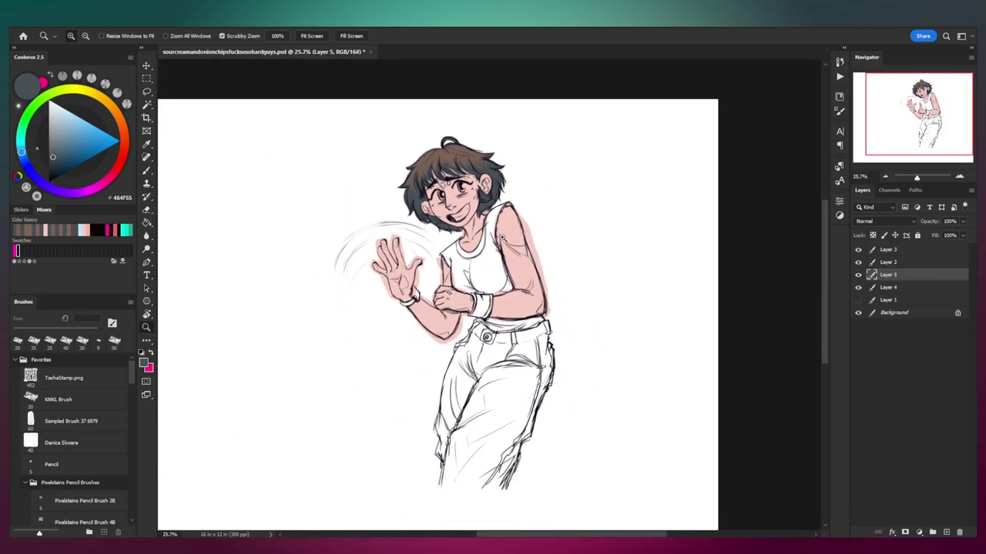
{"action": "left_click_drag", "start_coordinate": [487, 215], "coordinate": [531, 217]}
{"action": "left_click_drag", "start_coordinate": [481, 224], "coordinate": [485, 308]}
{"action": "left_click", "coordinate": [470, 304], "text": "ctrl"}
{"action": "key", "text": "e"}
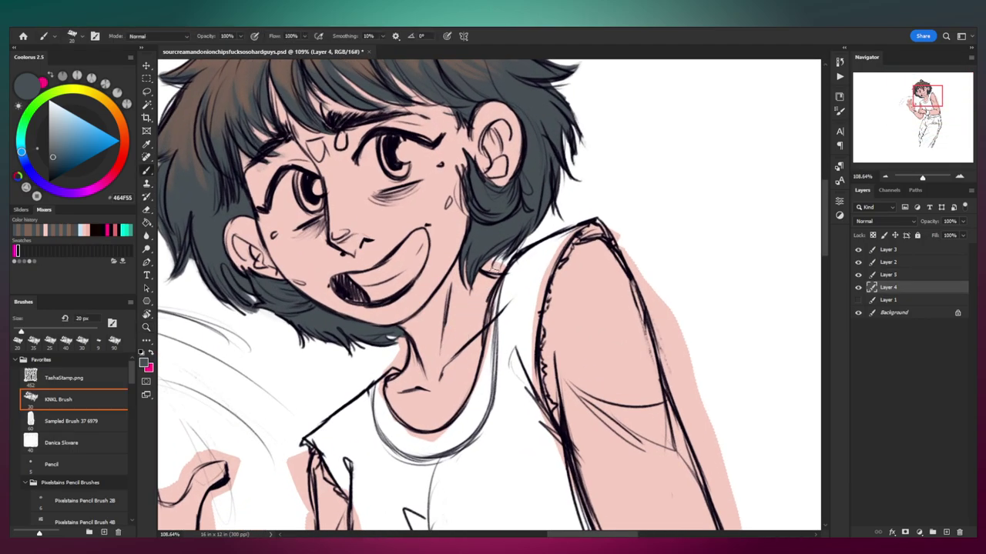
{"action": "key", "text": "bracketleft"}
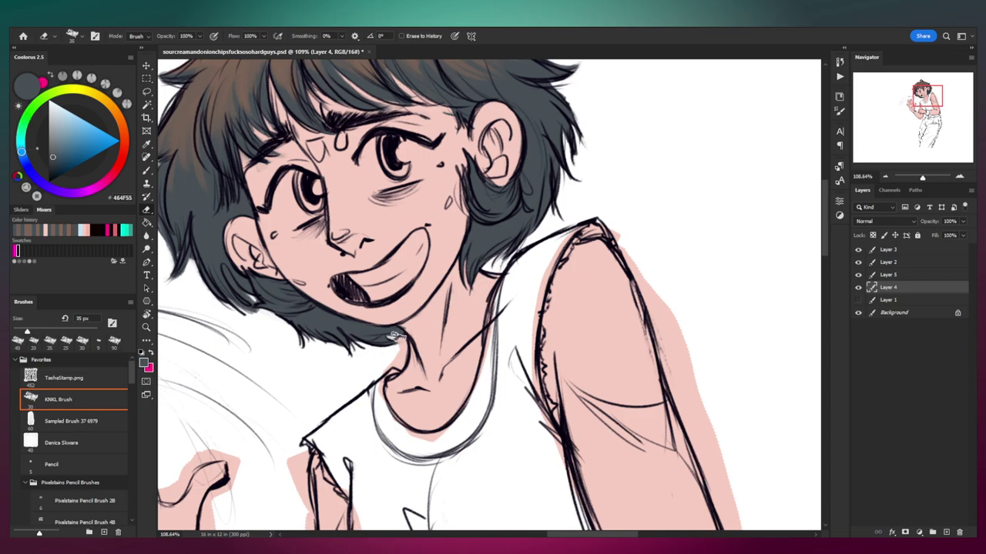
{"action": "left_click_drag", "start_coordinate": [383, 375], "coordinate": [376, 411]}
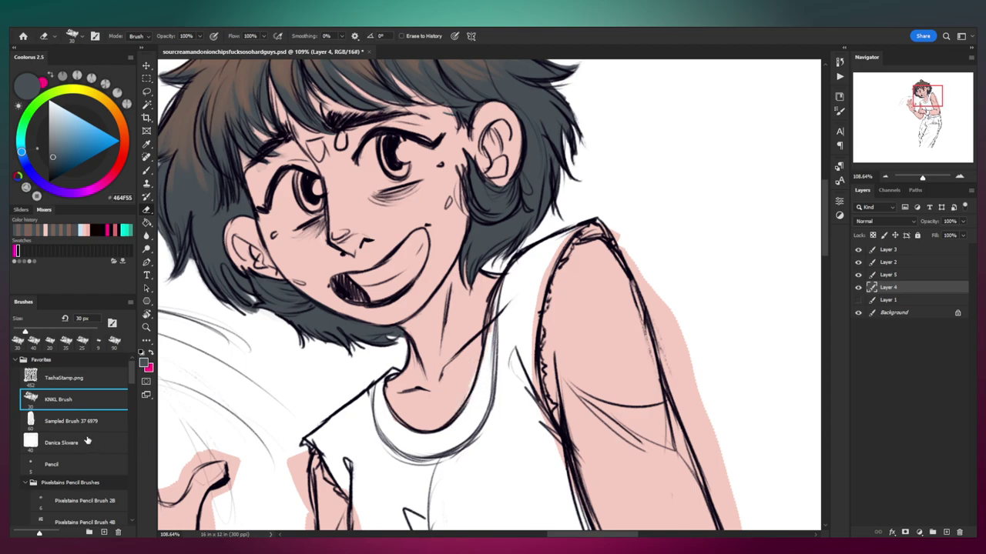
Step: Trim the skin around the neck and raised shoulder with the Danica Skware eraser, sampling skin tone #F6CBC1 for touch-ups
{"action": "key", "text": "z"}
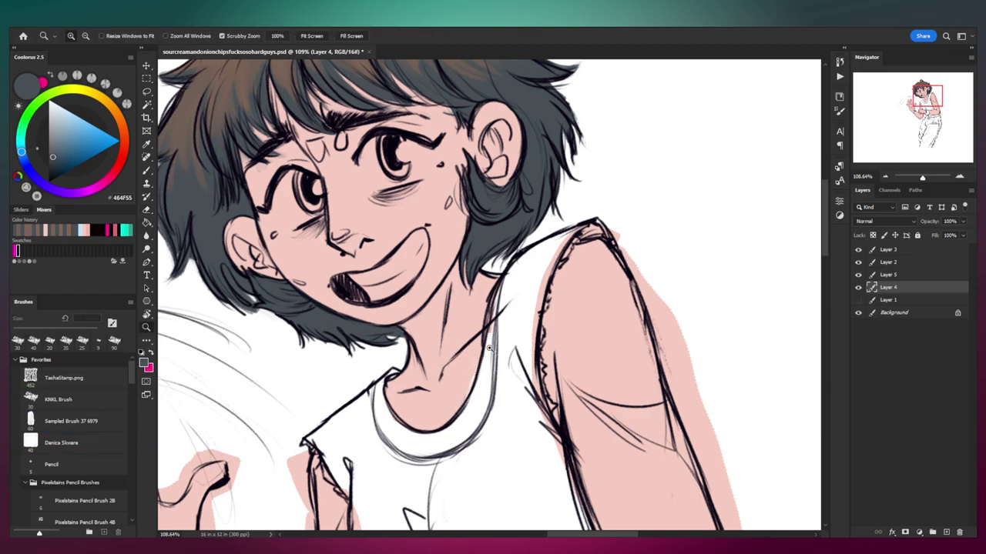
{"action": "mouse_move", "coordinate": [451, 326]}
{"action": "left_mouse_down"}
{"action": "mouse_move", "coordinate": [407, 302]}
{"action": "mouse_move", "coordinate": [429, 283]}
{"action": "mouse_move", "coordinate": [453, 283]}
{"action": "left_mouse_up"}
{"action": "key", "text": "e"}
{"action": "left_click_drag", "start_coordinate": [399, 297], "coordinate": [396, 313]}
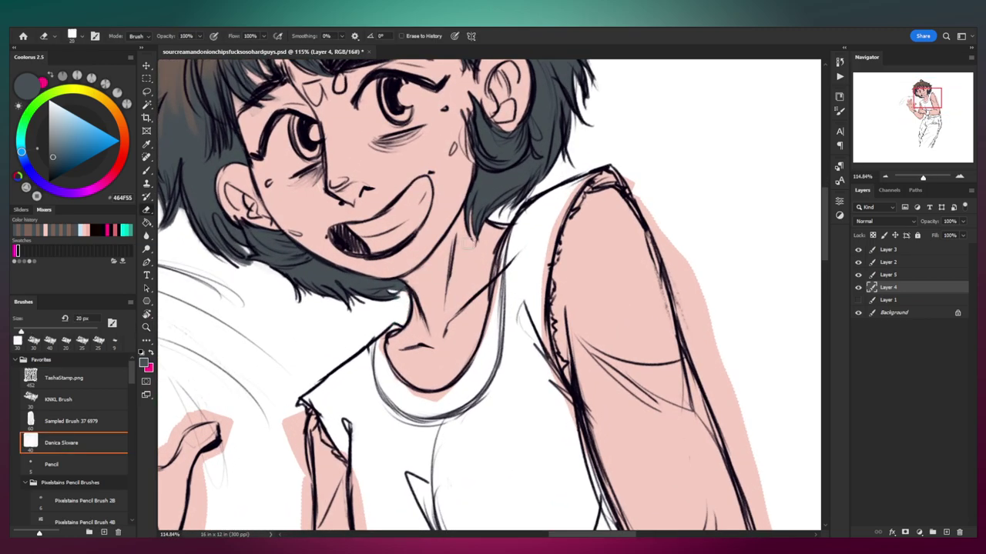
{"action": "key", "text": "b"}
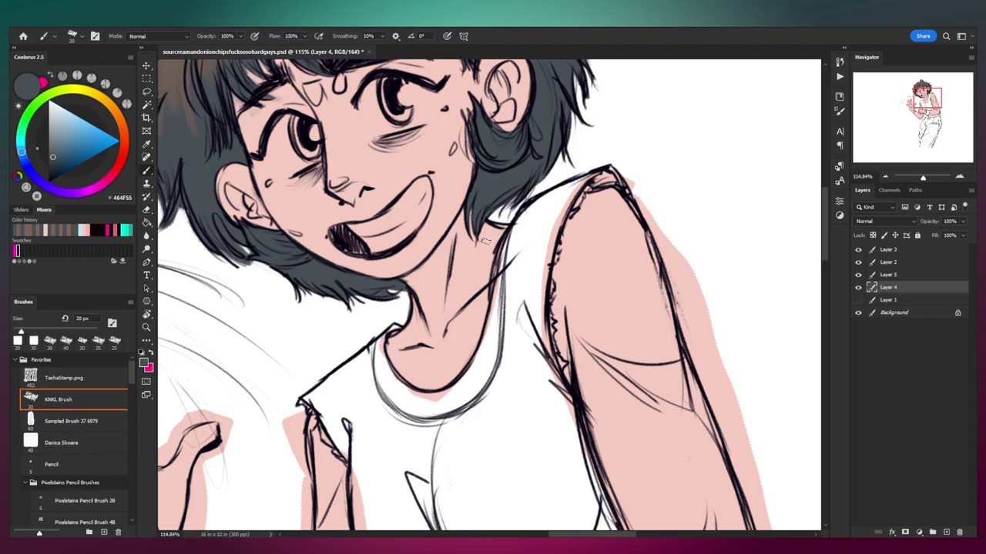
{"action": "left_click", "coordinate": [482, 245], "text": "alt"}
{"action": "key", "text": "e"}
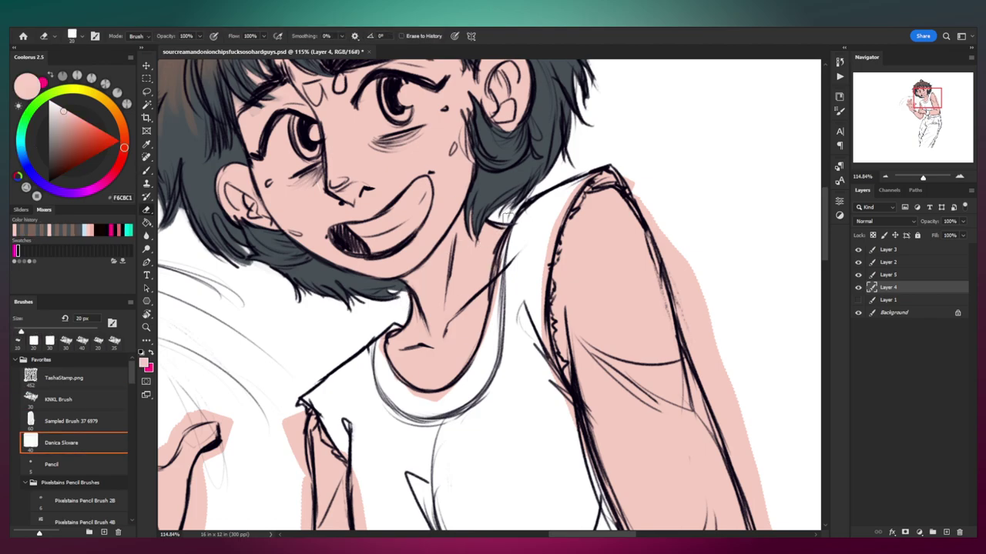
{"action": "left_click_drag", "start_coordinate": [540, 217], "coordinate": [417, 258]}
{"action": "mouse_move", "coordinate": [501, 184]}
{"action": "left_mouse_down"}
{"action": "mouse_move", "coordinate": [471, 180]}
{"action": "mouse_move", "coordinate": [490, 182]}
{"action": "mouse_move", "coordinate": [473, 222]}
{"action": "mouse_move", "coordinate": [535, 333]}
{"action": "mouse_move", "coordinate": [539, 311]}
{"action": "left_mouse_up"}
Step: Erase the skin colour spilling outside the near arm from the upper arm to the elbow at 35 px
{"action": "key", "text": "z"}
{"action": "mouse_move", "coordinate": [539, 311]}
{"action": "left_mouse_down"}
{"action": "mouse_move", "coordinate": [463, 228]}
{"action": "mouse_move", "coordinate": [478, 216]}
{"action": "mouse_move", "coordinate": [471, 276]}
{"action": "left_mouse_up"}
{"action": "key", "text": "bracketright"}
{"action": "key", "text": "bracketright"}
{"action": "mouse_move", "coordinate": [450, 224]}
{"action": "left_mouse_down"}
{"action": "mouse_move", "coordinate": [466, 285]}
{"action": "mouse_move", "coordinate": [508, 360]}
{"action": "left_mouse_up"}
{"action": "key", "text": "z"}
{"action": "mouse_move", "coordinate": [515, 326]}
{"action": "left_mouse_down"}
{"action": "mouse_move", "coordinate": [496, 341]}
{"action": "mouse_move", "coordinate": [444, 196]}
{"action": "mouse_move", "coordinate": [427, 212]}
{"action": "mouse_move", "coordinate": [464, 391]}
{"action": "left_mouse_up"}
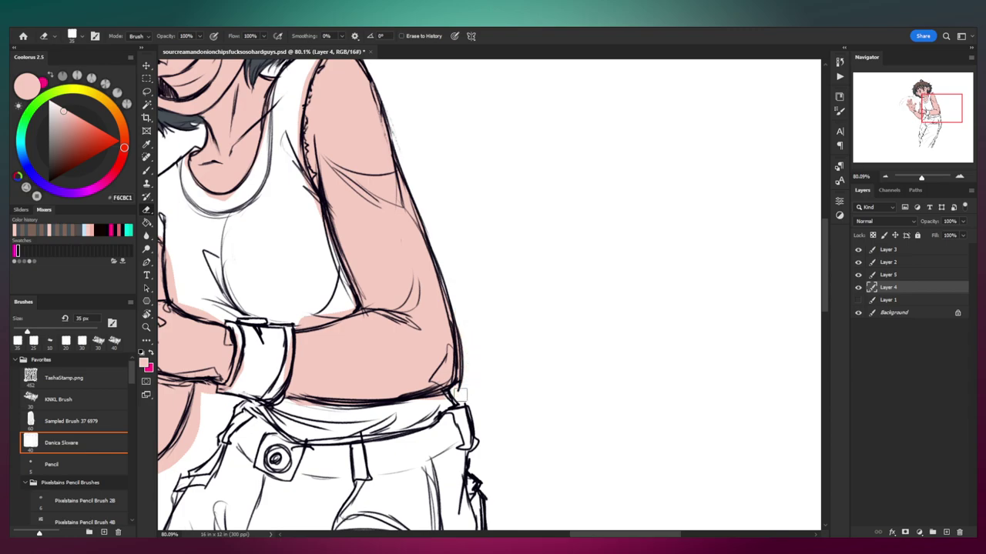
Step: Trim the skin colour around the waving arm's elbow, forearm and outer palm edge with the 35 px eraser
{"action": "key", "text": "z"}
{"action": "mouse_move", "coordinate": [481, 350]}
{"action": "left_mouse_down"}
{"action": "mouse_move", "coordinate": [456, 352]}
{"action": "mouse_move", "coordinate": [510, 272]}
{"action": "left_mouse_up"}
{"action": "left_click_drag", "start_coordinate": [365, 332], "coordinate": [388, 318]}
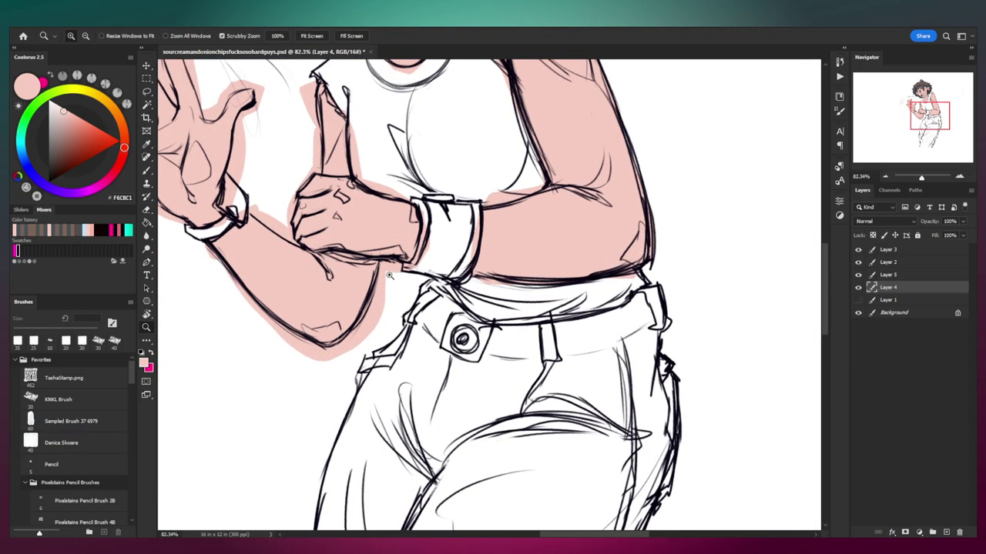
{"action": "mouse_move", "coordinate": [391, 275]}
{"action": "left_mouse_down"}
{"action": "mouse_move", "coordinate": [352, 351]}
{"action": "mouse_move", "coordinate": [357, 340]}
{"action": "mouse_move", "coordinate": [324, 361]}
{"action": "mouse_move", "coordinate": [335, 357]}
{"action": "mouse_move", "coordinate": [286, 341]}
{"action": "left_mouse_up"}
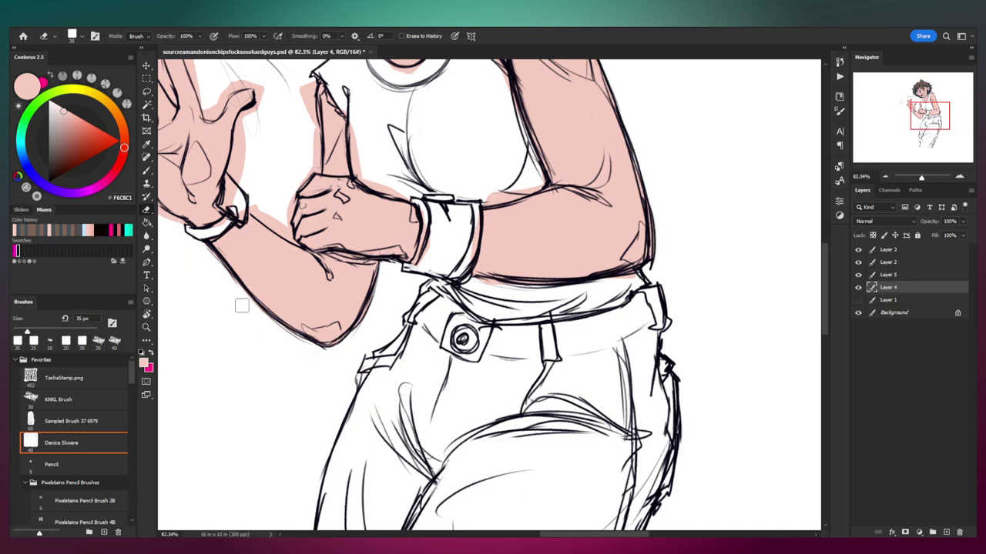
{"action": "left_click_drag", "start_coordinate": [248, 283], "coordinate": [329, 353]}
{"action": "mouse_move", "coordinate": [174, 195]}
{"action": "left_mouse_down"}
{"action": "mouse_move", "coordinate": [216, 221]}
{"action": "mouse_move", "coordinate": [229, 260]}
{"action": "left_mouse_up"}
{"action": "mouse_move", "coordinate": [216, 226]}
{"action": "left_mouse_down"}
{"action": "mouse_move", "coordinate": [227, 268]}
{"action": "mouse_move", "coordinate": [264, 298]}
{"action": "left_mouse_up"}
Step: Choose the Danica Skware brush at 9 px for skin touch-ups and erase the spill around the waving hand's thumb at 25 to 40 px
{"action": "key", "text": "b"}
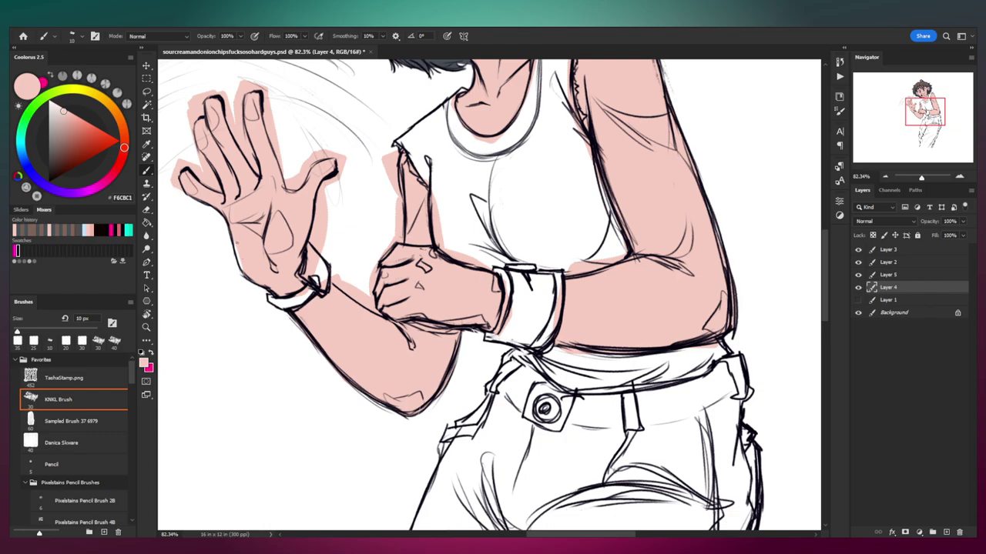
{"action": "left_click", "coordinate": [57, 443]}
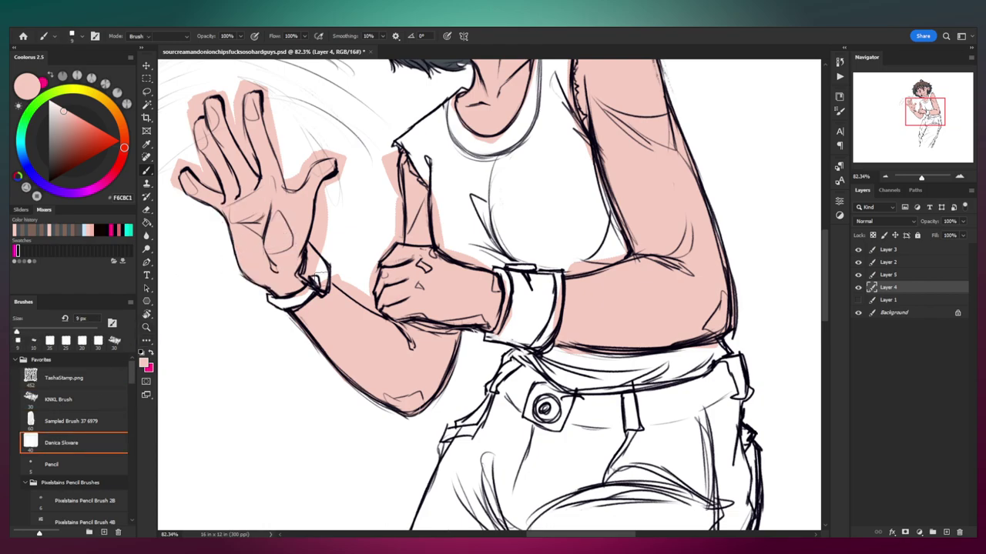
{"action": "key", "text": "e"}
{"action": "left_click_drag", "start_coordinate": [323, 231], "coordinate": [328, 194]}
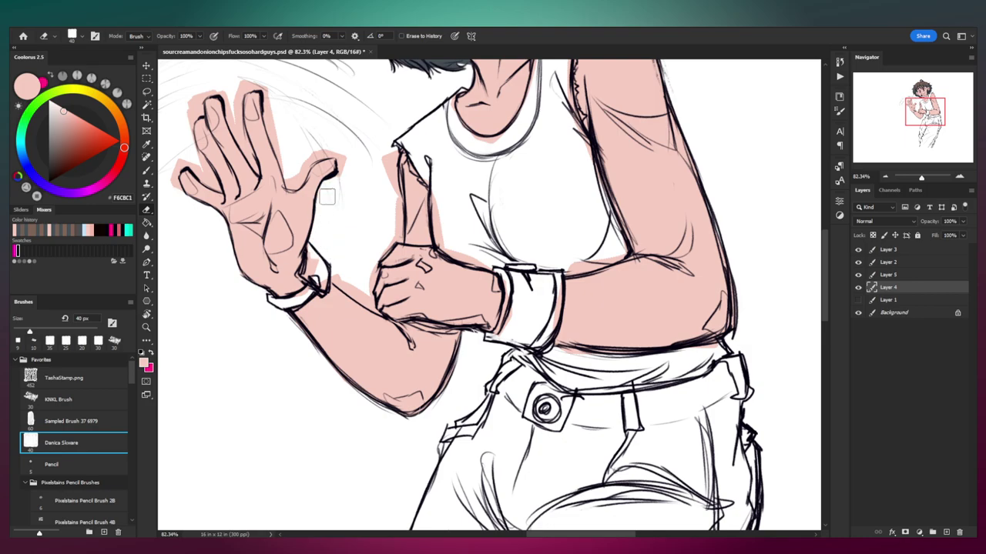
{"action": "key", "text": "b"}
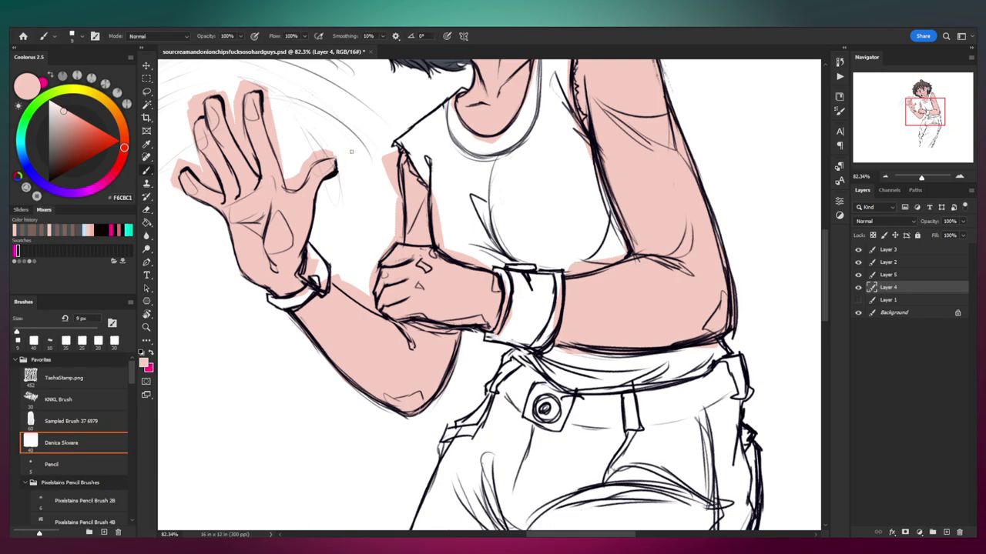
{"action": "key", "text": "e"}
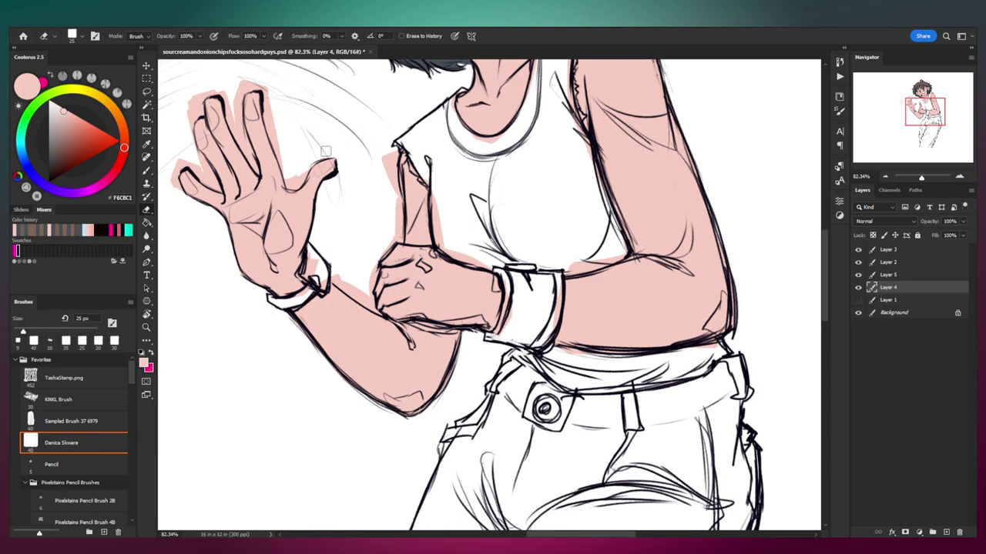
{"action": "left_click_drag", "start_coordinate": [302, 167], "coordinate": [294, 180]}
Step: Erase the skin colour spilling outside the waving hand's index finger and in the gap beside the middle finger at 25 px
{"action": "left_click_drag", "start_coordinate": [268, 92], "coordinate": [281, 157]}
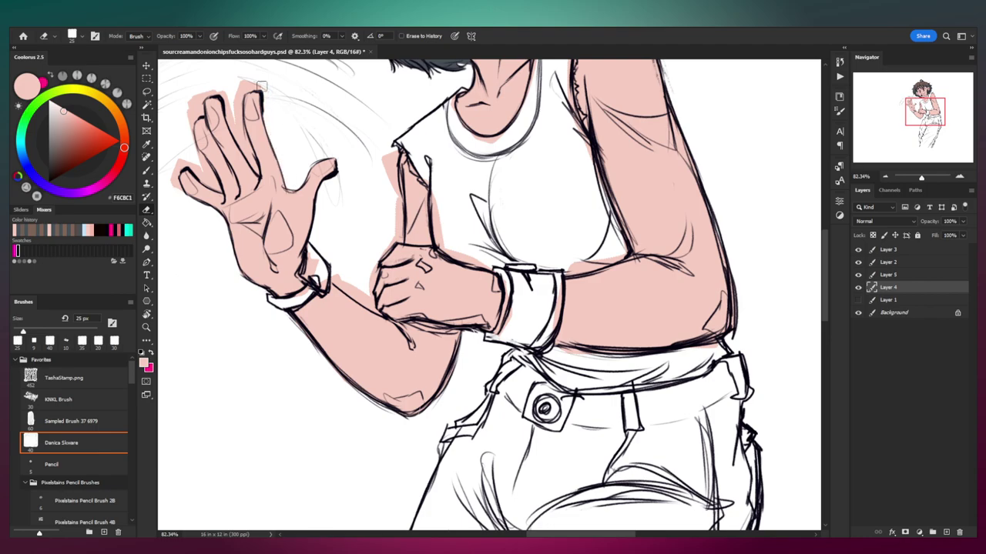
{"action": "key", "text": "b"}
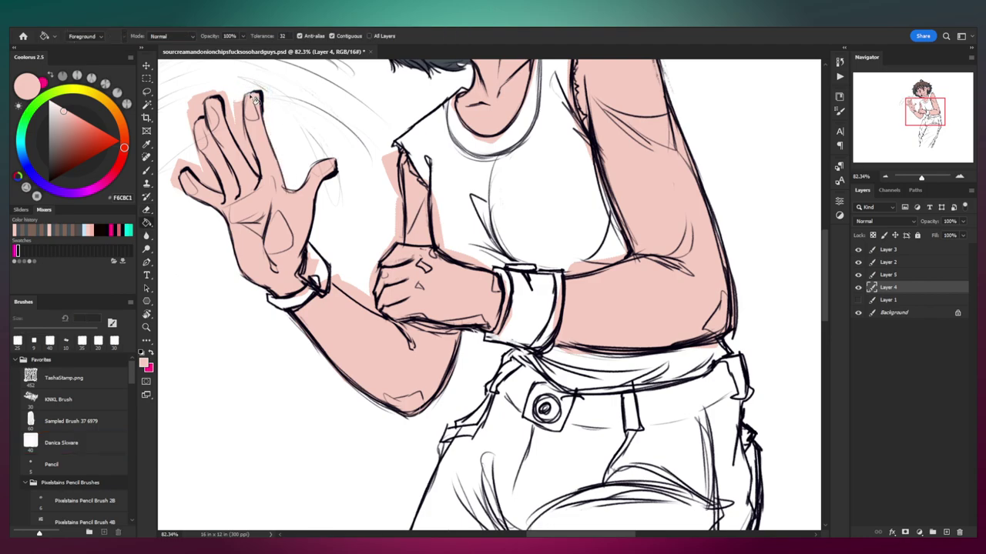
{"action": "key", "text": "e"}
{"action": "mouse_move", "coordinate": [237, 104]}
{"action": "left_mouse_down"}
{"action": "mouse_move", "coordinate": [237, 131]}
{"action": "mouse_move", "coordinate": [233, 118]}
{"action": "mouse_move", "coordinate": [266, 182]}
{"action": "left_mouse_up"}
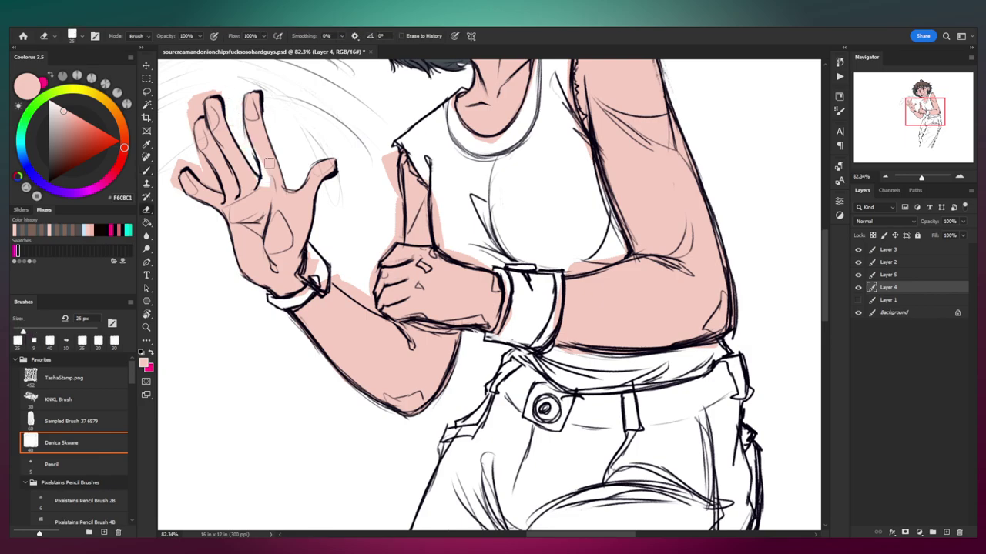
{"action": "key", "text": "b"}
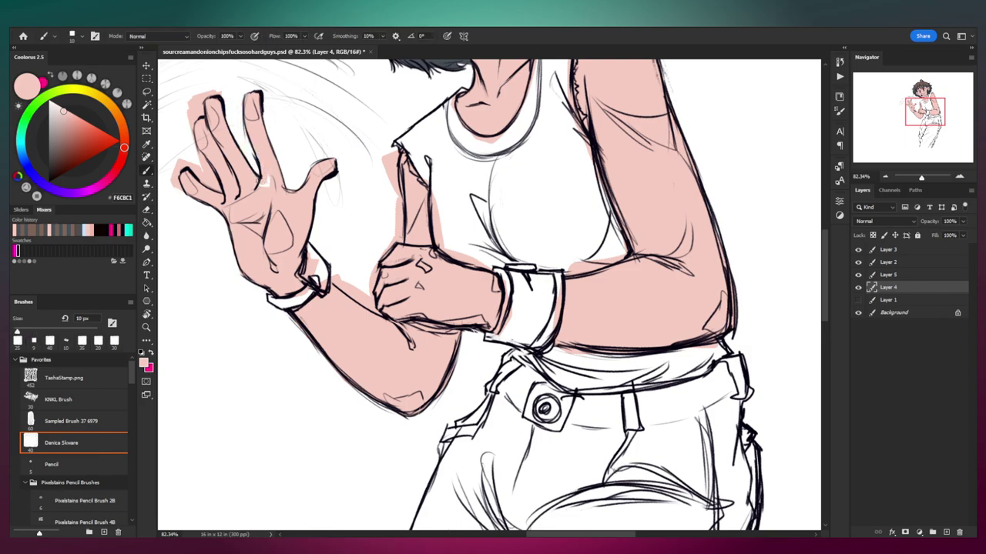
{"action": "key", "text": "e"}
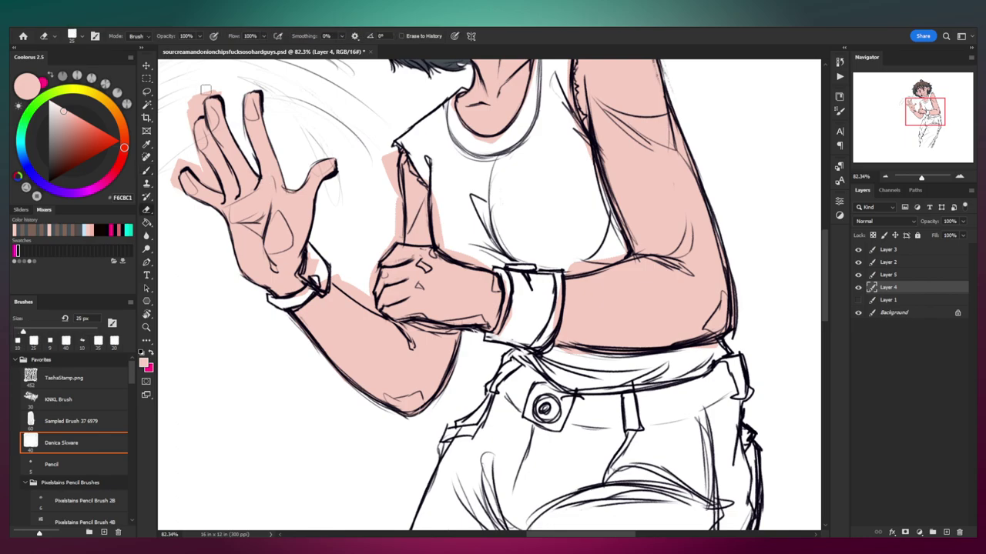
Step: Trim the skin spill around the waving hand's middle, ring and little fingers with the 25 px eraser
{"action": "left_click_drag", "start_coordinate": [194, 115], "coordinate": [202, 129]}
{"action": "key", "text": "b"}
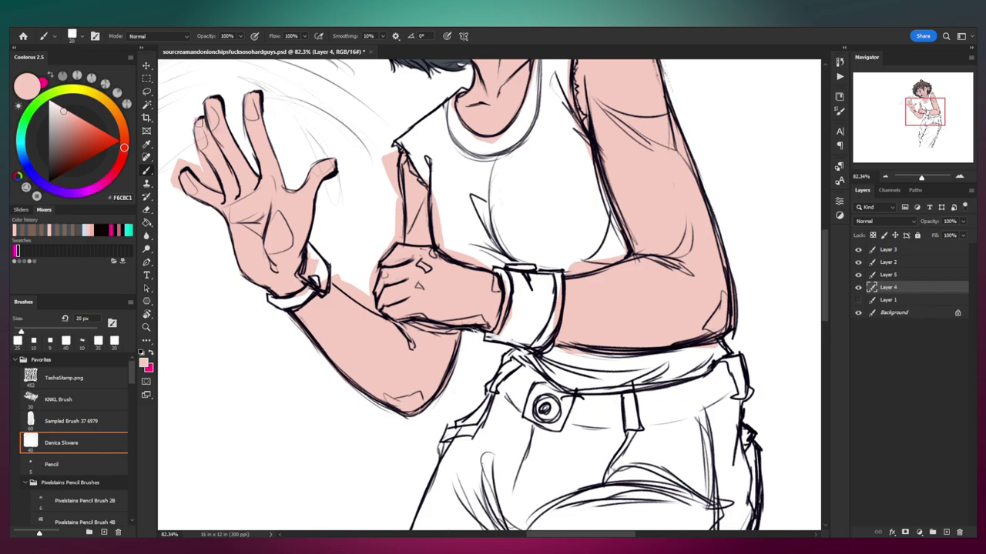
{"action": "key", "text": "e"}
{"action": "mouse_move", "coordinate": [189, 144]}
{"action": "left_mouse_down"}
{"action": "mouse_move", "coordinate": [215, 189]}
{"action": "mouse_move", "coordinate": [192, 179]}
{"action": "left_mouse_up"}
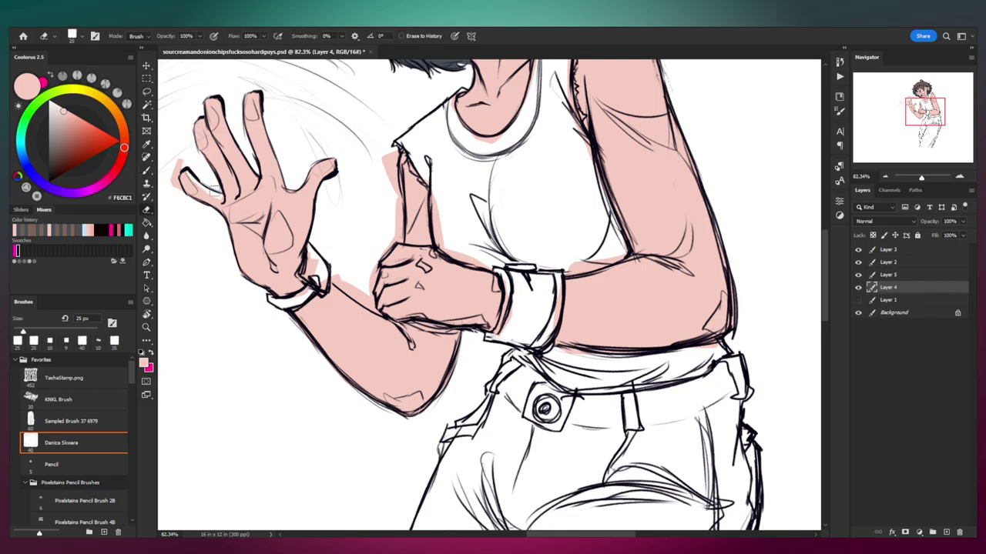
{"action": "key", "text": "b"}
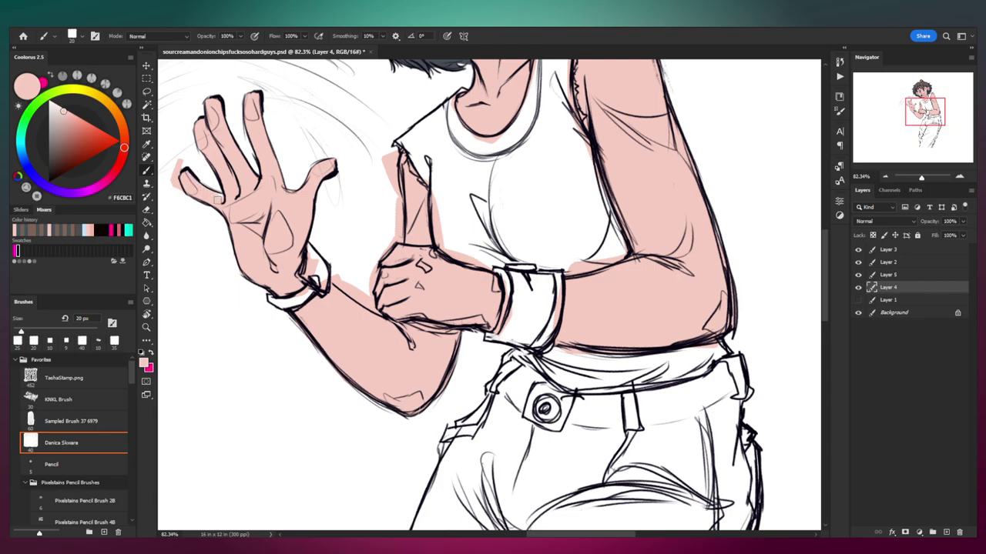
{"action": "key", "text": "e"}
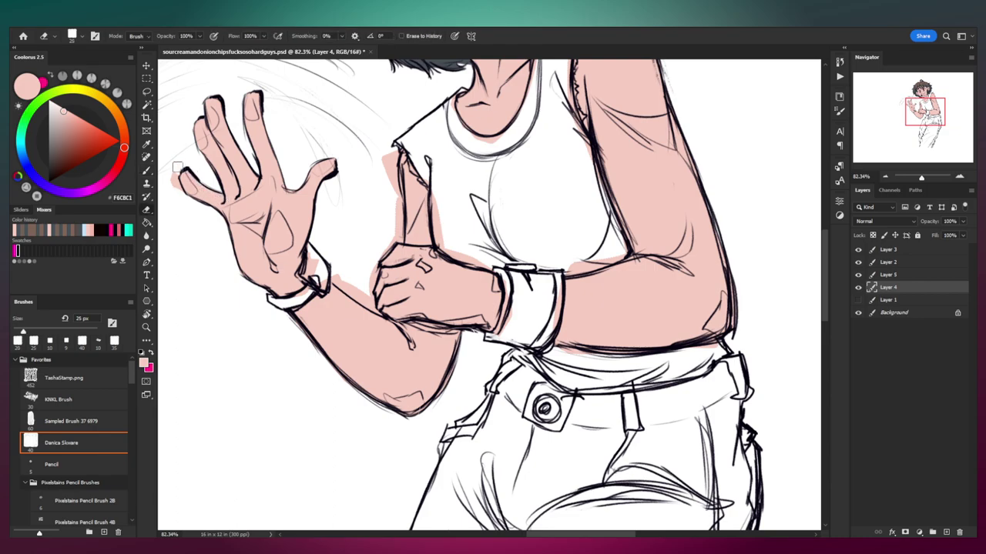
Step: Erase the skin spill beside the gripping fist and along the outer edge of the arm below the far sleeve at 25 px
{"action": "mouse_move", "coordinate": [347, 283]}
{"action": "left_mouse_down"}
{"action": "mouse_move", "coordinate": [269, 251]}
{"action": "mouse_move", "coordinate": [289, 284]}
{"action": "left_mouse_up"}
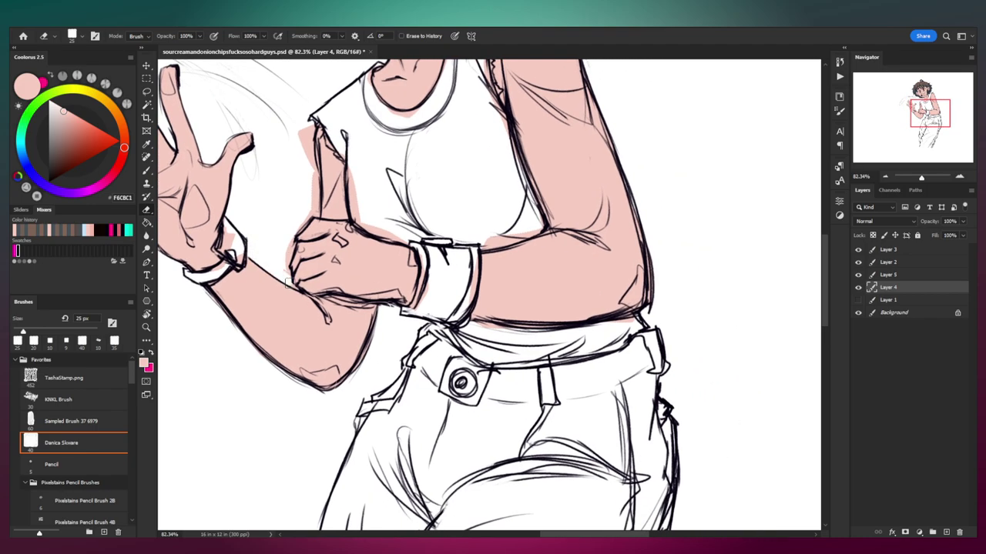
{"action": "key", "text": "b"}
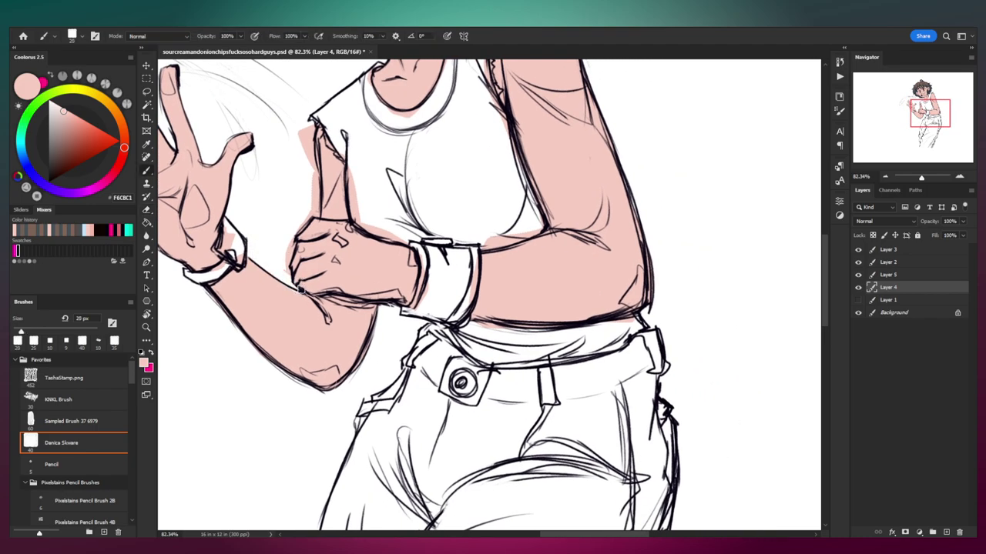
{"action": "key", "text": "e"}
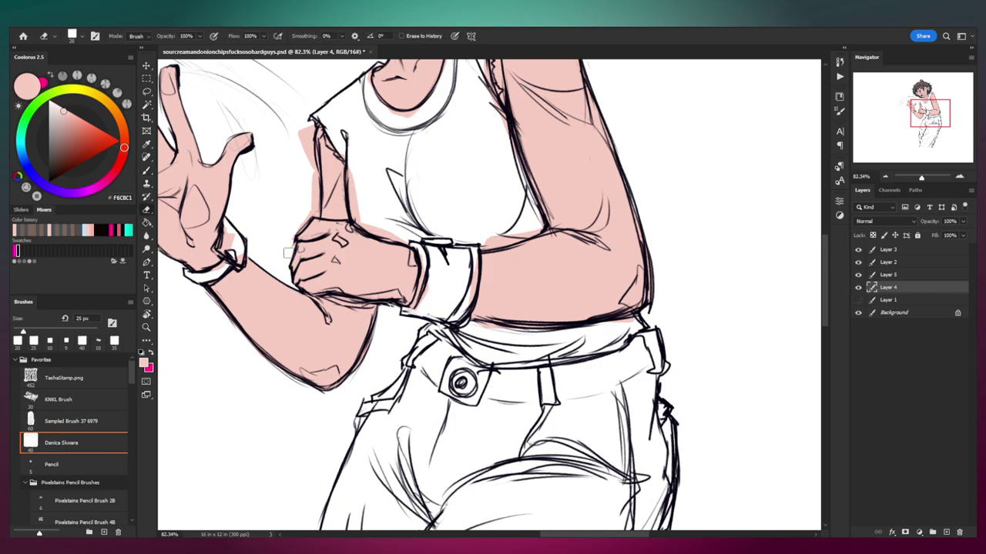
{"action": "left_click_drag", "start_coordinate": [313, 190], "coordinate": [307, 136]}
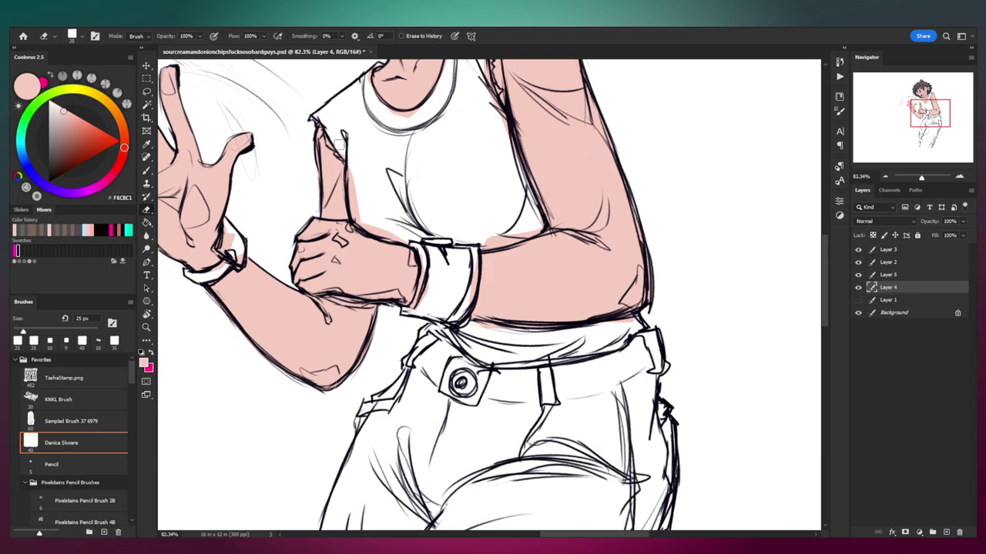
Step: Sample a dark tone from the hair and adjust it to the dark blue-grey #3E3D4C for the shirt
{"action": "key", "text": "z"}
{"action": "left_click_drag", "start_coordinate": [385, 187], "coordinate": [228, 239]}
{"action": "mouse_move", "coordinate": [423, 304]}
{"action": "left_mouse_down"}
{"action": "mouse_move", "coordinate": [331, 254]}
{"action": "mouse_move", "coordinate": [429, 253]}
{"action": "mouse_move", "coordinate": [426, 232]}
{"action": "left_mouse_up"}
{"action": "key", "text": "b"}
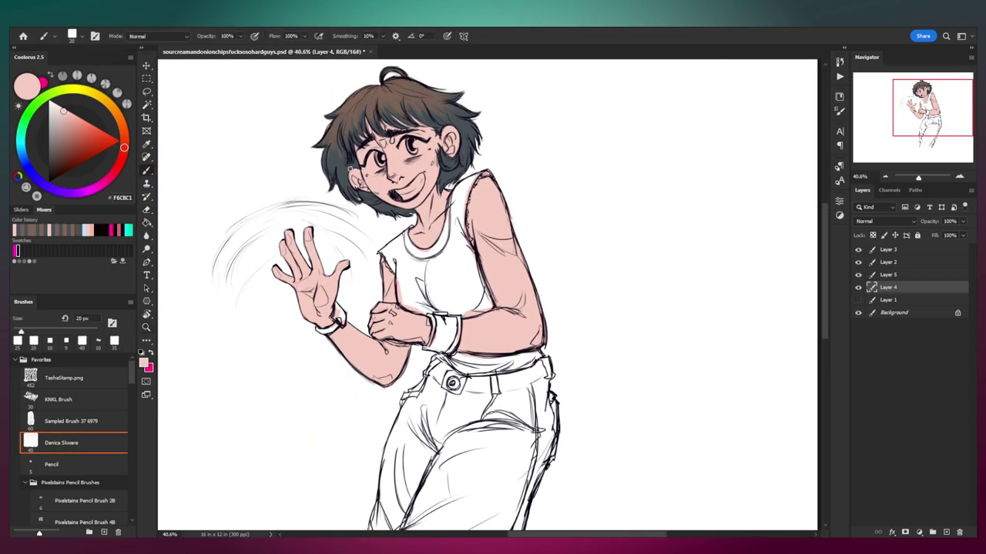
{"action": "left_click", "coordinate": [342, 198], "text": "alt"}
{"action": "left_click", "coordinate": [28, 168]}
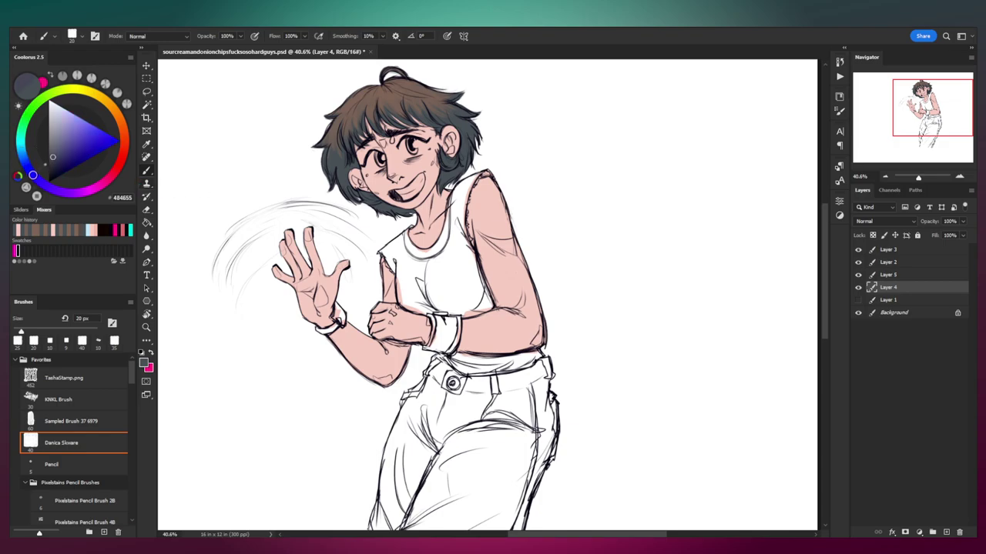
{"action": "left_click", "coordinate": [54, 163]}
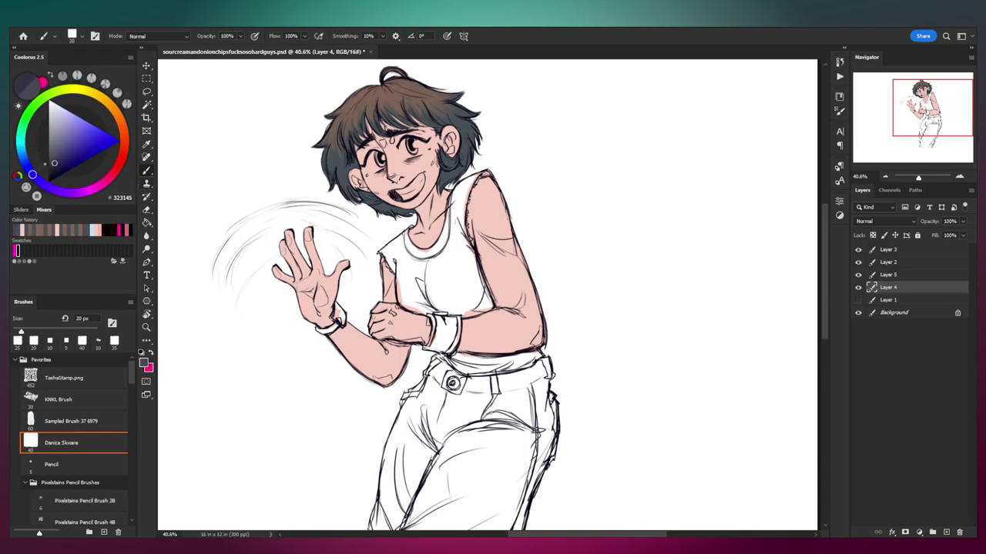
Step: Add a new layer named "shirt" directly above Layer 4
{"action": "key", "text": "z"}
{"action": "left_click", "coordinate": [888, 300]}
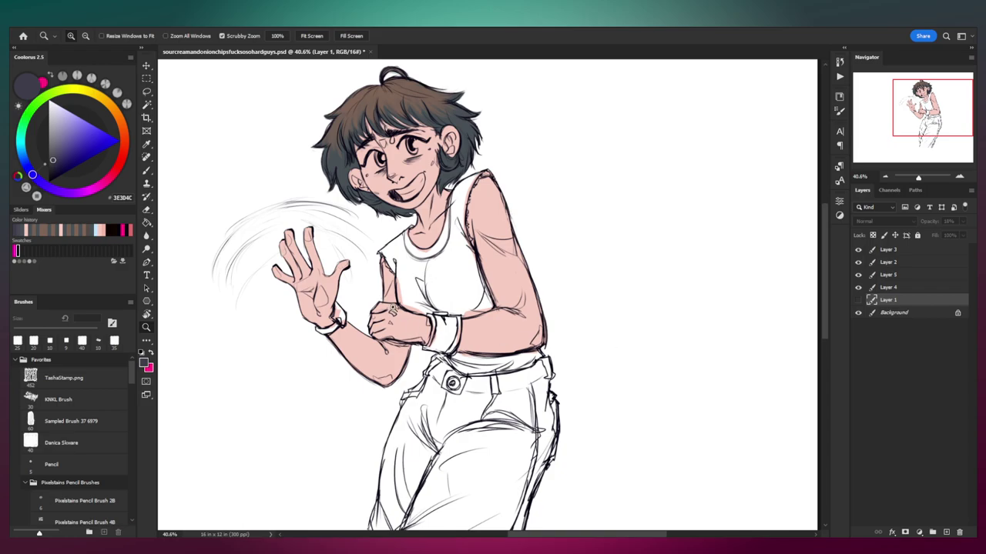
{"action": "left_click", "coordinate": [906, 288]}
{"action": "key", "text": "ctrl+shift+n"}
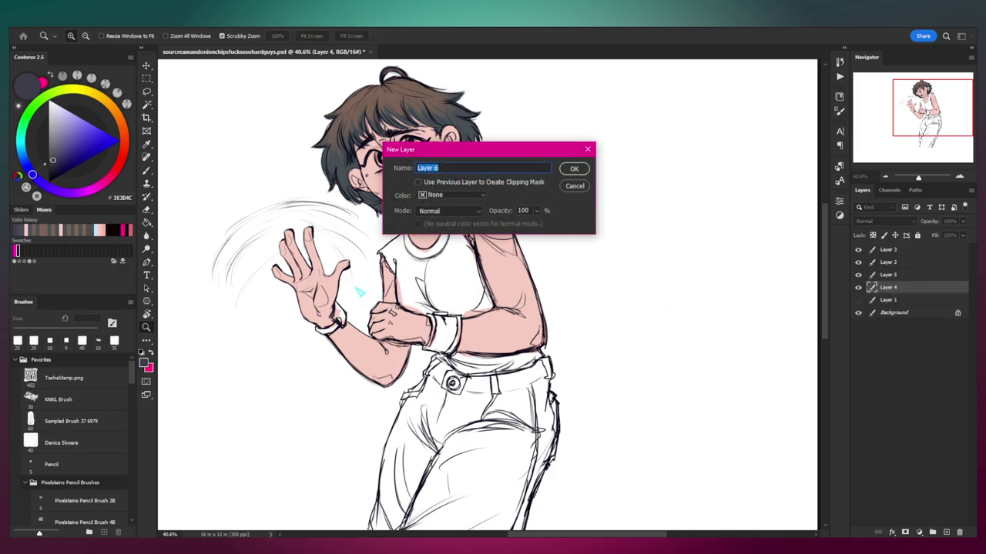
{"action": "type", "text": "shirt"}
{"action": "key", "text": "Return"}
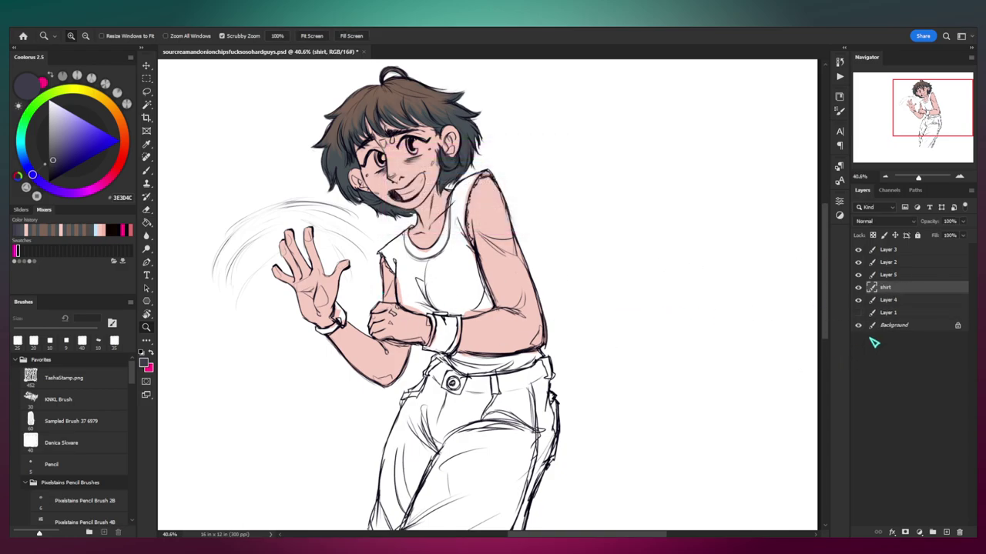
Step: Hide the shirt layer, check what Layer 4 holds by toggling its visibility, and rename it "skin"
{"action": "left_click", "coordinate": [859, 289]}
{"action": "left_click", "coordinate": [860, 300]}
{"action": "left_click", "coordinate": [859, 300]}
{"action": "double_click", "coordinate": [886, 300]}
{"action": "type", "text": "skin"}
{"action": "key", "text": "Return"}
Step: Check the contents of Layer 5 by toggling its visibility and rename it "hair"
{"action": "left_click", "coordinate": [858, 274]}
{"action": "left_click", "coordinate": [858, 274]}
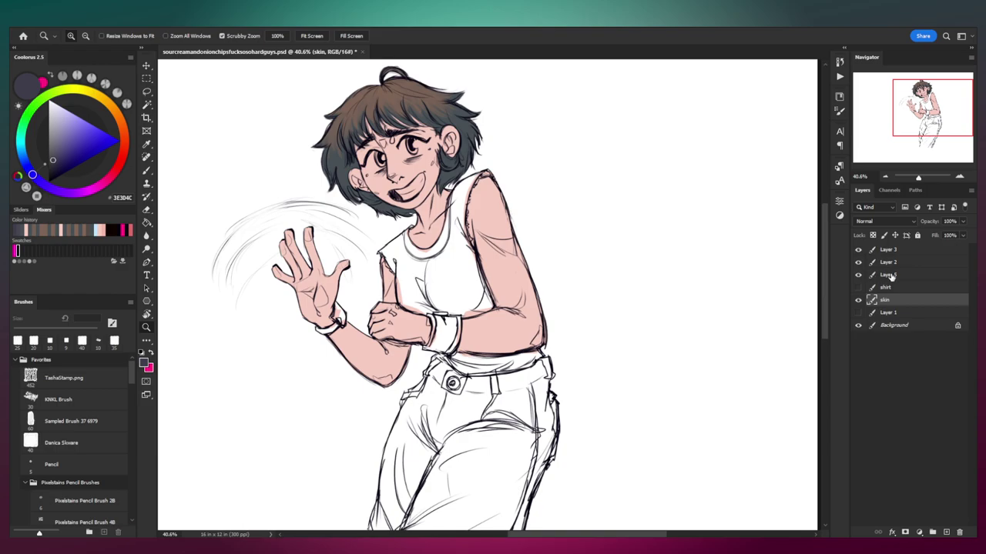
{"action": "double_click", "coordinate": [887, 275]}
{"action": "type", "text": "hair"}
{"action": "key", "text": "Return"}
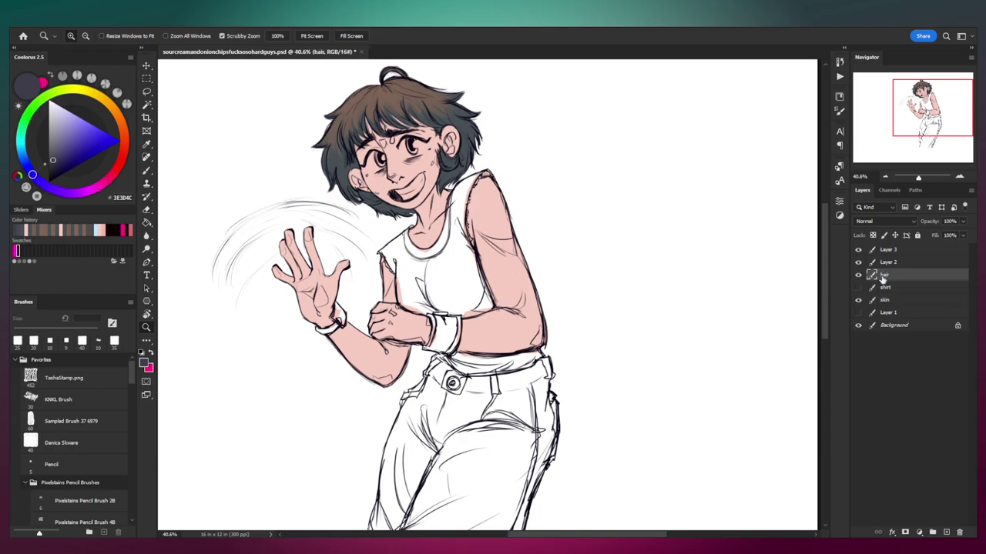
Step: Check the contents of Layer 2 by toggling its visibility and rename it "lines"
{"action": "left_click", "coordinate": [858, 262]}
{"action": "left_click", "coordinate": [858, 262]}
{"action": "double_click", "coordinate": [888, 262]}
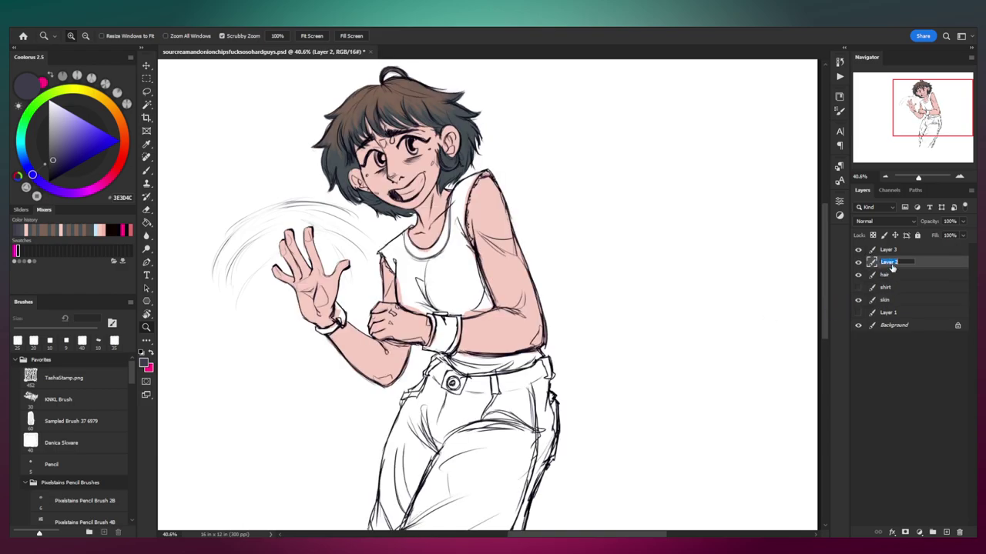
{"action": "type", "text": "lines"}
{"action": "key", "text": "Return"}
Step: Check the contents of Layer 3 by toggling its visibility and rename it "waves"
{"action": "left_click", "coordinate": [858, 250]}
{"action": "left_click", "coordinate": [858, 249]}
{"action": "left_click", "coordinate": [881, 250]}
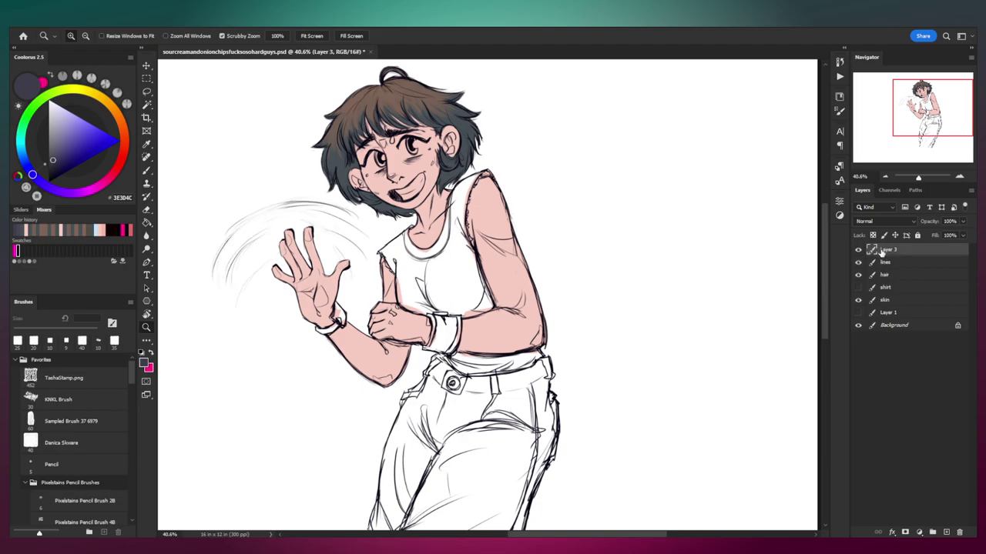
{"action": "double_click", "coordinate": [894, 250]}
{"action": "type", "text": "waves"}
{"action": "key", "text": "Return"}
Step: On the visible shirt layer, paint the tank top's far shoulder edge in #3E3D4C with the 15 px Danica Skware brush
{"action": "left_click", "coordinate": [893, 289]}
{"action": "left_click_drag", "start_coordinate": [422, 287], "coordinate": [398, 296]}
{"action": "key", "text": "b"}
{"action": "left_click_drag", "start_coordinate": [309, 281], "coordinate": [356, 247]}
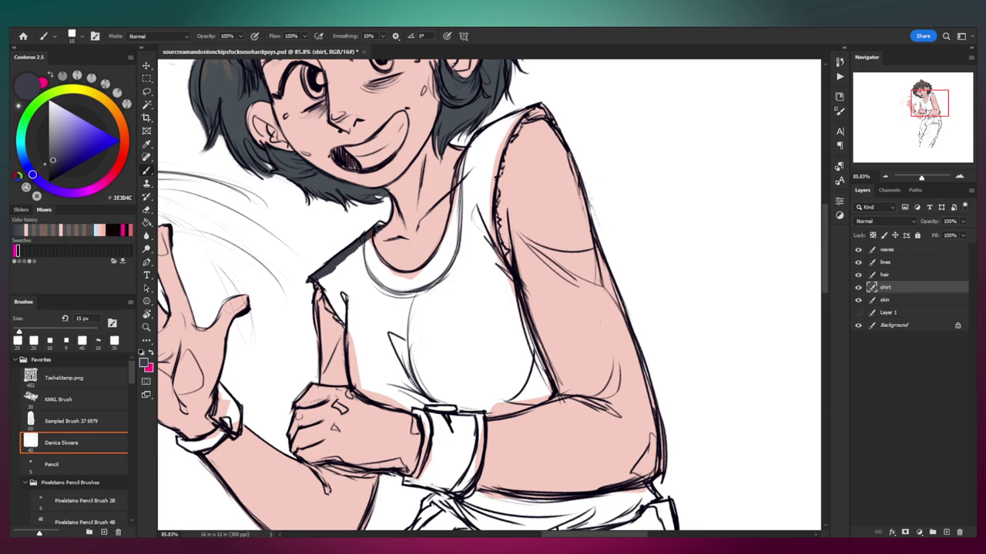
{"action": "key", "text": "e"}
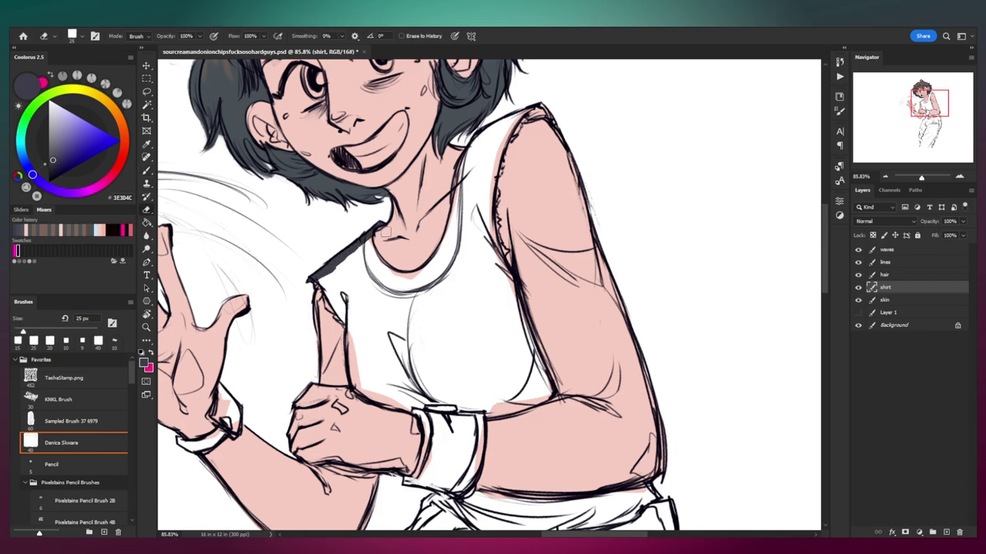
{"action": "key", "text": "b"}
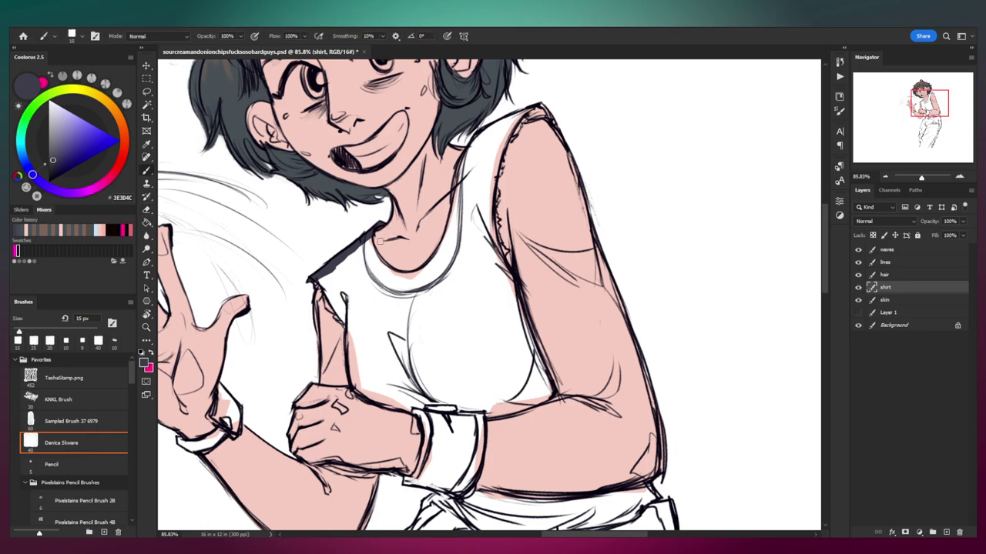
Step: Paint a dark border along the tank top's neckline from the far shoulder up to the near side of the neck at 15 px
{"action": "mouse_move", "coordinate": [368, 244]}
{"action": "left_mouse_down"}
{"action": "mouse_move", "coordinate": [389, 275]}
{"action": "mouse_move", "coordinate": [416, 277]}
{"action": "mouse_move", "coordinate": [434, 266]}
{"action": "mouse_move", "coordinate": [453, 220]}
{"action": "left_mouse_up"}
{"action": "key", "text": "e"}
{"action": "key", "text": "b"}
{"action": "left_click_drag", "start_coordinate": [459, 176], "coordinate": [450, 222]}
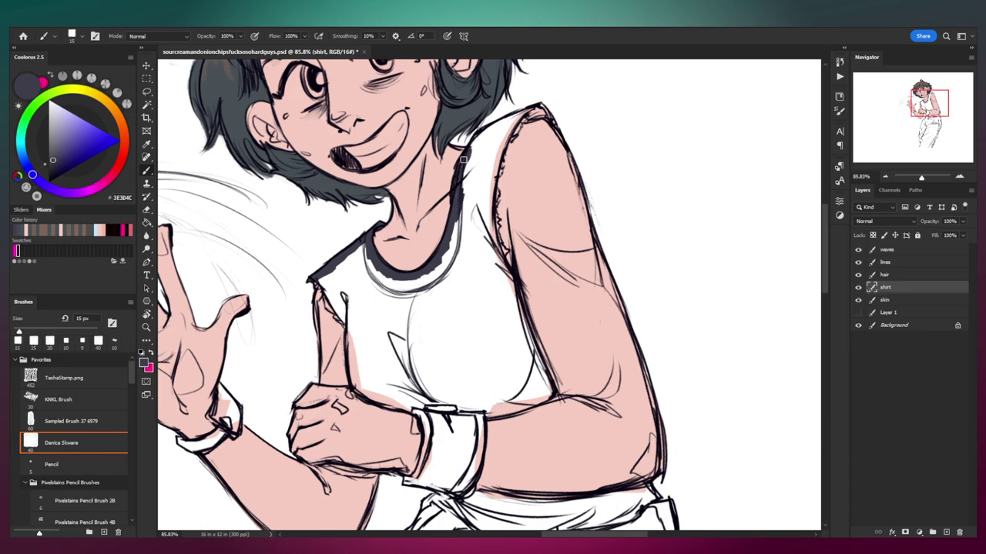
{"action": "key", "text": "e"}
{"action": "key", "text": "b"}
Step: Continue the dark shirt border over the near shoulder strap and down the frayed armhole, erasing any spill onto the arm
{"action": "mouse_move", "coordinate": [465, 164]}
{"action": "left_mouse_down"}
{"action": "mouse_move", "coordinate": [487, 132]}
{"action": "mouse_move", "coordinate": [529, 108]}
{"action": "mouse_move", "coordinate": [542, 108]}
{"action": "mouse_move", "coordinate": [555, 128]}
{"action": "left_mouse_up"}
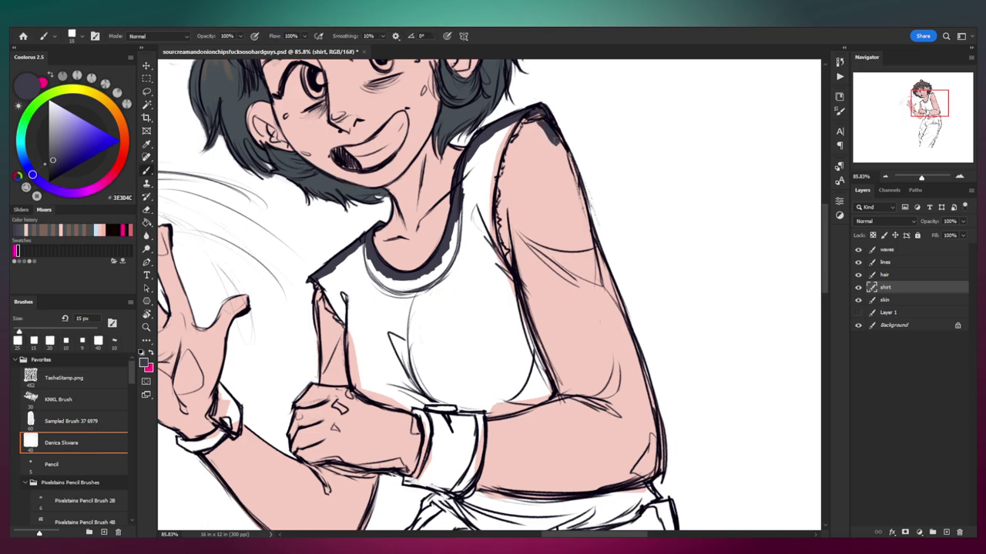
{"action": "key", "text": "e"}
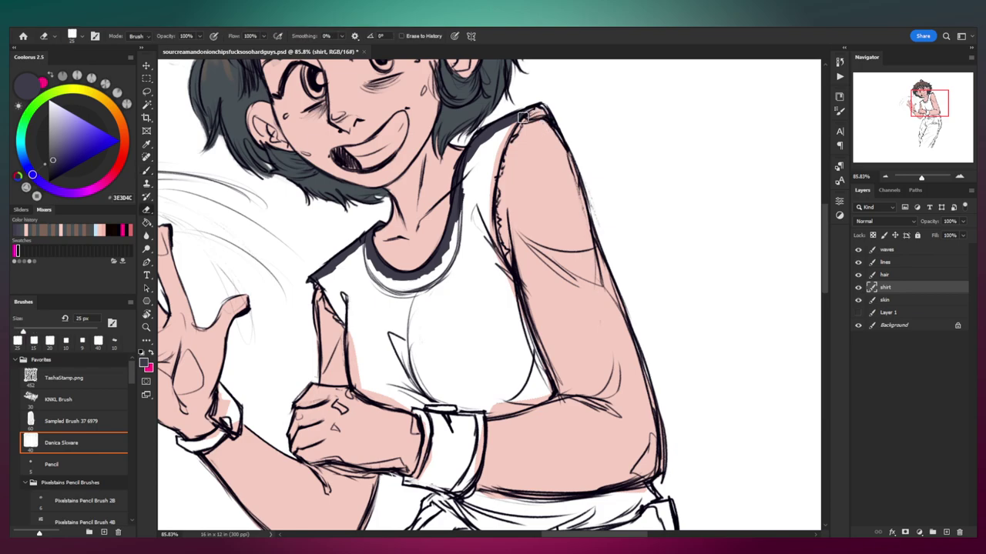
{"action": "key", "text": "b"}
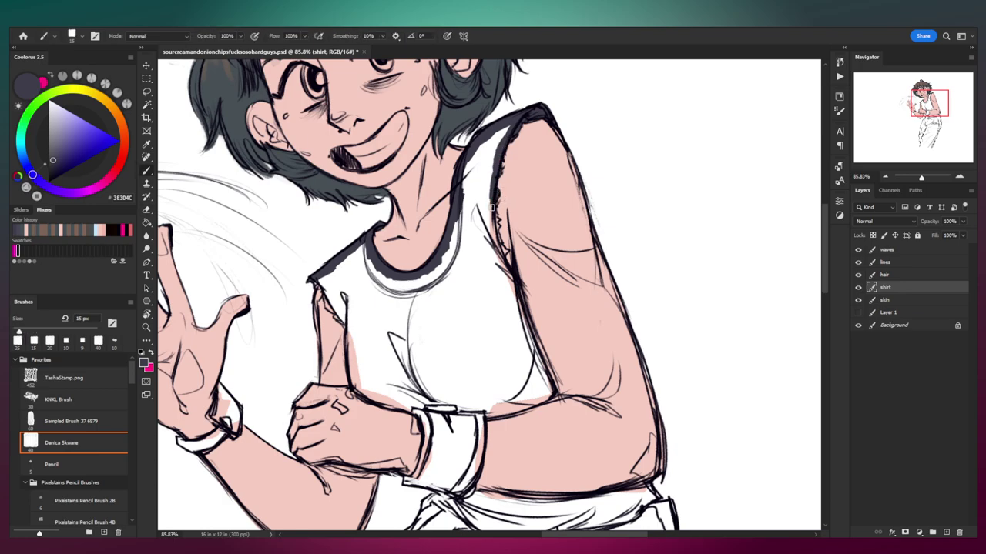
{"action": "mouse_move", "coordinate": [495, 230]}
{"action": "left_mouse_down"}
{"action": "mouse_move", "coordinate": [511, 291]}
{"action": "mouse_move", "coordinate": [505, 282]}
{"action": "left_mouse_up"}
{"action": "left_click_drag", "start_coordinate": [471, 289], "coordinate": [453, 255]}
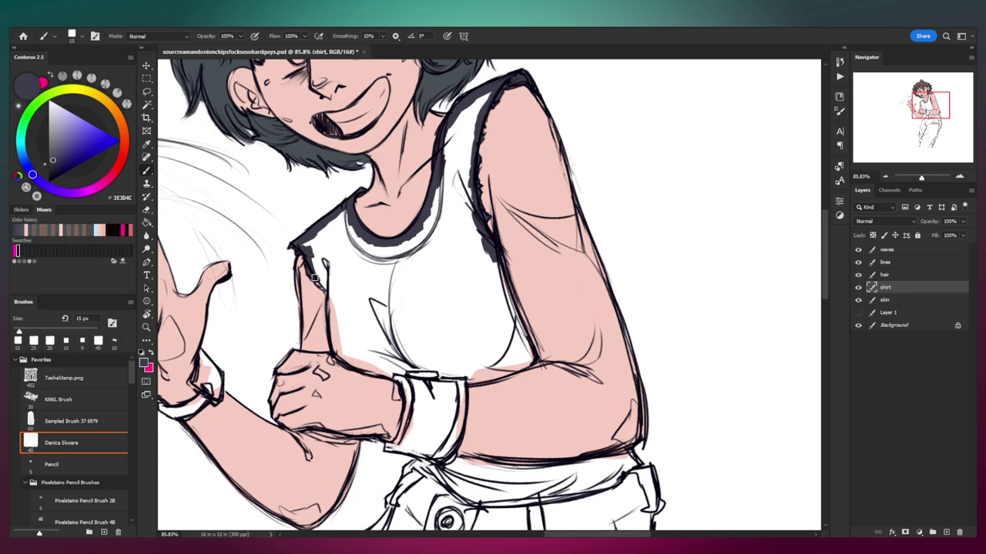
Step: Close the shirt border along its far side, above the folded forearm and up the near side at 15 px
{"action": "key", "text": "e"}
{"action": "key", "text": "b"}
{"action": "mouse_move", "coordinate": [320, 276]}
{"action": "left_mouse_down"}
{"action": "mouse_move", "coordinate": [336, 343]}
{"action": "mouse_move", "coordinate": [348, 362]}
{"action": "mouse_move", "coordinate": [378, 368]}
{"action": "mouse_move", "coordinate": [345, 359]}
{"action": "mouse_move", "coordinate": [367, 367]}
{"action": "mouse_move", "coordinate": [453, 369]}
{"action": "mouse_move", "coordinate": [434, 376]}
{"action": "mouse_move", "coordinate": [471, 379]}
{"action": "mouse_move", "coordinate": [532, 354]}
{"action": "mouse_move", "coordinate": [488, 250]}
{"action": "mouse_move", "coordinate": [511, 318]}
{"action": "left_mouse_up"}
{"action": "key", "text": "e"}
{"action": "key", "text": "b"}
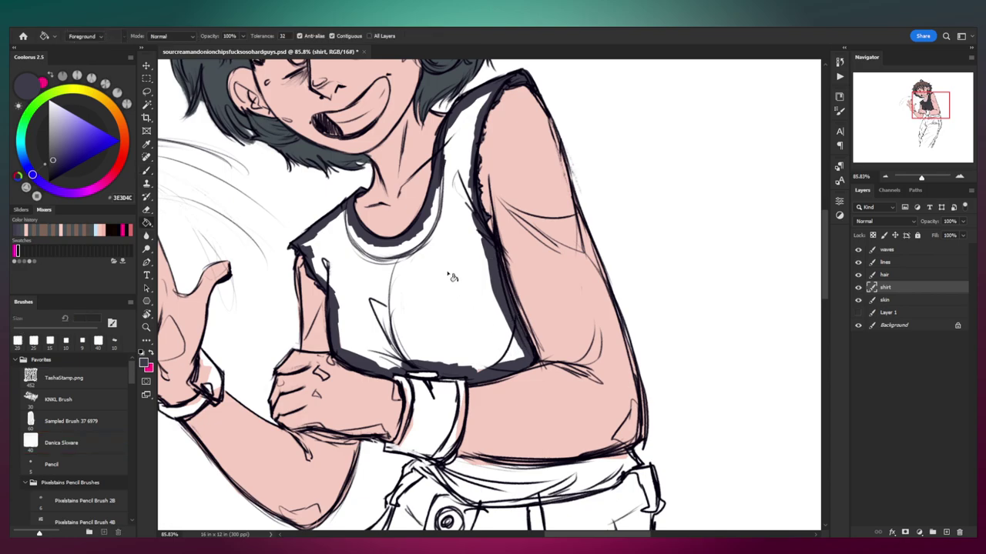
Step: Fill the inside of the outlined tank top with #3E3D4C and paint over the thin gaps along its border at 25 px
{"action": "key", "text": "alt+BackSpace"}
{"action": "left_click_drag", "start_coordinate": [305, 244], "coordinate": [333, 220]}
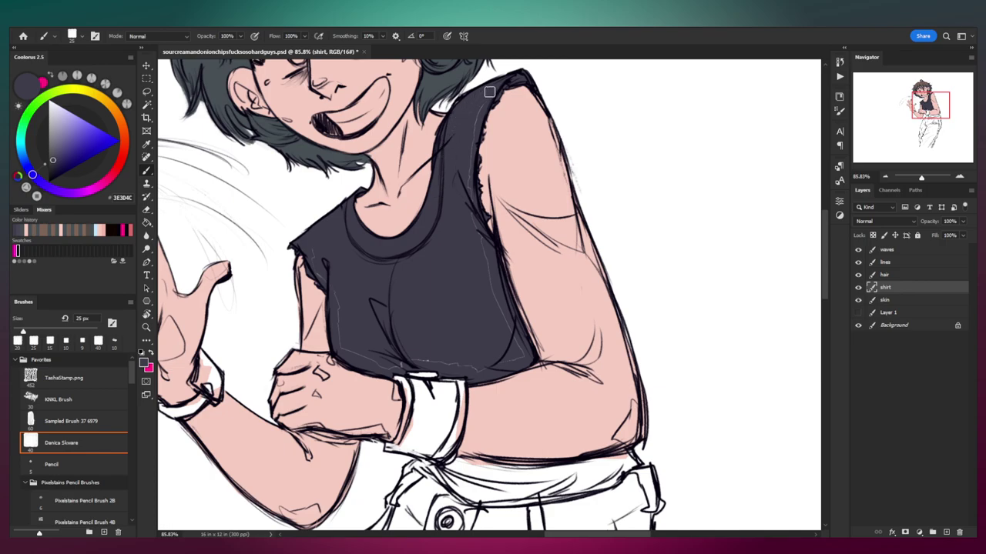
{"action": "mouse_move", "coordinate": [511, 331]}
{"action": "left_mouse_down"}
{"action": "mouse_move", "coordinate": [522, 357]}
{"action": "mouse_move", "coordinate": [490, 365]}
{"action": "mouse_move", "coordinate": [386, 360]}
{"action": "mouse_move", "coordinate": [484, 372]}
{"action": "left_mouse_up"}
{"action": "mouse_move", "coordinate": [399, 362]}
{"action": "left_mouse_down"}
{"action": "mouse_move", "coordinate": [374, 359]}
{"action": "mouse_move", "coordinate": [337, 308]}
{"action": "mouse_move", "coordinate": [321, 262]}
{"action": "mouse_move", "coordinate": [328, 274]}
{"action": "left_mouse_up"}
Step: Paint the strip of shirt between the folded forearm and the trousers' waistband in #3E3D4C at 25 px
{"action": "key", "text": "z"}
{"action": "left_click_drag", "start_coordinate": [405, 231], "coordinate": [339, 243]}
{"action": "mouse_move", "coordinate": [391, 324]}
{"action": "left_mouse_down"}
{"action": "mouse_move", "coordinate": [357, 305]}
{"action": "mouse_move", "coordinate": [383, 331]}
{"action": "mouse_move", "coordinate": [349, 287]}
{"action": "left_mouse_up"}
{"action": "key", "text": "b"}
{"action": "mouse_move", "coordinate": [297, 337]}
{"action": "left_mouse_down"}
{"action": "mouse_move", "coordinate": [507, 323]}
{"action": "mouse_move", "coordinate": [462, 347]}
{"action": "mouse_move", "coordinate": [415, 354]}
{"action": "mouse_move", "coordinate": [471, 338]}
{"action": "mouse_move", "coordinate": [380, 358]}
{"action": "mouse_move", "coordinate": [408, 361]}
{"action": "mouse_move", "coordinate": [335, 359]}
{"action": "mouse_move", "coordinate": [308, 339]}
{"action": "mouse_move", "coordinate": [355, 355]}
{"action": "mouse_move", "coordinate": [372, 343]}
{"action": "mouse_move", "coordinate": [422, 345]}
{"action": "mouse_move", "coordinate": [402, 343]}
{"action": "mouse_move", "coordinate": [458, 330]}
{"action": "left_mouse_up"}
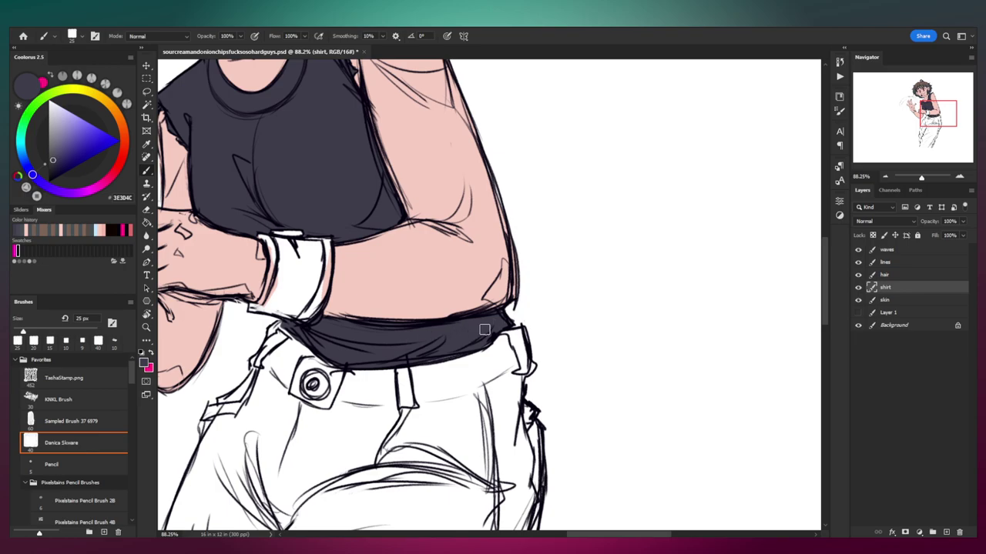
{"action": "key", "text": "e"}
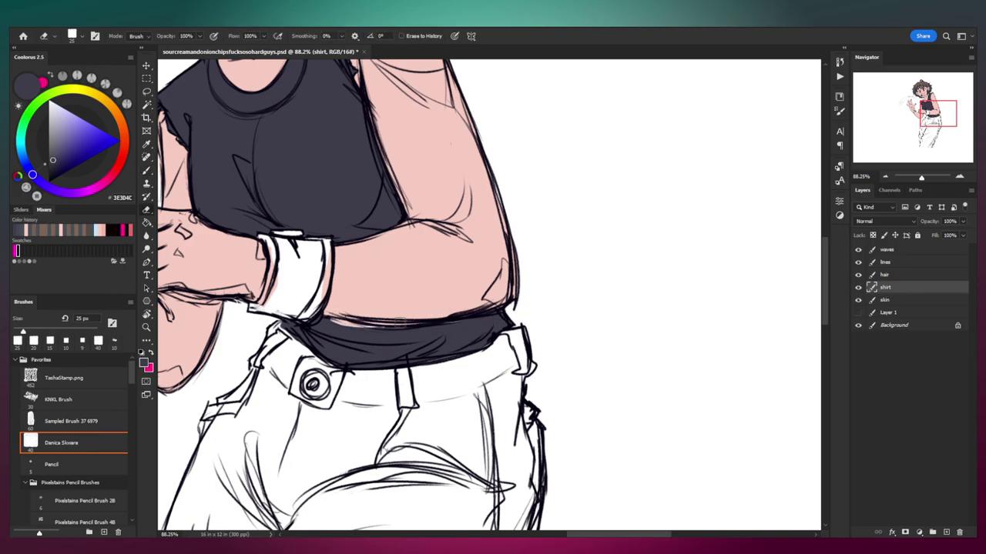
Step: Examine the coloured tank top and waist strip up close and across the whole figure for gaps and spill
{"action": "key", "text": "b"}
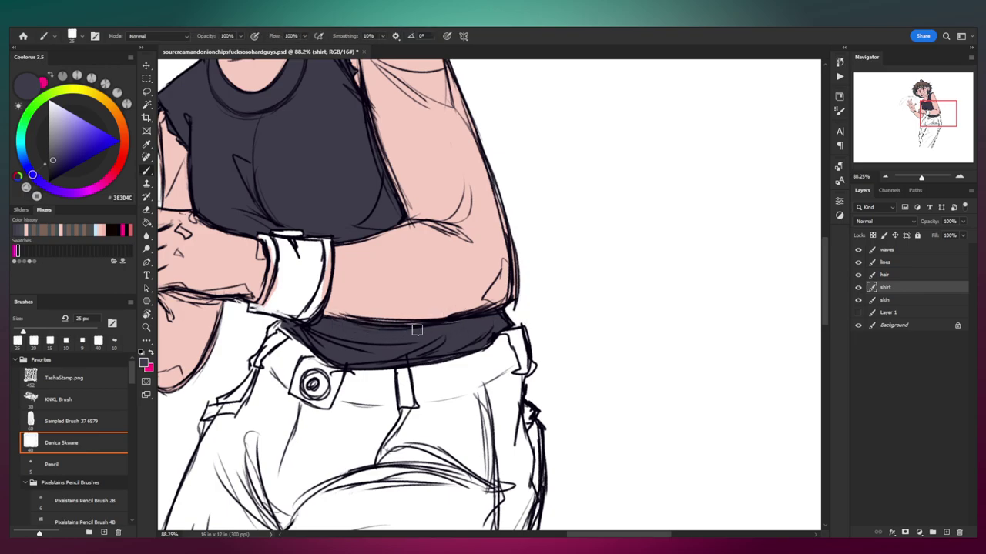
{"action": "key", "text": "e"}
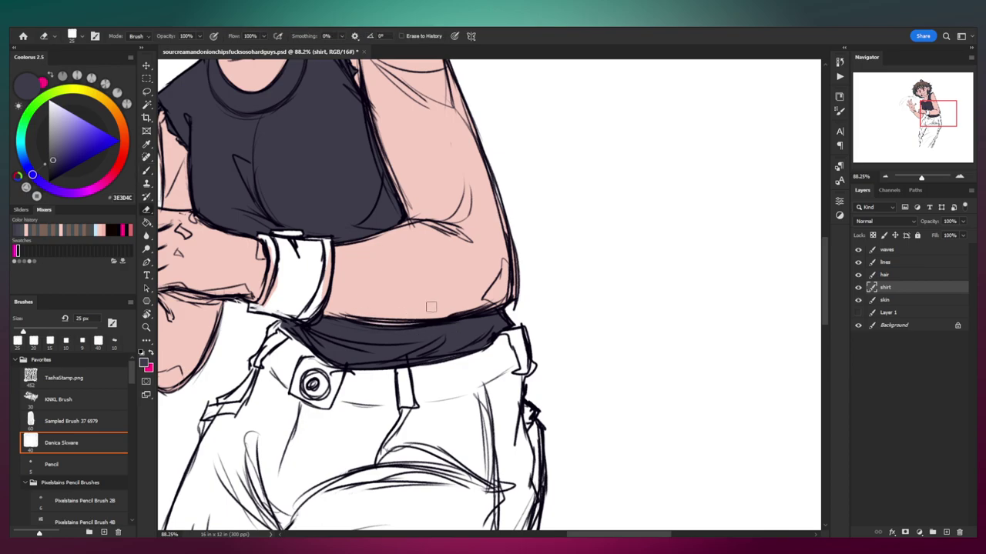
{"action": "scroll", "coordinate": [428, 308], "scroll_direction": "down", "scroll_amount": 4}
{"action": "scroll", "coordinate": [427, 308], "scroll_direction": "up", "scroll_amount": 5}
{"action": "key", "text": "b"}
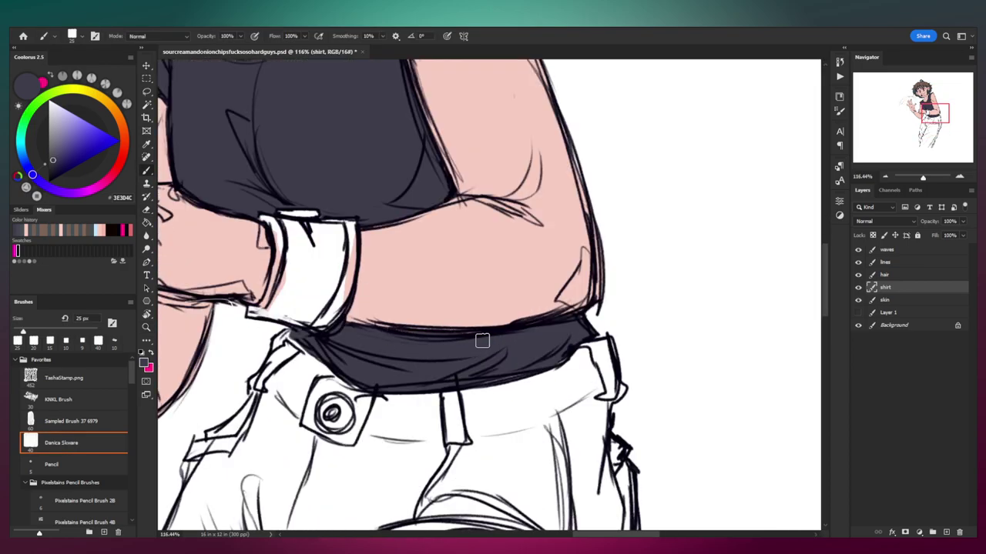
{"action": "key", "text": "z"}
{"action": "left_click_drag", "start_coordinate": [469, 295], "coordinate": [458, 296]}
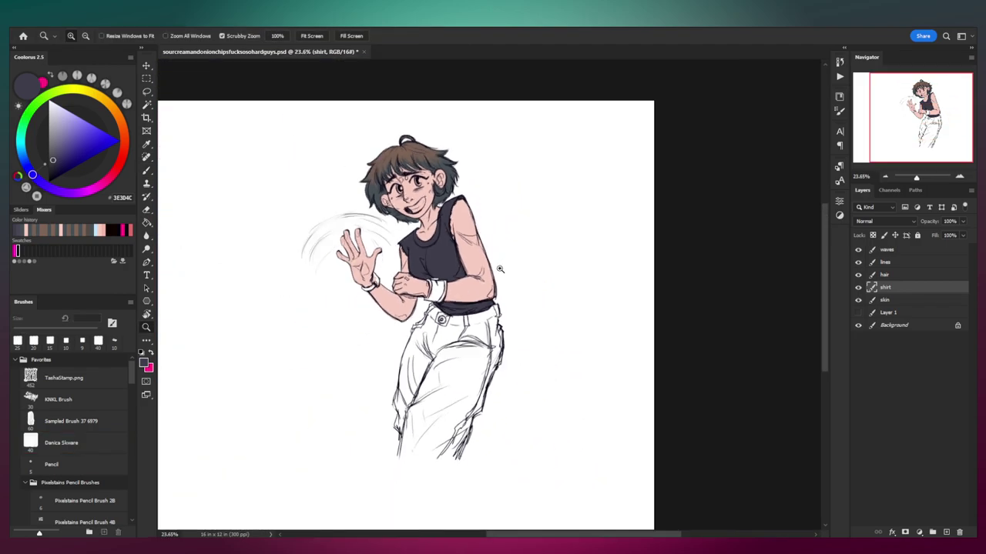
{"action": "left_click_drag", "start_coordinate": [465, 256], "coordinate": [496, 242]}
{"action": "left_click_drag", "start_coordinate": [430, 283], "coordinate": [447, 315]}
{"action": "left_click_drag", "start_coordinate": [442, 296], "coordinate": [465, 303]}
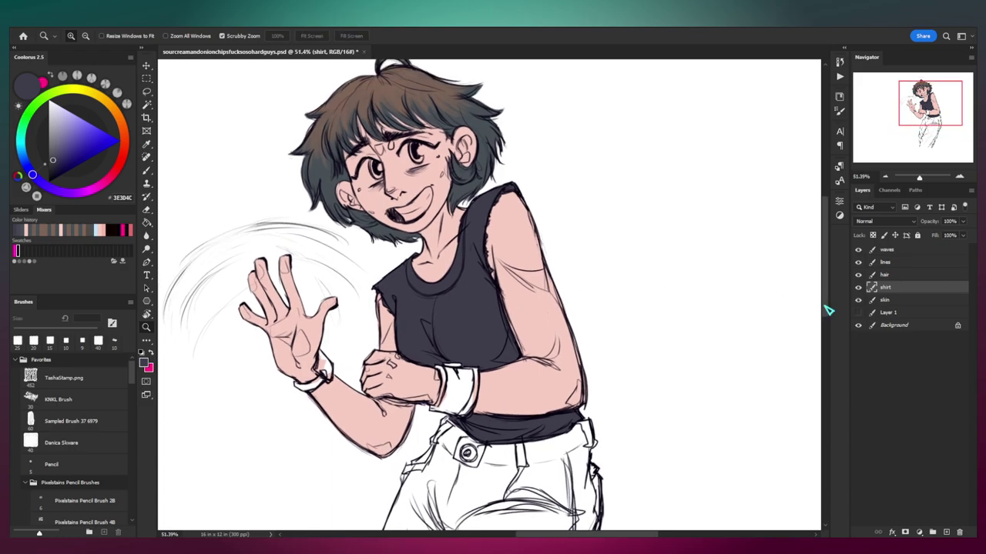
Step: Add a layer named stitching and move it to the very top of the layer stack
{"action": "key", "text": "ctrl+shift+n"}
{"action": "type", "text": "stitch"}
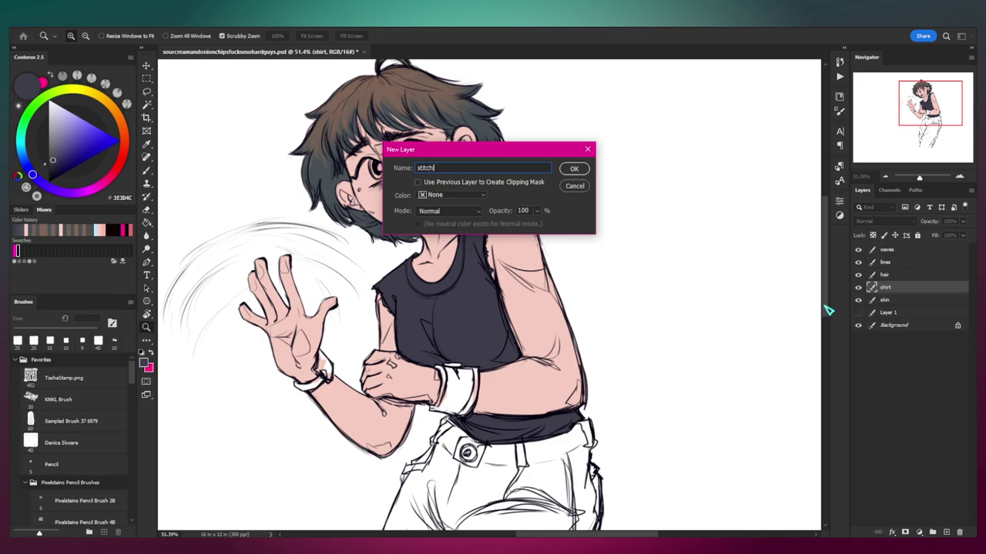
{"action": "type", "text": "ing"}
{"action": "key", "text": "Return"}
{"action": "left_click_drag", "start_coordinate": [894, 289], "coordinate": [907, 248]}
Step: Add a layer named pants directly above the skin layer
{"action": "left_click", "coordinate": [917, 301]}
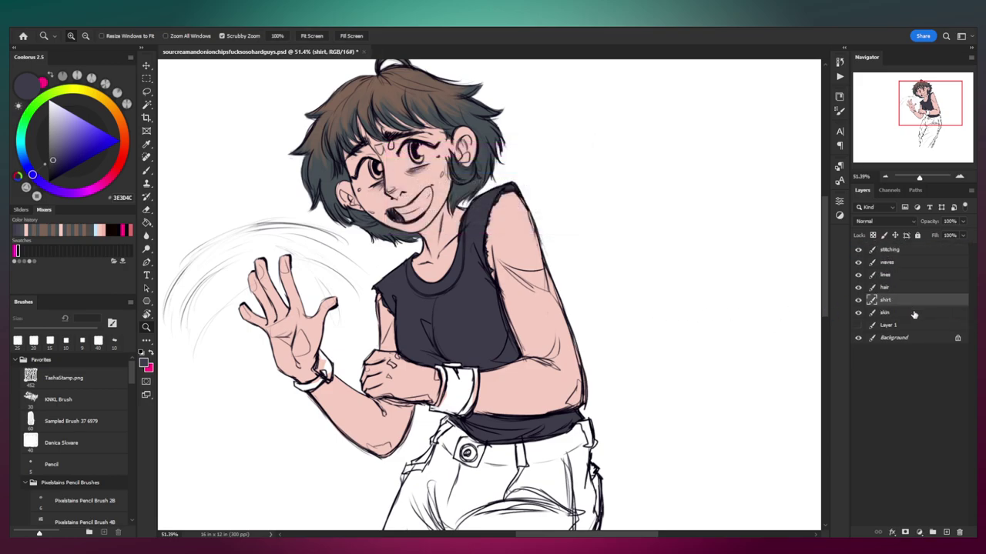
{"action": "left_click_drag", "start_coordinate": [447, 343], "coordinate": [405, 243]}
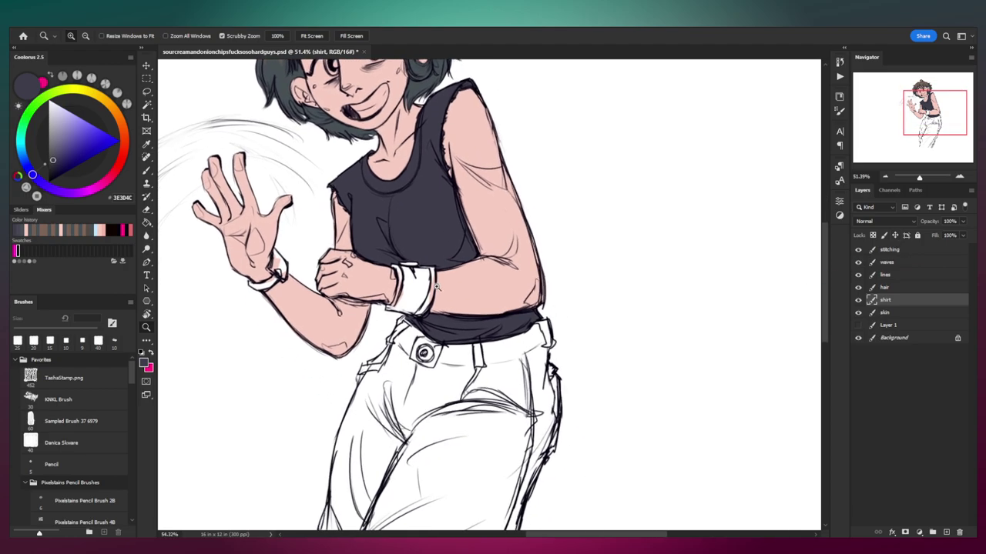
{"action": "left_click_drag", "start_coordinate": [401, 279], "coordinate": [421, 279]}
{"action": "left_click_drag", "start_coordinate": [421, 307], "coordinate": [420, 265]}
{"action": "left_click_drag", "start_coordinate": [387, 302], "coordinate": [410, 303]}
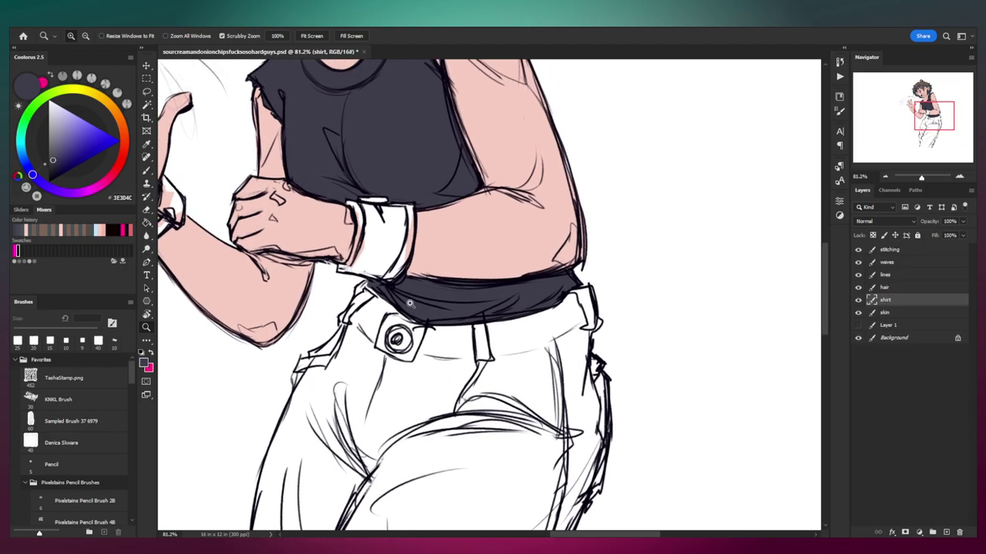
{"action": "left_click", "coordinate": [901, 312]}
{"action": "key", "text": "ctrl+shift+n"}
{"action": "type", "text": "pants"}
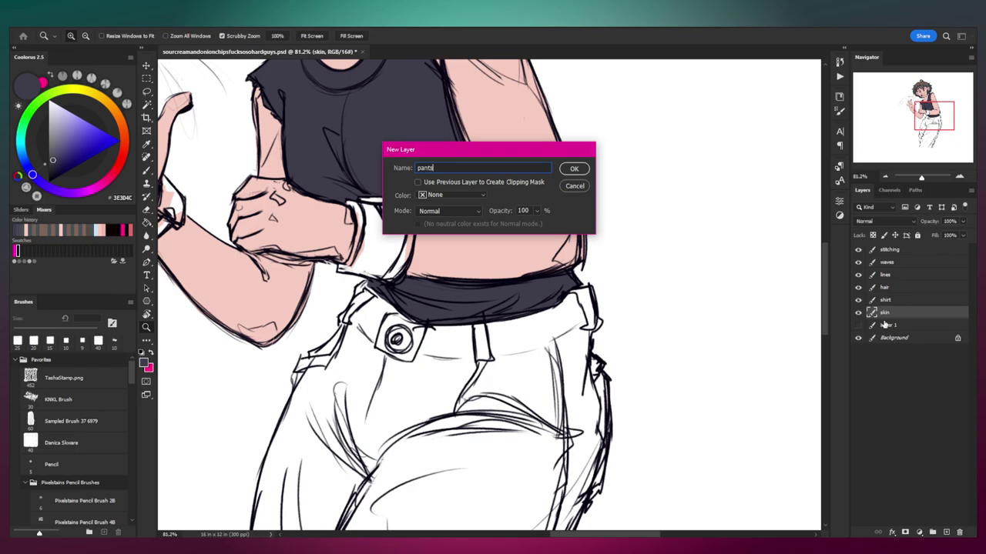
{"action": "key", "text": "Return"}
Step: Paint the trousers' border in #2B2D35 at 35 px along the waistband and down the leg opposite the waving hand
{"action": "left_click", "coordinate": [51, 167]}
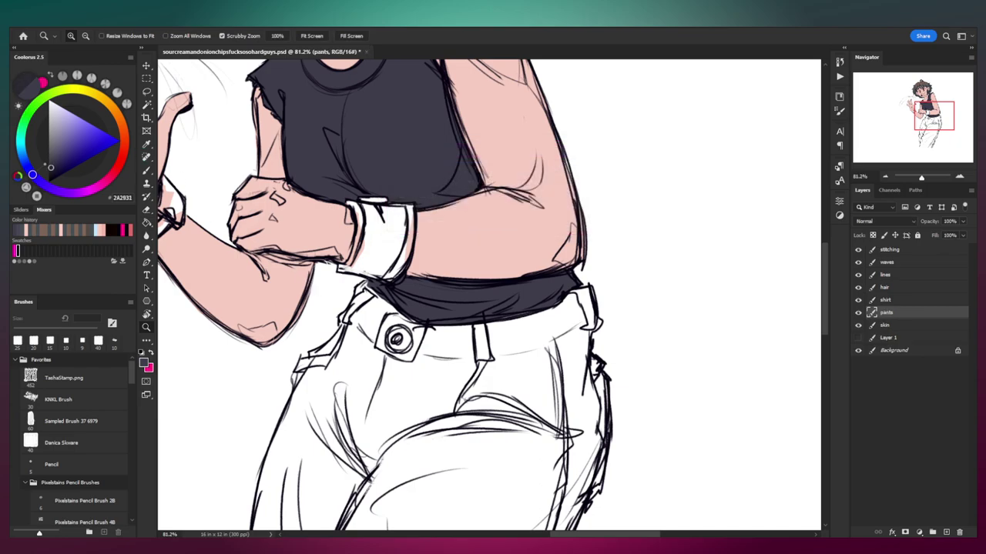
{"action": "left_click", "coordinate": [25, 163]}
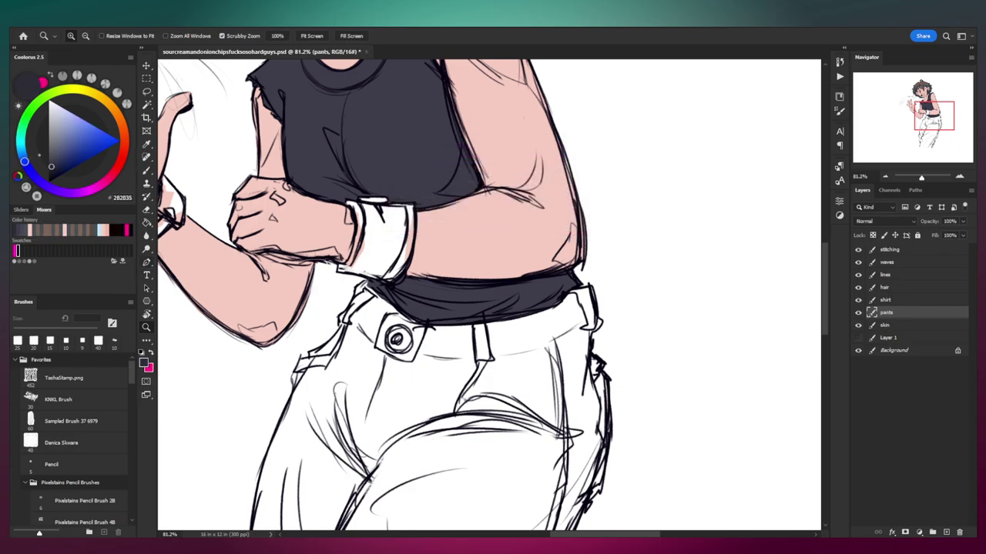
{"action": "mouse_move", "coordinate": [379, 326]}
{"action": "left_mouse_down"}
{"action": "mouse_move", "coordinate": [340, 343]}
{"action": "mouse_move", "coordinate": [348, 271]}
{"action": "mouse_move", "coordinate": [381, 267]}
{"action": "mouse_move", "coordinate": [354, 267]}
{"action": "mouse_move", "coordinate": [358, 251]}
{"action": "mouse_move", "coordinate": [376, 270]}
{"action": "mouse_move", "coordinate": [427, 283]}
{"action": "mouse_move", "coordinate": [509, 255]}
{"action": "mouse_move", "coordinate": [528, 290]}
{"action": "mouse_move", "coordinate": [512, 299]}
{"action": "mouse_move", "coordinate": [526, 327]}
{"action": "mouse_move", "coordinate": [520, 379]}
{"action": "left_mouse_up"}
{"action": "scroll", "coordinate": [380, 265], "scroll_direction": "up", "scroll_amount": 2}
{"action": "key", "text": "b"}
{"action": "key", "text": "bracketright"}
{"action": "scroll", "coordinate": [521, 379], "scroll_direction": "down", "scroll_amount": 4}
{"action": "mouse_move", "coordinate": [514, 258]}
{"action": "left_mouse_down"}
{"action": "mouse_move", "coordinate": [517, 287]}
{"action": "mouse_move", "coordinate": [420, 507]}
{"action": "mouse_move", "coordinate": [461, 410]}
{"action": "left_mouse_up"}
Step: Erase the spill outside that leg's outline at 40 px and touch up its border down to the hem
{"action": "key", "text": "e"}
{"action": "key", "text": "bracketright"}
{"action": "mouse_move", "coordinate": [437, 470]}
{"action": "left_mouse_down"}
{"action": "mouse_move", "coordinate": [435, 483]}
{"action": "mouse_move", "coordinate": [533, 228]}
{"action": "mouse_move", "coordinate": [540, 136]}
{"action": "left_mouse_up"}
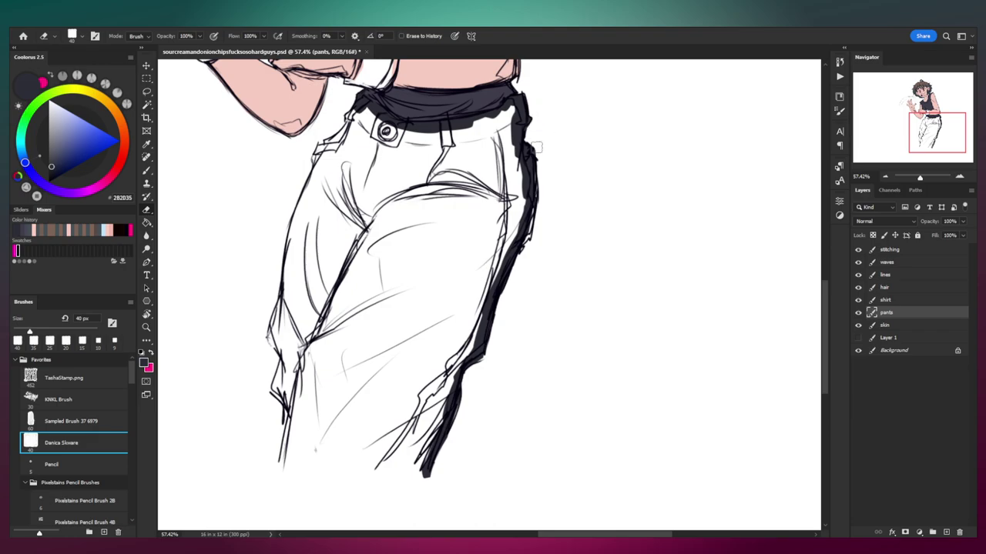
{"action": "key", "text": "b"}
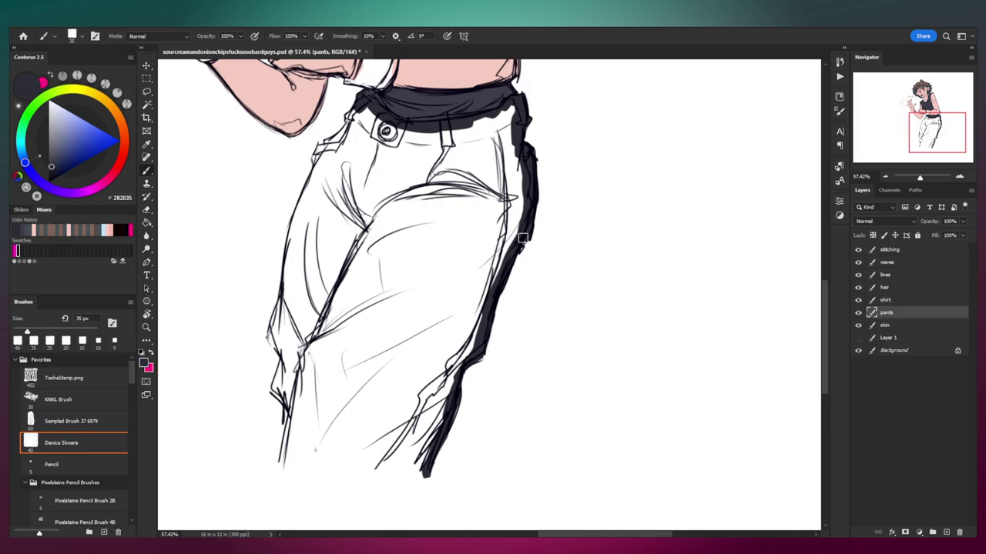
{"action": "key", "text": "e"}
{"action": "key", "text": "b"}
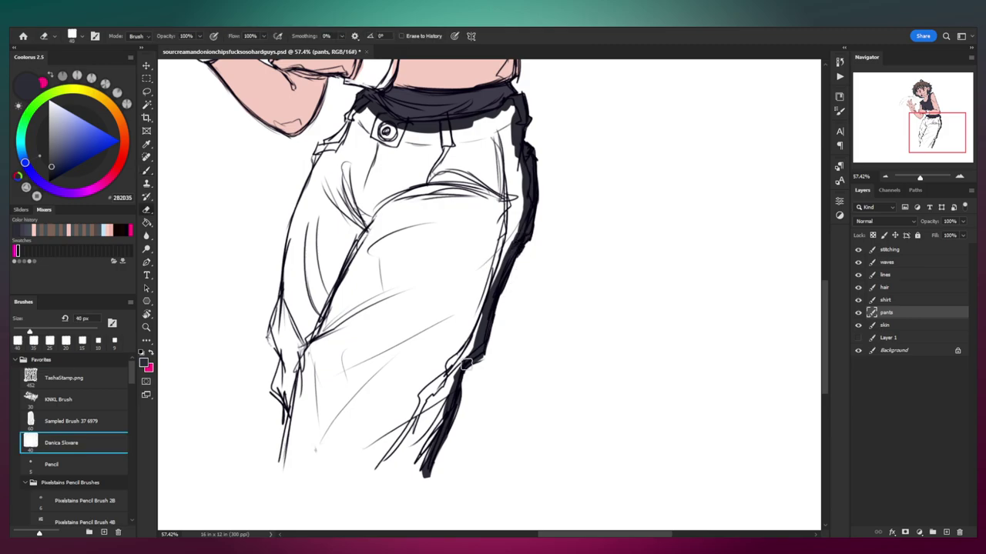
{"action": "left_click_drag", "start_coordinate": [452, 414], "coordinate": [443, 428]}
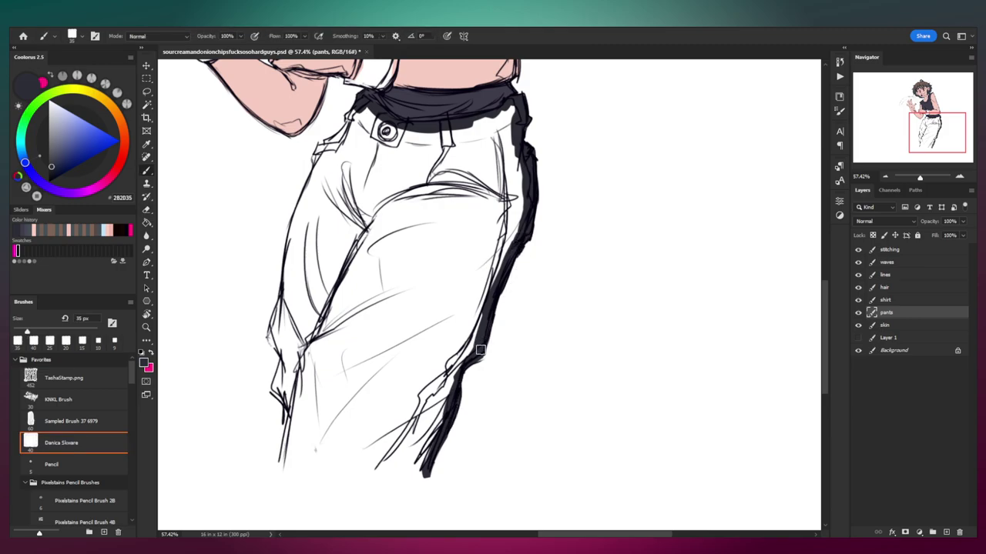
Step: Paint the border along the leg on the waving-hand side up to the waist, trim its spill, and colour in the waistband
{"action": "mouse_move", "coordinate": [288, 361]}
{"action": "left_mouse_down"}
{"action": "mouse_move", "coordinate": [294, 415]}
{"action": "mouse_move", "coordinate": [290, 460]}
{"action": "left_mouse_up"}
{"action": "mouse_move", "coordinate": [283, 331]}
{"action": "left_mouse_down"}
{"action": "mouse_move", "coordinate": [286, 356]}
{"action": "mouse_move", "coordinate": [275, 322]}
{"action": "mouse_move", "coordinate": [299, 220]}
{"action": "mouse_move", "coordinate": [322, 150]}
{"action": "mouse_move", "coordinate": [351, 120]}
{"action": "left_mouse_up"}
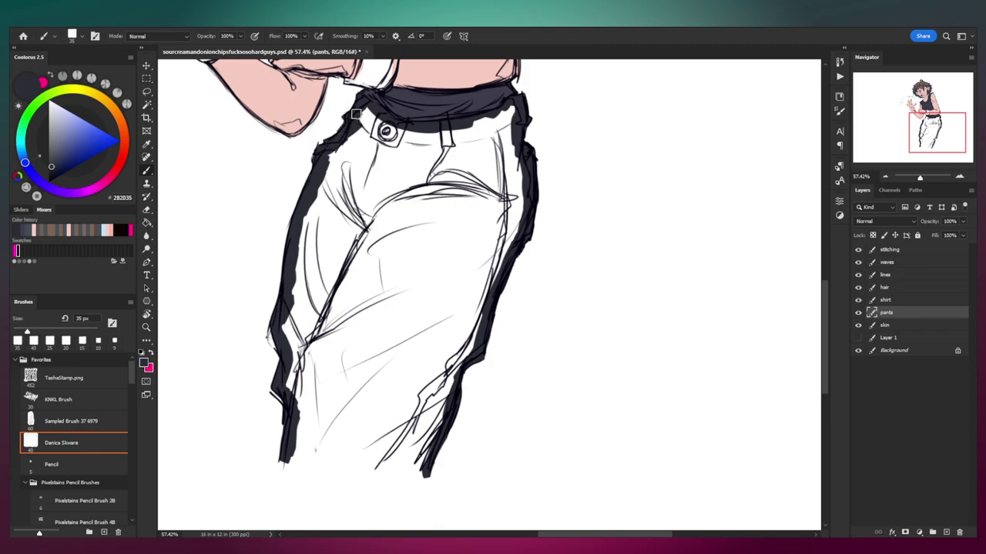
{"action": "key", "text": "e"}
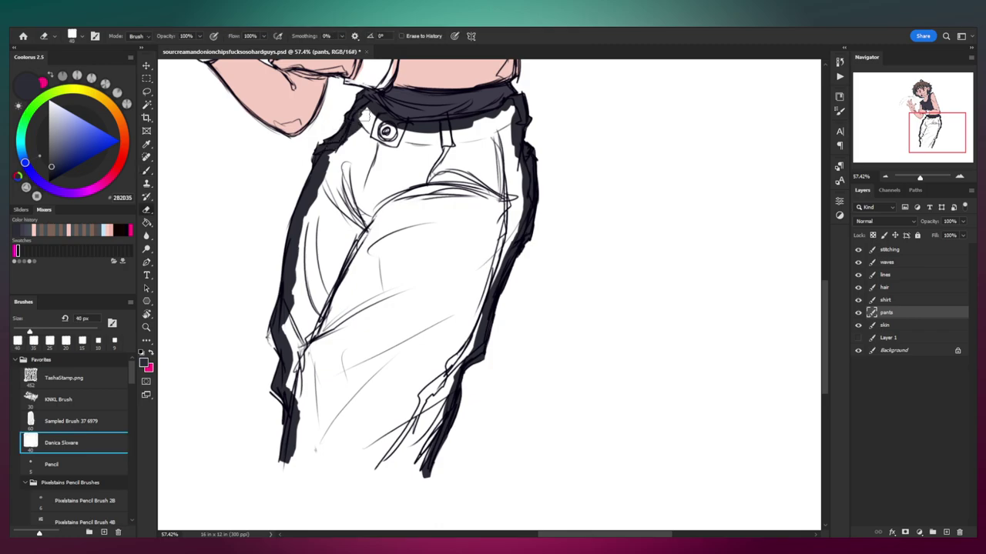
{"action": "left_click_drag", "start_coordinate": [363, 116], "coordinate": [333, 169]}
{"action": "key", "text": "b"}
{"action": "mouse_move", "coordinate": [322, 182]}
{"action": "left_mouse_down"}
{"action": "mouse_move", "coordinate": [401, 195]}
{"action": "mouse_move", "coordinate": [479, 166]}
{"action": "mouse_move", "coordinate": [461, 181]}
{"action": "left_mouse_up"}
Step: Close the trousers' border with a jagged edge across the hem and fill the enclosed area with #2B2D35
{"action": "key", "text": "z"}
{"action": "left_click_drag", "start_coordinate": [447, 191], "coordinate": [435, 193]}
{"action": "left_click_drag", "start_coordinate": [435, 193], "coordinate": [470, 170]}
{"action": "key", "text": "b"}
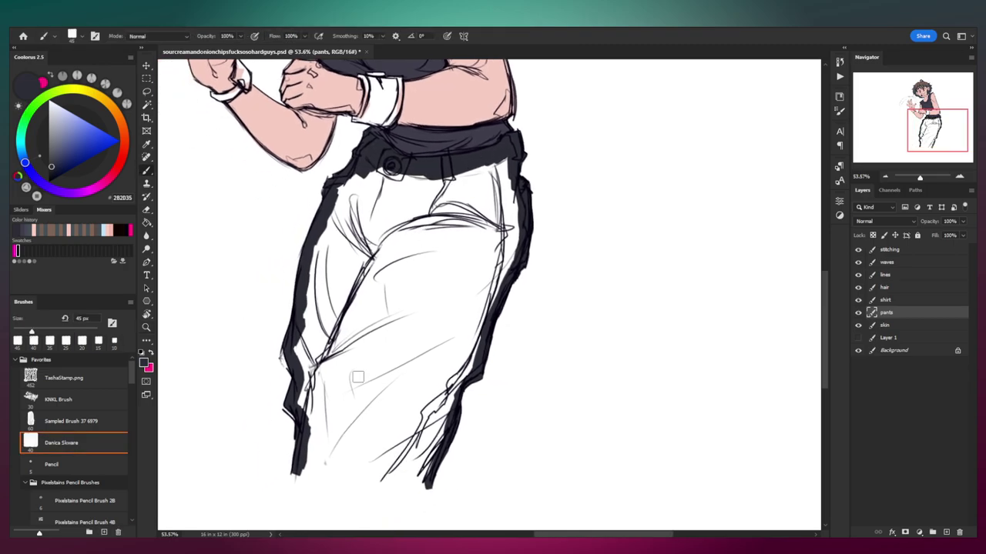
{"action": "mouse_move", "coordinate": [317, 430]}
{"action": "left_mouse_down"}
{"action": "mouse_move", "coordinate": [349, 481]}
{"action": "mouse_move", "coordinate": [369, 498]}
{"action": "mouse_move", "coordinate": [418, 453]}
{"action": "mouse_move", "coordinate": [419, 487]}
{"action": "left_mouse_up"}
{"action": "key", "text": "g"}
{"action": "left_click", "coordinate": [408, 353]}
Step: Paint over the thin unfilled gaps along the trousers' border and above the hem at 60 px
{"action": "key", "text": "b"}
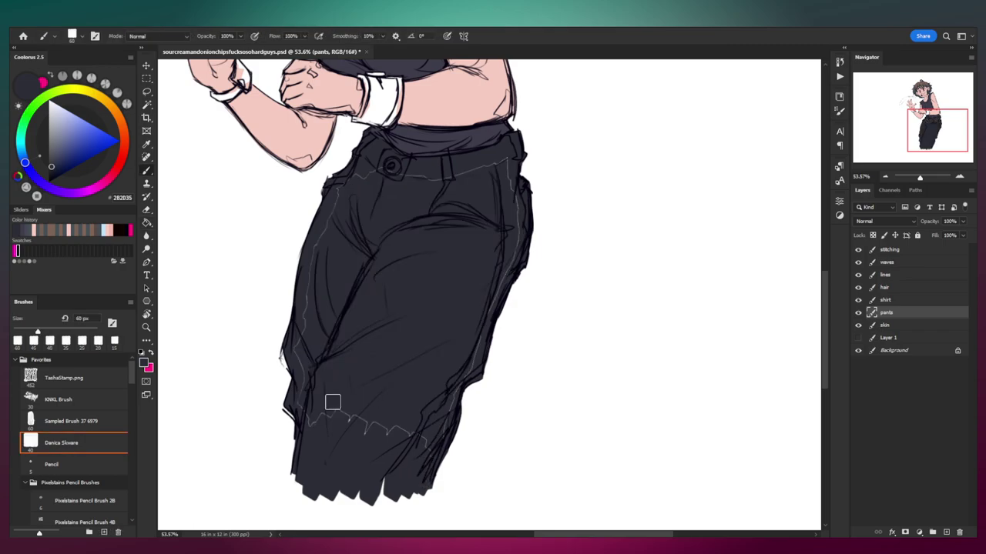
{"action": "mouse_move", "coordinate": [418, 425]}
{"action": "left_mouse_down"}
{"action": "mouse_move", "coordinate": [429, 457]}
{"action": "mouse_move", "coordinate": [439, 438]}
{"action": "mouse_move", "coordinate": [410, 451]}
{"action": "mouse_move", "coordinate": [468, 357]}
{"action": "mouse_move", "coordinate": [508, 254]}
{"action": "mouse_move", "coordinate": [502, 164]}
{"action": "mouse_move", "coordinate": [367, 177]}
{"action": "mouse_move", "coordinate": [331, 208]}
{"action": "mouse_move", "coordinate": [301, 337]}
{"action": "mouse_move", "coordinate": [315, 455]}
{"action": "left_mouse_up"}
{"action": "mouse_move", "coordinate": [382, 396]}
{"action": "left_mouse_down"}
{"action": "mouse_move", "coordinate": [373, 396]}
{"action": "mouse_move", "coordinate": [366, 419]}
{"action": "left_mouse_up"}
{"action": "left_click_drag", "start_coordinate": [395, 302], "coordinate": [331, 302]}
{"action": "left_click_drag", "start_coordinate": [405, 324], "coordinate": [435, 348]}
{"action": "left_click_drag", "start_coordinate": [397, 291], "coordinate": [467, 294]}
{"action": "left_click_drag", "start_coordinate": [460, 294], "coordinate": [480, 303]}
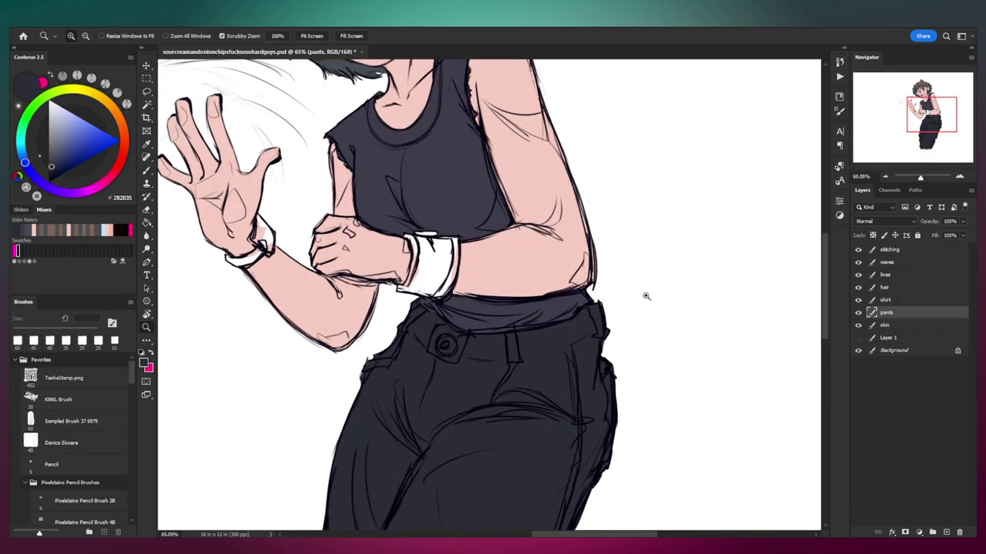
Step: Add a layer named features directly above the shirt layer
{"action": "left_click", "coordinate": [895, 303]}
{"action": "key", "text": "ctrl+shift+n"}
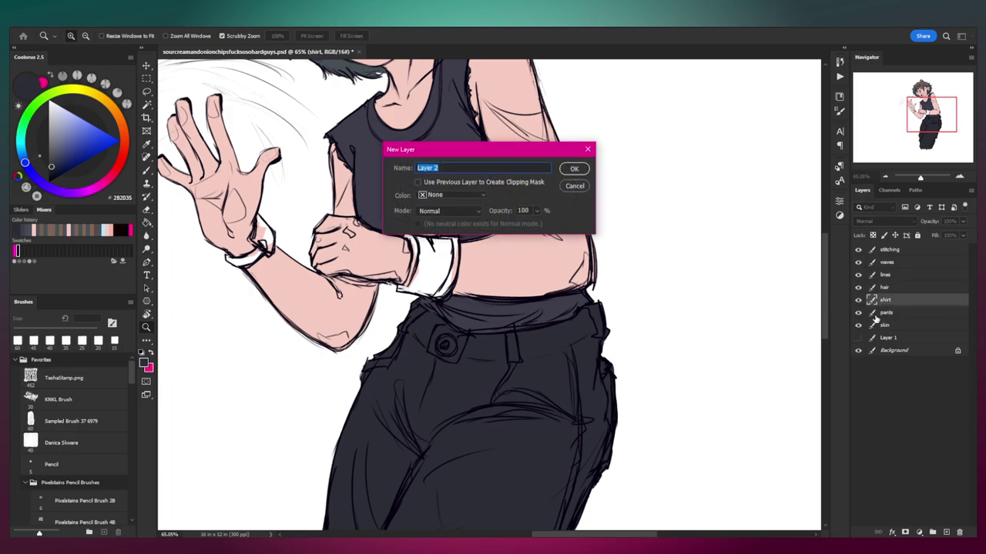
{"action": "type", "text": "features"}
{"action": "key", "text": "Return"}
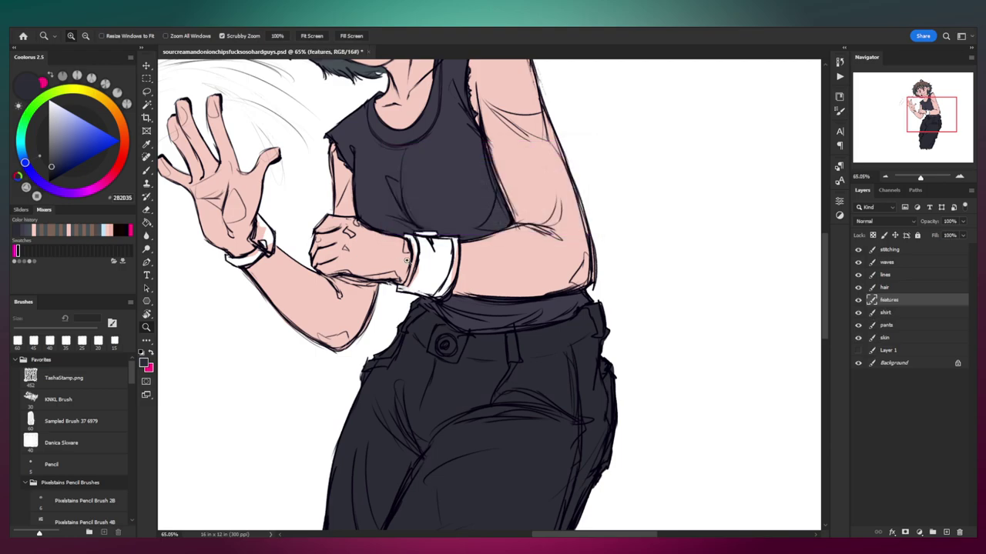
{"action": "scroll", "coordinate": [437, 293], "scroll_direction": "down", "scroll_amount": 3}
{"action": "scroll", "coordinate": [437, 336], "scroll_direction": "up", "scroll_amount": 2}
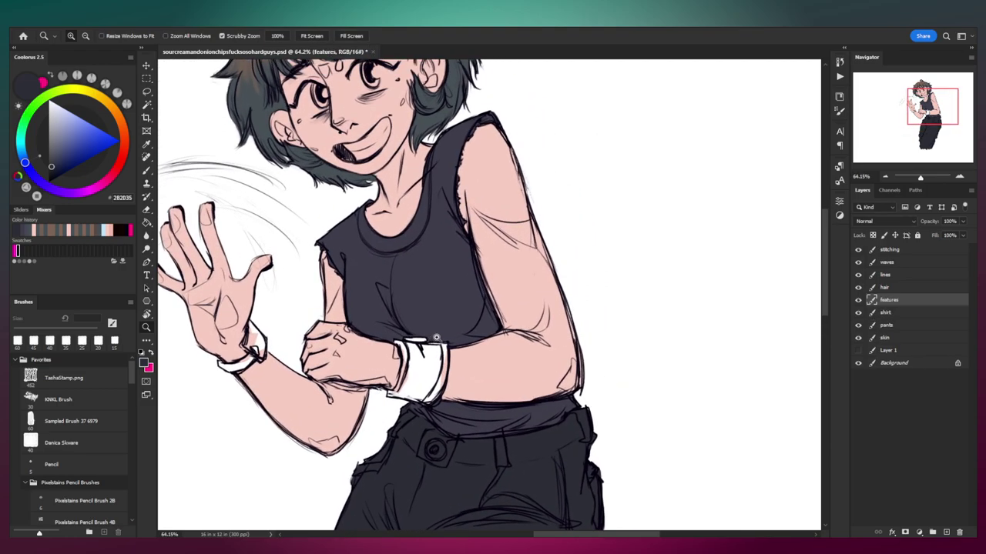
Step: Add a layer named cuffs between the features and shirt layers
{"action": "left_click", "coordinate": [887, 313]}
{"action": "key", "text": "ctrl+shift+n"}
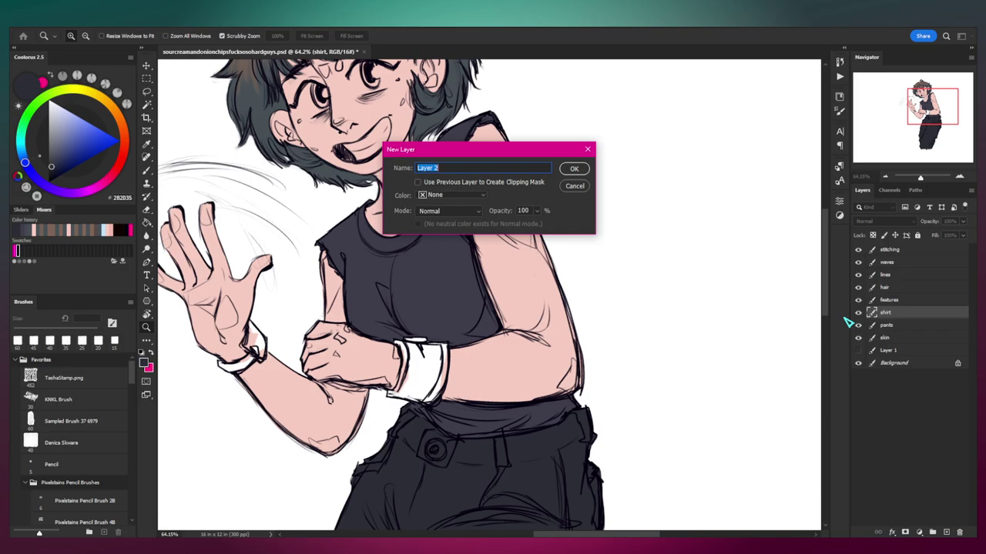
{"action": "type", "text": "cuffs"}
{"action": "key", "text": "Return"}
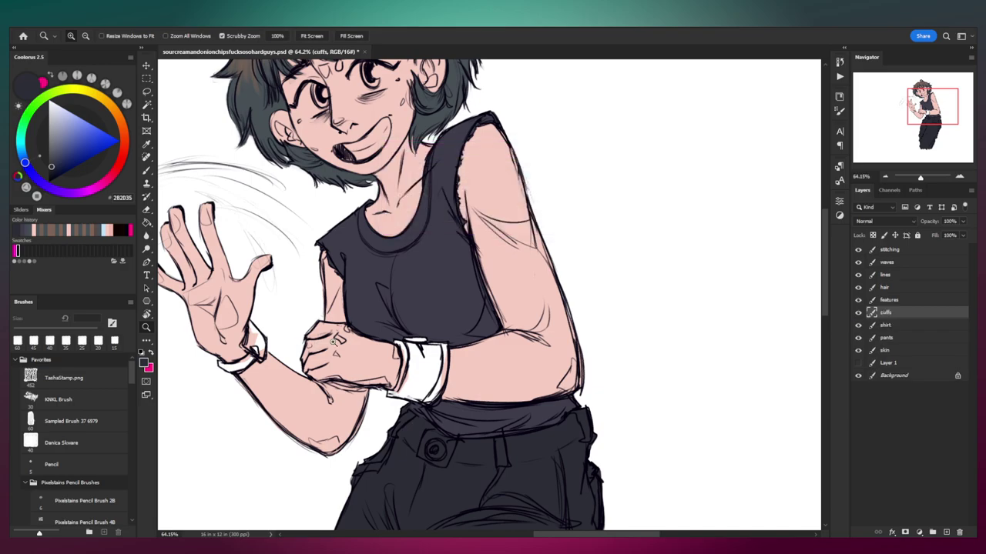
Step: Paint the wide cuff on the folded arm's wrist in muted blue #606F9E with the brush reduced to 25 px
{"action": "scroll", "coordinate": [420, 352], "scroll_direction": "up", "scroll_amount": 1}
{"action": "scroll", "coordinate": [420, 352], "scroll_direction": "up", "scroll_amount": 1}
{"action": "key", "text": "b"}
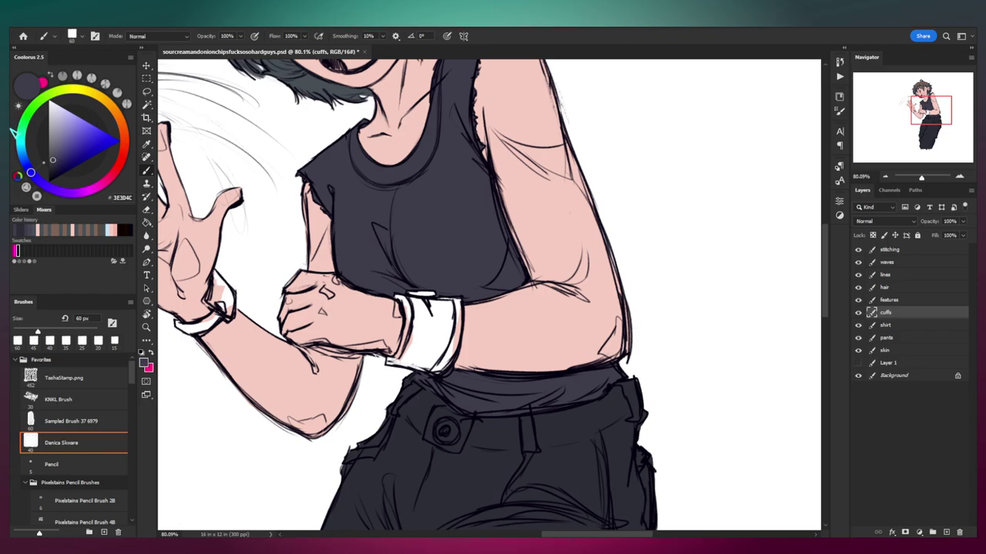
{"action": "left_click", "coordinate": [25, 161]}
{"action": "left_click_drag", "start_coordinate": [66, 141], "coordinate": [68, 143]}
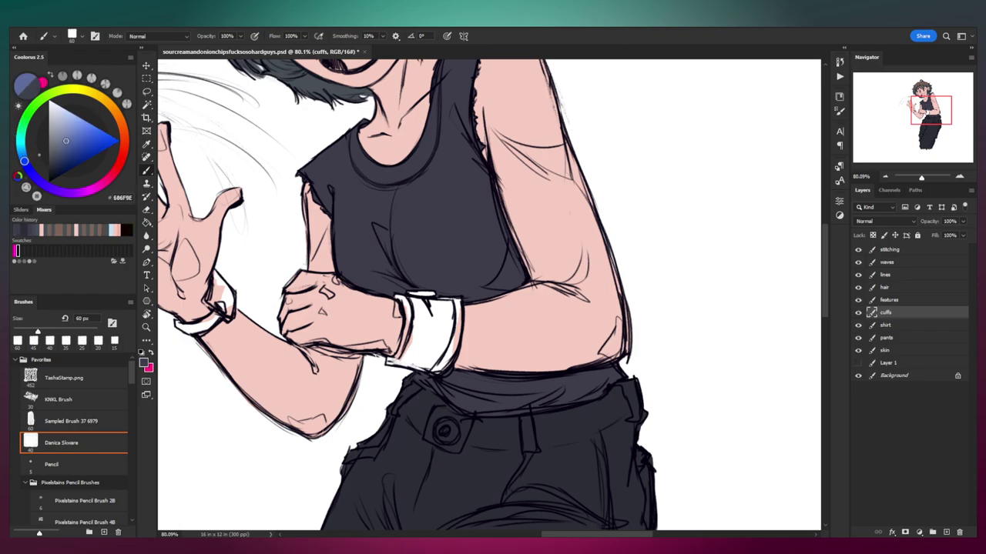
{"action": "left_click_drag", "start_coordinate": [507, 356], "coordinate": [546, 356]}
{"action": "key", "text": "bracketleft"}
{"action": "key", "text": "bracketleft"}
{"action": "key", "text": "bracketleft"}
{"action": "key", "text": "bracketleft"}
{"action": "key", "text": "bracketleft"}
{"action": "mouse_move", "coordinate": [345, 269]}
{"action": "left_mouse_down"}
{"action": "mouse_move", "coordinate": [432, 271]}
{"action": "mouse_move", "coordinate": [414, 374]}
{"action": "mouse_move", "coordinate": [329, 364]}
{"action": "mouse_move", "coordinate": [356, 347]}
{"action": "mouse_move", "coordinate": [359, 282]}
{"action": "mouse_move", "coordinate": [358, 305]}
{"action": "mouse_move", "coordinate": [385, 278]}
{"action": "mouse_move", "coordinate": [424, 296]}
{"action": "mouse_move", "coordinate": [411, 323]}
{"action": "mouse_move", "coordinate": [417, 307]}
{"action": "mouse_move", "coordinate": [412, 317]}
{"action": "mouse_move", "coordinate": [399, 306]}
{"action": "mouse_move", "coordinate": [355, 357]}
{"action": "left_mouse_up"}
{"action": "left_click_drag", "start_coordinate": [405, 301], "coordinate": [331, 309]}
{"action": "left_click_drag", "start_coordinate": [408, 345], "coordinate": [465, 333]}
Step: Erase the blue spill around the wide cuff's edges with a 30 px eraser
{"action": "key", "text": "e"}
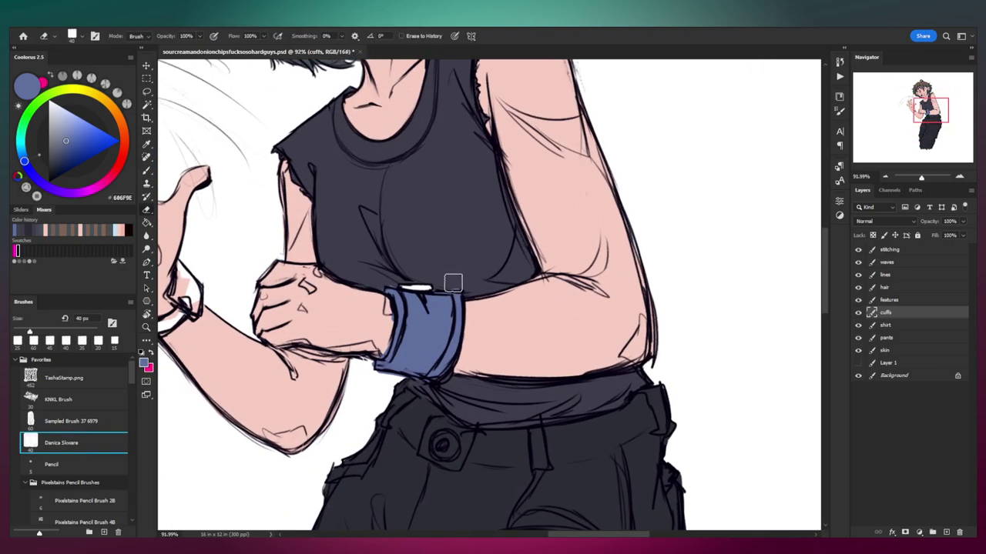
{"action": "key", "text": "bracketleft"}
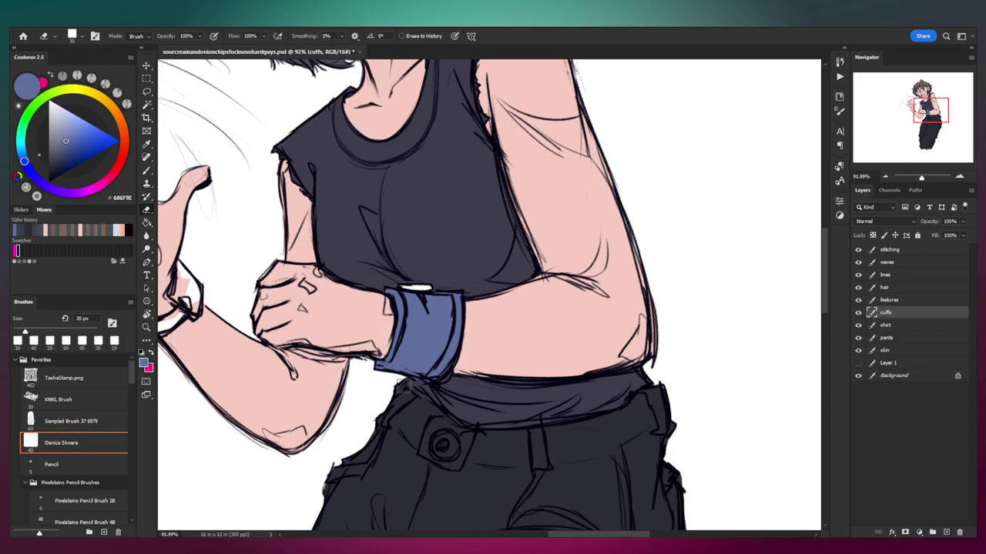
{"action": "key", "text": "z"}
{"action": "mouse_move", "coordinate": [679, 167]}
{"action": "left_mouse_down"}
{"action": "mouse_move", "coordinate": [617, 167]}
{"action": "mouse_move", "coordinate": [630, 168]}
{"action": "left_mouse_up"}
Step: Paint the narrow band on the waving wrist in dark reddish brown #352B2E at up to 20 px and trim its edges at 30 px
{"action": "key", "text": "b"}
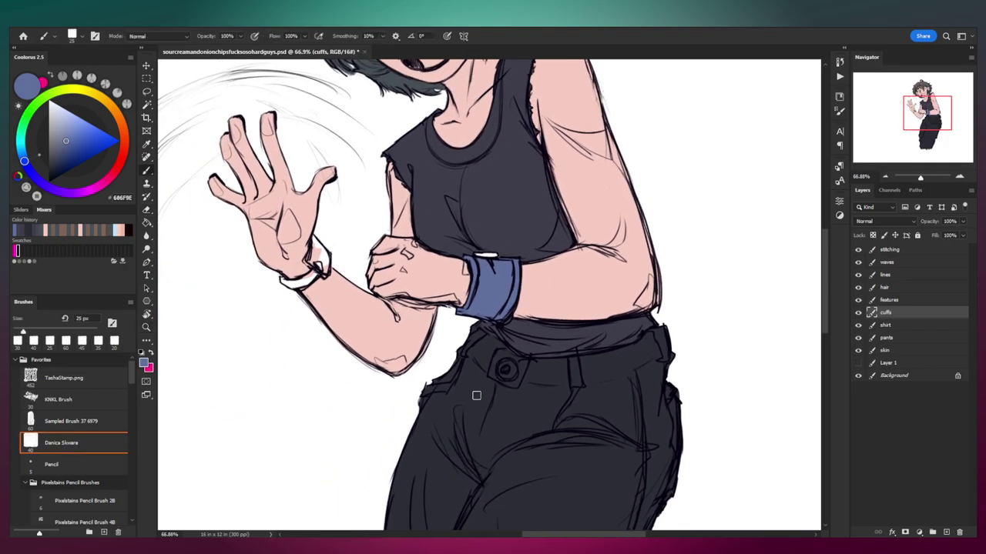
{"action": "left_click", "coordinate": [476, 388], "text": "alt"}
{"action": "scroll", "coordinate": [327, 262], "scroll_direction": "up", "scroll_amount": 3}
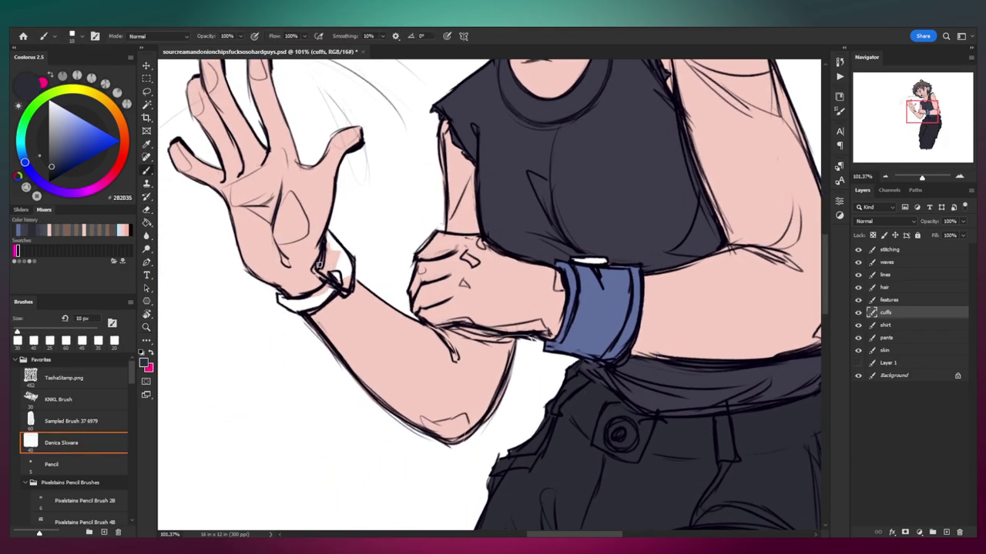
{"action": "left_click", "coordinate": [115, 170]}
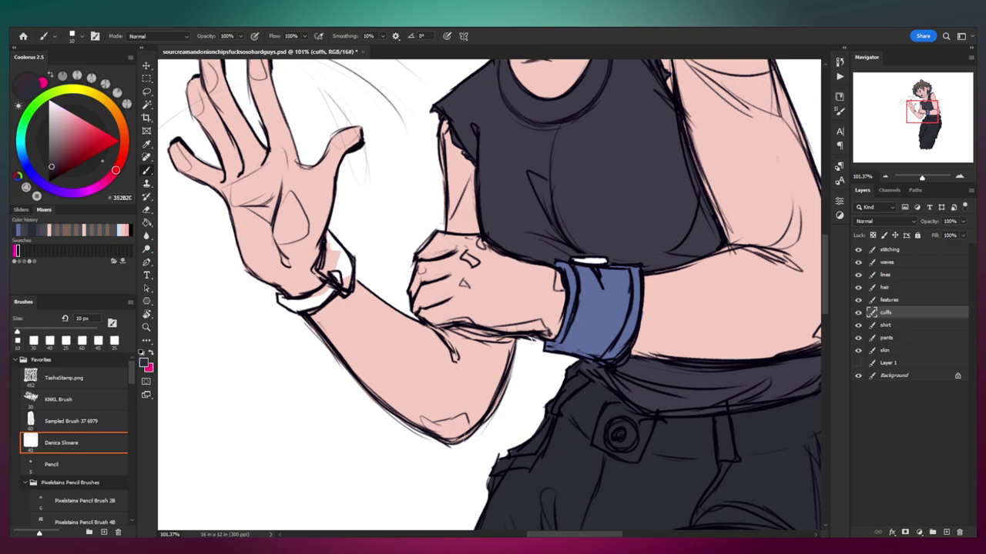
{"action": "key", "text": "bracketright"}
{"action": "mouse_move", "coordinate": [322, 276]}
{"action": "left_mouse_down"}
{"action": "mouse_move", "coordinate": [332, 239]}
{"action": "mouse_move", "coordinate": [326, 251]}
{"action": "mouse_move", "coordinate": [332, 243]}
{"action": "mouse_move", "coordinate": [348, 262]}
{"action": "mouse_move", "coordinate": [344, 284]}
{"action": "mouse_move", "coordinate": [347, 268]}
{"action": "mouse_move", "coordinate": [315, 300]}
{"action": "mouse_move", "coordinate": [278, 300]}
{"action": "mouse_move", "coordinate": [304, 309]}
{"action": "mouse_move", "coordinate": [325, 289]}
{"action": "left_mouse_up"}
{"action": "key", "text": "bracketright"}
{"action": "key", "text": "e"}
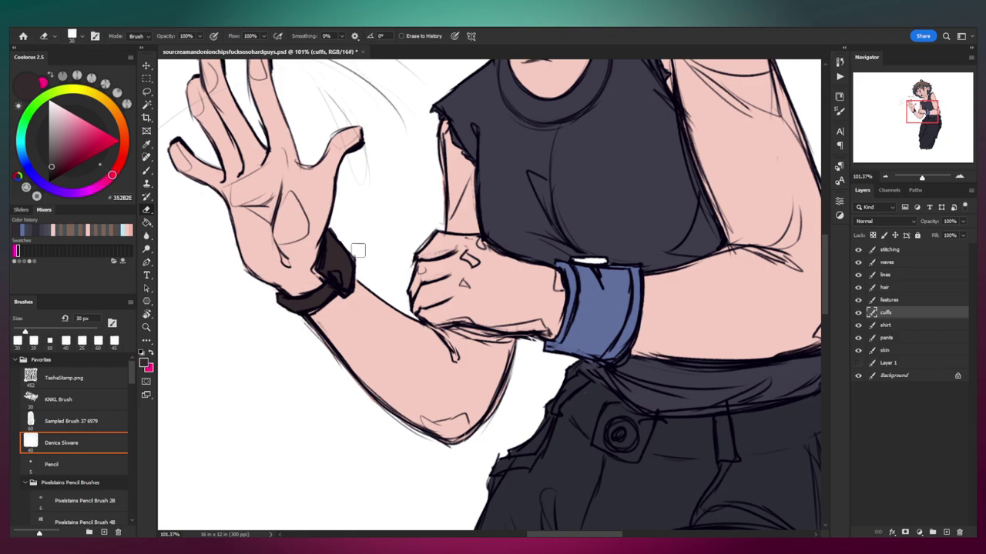
{"action": "key", "text": "z"}
{"action": "left_click_drag", "start_coordinate": [389, 222], "coordinate": [335, 247]}
{"action": "left_click_drag", "start_coordinate": [443, 219], "coordinate": [398, 251]}
{"action": "mouse_move", "coordinate": [352, 247]}
{"action": "left_mouse_down"}
{"action": "mouse_move", "coordinate": [393, 264]}
{"action": "mouse_move", "coordinate": [374, 303]}
{"action": "mouse_move", "coordinate": [421, 302]}
{"action": "left_mouse_up"}
{"action": "double_click", "coordinate": [376, 303]}
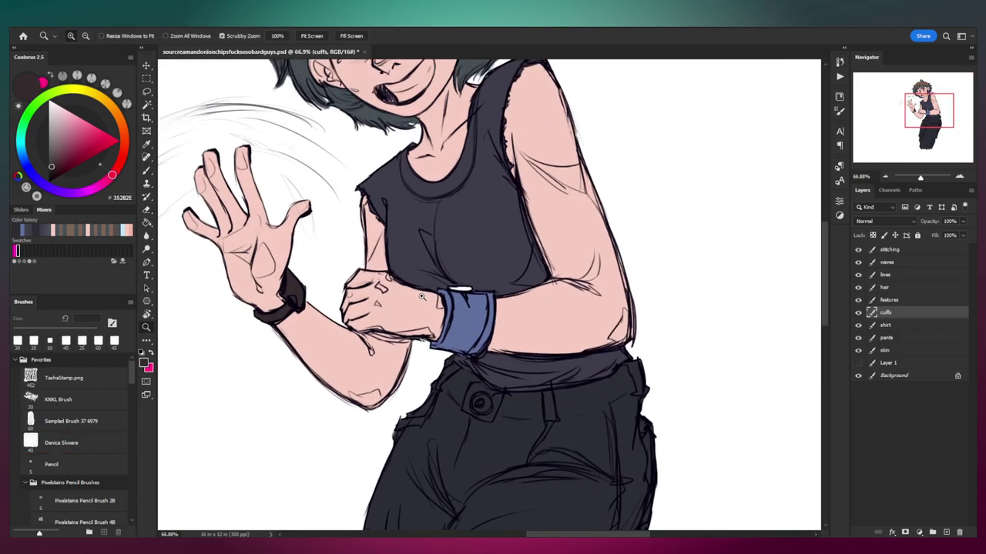
Step: Fill the white gap at the wide cuff's upper edge with the dark trouser colour on the features layer at 8 px
{"action": "left_click", "coordinate": [421, 302]}
{"action": "left_click", "coordinate": [909, 301]}
{"action": "key", "text": "e"}
{"action": "key", "text": "b"}
{"action": "left_click", "coordinate": [481, 453], "text": "alt"}
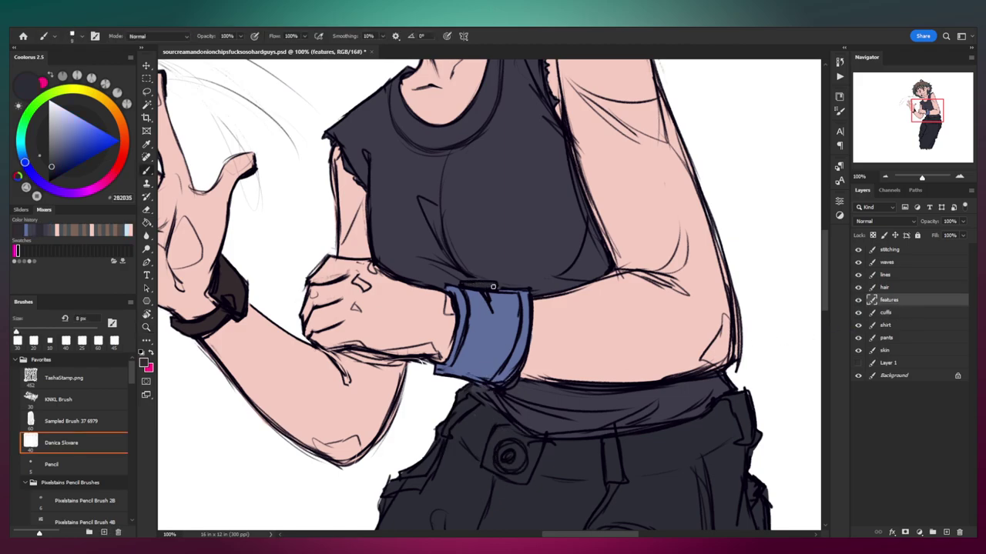
{"action": "left_click_drag", "start_coordinate": [528, 293], "coordinate": [477, 319]}
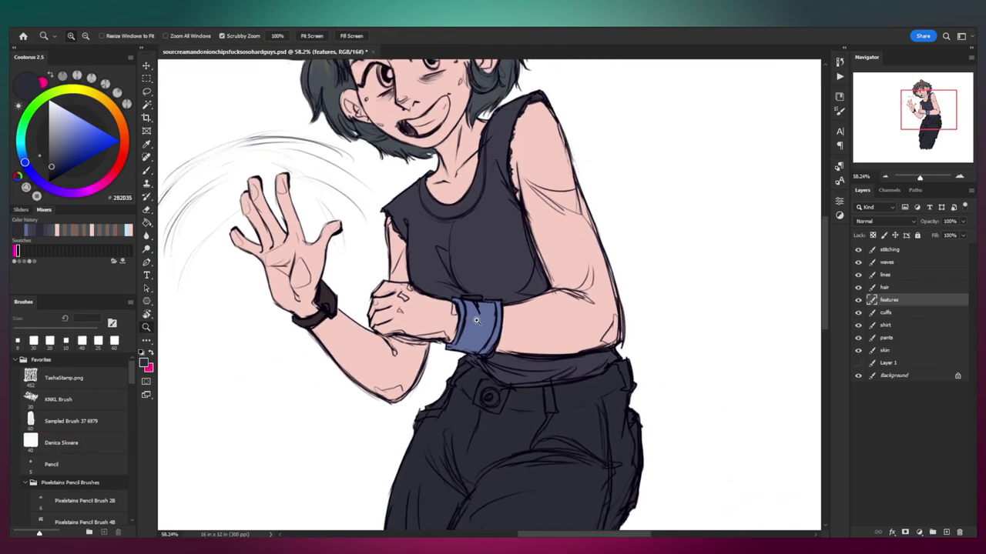
Step: Touch up the dark trouser fill along the waistband edge below the wide cuff on the pants layer
{"action": "left_click_drag", "start_coordinate": [473, 390], "coordinate": [499, 387]}
{"action": "left_click", "coordinate": [468, 379], "text": "alt"}
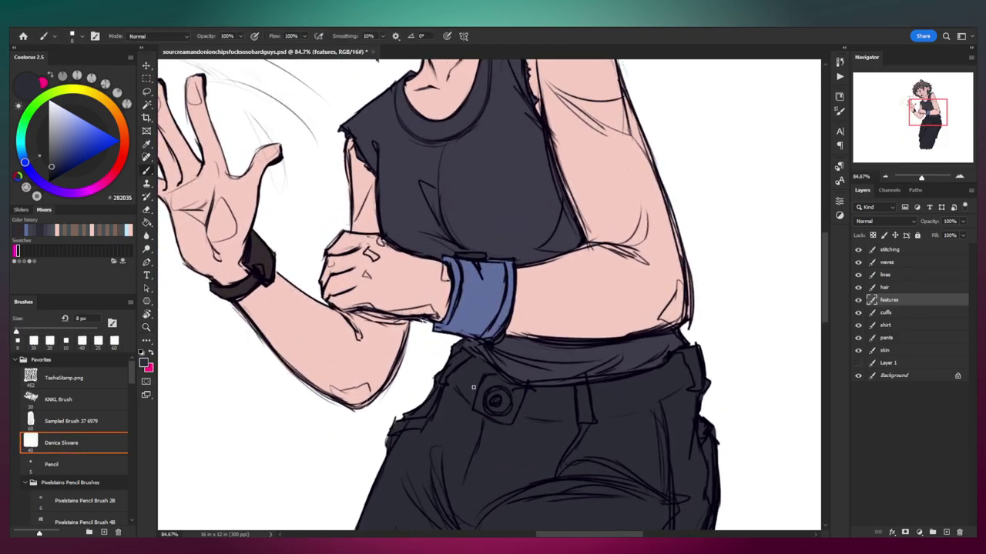
{"action": "left_click", "coordinate": [475, 403], "text": "ctrl"}
{"action": "key", "text": "e"}
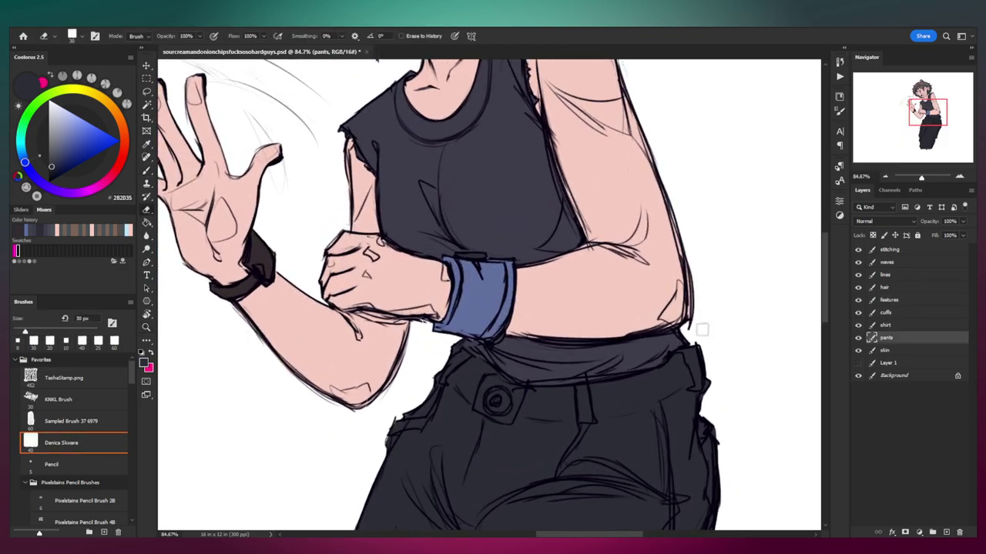
{"action": "left_click", "coordinate": [903, 302]}
{"action": "key", "text": "bracketright"}
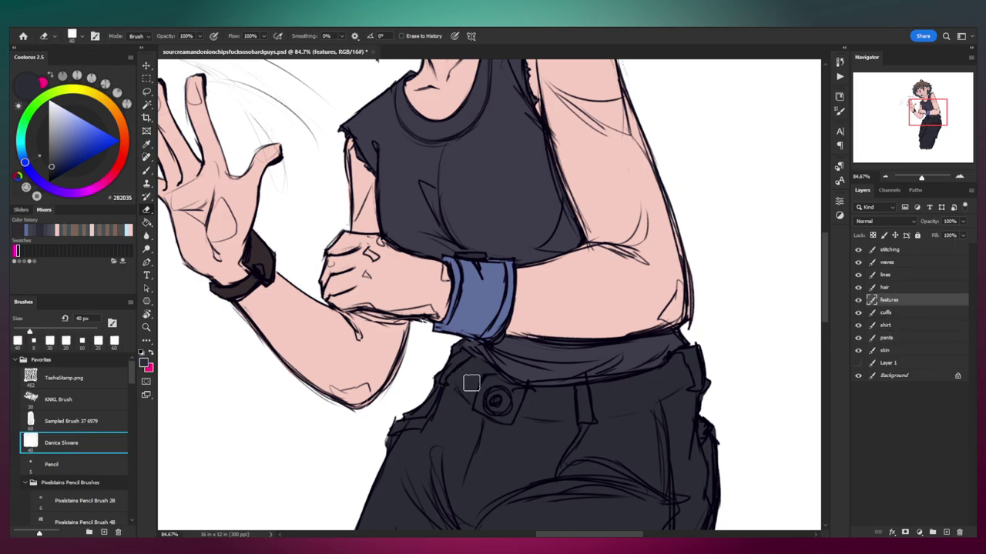
{"action": "left_click", "coordinate": [901, 326]}
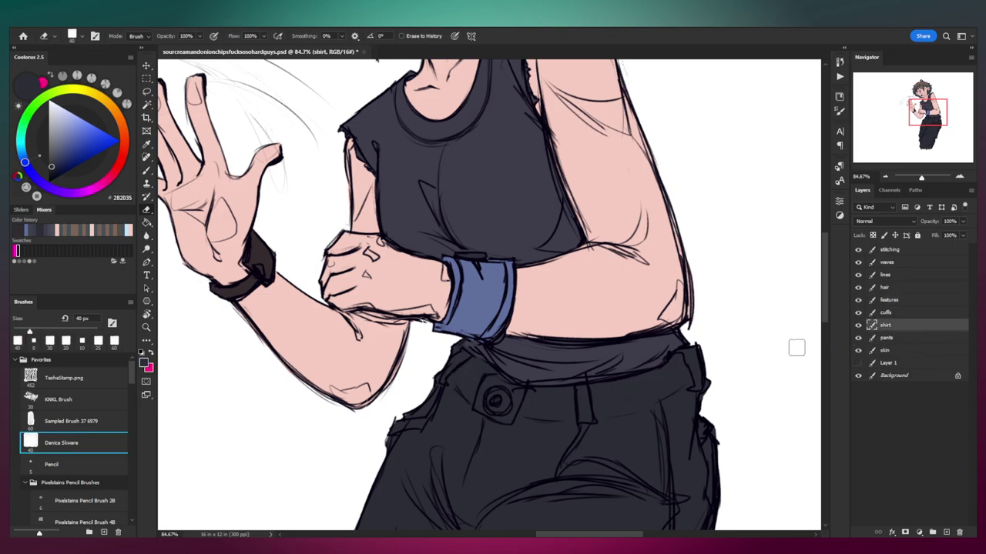
{"action": "left_click", "coordinate": [886, 338]}
{"action": "key", "text": "b"}
{"action": "mouse_move", "coordinate": [456, 377]}
{"action": "left_mouse_down"}
{"action": "mouse_move", "coordinate": [468, 345]}
{"action": "mouse_move", "coordinate": [465, 354]}
{"action": "left_mouse_up"}
Step: Paint the small face of the dark wristband in muted blue #68799D on the features layer at 9 px
{"action": "key", "text": "z"}
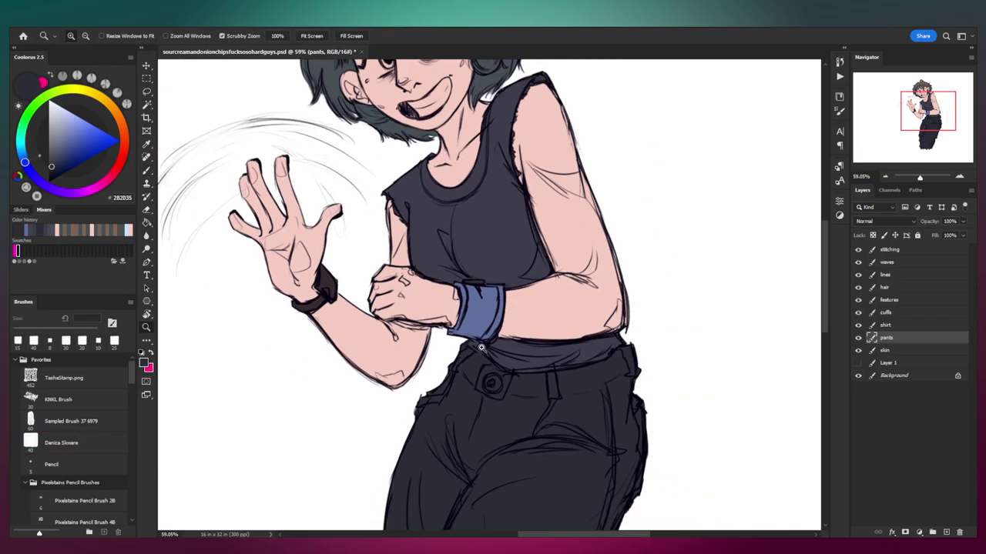
{"action": "left_click", "coordinate": [476, 357], "text": "alt"}
{"action": "left_click_drag", "start_coordinate": [480, 182], "coordinate": [492, 181]}
{"action": "left_click", "coordinate": [906, 301]}
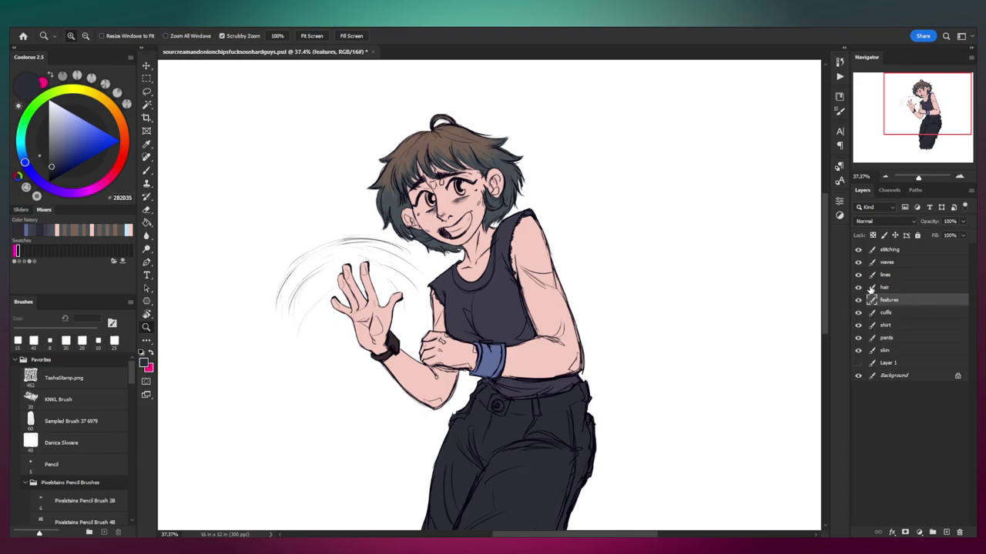
{"action": "left_click_drag", "start_coordinate": [470, 209], "coordinate": [505, 207]}
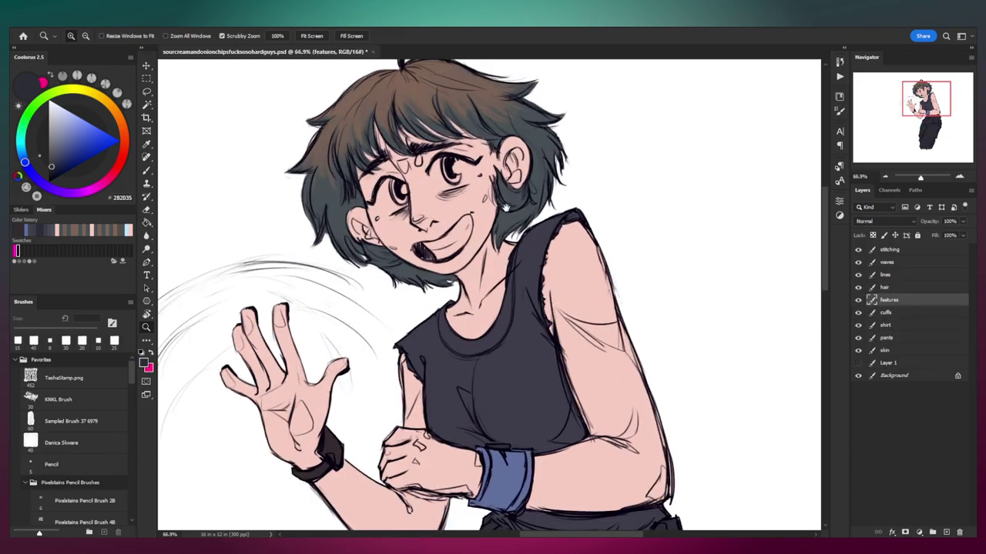
{"action": "left_click_drag", "start_coordinate": [284, 409], "coordinate": [298, 322]}
{"action": "left_click_drag", "start_coordinate": [315, 362], "coordinate": [331, 362]}
{"action": "key", "text": "b"}
{"action": "mouse_move", "coordinate": [52, 167]}
{"action": "left_mouse_down"}
{"action": "mouse_move", "coordinate": [63, 140]}
{"action": "mouse_move", "coordinate": [23, 159]}
{"action": "left_mouse_up"}
{"action": "key", "text": "z"}
{"action": "left_click_drag", "start_coordinate": [307, 359], "coordinate": [338, 358]}
{"action": "key", "text": "b"}
{"action": "key", "text": "["}
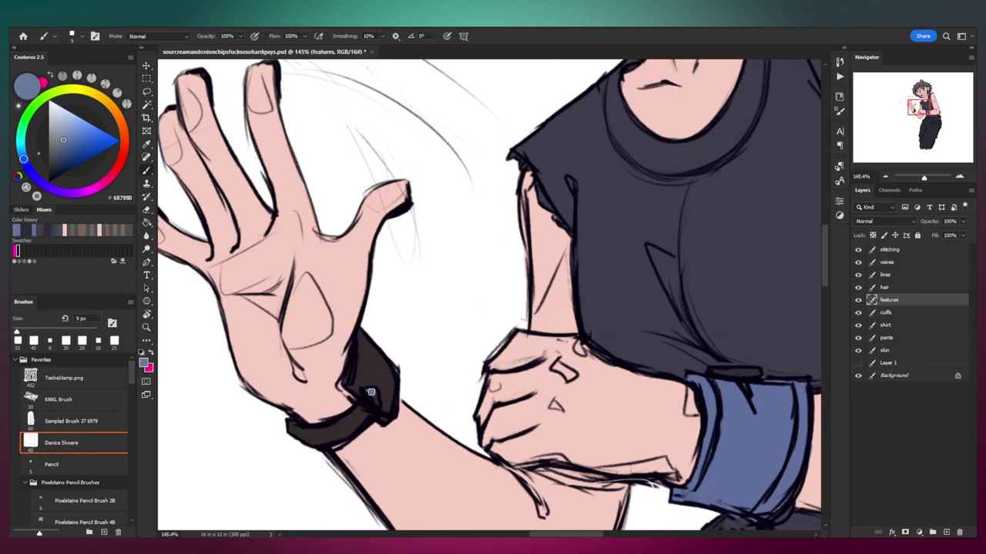
{"action": "left_click_drag", "start_coordinate": [377, 403], "coordinate": [374, 398]}
Step: Fill the round trouser button with the same muted blue using a 20 px brush
{"action": "key", "text": "z"}
{"action": "left_click_drag", "start_coordinate": [448, 361], "coordinate": [402, 360]}
{"action": "left_click_drag", "start_coordinate": [534, 464], "coordinate": [429, 367]}
{"action": "left_click_drag", "start_coordinate": [508, 390], "coordinate": [553, 385]}
{"action": "key", "text": "b"}
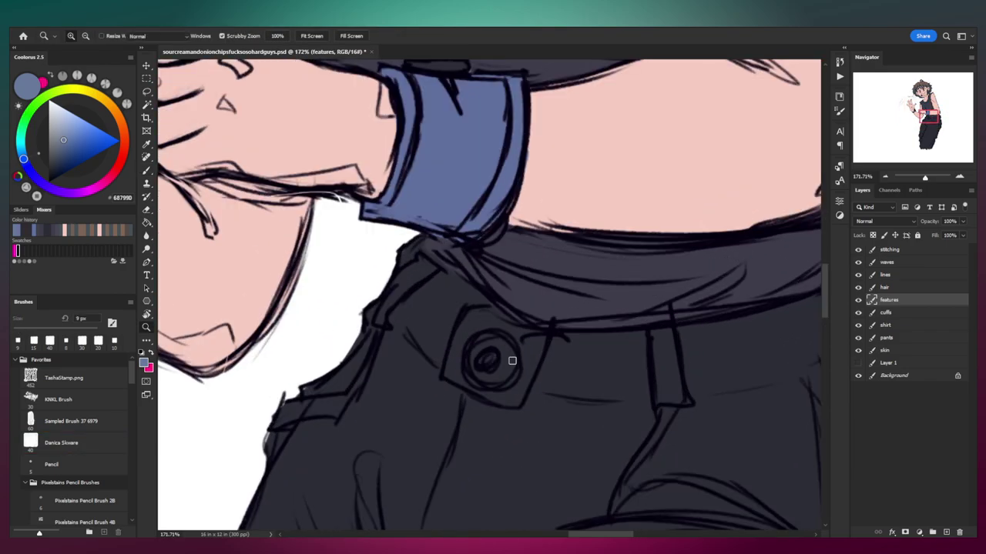
{"action": "key", "text": "]"}
{"action": "key", "text": "]"}
{"action": "key", "text": "bracketright"}
{"action": "left_click_drag", "start_coordinate": [487, 355], "coordinate": [493, 375]}
Step: Outline a small square earring on the nearer ear's lobe in near-black on the lines layer with the 5 px Pencil brush
{"action": "key", "text": "z"}
{"action": "left_click_drag", "start_coordinate": [517, 329], "coordinate": [419, 390]}
{"action": "left_click_drag", "start_coordinate": [419, 178], "coordinate": [519, 165]}
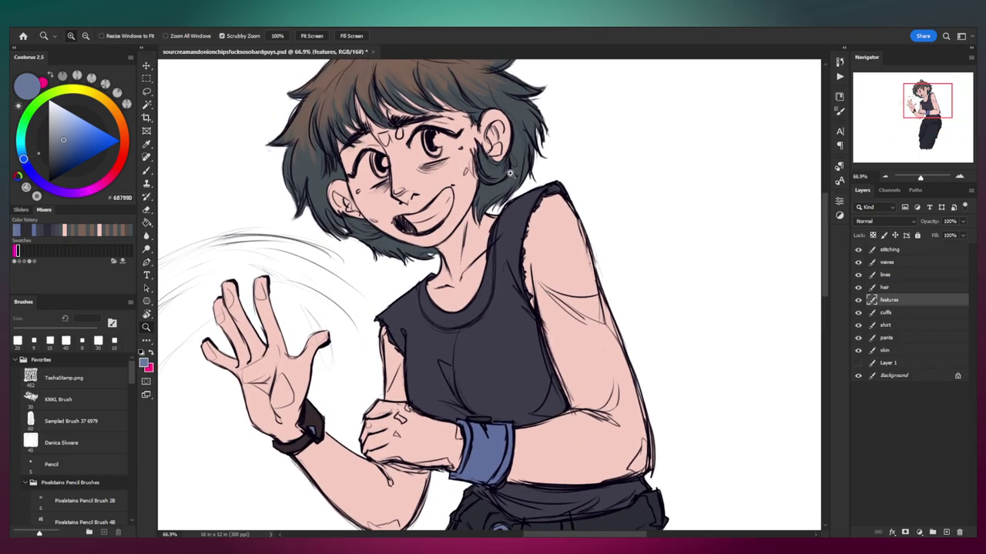
{"action": "scroll", "coordinate": [511, 174], "scroll_direction": "down", "scroll_amount": 2}
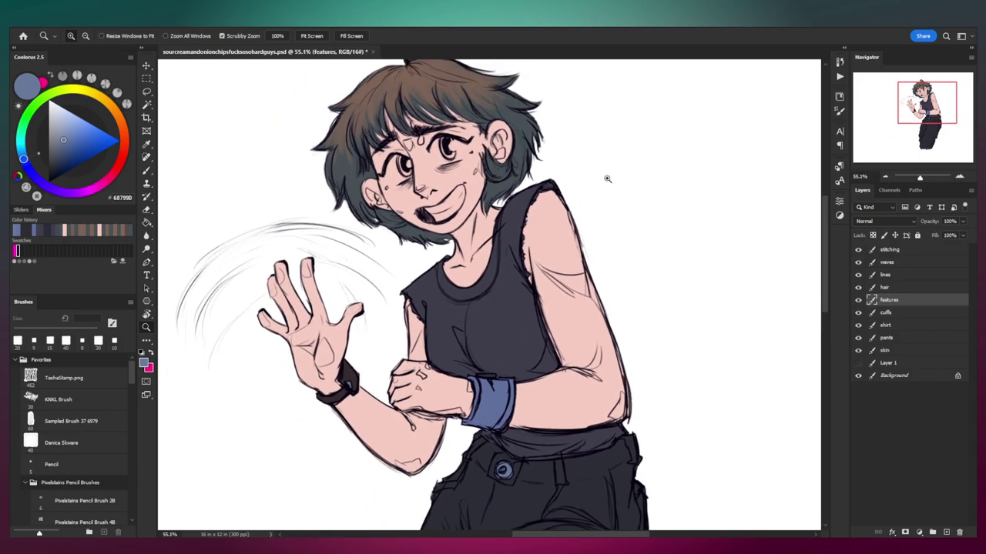
{"action": "left_click", "coordinate": [896, 275]}
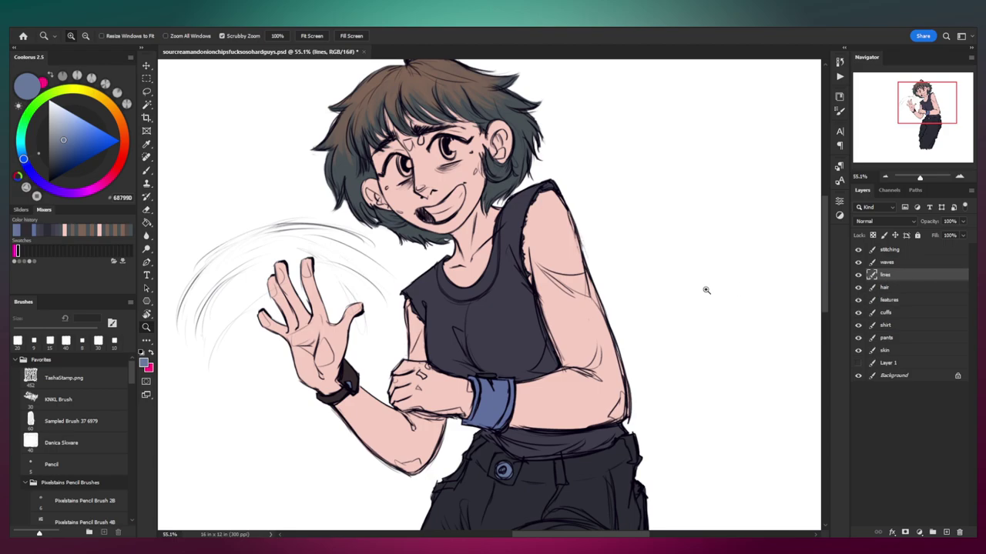
{"action": "key", "text": "b"}
{"action": "key", "text": "x"}
{"action": "left_click", "coordinate": [424, 216], "text": "alt"}
{"action": "left_click_drag", "start_coordinate": [531, 143], "coordinate": [558, 145]}
{"action": "mouse_move", "coordinate": [486, 207]}
{"action": "left_mouse_down"}
{"action": "mouse_move", "coordinate": [499, 208]}
{"action": "mouse_move", "coordinate": [490, 216]}
{"action": "left_mouse_up"}
{"action": "key", "text": "b"}
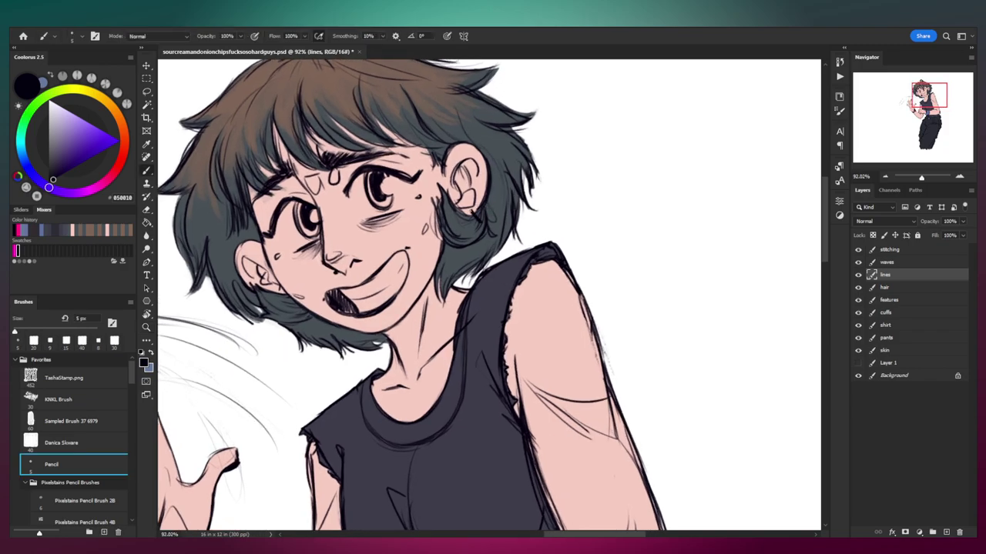
{"action": "key", "text": "e"}
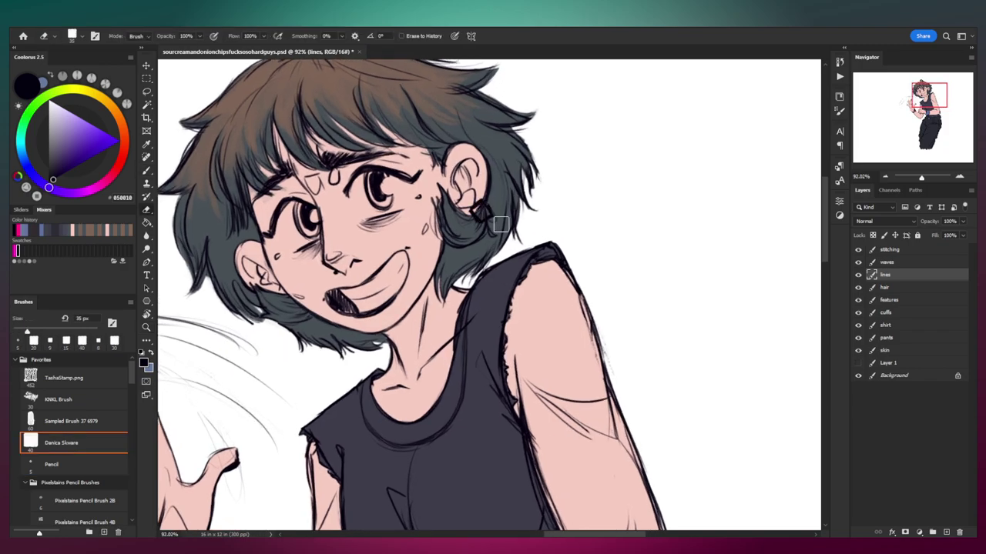
Step: Draw a second angular earring on the upper rim of the same ear and clean its outline with a 9 px eraser
{"action": "key", "text": "b"}
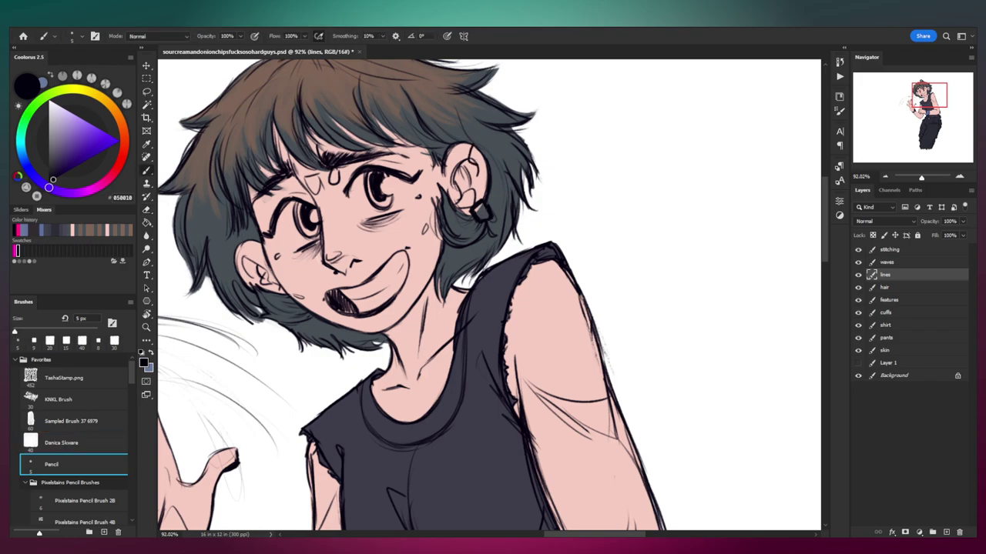
{"action": "key", "text": "e"}
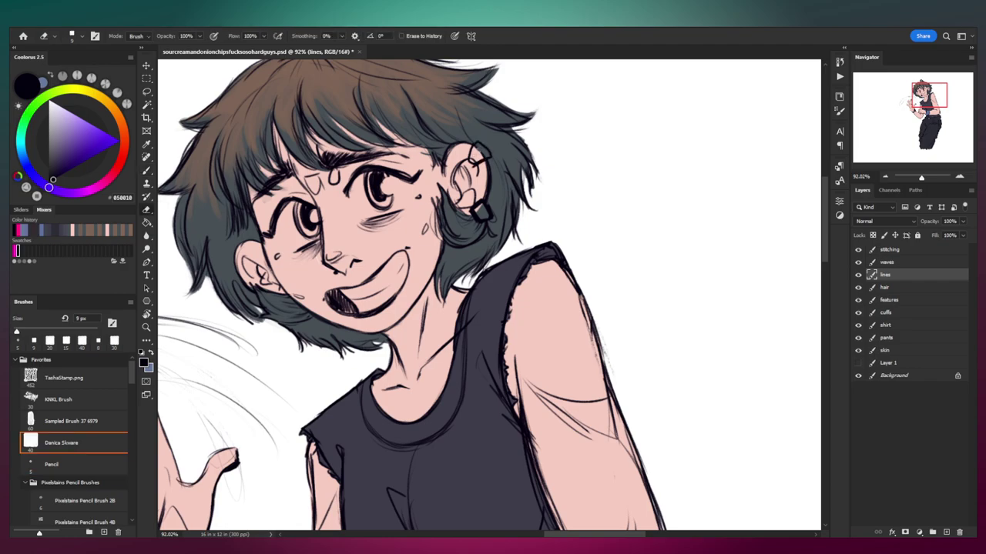
{"action": "key", "text": "b"}
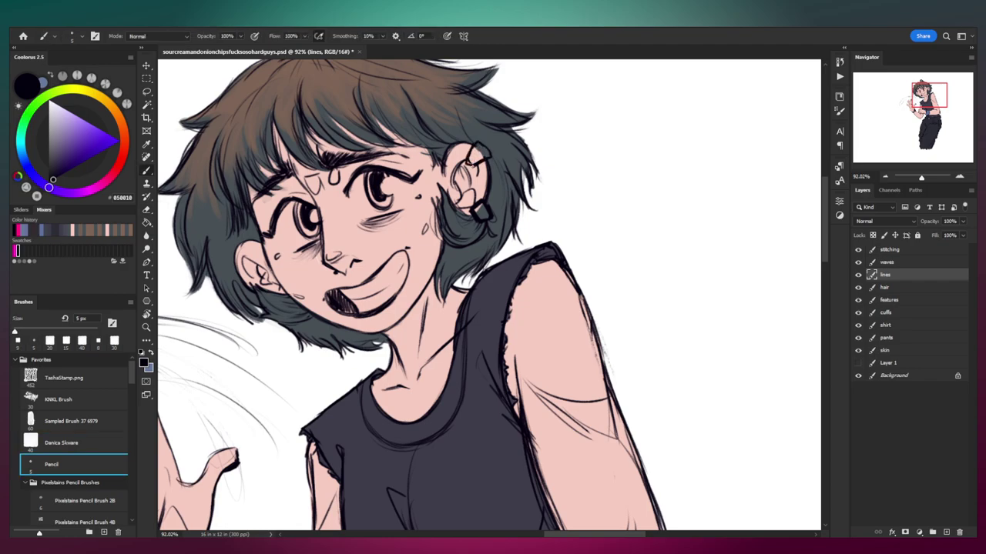
{"action": "key", "text": "e"}
Step: Outline a matching square earring on the opposite ear and trim its lines with the 9 px eraser
{"action": "key", "text": "b"}
{"action": "key", "text": "e"}
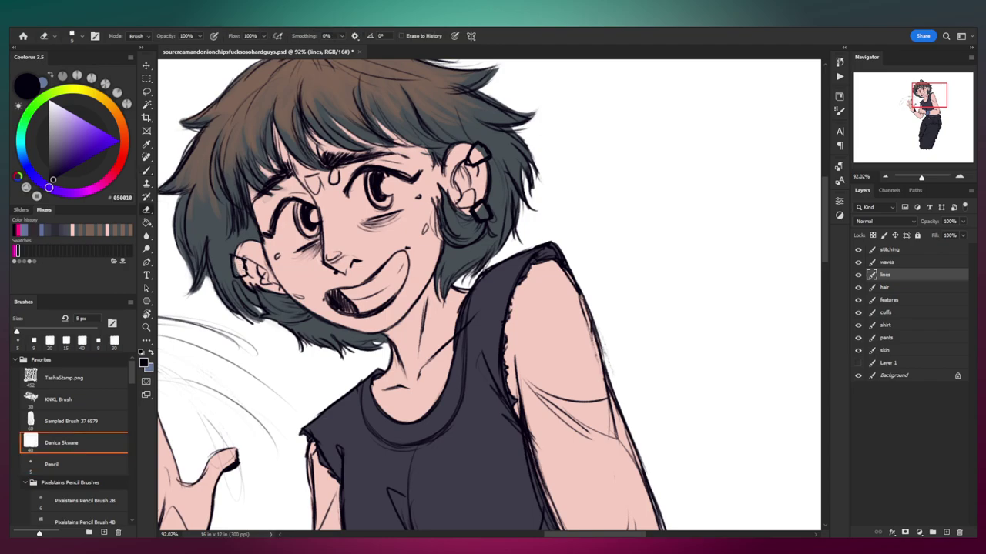
{"action": "key", "text": "b"}
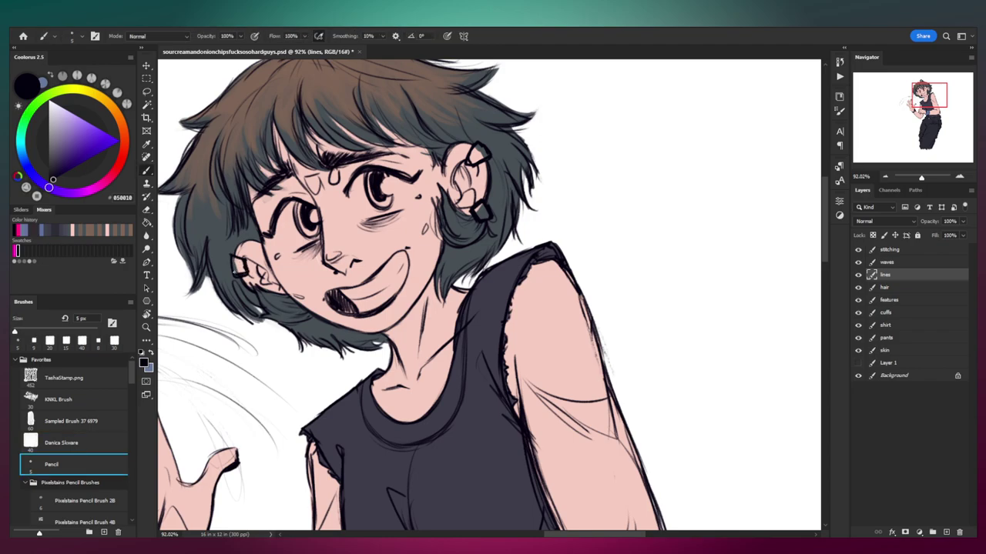
{"action": "key", "text": "e"}
{"action": "key", "text": "b"}
{"action": "key", "text": "z"}
{"action": "left_click_drag", "start_coordinate": [371, 163], "coordinate": [316, 164]}
{"action": "mouse_move", "coordinate": [428, 154]}
{"action": "left_mouse_down"}
{"action": "mouse_move", "coordinate": [462, 154]}
{"action": "mouse_move", "coordinate": [469, 187]}
{"action": "mouse_move", "coordinate": [511, 173]}
{"action": "left_mouse_up"}
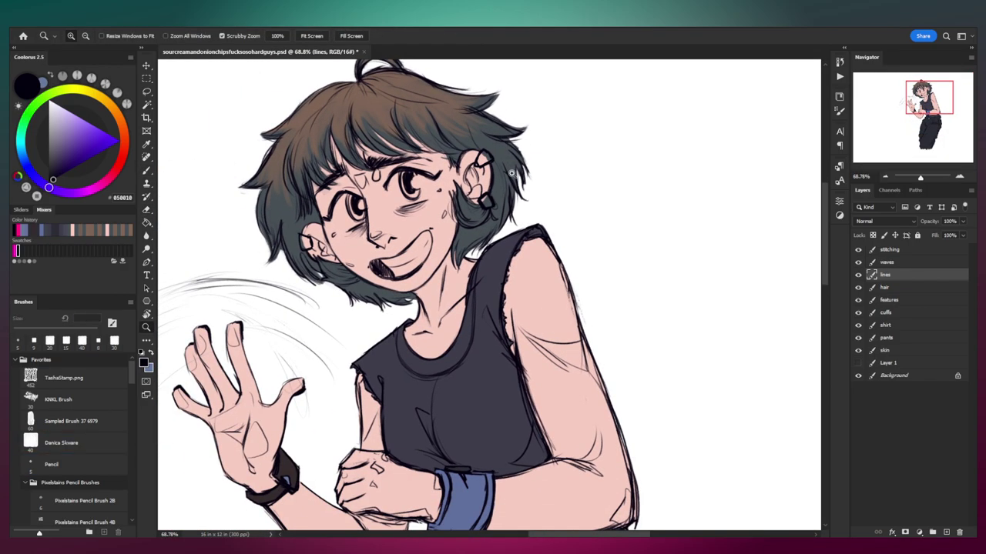
Step: Paint the nearer ear's two earrings muted blue on the features layer with the Danica Skware brush at 9 to 10 px
{"action": "left_click", "coordinate": [903, 300]}
{"action": "key", "text": "b"}
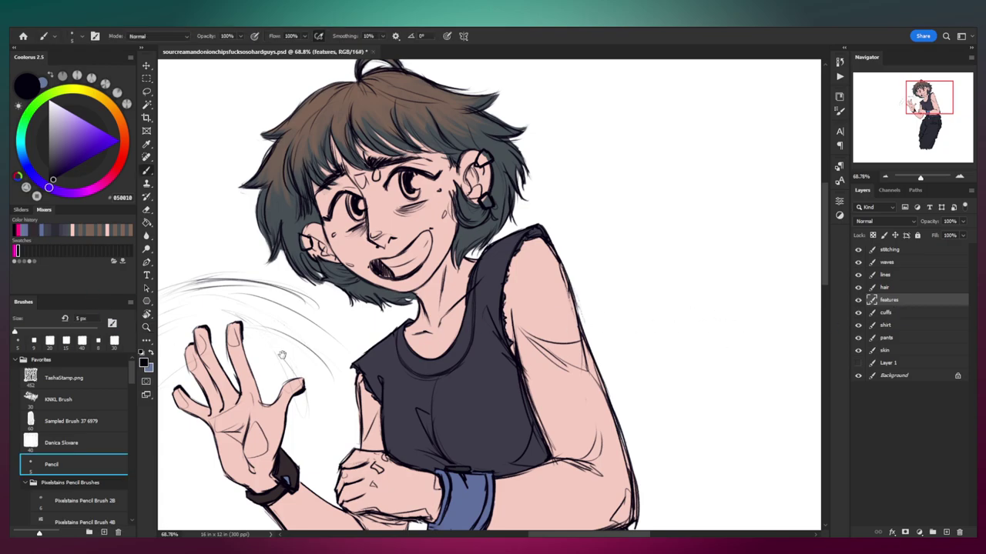
{"action": "left_click_drag", "start_coordinate": [282, 355], "coordinate": [301, 241]}
{"action": "key", "text": "x"}
{"action": "key", "text": "z"}
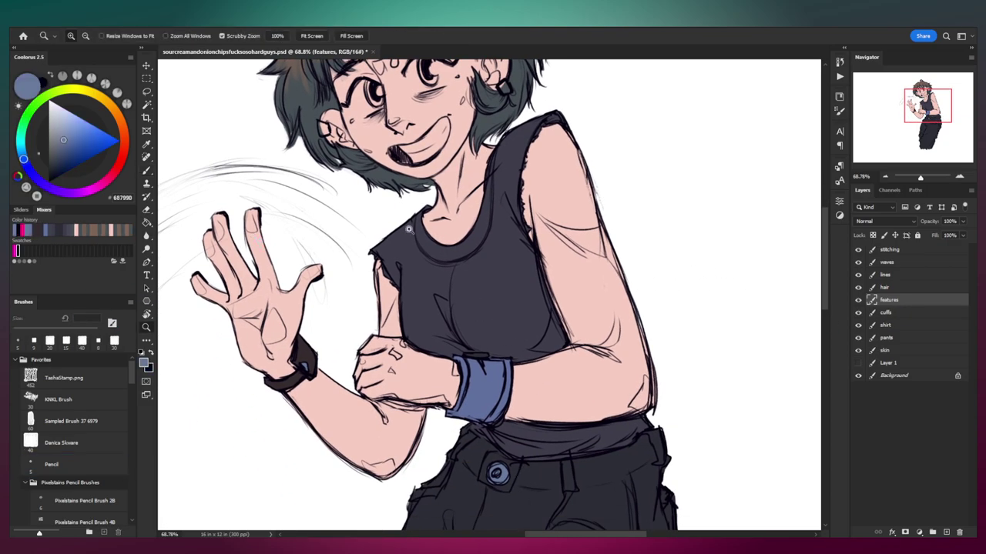
{"action": "left_click", "coordinate": [64, 440]}
{"action": "left_click_drag", "start_coordinate": [408, 187], "coordinate": [312, 301]}
{"action": "key", "text": "z"}
{"action": "mouse_move", "coordinate": [351, 168]}
{"action": "left_mouse_down"}
{"action": "mouse_move", "coordinate": [547, 170]}
{"action": "mouse_move", "coordinate": [509, 160]}
{"action": "mouse_move", "coordinate": [510, 144]}
{"action": "mouse_move", "coordinate": [517, 160]}
{"action": "left_mouse_up"}
{"action": "key", "text": "b"}
{"action": "key", "text": "bracketleft"}
{"action": "key", "text": "bracketleft"}
{"action": "key", "text": "bracketleft"}
{"action": "key", "text": "bracketleft"}
{"action": "key", "text": "bracketleft"}
{"action": "key", "text": "bracketleft"}
{"action": "key", "text": "bracketleft"}
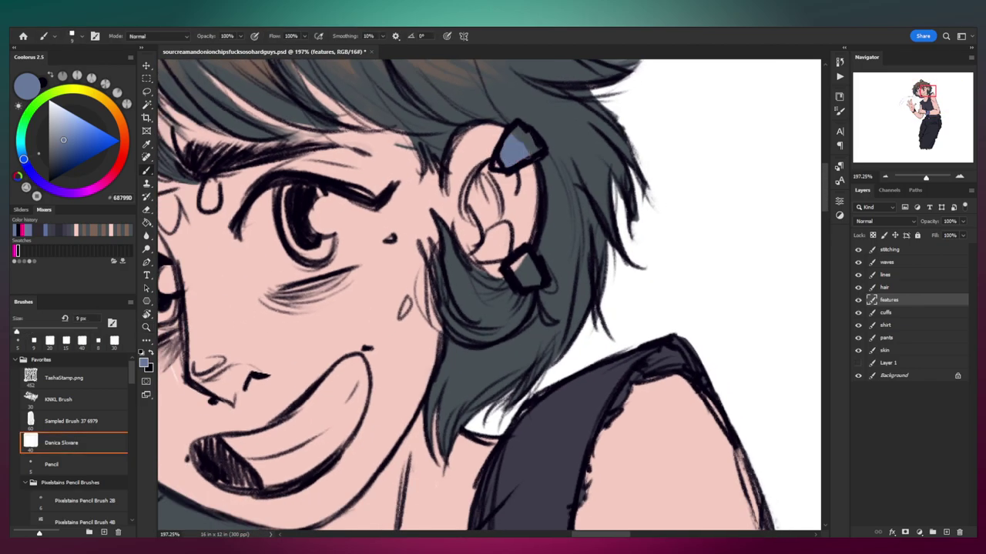
{"action": "key", "text": "bracketright"}
{"action": "left_click_drag", "start_coordinate": [530, 267], "coordinate": [519, 262]}
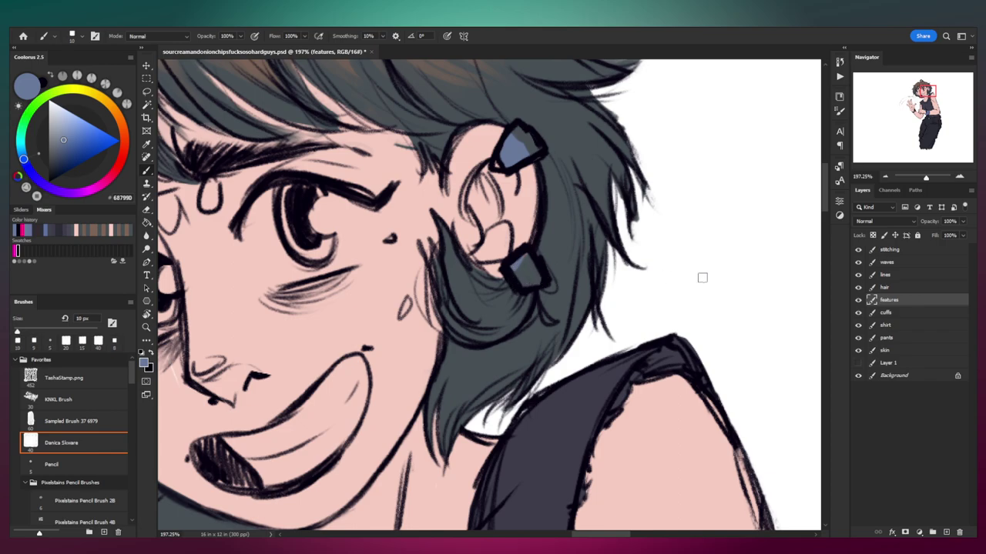
Step: Erase the hair colour overlapping the earrings on the hair layer, reducing the eraser from 15 to 9 px
{"action": "left_click", "coordinate": [893, 287]}
{"action": "key", "text": "e"}
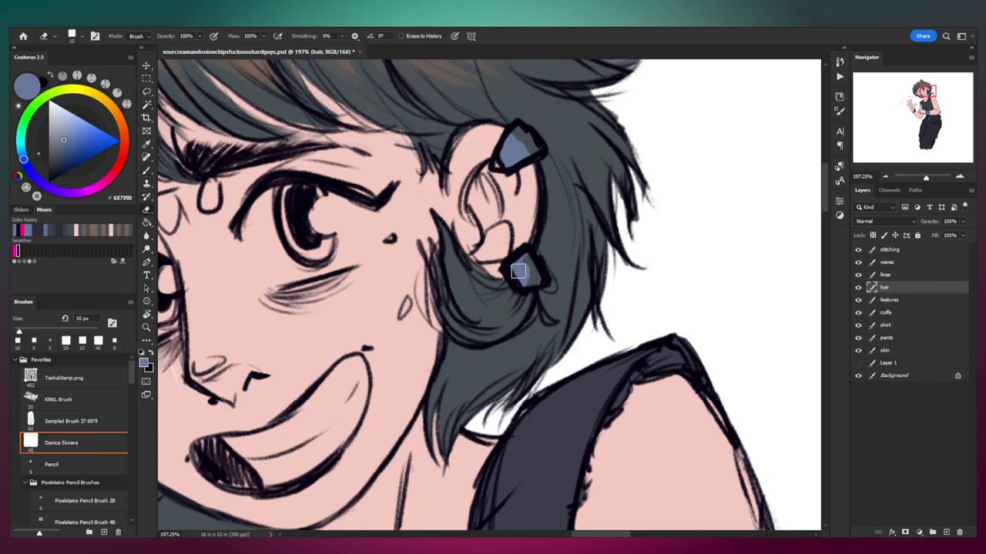
{"action": "left_click_drag", "start_coordinate": [534, 281], "coordinate": [541, 263]}
{"action": "key", "text": "bracketleft"}
{"action": "key", "text": "bracketleft"}
{"action": "mouse_move", "coordinate": [527, 137]}
{"action": "left_mouse_down"}
{"action": "mouse_move", "coordinate": [520, 129]}
{"action": "mouse_move", "coordinate": [533, 151]}
{"action": "left_mouse_up"}
{"action": "left_click_drag", "start_coordinate": [663, 171], "coordinate": [558, 198]}
{"action": "left_click_drag", "start_coordinate": [358, 256], "coordinate": [424, 258]}
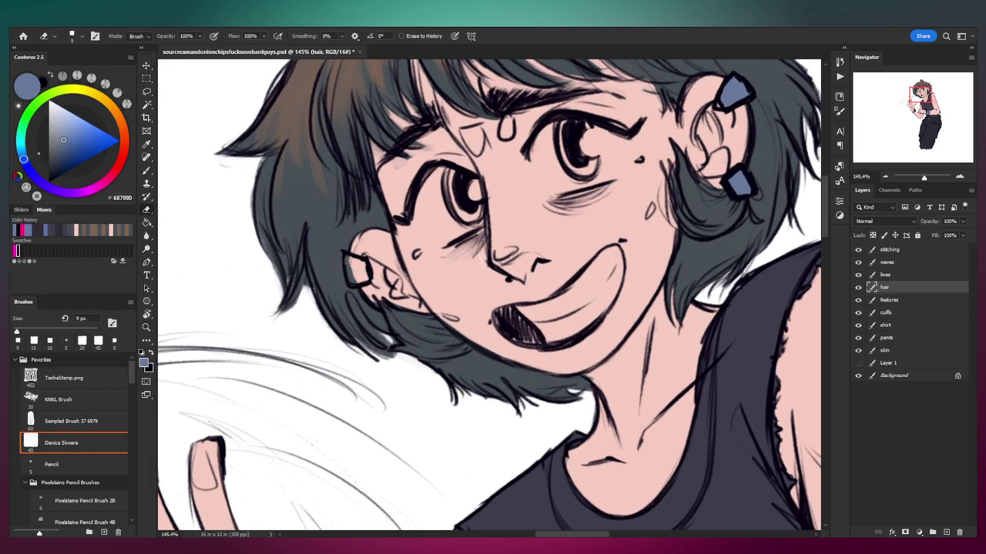
Step: Fill the opposite ear's earring with muted blue on the features layer at 10 px
{"action": "left_click", "coordinate": [739, 105], "text": "ctrl"}
{"action": "key", "text": "b"}
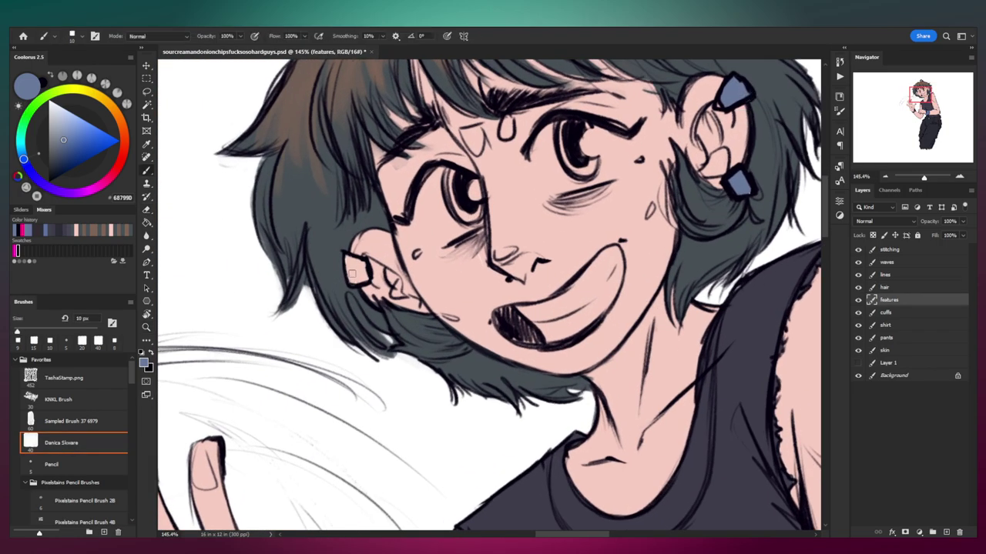
{"action": "mouse_move", "coordinate": [348, 260]}
{"action": "left_mouse_down"}
{"action": "mouse_move", "coordinate": [357, 268]}
{"action": "mouse_move", "coordinate": [236, 296]}
{"action": "left_mouse_up"}
Step: Lock the features layer's transparent pixels and paint pale teal highlights on all three earrings with the KNKL Brush at 15 px
{"action": "left_click", "coordinate": [873, 235]}
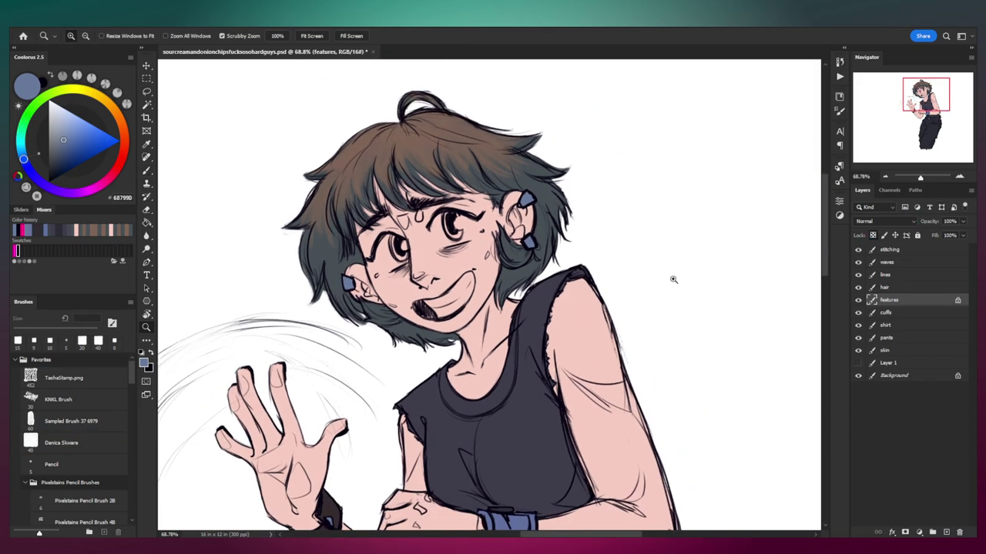
{"action": "left_click", "coordinate": [58, 399]}
{"action": "scroll", "coordinate": [420, 196], "scroll_direction": "up", "scroll_amount": 1}
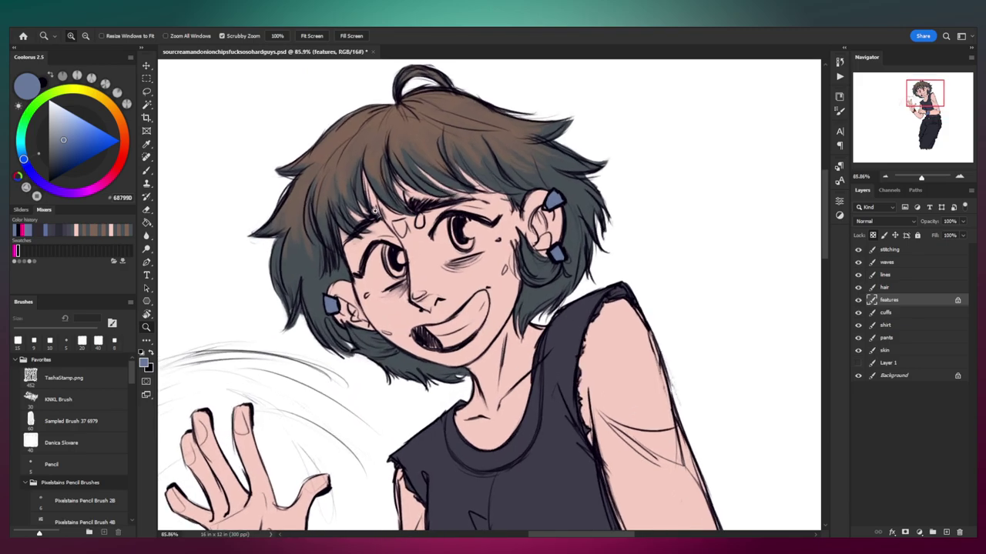
{"action": "mouse_move", "coordinate": [23, 159]}
{"action": "left_mouse_down"}
{"action": "mouse_move", "coordinate": [20, 141]}
{"action": "mouse_move", "coordinate": [61, 129]}
{"action": "mouse_move", "coordinate": [55, 119]}
{"action": "left_mouse_up"}
{"action": "left_click_drag", "start_coordinate": [464, 216], "coordinate": [539, 211]}
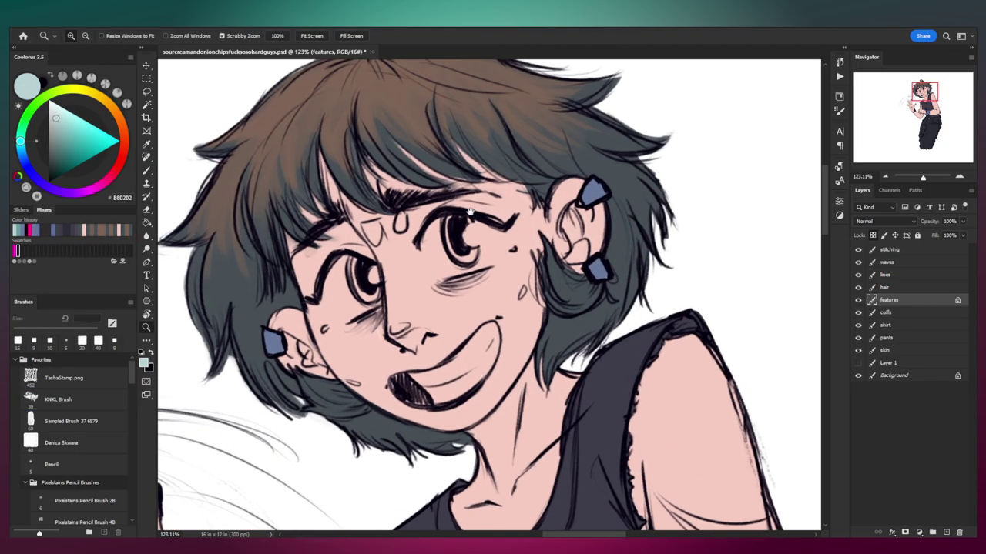
{"action": "left_click_drag", "start_coordinate": [624, 201], "coordinate": [561, 210]}
{"action": "key", "text": "bracketleft"}
{"action": "key", "text": "bracketleft"}
{"action": "key", "text": "bracketleft"}
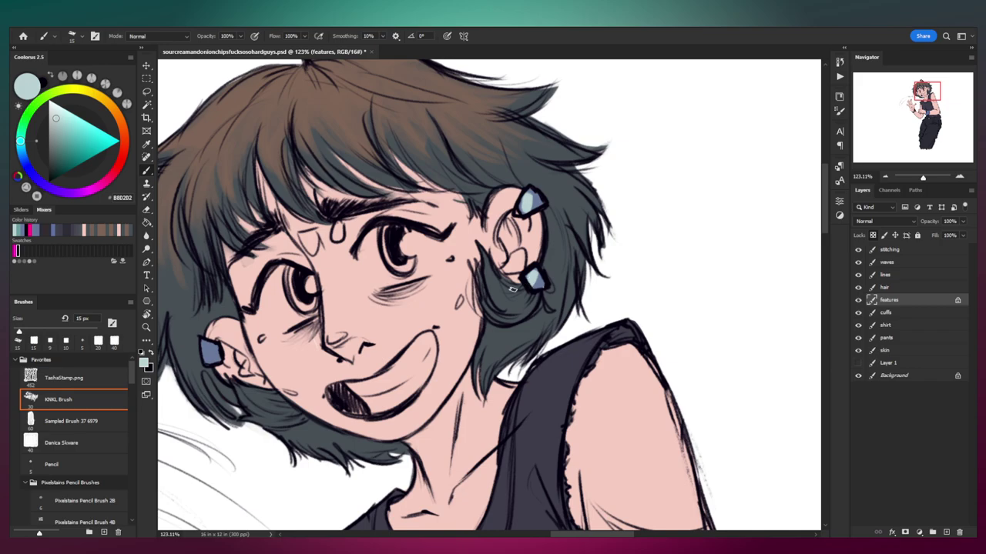
{"action": "left_click_drag", "start_coordinate": [210, 359], "coordinate": [216, 348]}
Step: Add pale highlights to the trouser button and the wristband's small face
{"action": "left_click_drag", "start_coordinate": [455, 197], "coordinate": [334, 195]}
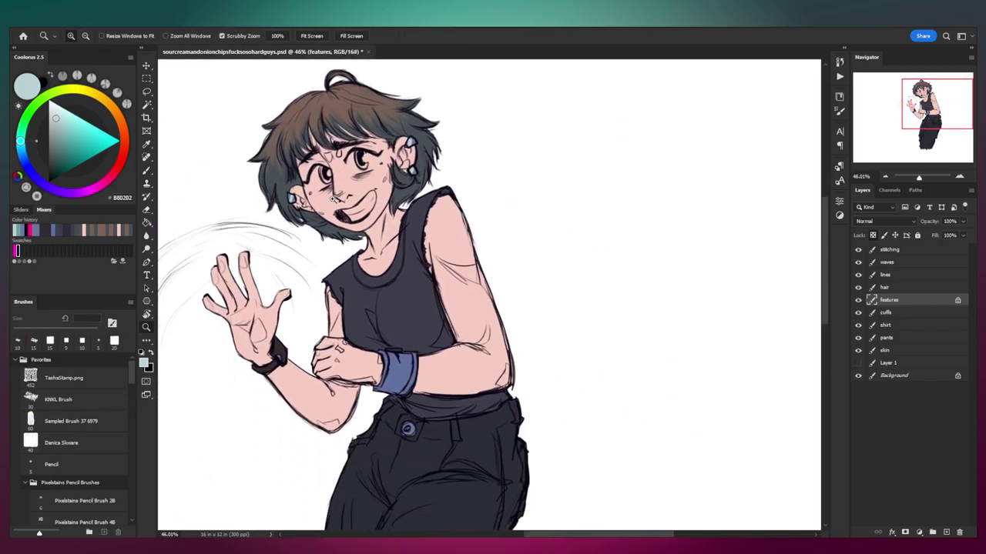
{"action": "mouse_move", "coordinate": [405, 384]}
{"action": "left_mouse_down"}
{"action": "mouse_move", "coordinate": [412, 347]}
{"action": "mouse_move", "coordinate": [531, 370]}
{"action": "left_mouse_up"}
{"action": "key", "text": "b"}
{"action": "left_click_drag", "start_coordinate": [264, 252], "coordinate": [268, 256]}
{"action": "left_click_drag", "start_coordinate": [335, 225], "coordinate": [296, 270]}
Step: Shade the trouser button on the features layer with dark indigo #383457, using the KNKL Brush at 20 px
{"action": "mouse_move", "coordinate": [20, 141]}
{"action": "left_mouse_down"}
{"action": "mouse_move", "coordinate": [27, 165]}
{"action": "mouse_move", "coordinate": [58, 160]}
{"action": "left_mouse_up"}
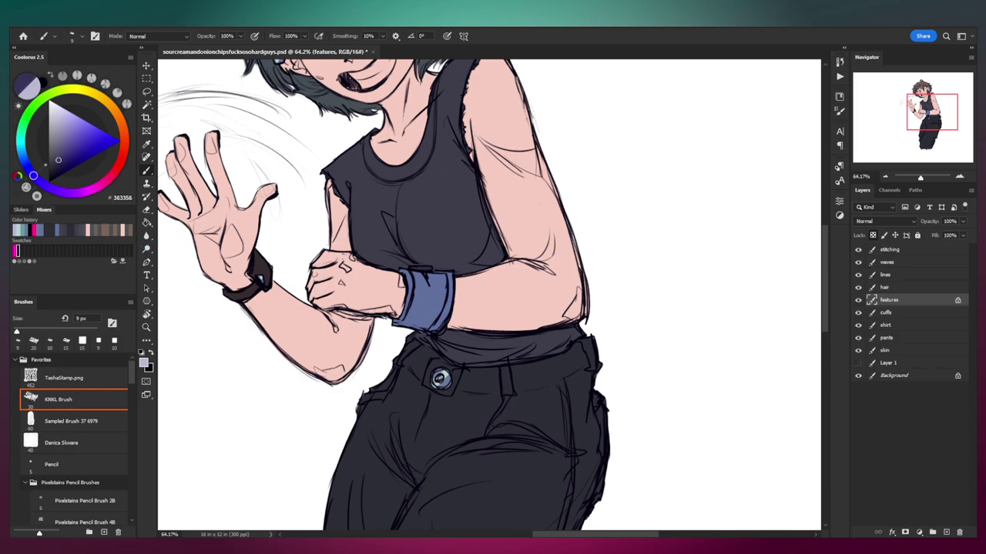
{"action": "left_click_drag", "start_coordinate": [462, 381], "coordinate": [504, 360]}
{"action": "key", "text": "bracketright"}
{"action": "key", "text": "bracketright"}
{"action": "key", "text": "bracketright"}
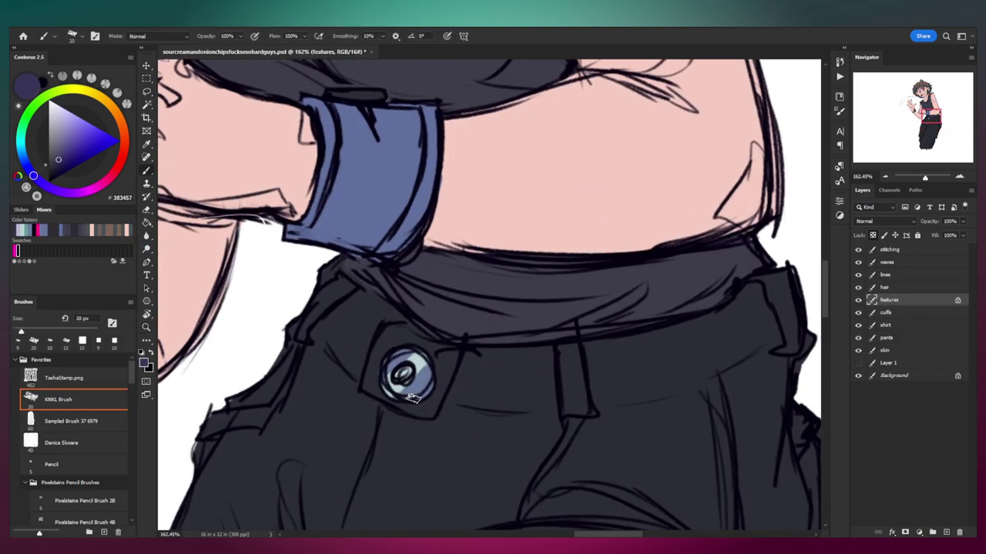
{"action": "left_click_drag", "start_coordinate": [407, 400], "coordinate": [425, 372]}
{"action": "key", "text": "bracketleft"}
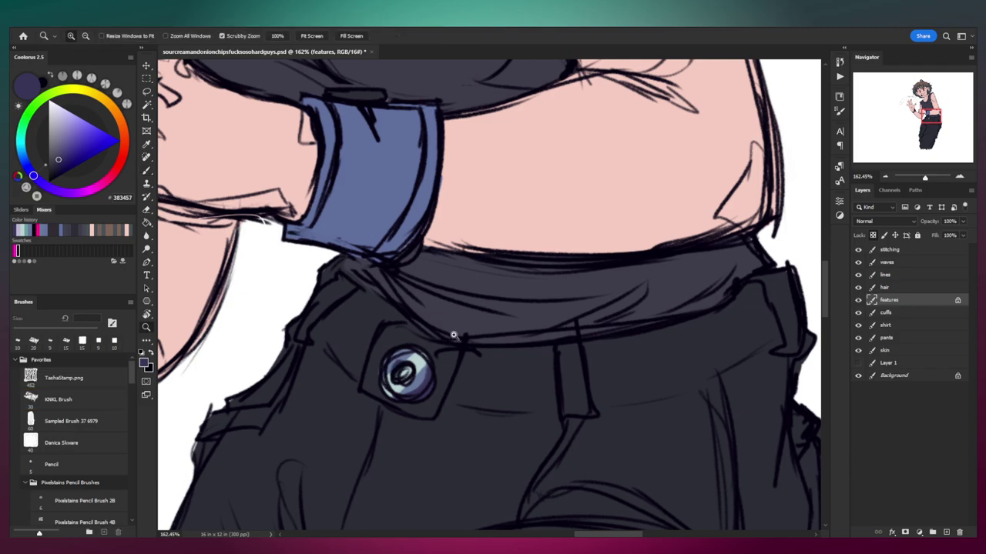
Step: Add dark indigo shading to the edges of all three earrings with the brush at 15 px
{"action": "left_click_drag", "start_coordinate": [454, 336], "coordinate": [401, 323]}
{"action": "left_click_drag", "start_coordinate": [366, 311], "coordinate": [402, 351]}
{"action": "left_click_drag", "start_coordinate": [234, 262], "coordinate": [277, 289]}
{"action": "key", "text": "b"}
{"action": "mouse_move", "coordinate": [385, 237]}
{"action": "left_mouse_down"}
{"action": "mouse_move", "coordinate": [308, 238]}
{"action": "mouse_move", "coordinate": [314, 376]}
{"action": "left_mouse_up"}
{"action": "left_click_drag", "start_coordinate": [417, 159], "coordinate": [515, 166]}
{"action": "key", "text": "bracketright"}
{"action": "key", "text": "bracketright"}
{"action": "mouse_move", "coordinate": [400, 168]}
{"action": "left_mouse_down"}
{"action": "mouse_move", "coordinate": [383, 181]}
{"action": "mouse_move", "coordinate": [396, 173]}
{"action": "left_mouse_up"}
{"action": "key", "text": "bracketleft"}
{"action": "left_click_drag", "start_coordinate": [384, 276], "coordinate": [402, 275]}
{"action": "left_click_drag", "start_coordinate": [424, 252], "coordinate": [345, 255]}
{"action": "left_click_drag", "start_coordinate": [344, 258], "coordinate": [404, 248]}
{"action": "left_click_drag", "start_coordinate": [283, 285], "coordinate": [333, 288]}
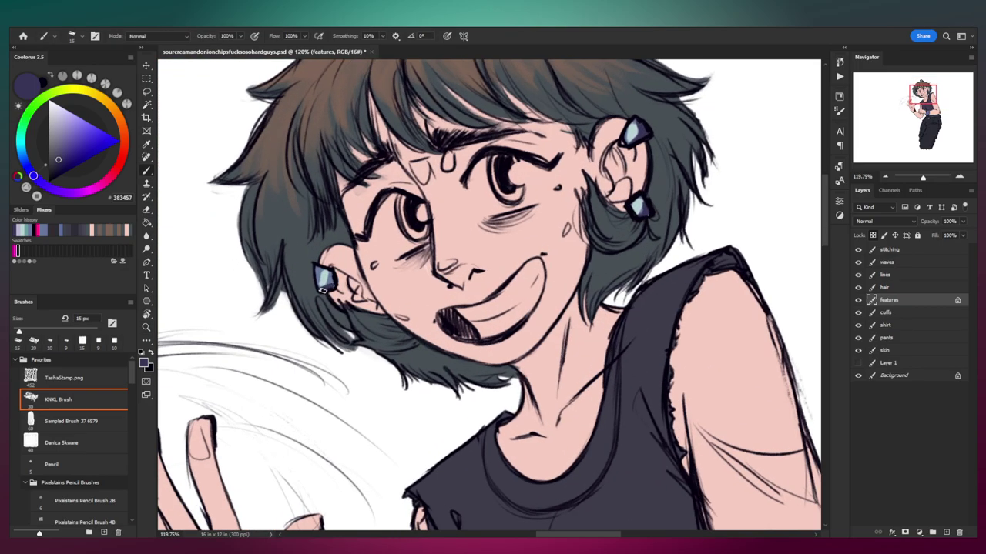
{"action": "left_click_drag", "start_coordinate": [433, 247], "coordinate": [334, 286]}
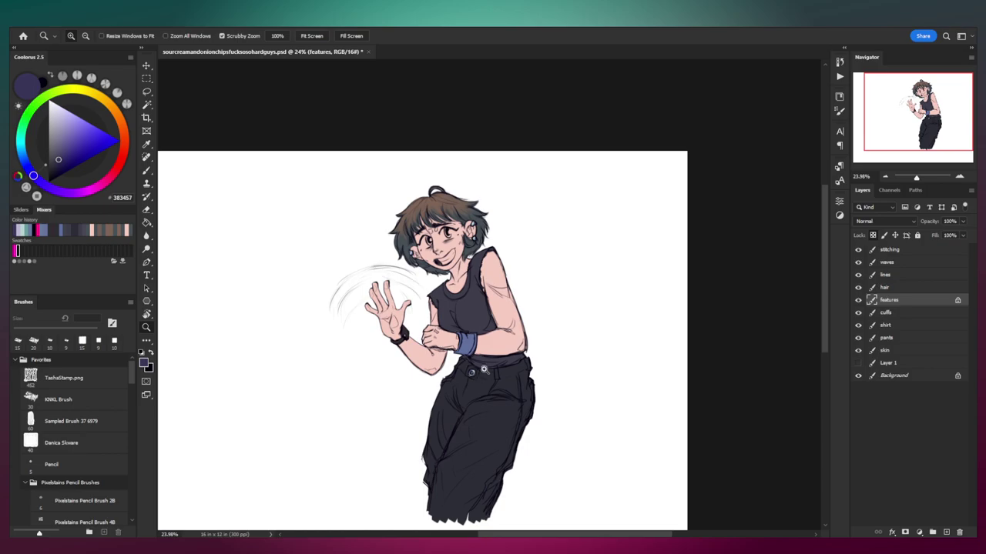
Step: Blend muted blue mid-tones into the trouser button with the brush at 30 px
{"action": "scroll", "coordinate": [469, 214], "scroll_direction": "up", "scroll_amount": 6}
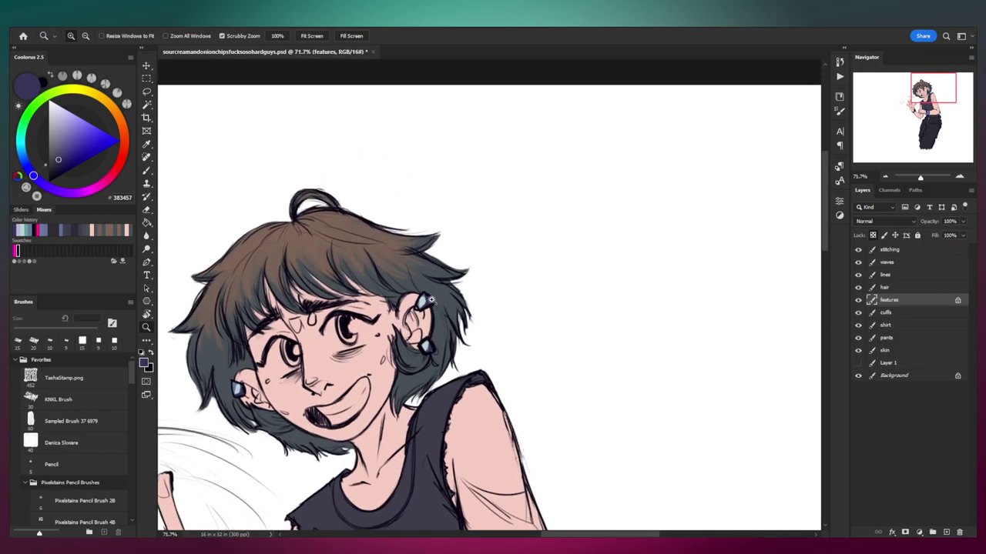
{"action": "key", "text": "b"}
{"action": "left_click_drag", "start_coordinate": [440, 370], "coordinate": [489, 280]}
{"action": "left_click_drag", "start_coordinate": [524, 394], "coordinate": [475, 289]}
{"action": "scroll", "coordinate": [475, 445], "scroll_direction": "up", "scroll_amount": 3}
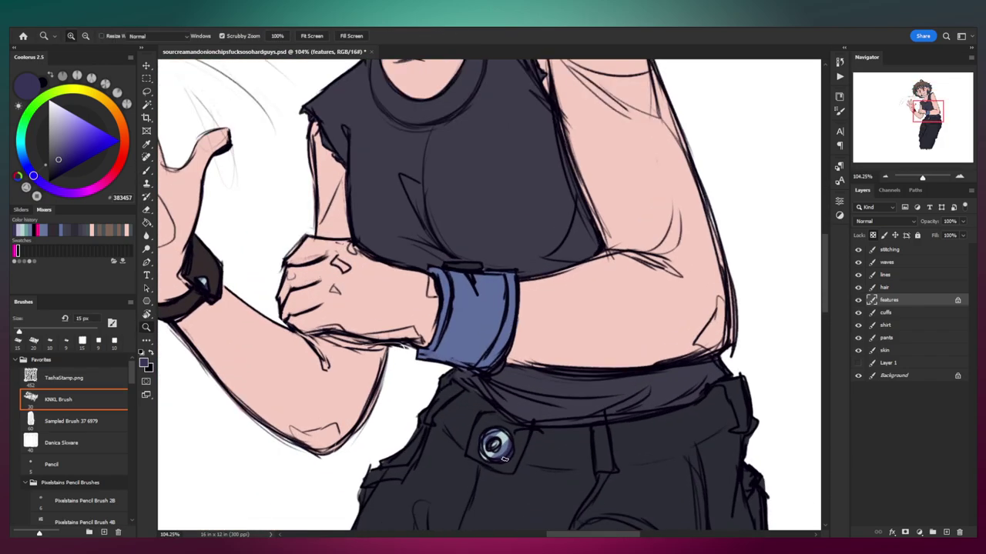
{"action": "key", "text": "b"}
{"action": "left_click_drag", "start_coordinate": [501, 451], "coordinate": [456, 352]}
{"action": "key", "text": "bracketright"}
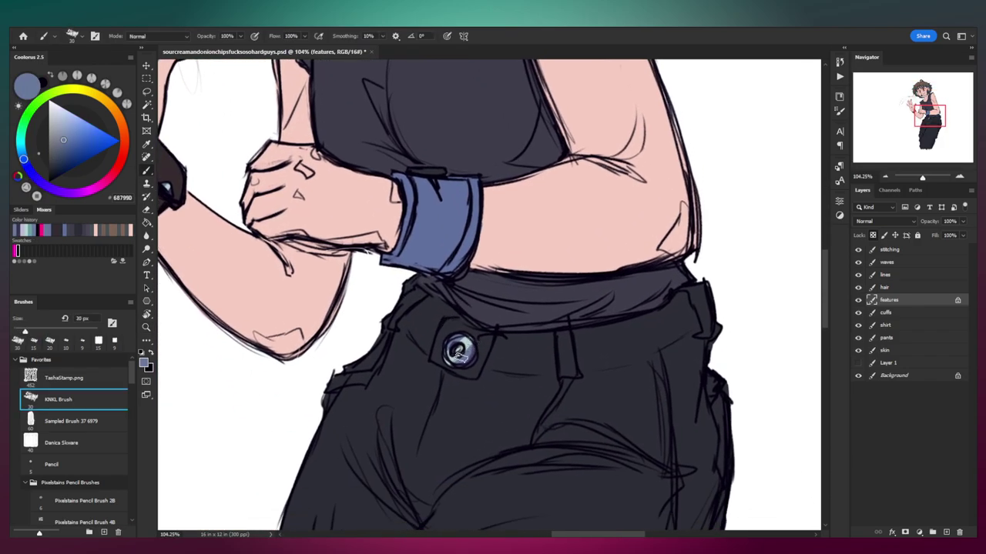
{"action": "left_click_drag", "start_coordinate": [445, 341], "coordinate": [507, 388]}
Step: Soften the wristband's small face with muted blue at 10 px
{"action": "mouse_move", "coordinate": [236, 235]}
{"action": "left_mouse_down"}
{"action": "mouse_move", "coordinate": [262, 283]}
{"action": "mouse_move", "coordinate": [253, 284]}
{"action": "left_mouse_up"}
{"action": "key", "text": "bracketleft"}
{"action": "key", "text": "bracketleft"}
{"action": "key", "text": "bracketleft"}
{"action": "key", "text": "bracketleft"}
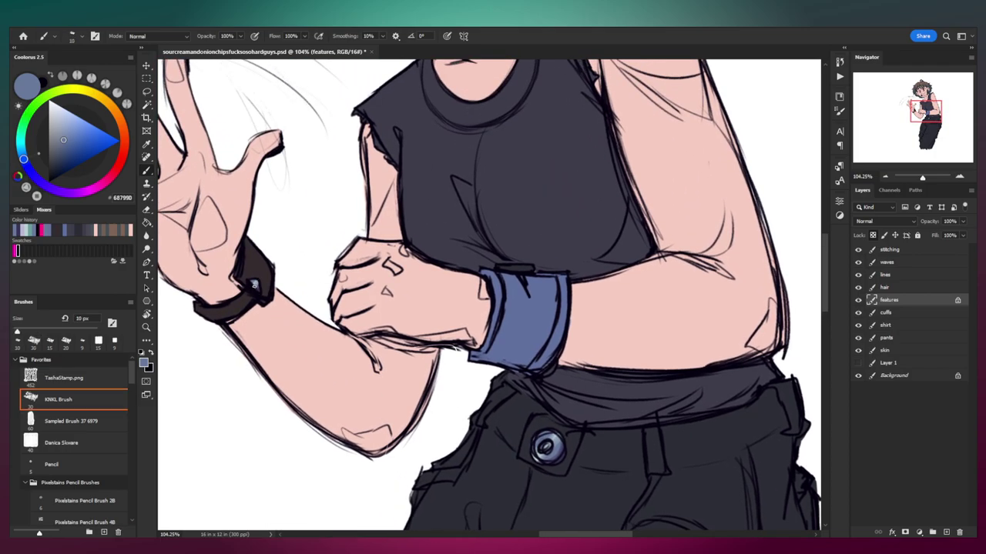
{"action": "left_click_drag", "start_coordinate": [314, 253], "coordinate": [286, 250]}
Step: Blend muted blue over the facets of all three earrings, reducing the brush to 20 px
{"action": "left_click_drag", "start_coordinate": [363, 247], "coordinate": [307, 380]}
{"action": "left_click_drag", "start_coordinate": [393, 157], "coordinate": [425, 163]}
{"action": "left_click_drag", "start_coordinate": [425, 162], "coordinate": [449, 214]}
{"action": "key", "text": "b"}
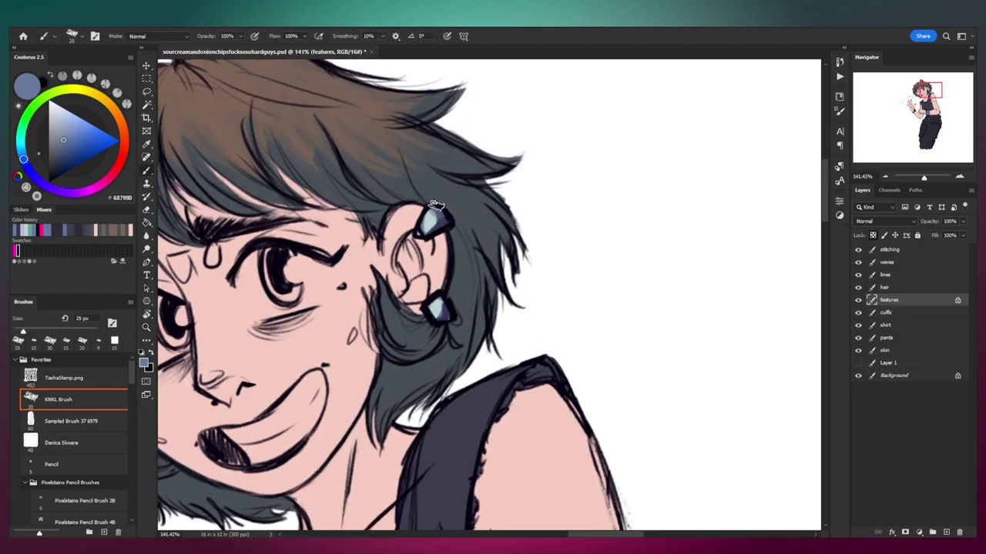
{"action": "key", "text": "bracketleft"}
{"action": "key", "text": "bracketright"}
{"action": "key", "text": "z"}
{"action": "left_click_drag", "start_coordinate": [465, 286], "coordinate": [409, 305]}
{"action": "left_click_drag", "start_coordinate": [338, 343], "coordinate": [356, 343]}
{"action": "mouse_move", "coordinate": [227, 365]}
{"action": "left_mouse_down"}
{"action": "mouse_move", "coordinate": [271, 308]}
{"action": "mouse_move", "coordinate": [261, 325]}
{"action": "left_mouse_up"}
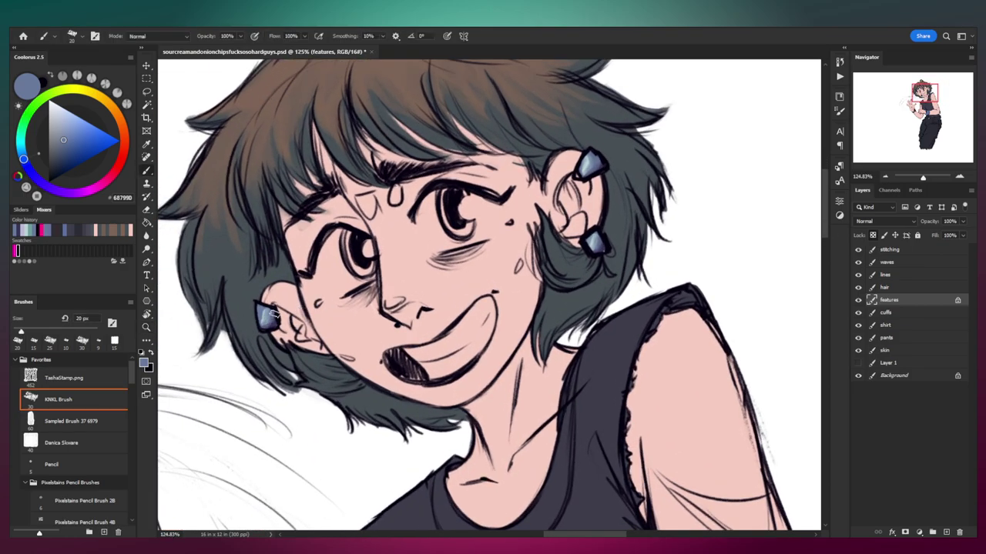
Step: Create a new layer above the stitching layer and make white the foreground colour
{"action": "key", "text": "z"}
{"action": "left_click_drag", "start_coordinate": [325, 283], "coordinate": [351, 255]}
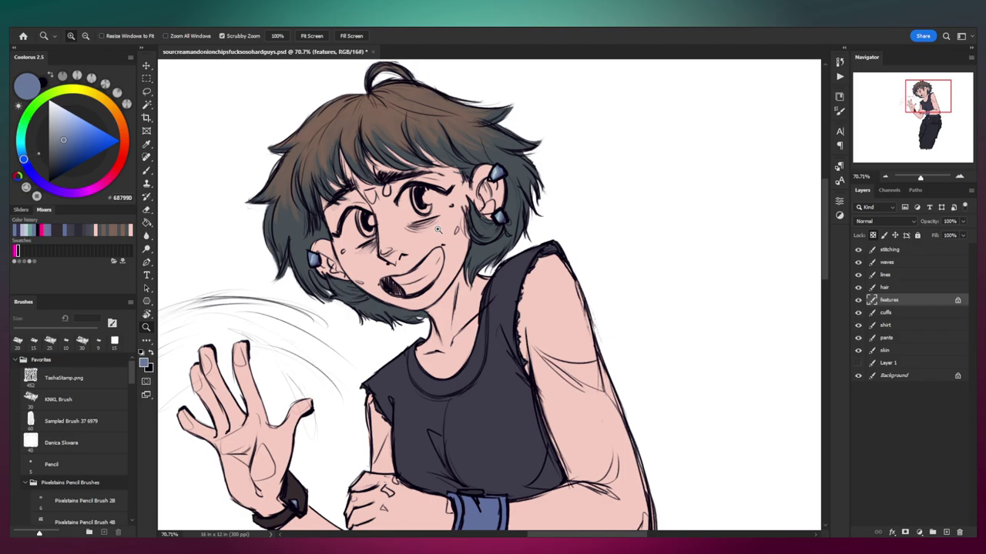
{"action": "left_click_drag", "start_coordinate": [474, 133], "coordinate": [437, 182]}
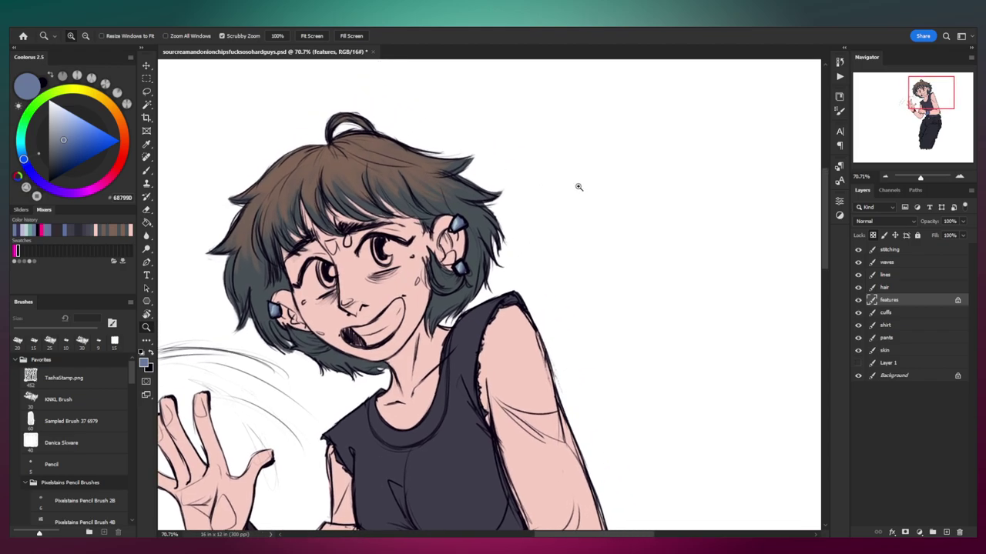
{"action": "left_click", "coordinate": [890, 250]}
{"action": "key", "text": "ctrl+shift+n"}
{"action": "key", "text": "Return"}
{"action": "key", "text": "x"}
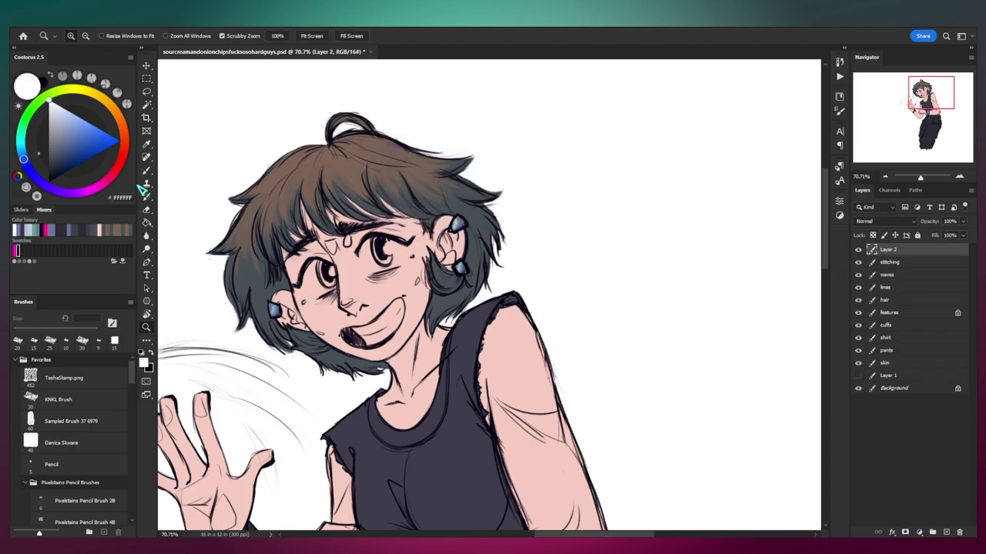
Step: Sketch a white light-source circle on the hair with an arrow pointing to the ear's upper earring
{"action": "key", "text": "b"}
{"action": "mouse_move", "coordinate": [275, 203]}
{"action": "left_mouse_down"}
{"action": "mouse_move", "coordinate": [270, 194]}
{"action": "mouse_move", "coordinate": [416, 224]}
{"action": "left_mouse_up"}
{"action": "key", "text": "ctrl+z"}
{"action": "mouse_move", "coordinate": [304, 205]}
{"action": "left_mouse_down"}
{"action": "mouse_move", "coordinate": [435, 221]}
{"action": "mouse_move", "coordinate": [555, 216]}
{"action": "left_mouse_up"}
Step: Paint a white highlight along the light-facing edge of the upper earring at 5 px
{"action": "key", "text": "bracketleft"}
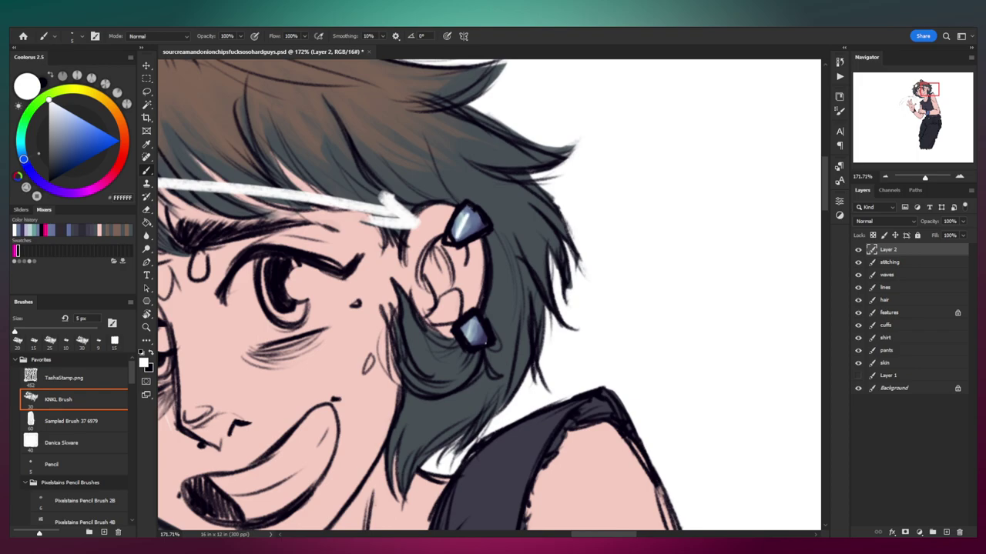
{"action": "left_click_drag", "start_coordinate": [470, 208], "coordinate": [455, 241]}
{"action": "key", "text": "ctrl+z"}
{"action": "left_click_drag", "start_coordinate": [469, 208], "coordinate": [452, 241]}
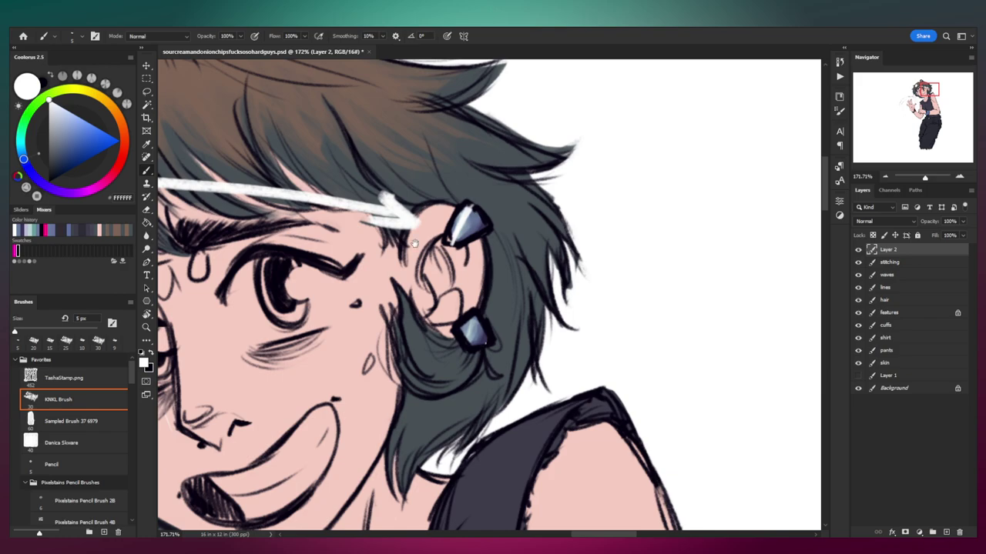
{"action": "scroll", "coordinate": [413, 250], "scroll_direction": "down", "scroll_amount": 3}
{"action": "scroll", "coordinate": [414, 250], "scroll_direction": "up", "scroll_amount": 2}
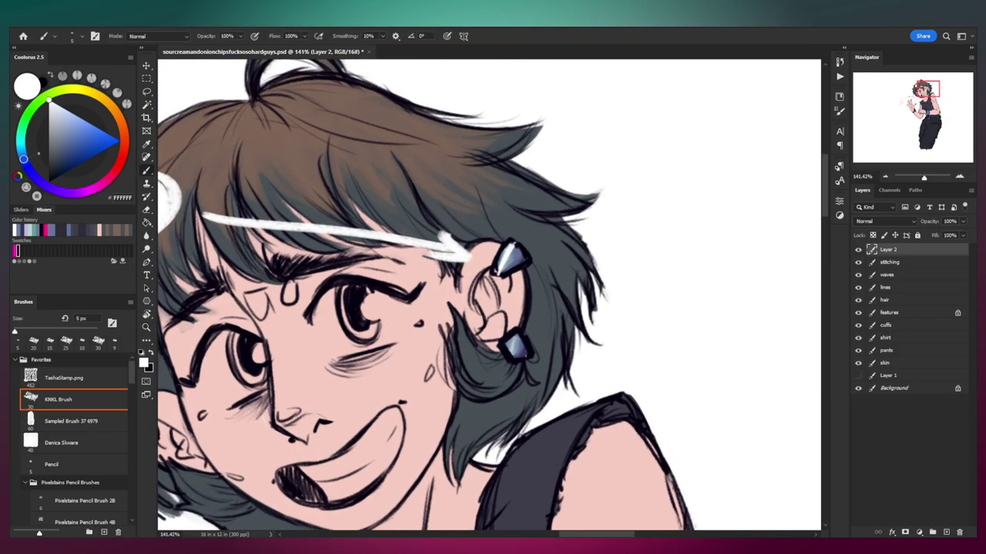
Step: Mark the shadow side of the upper earring with near-black strokes, enlarging the brush to 9 px
{"action": "key", "text": "x"}
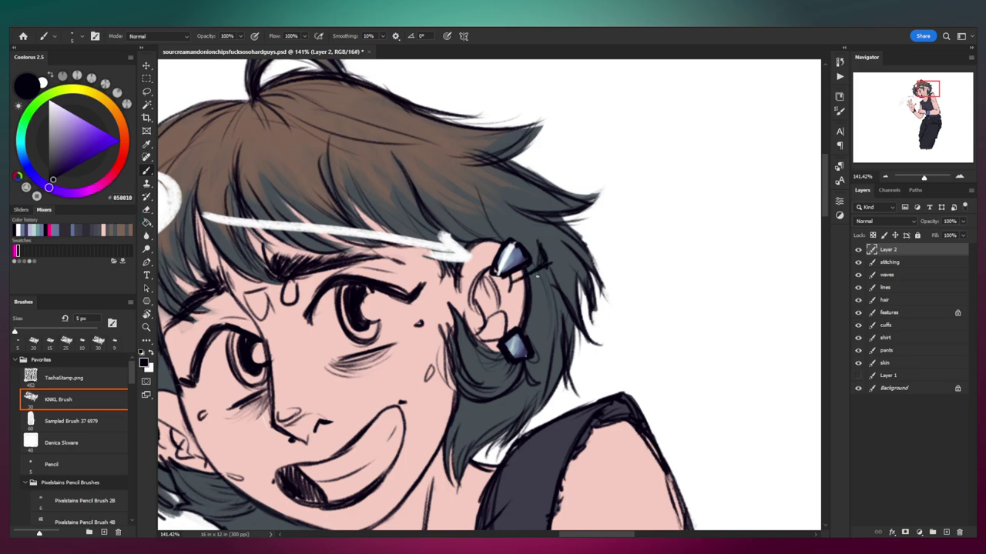
{"action": "left_click_drag", "start_coordinate": [544, 270], "coordinate": [512, 287]}
{"action": "left_click_drag", "start_coordinate": [546, 271], "coordinate": [540, 240]}
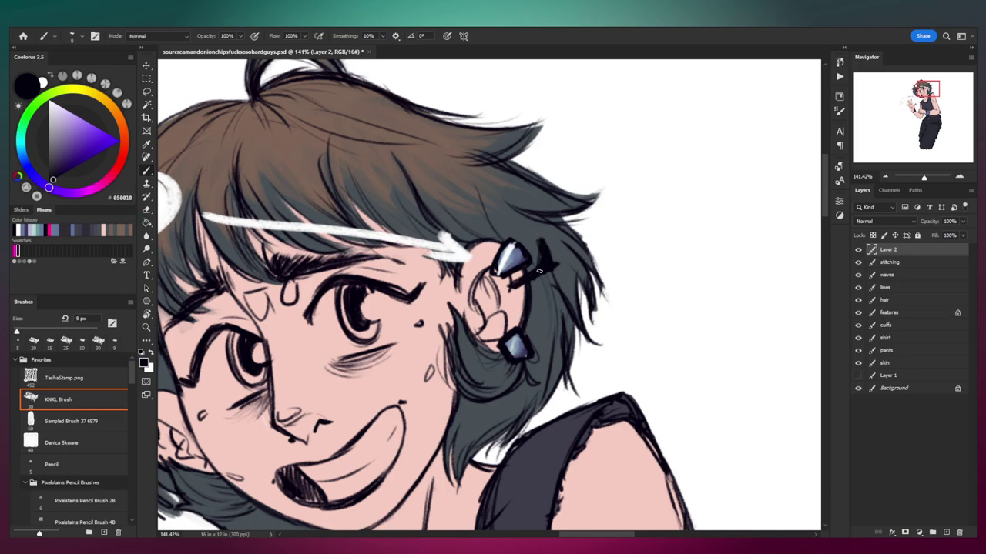
{"action": "left_click_drag", "start_coordinate": [535, 274], "coordinate": [518, 286]}
{"action": "mouse_move", "coordinate": [562, 258]}
{"action": "left_mouse_down"}
{"action": "mouse_move", "coordinate": [579, 284]}
{"action": "mouse_move", "coordinate": [588, 254]}
{"action": "mouse_move", "coordinate": [579, 252]}
{"action": "left_mouse_up"}
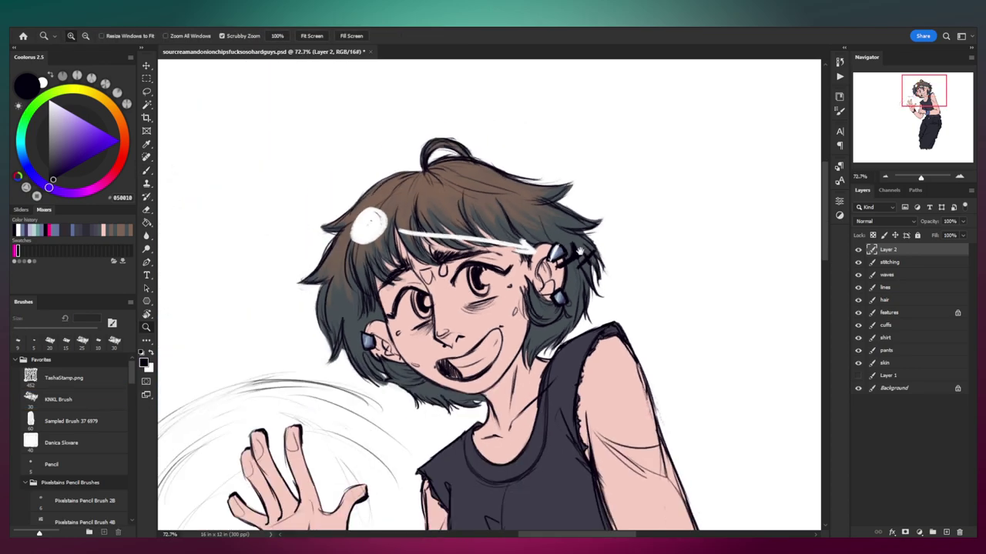
Step: Undo all the light-source and shadow demonstration strokes on the new layer
{"action": "left_click", "coordinate": [579, 254]}
{"action": "key", "text": "ctrl+z"}
{"action": "key", "text": "ctrl+z"}
{"action": "key", "text": "ctrl+z"}
{"action": "key", "text": "ctrl+z"}
{"action": "key", "text": "ctrl+z"}
{"action": "key", "text": "ctrl+z"}
{"action": "key", "text": "ctrl+z"}
{"action": "key", "text": "ctrl+z"}
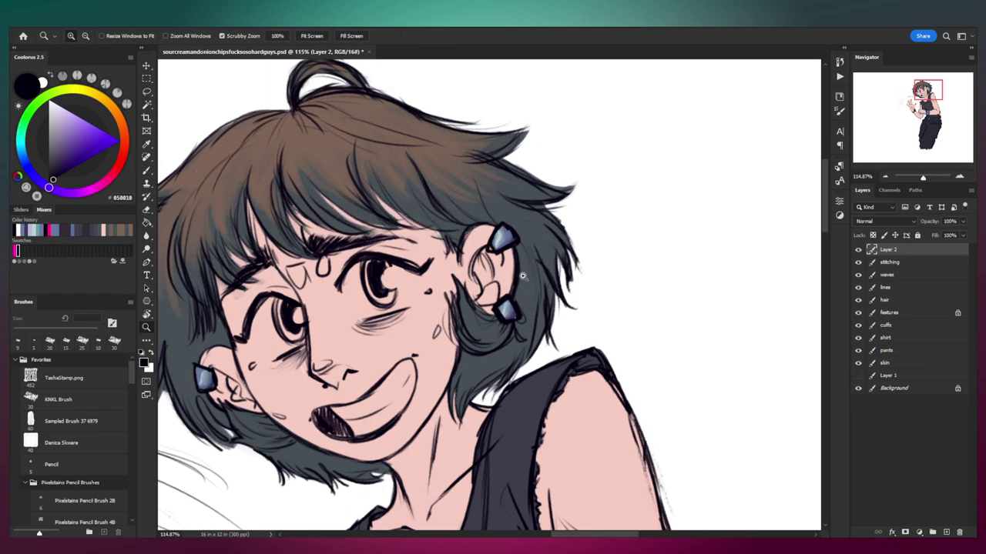
Step: Switch to the shirt layer and sample the shirt's dark base colour
{"action": "left_click_drag", "start_coordinate": [558, 239], "coordinate": [537, 256]}
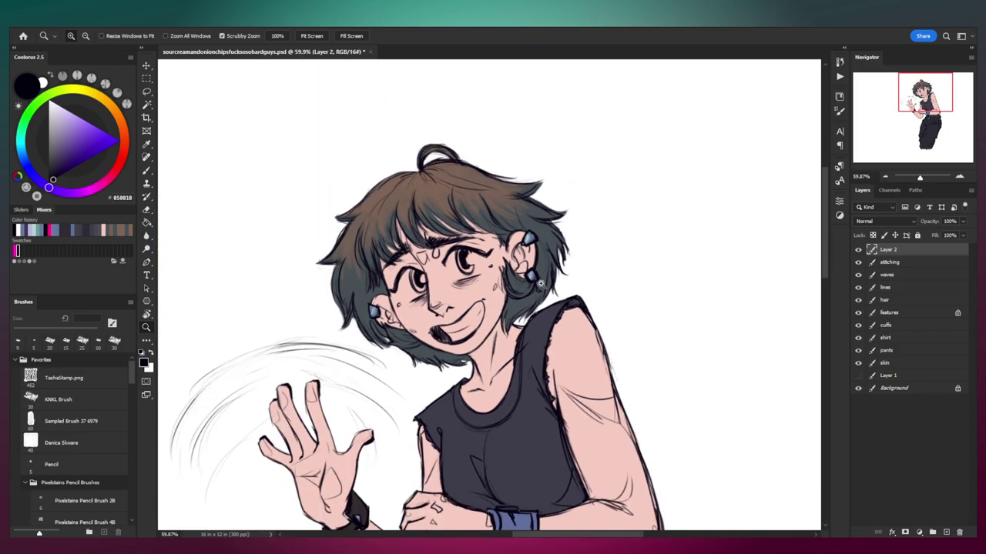
{"action": "scroll", "coordinate": [539, 284], "scroll_direction": "down", "scroll_amount": 3}
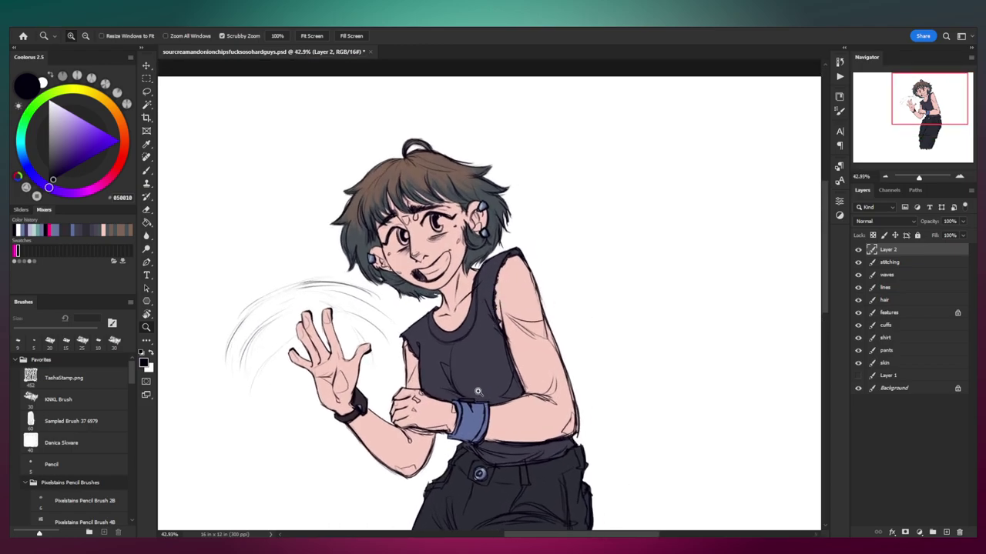
{"action": "scroll", "coordinate": [477, 391], "scroll_direction": "up", "scroll_amount": 2}
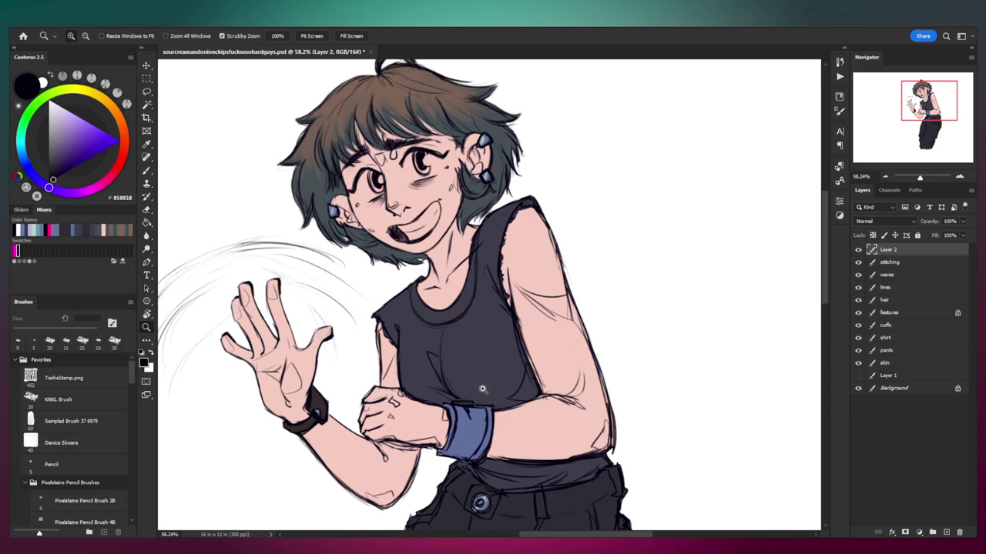
{"action": "scroll", "coordinate": [486, 386], "scroll_direction": "up", "scroll_amount": 1}
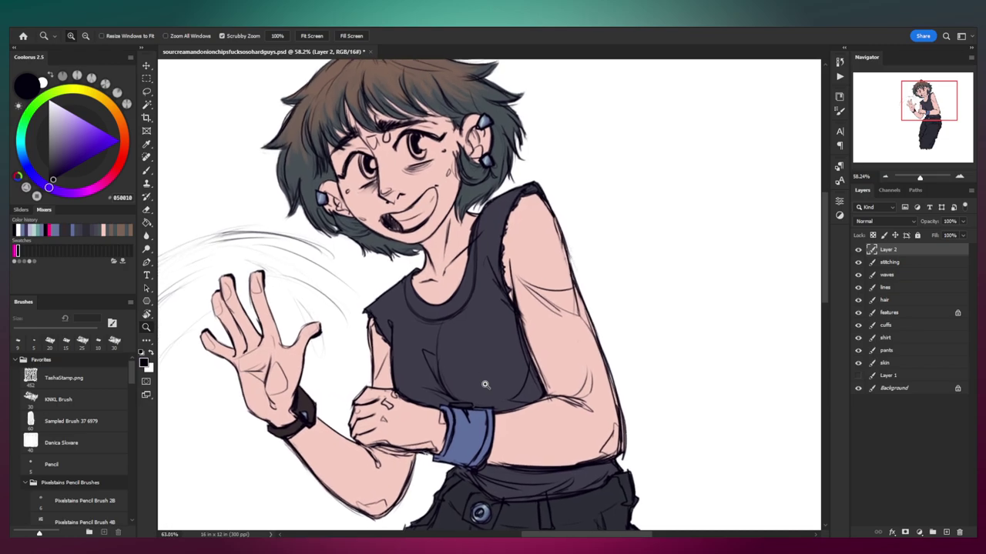
{"action": "scroll", "coordinate": [482, 380], "scroll_direction": "up", "scroll_amount": 2}
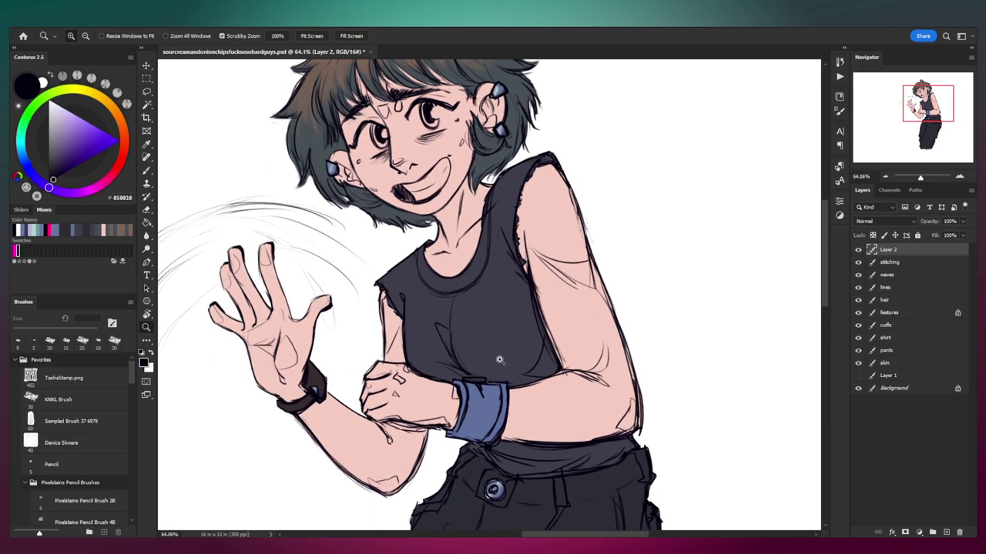
{"action": "left_click", "coordinate": [514, 317], "text": "ctrl"}
{"action": "key", "text": "b"}
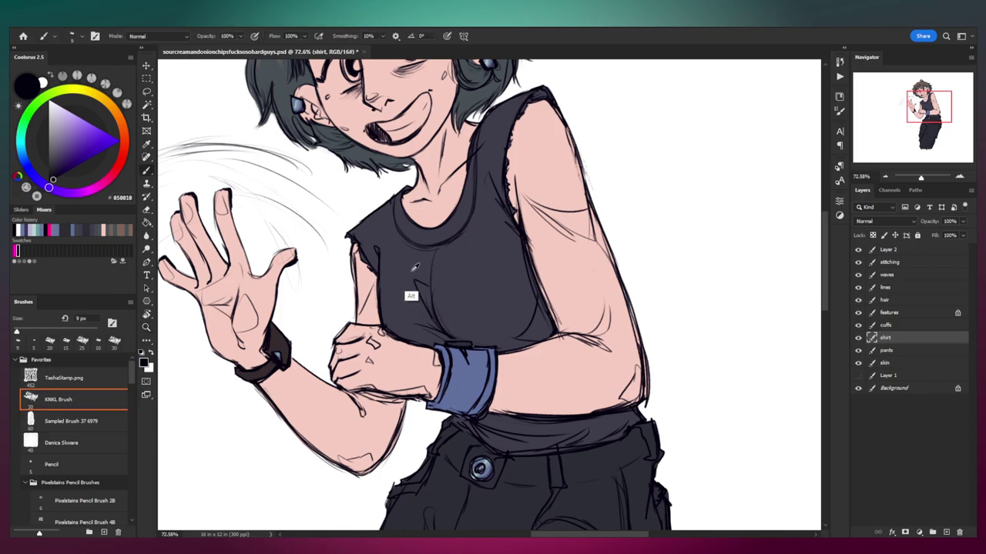
{"action": "left_click", "coordinate": [409, 287], "text": "alt"}
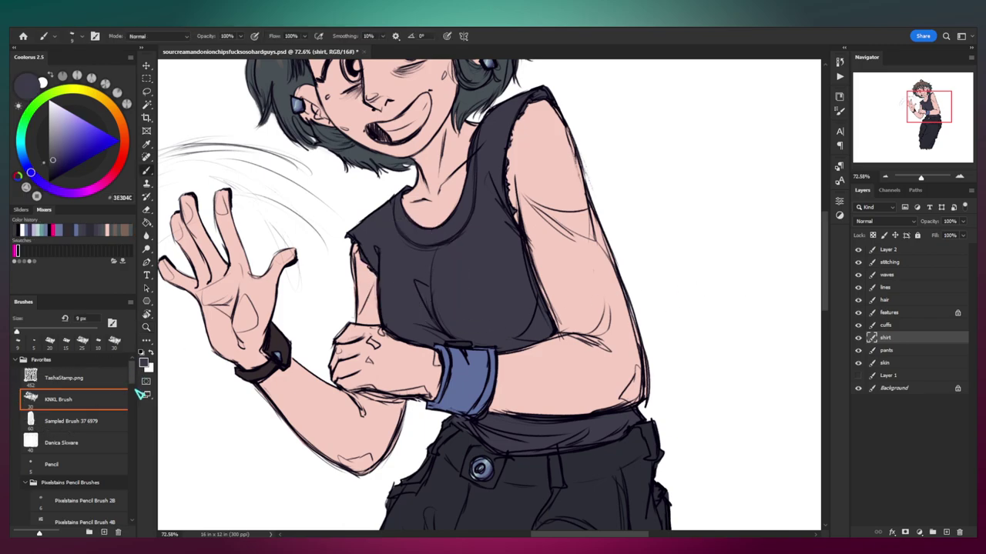
Step: Choose the SKIN - Transition 02 brush and reduce its size to 125 px
{"action": "scroll", "coordinate": [139, 393], "scroll_direction": "down", "scroll_amount": 5}
{"action": "scroll", "coordinate": [141, 390], "scroll_direction": "up", "scroll_amount": 5}
{"action": "mouse_move", "coordinate": [134, 376]}
{"action": "left_mouse_down"}
{"action": "mouse_move", "coordinate": [136, 423]}
{"action": "mouse_move", "coordinate": [125, 433]}
{"action": "mouse_move", "coordinate": [139, 406]}
{"action": "mouse_move", "coordinate": [139, 431]}
{"action": "mouse_move", "coordinate": [143, 420]}
{"action": "left_mouse_up"}
{"action": "left_click", "coordinate": [108, 438]}
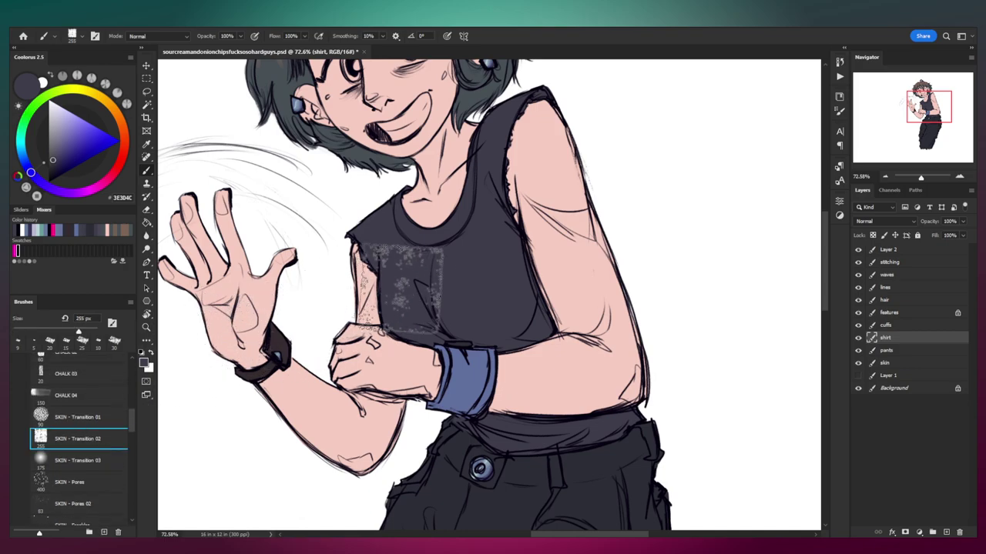
{"action": "key", "text": "bracketleft"}
{"action": "key", "text": "bracketleft"}
{"action": "key", "text": "bracketleft"}
{"action": "key", "text": "bracketleft"}
{"action": "key", "text": "bracketleft"}
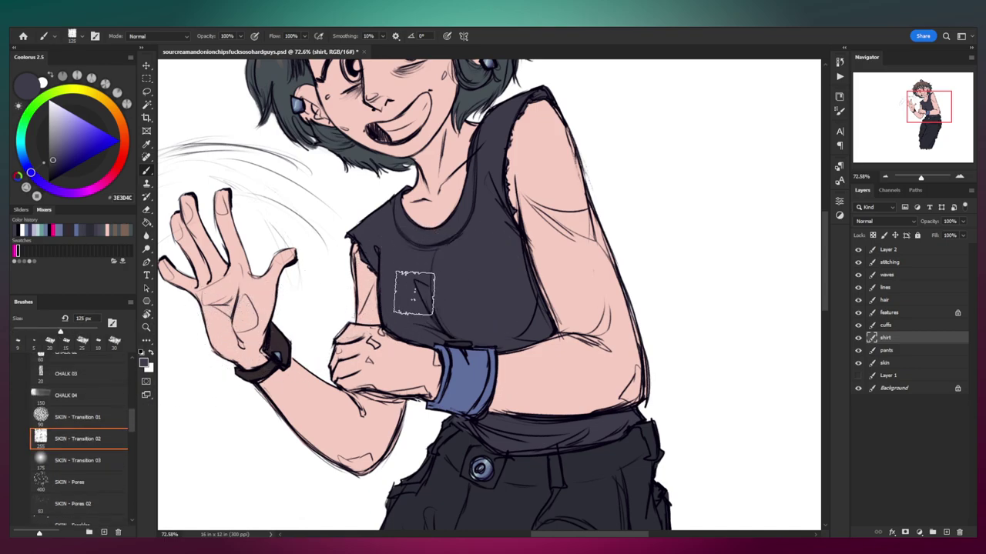
Step: Mix a lighter muted purple, #5F5D7C, and paint a vertical highlight down the middle of the shirt's chest
{"action": "key", "text": "x"}
{"action": "left_click", "coordinate": [421, 260], "text": "alt"}
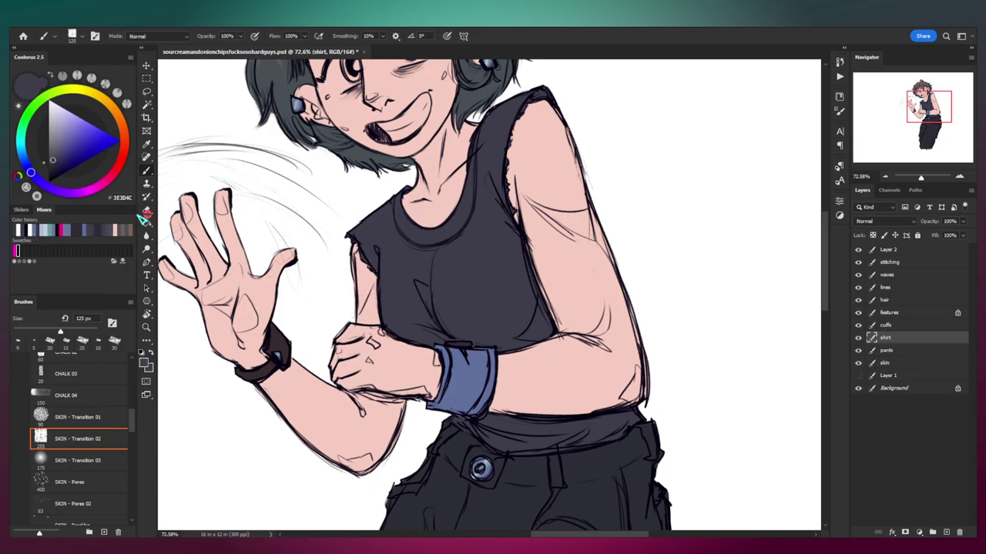
{"action": "left_click", "coordinate": [56, 147]}
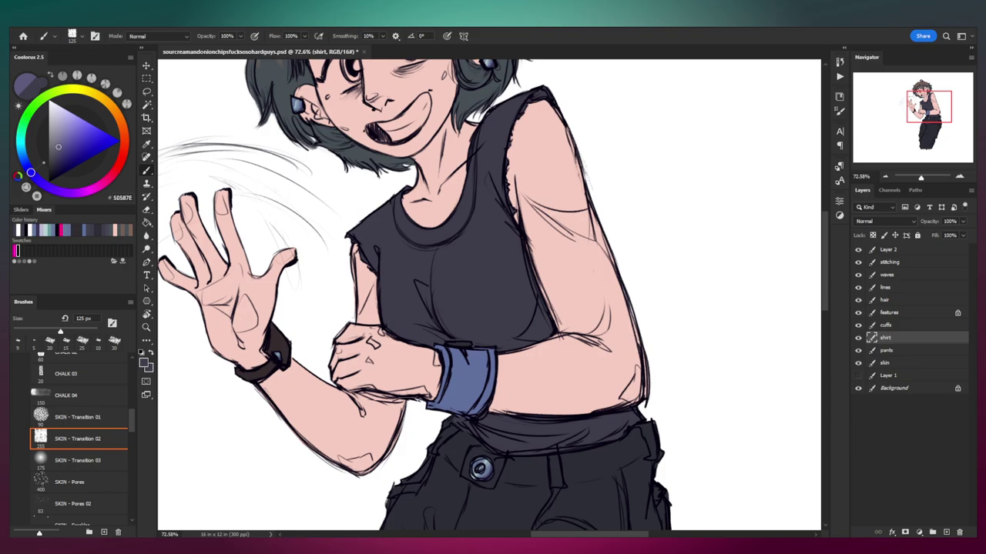
{"action": "left_click_drag", "start_coordinate": [57, 146], "coordinate": [57, 146]}
{"action": "left_click_drag", "start_coordinate": [444, 270], "coordinate": [420, 264]}
{"action": "mouse_move", "coordinate": [429, 265]}
{"action": "left_mouse_down"}
{"action": "mouse_move", "coordinate": [427, 321]}
{"action": "mouse_move", "coordinate": [445, 233]}
{"action": "mouse_move", "coordinate": [438, 333]}
{"action": "mouse_move", "coordinate": [426, 284]}
{"action": "mouse_move", "coordinate": [438, 338]}
{"action": "left_mouse_up"}
Step: Reduce the brush to 60 px and paint a purple highlight down the shirt's side nearest the waving hand
{"action": "key", "text": "b"}
{"action": "key", "text": "bracketleft"}
{"action": "key", "text": "bracketleft"}
{"action": "key", "text": "bracketleft"}
{"action": "key", "text": "bracketleft"}
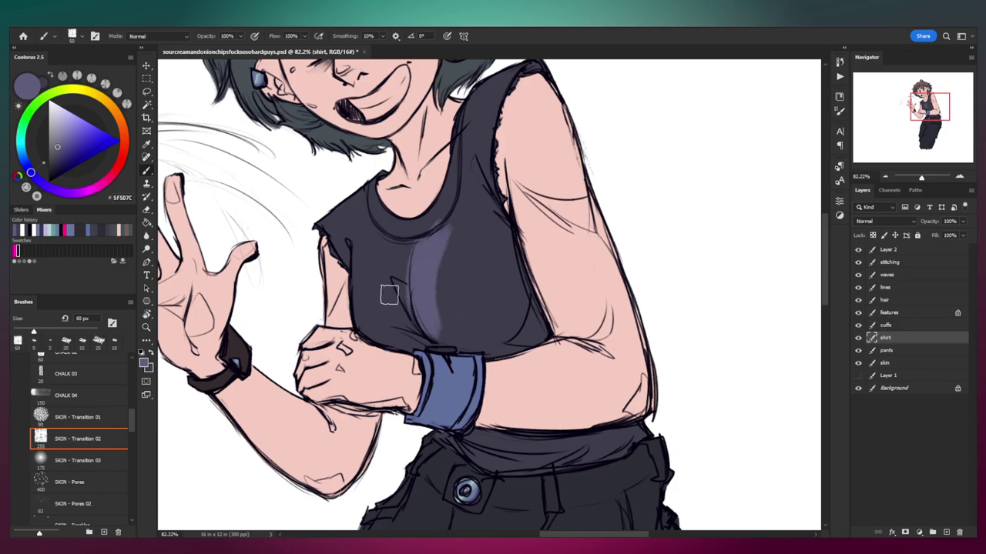
{"action": "left_click_drag", "start_coordinate": [354, 243], "coordinate": [363, 321]}
Step: Try a muted purple highlight along the shirt's neckline band, and undo it
{"action": "key", "text": "bracketright"}
{"action": "mouse_move", "coordinate": [375, 197]}
{"action": "left_mouse_down"}
{"action": "mouse_move", "coordinate": [418, 225]}
{"action": "mouse_move", "coordinate": [386, 221]}
{"action": "mouse_move", "coordinate": [443, 199]}
{"action": "left_mouse_up"}
{"action": "key", "text": "bracketleft"}
{"action": "key", "text": "ctrl+z"}
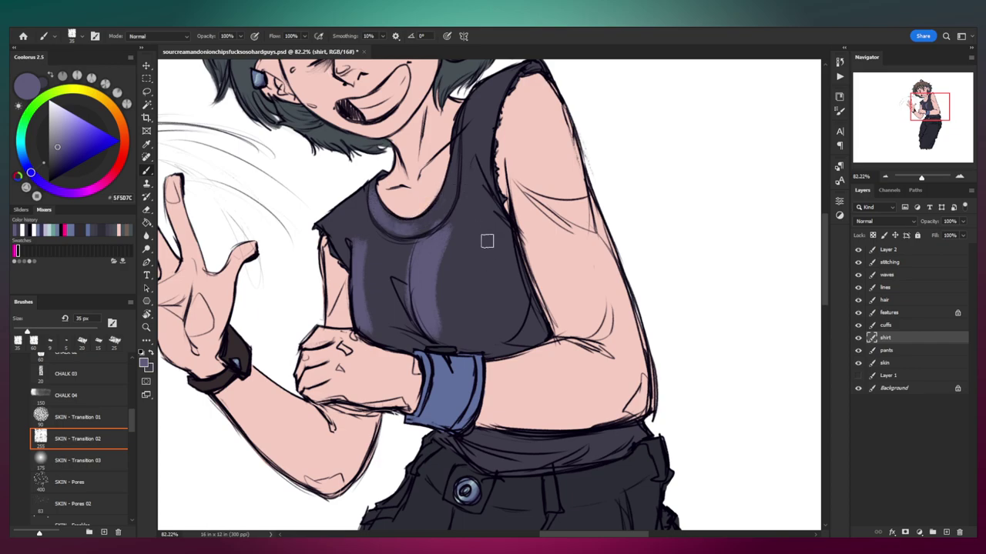
{"action": "key", "text": "ctrl+z"}
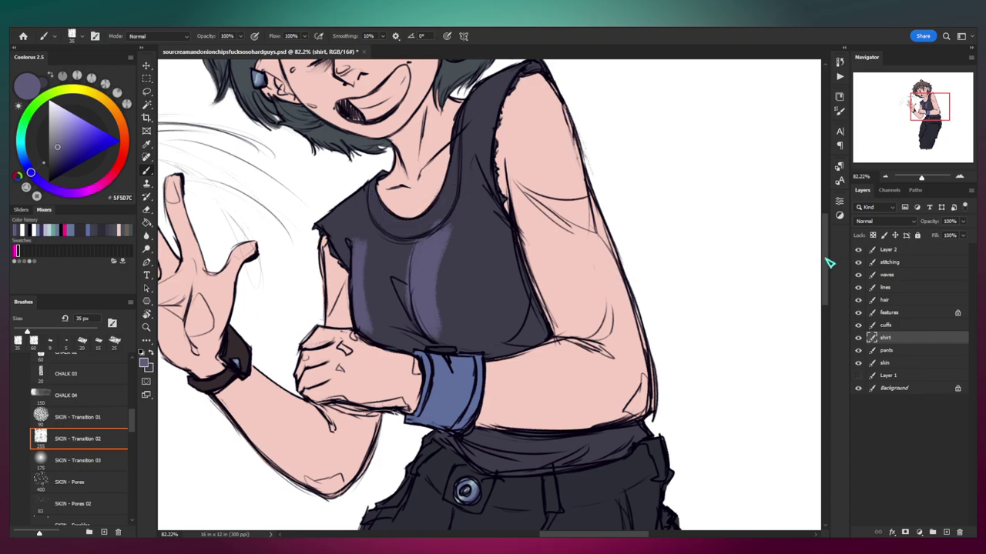
Step: Lock the shirt layer's transparent pixels and paint muted purple highlights along the shirt's shoulder strap beside the lowered arm, reducing the brush to 25 px
{"action": "key", "text": "e"}
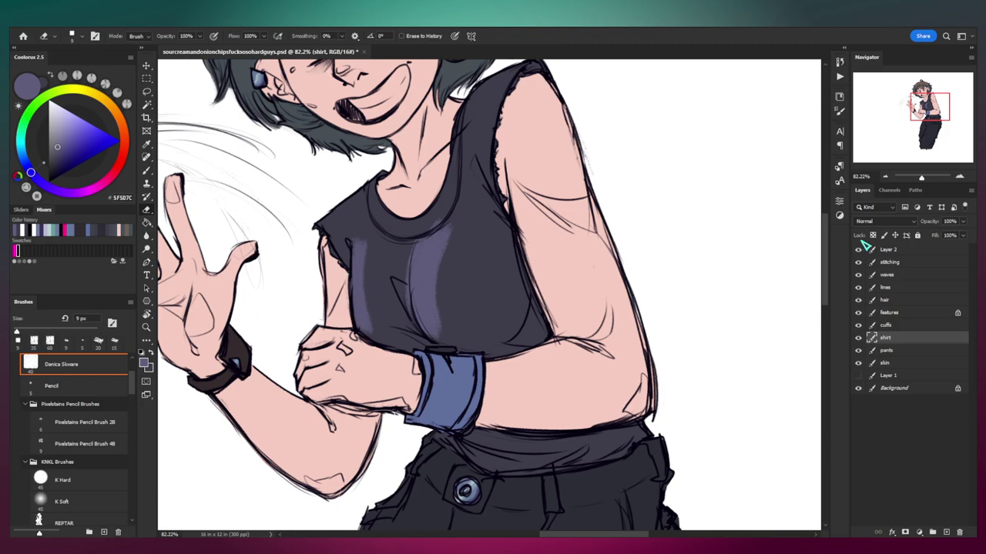
{"action": "left_click", "coordinate": [874, 236]}
{"action": "key", "text": "b"}
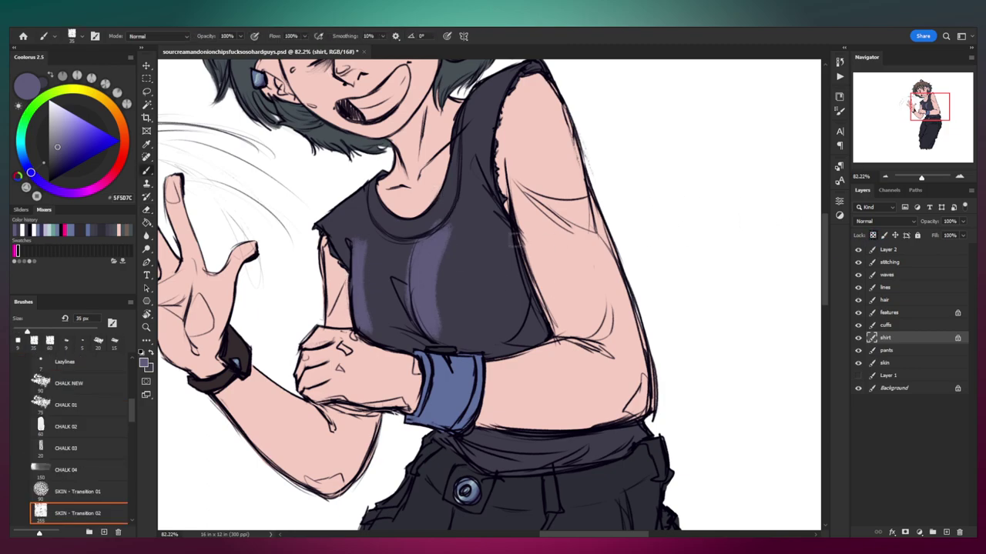
{"action": "left_click_drag", "start_coordinate": [376, 206], "coordinate": [391, 216]}
{"action": "mouse_move", "coordinate": [485, 138]}
{"action": "left_mouse_down"}
{"action": "mouse_move", "coordinate": [462, 212]}
{"action": "mouse_move", "coordinate": [474, 265]}
{"action": "left_mouse_up"}
{"action": "key", "text": "bracketleft"}
{"action": "key", "text": "bracketleft"}
{"action": "mouse_move", "coordinate": [460, 166]}
{"action": "left_mouse_down"}
{"action": "mouse_move", "coordinate": [472, 279]}
{"action": "mouse_move", "coordinate": [465, 276]}
{"action": "left_mouse_up"}
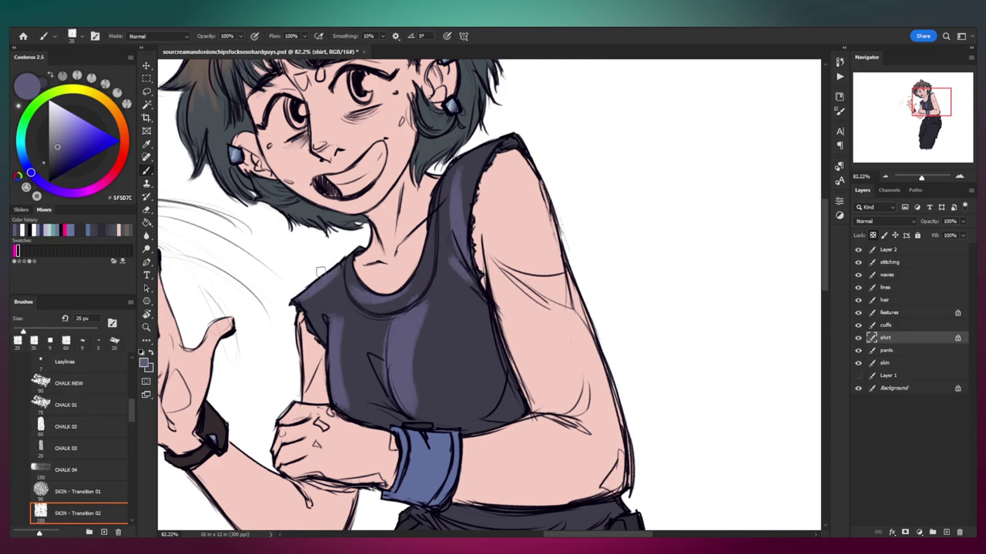
Step: Paint muted purple highlights along the shirt's neckline band and across the shoulder nearest the waving hand
{"action": "key", "text": "bracketleft"}
{"action": "mouse_move", "coordinate": [348, 270]}
{"action": "left_mouse_down"}
{"action": "mouse_move", "coordinate": [360, 308]}
{"action": "mouse_move", "coordinate": [377, 310]}
{"action": "left_mouse_up"}
{"action": "key", "text": "z"}
{"action": "mouse_move", "coordinate": [427, 272]}
{"action": "left_mouse_down"}
{"action": "mouse_move", "coordinate": [393, 259]}
{"action": "mouse_move", "coordinate": [409, 283]}
{"action": "left_mouse_up"}
{"action": "key", "text": "b"}
{"action": "key", "text": "bracketright"}
{"action": "key", "text": "bracketright"}
{"action": "key", "text": "bracketright"}
{"action": "left_click_drag", "start_coordinate": [307, 273], "coordinate": [330, 320]}
Step: Add narrow purple highlights to the shirt's upper body with a 20 px brush and highlight the hem at the waist
{"action": "key", "text": "bracketleft"}
{"action": "key", "text": "bracketleft"}
{"action": "left_click_drag", "start_coordinate": [337, 283], "coordinate": [340, 299]}
{"action": "mouse_move", "coordinate": [420, 351]}
{"action": "left_mouse_down"}
{"action": "mouse_move", "coordinate": [394, 317]}
{"action": "mouse_move", "coordinate": [450, 277]}
{"action": "left_mouse_up"}
{"action": "scroll", "coordinate": [394, 318], "scroll_direction": "down", "scroll_amount": 4}
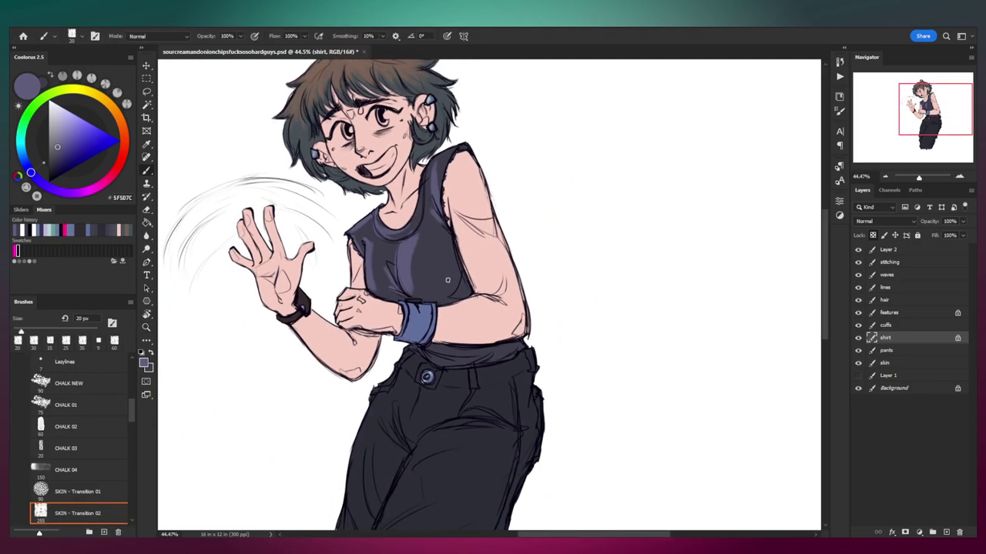
{"action": "mouse_move", "coordinate": [424, 353]}
{"action": "left_mouse_down"}
{"action": "mouse_move", "coordinate": [471, 358]}
{"action": "mouse_move", "coordinate": [459, 349]}
{"action": "mouse_move", "coordinate": [472, 337]}
{"action": "left_mouse_up"}
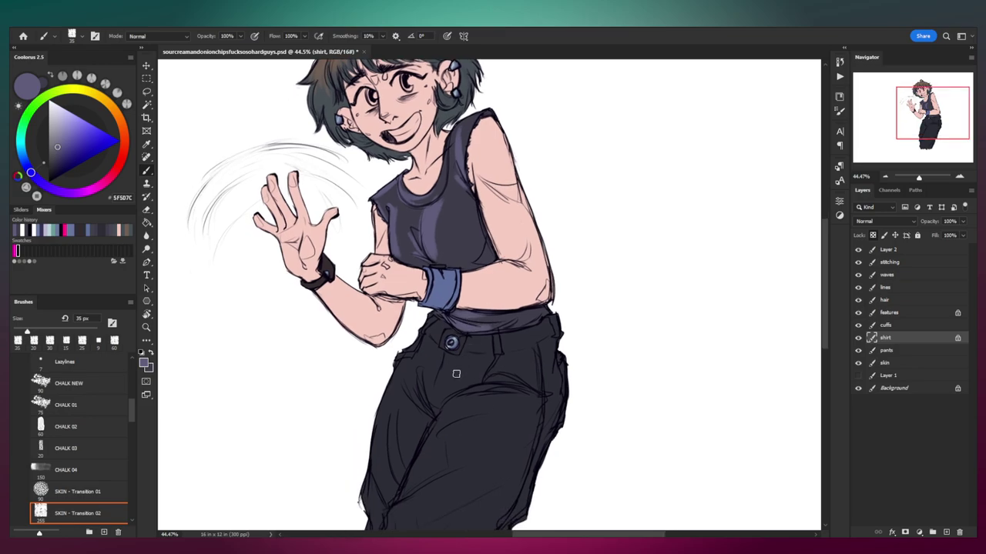
Step: Mix a lighter blue-grey, #4D546D, from the pants colour, switch to the pants layer and lock its transparent pixels
{"action": "left_click", "coordinate": [456, 371], "text": "alt"}
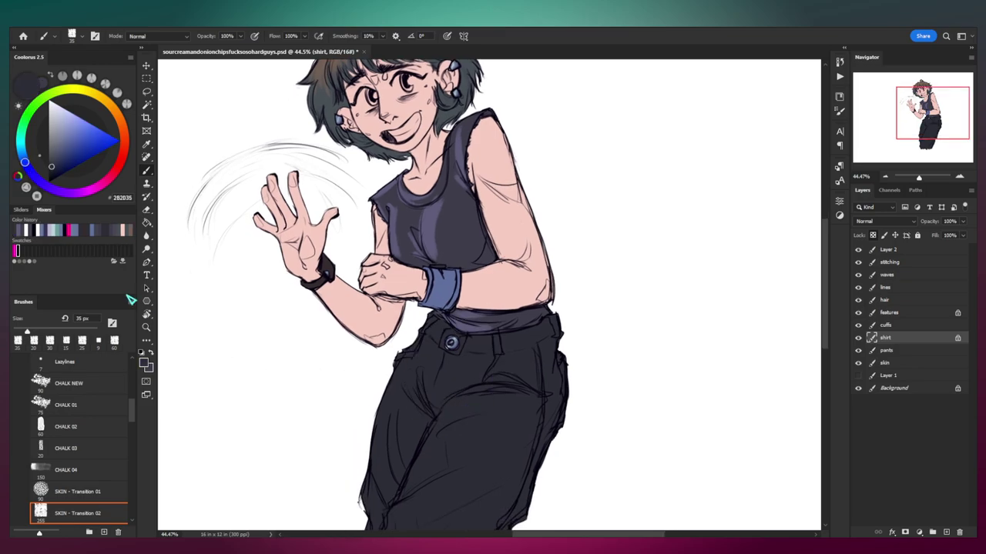
{"action": "left_click", "coordinate": [55, 152]}
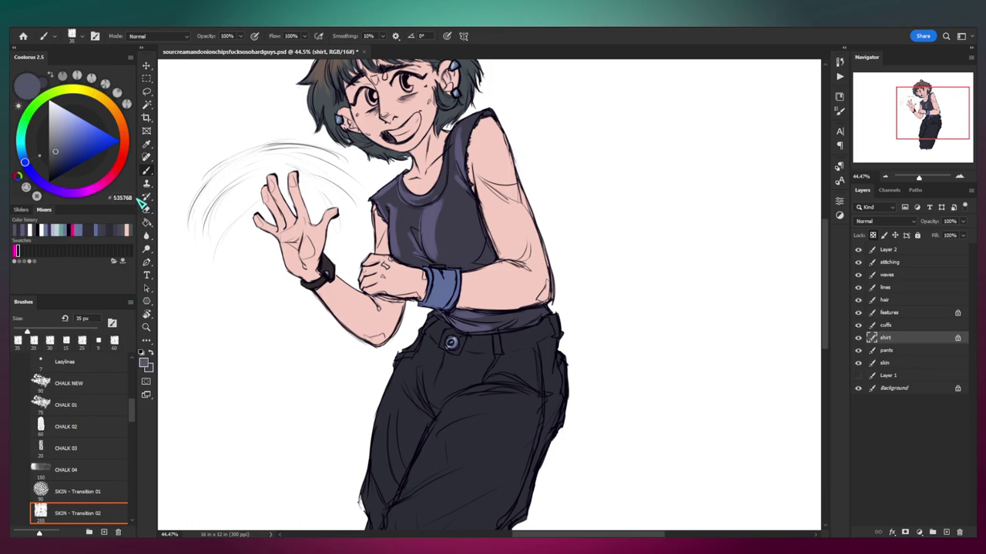
{"action": "mouse_move", "coordinate": [471, 361]}
{"action": "left_mouse_down"}
{"action": "mouse_move", "coordinate": [458, 294]}
{"action": "mouse_move", "coordinate": [476, 324]}
{"action": "left_mouse_up"}
{"action": "key", "text": "bracketright"}
{"action": "key", "text": "bracketright"}
{"action": "key", "text": "alt+bracketleft"}
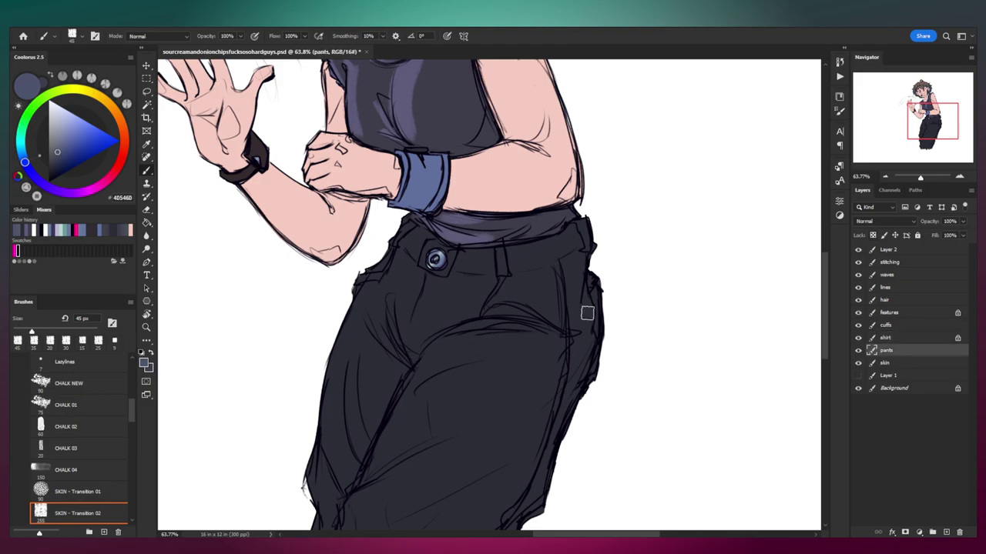
{"action": "left_click", "coordinate": [873, 234]}
Step: Paint a blue-grey highlight over the top of the front thigh at 45 px and a narrower one on the belt loop
{"action": "mouse_move", "coordinate": [425, 359]}
{"action": "left_mouse_down"}
{"action": "mouse_move", "coordinate": [475, 332]}
{"action": "mouse_move", "coordinate": [544, 334]}
{"action": "left_mouse_up"}
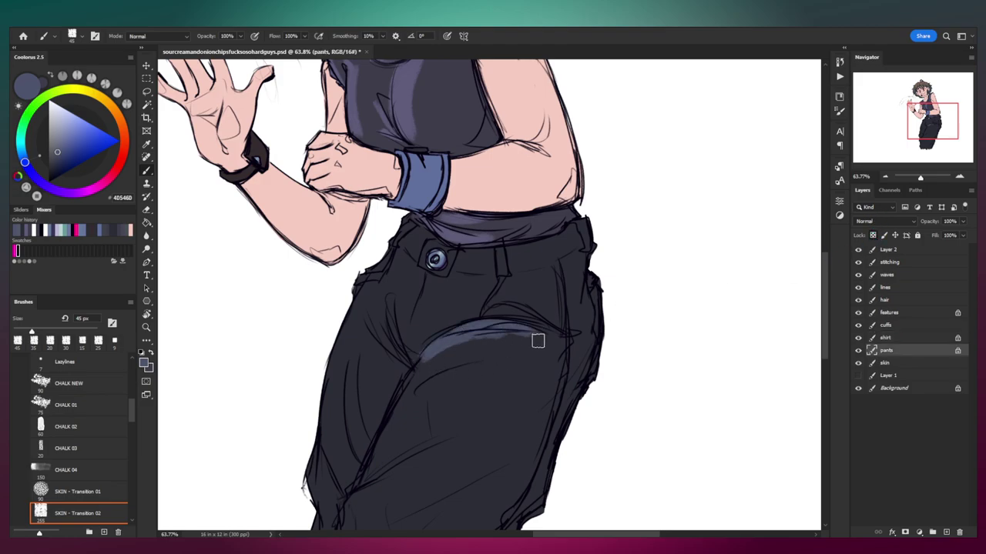
{"action": "key", "text": "bracketleft"}
{"action": "key", "text": "bracketleft"}
{"action": "key", "text": "bracketleft"}
{"action": "left_click_drag", "start_coordinate": [500, 250], "coordinate": [499, 284]}
Step: Paint blue-grey highlights on the crotch creases, the hip pocket edge and the folds of the leg nearest the waving hand
{"action": "left_click_drag", "start_coordinate": [417, 331], "coordinate": [432, 288]}
{"action": "left_click_drag", "start_coordinate": [417, 356], "coordinate": [400, 296]}
{"action": "mouse_move", "coordinate": [407, 360]}
{"action": "left_mouse_down"}
{"action": "mouse_move", "coordinate": [384, 302]}
{"action": "mouse_move", "coordinate": [388, 351]}
{"action": "left_mouse_up"}
{"action": "mouse_move", "coordinate": [360, 285]}
{"action": "left_mouse_down"}
{"action": "mouse_move", "coordinate": [393, 273]}
{"action": "mouse_move", "coordinate": [416, 231]}
{"action": "left_mouse_up"}
{"action": "key", "text": "ctrl+space"}
{"action": "mouse_move", "coordinate": [436, 282]}
{"action": "left_mouse_down"}
{"action": "mouse_move", "coordinate": [409, 297]}
{"action": "mouse_move", "coordinate": [405, 274]}
{"action": "left_mouse_up"}
{"action": "key", "text": "bracketright"}
{"action": "mouse_move", "coordinate": [381, 311]}
{"action": "left_mouse_down"}
{"action": "mouse_move", "coordinate": [389, 369]}
{"action": "mouse_move", "coordinate": [359, 402]}
{"action": "mouse_move", "coordinate": [357, 425]}
{"action": "mouse_move", "coordinate": [347, 377]}
{"action": "mouse_move", "coordinate": [362, 309]}
{"action": "left_mouse_up"}
{"action": "left_click_drag", "start_coordinate": [378, 270], "coordinate": [365, 310]}
Step: Highlight the front thigh's folds and the lower leg of the pants in blue-grey with the 35 px brush
{"action": "key", "text": "space"}
{"action": "left_click_drag", "start_coordinate": [387, 398], "coordinate": [383, 321]}
{"action": "mouse_move", "coordinate": [423, 237]}
{"action": "left_mouse_down"}
{"action": "mouse_move", "coordinate": [375, 332]}
{"action": "mouse_move", "coordinate": [463, 285]}
{"action": "mouse_move", "coordinate": [434, 299]}
{"action": "left_mouse_up"}
{"action": "left_click_drag", "start_coordinate": [414, 265], "coordinate": [470, 243]}
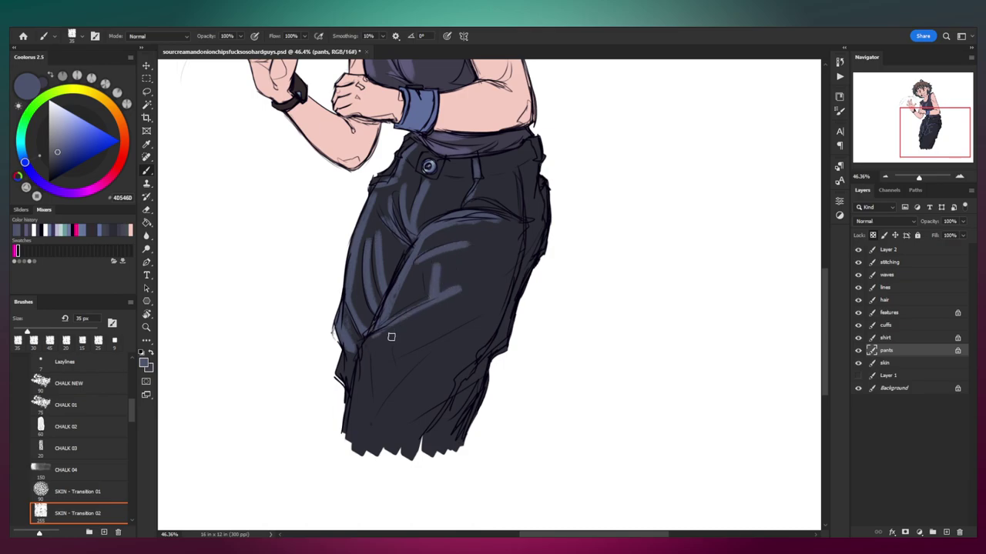
{"action": "mouse_move", "coordinate": [388, 365]}
{"action": "left_mouse_down"}
{"action": "mouse_move", "coordinate": [445, 339]}
{"action": "mouse_move", "coordinate": [426, 358]}
{"action": "left_mouse_up"}
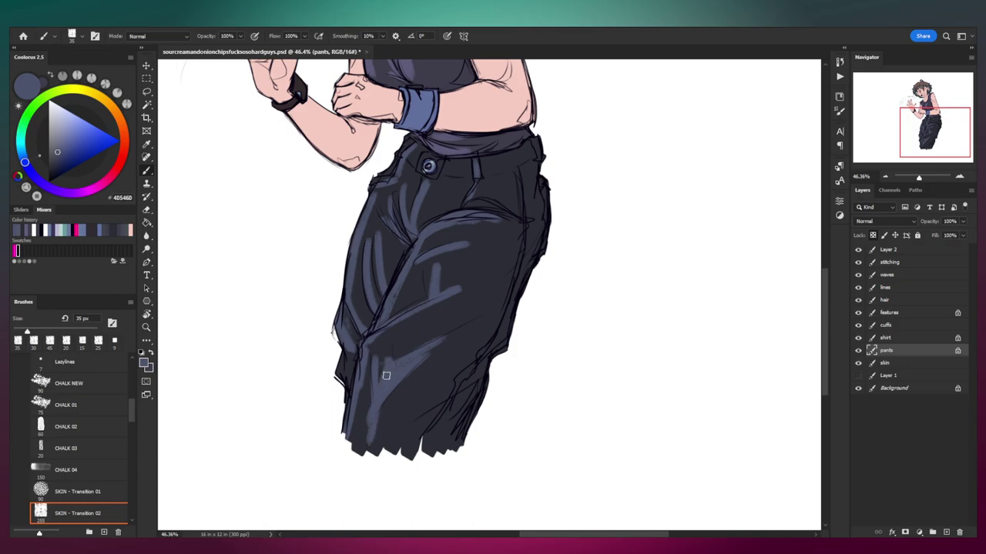
{"action": "left_click_drag", "start_coordinate": [421, 333], "coordinate": [394, 427]}
{"action": "mouse_move", "coordinate": [531, 266]}
{"action": "left_mouse_down"}
{"action": "mouse_move", "coordinate": [504, 267]}
{"action": "mouse_move", "coordinate": [503, 310]}
{"action": "left_mouse_up"}
Step: Sample the dark pants colour and soften the front leg's highlights with the brush enlarged to 100 px
{"action": "left_click", "coordinate": [504, 308], "text": "alt"}
{"action": "key", "text": "bracketright"}
{"action": "key", "text": "bracketright"}
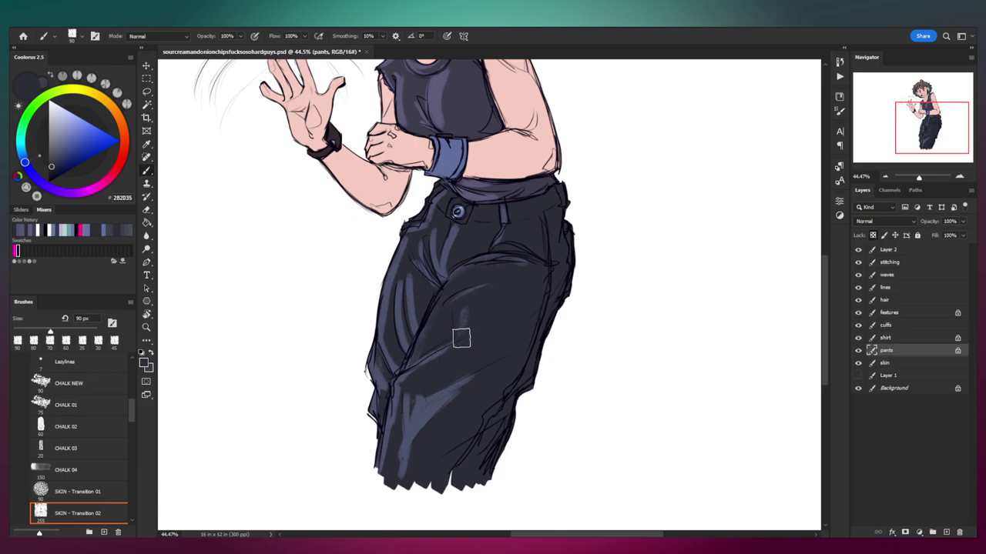
{"action": "key", "text": "bracketright"}
{"action": "mouse_move", "coordinate": [466, 383]}
{"action": "left_mouse_down"}
{"action": "mouse_move", "coordinate": [378, 451]}
{"action": "mouse_move", "coordinate": [392, 447]}
{"action": "left_mouse_up"}
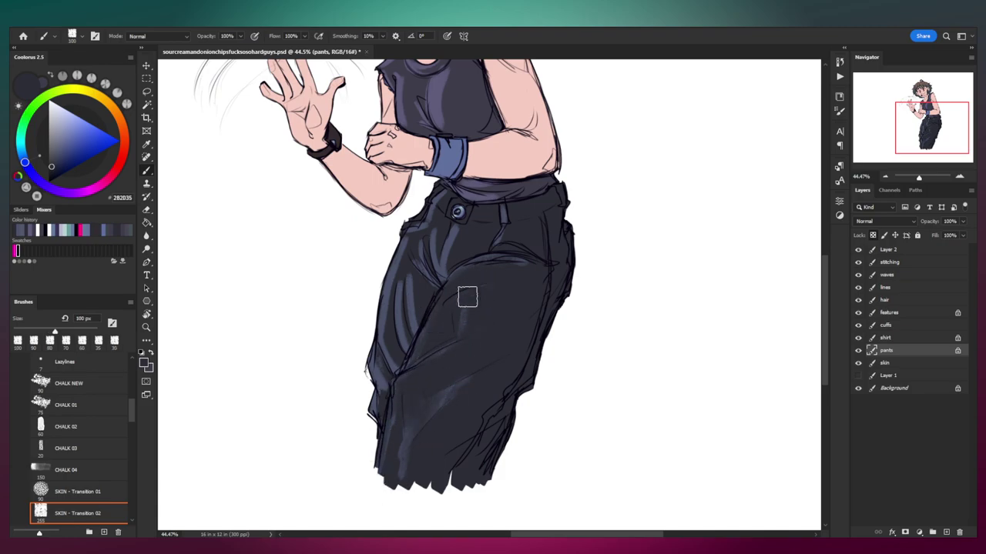
{"action": "left_click_drag", "start_coordinate": [439, 414], "coordinate": [445, 387]}
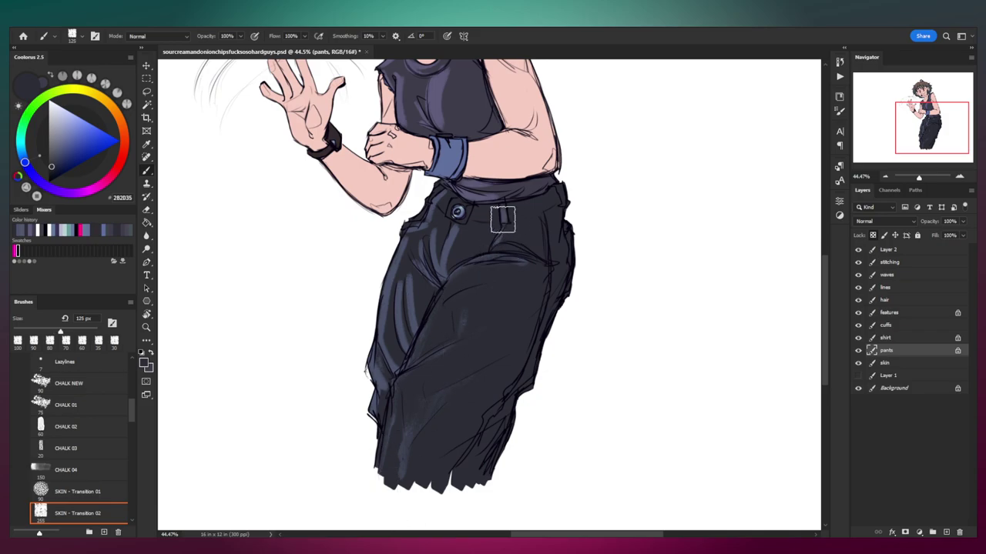
Step: Enlarge the brush to 125 px and tone down the highlights on the hips and the other pants leg
{"action": "key", "text": "bracketright"}
{"action": "mouse_move", "coordinate": [442, 214]}
{"action": "left_mouse_down"}
{"action": "mouse_move", "coordinate": [420, 238]}
{"action": "mouse_move", "coordinate": [442, 192]}
{"action": "mouse_move", "coordinate": [396, 284]}
{"action": "mouse_move", "coordinate": [388, 387]}
{"action": "mouse_move", "coordinate": [409, 349]}
{"action": "mouse_move", "coordinate": [408, 363]}
{"action": "mouse_move", "coordinate": [384, 349]}
{"action": "left_mouse_up"}
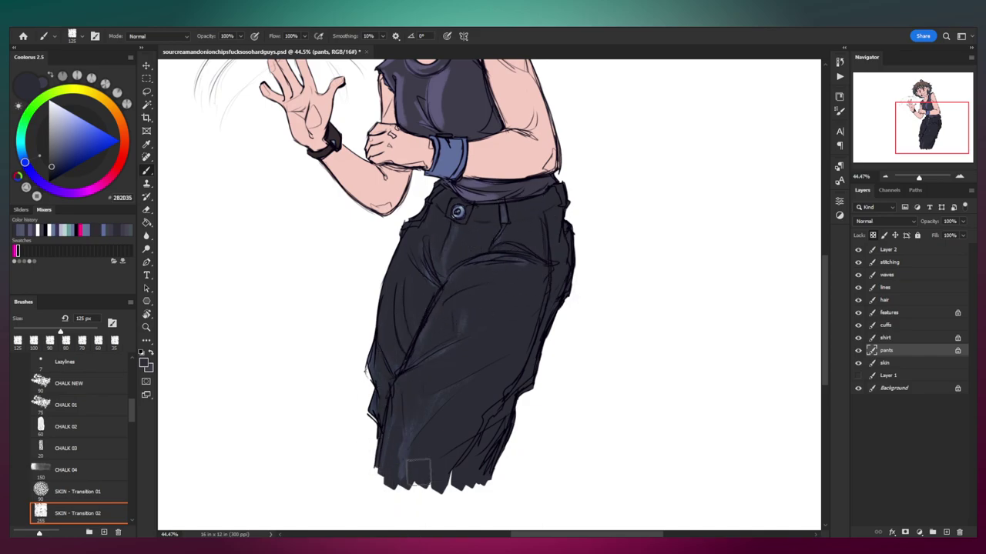
{"action": "left_click_drag", "start_coordinate": [483, 282], "coordinate": [442, 386]}
{"action": "left_click_drag", "start_coordinate": [451, 328], "coordinate": [493, 219]}
Step: Sample the shirt's base purple, #3E3D4C, and soften the shirt highlights on the shirt layer with a 200 px brush
{"action": "left_click", "coordinate": [469, 216], "text": "alt"}
{"action": "key", "text": "bracketright"}
{"action": "key", "text": "bracketright"}
{"action": "key", "text": "bracketright"}
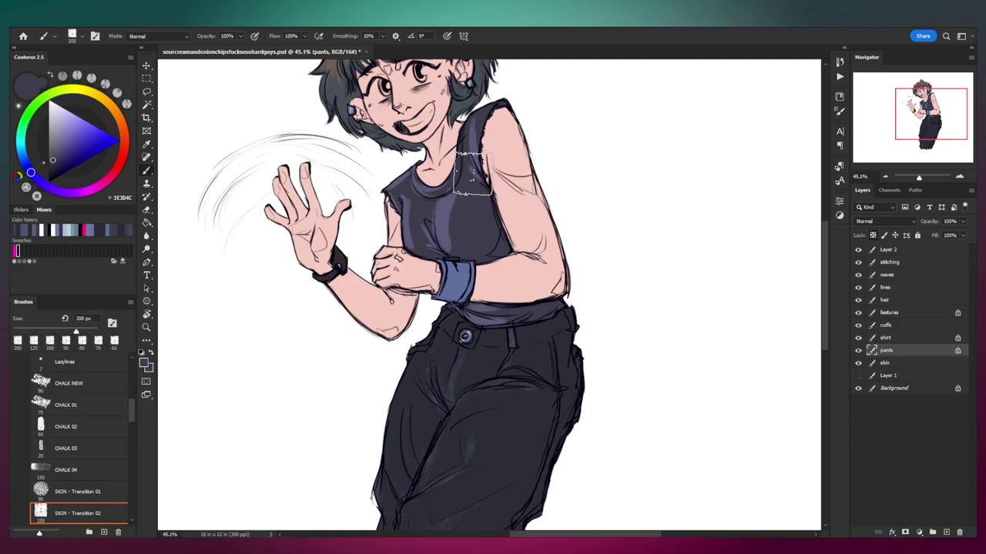
{"action": "key", "text": "alt+bracketright"}
{"action": "mouse_move", "coordinate": [422, 202]}
{"action": "left_mouse_down"}
{"action": "mouse_move", "coordinate": [406, 187]}
{"action": "mouse_move", "coordinate": [411, 235]}
{"action": "left_mouse_up"}
{"action": "left_click_drag", "start_coordinate": [472, 110], "coordinate": [492, 130]}
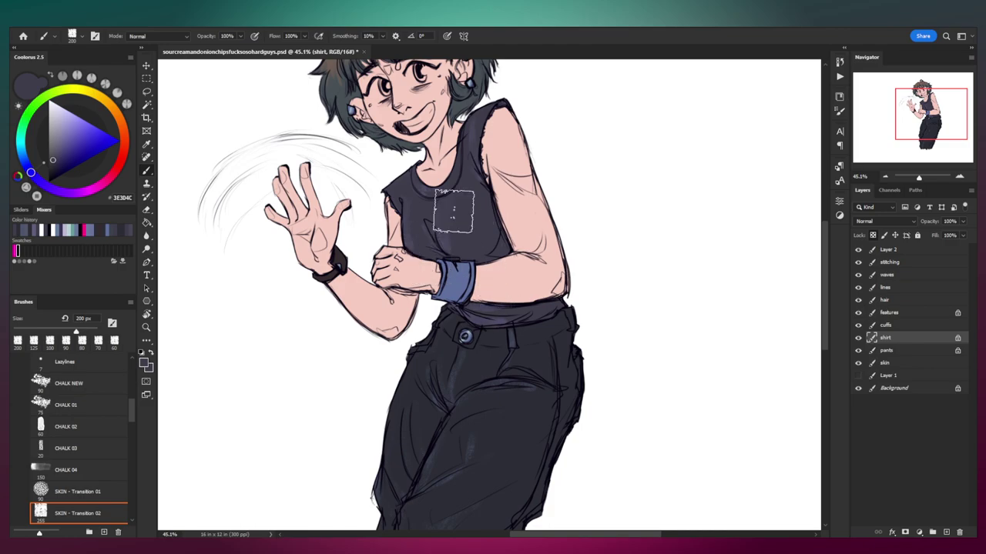
{"action": "mouse_move", "coordinate": [489, 212]}
{"action": "left_mouse_down"}
{"action": "mouse_move", "coordinate": [505, 293]}
{"action": "mouse_move", "coordinate": [517, 297]}
{"action": "left_mouse_up"}
Step: Reduce the brush to 60 px and mix a darker purple, #201F32, for the shirt's shadows
{"action": "key", "text": "["}
{"action": "key", "text": "bracketleft"}
{"action": "key", "text": "bracketleft"}
{"action": "key", "text": "bracketleft"}
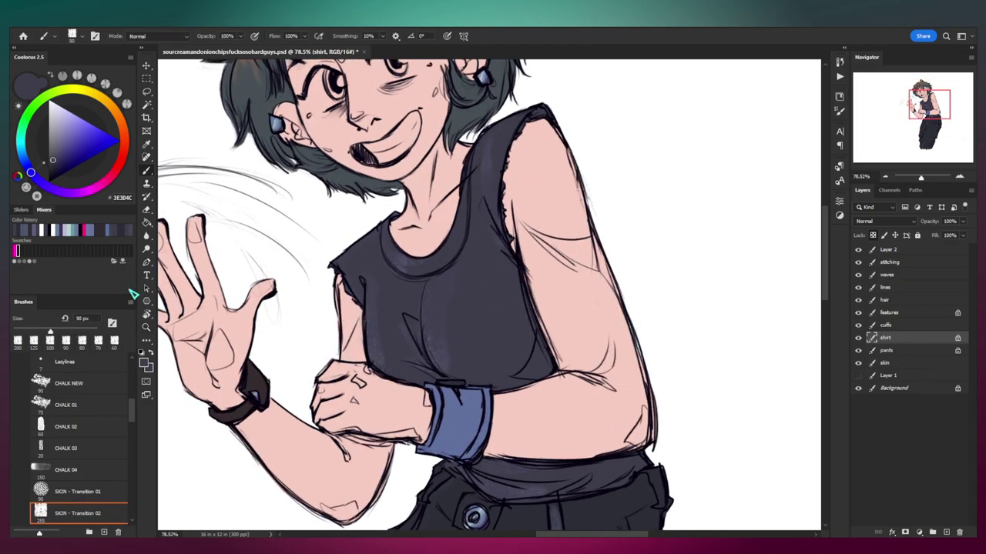
{"action": "key", "text": "alt"}
{"action": "left_click_drag", "start_coordinate": [56, 170], "coordinate": [57, 169]}
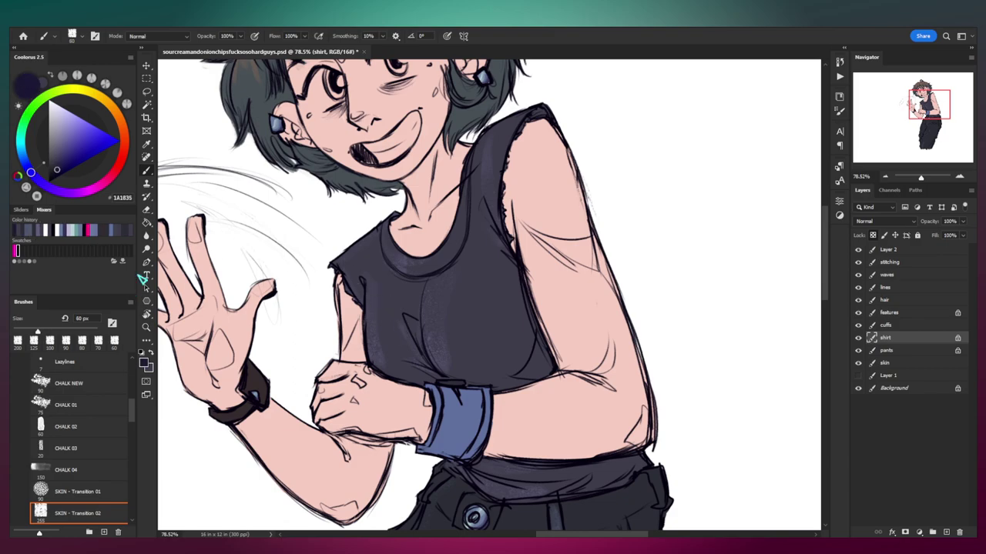
{"action": "left_click", "coordinate": [362, 295], "text": "alt"}
{"action": "left_click", "coordinate": [55, 171]}
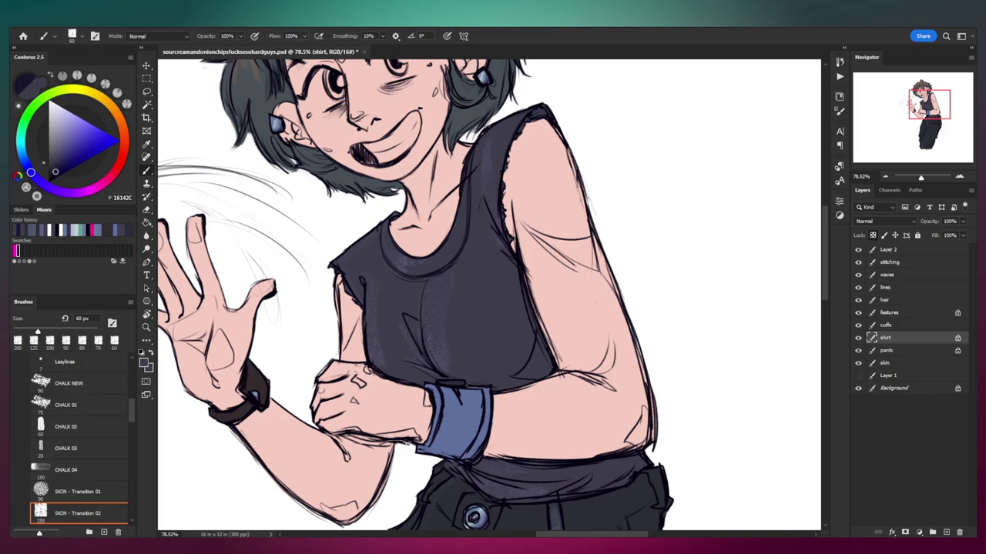
{"action": "left_click_drag", "start_coordinate": [53, 170], "coordinate": [54, 170]}
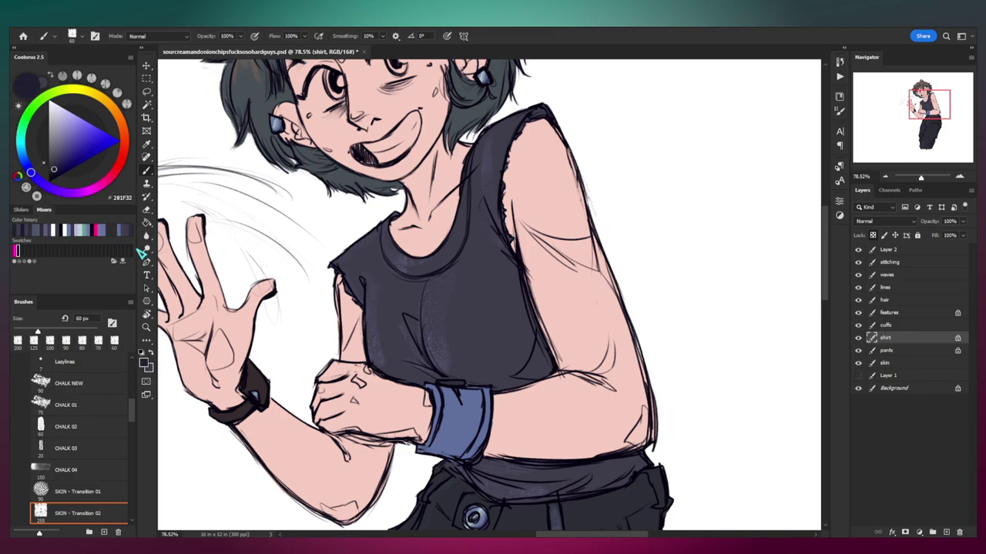
Step: Darken the fold at the centre of the shirt's chest and undo the last shadow stroke there
{"action": "mouse_move", "coordinate": [416, 310]}
{"action": "left_mouse_down"}
{"action": "mouse_move", "coordinate": [396, 282]}
{"action": "mouse_move", "coordinate": [392, 320]}
{"action": "left_mouse_up"}
{"action": "key", "text": "["}
{"action": "left_click_drag", "start_coordinate": [387, 268], "coordinate": [393, 314]}
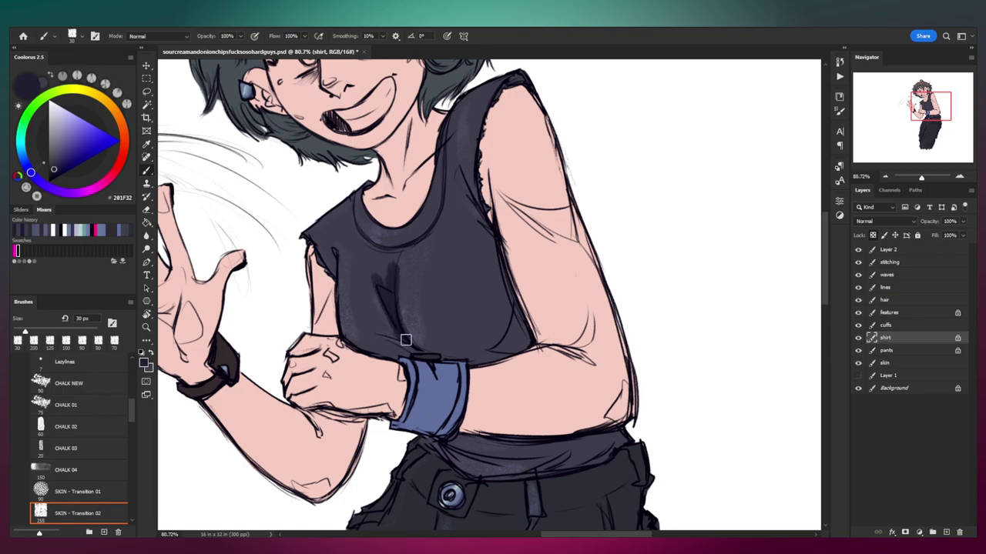
{"action": "key", "text": "ctrl+z"}
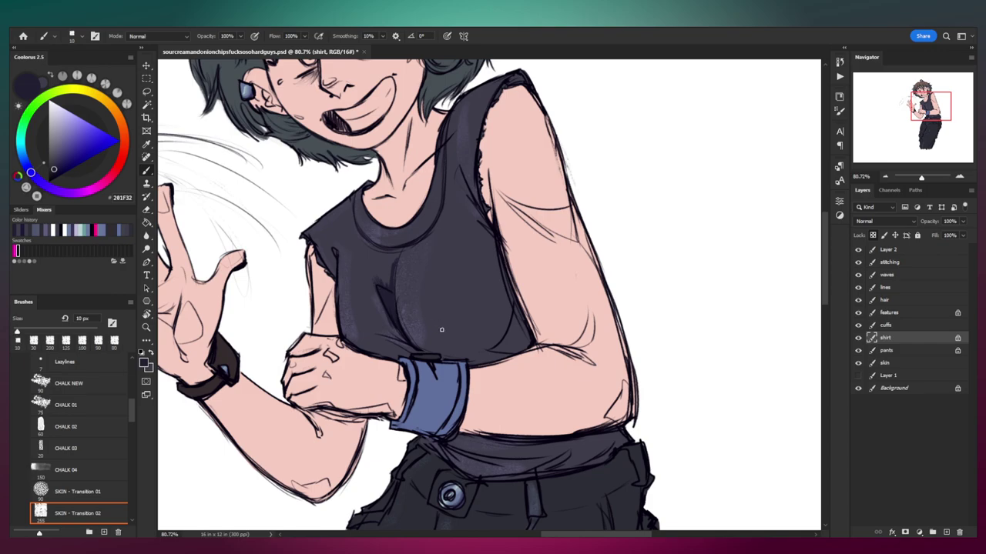
Step: Paint dark purple shadows down the shirt's side next to the lowered arm and up along its armhole, enlarging the brush to 35 px
{"action": "key", "text": "bracketright"}
{"action": "left_click_drag", "start_coordinate": [492, 353], "coordinate": [519, 323]}
{"action": "key", "text": "bracketright"}
{"action": "mouse_move", "coordinate": [458, 213]}
{"action": "left_mouse_down"}
{"action": "mouse_move", "coordinate": [510, 310]}
{"action": "mouse_move", "coordinate": [509, 328]}
{"action": "left_mouse_up"}
{"action": "left_click_drag", "start_coordinate": [453, 192], "coordinate": [503, 260]}
{"action": "left_click_drag", "start_coordinate": [456, 170], "coordinate": [494, 262]}
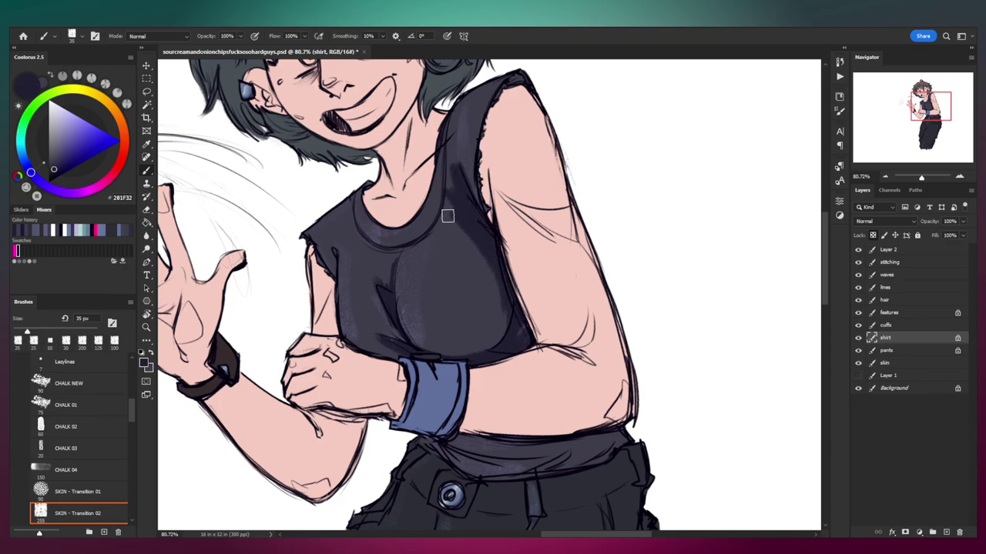
Step: Shade beneath the shirt's neckline band, and darken the hem under the forearm with a 40 px brush
{"action": "mouse_move", "coordinate": [378, 246]}
{"action": "left_mouse_down"}
{"action": "mouse_move", "coordinate": [447, 192]}
{"action": "mouse_move", "coordinate": [433, 239]}
{"action": "mouse_move", "coordinate": [473, 168]}
{"action": "left_mouse_up"}
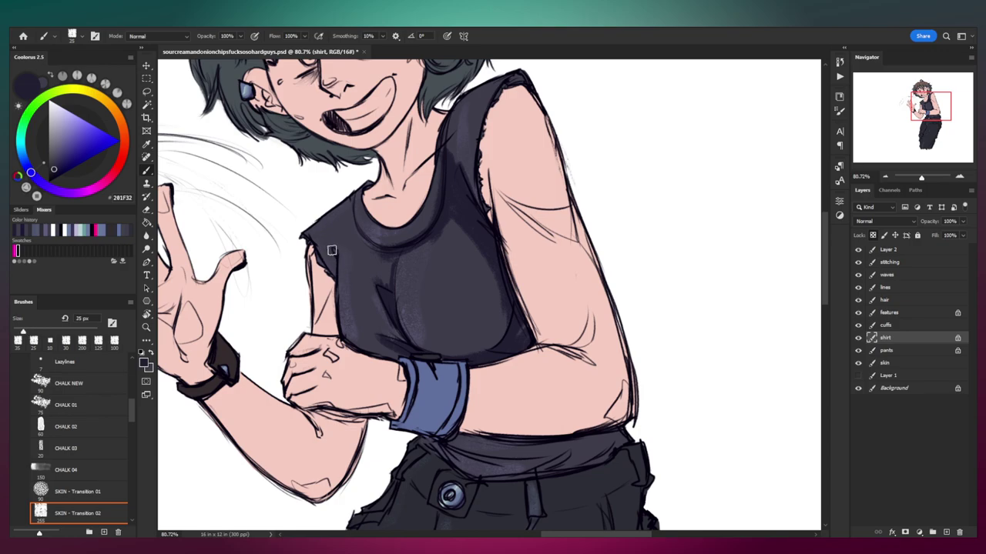
{"action": "left_click_drag", "start_coordinate": [445, 360], "coordinate": [422, 312]}
{"action": "key", "text": "bracketright"}
{"action": "mouse_move", "coordinate": [445, 410]}
{"action": "left_mouse_down"}
{"action": "mouse_move", "coordinate": [425, 383]}
{"action": "mouse_move", "coordinate": [493, 396]}
{"action": "left_mouse_up"}
{"action": "left_click_drag", "start_coordinate": [591, 378], "coordinate": [518, 428]}
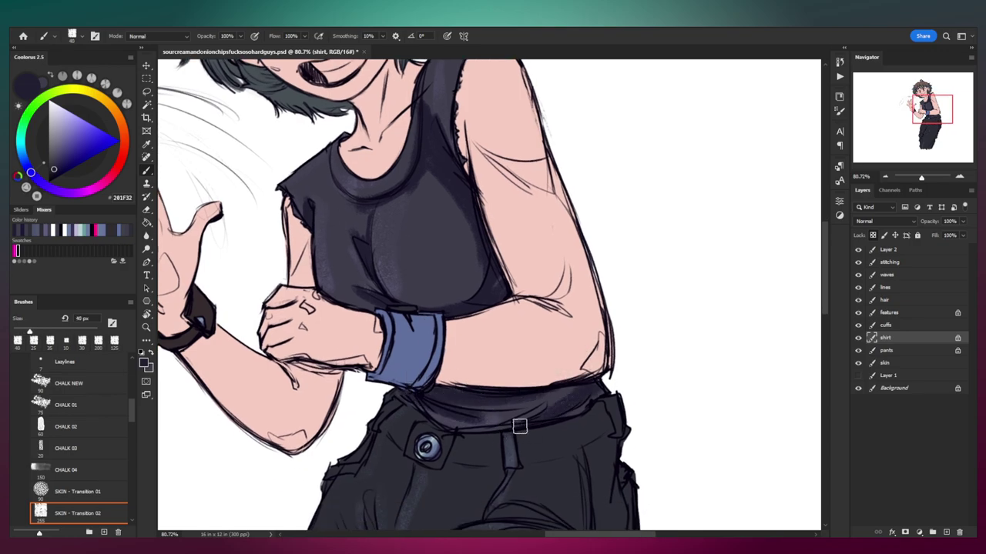
{"action": "mouse_move", "coordinate": [552, 396]}
{"action": "left_mouse_down"}
{"action": "mouse_move", "coordinate": [431, 410]}
{"action": "mouse_move", "coordinate": [454, 369]}
{"action": "mouse_move", "coordinate": [449, 271]}
{"action": "left_mouse_up"}
Step: Deepen the dark purple shadow below the shirt's armhole beside the lowered arm with a 60 px brush
{"action": "key", "text": "z"}
{"action": "key", "text": "b"}
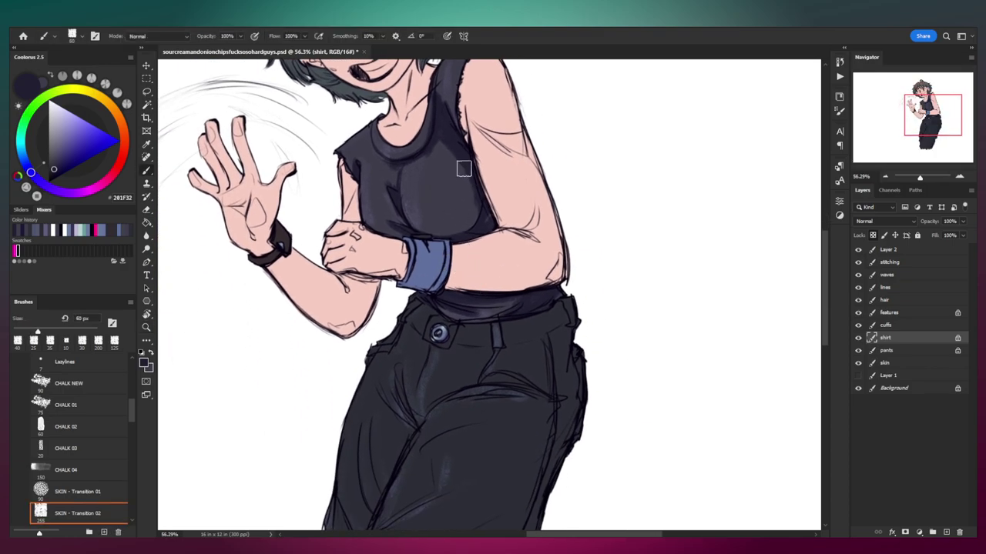
{"action": "left_click_drag", "start_coordinate": [459, 163], "coordinate": [469, 174]}
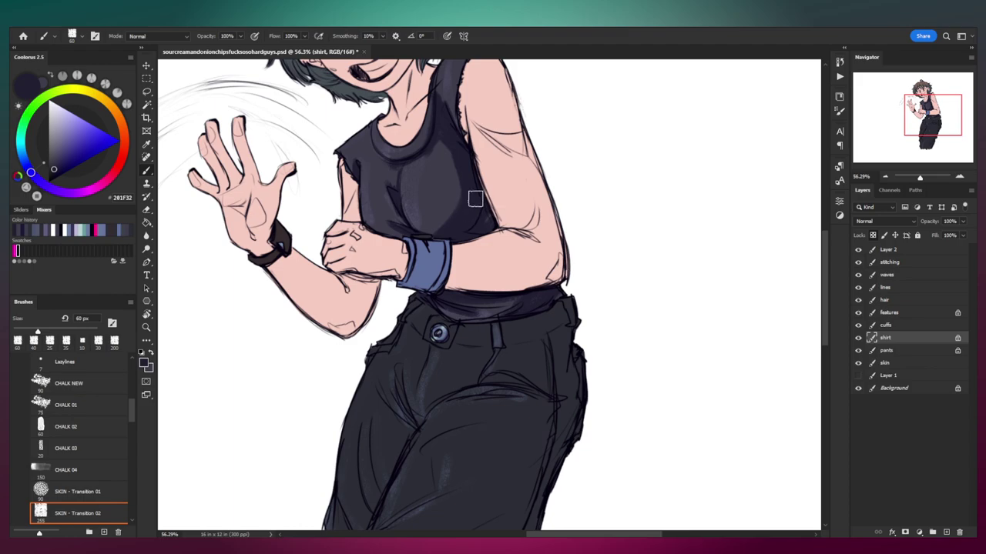
{"action": "key", "text": "z"}
{"action": "mouse_move", "coordinate": [487, 307]}
{"action": "left_mouse_down"}
{"action": "mouse_move", "coordinate": [466, 341]}
{"action": "mouse_move", "coordinate": [449, 307]}
{"action": "left_mouse_up"}
Step: Blend the shirt's shadows using the base purple, #3E3D4C, enlarging the brush in stages from 70 to 200 px
{"action": "mouse_move", "coordinate": [412, 151]}
{"action": "left_mouse_down"}
{"action": "mouse_move", "coordinate": [419, 229]}
{"action": "mouse_move", "coordinate": [450, 259]}
{"action": "left_mouse_up"}
{"action": "key", "text": "b"}
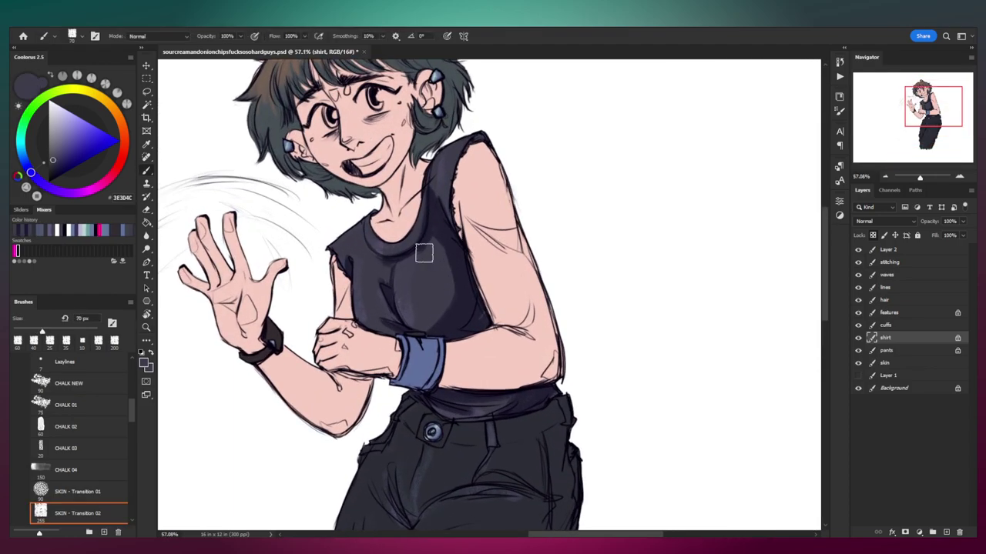
{"action": "mouse_move", "coordinate": [442, 226]}
{"action": "left_mouse_down"}
{"action": "mouse_move", "coordinate": [426, 269]}
{"action": "mouse_move", "coordinate": [441, 317]}
{"action": "left_mouse_up"}
{"action": "key", "text": "]"}
{"action": "left_click_drag", "start_coordinate": [453, 248], "coordinate": [449, 308]}
{"action": "key", "text": "bracketright"}
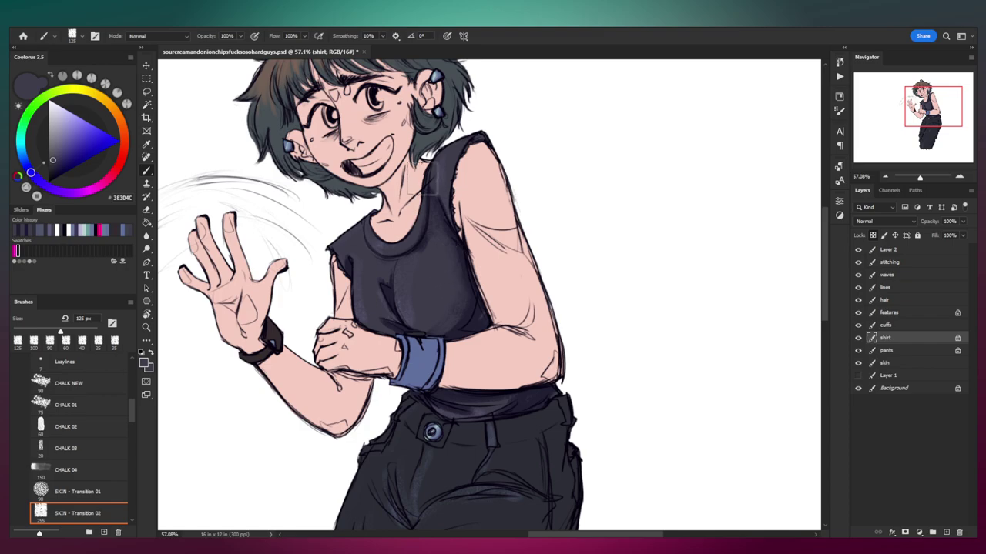
{"action": "key", "text": "bracketright"}
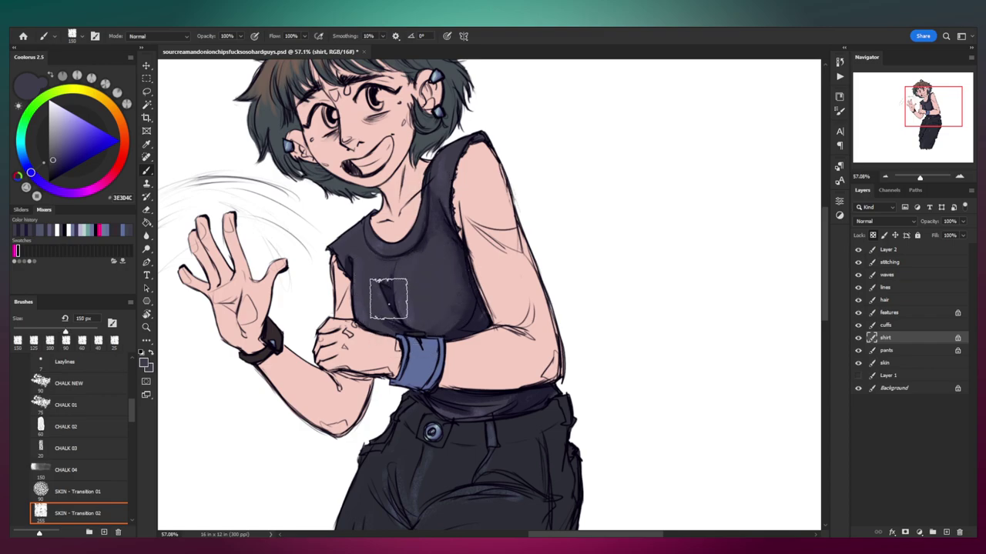
{"action": "key", "text": "bracketright"}
{"action": "key", "text": "bracketright"}
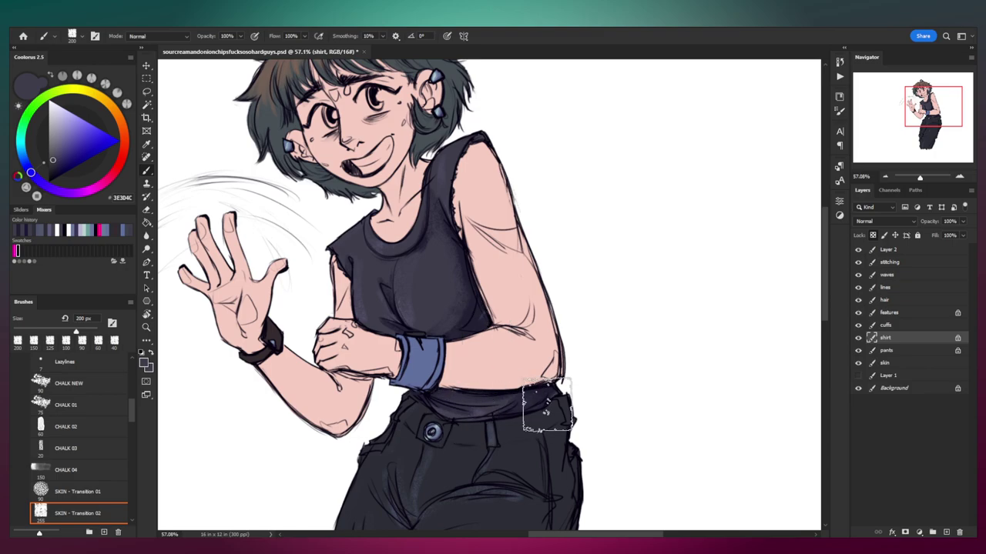
Step: Mix a near-black blue, #141723, from the pants colour, switch to the pants layer and reduce the brush to 80 px
{"action": "key", "text": "z"}
{"action": "left_click_drag", "start_coordinate": [557, 404], "coordinate": [485, 244]}
{"action": "left_click_drag", "start_coordinate": [452, 274], "coordinate": [420, 276]}
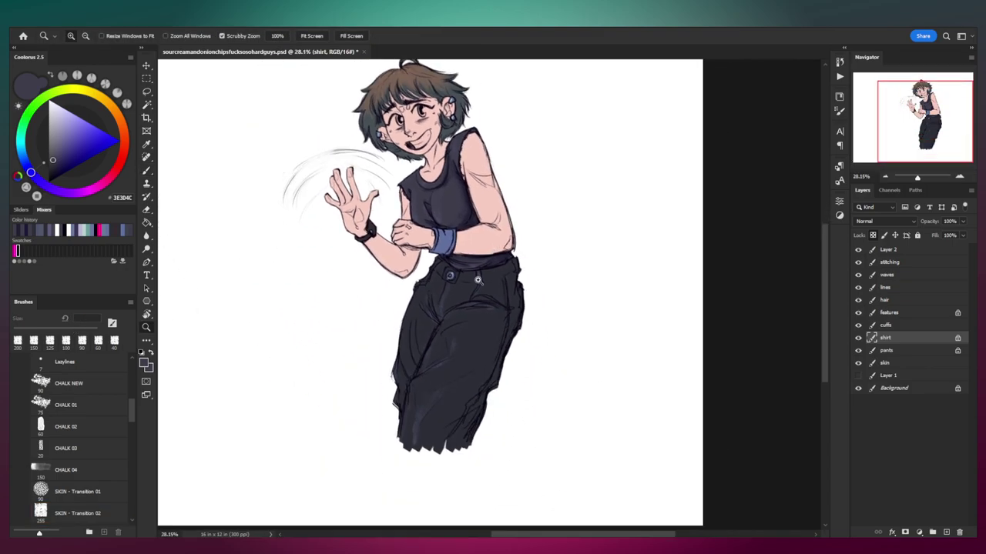
{"action": "left_click_drag", "start_coordinate": [481, 282], "coordinate": [515, 286]}
{"action": "key", "text": "b"}
{"action": "left_click", "coordinate": [504, 322], "text": "alt"}
{"action": "left_click", "coordinate": [52, 173]}
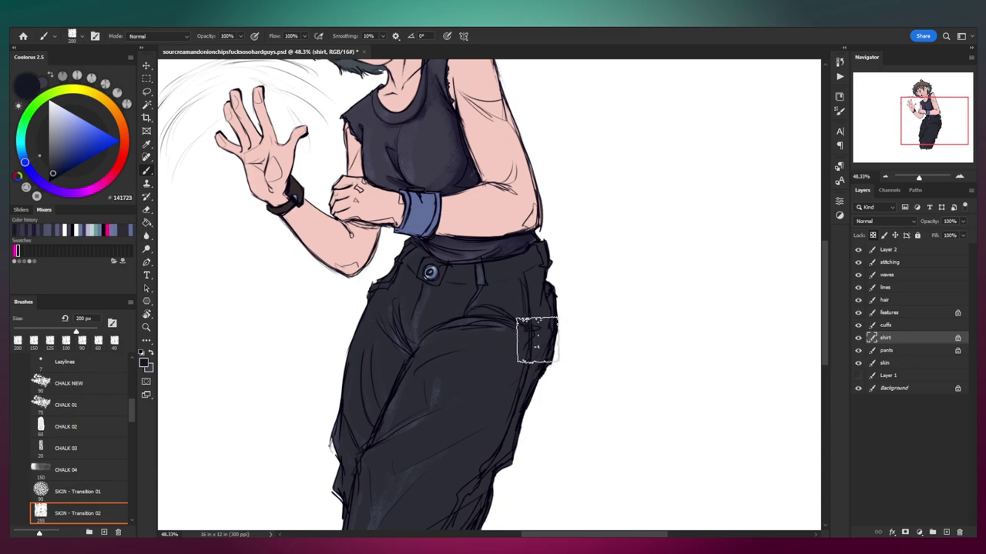
{"action": "left_click_drag", "start_coordinate": [537, 340], "coordinate": [526, 294]}
{"action": "left_click", "coordinate": [483, 312], "text": "ctrl"}
{"action": "key", "text": "bracketleft"}
{"action": "key", "text": "bracketleft"}
{"action": "key", "text": "bracketleft"}
{"action": "key", "text": "bracketleft"}
{"action": "key", "text": "bracketleft"}
{"action": "key", "text": "bracketleft"}
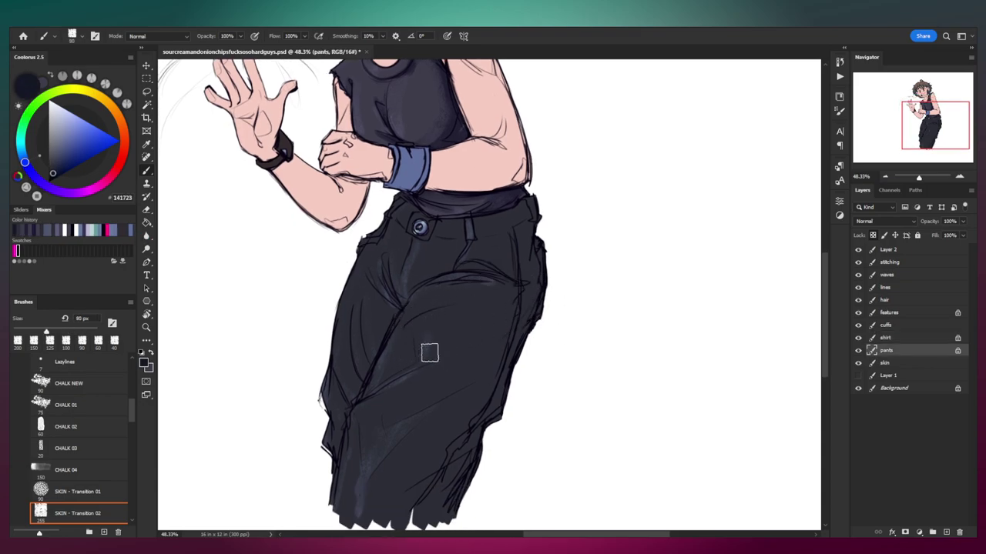
Step: Paint near-black fold shadows across the pants' crotch, thighs, pocket side and lower leg, varying the brush between 50 and 70 px
{"action": "scroll", "coordinate": [443, 307], "scroll_direction": "down", "scroll_amount": 3}
{"action": "mouse_move", "coordinate": [378, 332]}
{"action": "left_mouse_down"}
{"action": "mouse_move", "coordinate": [467, 286]}
{"action": "mouse_move", "coordinate": [407, 294]}
{"action": "left_mouse_up"}
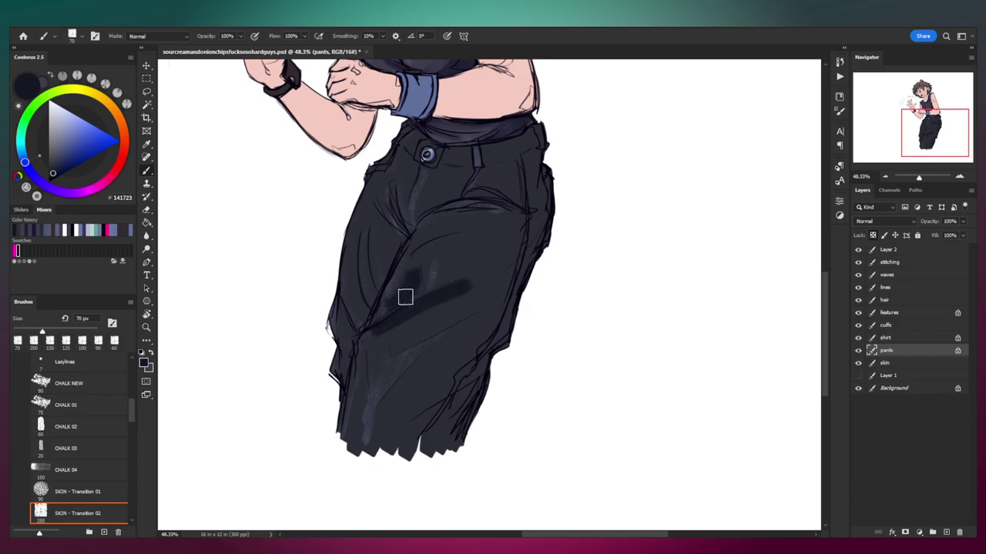
{"action": "mouse_move", "coordinate": [382, 233]}
{"action": "left_mouse_down"}
{"action": "mouse_move", "coordinate": [382, 279]}
{"action": "mouse_move", "coordinate": [407, 225]}
{"action": "mouse_move", "coordinate": [397, 181]}
{"action": "left_mouse_up"}
{"action": "key", "text": "bracketleft"}
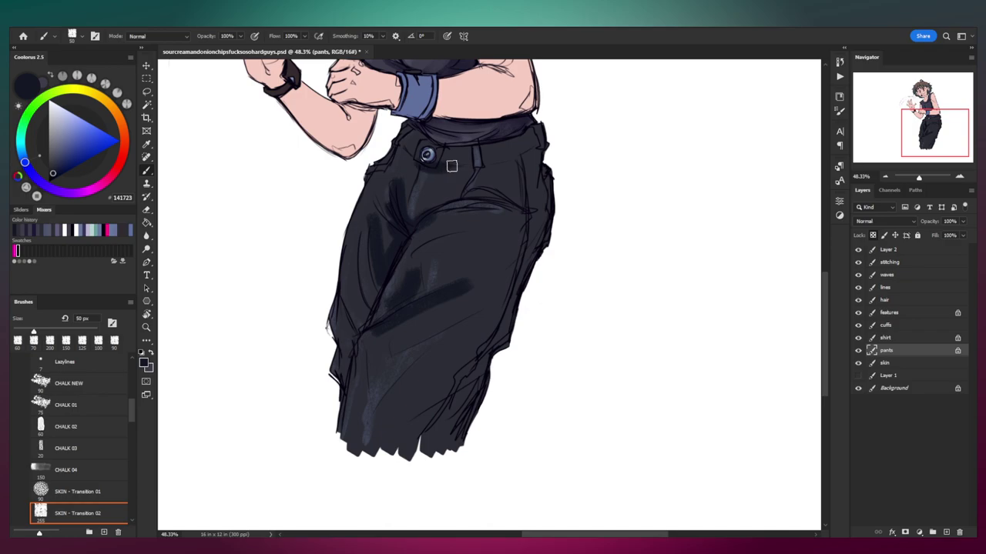
{"action": "left_click_drag", "start_coordinate": [475, 184], "coordinate": [516, 211]}
{"action": "mouse_move", "coordinate": [522, 159]}
{"action": "left_mouse_down"}
{"action": "mouse_move", "coordinate": [529, 211]}
{"action": "mouse_move", "coordinate": [529, 138]}
{"action": "mouse_move", "coordinate": [531, 195]}
{"action": "mouse_move", "coordinate": [544, 181]}
{"action": "mouse_move", "coordinate": [540, 161]}
{"action": "mouse_move", "coordinate": [523, 310]}
{"action": "mouse_move", "coordinate": [508, 306]}
{"action": "mouse_move", "coordinate": [484, 368]}
{"action": "mouse_move", "coordinate": [395, 428]}
{"action": "mouse_move", "coordinate": [508, 361]}
{"action": "mouse_move", "coordinate": [414, 454]}
{"action": "mouse_move", "coordinate": [430, 481]}
{"action": "left_mouse_up"}
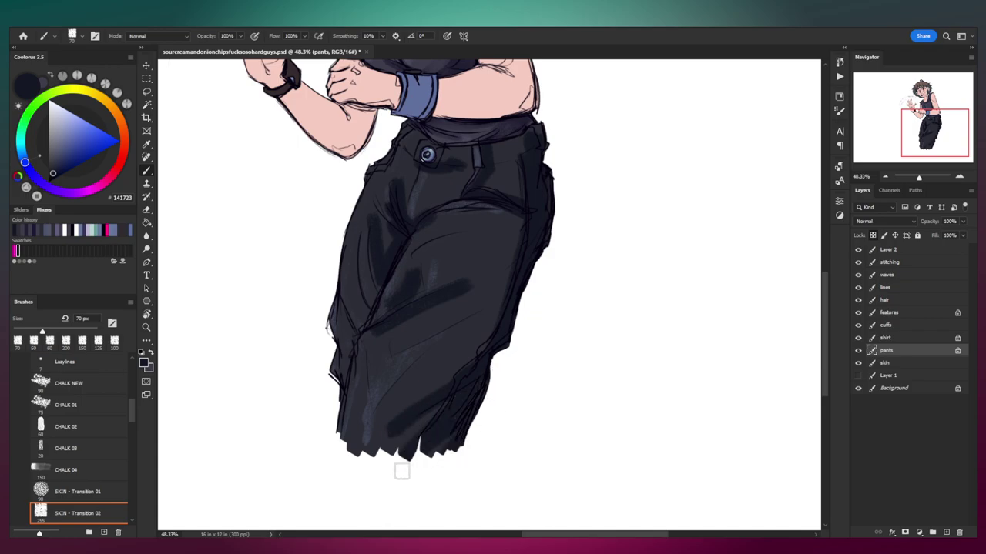
{"action": "mouse_move", "coordinate": [382, 341]}
{"action": "left_mouse_down"}
{"action": "mouse_move", "coordinate": [472, 322]}
{"action": "mouse_move", "coordinate": [374, 416]}
{"action": "mouse_move", "coordinate": [361, 459]}
{"action": "mouse_move", "coordinate": [373, 374]}
{"action": "mouse_move", "coordinate": [350, 426]}
{"action": "mouse_move", "coordinate": [356, 361]}
{"action": "mouse_move", "coordinate": [339, 285]}
{"action": "mouse_move", "coordinate": [357, 326]}
{"action": "mouse_move", "coordinate": [367, 288]}
{"action": "mouse_move", "coordinate": [389, 267]}
{"action": "mouse_move", "coordinate": [362, 233]}
{"action": "mouse_move", "coordinate": [373, 235]}
{"action": "mouse_move", "coordinate": [353, 233]}
{"action": "mouse_move", "coordinate": [356, 304]}
{"action": "mouse_move", "coordinate": [360, 215]}
{"action": "mouse_move", "coordinate": [372, 261]}
{"action": "left_mouse_up"}
Step: Blend the pants' thigh and lower-leg fold shadows with the sampled base pants colour, enlarging the brush to 125 px
{"action": "left_click", "coordinate": [352, 231], "text": "alt"}
{"action": "key", "text": "bracketright"}
{"action": "left_click_drag", "start_coordinate": [381, 213], "coordinate": [389, 253]}
{"action": "mouse_move", "coordinate": [390, 164]}
{"action": "left_mouse_down"}
{"action": "mouse_move", "coordinate": [401, 211]}
{"action": "mouse_move", "coordinate": [400, 190]}
{"action": "left_mouse_up"}
{"action": "mouse_move", "coordinate": [448, 302]}
{"action": "left_mouse_down"}
{"action": "mouse_move", "coordinate": [382, 355]}
{"action": "mouse_move", "coordinate": [504, 292]}
{"action": "mouse_move", "coordinate": [426, 376]}
{"action": "mouse_move", "coordinate": [443, 378]}
{"action": "mouse_move", "coordinate": [358, 460]}
{"action": "left_mouse_up"}
{"action": "key", "text": "bracketright"}
{"action": "key", "text": "bracketright"}
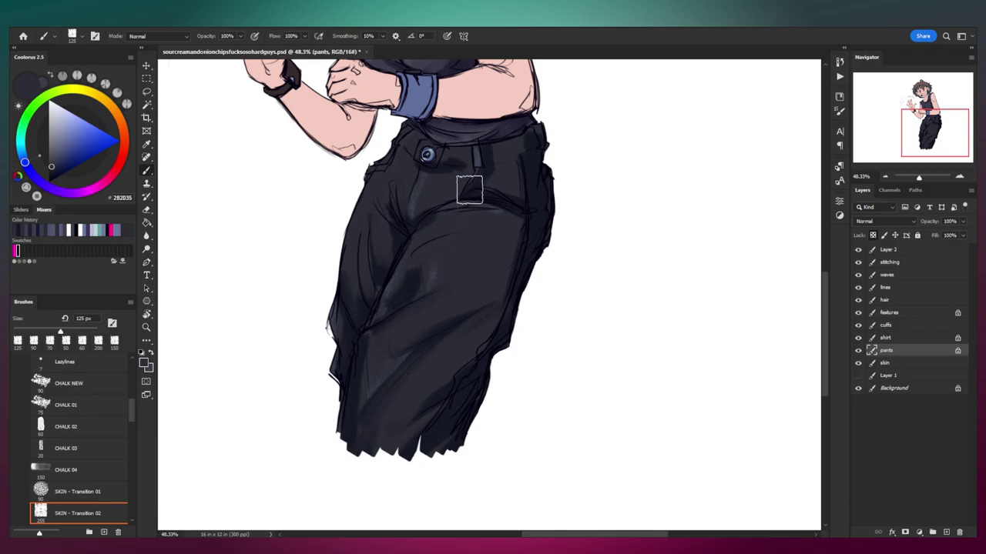
Step: Soften the remaining shading around the pants' hip and thighs, enlarging the brush from 175 to 250 px
{"action": "key", "text": "bracketright"}
{"action": "key", "text": "bracketright"}
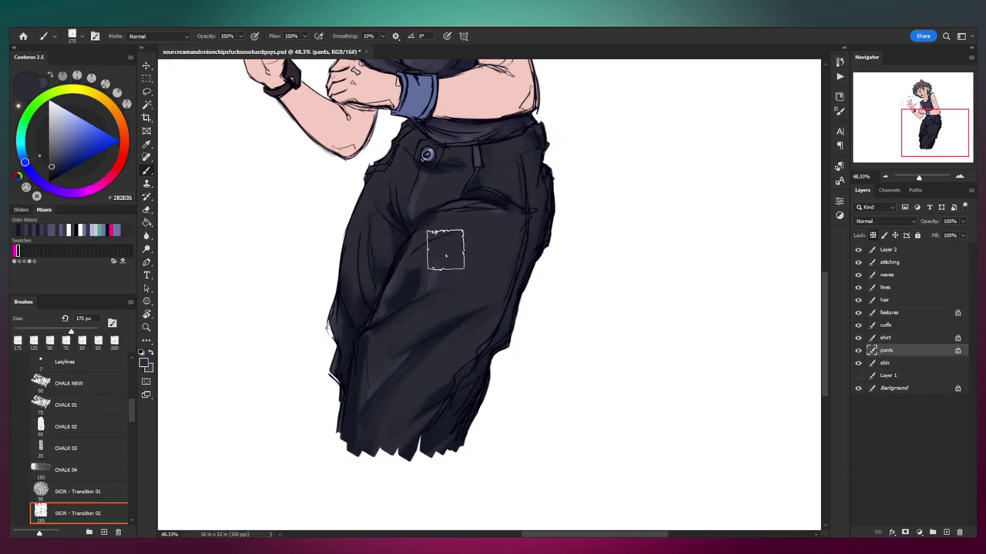
{"action": "key", "text": "ctrl+space"}
{"action": "left_click_drag", "start_coordinate": [480, 319], "coordinate": [431, 319]}
{"action": "mouse_move", "coordinate": [477, 303]}
{"action": "left_mouse_down"}
{"action": "mouse_move", "coordinate": [452, 370]}
{"action": "mouse_move", "coordinate": [497, 368]}
{"action": "left_mouse_up"}
{"action": "key", "text": "bracketright"}
{"action": "key", "text": "bracketright"}
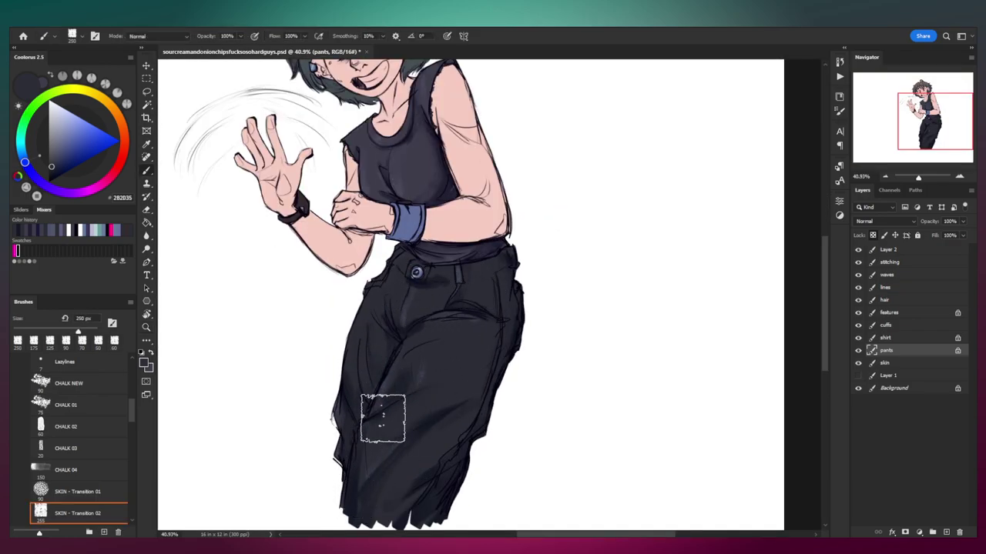
Step: Sample the dark shadow tone #1A1C27 and glaze it over both pant legs with a 600 px textured brush
{"action": "key", "text": "z"}
{"action": "left_click", "coordinate": [467, 346]}
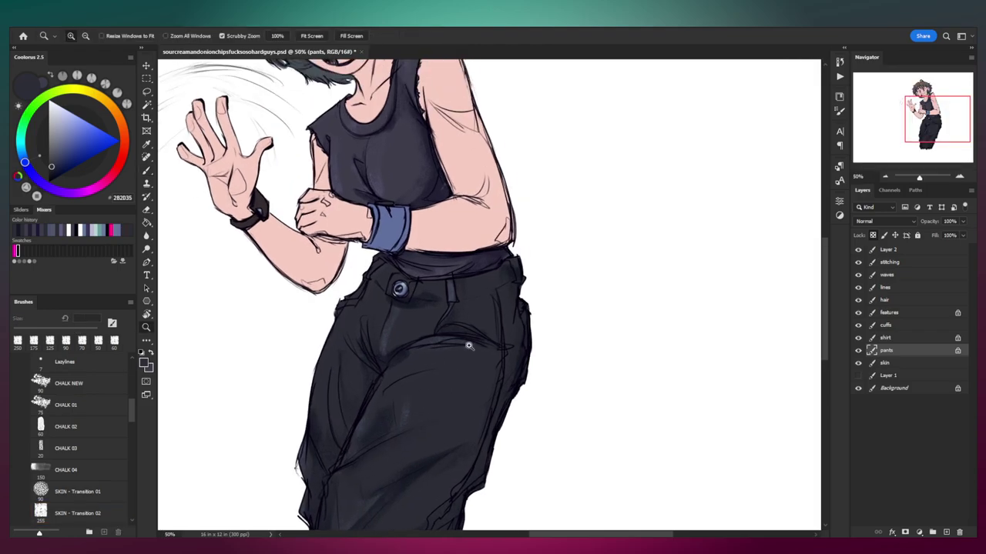
{"action": "left_click", "coordinate": [464, 347], "text": "alt"}
{"action": "left_click", "coordinate": [461, 343], "text": "alt"}
{"action": "key", "text": "z"}
{"action": "left_click_drag", "start_coordinate": [454, 386], "coordinate": [479, 363]}
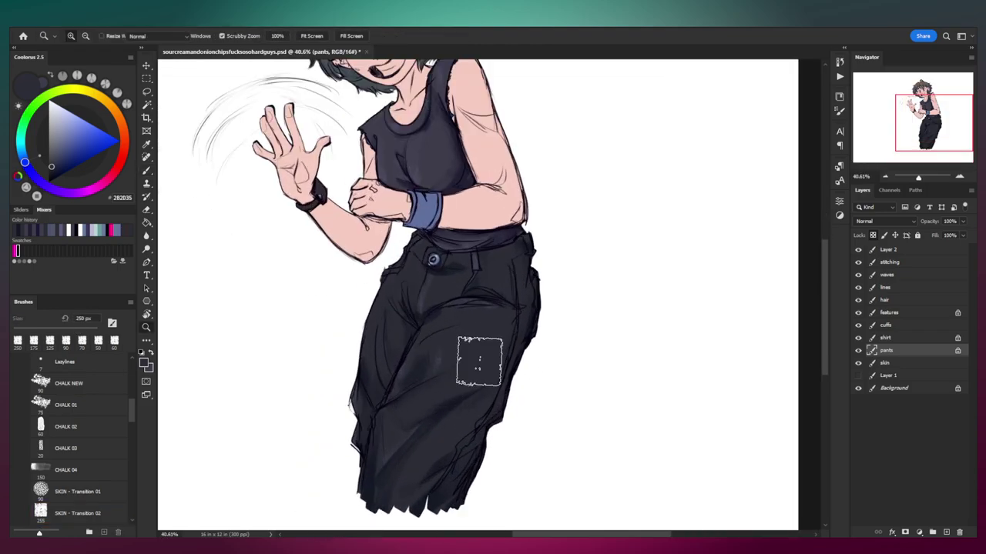
{"action": "left_click", "coordinate": [435, 314], "text": "alt"}
{"action": "key", "text": "bracketright"}
{"action": "key", "text": "bracketright"}
{"action": "key", "text": "bracketright"}
{"action": "key", "text": "bracketright"}
{"action": "mouse_move", "coordinate": [416, 294]}
{"action": "left_mouse_down"}
{"action": "mouse_move", "coordinate": [383, 415]}
{"action": "mouse_move", "coordinate": [440, 319]}
{"action": "mouse_move", "coordinate": [483, 345]}
{"action": "mouse_move", "coordinate": [478, 422]}
{"action": "mouse_move", "coordinate": [480, 316]}
{"action": "mouse_move", "coordinate": [375, 480]}
{"action": "left_mouse_up"}
{"action": "left_click_drag", "start_coordinate": [475, 282], "coordinate": [441, 502]}
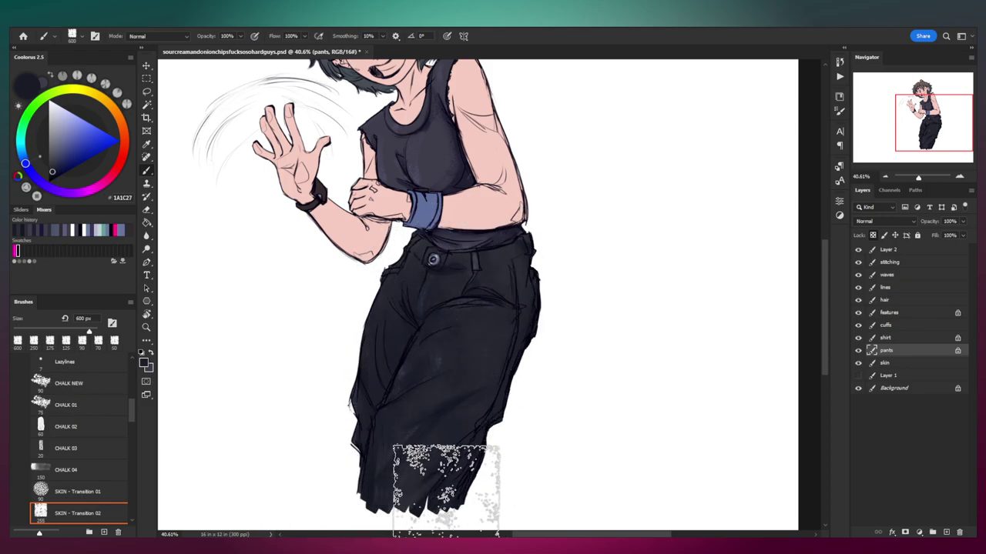
Step: Switch to the skin layer, lock its transparent pixels and sample the base skin colour, #F6CBC1
{"action": "key", "text": "z"}
{"action": "left_click", "coordinate": [556, 258]}
{"action": "mouse_move", "coordinate": [551, 285]}
{"action": "left_mouse_down"}
{"action": "mouse_move", "coordinate": [530, 301]}
{"action": "mouse_move", "coordinate": [526, 331]}
{"action": "left_mouse_up"}
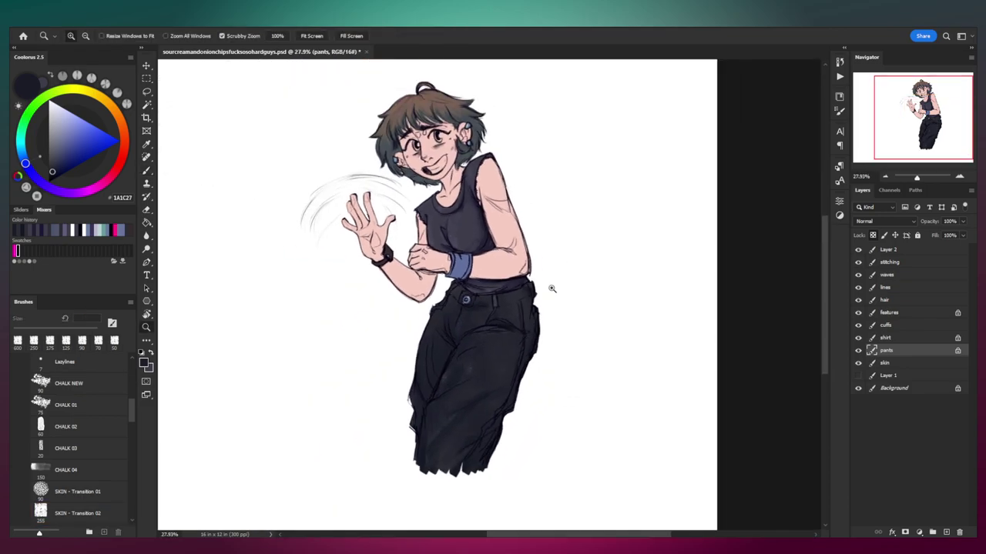
{"action": "left_click_drag", "start_coordinate": [475, 233], "coordinate": [463, 322]}
{"action": "left_click_drag", "start_coordinate": [442, 254], "coordinate": [464, 293]}
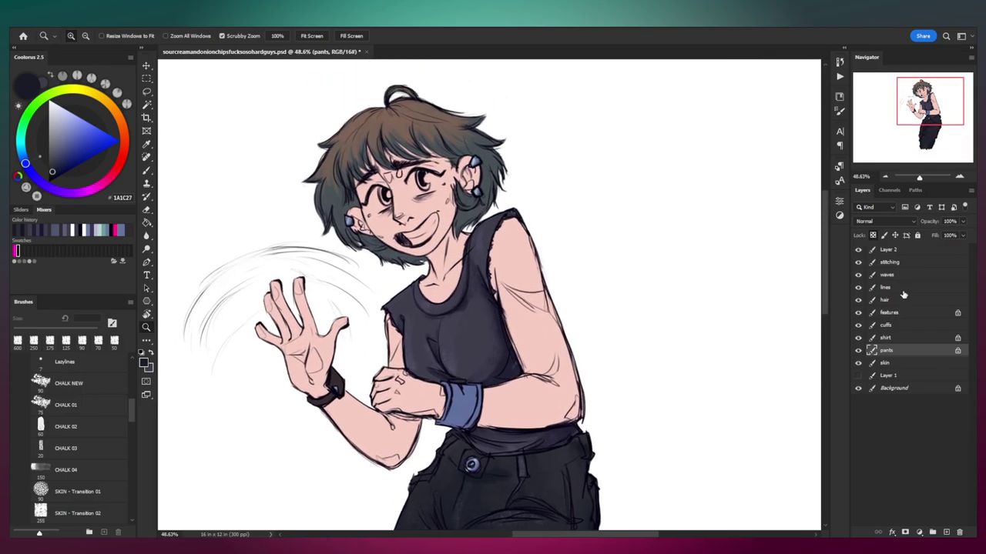
{"action": "left_click", "coordinate": [887, 363]}
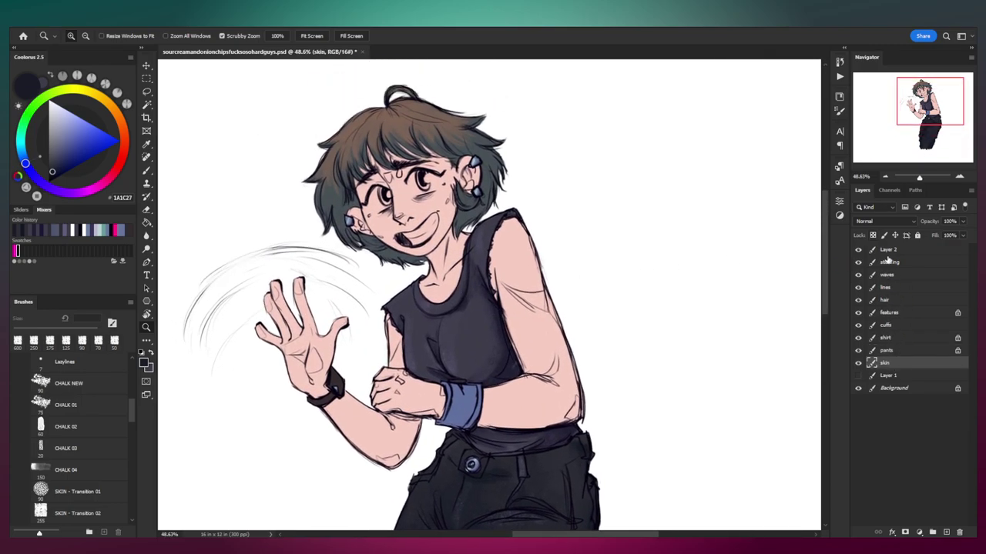
{"action": "left_click_drag", "start_coordinate": [468, 283], "coordinate": [486, 283]}
{"action": "left_click_drag", "start_coordinate": [489, 281], "coordinate": [501, 254]}
{"action": "left_click", "coordinate": [556, 231], "text": "alt"}
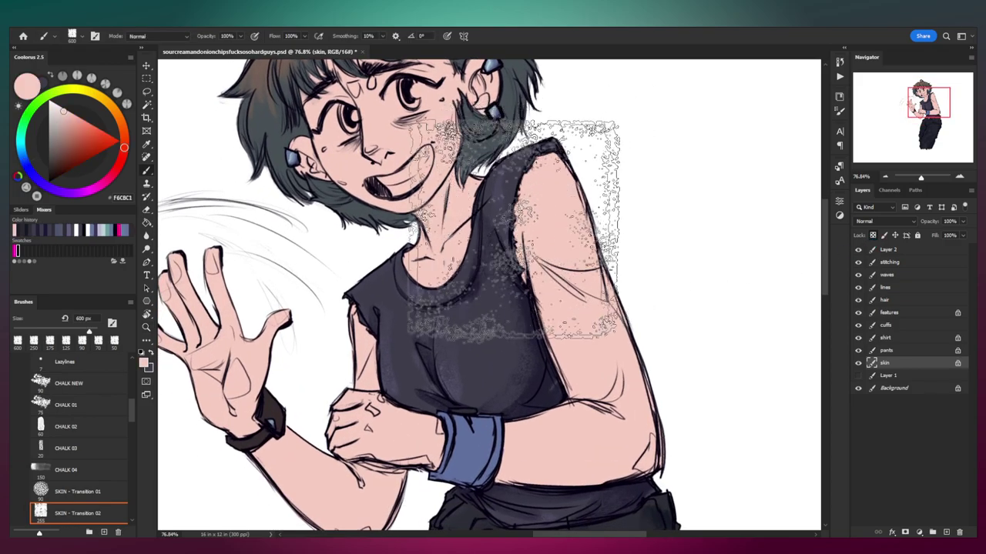
Step: Choose the K Soft brush and mix a darker reddish skin shadow colour, #CB8372
{"action": "mouse_move", "coordinate": [135, 408]}
{"action": "left_mouse_down"}
{"action": "mouse_move", "coordinate": [134, 364]}
{"action": "mouse_move", "coordinate": [137, 387]}
{"action": "left_mouse_up"}
{"action": "left_click", "coordinate": [83, 466]}
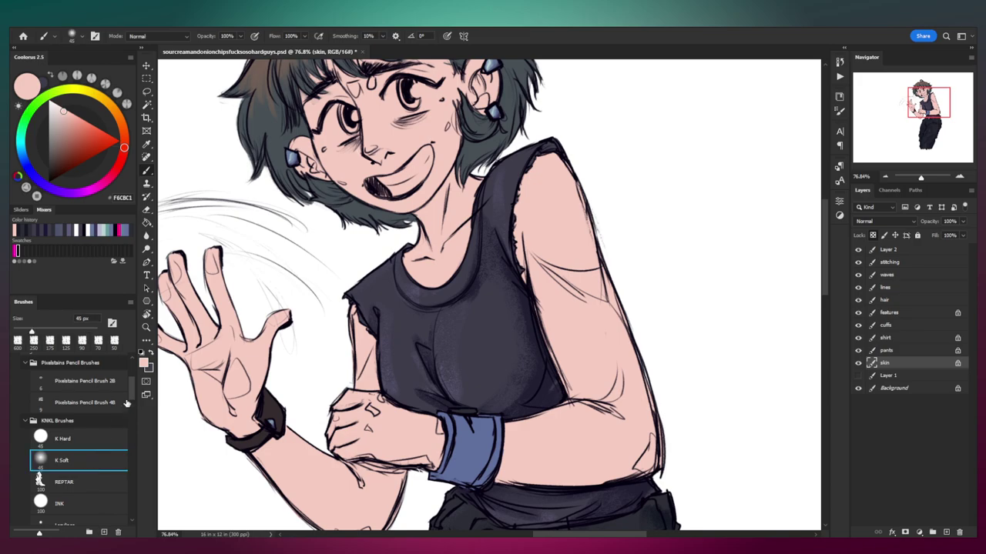
{"action": "scroll", "coordinate": [556, 256], "scroll_direction": "down", "scroll_amount": 1}
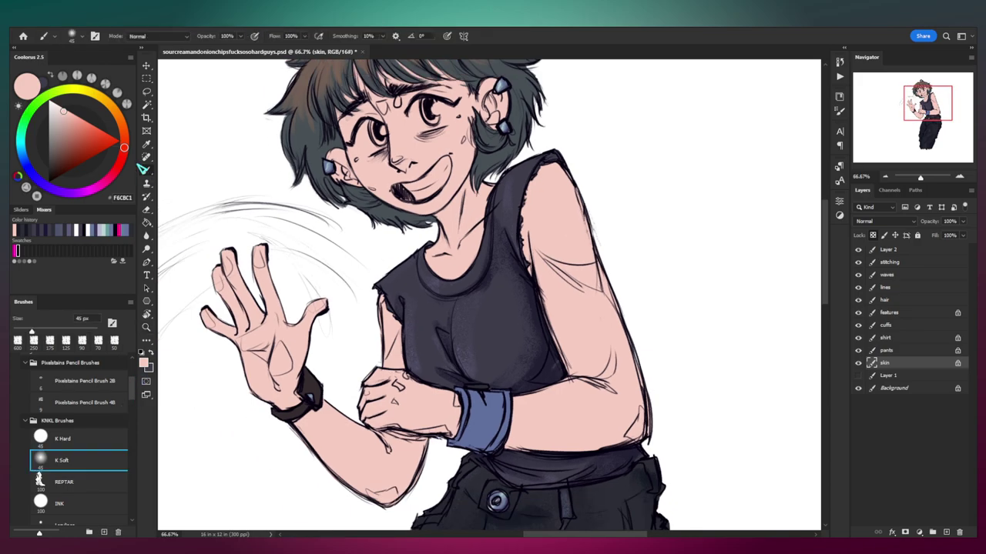
{"action": "left_click", "coordinate": [74, 123]}
{"action": "left_click", "coordinate": [74, 131]}
Step: Shade the edges and muscle contours of the lowered arm from shoulder to forearm with an 80 px soft brush
{"action": "key", "text": "z"}
{"action": "left_click", "coordinate": [633, 255]}
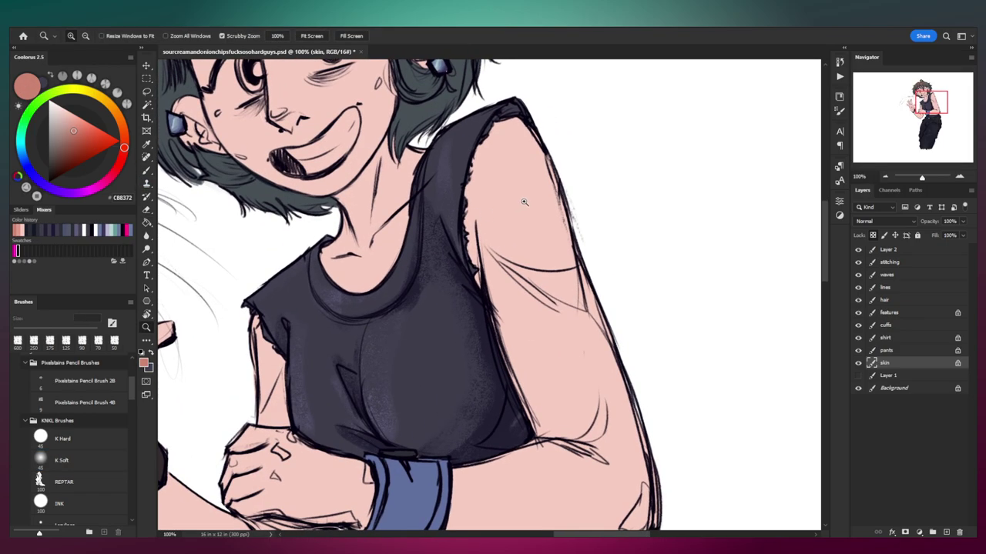
{"action": "scroll", "coordinate": [520, 204], "scroll_direction": "down", "scroll_amount": 3}
{"action": "key", "text": "b"}
{"action": "mouse_move", "coordinate": [508, 167]}
{"action": "left_mouse_down"}
{"action": "mouse_move", "coordinate": [535, 206]}
{"action": "mouse_move", "coordinate": [550, 266]}
{"action": "mouse_move", "coordinate": [516, 231]}
{"action": "mouse_move", "coordinate": [570, 287]}
{"action": "mouse_move", "coordinate": [554, 355]}
{"action": "mouse_move", "coordinate": [485, 356]}
{"action": "mouse_move", "coordinate": [543, 309]}
{"action": "mouse_move", "coordinate": [502, 231]}
{"action": "mouse_move", "coordinate": [521, 296]}
{"action": "mouse_move", "coordinate": [496, 346]}
{"action": "mouse_move", "coordinate": [535, 343]}
{"action": "left_mouse_up"}
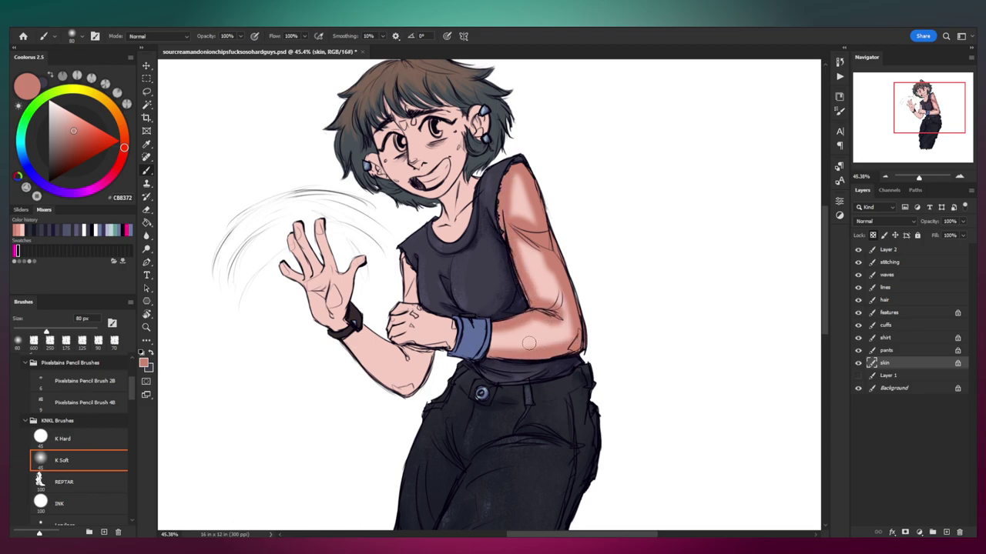
Step: Continue the soft reddish shading over the crossed hand, the other upper arm, the raised forearm and the waving hand
{"action": "left_click_drag", "start_coordinate": [388, 338], "coordinate": [429, 346]}
{"action": "left_click_drag", "start_coordinate": [397, 304], "coordinate": [458, 333]}
{"action": "left_click_drag", "start_coordinate": [403, 262], "coordinate": [417, 297]}
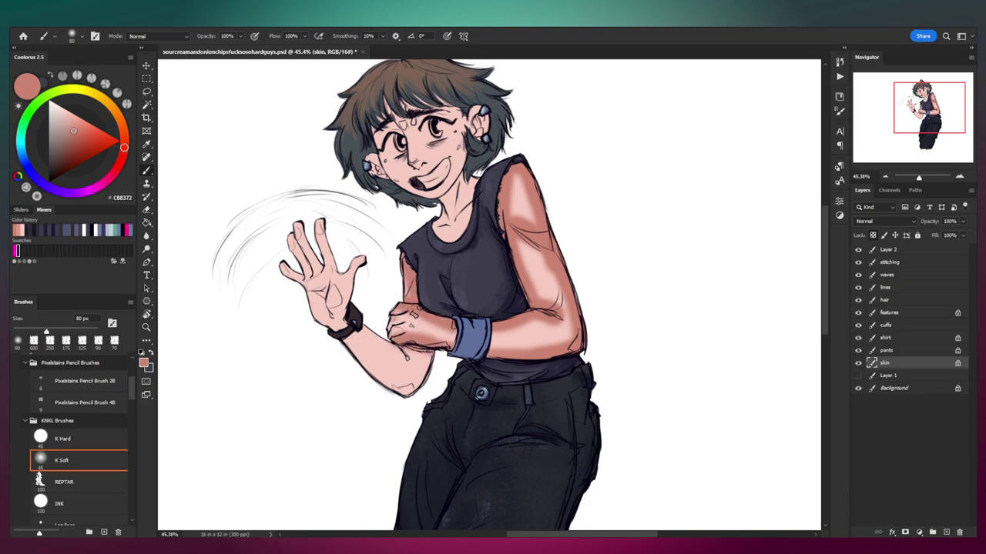
{"action": "mouse_move", "coordinate": [419, 375]}
{"action": "left_mouse_down"}
{"action": "mouse_move", "coordinate": [386, 392]}
{"action": "mouse_move", "coordinate": [356, 338]}
{"action": "mouse_move", "coordinate": [408, 366]}
{"action": "left_mouse_up"}
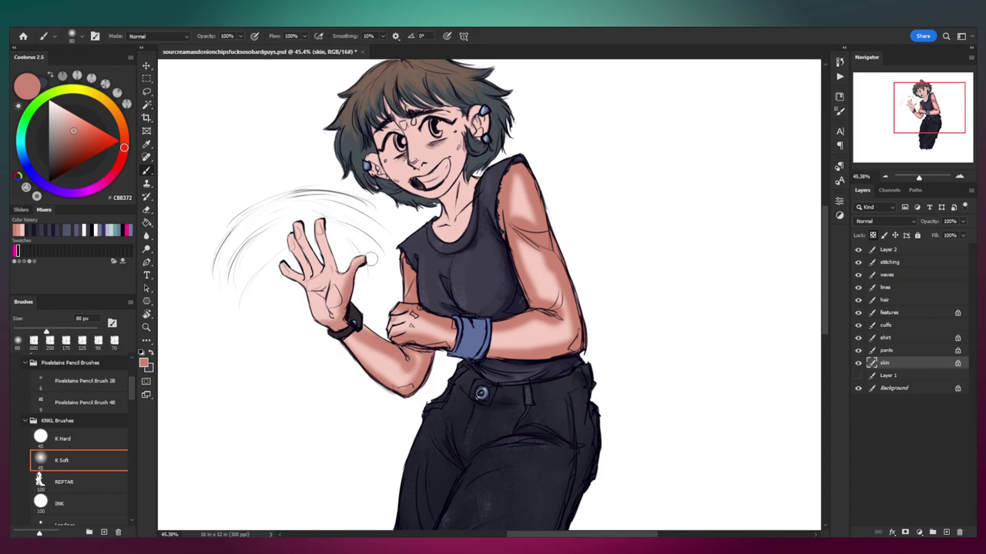
{"action": "mouse_move", "coordinate": [341, 266]}
{"action": "left_mouse_down"}
{"action": "mouse_move", "coordinate": [319, 219]}
{"action": "mouse_move", "coordinate": [315, 268]}
{"action": "mouse_move", "coordinate": [292, 276]}
{"action": "mouse_move", "coordinate": [343, 334]}
{"action": "left_mouse_up"}
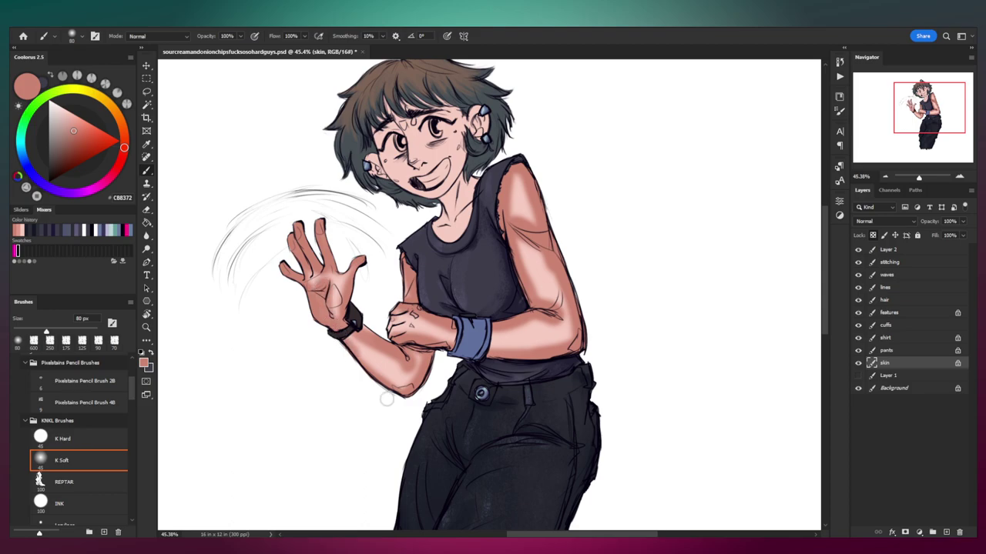
Step: Shade the neck, both ears, the edges of the face and the area around the nose and brows
{"action": "mouse_move", "coordinate": [442, 235]}
{"action": "left_mouse_down"}
{"action": "mouse_move", "coordinate": [473, 218]}
{"action": "mouse_move", "coordinate": [434, 213]}
{"action": "mouse_move", "coordinate": [465, 171]}
{"action": "mouse_move", "coordinate": [451, 224]}
{"action": "left_mouse_up"}
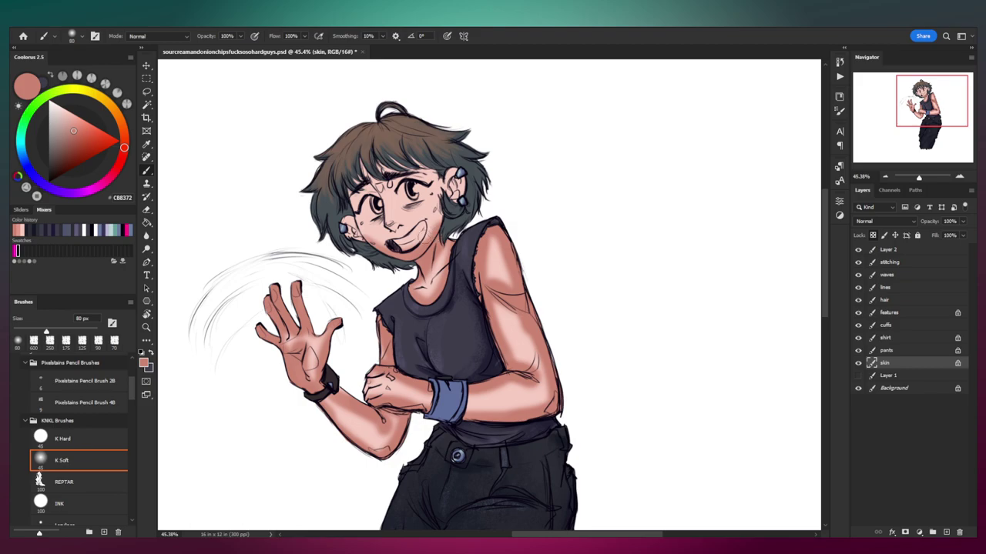
{"action": "left_click_drag", "start_coordinate": [452, 169], "coordinate": [450, 202]}
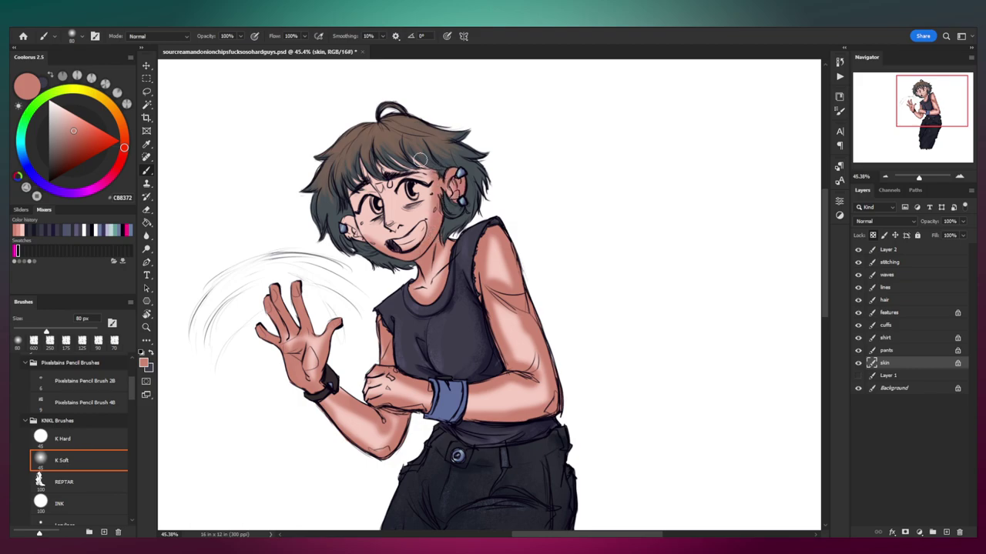
{"action": "left_click_drag", "start_coordinate": [350, 197], "coordinate": [368, 239]}
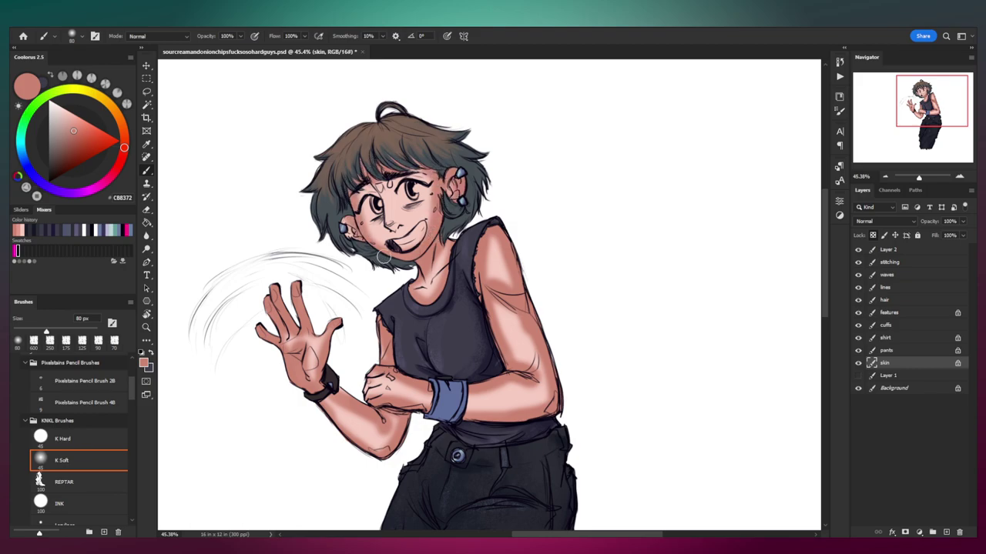
{"action": "left_click_drag", "start_coordinate": [389, 202], "coordinate": [411, 176]}
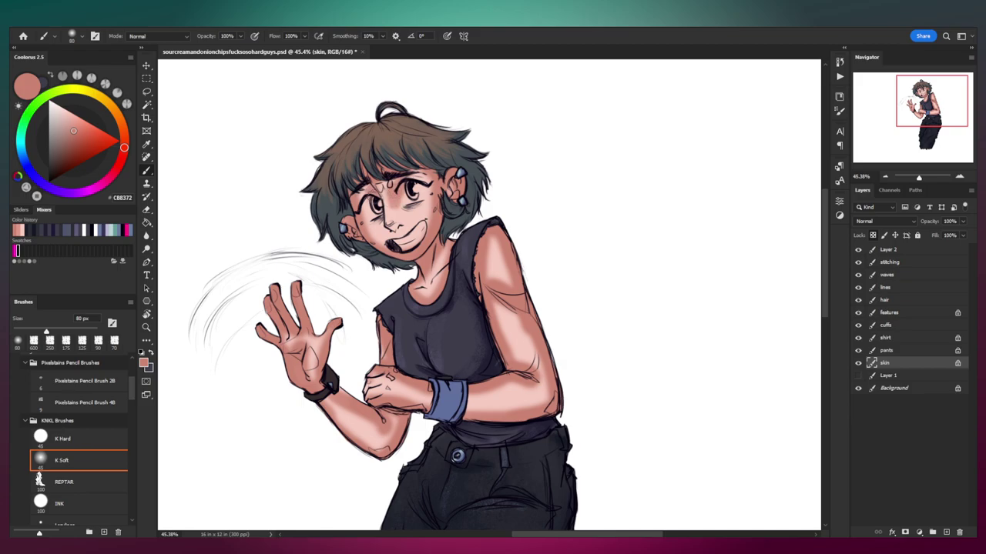
{"action": "left_click_drag", "start_coordinate": [426, 313], "coordinate": [411, 287]}
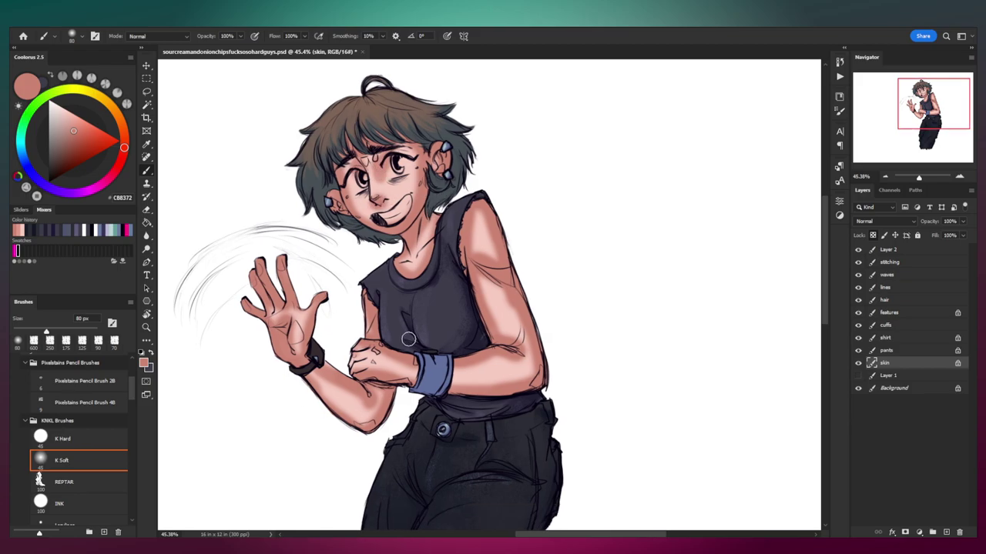
{"action": "key", "text": "e"}
{"action": "left_click", "coordinate": [61, 502]}
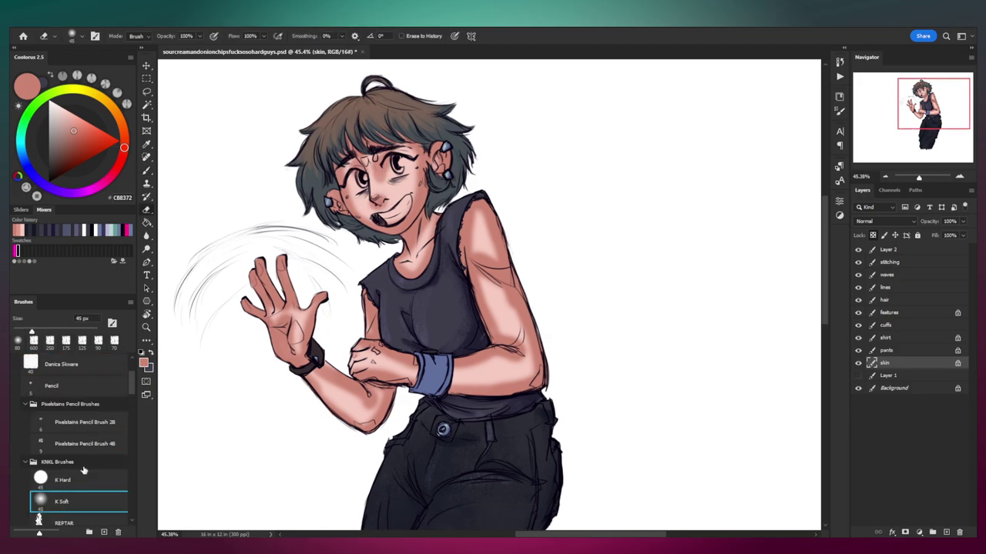
{"action": "scroll", "coordinate": [139, 378], "scroll_direction": "up", "scroll_amount": 2}
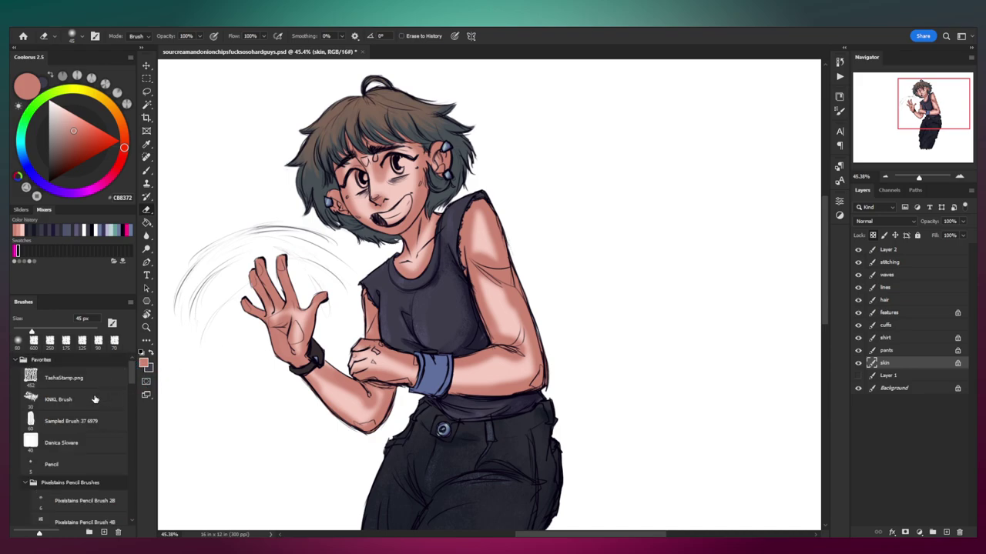
{"action": "key", "text": "z"}
{"action": "left_click_drag", "start_coordinate": [185, 358], "coordinate": [349, 243]}
{"action": "mouse_move", "coordinate": [352, 192]}
{"action": "left_mouse_down"}
{"action": "mouse_move", "coordinate": [365, 194]}
{"action": "mouse_move", "coordinate": [357, 241]}
{"action": "left_mouse_up"}
{"action": "key", "text": "e"}
{"action": "key", "text": "bracketright"}
{"action": "key", "text": "ctrl+z"}
{"action": "key", "text": "ctrl+z"}
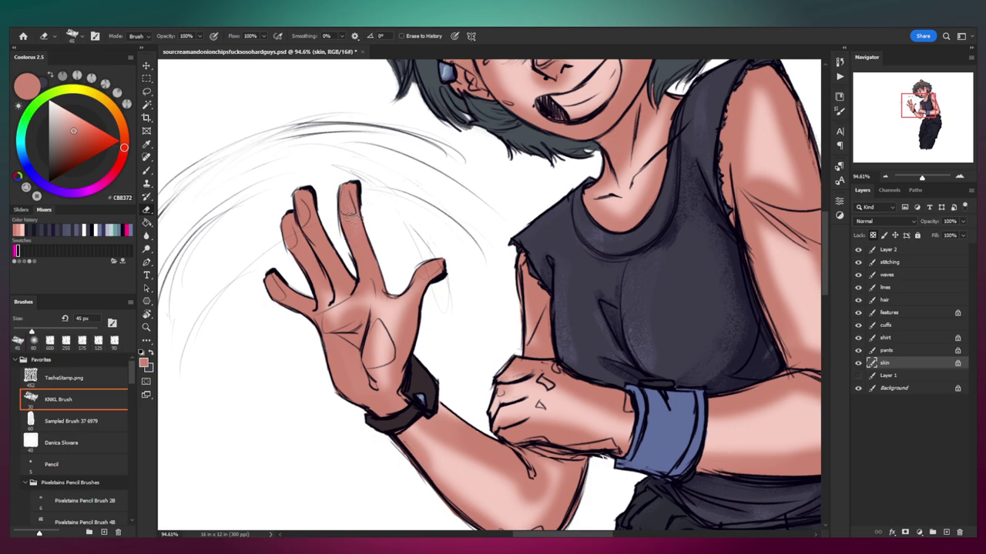
Step: Set up the KNKL Brush at 40 px for painting with the light skin colour, #F6CBC1, sampled from the raised forearm
{"action": "key", "text": "b"}
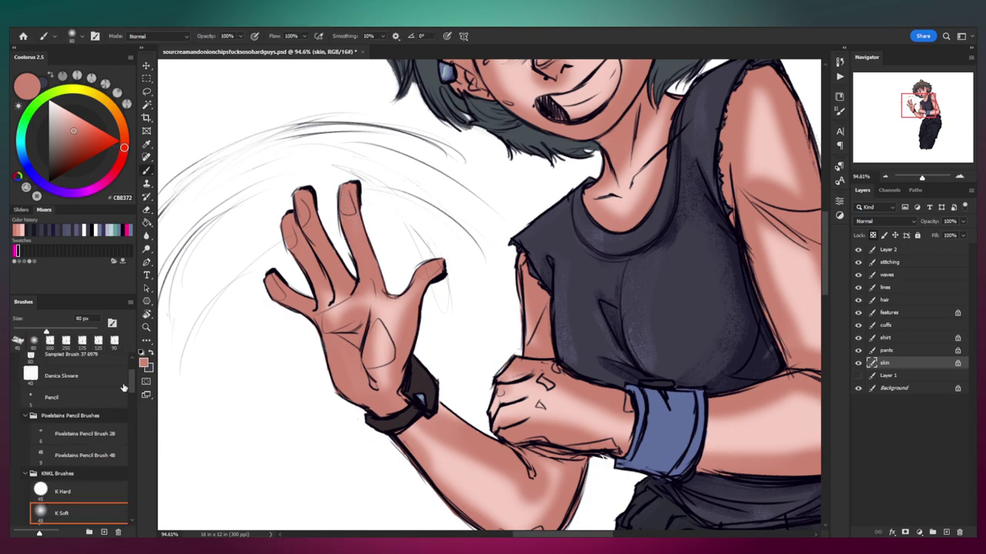
{"action": "left_click_drag", "start_coordinate": [133, 383], "coordinate": [141, 362]}
{"action": "left_click", "coordinate": [84, 395]}
{"action": "left_click", "coordinate": [493, 491], "text": "alt"}
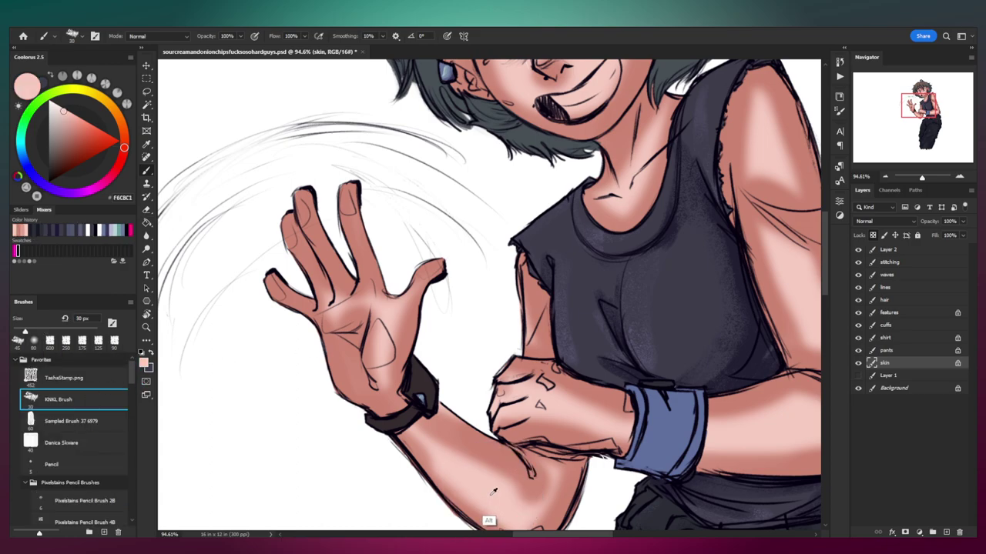
{"action": "key", "text": "bracketright"}
Step: Paint light skin highlights over the waving hand's fingers, thumb and palm, enlarging the brush to 70 px
{"action": "left_click_drag", "start_coordinate": [348, 186], "coordinate": [352, 228]}
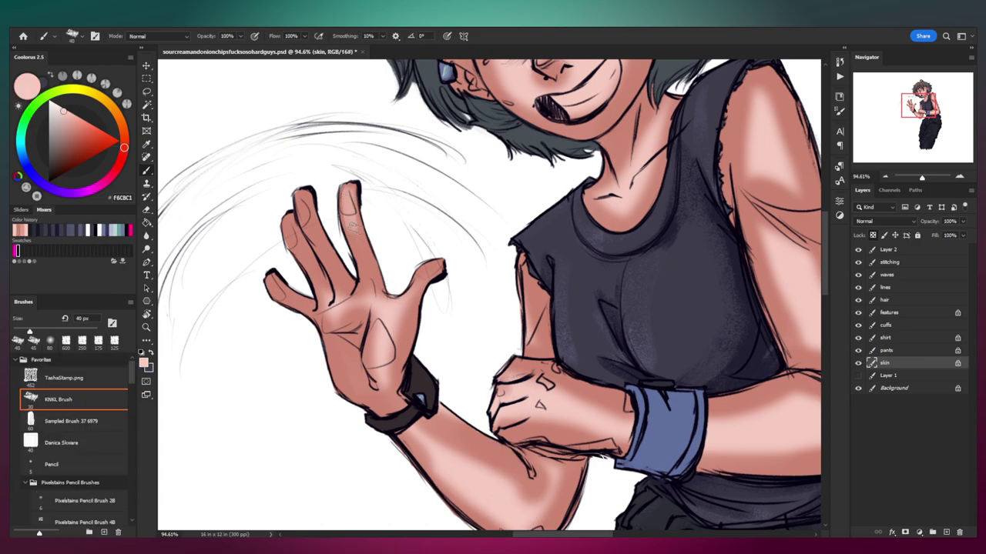
{"action": "mouse_move", "coordinate": [348, 188]}
{"action": "left_mouse_down"}
{"action": "mouse_move", "coordinate": [356, 248]}
{"action": "mouse_move", "coordinate": [380, 308]}
{"action": "left_mouse_up"}
{"action": "key", "text": "bracketright"}
{"action": "mouse_move", "coordinate": [429, 266]}
{"action": "left_mouse_down"}
{"action": "mouse_move", "coordinate": [402, 339]}
{"action": "mouse_move", "coordinate": [398, 308]}
{"action": "mouse_move", "coordinate": [382, 382]}
{"action": "left_mouse_up"}
{"action": "mouse_move", "coordinate": [303, 209]}
{"action": "left_mouse_down"}
{"action": "mouse_move", "coordinate": [337, 283]}
{"action": "mouse_move", "coordinate": [358, 306]}
{"action": "left_mouse_up"}
{"action": "left_click_drag", "start_coordinate": [289, 208], "coordinate": [320, 322]}
{"action": "mouse_move", "coordinate": [271, 279]}
{"action": "left_mouse_down"}
{"action": "mouse_move", "coordinate": [330, 331]}
{"action": "mouse_move", "coordinate": [346, 322]}
{"action": "mouse_move", "coordinate": [330, 318]}
{"action": "mouse_move", "coordinate": [367, 298]}
{"action": "mouse_move", "coordinate": [335, 342]}
{"action": "mouse_move", "coordinate": [346, 389]}
{"action": "mouse_move", "coordinate": [338, 347]}
{"action": "mouse_move", "coordinate": [345, 377]}
{"action": "mouse_move", "coordinate": [362, 395]}
{"action": "mouse_move", "coordinate": [367, 389]}
{"action": "mouse_move", "coordinate": [342, 362]}
{"action": "mouse_move", "coordinate": [353, 322]}
{"action": "mouse_move", "coordinate": [374, 356]}
{"action": "left_mouse_up"}
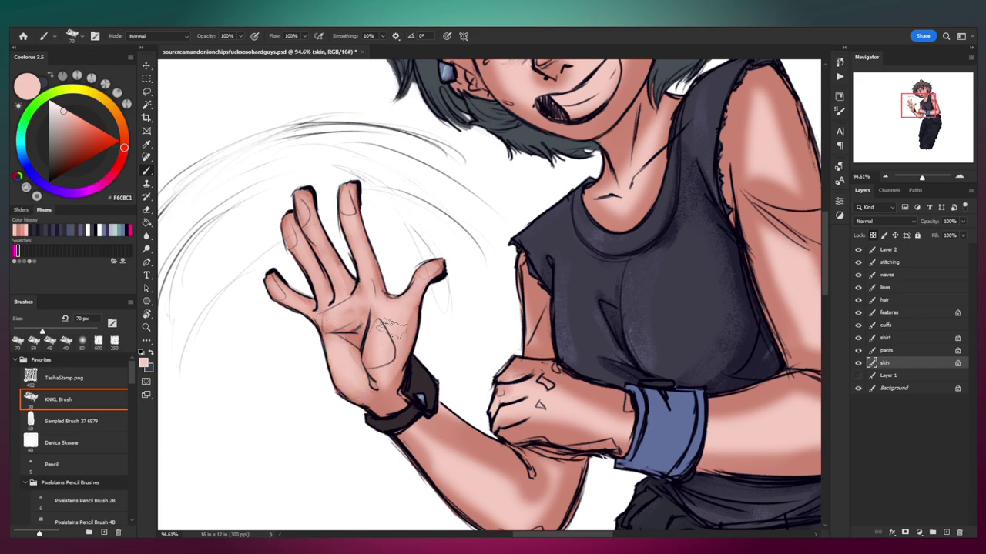
Step: Extend the light skin highlights over the raised forearm and the crossed hand, enlarging the brush to 125 px
{"action": "key", "text": "e"}
{"action": "scroll", "coordinate": [369, 328], "scroll_direction": "down", "scroll_amount": 3}
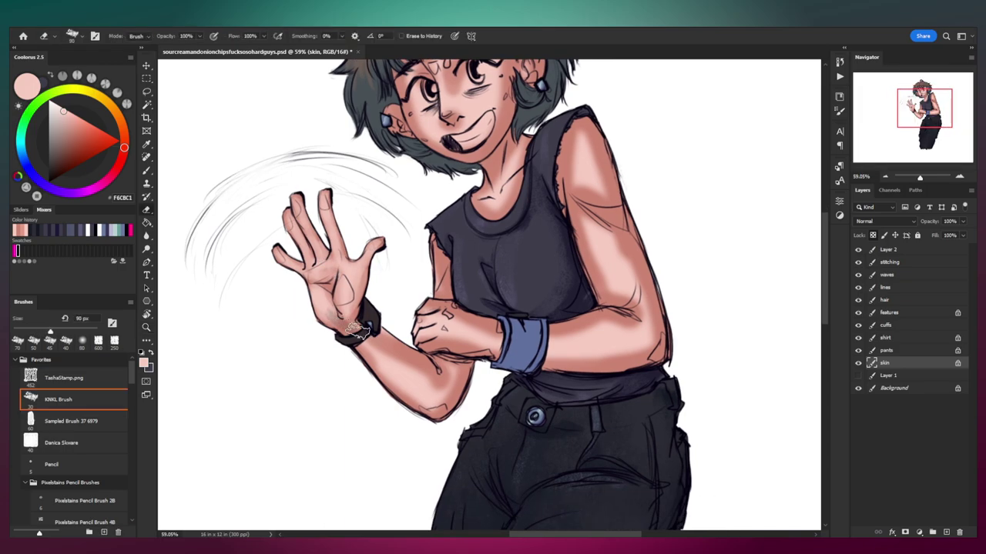
{"action": "key", "text": "b"}
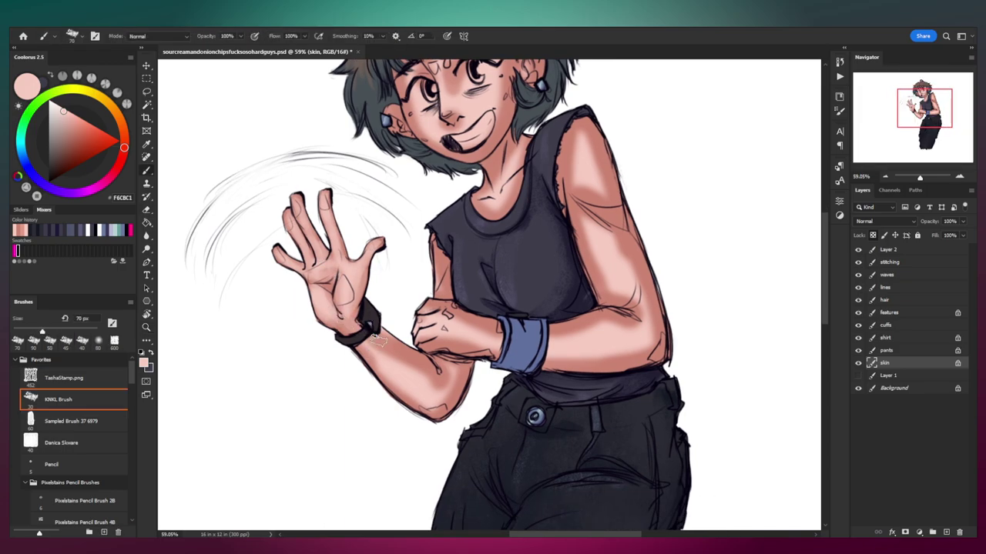
{"action": "key", "text": "bracketright"}
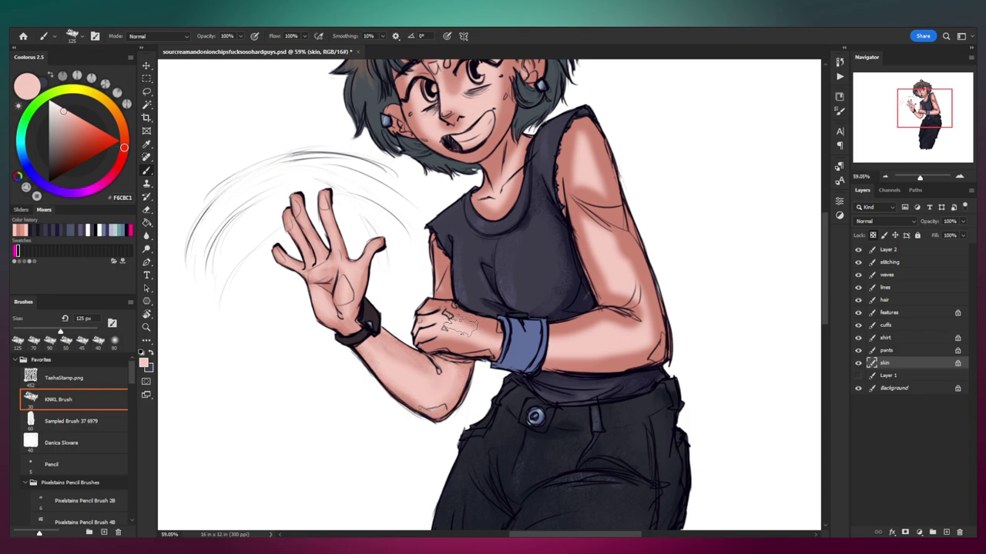
Step: Shade the crossed hand's knuckles at 45 px with #CB8372 sampled from the upper arm, and lighten around them with the eraser
{"action": "key", "text": "bracketleft"}
{"action": "key", "text": "bracketleft"}
{"action": "key", "text": "bracketleft"}
{"action": "key", "text": "bracketleft"}
{"action": "key", "text": "bracketleft"}
{"action": "key", "text": "bracketleft"}
{"action": "key", "text": "bracketleft"}
{"action": "key", "text": "x"}
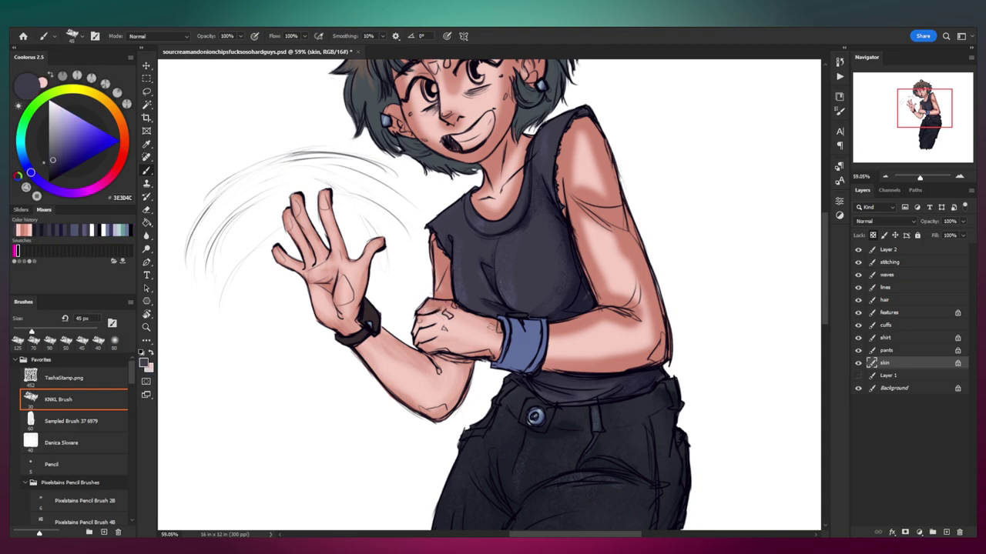
{"action": "left_click", "coordinate": [605, 171], "text": "alt"}
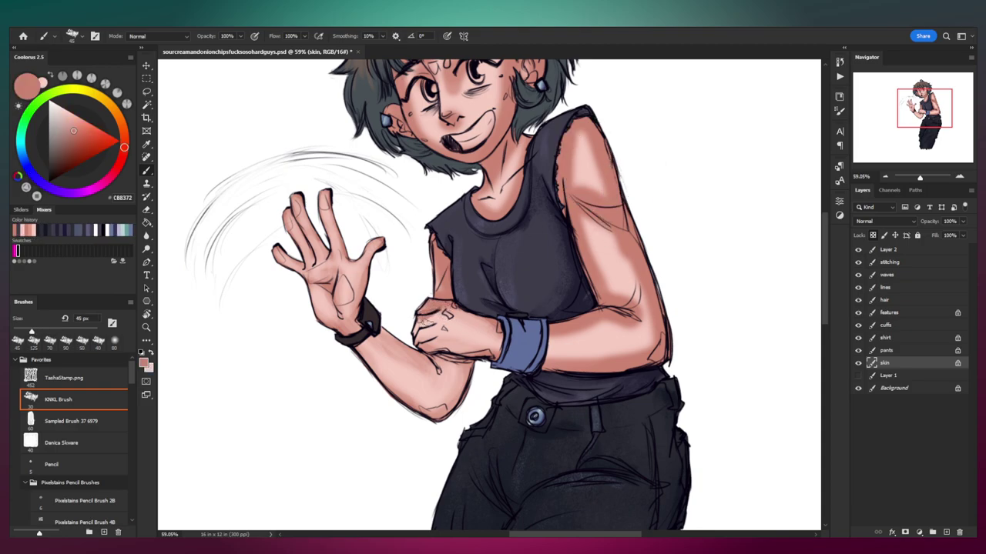
{"action": "key", "text": "e"}
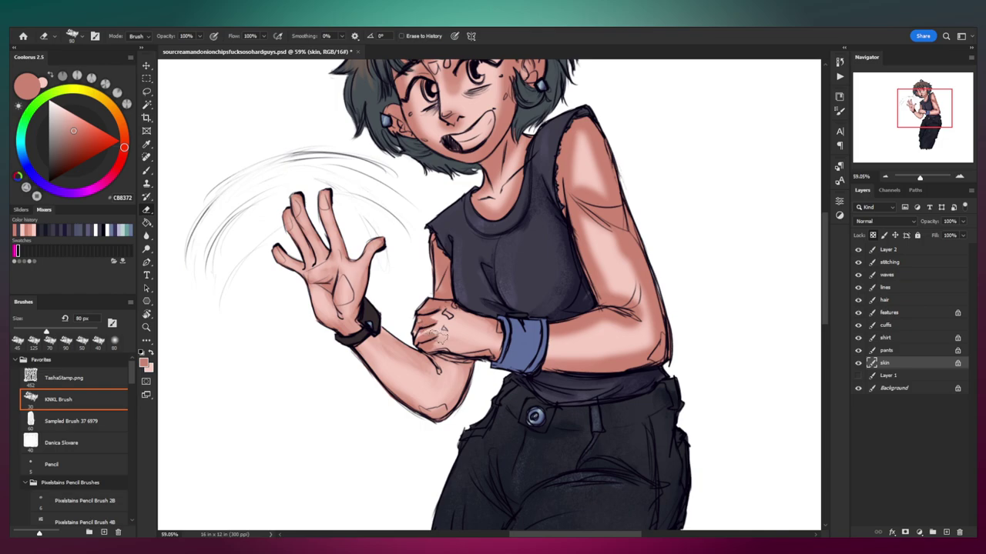
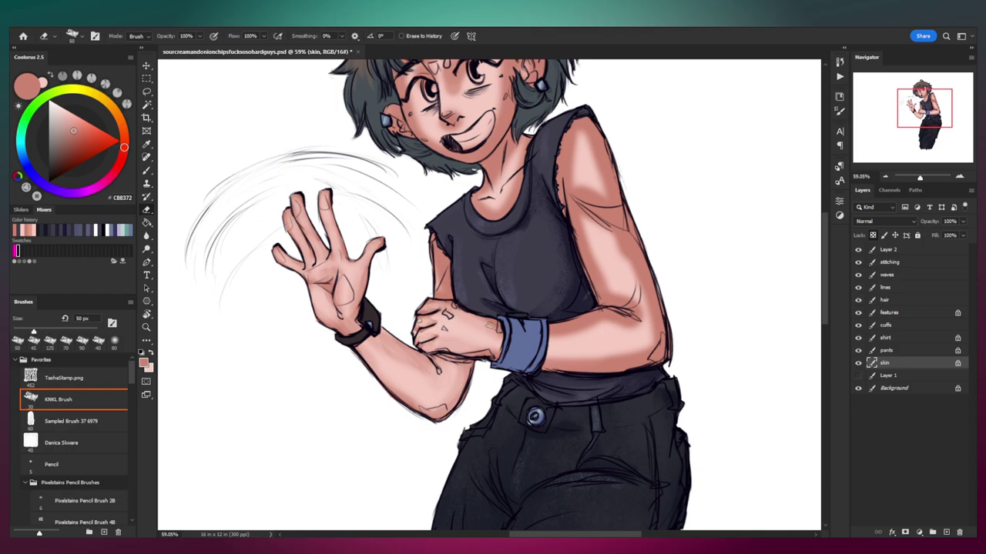
{"action": "key", "text": "bracketright"}
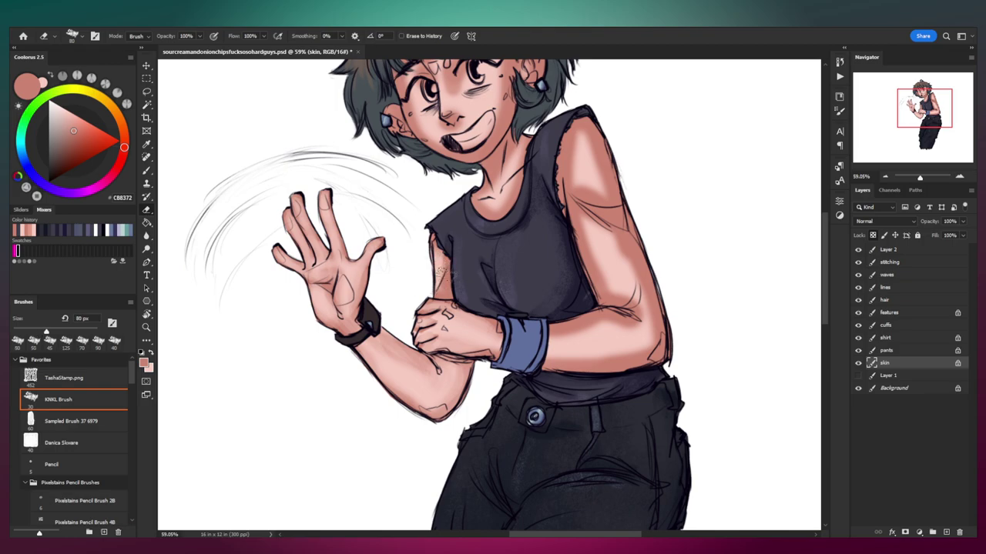
Step: Shade the far upper arm beside the shirt and lighten its middle with the eraser
{"action": "key", "text": "b"}
{"action": "left_click_drag", "start_coordinate": [444, 276], "coordinate": [442, 297]}
{"action": "key", "text": "e"}
{"action": "left_click_drag", "start_coordinate": [441, 252], "coordinate": [445, 283]}
Step: Lighten the neck and collarbone area with the eraser, resizing it to fit the narrow areas
{"action": "left_click_drag", "start_coordinate": [516, 247], "coordinate": [450, 314]}
{"action": "key", "text": "bracketright"}
{"action": "key", "text": "bracketright"}
{"action": "mouse_move", "coordinate": [459, 264]}
{"action": "left_mouse_down"}
{"action": "mouse_move", "coordinate": [413, 283]}
{"action": "mouse_move", "coordinate": [449, 237]}
{"action": "mouse_move", "coordinate": [435, 262]}
{"action": "mouse_move", "coordinate": [430, 255]}
{"action": "left_mouse_up"}
{"action": "key", "text": "b"}
{"action": "key", "text": "e"}
{"action": "key", "text": "e"}
{"action": "key", "text": "bracketleft"}
{"action": "key", "text": "bracketleft"}
{"action": "left_click_drag", "start_coordinate": [449, 215], "coordinate": [443, 245]}
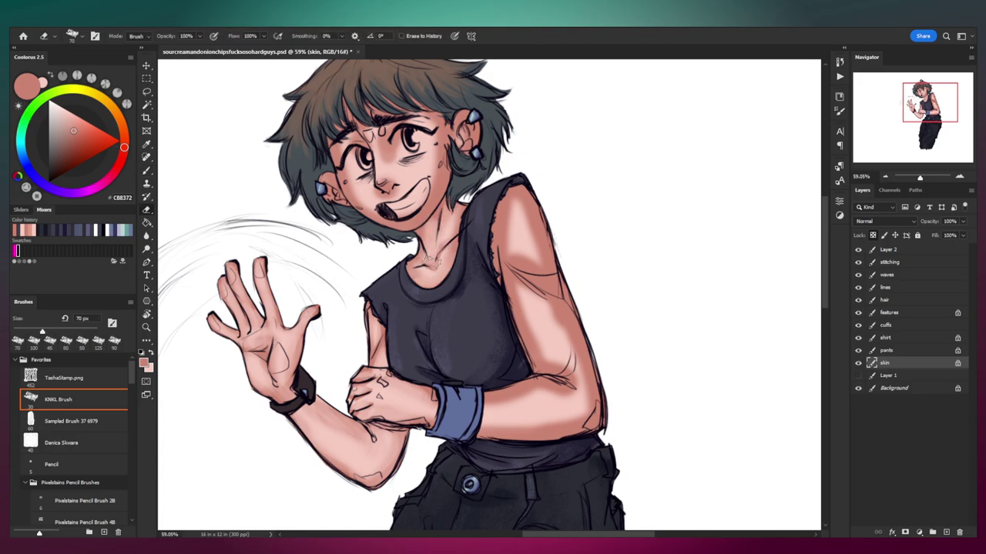
Step: Lighten the near upper arm, elbow and crossed forearm with the eraser at 125 px
{"action": "key", "text": "bracketright"}
{"action": "mouse_move", "coordinate": [511, 213]}
{"action": "left_mouse_down"}
{"action": "mouse_move", "coordinate": [512, 256]}
{"action": "mouse_move", "coordinate": [544, 259]}
{"action": "mouse_move", "coordinate": [508, 202]}
{"action": "left_mouse_up"}
{"action": "left_click_drag", "start_coordinate": [510, 257], "coordinate": [541, 332]}
{"action": "left_click_drag", "start_coordinate": [528, 271], "coordinate": [543, 337]}
{"action": "left_click_drag", "start_coordinate": [494, 264], "coordinate": [539, 337]}
{"action": "left_click_drag", "start_coordinate": [493, 193], "coordinate": [495, 225]}
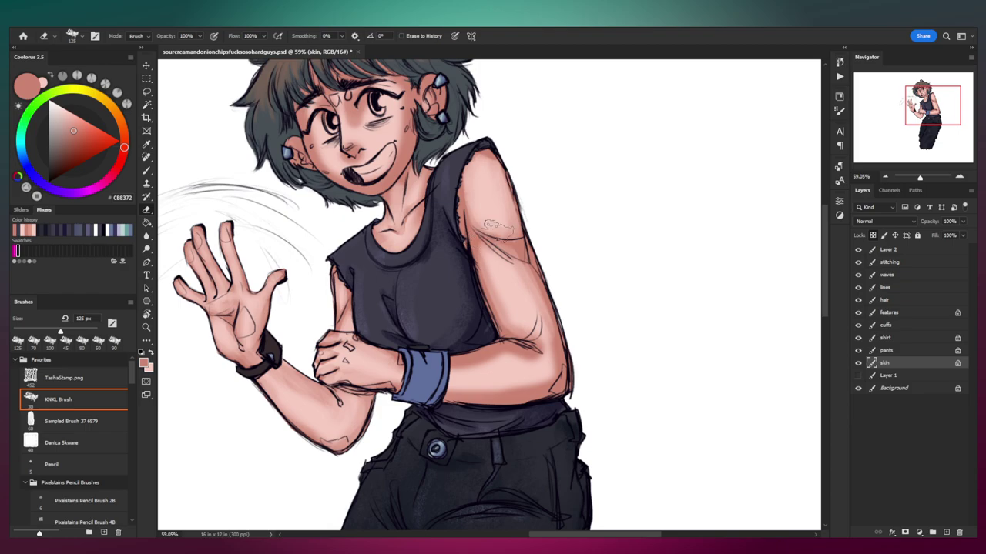
{"action": "mouse_move", "coordinate": [457, 377]}
{"action": "left_mouse_down"}
{"action": "mouse_move", "coordinate": [521, 352]}
{"action": "mouse_move", "coordinate": [514, 382]}
{"action": "mouse_move", "coordinate": [545, 339]}
{"action": "left_mouse_up"}
{"action": "mouse_move", "coordinate": [496, 271]}
{"action": "left_mouse_down"}
{"action": "mouse_move", "coordinate": [525, 329]}
{"action": "mouse_move", "coordinate": [491, 213]}
{"action": "mouse_move", "coordinate": [524, 254]}
{"action": "left_mouse_up"}
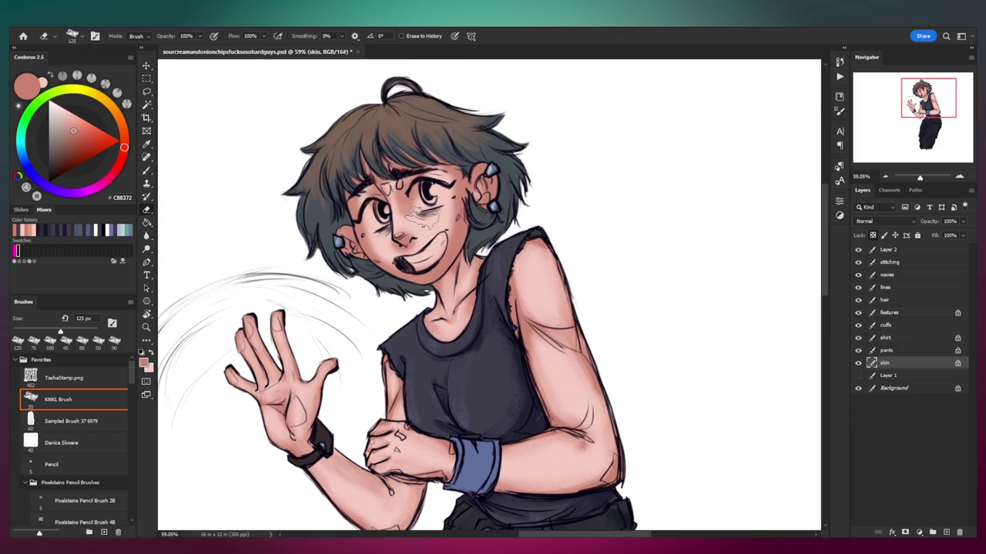
Step: Lighten the cheeks, mouth area and ears with a progressively smaller eraser, and touch up the ear shading at 35 px
{"action": "mouse_move", "coordinate": [365, 229]}
{"action": "left_mouse_down"}
{"action": "mouse_move", "coordinate": [382, 253]}
{"action": "mouse_move", "coordinate": [412, 270]}
{"action": "mouse_move", "coordinate": [446, 238]}
{"action": "left_mouse_up"}
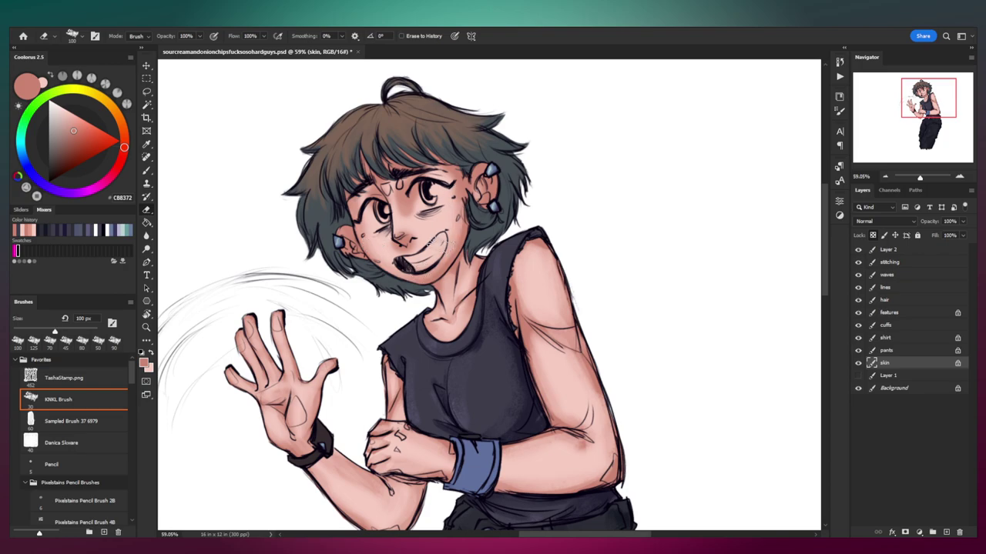
{"action": "key", "text": "bracketleft"}
{"action": "mouse_move", "coordinate": [474, 194]}
{"action": "left_mouse_down"}
{"action": "mouse_move", "coordinate": [479, 184]}
{"action": "mouse_move", "coordinate": [469, 187]}
{"action": "left_mouse_up"}
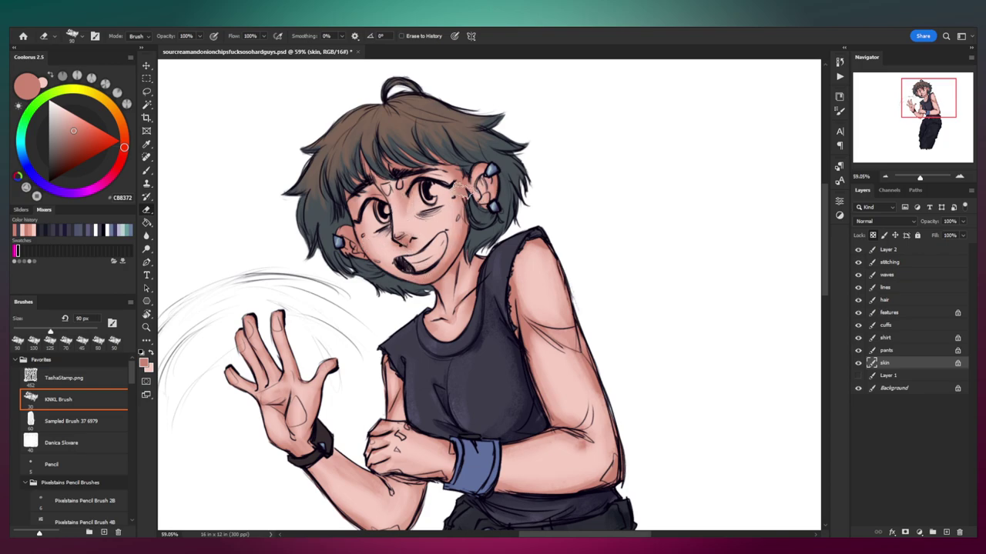
{"action": "key", "text": "b"}
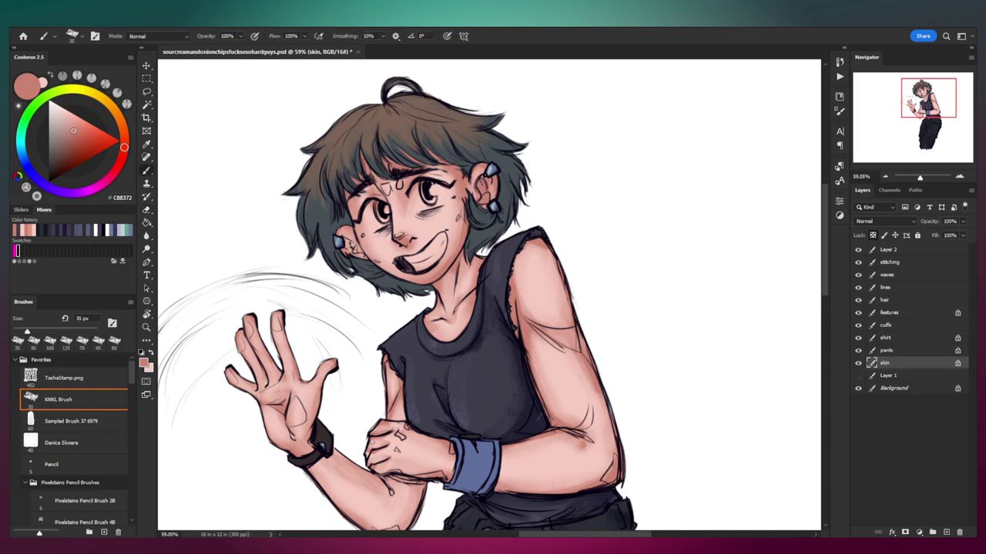
{"action": "key", "text": "e"}
{"action": "key", "text": "bracketleft"}
Step: Review the skin shading and highlights across the face, neck and arms at different magnifications
{"action": "key", "text": "z"}
{"action": "mouse_move", "coordinate": [422, 160]}
{"action": "left_mouse_down"}
{"action": "mouse_move", "coordinate": [478, 172]}
{"action": "mouse_move", "coordinate": [454, 166]}
{"action": "left_mouse_up"}
{"action": "left_click_drag", "start_coordinate": [467, 162], "coordinate": [491, 151]}
{"action": "left_click_drag", "start_coordinate": [519, 182], "coordinate": [505, 209]}
{"action": "left_click_drag", "start_coordinate": [472, 255], "coordinate": [511, 245]}
{"action": "mouse_move", "coordinate": [513, 243]}
{"action": "left_mouse_down"}
{"action": "mouse_move", "coordinate": [433, 285]}
{"action": "mouse_move", "coordinate": [480, 247]}
{"action": "mouse_move", "coordinate": [558, 241]}
{"action": "mouse_move", "coordinate": [517, 237]}
{"action": "left_mouse_up"}
{"action": "key", "text": "b"}
{"action": "key", "text": "z"}
{"action": "key", "text": "b"}
{"action": "key", "text": "z"}
{"action": "key", "text": "b"}
{"action": "key", "text": "z"}
{"action": "left_click_drag", "start_coordinate": [522, 235], "coordinate": [497, 242]}
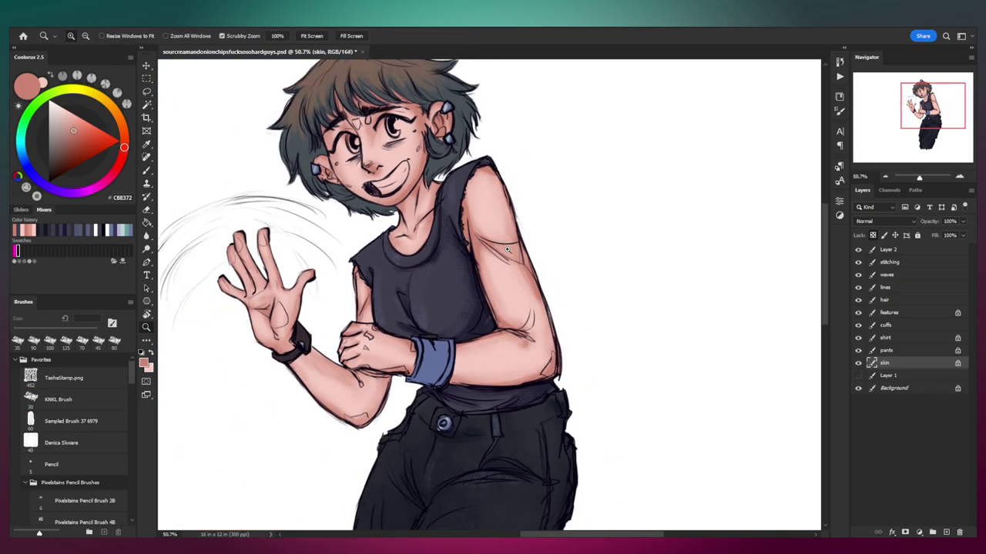
Step: Create a new layer clipped to the skin layer with the Multiply blending mode
{"action": "key", "text": "ctrl+shift+n"}
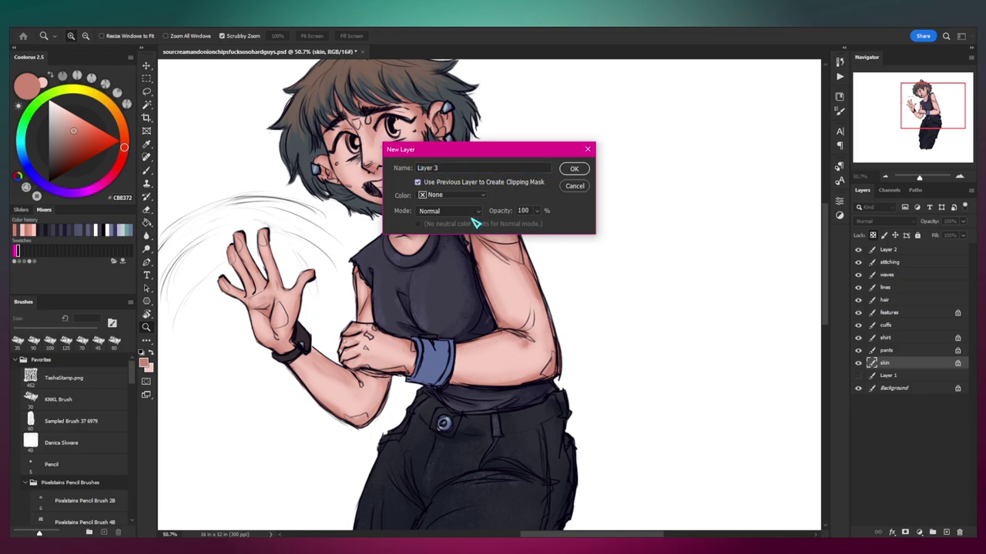
{"action": "left_click", "coordinate": [475, 215]}
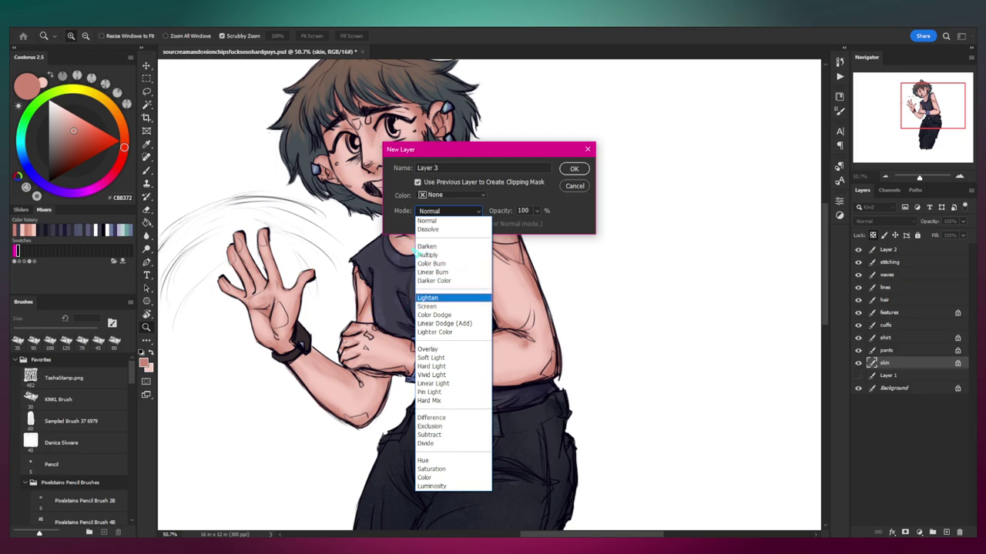
{"action": "left_click", "coordinate": [443, 255]}
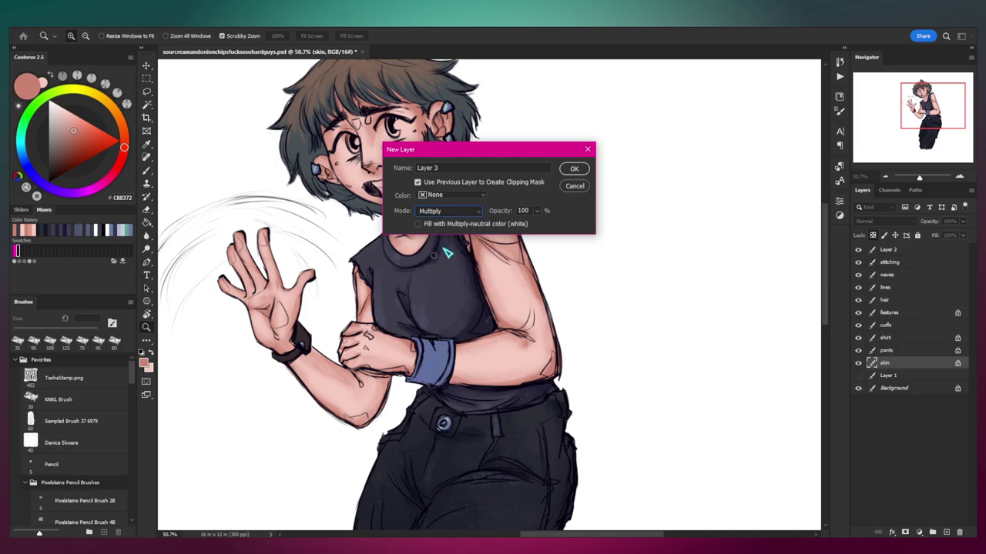
{"action": "left_click", "coordinate": [574, 170]}
Step: Paint Multiply shadows along the near upper arm, below the sleeve fold and around the elbow, enlarging the brush to 60 px
{"action": "key", "text": "b"}
{"action": "key", "text": "bracketright"}
{"action": "mouse_move", "coordinate": [494, 173]}
{"action": "left_mouse_down"}
{"action": "mouse_move", "coordinate": [518, 245]}
{"action": "mouse_move", "coordinate": [505, 256]}
{"action": "left_mouse_up"}
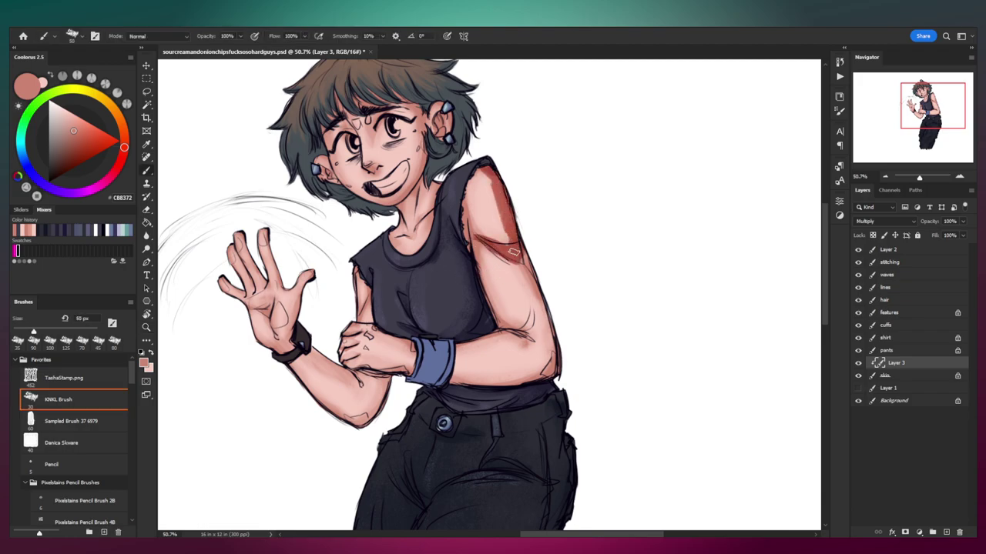
{"action": "mouse_move", "coordinate": [539, 289]}
{"action": "left_mouse_down"}
{"action": "mouse_move", "coordinate": [552, 365]}
{"action": "mouse_move", "coordinate": [541, 376]}
{"action": "left_mouse_up"}
{"action": "key", "text": "bracketright"}
{"action": "left_click_drag", "start_coordinate": [504, 339], "coordinate": [515, 343]}
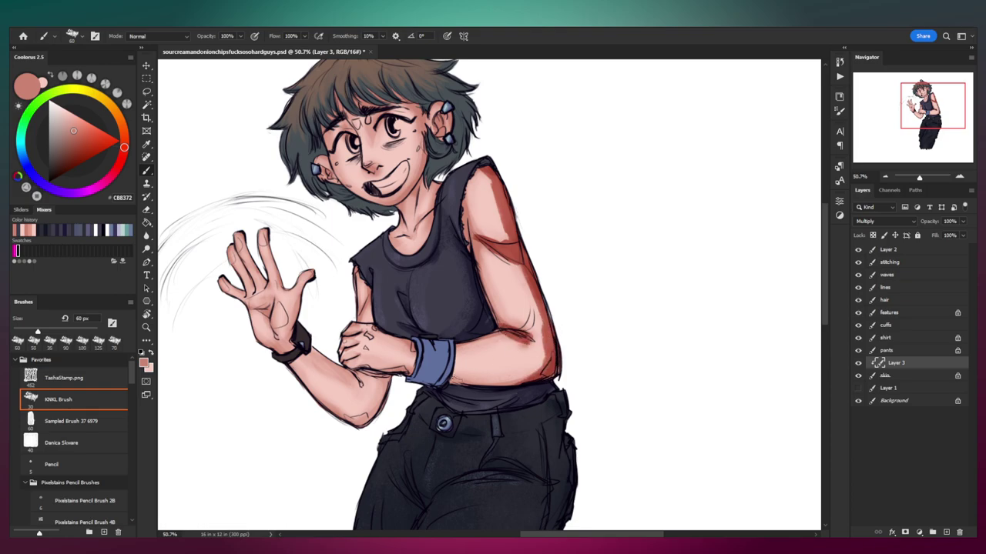
Step: Paint shadows along the crossed forearm's underside, beside the wristband, across the crossed hand and on the far upper arm
{"action": "left_click_drag", "start_coordinate": [454, 379], "coordinate": [531, 380]}
{"action": "left_click_drag", "start_coordinate": [455, 351], "coordinate": [457, 375]}
{"action": "left_click_drag", "start_coordinate": [349, 368], "coordinate": [408, 372]}
{"action": "left_click_drag", "start_coordinate": [412, 347], "coordinate": [405, 373]}
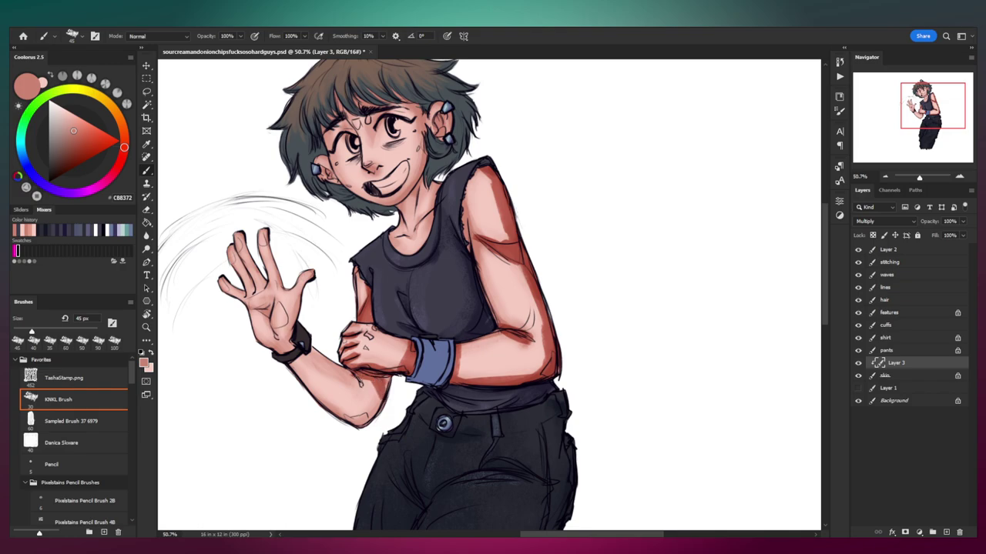
Step: Paint shadows along the raised forearm and on the waving hand's palm and fingers, reducing the brush to 30 px
{"action": "mouse_move", "coordinate": [388, 395]}
{"action": "left_mouse_down"}
{"action": "mouse_move", "coordinate": [287, 358]}
{"action": "mouse_move", "coordinate": [305, 352]}
{"action": "mouse_move", "coordinate": [268, 306]}
{"action": "left_mouse_up"}
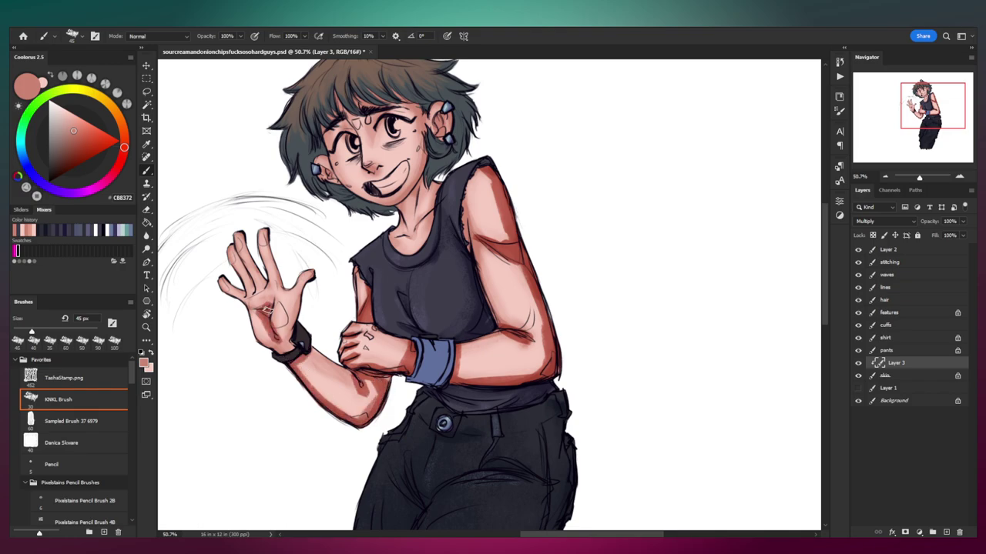
{"action": "key", "text": "bracketleft"}
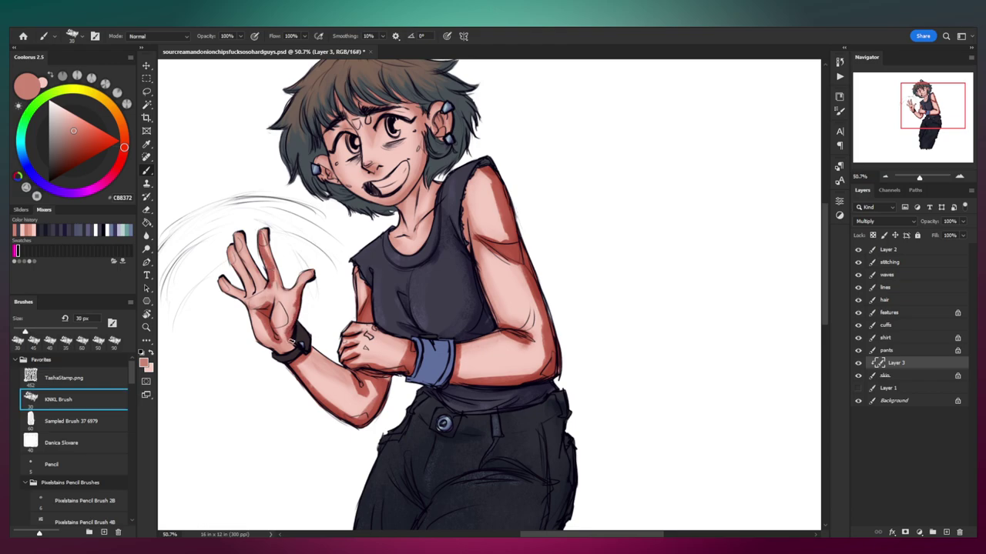
{"action": "left_click_drag", "start_coordinate": [251, 294], "coordinate": [236, 240]}
{"action": "left_click_drag", "start_coordinate": [251, 294], "coordinate": [229, 252]}
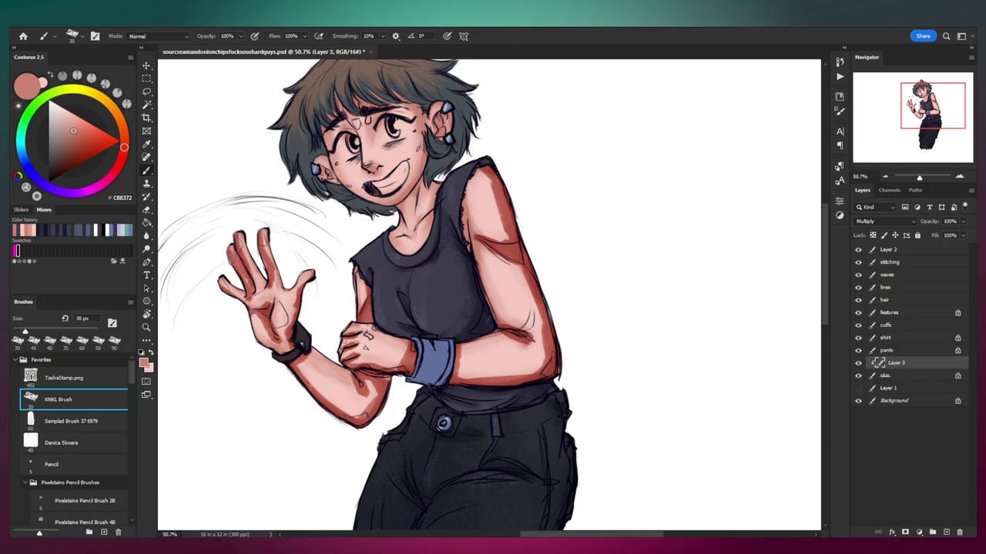
Step: Soften the shadows on the waving hand's fingers and palm and along the raised forearm with a small eraser
{"action": "key", "text": "e"}
{"action": "left_click_drag", "start_coordinate": [283, 242], "coordinate": [348, 207]}
{"action": "key", "text": "["}
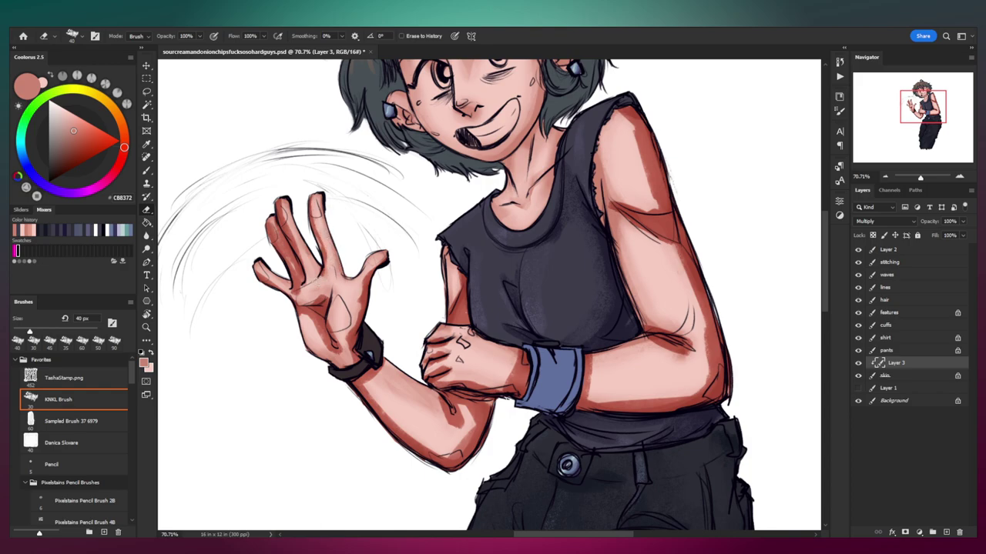
{"action": "key", "text": "bracketleft"}
{"action": "key", "text": "bracketleft"}
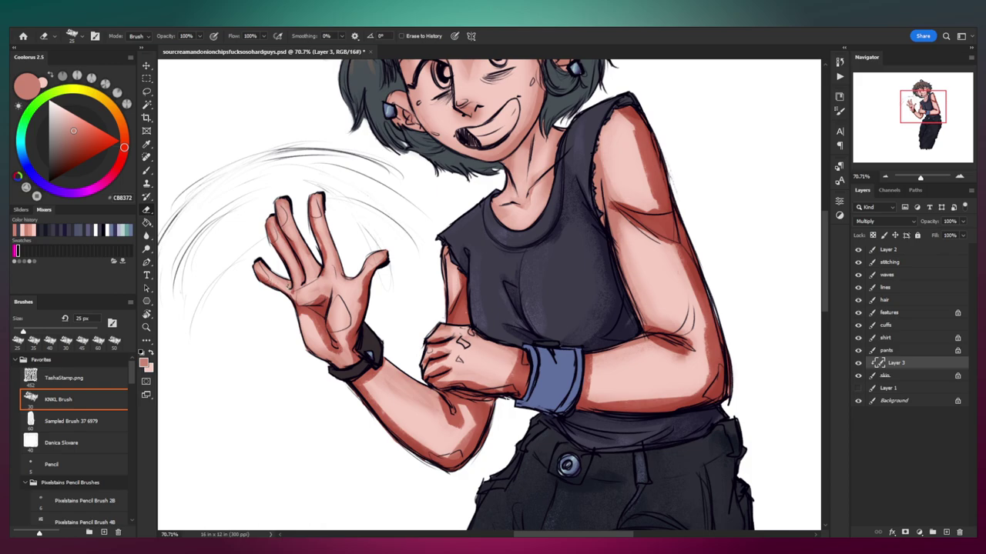
{"action": "mouse_move", "coordinate": [316, 293]}
{"action": "left_mouse_down"}
{"action": "mouse_move", "coordinate": [329, 290]}
{"action": "mouse_move", "coordinate": [342, 347]}
{"action": "mouse_move", "coordinate": [408, 439]}
{"action": "mouse_move", "coordinate": [456, 438]}
{"action": "mouse_move", "coordinate": [472, 424]}
{"action": "mouse_move", "coordinate": [447, 459]}
{"action": "left_mouse_up"}
{"action": "key", "text": "]"}
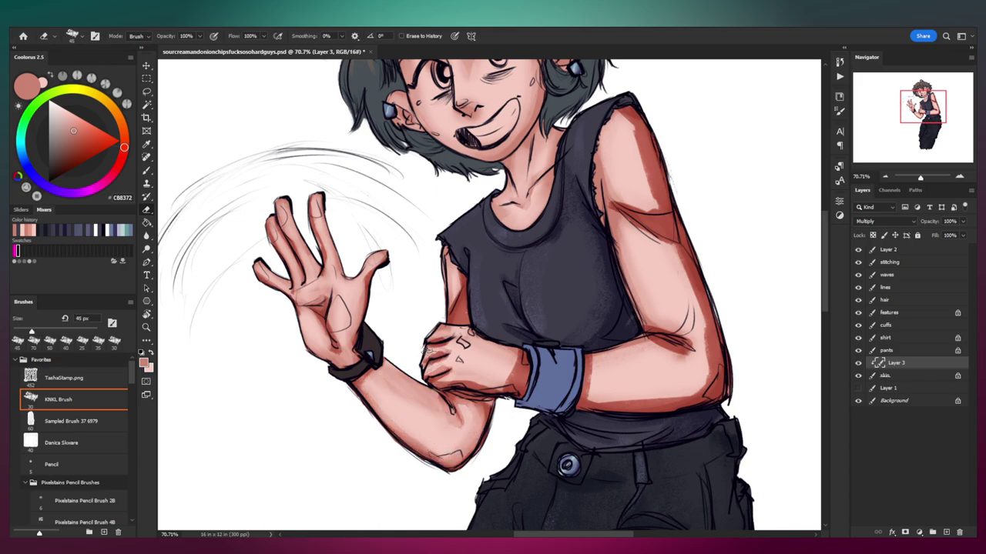
Step: Soften the shadows on the crossed hand and the far upper arm with a larger eraser
{"action": "key", "text": "]"}
{"action": "key", "text": "]"}
{"action": "mouse_move", "coordinate": [508, 349]}
{"action": "left_mouse_down"}
{"action": "mouse_move", "coordinate": [511, 389]}
{"action": "mouse_move", "coordinate": [521, 374]}
{"action": "left_mouse_up"}
{"action": "mouse_move", "coordinate": [452, 301]}
{"action": "left_mouse_down"}
{"action": "mouse_move", "coordinate": [453, 333]}
{"action": "mouse_move", "coordinate": [370, 306]}
{"action": "left_mouse_up"}
Step: Enlarge the eraser further and soften the shadows along the near upper arm, elbow and crossed forearm
{"action": "key", "text": "bracketright"}
{"action": "key", "text": "bracketright"}
{"action": "key", "text": "]"}
{"action": "mouse_move", "coordinate": [477, 390]}
{"action": "left_mouse_down"}
{"action": "mouse_move", "coordinate": [594, 350]}
{"action": "mouse_move", "coordinate": [531, 390]}
{"action": "mouse_move", "coordinate": [578, 318]}
{"action": "mouse_move", "coordinate": [567, 277]}
{"action": "left_mouse_up"}
{"action": "key", "text": "bracketright"}
{"action": "mouse_move", "coordinate": [493, 181]}
{"action": "left_mouse_down"}
{"action": "mouse_move", "coordinate": [506, 120]}
{"action": "mouse_move", "coordinate": [508, 184]}
{"action": "mouse_move", "coordinate": [556, 254]}
{"action": "mouse_move", "coordinate": [554, 300]}
{"action": "left_mouse_up"}
{"action": "left_click_drag", "start_coordinate": [542, 334], "coordinate": [556, 337]}
Step: Paint Multiply shadows on the neck beneath the chin and soften their edges with the eraser
{"action": "key", "text": "z"}
{"action": "left_click_drag", "start_coordinate": [536, 492], "coordinate": [485, 493]}
{"action": "key", "text": "b"}
{"action": "mouse_move", "coordinate": [420, 246]}
{"action": "left_mouse_down"}
{"action": "mouse_move", "coordinate": [493, 250]}
{"action": "mouse_move", "coordinate": [476, 306]}
{"action": "mouse_move", "coordinate": [442, 289]}
{"action": "mouse_move", "coordinate": [473, 242]}
{"action": "left_mouse_up"}
{"action": "key", "text": "bracketright"}
{"action": "key", "text": "bracketright"}
{"action": "key", "text": "e"}
{"action": "left_click_drag", "start_coordinate": [454, 318], "coordinate": [460, 305]}
{"action": "key", "text": "b"}
{"action": "mouse_move", "coordinate": [465, 222]}
{"action": "left_mouse_down"}
{"action": "mouse_move", "coordinate": [444, 251]}
{"action": "mouse_move", "coordinate": [457, 270]}
{"action": "left_mouse_up"}
{"action": "key", "text": "e"}
{"action": "key", "text": "bracketleft"}
{"action": "key", "text": "bracketleft"}
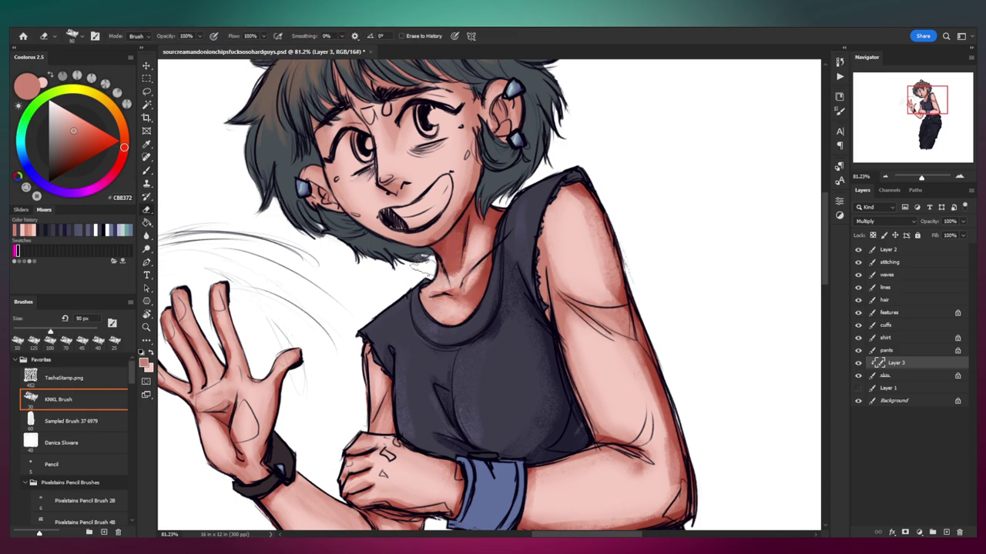
Step: Shade along the jawline and upper neck, and blend those shadows with the eraser
{"action": "key", "text": "b"}
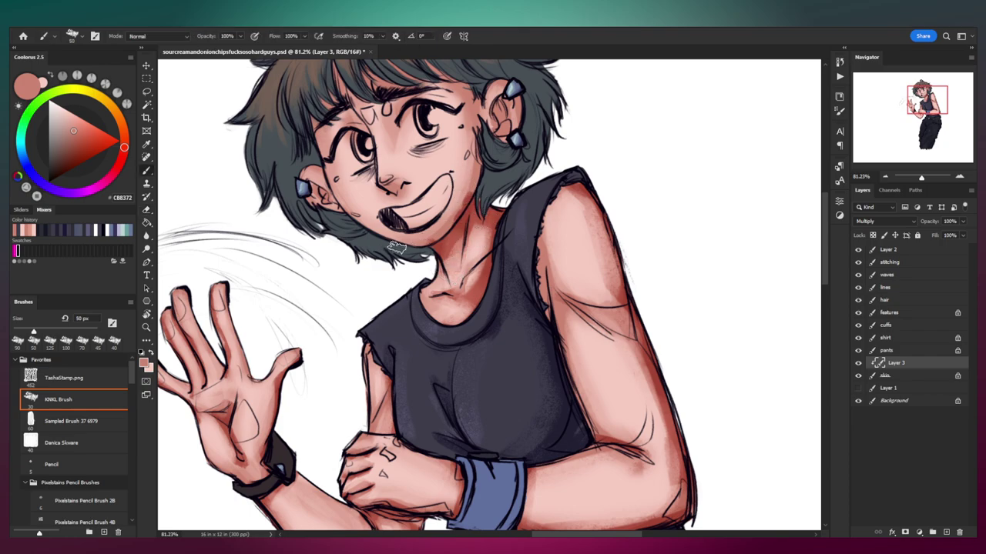
{"action": "scroll", "coordinate": [416, 254], "scroll_direction": "up", "scroll_amount": 2}
{"action": "key", "text": "e"}
{"action": "mouse_move", "coordinate": [396, 299]}
{"action": "left_mouse_down"}
{"action": "mouse_move", "coordinate": [440, 280]}
{"action": "mouse_move", "coordinate": [459, 247]}
{"action": "left_mouse_up"}
{"action": "left_click_drag", "start_coordinate": [387, 307], "coordinate": [425, 308]}
{"action": "key", "text": "b"}
{"action": "mouse_move", "coordinate": [468, 238]}
{"action": "left_mouse_down"}
{"action": "mouse_move", "coordinate": [452, 275]}
{"action": "mouse_move", "coordinate": [436, 294]}
{"action": "mouse_move", "coordinate": [431, 286]}
{"action": "left_mouse_up"}
{"action": "key", "text": "e"}
{"action": "key", "text": "b"}
Step: Paint shadows across the forehead beneath the fringe and around the brows and eyes, and soften them with the eraser
{"action": "mouse_move", "coordinate": [379, 177]}
{"action": "left_mouse_down"}
{"action": "mouse_move", "coordinate": [377, 202]}
{"action": "mouse_move", "coordinate": [397, 169]}
{"action": "mouse_move", "coordinate": [450, 162]}
{"action": "mouse_move", "coordinate": [443, 153]}
{"action": "mouse_move", "coordinate": [458, 163]}
{"action": "left_mouse_up"}
{"action": "key", "text": "bracketleft"}
{"action": "key", "text": "bracketleft"}
{"action": "key", "text": "bracketleft"}
{"action": "left_click_drag", "start_coordinate": [339, 140], "coordinate": [408, 155]}
{"action": "left_click_drag", "start_coordinate": [367, 129], "coordinate": [424, 162]}
{"action": "mouse_move", "coordinate": [329, 132]}
{"action": "left_mouse_down"}
{"action": "mouse_move", "coordinate": [346, 202]}
{"action": "mouse_move", "coordinate": [316, 220]}
{"action": "mouse_move", "coordinate": [298, 176]}
{"action": "left_mouse_up"}
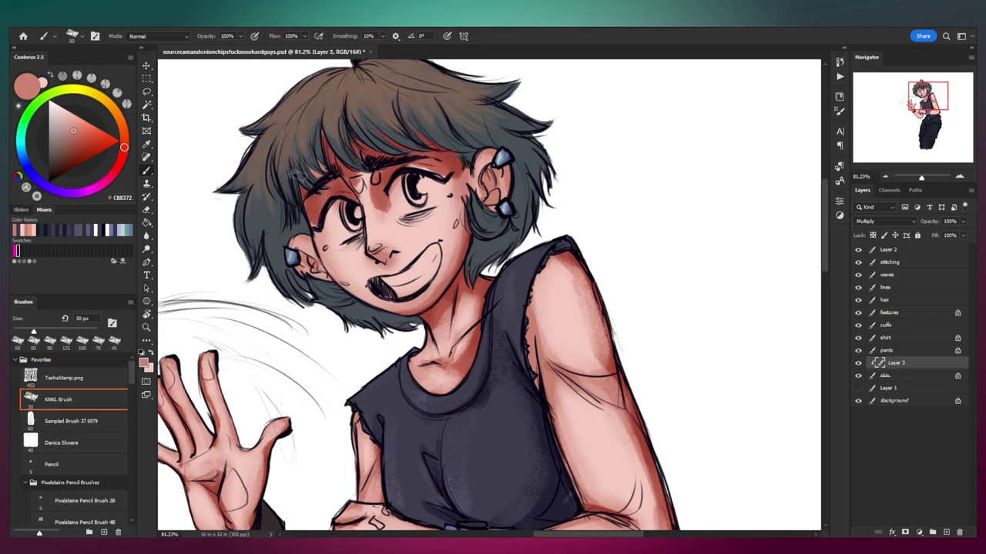
{"action": "key", "text": "e"}
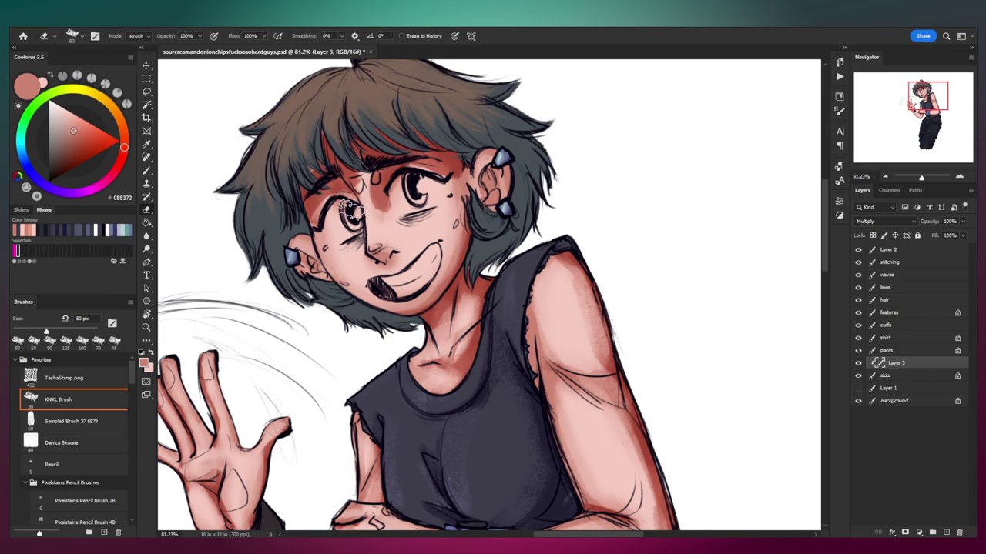
{"action": "key", "text": "b"}
{"action": "key", "text": "e"}
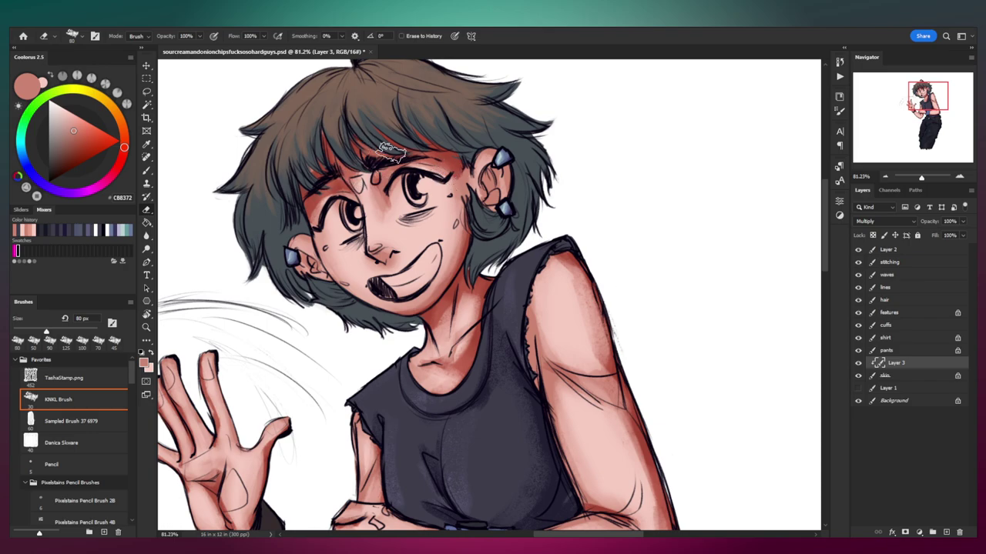
Step: Shade inside the near ear and the adjoining cheek, and erase the excess shadow beside the hair
{"action": "key", "text": "b"}
{"action": "mouse_move", "coordinate": [485, 181]}
{"action": "left_mouse_down"}
{"action": "mouse_move", "coordinate": [497, 201]}
{"action": "mouse_move", "coordinate": [490, 179]}
{"action": "mouse_move", "coordinate": [467, 211]}
{"action": "mouse_move", "coordinate": [446, 216]}
{"action": "left_mouse_up"}
{"action": "key", "text": "e"}
{"action": "left_click_drag", "start_coordinate": [449, 178], "coordinate": [453, 158]}
Step: Shade inside the far ear and blend its shadow into the side of the face with the eraser
{"action": "key", "text": "b"}
{"action": "mouse_move", "coordinate": [307, 253]}
{"action": "left_mouse_down"}
{"action": "mouse_move", "coordinate": [326, 284]}
{"action": "mouse_move", "coordinate": [335, 265]}
{"action": "left_mouse_up"}
{"action": "key", "text": "e"}
{"action": "left_click_drag", "start_coordinate": [289, 236], "coordinate": [336, 288]}
Step: Shade beneath the nose and around the mouth, and trim those shadows with the eraser
{"action": "key", "text": "b"}
{"action": "mouse_move", "coordinate": [374, 252]}
{"action": "left_mouse_down"}
{"action": "mouse_move", "coordinate": [406, 252]}
{"action": "mouse_move", "coordinate": [401, 238]}
{"action": "mouse_move", "coordinate": [422, 248]}
{"action": "left_mouse_up"}
{"action": "key", "text": "e"}
{"action": "key", "text": "b"}
{"action": "key", "text": "e"}
{"action": "left_click_drag", "start_coordinate": [400, 269], "coordinate": [391, 277]}
Step: Add shadow down the side of the cheek near the ear and soften it with the eraser
{"action": "key", "text": "z"}
{"action": "mouse_move", "coordinate": [435, 240]}
{"action": "left_mouse_down"}
{"action": "mouse_move", "coordinate": [405, 253]}
{"action": "mouse_move", "coordinate": [428, 251]}
{"action": "left_mouse_up"}
{"action": "key", "text": "b"}
{"action": "mouse_move", "coordinate": [434, 184]}
{"action": "left_mouse_down"}
{"action": "mouse_move", "coordinate": [459, 209]}
{"action": "mouse_move", "coordinate": [450, 237]}
{"action": "mouse_move", "coordinate": [460, 245]}
{"action": "left_mouse_up"}
{"action": "key", "text": "e"}
{"action": "mouse_move", "coordinate": [436, 213]}
{"action": "left_mouse_down"}
{"action": "mouse_move", "coordinate": [438, 244]}
{"action": "mouse_move", "coordinate": [469, 245]}
{"action": "mouse_move", "coordinate": [463, 205]}
{"action": "mouse_move", "coordinate": [478, 201]}
{"action": "left_mouse_up"}
{"action": "key", "text": "b"}
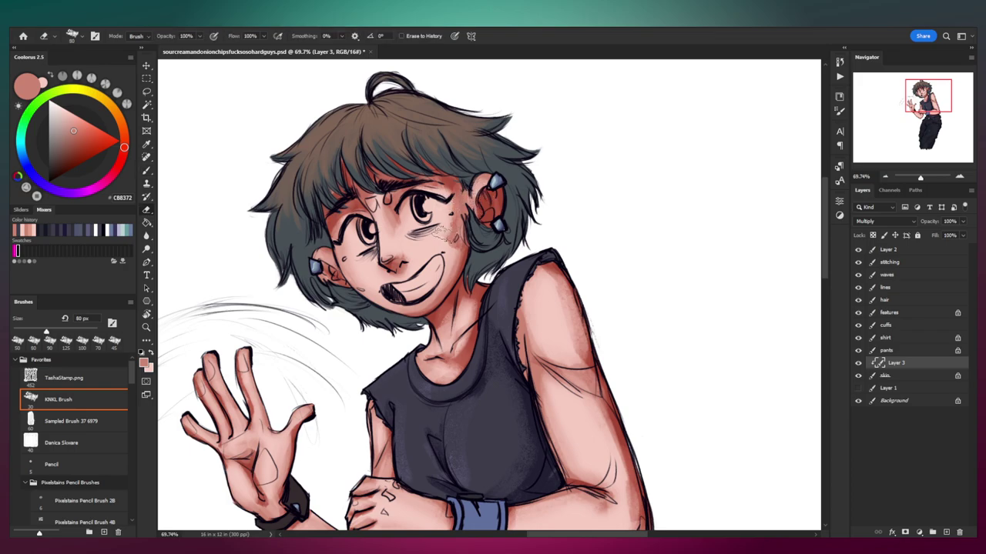
{"action": "key", "text": "e"}
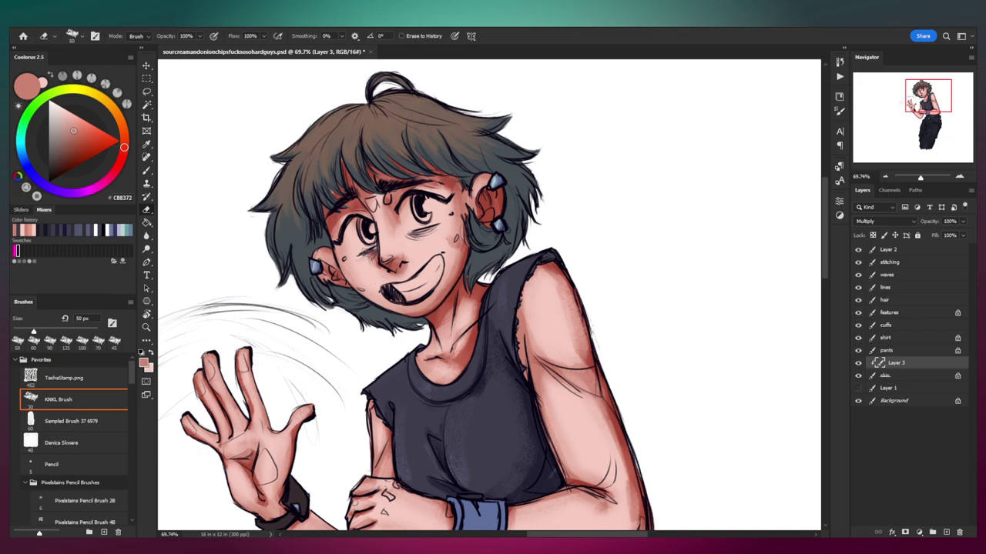
Step: Lock the transparent pixels of the Multiply shadow layer clipped to the skin
{"action": "key", "text": "z"}
{"action": "left_click_drag", "start_coordinate": [450, 209], "coordinate": [431, 237]}
{"action": "mouse_move", "coordinate": [471, 297]}
{"action": "left_mouse_down"}
{"action": "mouse_move", "coordinate": [452, 267]}
{"action": "mouse_move", "coordinate": [427, 262]}
{"action": "mouse_move", "coordinate": [451, 291]}
{"action": "left_mouse_up"}
{"action": "left_click_drag", "start_coordinate": [429, 255], "coordinate": [493, 257]}
{"action": "left_click", "coordinate": [882, 236]}
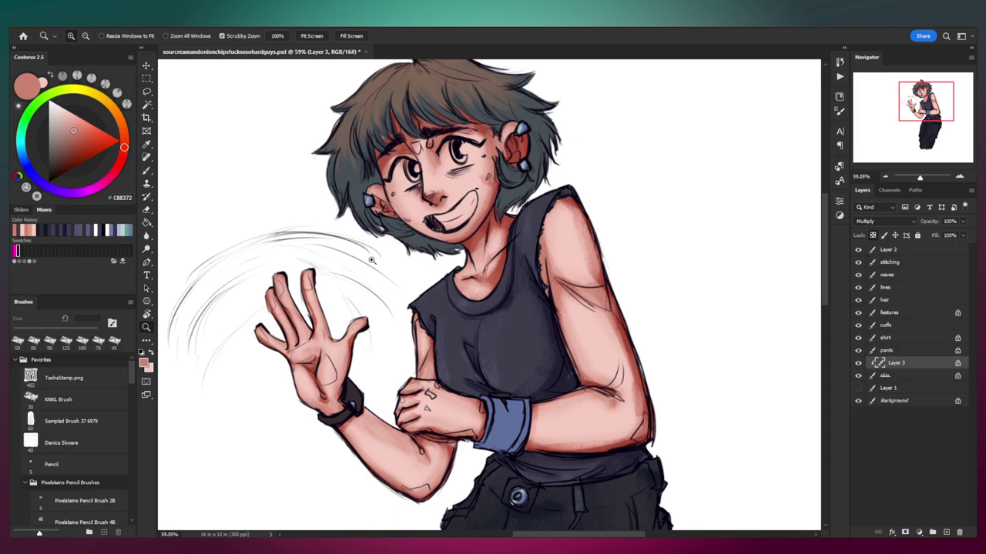
Step: Pick the more saturated red E76659 and tint the shadow edges of the raised hand with a 40 px KNKL Brush
{"action": "key", "text": "b"}
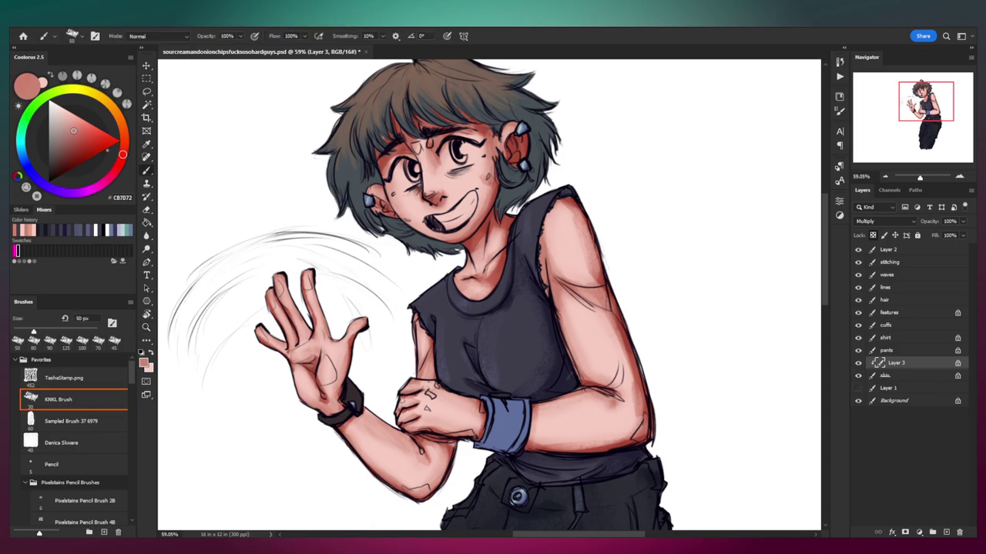
{"action": "left_click_drag", "start_coordinate": [124, 147], "coordinate": [121, 159]}
{"action": "left_click", "coordinate": [88, 131]}
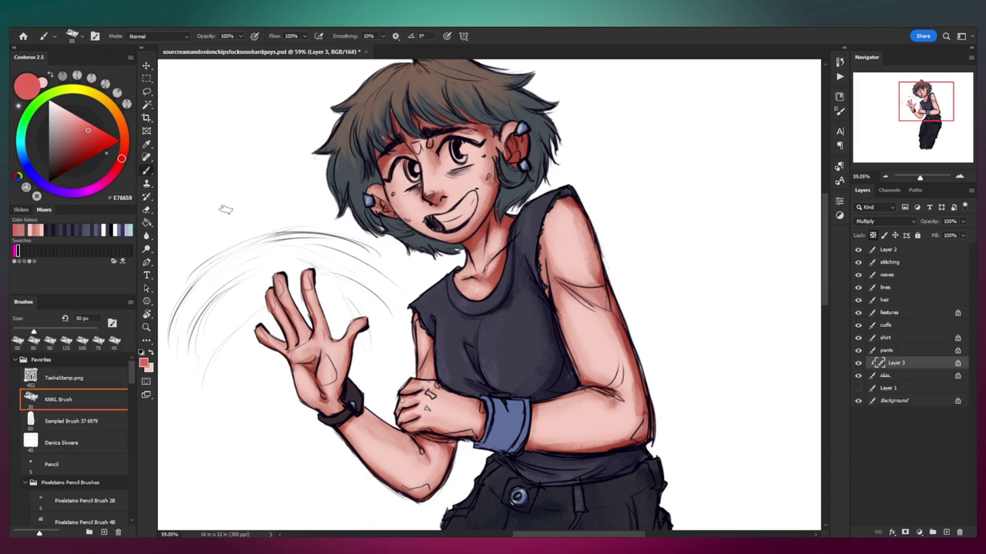
{"action": "key", "text": "z"}
{"action": "left_click_drag", "start_coordinate": [335, 301], "coordinate": [354, 310]}
{"action": "left_click_drag", "start_coordinate": [349, 314], "coordinate": [340, 243]}
{"action": "key", "text": "b"}
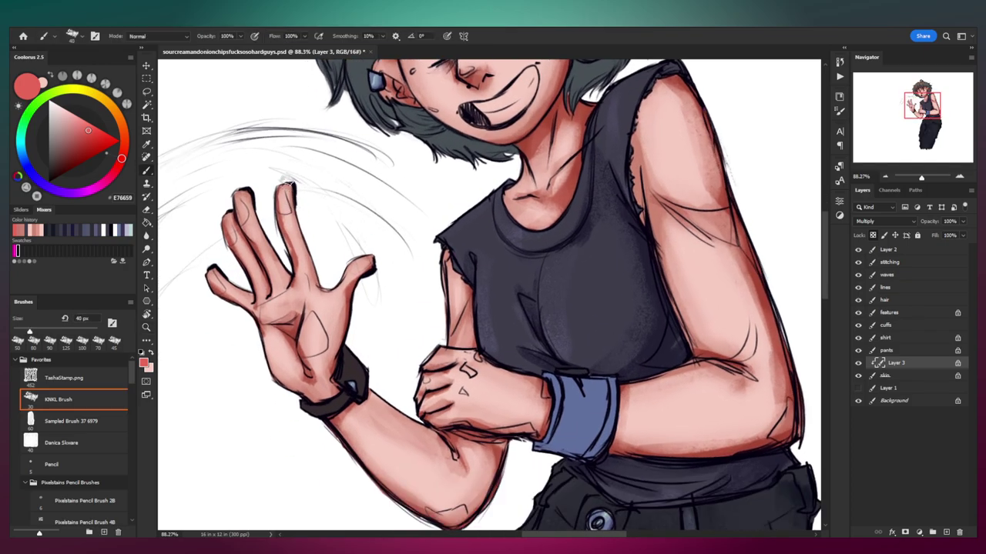
{"action": "key", "text": "bracketleft"}
{"action": "key", "text": "bracketleft"}
{"action": "key", "text": "bracketright"}
{"action": "key", "text": "bracketright"}
Step: Brush the saturated red into the shadow edges of the neck, face and ears
{"action": "left_click_drag", "start_coordinate": [499, 235], "coordinate": [436, 242]}
{"action": "key", "text": "bracketright"}
{"action": "mouse_move", "coordinate": [500, 183]}
{"action": "left_mouse_down"}
{"action": "mouse_move", "coordinate": [484, 206]}
{"action": "mouse_move", "coordinate": [479, 250]}
{"action": "left_mouse_up"}
{"action": "left_click_drag", "start_coordinate": [490, 200], "coordinate": [497, 216]}
{"action": "left_click_drag", "start_coordinate": [512, 214], "coordinate": [489, 280]}
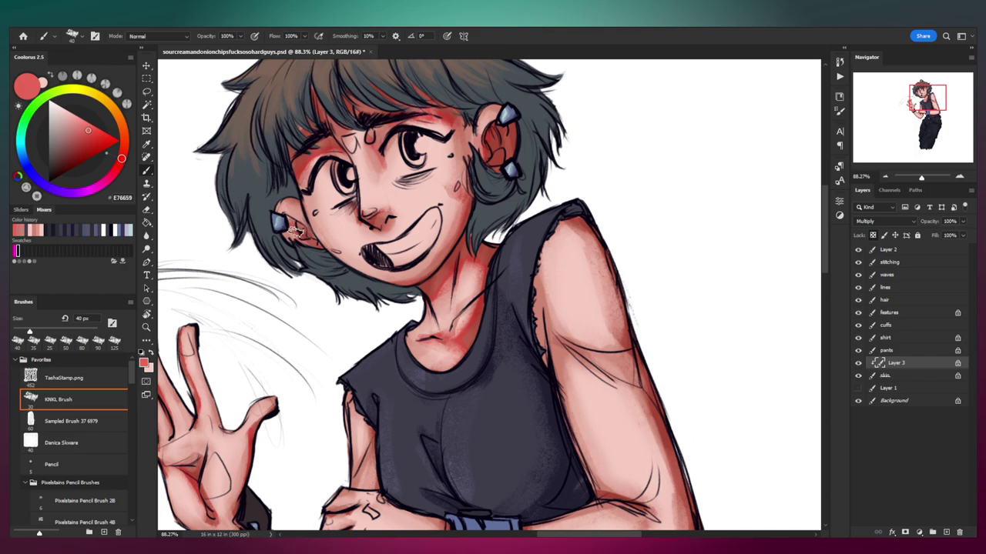
{"action": "mouse_move", "coordinate": [313, 235]}
{"action": "left_mouse_down"}
{"action": "mouse_move", "coordinate": [204, 229]}
{"action": "mouse_move", "coordinate": [256, 225]}
{"action": "left_mouse_up"}
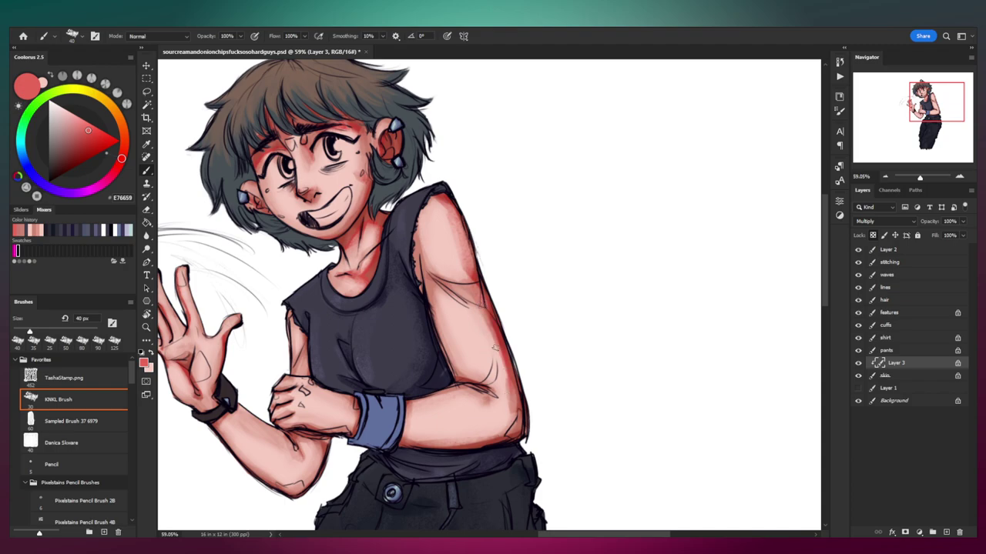
Step: Tint the shadow edges along both arms with the saturated red and reduce the brush to 30 px
{"action": "left_click_drag", "start_coordinate": [499, 409], "coordinate": [487, 358]}
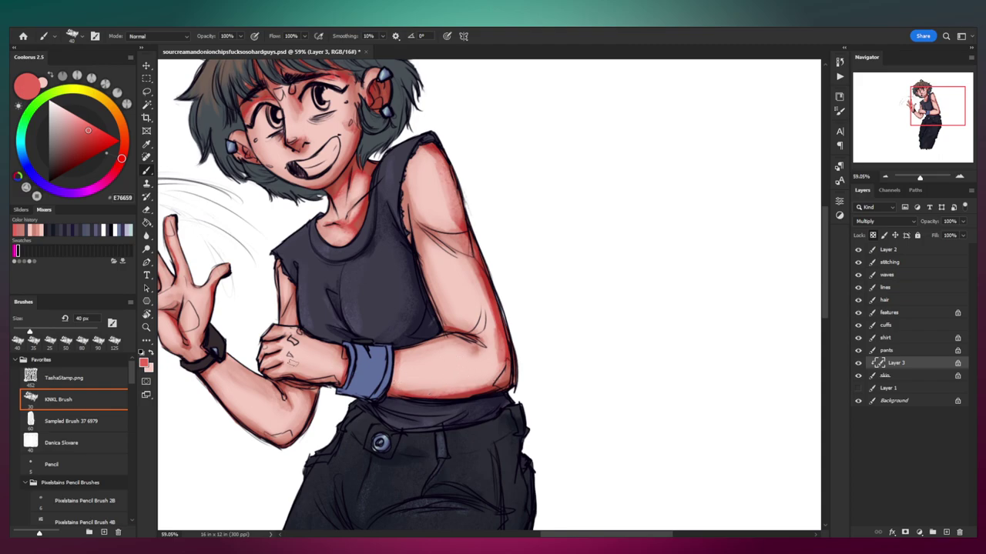
{"action": "left_click_drag", "start_coordinate": [299, 362], "coordinate": [421, 300]}
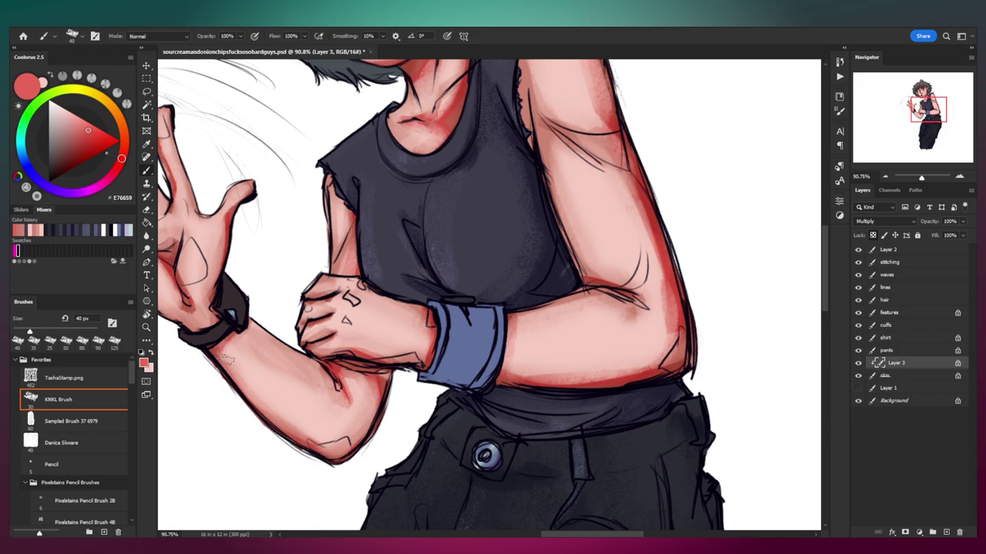
{"action": "key", "text": "bracketleft"}
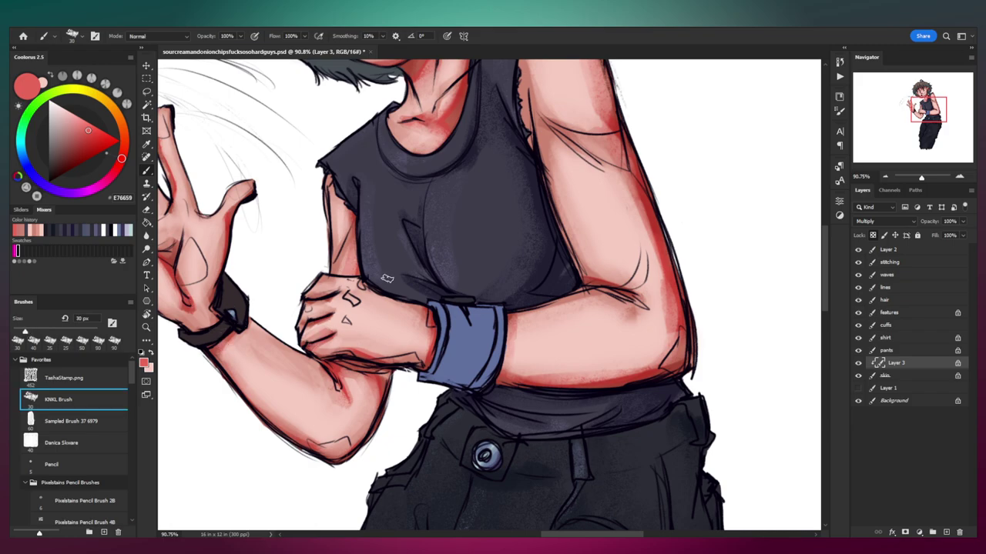
Step: On Layer 2, draw a horizontal surface line beside the character with two arrowed light rays bouncing off it
{"action": "key", "text": "z"}
{"action": "left_click_drag", "start_coordinate": [390, 286], "coordinate": [339, 292]}
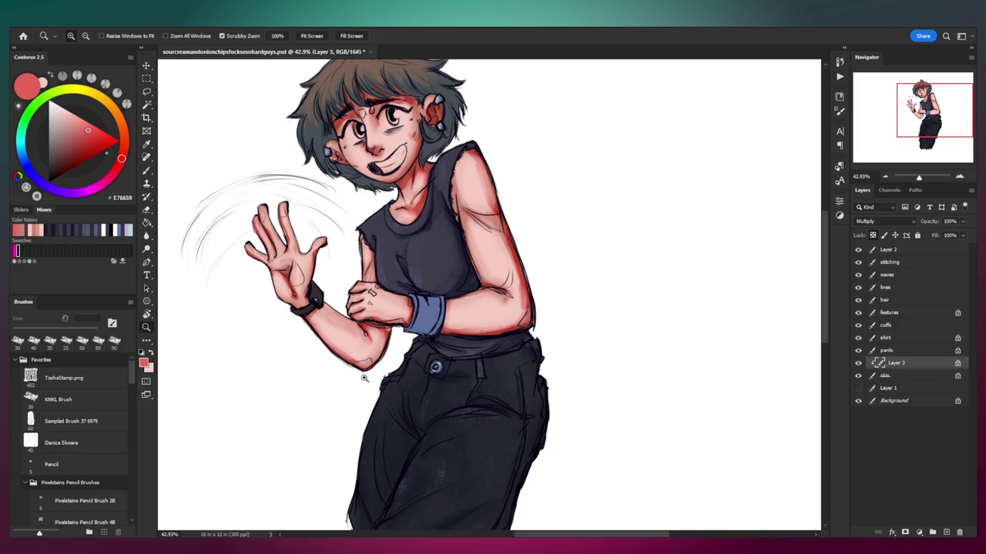
{"action": "left_click_drag", "start_coordinate": [560, 229], "coordinate": [496, 260]}
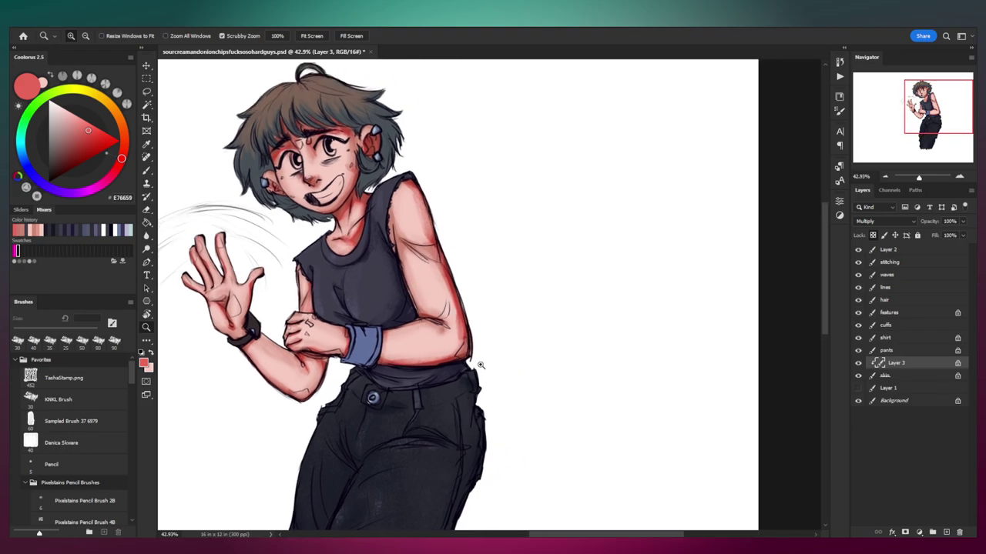
{"action": "left_click", "coordinate": [894, 252]}
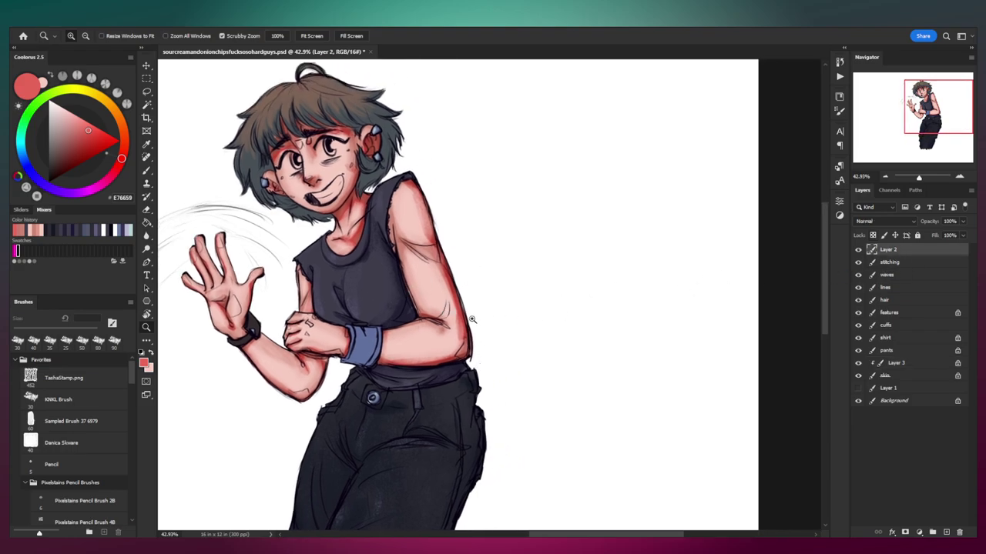
{"action": "key", "text": "b"}
{"action": "left_click_drag", "start_coordinate": [501, 246], "coordinate": [667, 246]}
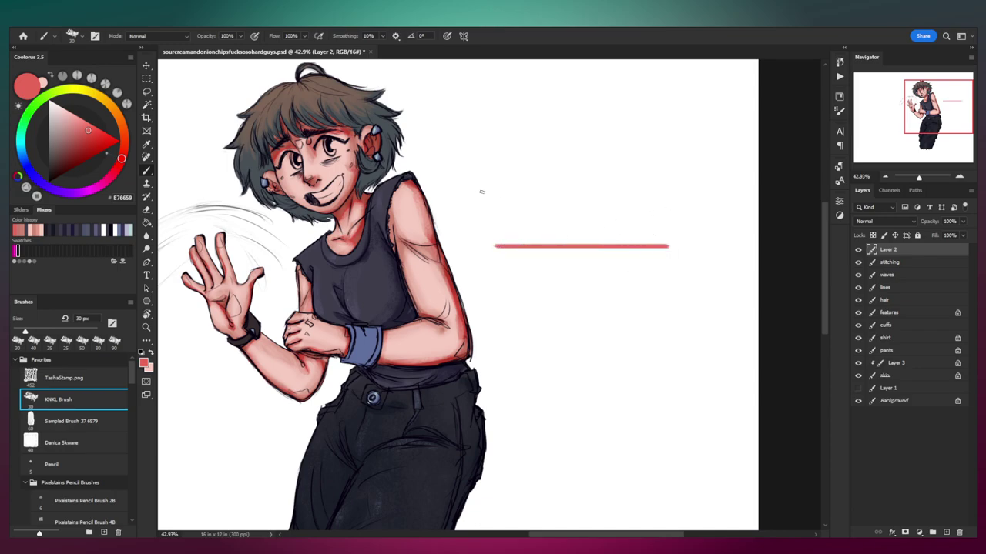
{"action": "mouse_move", "coordinate": [476, 183]}
{"action": "left_mouse_down"}
{"action": "mouse_move", "coordinate": [594, 237]}
{"action": "mouse_move", "coordinate": [677, 178]}
{"action": "mouse_move", "coordinate": [675, 186]}
{"action": "mouse_move", "coordinate": [696, 198]}
{"action": "left_mouse_up"}
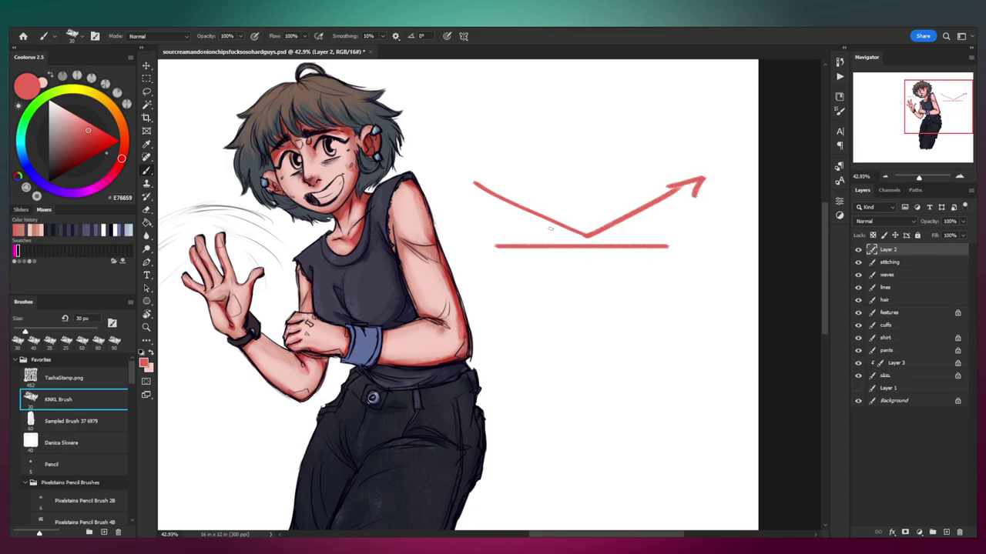
{"action": "mouse_move", "coordinate": [470, 205]}
{"action": "left_mouse_down"}
{"action": "mouse_move", "coordinate": [569, 233]}
{"action": "mouse_move", "coordinate": [663, 165]}
{"action": "left_mouse_up"}
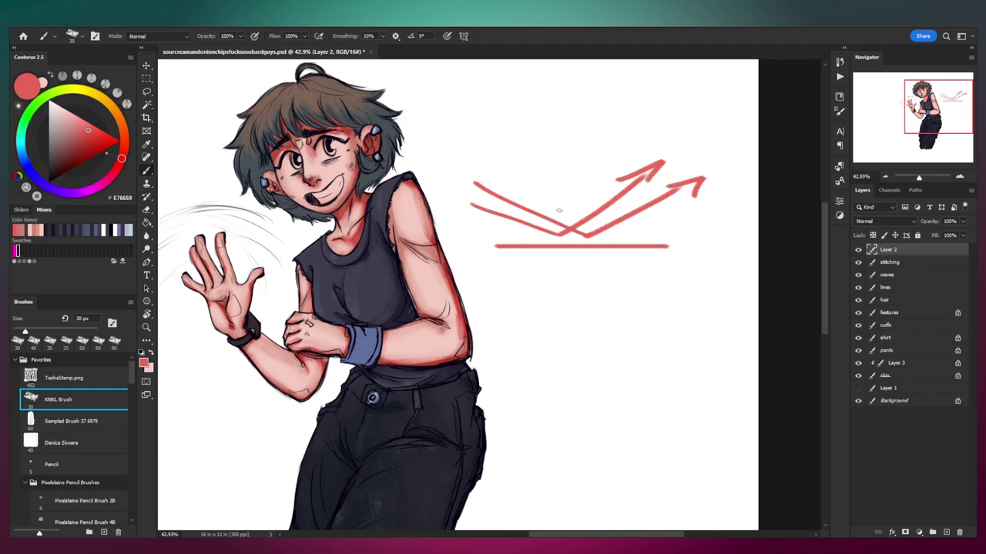
Step: Add a third ray passing through the surface line as an arrow, and draw a second horizontal line beneath it
{"action": "mouse_move", "coordinate": [461, 220]}
{"action": "left_mouse_down"}
{"action": "mouse_move", "coordinate": [617, 266]}
{"action": "mouse_move", "coordinate": [607, 266]}
{"action": "left_mouse_up"}
{"action": "key", "text": "ctrl+z"}
{"action": "key", "text": "ctrl+z"}
{"action": "left_click_drag", "start_coordinate": [529, 289], "coordinate": [724, 286]}
{"action": "key", "text": "ctrl+z"}
{"action": "left_click_drag", "start_coordinate": [510, 288], "coordinate": [650, 289]}
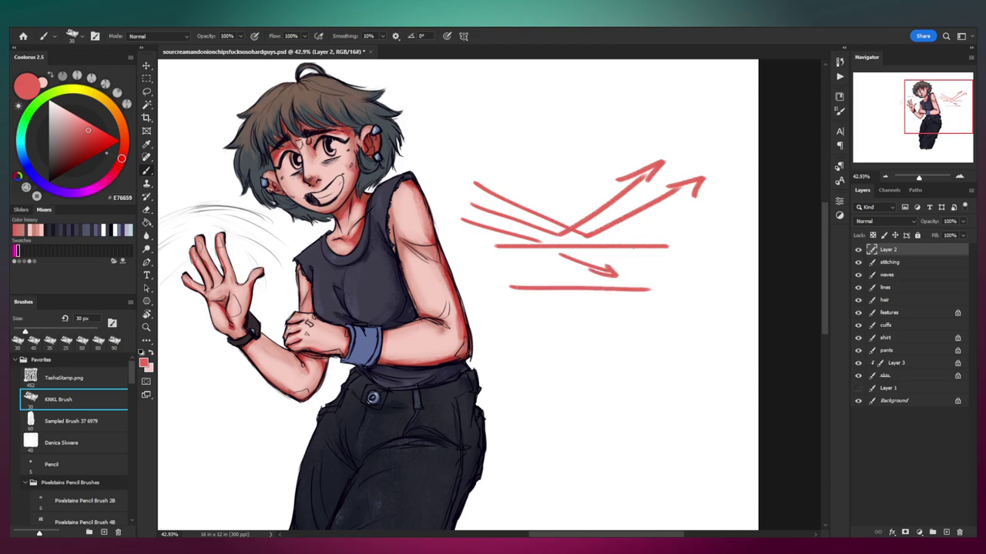
Step: Mark the bounce points on the red light diagram with dots, add a third arrow from the lower line and scribble across it
{"action": "left_click", "coordinate": [560, 237]}
{"action": "left_click", "coordinate": [590, 241]}
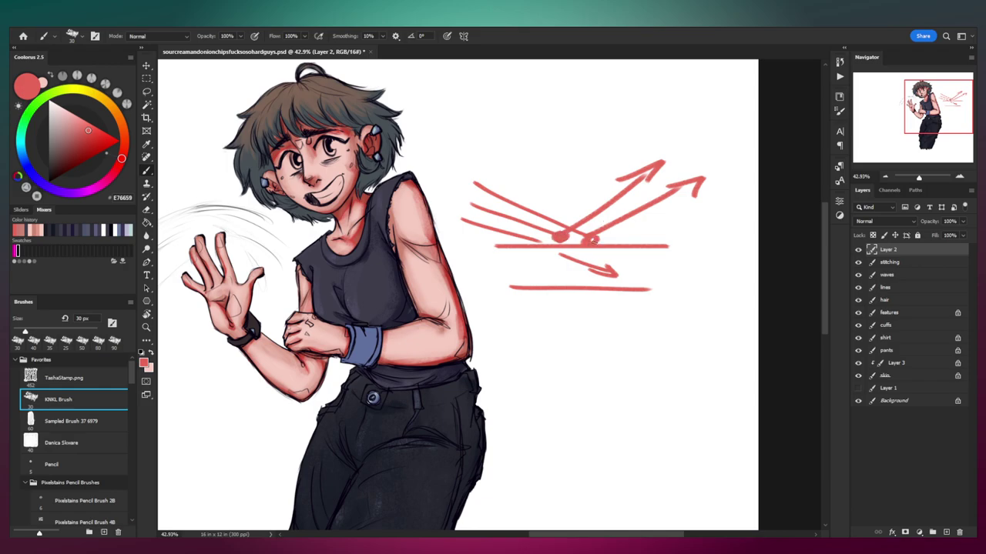
{"action": "mouse_move", "coordinate": [637, 280]}
{"action": "left_mouse_down"}
{"action": "mouse_move", "coordinate": [702, 239]}
{"action": "mouse_move", "coordinate": [634, 292]}
{"action": "mouse_move", "coordinate": [741, 234]}
{"action": "left_mouse_up"}
{"action": "left_click", "coordinate": [634, 292]}
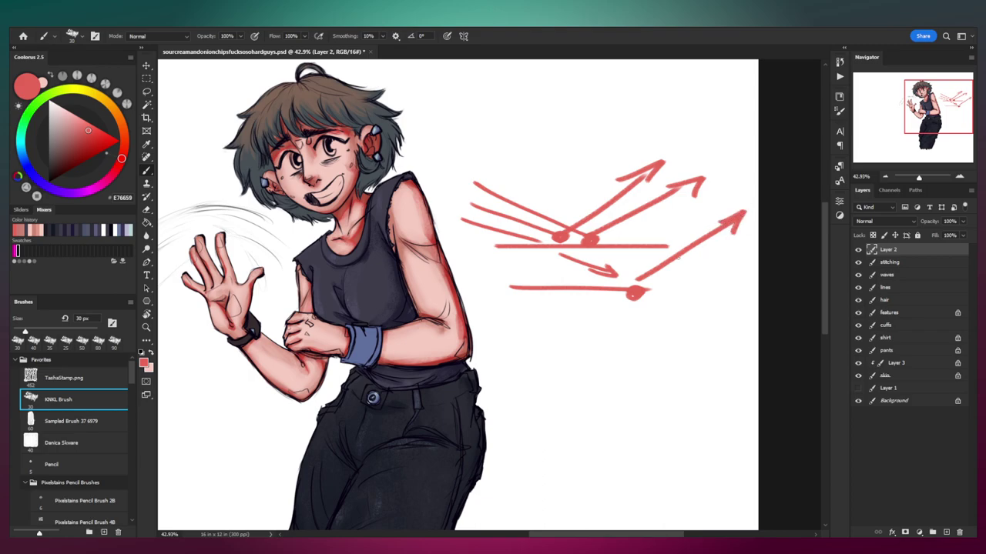
{"action": "mouse_move", "coordinate": [651, 231]}
{"action": "left_mouse_down"}
{"action": "mouse_move", "coordinate": [692, 272]}
{"action": "mouse_move", "coordinate": [725, 257]}
{"action": "left_mouse_up"}
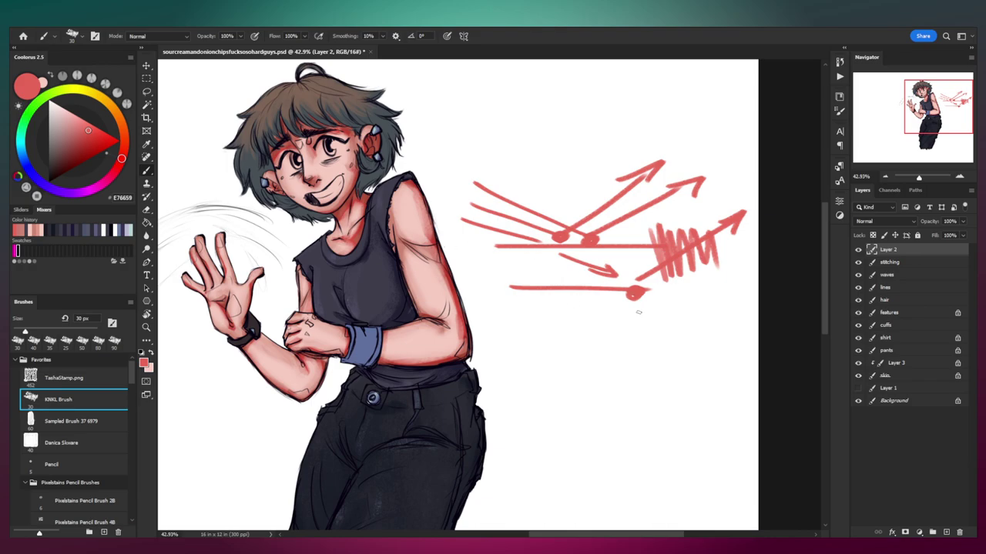
Step: Delete the light diagram layer above the stitching layer
{"action": "key", "text": "Delete"}
{"action": "left_click_drag", "start_coordinate": [471, 317], "coordinate": [548, 333]}
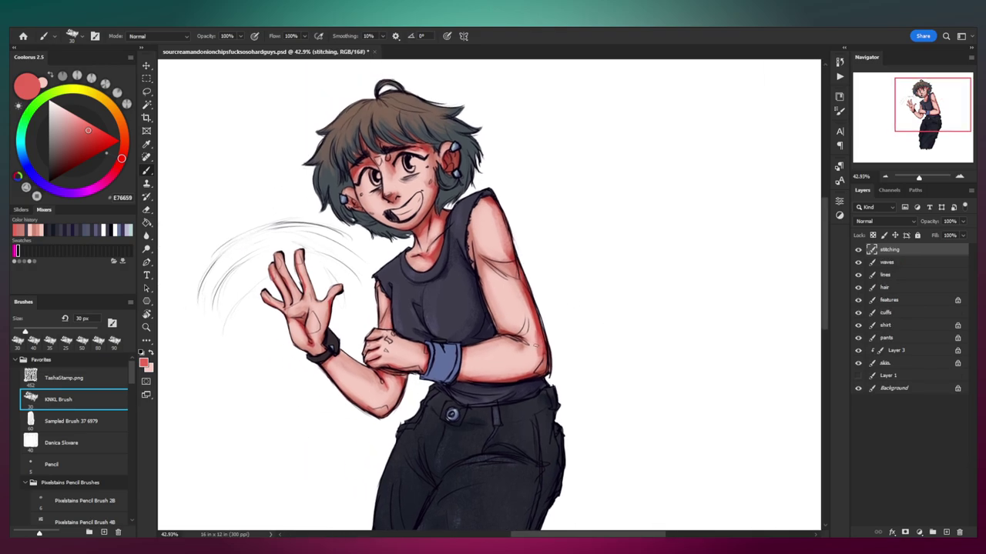
{"action": "left_click_drag", "start_coordinate": [394, 199], "coordinate": [418, 232]}
{"action": "key", "text": "z"}
{"action": "left_click_drag", "start_coordinate": [421, 194], "coordinate": [414, 234]}
{"action": "scroll", "coordinate": [415, 231], "scroll_direction": "up", "scroll_amount": 3}
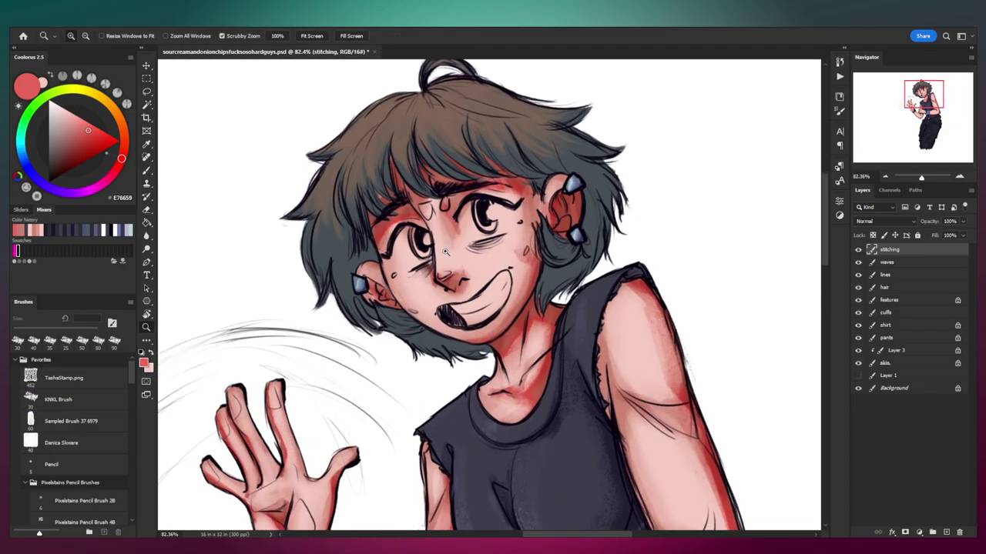
Step: Adjust the skin shading on Layer 3 with Hue/Saturation, using saturation +9 and lightness +22
{"action": "key", "text": "b"}
{"action": "left_click", "coordinate": [907, 349]}
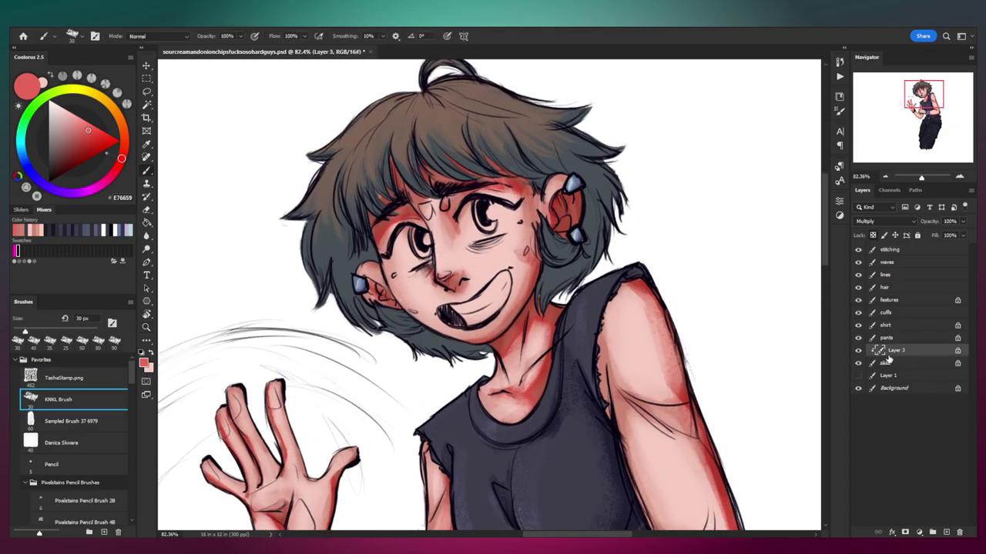
{"action": "key", "text": "z"}
{"action": "scroll", "coordinate": [466, 297], "scroll_direction": "down", "scroll_amount": 3}
{"action": "scroll", "coordinate": [466, 296], "scroll_direction": "up", "scroll_amount": 3}
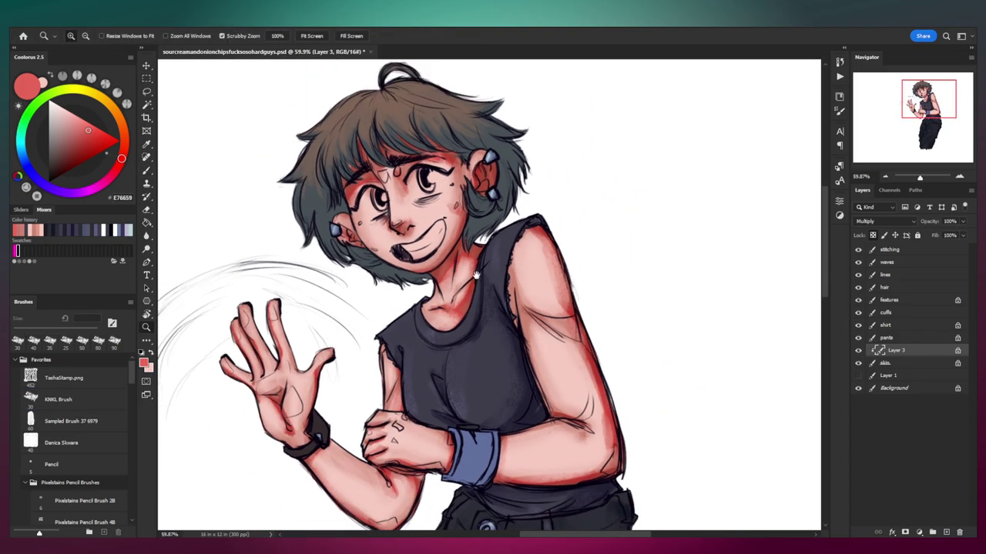
{"action": "scroll", "coordinate": [485, 276], "scroll_direction": "down", "scroll_amount": 1}
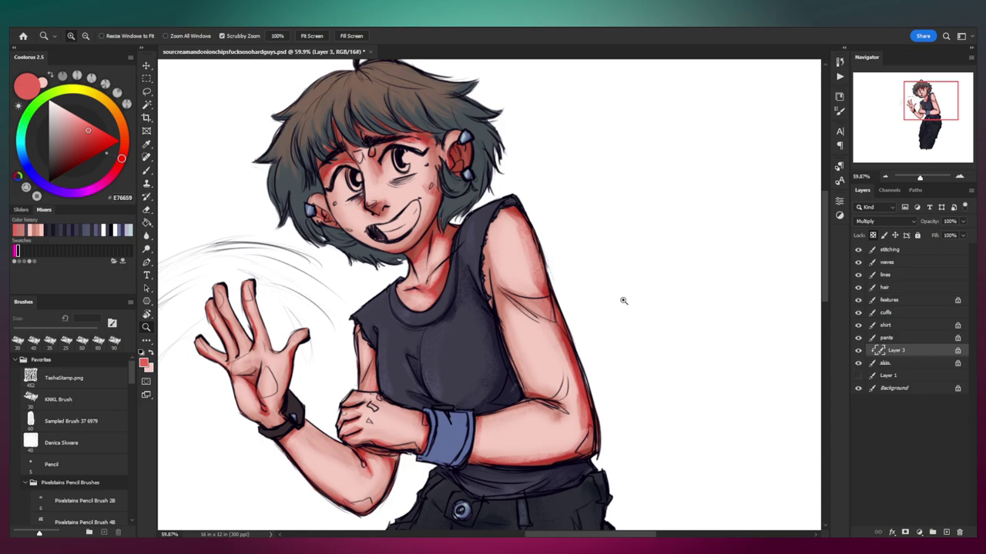
{"action": "key", "text": "ctrl+u"}
{"action": "left_click_drag", "start_coordinate": [798, 180], "coordinate": [805, 159]}
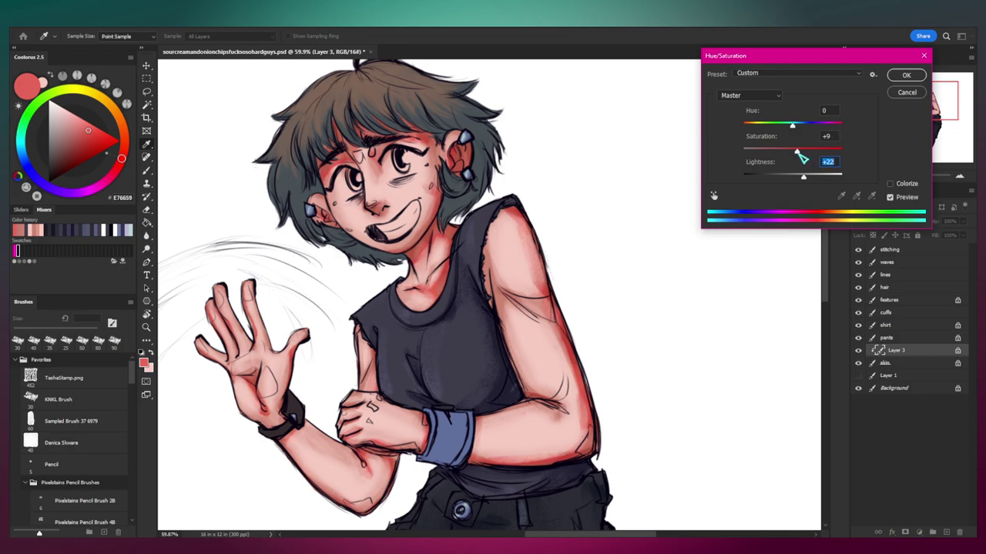
{"action": "left_click", "coordinate": [906, 75]}
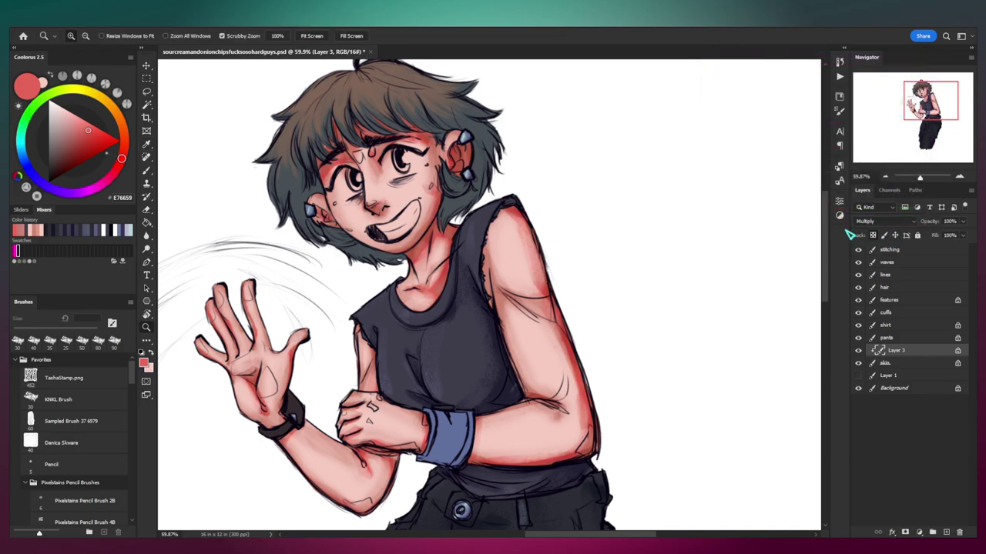
Step: Apply a Gaussian Blur with a radius of 12.5 pixels to the skin shading on Layer 3
{"action": "left_click", "coordinate": [198, 28]}
{"action": "mouse_move", "coordinate": [154, 149]}
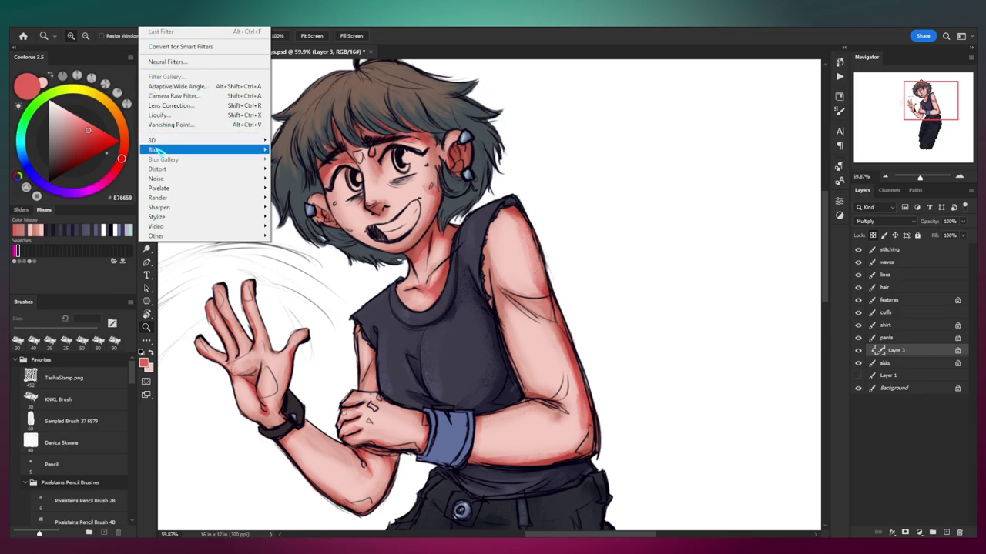
{"action": "left_click", "coordinate": [104, 185]}
{"action": "left_click_drag", "start_coordinate": [667, 310], "coordinate": [601, 314]}
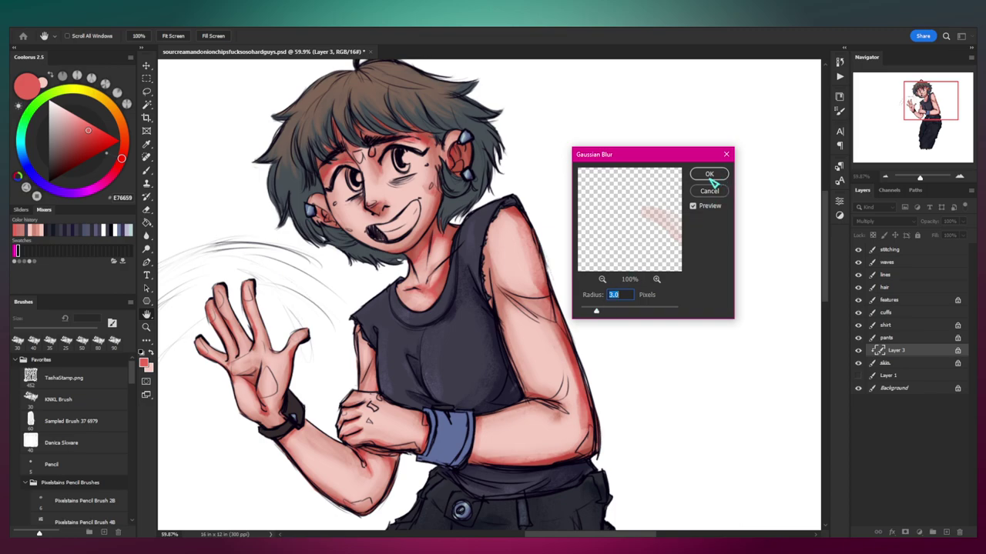
{"action": "left_click", "coordinate": [610, 311]}
{"action": "left_click_drag", "start_coordinate": [610, 311], "coordinate": [635, 312]}
{"action": "left_click", "coordinate": [707, 177]}
Step: Compare the figure with and without Layer 3's blurred shading, and set that layer's opacity to 70%
{"action": "key", "text": "z"}
{"action": "left_click_drag", "start_coordinate": [453, 302], "coordinate": [393, 303]}
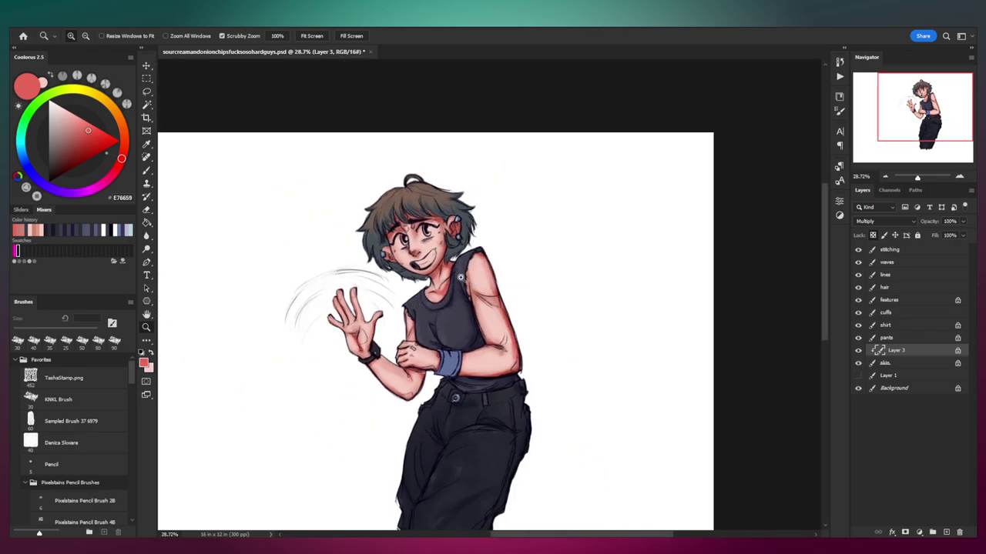
{"action": "left_click_drag", "start_coordinate": [448, 287], "coordinate": [511, 260]}
{"action": "scroll", "coordinate": [572, 200], "scroll_direction": "down", "scroll_amount": 2}
{"action": "scroll", "coordinate": [572, 200], "scroll_direction": "up", "scroll_amount": 1}
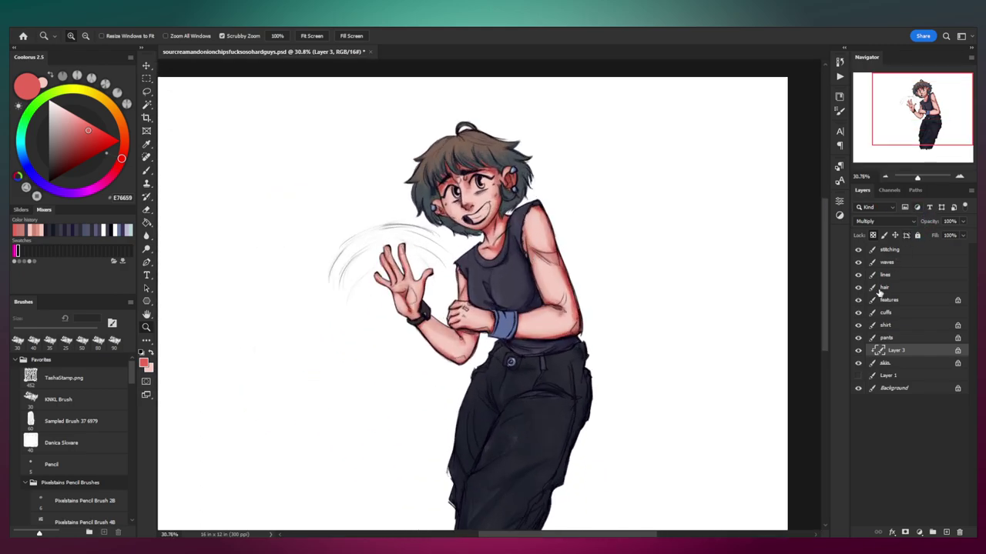
{"action": "left_click", "coordinate": [858, 351]}
{"action": "left_click", "coordinate": [858, 350]}
{"action": "left_click_drag", "start_coordinate": [933, 224], "coordinate": [918, 228]}
{"action": "scroll", "coordinate": [495, 249], "scroll_direction": "up", "scroll_amount": 2}
{"action": "scroll", "coordinate": [496, 249], "scroll_direction": "up", "scroll_amount": 2}
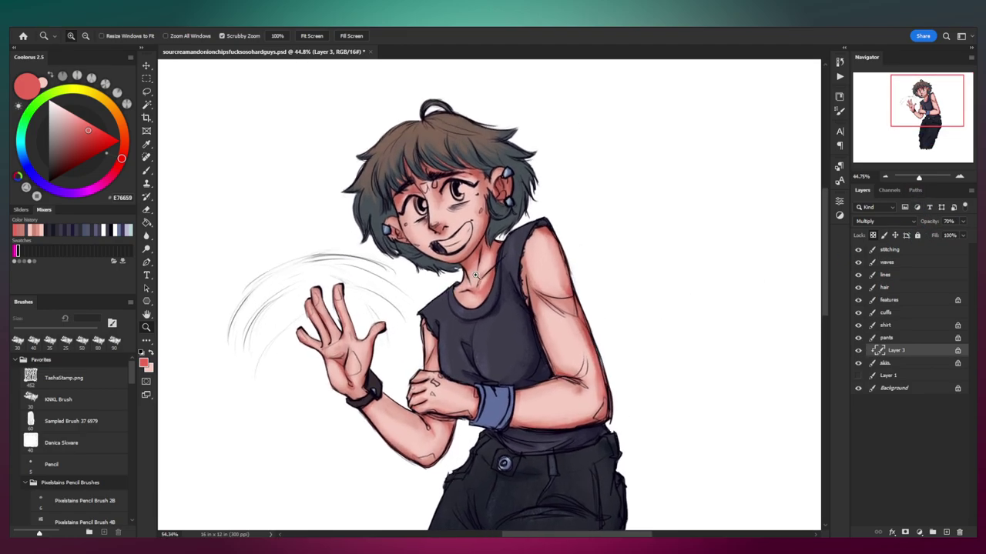
Step: Create a new Normal-mode layer above Layer 3, clipped to the skin layer
{"action": "key", "text": "ctrl+shift+n"}
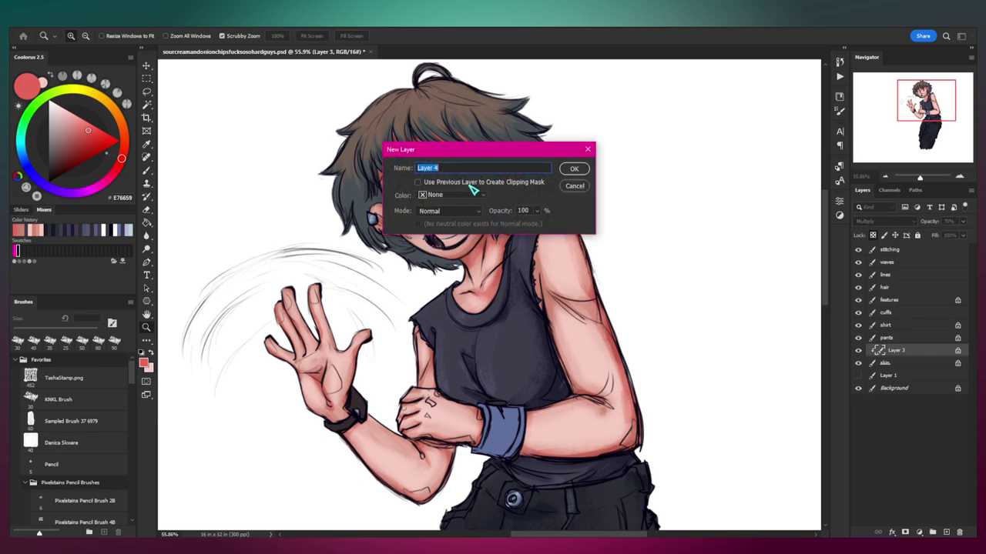
{"action": "left_click", "coordinate": [571, 168]}
{"action": "scroll", "coordinate": [564, 174], "scroll_direction": "up", "scroll_amount": 3}
Step: Choose the KNKL Brush and set the foreground colour to a pale skin highlight, F3DCD2
{"action": "left_click", "coordinate": [58, 399]}
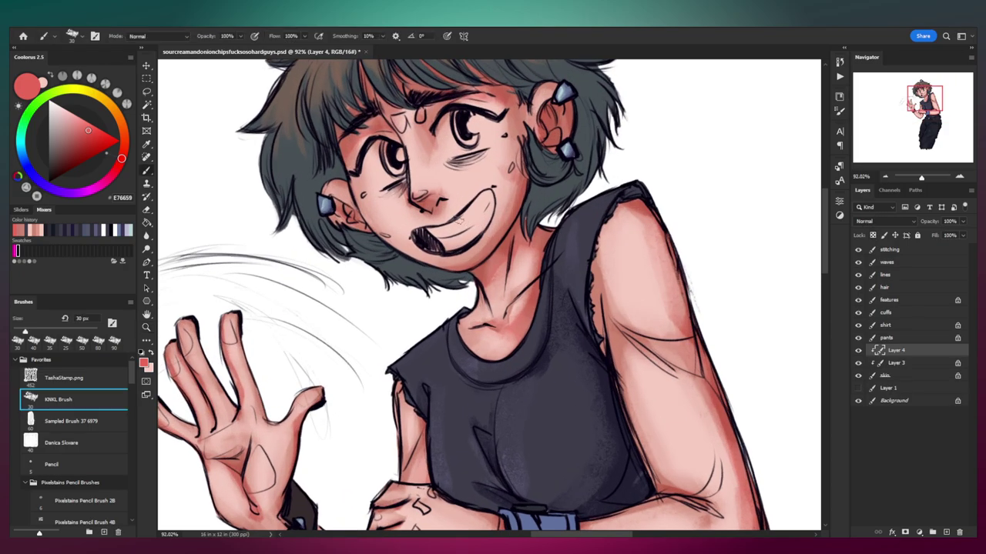
{"action": "left_click", "coordinate": [426, 288], "text": "alt"}
{"action": "left_click", "coordinate": [124, 136]}
{"action": "left_click", "coordinate": [58, 109]}
{"action": "left_click_drag", "start_coordinate": [451, 243], "coordinate": [404, 247]}
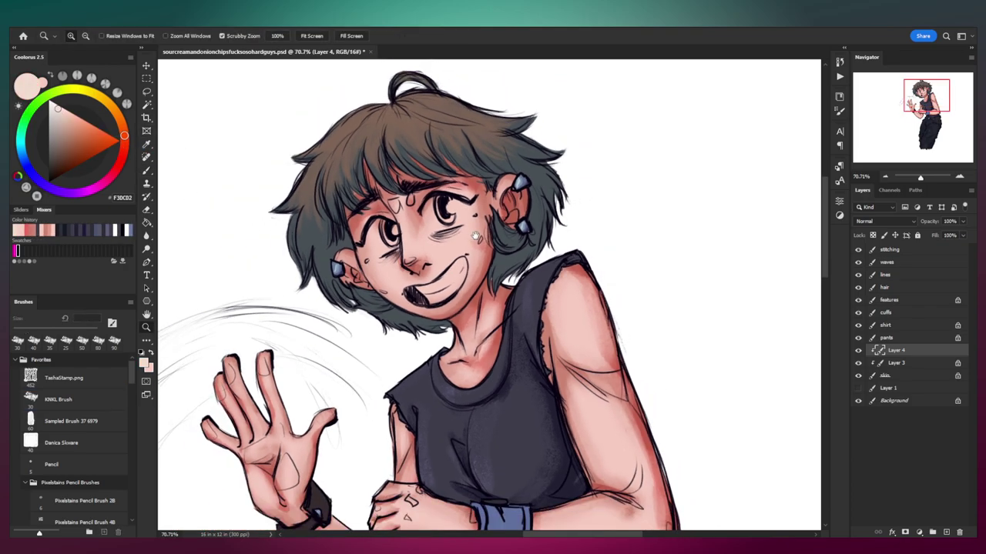
Step: Paint pale highlights on the forehead, nose and cheeks of the face with the KNKL Brush at about 30 px
{"action": "left_click_drag", "start_coordinate": [331, 328], "coordinate": [365, 324]}
{"action": "key", "text": "bracketleft"}
{"action": "key", "text": "d"}
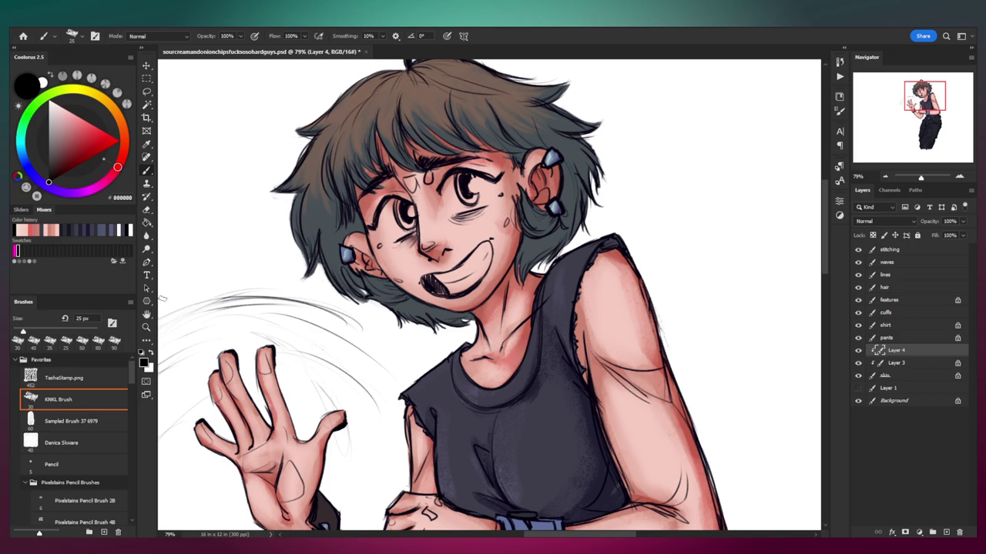
{"action": "key", "text": "ctrl+z"}
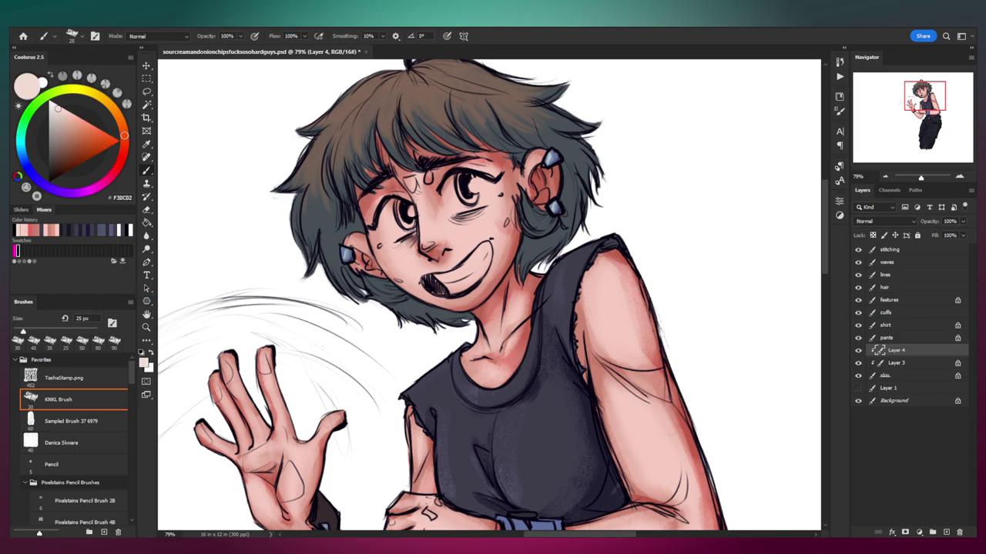
{"action": "left_click", "coordinate": [411, 184]}
{"action": "key", "text": "bracketright"}
{"action": "key", "text": "bracketright"}
{"action": "key", "text": "bracketright"}
{"action": "key", "text": "bracketright"}
{"action": "left_click_drag", "start_coordinate": [466, 232], "coordinate": [487, 221]}
{"action": "left_click_drag", "start_coordinate": [389, 263], "coordinate": [403, 265]}
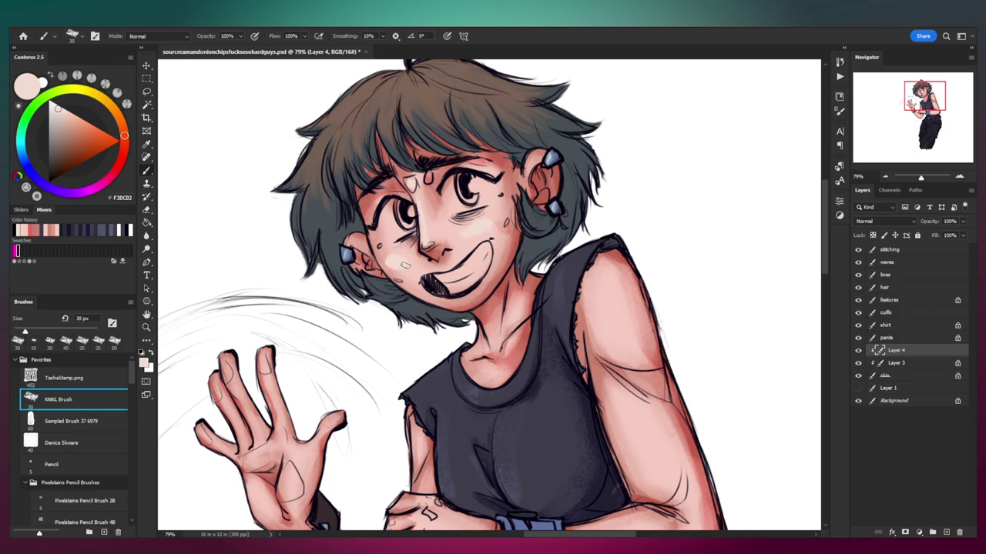
Step: Paint pale highlights on the collarbone, the bare upper arm and the forearm crossing the torso, using a brush up to 35 px
{"action": "left_click_drag", "start_coordinate": [485, 263], "coordinate": [455, 214]}
{"action": "key", "text": "bracketleft"}
{"action": "key", "text": "bracketleft"}
{"action": "mouse_move", "coordinate": [474, 304]}
{"action": "left_mouse_down"}
{"action": "mouse_move", "coordinate": [456, 276]}
{"action": "mouse_move", "coordinate": [456, 305]}
{"action": "left_mouse_up"}
{"action": "key", "text": "bracketright"}
{"action": "key", "text": "bracketright"}
{"action": "key", "text": "bracketright"}
{"action": "left_click_drag", "start_coordinate": [569, 240], "coordinate": [577, 289]}
{"action": "left_click_drag", "start_coordinate": [589, 332], "coordinate": [534, 238]}
{"action": "left_click_drag", "start_coordinate": [548, 279], "coordinate": [560, 334]}
{"action": "left_click_drag", "start_coordinate": [496, 393], "coordinate": [545, 379]}
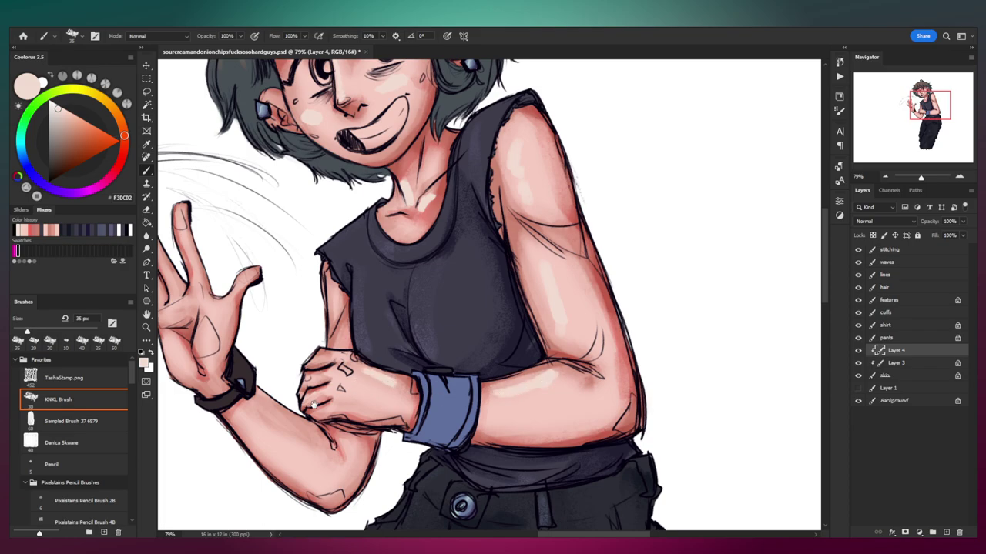
Step: Paint highlights on the raised arm's forearm, palm and fingers, reducing the brush size for the smaller areas
{"action": "left_click_drag", "start_coordinate": [312, 405], "coordinate": [353, 376]}
{"action": "left_click_drag", "start_coordinate": [294, 377], "coordinate": [342, 404]}
{"action": "key", "text": "bracketleft"}
{"action": "key", "text": "bracketleft"}
{"action": "mouse_move", "coordinate": [249, 290]}
{"action": "left_mouse_down"}
{"action": "mouse_move", "coordinate": [242, 322]}
{"action": "mouse_move", "coordinate": [245, 307]}
{"action": "left_mouse_up"}
{"action": "left_click_drag", "start_coordinate": [245, 307], "coordinate": [264, 338]}
{"action": "key", "text": "bracketleft"}
{"action": "key", "text": "bracketleft"}
{"action": "left_click_drag", "start_coordinate": [238, 218], "coordinate": [254, 273]}
{"action": "left_click_drag", "start_coordinate": [207, 233], "coordinate": [227, 282]}
Step: Trim and soften the highlights on the neck, arms and palm with the Eraser at 30 to 40 px
{"action": "key", "text": "z"}
{"action": "left_click_drag", "start_coordinate": [401, 279], "coordinate": [412, 246]}
{"action": "key", "text": "b"}
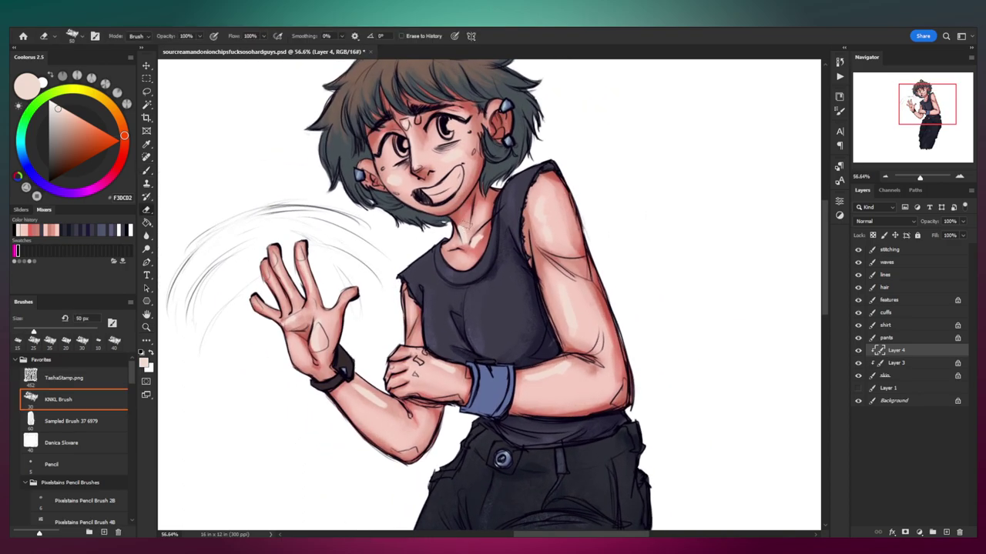
{"action": "key", "text": "bracketleft"}
{"action": "key", "text": "bracketleft"}
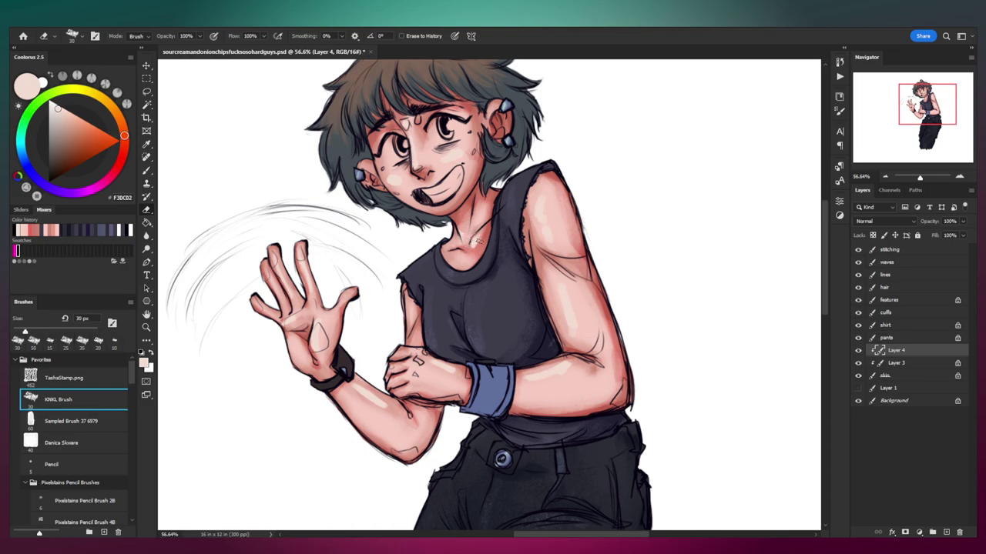
{"action": "key", "text": "bracketright"}
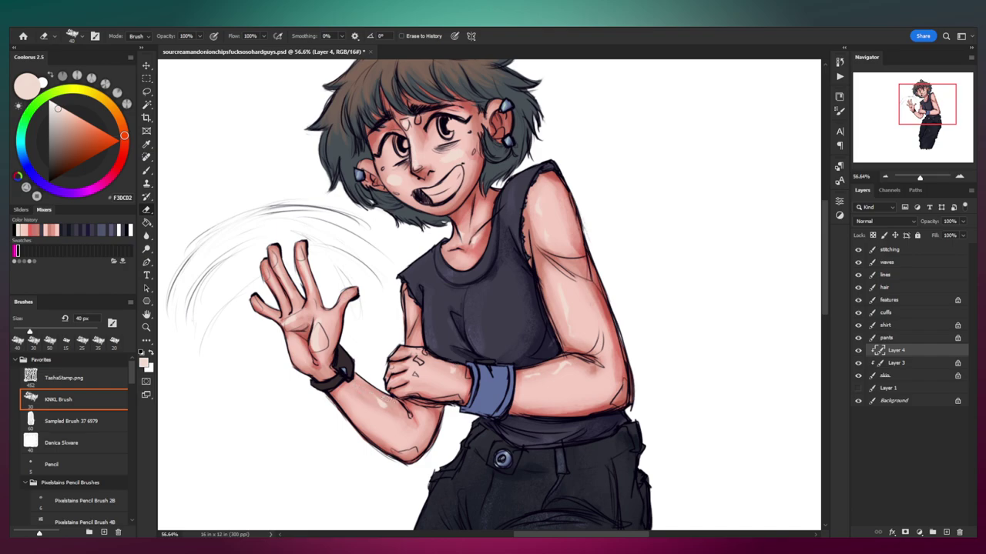
{"action": "left_click_drag", "start_coordinate": [318, 341], "coordinate": [319, 351]}
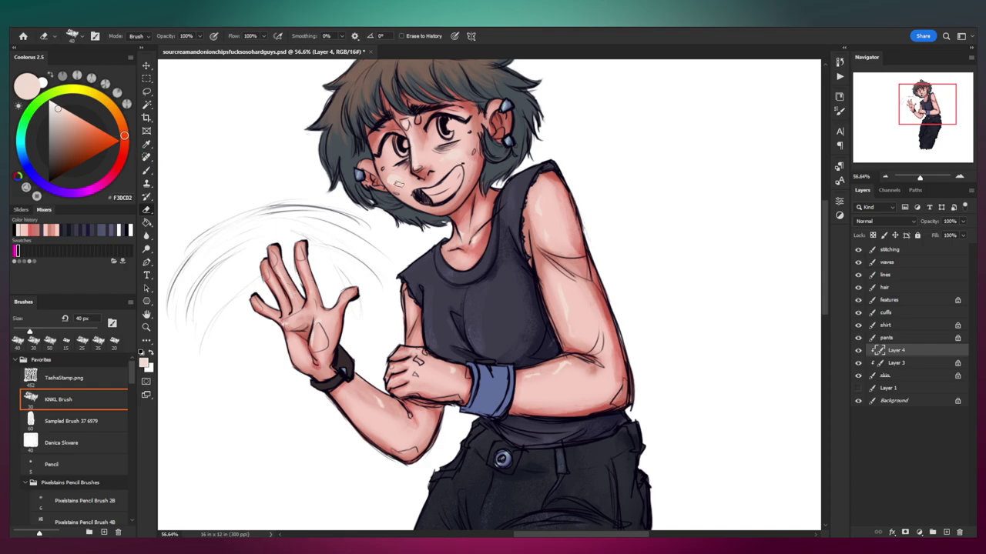
{"action": "left_click_drag", "start_coordinate": [443, 169], "coordinate": [394, 201]}
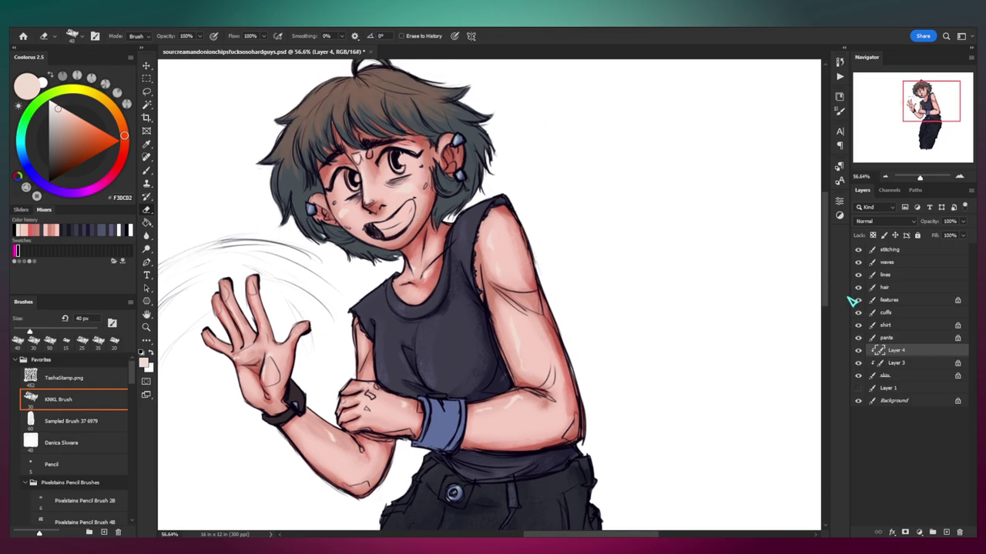
Step: Duplicate the highlight layer, Layer 4, and make the copy a clipping mask on the skin
{"action": "key", "text": "ctrl+j"}
{"action": "right_click", "coordinate": [929, 357]}
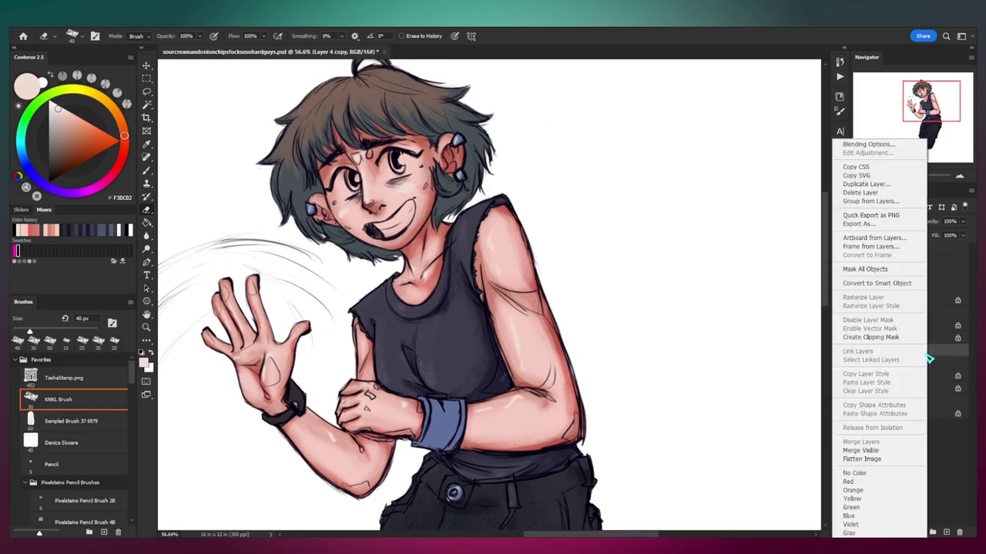
{"action": "left_click", "coordinate": [857, 337]}
Step: Apply a Gaussian Blur with a radius of 9.8 pixels to the duplicated highlight layer
{"action": "left_click", "coordinate": [163, 29]}
{"action": "left_click", "coordinate": [155, 32]}
{"action": "left_click", "coordinate": [156, 30]}
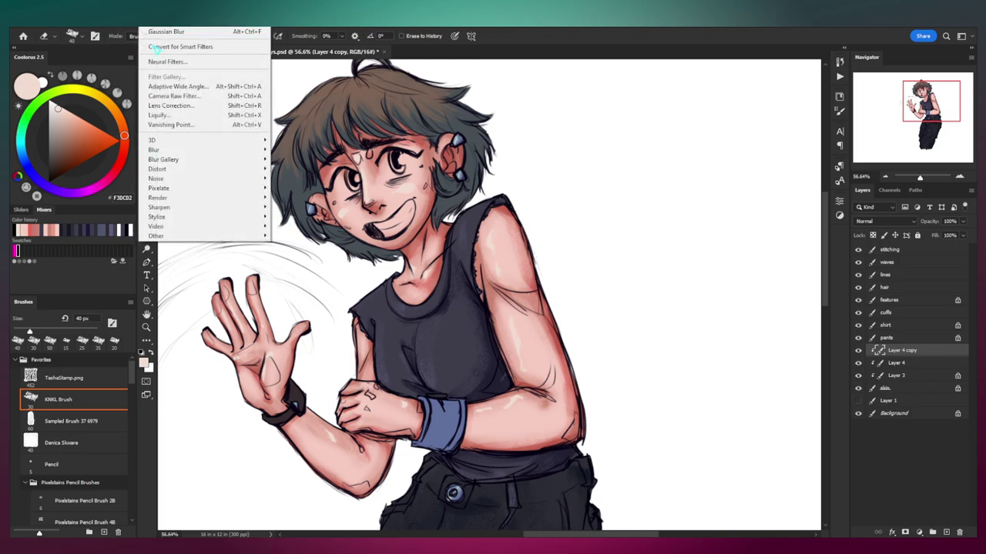
{"action": "mouse_move", "coordinate": [157, 150]}
{"action": "left_click", "coordinate": [108, 189]}
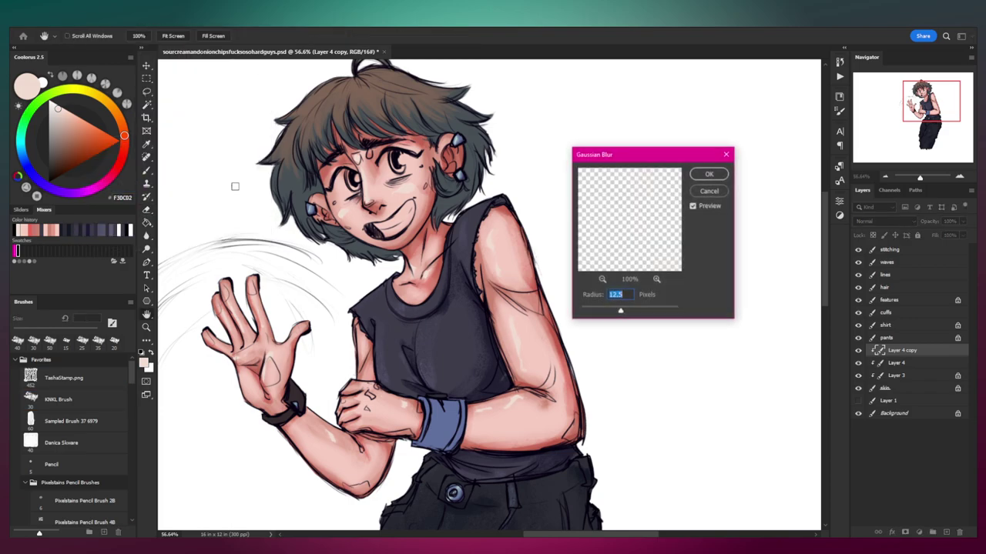
{"action": "left_click_drag", "start_coordinate": [620, 311], "coordinate": [613, 311]}
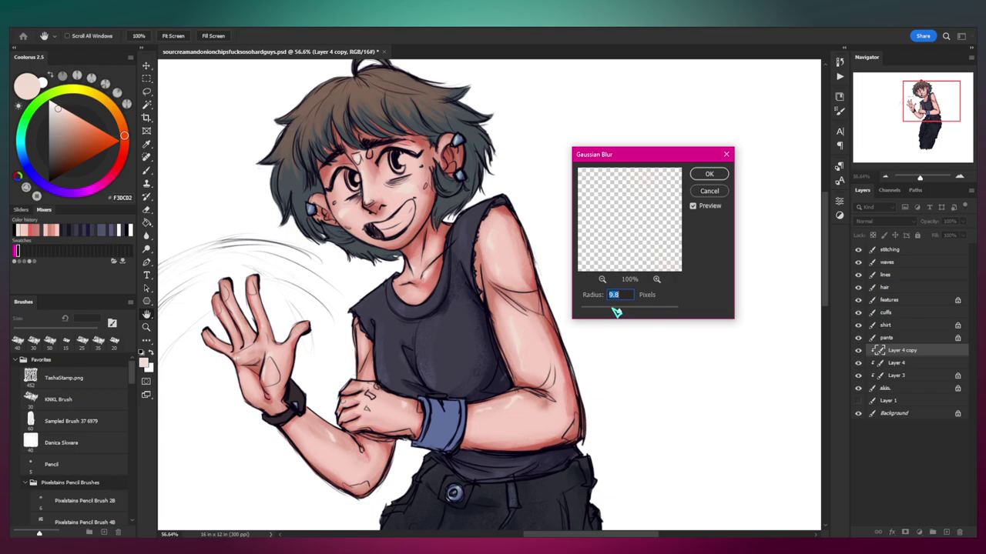
{"action": "left_click", "coordinate": [705, 177]}
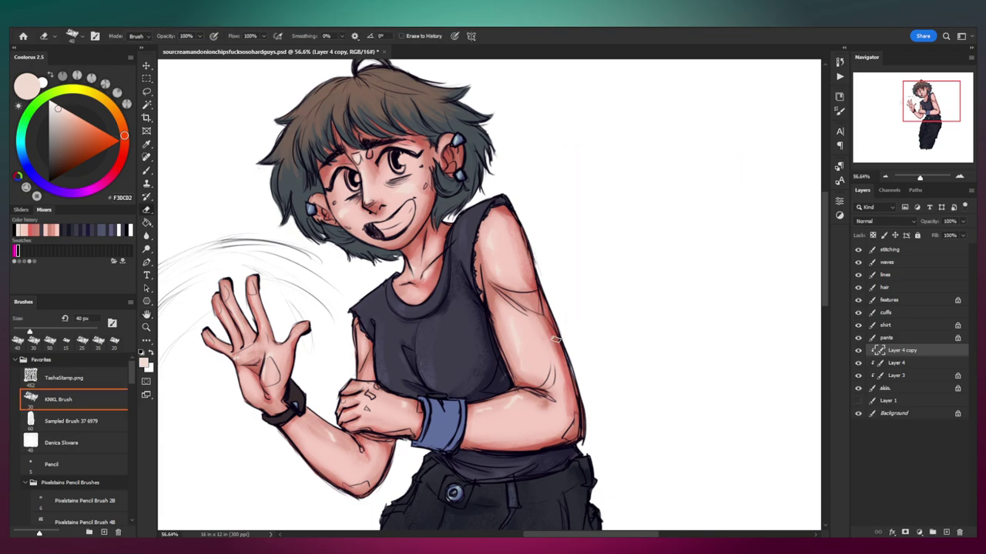
Step: Lower the opacity of the original unblurred highlight layer, Layer 4
{"action": "left_click", "coordinate": [893, 368]}
{"action": "mouse_move", "coordinate": [930, 222]}
{"action": "left_mouse_down"}
{"action": "mouse_move", "coordinate": [918, 221]}
{"action": "mouse_move", "coordinate": [932, 223]}
{"action": "mouse_move", "coordinate": [924, 237]}
{"action": "mouse_move", "coordinate": [936, 224]}
{"action": "left_mouse_up"}
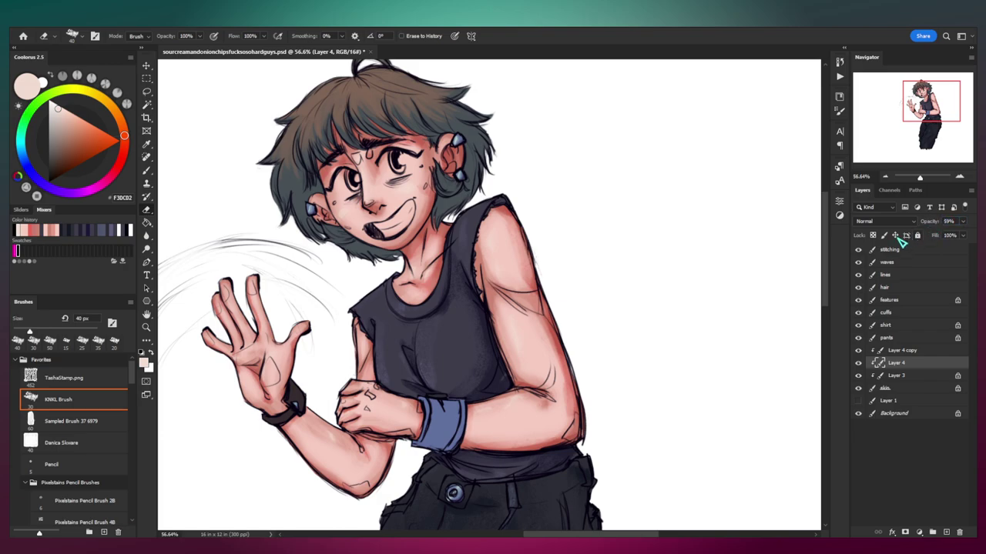
{"action": "key", "text": "z"}
{"action": "left_click_drag", "start_coordinate": [572, 277], "coordinate": [494, 248]}
Step: Select the features layer and set the Brush colour to a pale blue-white (#E1F2F4)
{"action": "left_click", "coordinate": [901, 302]}
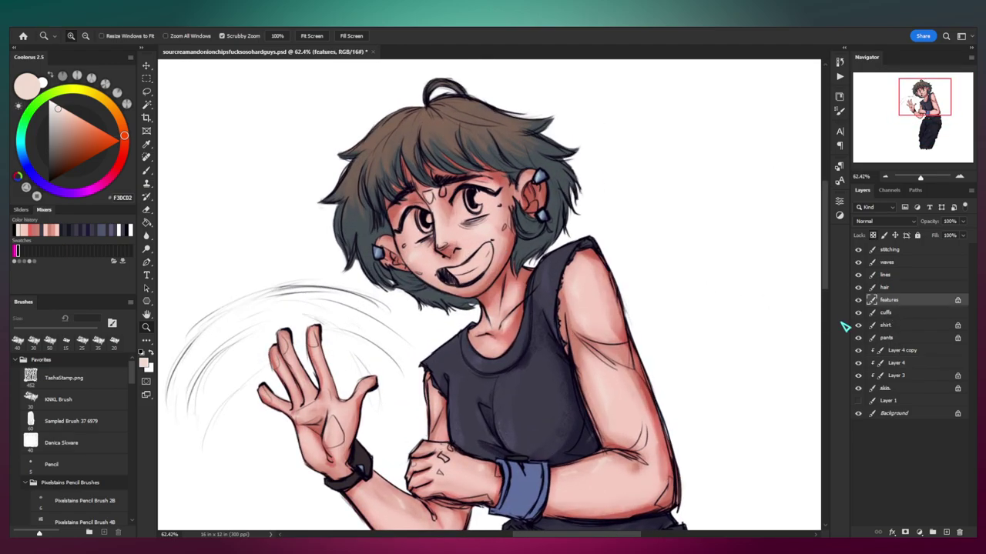
{"action": "left_click_drag", "start_coordinate": [452, 223], "coordinate": [492, 219]}
{"action": "key", "text": "b"}
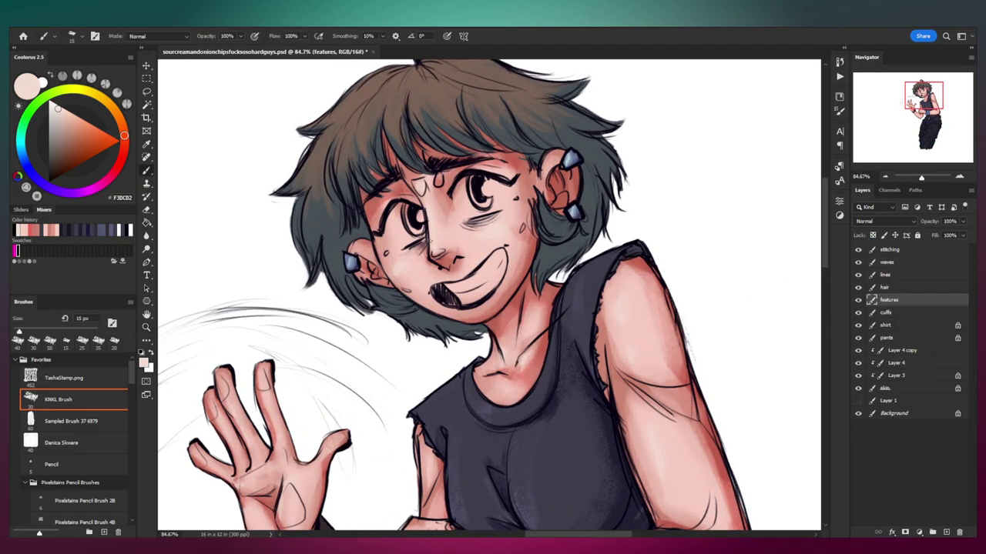
{"action": "left_click", "coordinate": [20, 143]}
{"action": "left_click_drag", "start_coordinate": [58, 111], "coordinate": [54, 106]}
{"action": "key", "text": "v"}
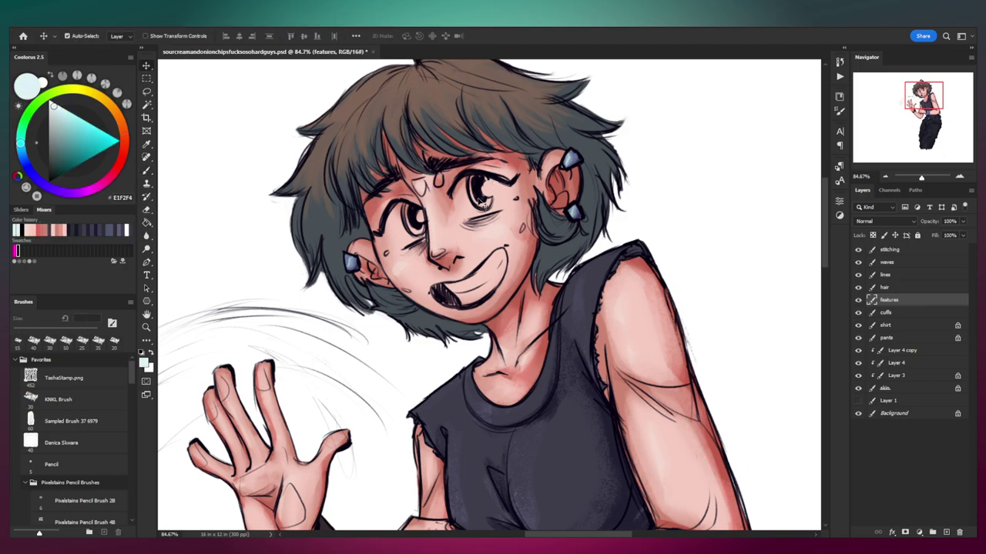
{"action": "mouse_move", "coordinate": [472, 202]}
{"action": "left_mouse_down"}
{"action": "mouse_move", "coordinate": [490, 187]}
{"action": "mouse_move", "coordinate": [490, 198]}
{"action": "mouse_move", "coordinate": [459, 183]}
{"action": "mouse_move", "coordinate": [465, 214]}
{"action": "mouse_move", "coordinate": [504, 208]}
{"action": "mouse_move", "coordinate": [475, 182]}
{"action": "left_mouse_up"}
{"action": "key", "text": "ctrl+z"}
{"action": "key", "text": "z"}
{"action": "key", "text": "b"}
{"action": "key", "text": "bracketright"}
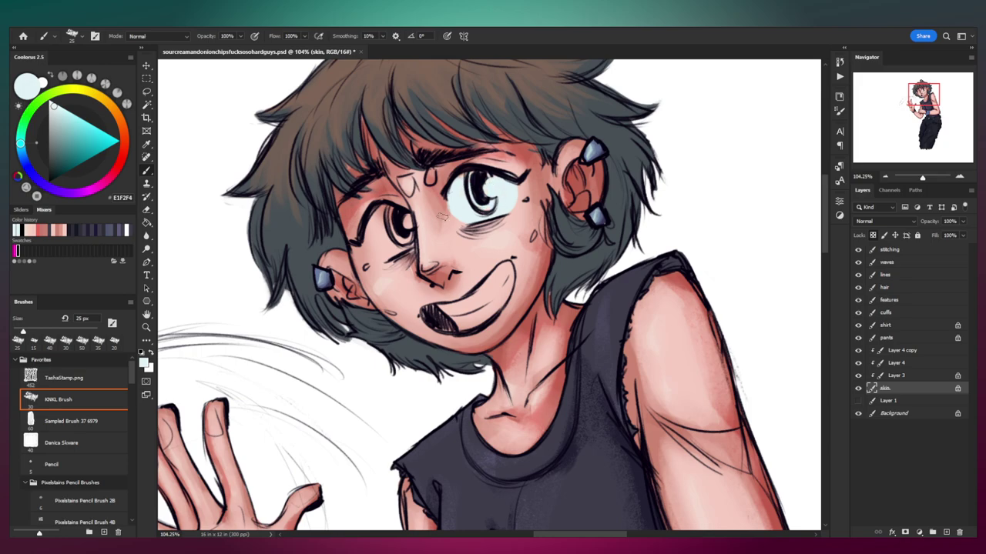
{"action": "mouse_move", "coordinate": [393, 211]}
{"action": "left_mouse_down"}
{"action": "mouse_move", "coordinate": [405, 247]}
{"action": "mouse_move", "coordinate": [388, 252]}
{"action": "mouse_move", "coordinate": [373, 248]}
{"action": "mouse_move", "coordinate": [365, 225]}
{"action": "mouse_move", "coordinate": [374, 250]}
{"action": "mouse_move", "coordinate": [390, 258]}
{"action": "mouse_move", "coordinate": [404, 225]}
{"action": "left_mouse_up"}
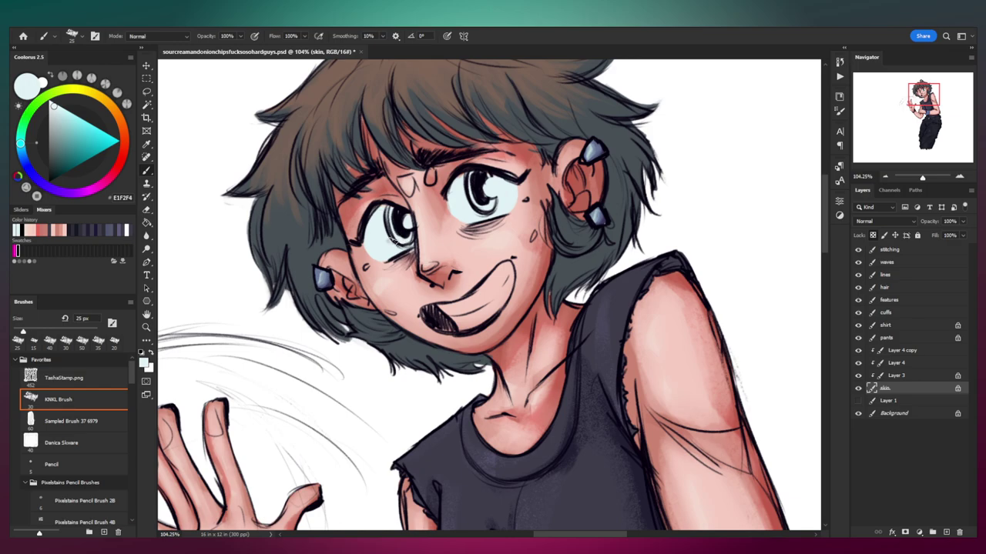
{"action": "key", "text": "e"}
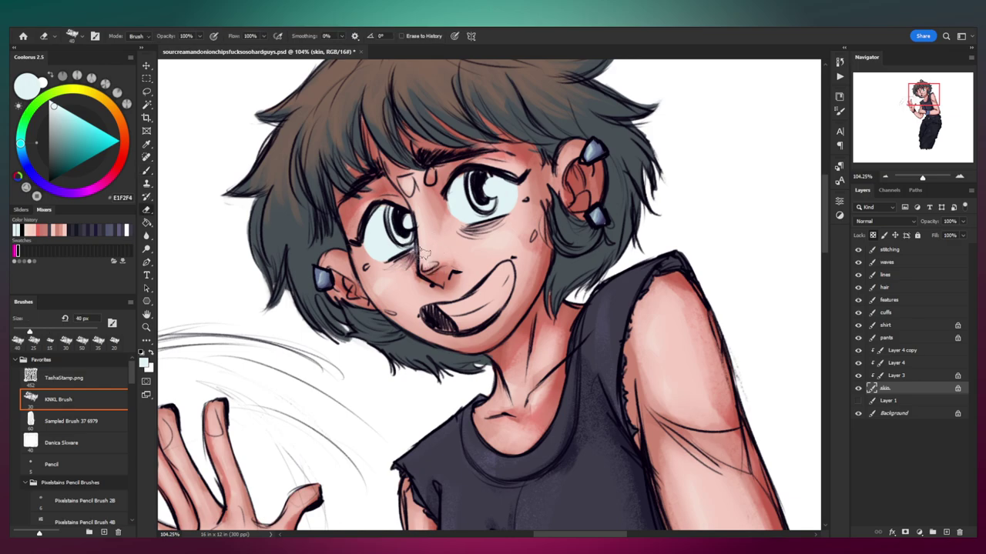
{"action": "key", "text": "ctrl+z"}
{"action": "key", "text": "ctrl+z"}
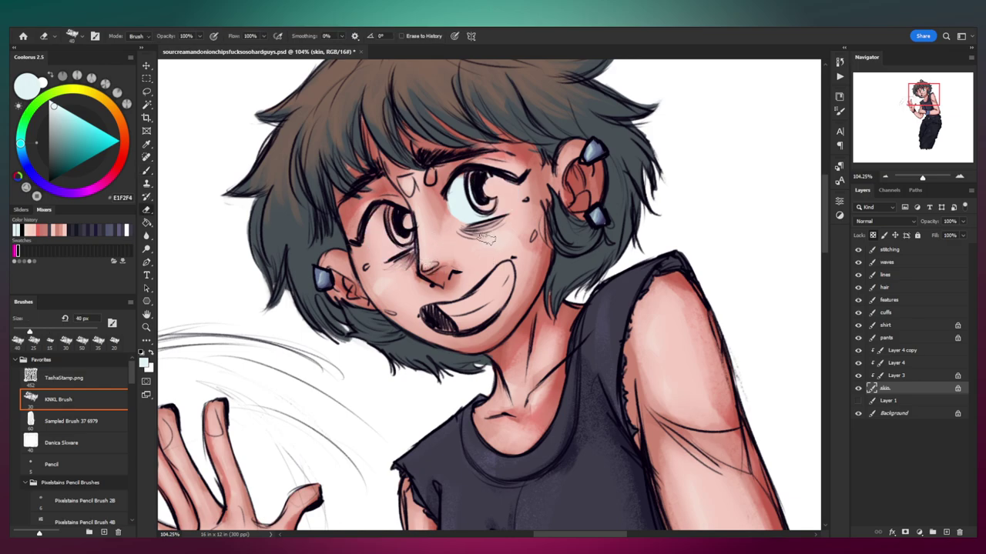
{"action": "key", "text": "ctrl+z"}
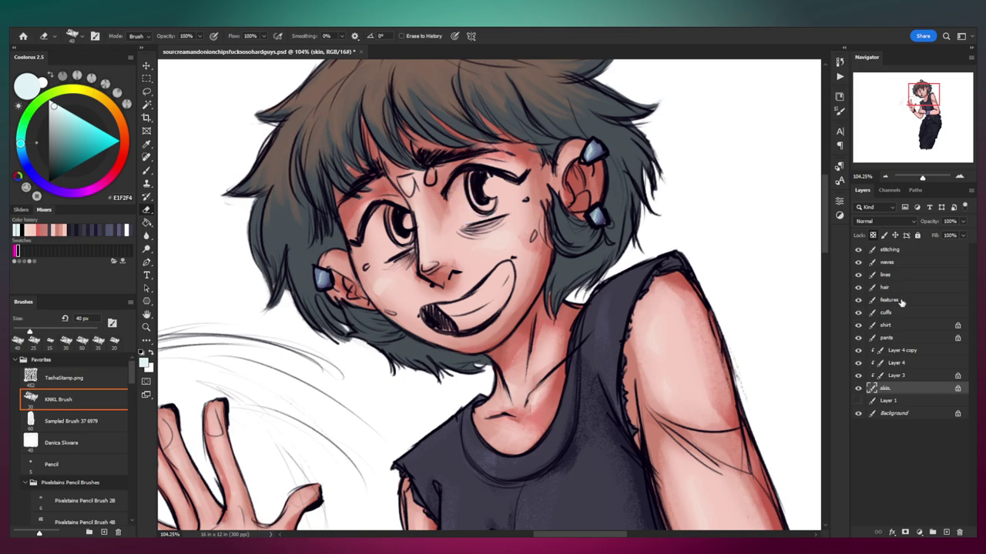
Step: Paint the whites of both eyes pale blue on the features layer with the 25 px brush
{"action": "left_click", "coordinate": [901, 302]}
{"action": "key", "text": "b"}
{"action": "mouse_move", "coordinate": [463, 181]}
{"action": "left_mouse_down"}
{"action": "mouse_move", "coordinate": [460, 218]}
{"action": "mouse_move", "coordinate": [510, 206]}
{"action": "mouse_move", "coordinate": [499, 189]}
{"action": "mouse_move", "coordinate": [470, 201]}
{"action": "mouse_move", "coordinate": [462, 178]}
{"action": "mouse_move", "coordinate": [483, 175]}
{"action": "left_mouse_up"}
{"action": "mouse_move", "coordinate": [396, 219]}
{"action": "left_mouse_down"}
{"action": "mouse_move", "coordinate": [409, 235]}
{"action": "mouse_move", "coordinate": [374, 254]}
{"action": "mouse_move", "coordinate": [385, 240]}
{"action": "mouse_move", "coordinate": [384, 210]}
{"action": "left_mouse_up"}
{"action": "scroll", "coordinate": [433, 298], "scroll_direction": "down", "scroll_amount": 4}
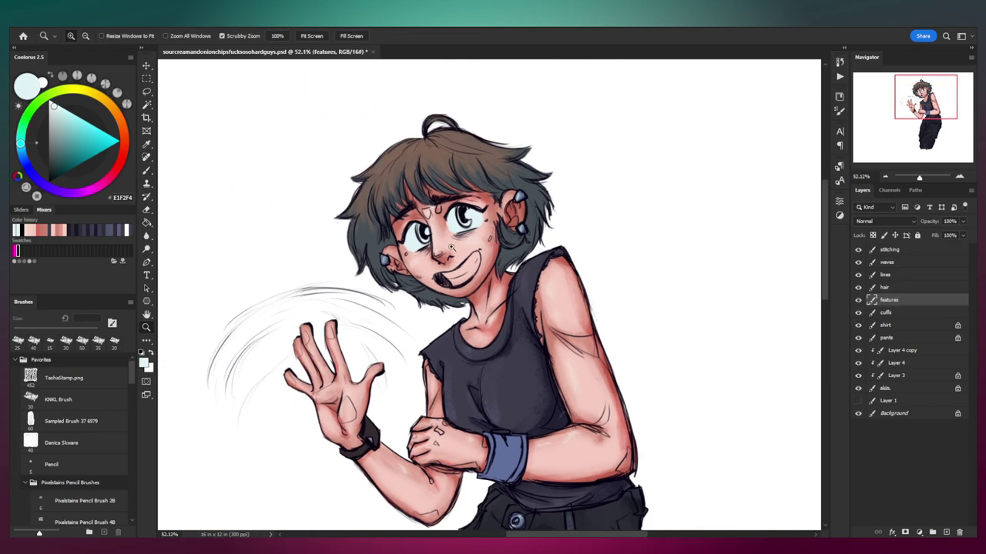
Step: Fill the teeth in the character's grin with the same pale blue-white at 25 px
{"action": "scroll", "coordinate": [432, 298], "scroll_direction": "up", "scroll_amount": 3}
{"action": "mouse_move", "coordinate": [429, 299]}
{"action": "left_mouse_down"}
{"action": "mouse_move", "coordinate": [462, 310]}
{"action": "mouse_move", "coordinate": [499, 270]}
{"action": "mouse_move", "coordinate": [478, 293]}
{"action": "left_mouse_up"}
{"action": "scroll", "coordinate": [487, 285], "scroll_direction": "down", "scroll_amount": 3}
{"action": "scroll", "coordinate": [486, 285], "scroll_direction": "up", "scroll_amount": 4}
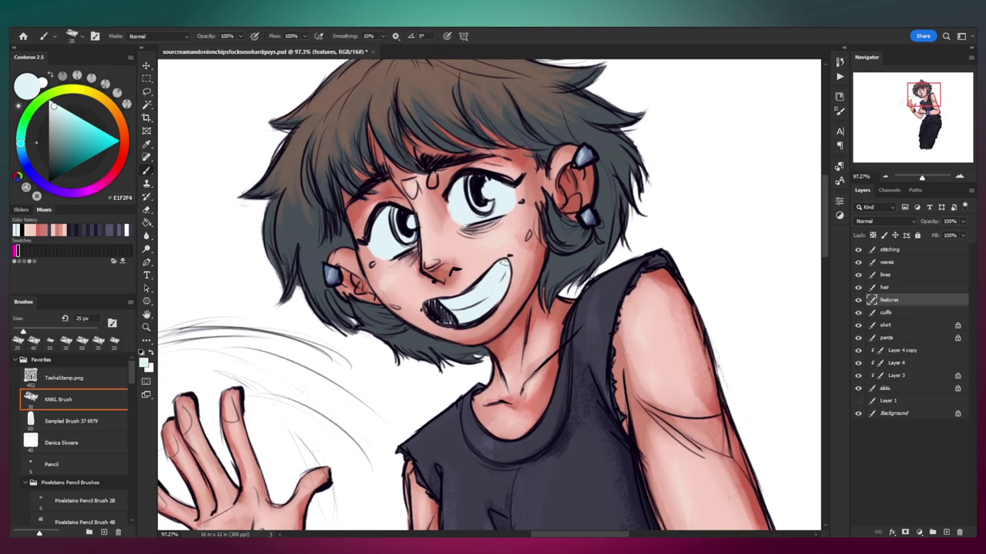
Step: Lock the features layer's transparent pixels and recolour the teeth a warm off-white (#F4E8E1) with a 35 px brush
{"action": "left_click", "coordinate": [883, 235]}
{"action": "left_click_drag", "start_coordinate": [119, 120], "coordinate": [123, 129]}
{"action": "key", "text": "]"}
{"action": "key", "text": "bracketright"}
{"action": "scroll", "coordinate": [497, 206], "scroll_direction": "down", "scroll_amount": 3}
{"action": "scroll", "coordinate": [478, 224], "scroll_direction": "up", "scroll_amount": 3}
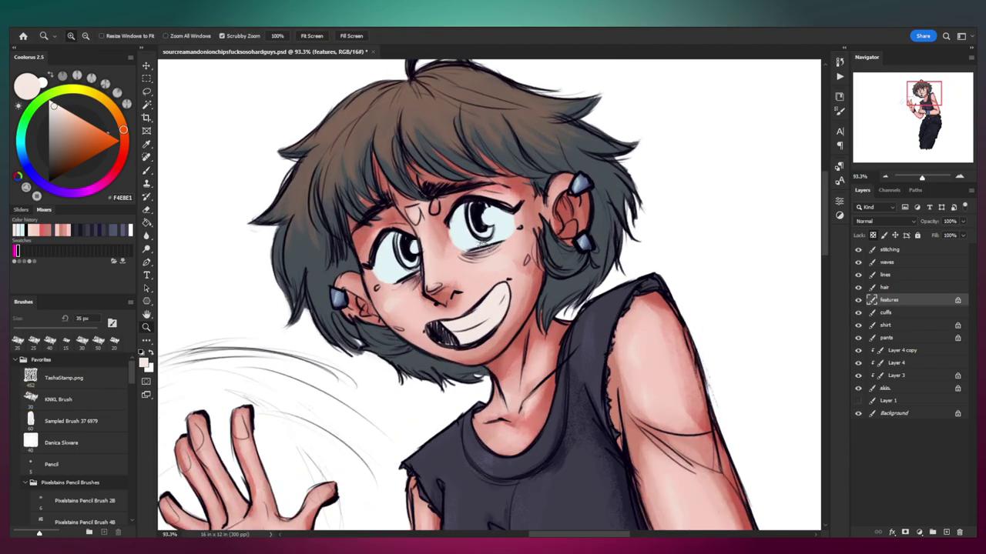
Step: Shade the whites of both eyes with a muted light blue (#A8D1D6) at 30 px
{"action": "key", "text": "x"}
{"action": "left_click", "coordinate": [58, 118]}
{"action": "left_click_drag", "start_coordinate": [59, 118], "coordinate": [62, 120]}
{"action": "key", "text": "bracketleft"}
{"action": "mouse_move", "coordinate": [455, 227]}
{"action": "left_mouse_down"}
{"action": "mouse_move", "coordinate": [476, 204]}
{"action": "mouse_move", "coordinate": [515, 227]}
{"action": "mouse_move", "coordinate": [505, 236]}
{"action": "left_mouse_up"}
{"action": "mouse_move", "coordinate": [368, 269]}
{"action": "left_mouse_down"}
{"action": "mouse_move", "coordinate": [405, 236]}
{"action": "mouse_move", "coordinate": [423, 258]}
{"action": "left_mouse_up"}
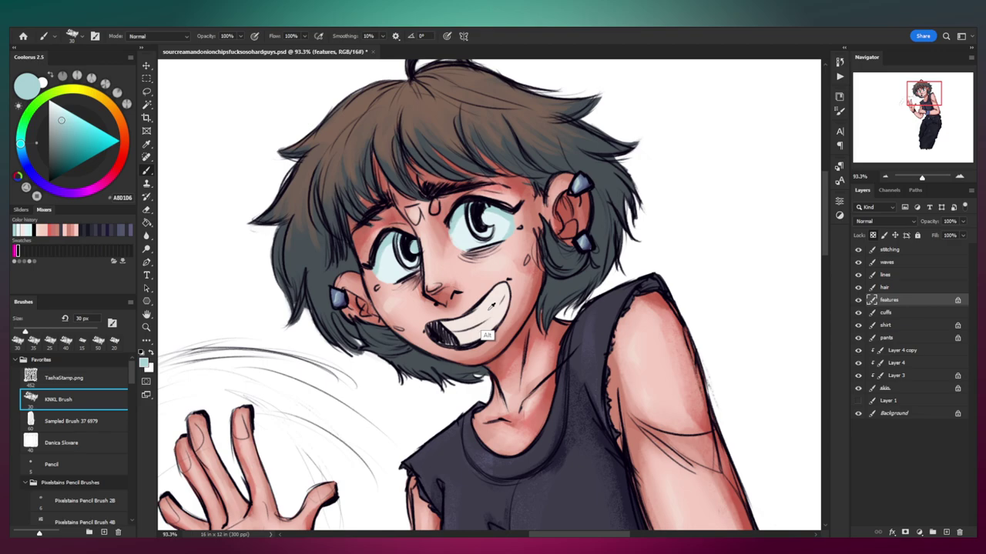
Step: Shade the teeth with a greyish beige (#C2AFA3) using the brush at 20 to 25 px
{"action": "left_click", "coordinate": [490, 323], "text": "alt"}
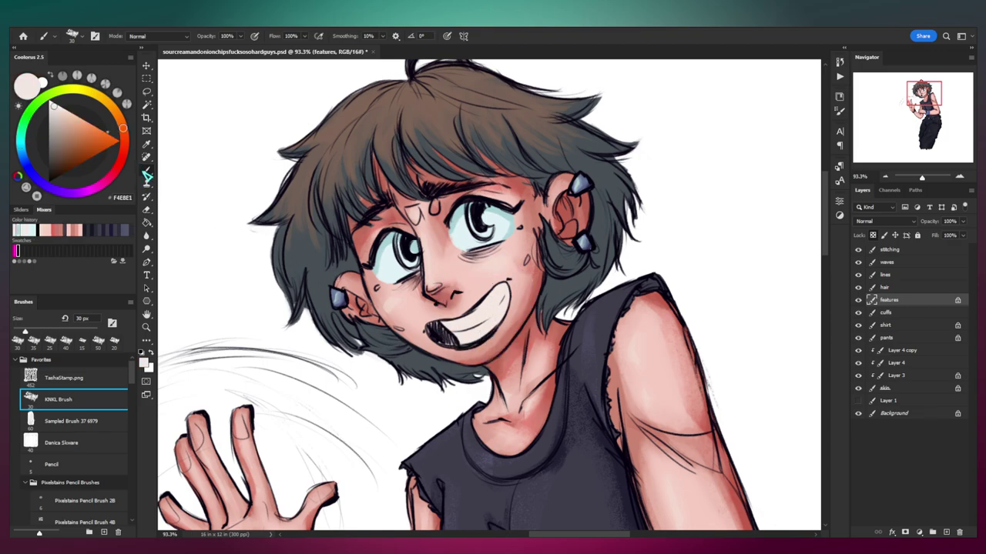
{"action": "left_click_drag", "start_coordinate": [58, 114], "coordinate": [64, 122]}
{"action": "left_click", "coordinate": [57, 123]}
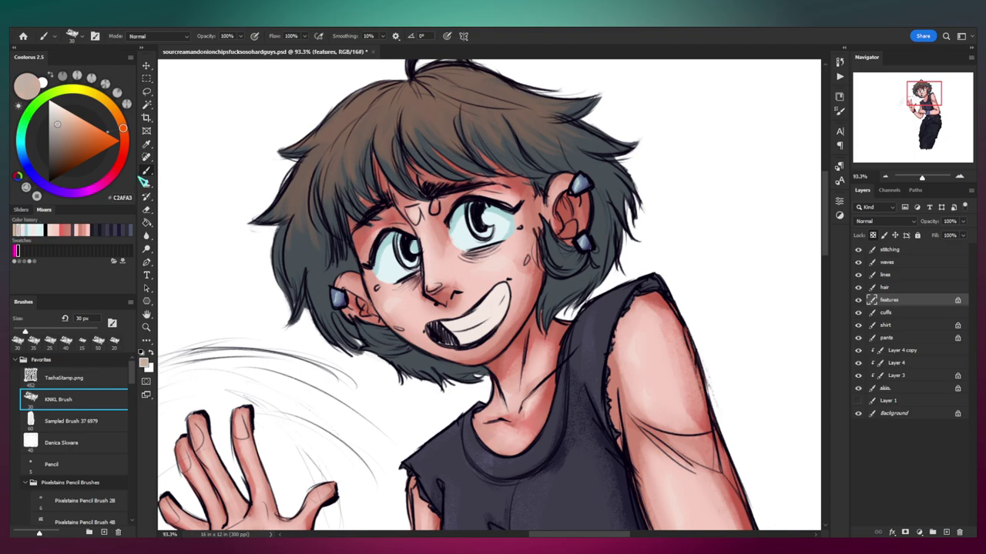
{"action": "key", "text": "a"}
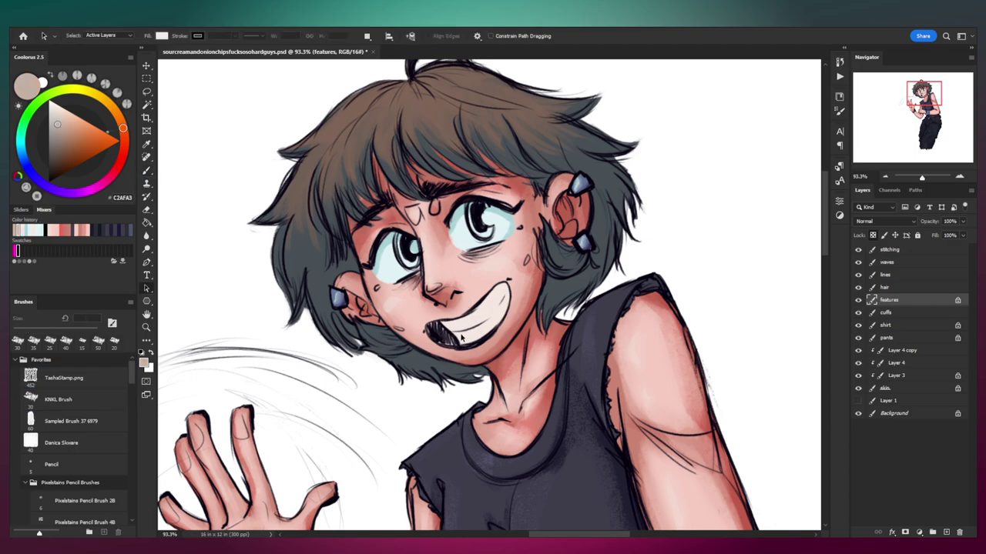
{"action": "key", "text": "b"}
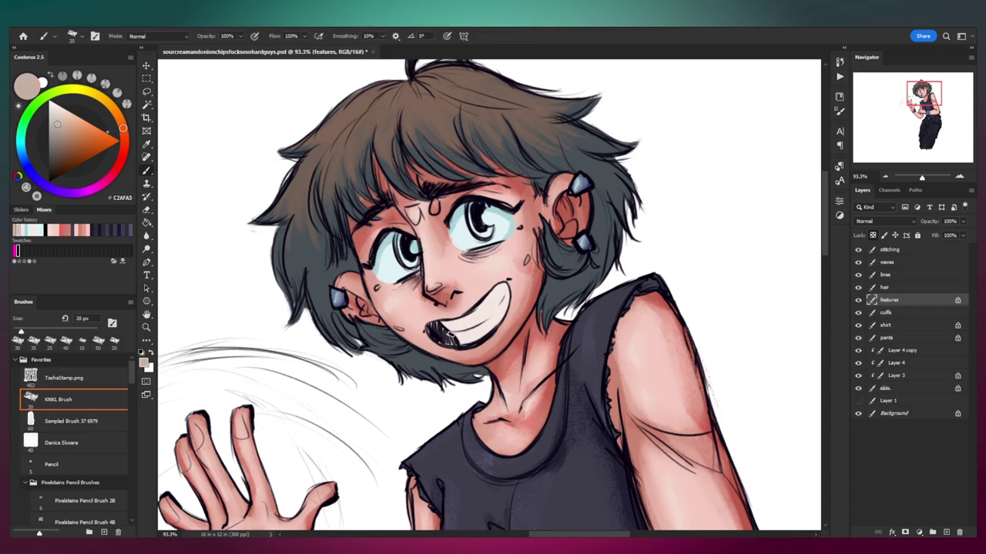
{"action": "left_click_drag", "start_coordinate": [497, 311], "coordinate": [481, 328]}
{"action": "key", "text": "bracketright"}
{"action": "key", "text": "bracketright"}
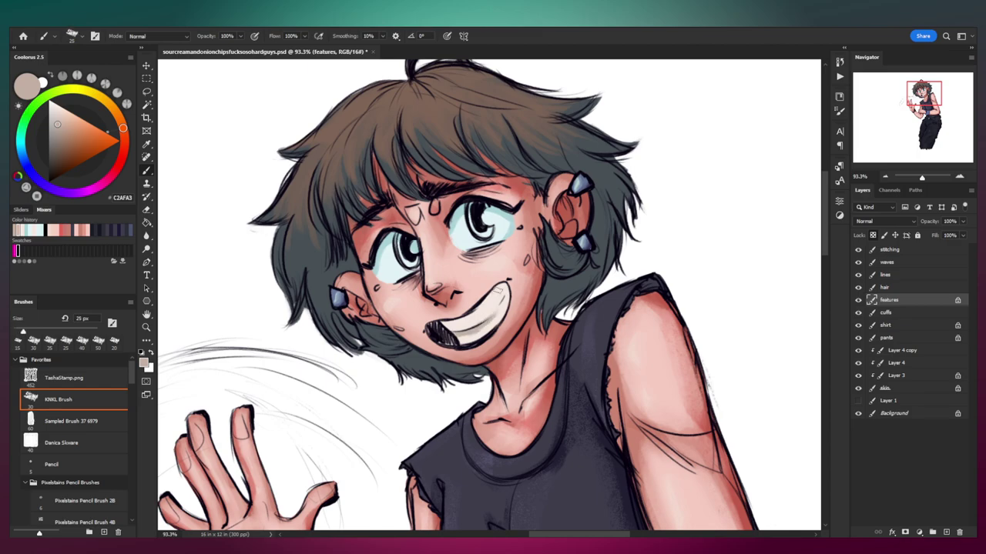
{"action": "left_click_drag", "start_coordinate": [505, 288], "coordinate": [491, 314]}
{"action": "left_click_drag", "start_coordinate": [506, 284], "coordinate": [499, 316]}
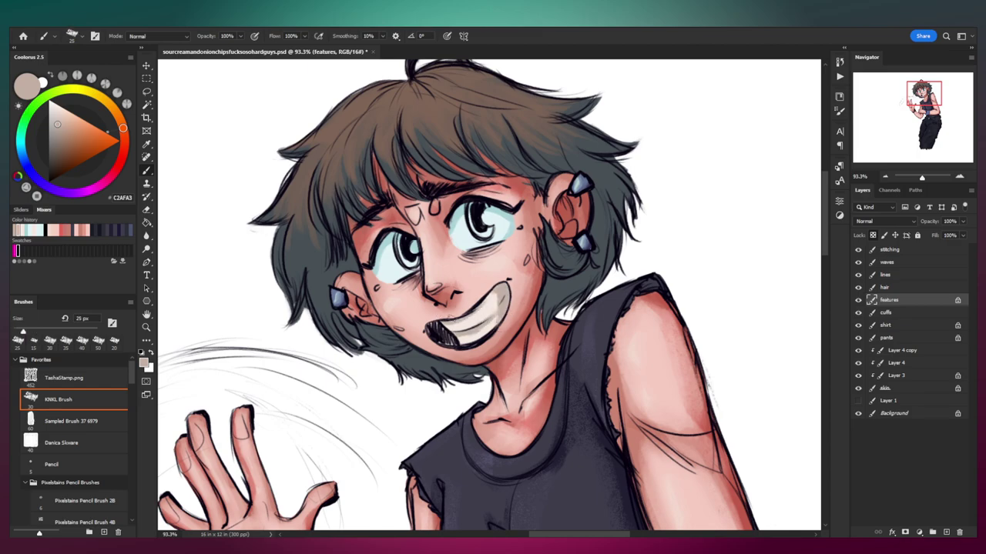
Step: Blend the shading on the teeth with a colour sampled from them, using a larger brush
{"action": "left_click", "coordinate": [461, 320], "text": "alt"}
{"action": "key", "text": "bracketright"}
{"action": "mouse_move", "coordinate": [456, 324]}
{"action": "left_mouse_down"}
{"action": "mouse_move", "coordinate": [495, 298]}
{"action": "mouse_move", "coordinate": [452, 344]}
{"action": "left_mouse_up"}
{"action": "key", "text": "bracketright"}
{"action": "mouse_move", "coordinate": [504, 302]}
{"action": "left_mouse_down"}
{"action": "mouse_move", "coordinate": [485, 323]}
{"action": "mouse_move", "coordinate": [463, 300]}
{"action": "mouse_move", "coordinate": [504, 314]}
{"action": "left_mouse_up"}
{"action": "key", "text": "z"}
{"action": "key", "text": "b"}
Step: Brighten the eye whites with a lighter blue-white (#ECF5F6) at 50 px
{"action": "left_click", "coordinate": [481, 251], "text": "alt"}
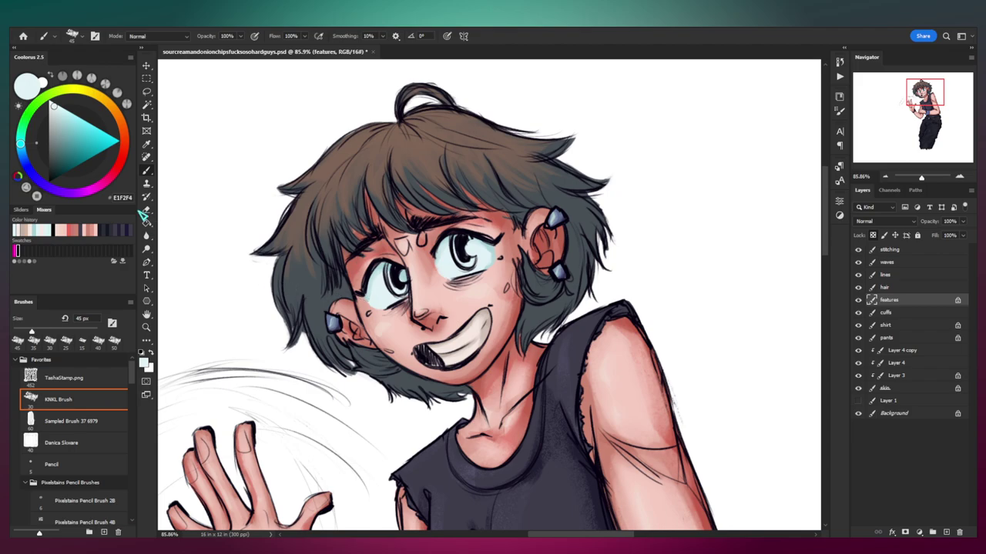
{"action": "left_click_drag", "start_coordinate": [54, 106], "coordinate": [51, 104]}
{"action": "key", "text": "bracketright"}
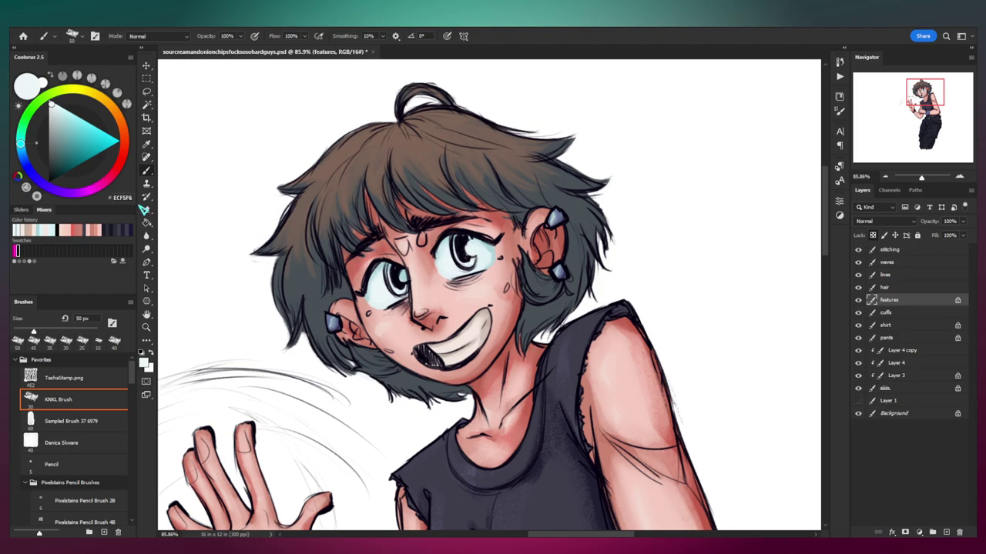
Step: Colour both irises olive green (#8C9867), reducing the brush from 40 to 20 px
{"action": "left_click", "coordinate": [66, 89]}
{"action": "left_click_drag", "start_coordinate": [62, 90], "coordinate": [60, 91]}
{"action": "left_click", "coordinate": [65, 141]}
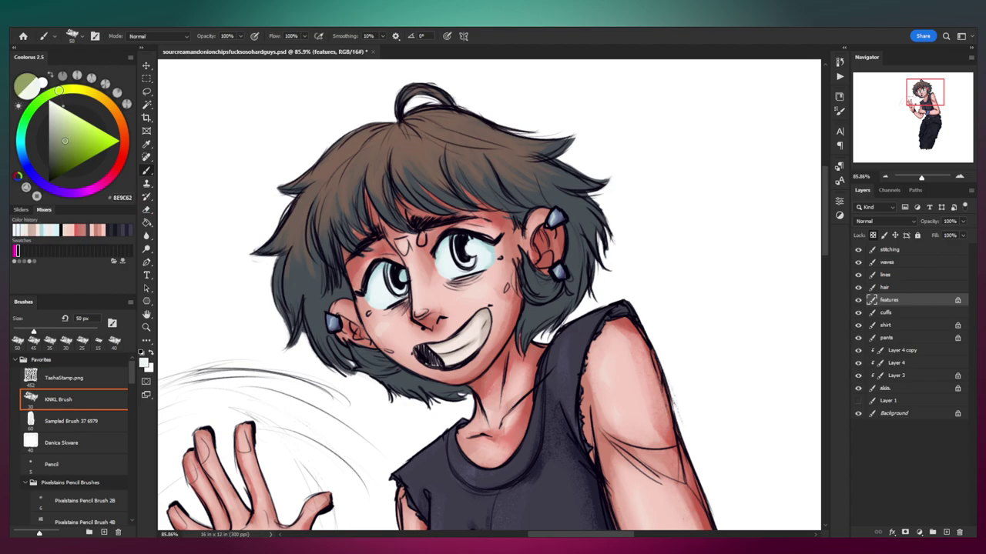
{"action": "key", "text": "bracketleft"}
{"action": "key", "text": "bracketleft"}
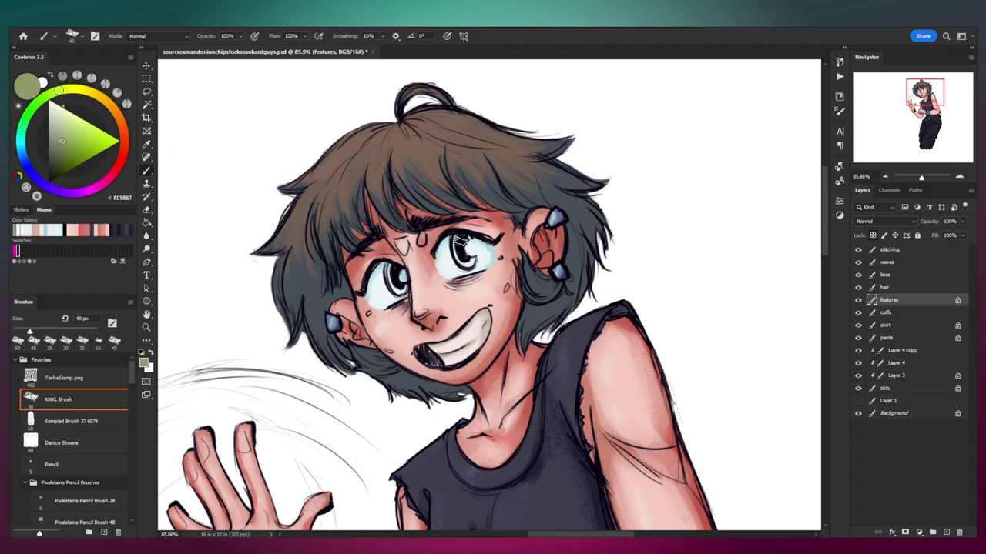
{"action": "mouse_move", "coordinate": [460, 241]}
{"action": "left_mouse_down"}
{"action": "mouse_move", "coordinate": [467, 263]}
{"action": "mouse_move", "coordinate": [468, 246]}
{"action": "left_mouse_up"}
{"action": "key", "text": "bracketleft"}
{"action": "key", "text": "bracketleft"}
{"action": "left_click_drag", "start_coordinate": [390, 274], "coordinate": [395, 283]}
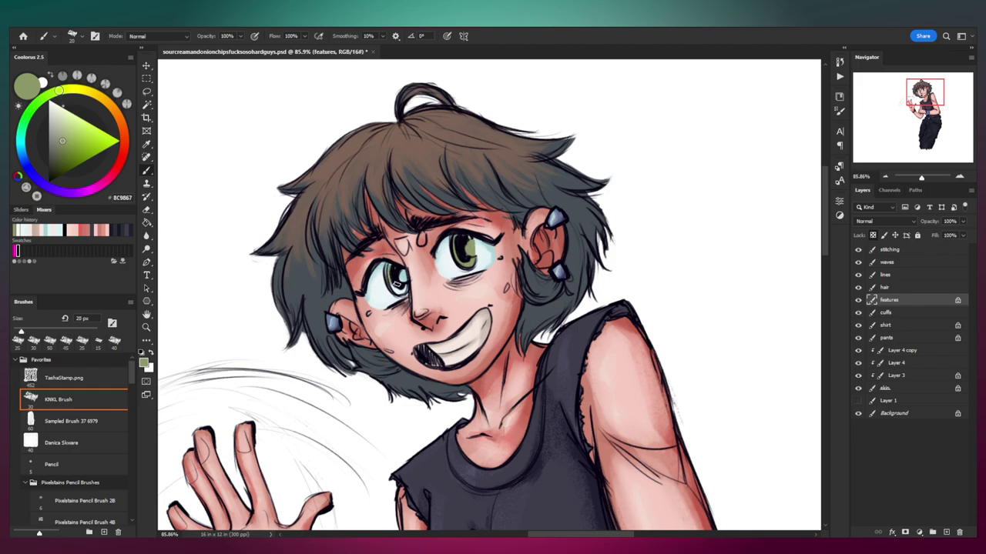
Step: Add yellow highlights to the irises with a 9 to 10 px brush and deepen them with dark green (#395833)
{"action": "key", "text": "ctrl+space"}
{"action": "left_click_drag", "start_coordinate": [458, 246], "coordinate": [489, 245]}
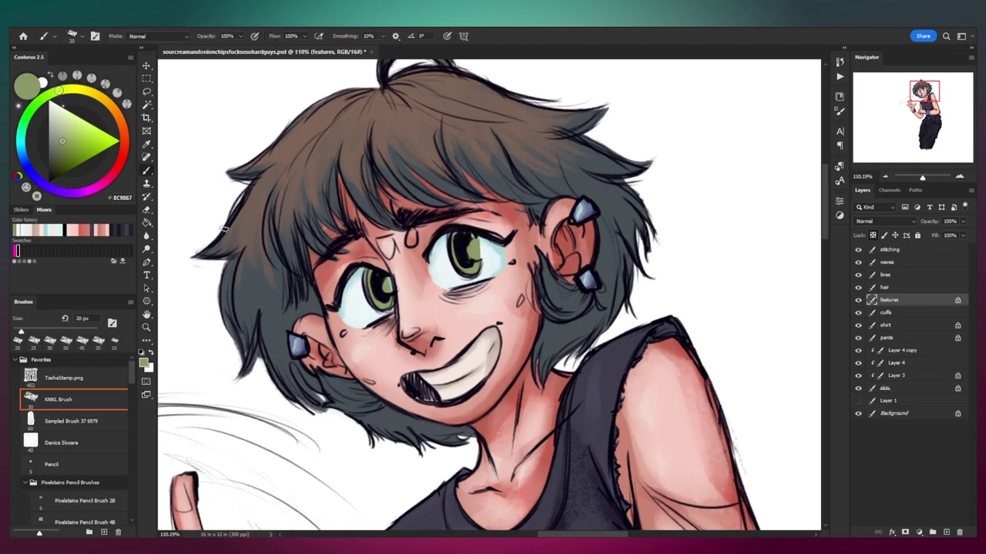
{"action": "left_click", "coordinate": [83, 90]}
{"action": "left_click", "coordinate": [87, 131]}
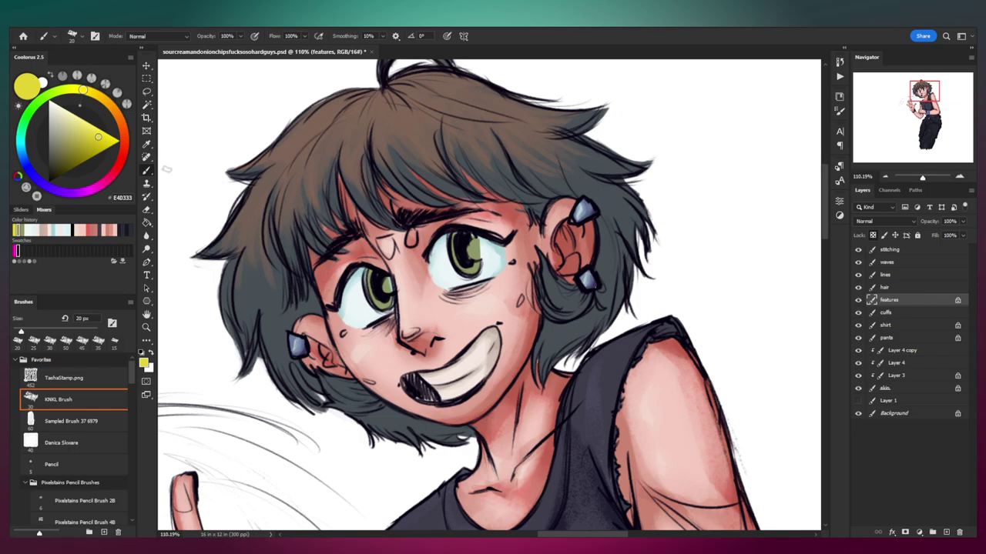
{"action": "left_click_drag", "start_coordinate": [87, 131], "coordinate": [87, 131]}
{"action": "key", "text": "bracketleft"}
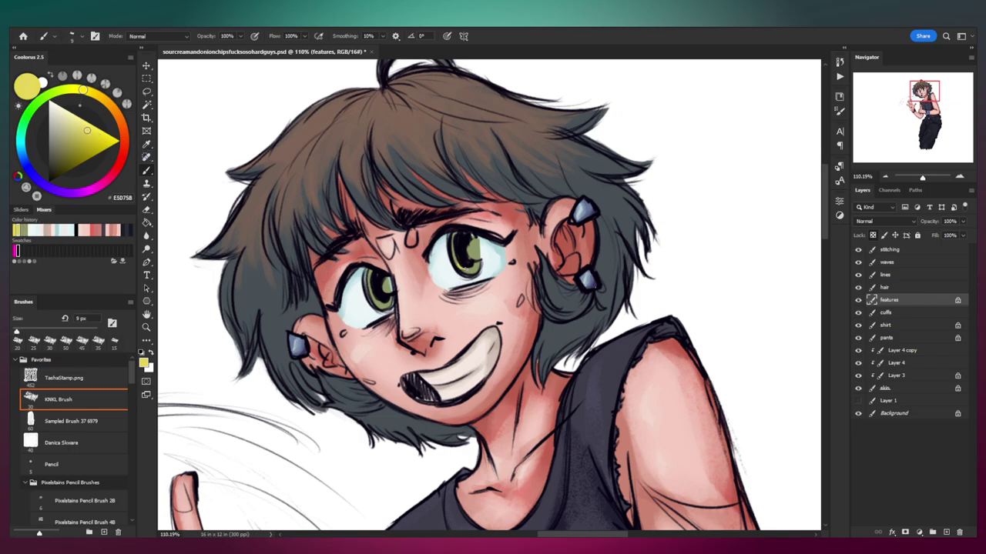
{"action": "left_click_drag", "start_coordinate": [462, 265], "coordinate": [471, 272]}
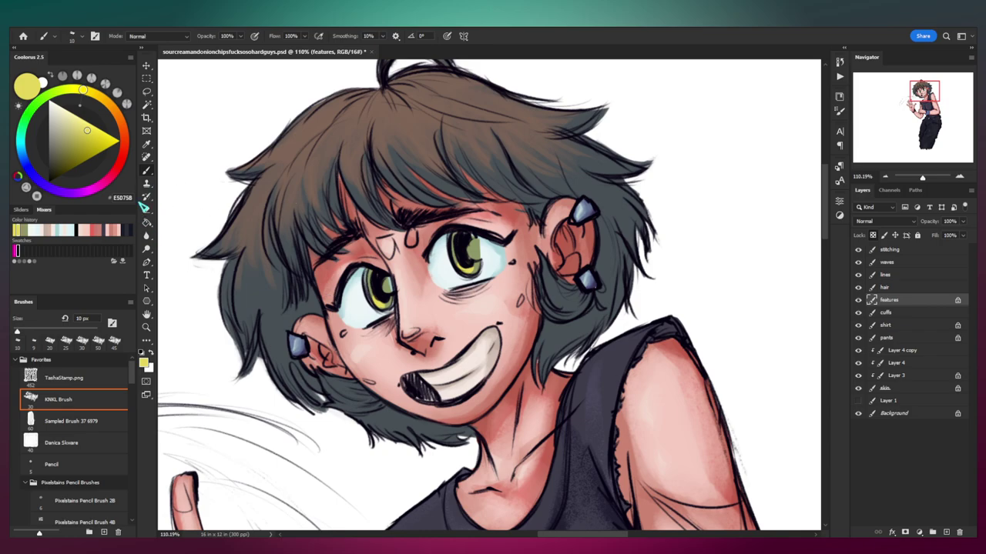
{"action": "left_click", "coordinate": [32, 105]}
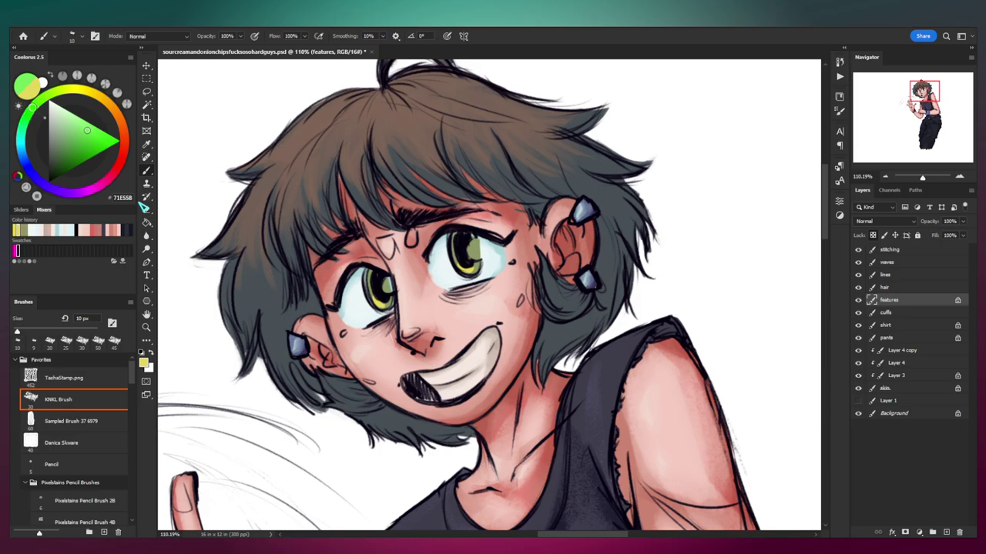
{"action": "left_click", "coordinate": [59, 160]}
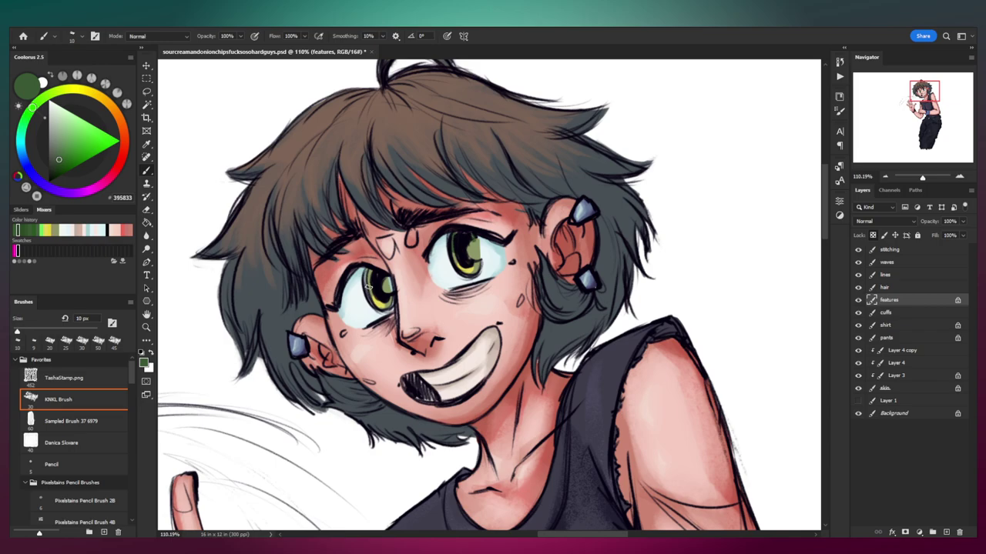
Step: Paint a pure white (#FFFFFF) glint in each eye with a 15 px brush
{"action": "left_click", "coordinate": [356, 312], "text": "alt"}
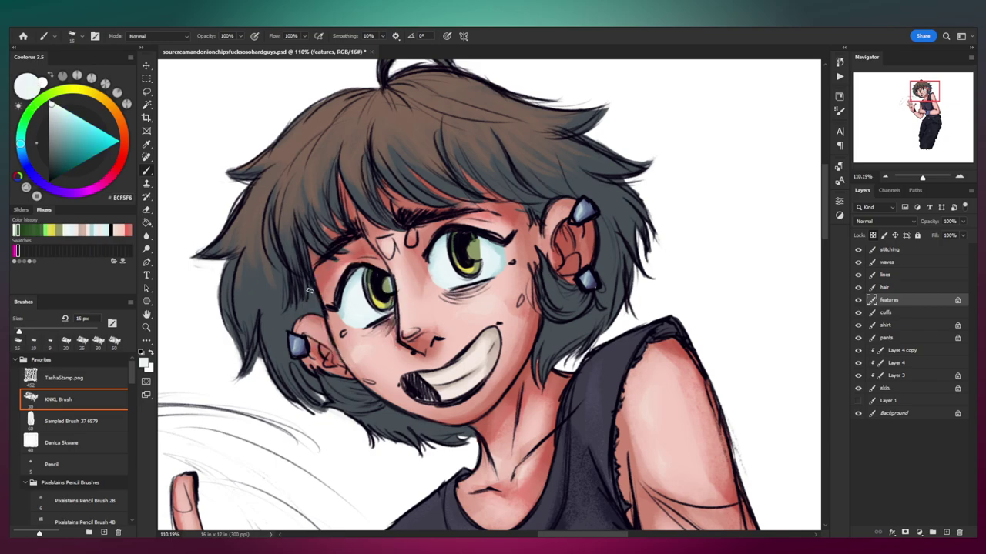
{"action": "left_click", "coordinate": [210, 175], "text": "alt"}
{"action": "mouse_move", "coordinate": [475, 246]}
{"action": "left_mouse_down"}
{"action": "mouse_move", "coordinate": [481, 252]}
{"action": "mouse_move", "coordinate": [472, 249]}
{"action": "left_mouse_up"}
{"action": "key", "text": "ctrl+z"}
{"action": "left_click_drag", "start_coordinate": [386, 287], "coordinate": [389, 284]}
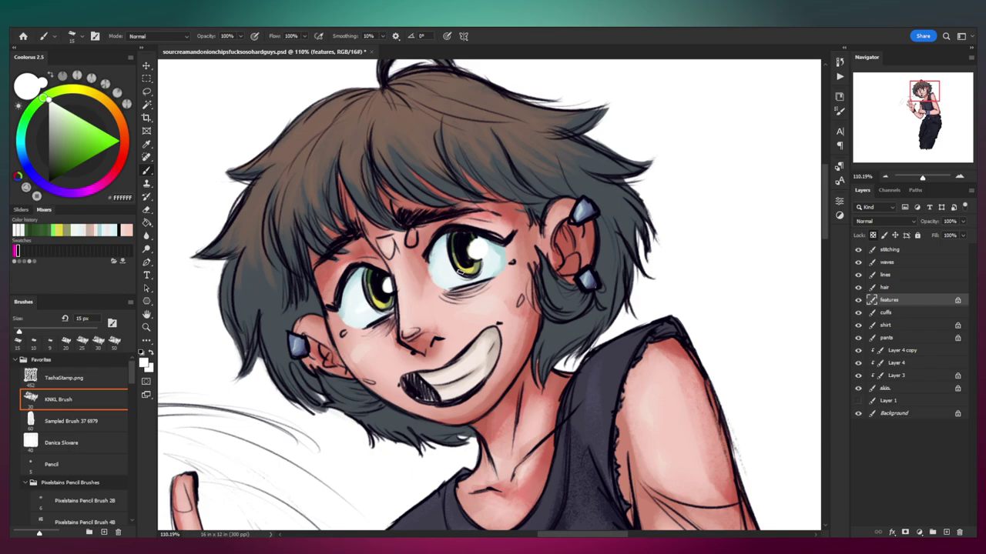
Step: Create a new layer above the features layer and choose the SKIN - Pores brush
{"action": "key", "text": "z"}
{"action": "left_click_drag", "start_coordinate": [478, 248], "coordinate": [499, 223]}
{"action": "left_click", "coordinate": [473, 214]}
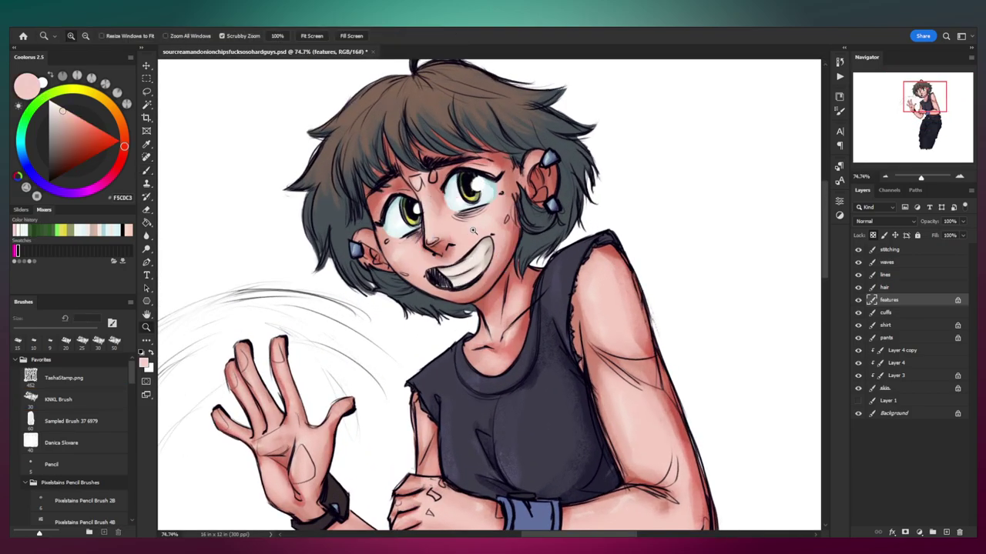
{"action": "key", "text": "ctrl+shift+n"}
{"action": "key", "text": "Return"}
{"action": "key", "text": "b"}
{"action": "scroll", "coordinate": [138, 385], "scroll_direction": "down", "scroll_amount": 3}
{"action": "scroll", "coordinate": [126, 431], "scroll_direction": "down", "scroll_amount": 10}
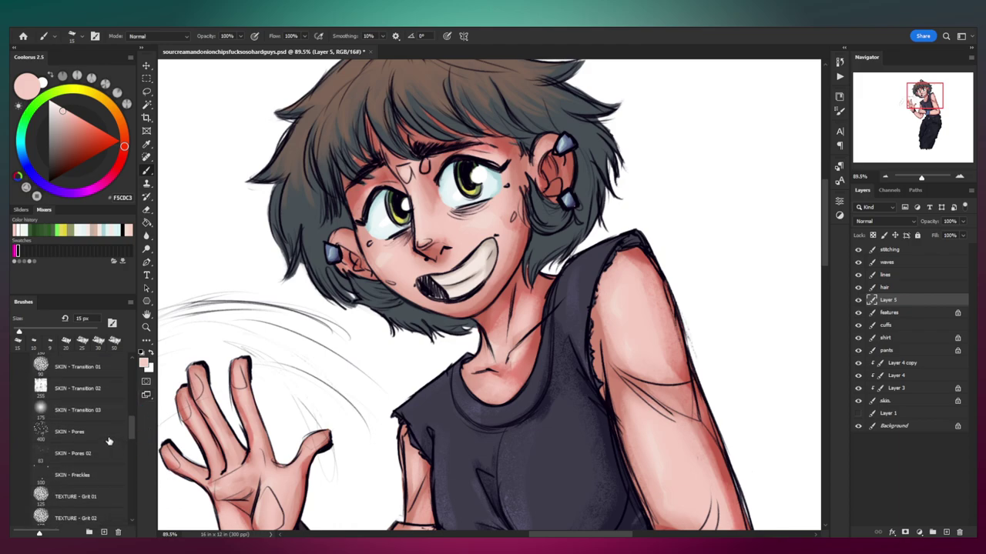
{"action": "left_click", "coordinate": [100, 453]}
{"action": "left_click", "coordinate": [84, 431]}
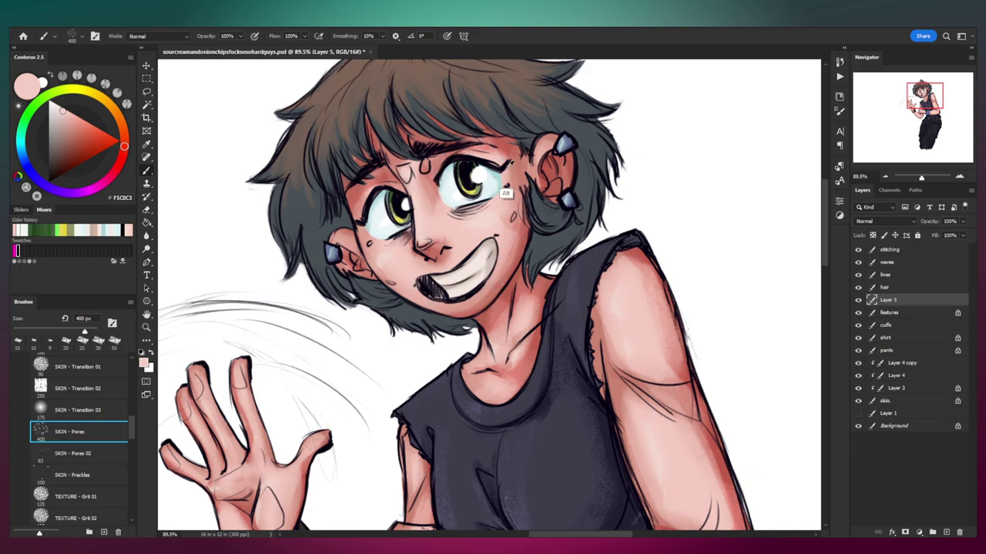
Step: Paint reddish freckles across the cheeks and nose with the SKIN - Pores brush at 150 px
{"action": "left_click", "coordinate": [462, 204], "text": "alt"}
{"action": "key", "text": "bracketleft"}
{"action": "key", "text": "bracketleft"}
{"action": "key", "text": "bracketleft"}
{"action": "key", "text": "bracketleft"}
{"action": "key", "text": "bracketleft"}
{"action": "key", "text": "bracketleft"}
{"action": "mouse_move", "coordinate": [389, 250]}
{"action": "left_mouse_down"}
{"action": "mouse_move", "coordinate": [488, 250]}
{"action": "mouse_move", "coordinate": [431, 288]}
{"action": "mouse_move", "coordinate": [480, 227]}
{"action": "mouse_move", "coordinate": [455, 233]}
{"action": "left_mouse_up"}
{"action": "key", "text": "bracketright"}
{"action": "key", "text": "ctrl+z"}
{"action": "mouse_move", "coordinate": [393, 257]}
{"action": "left_mouse_down"}
{"action": "mouse_move", "coordinate": [399, 265]}
{"action": "mouse_move", "coordinate": [389, 259]}
{"action": "left_mouse_up"}
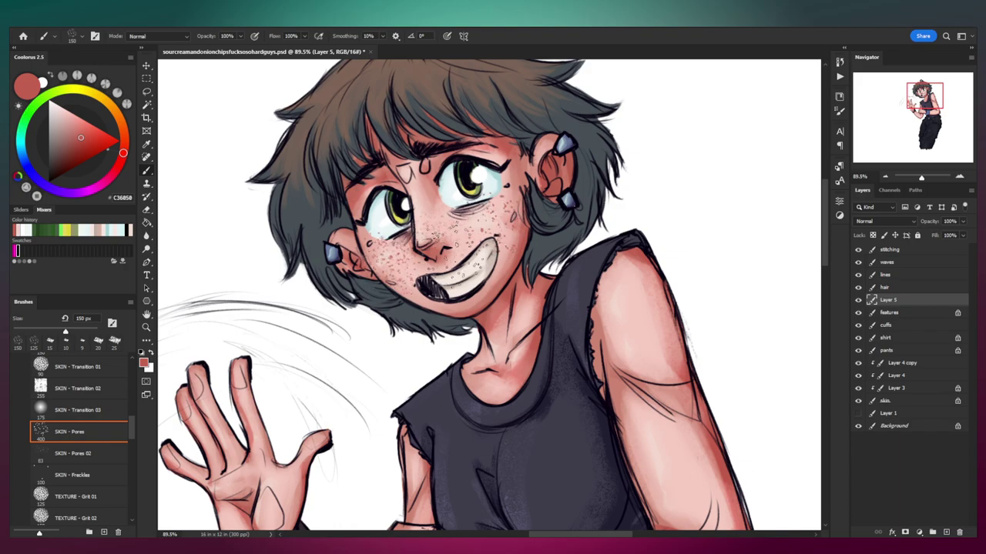
Step: Erase the freckles that overlap the eyes and teeth using the KNKL Brush eraser at 70 px
{"action": "key", "text": "e"}
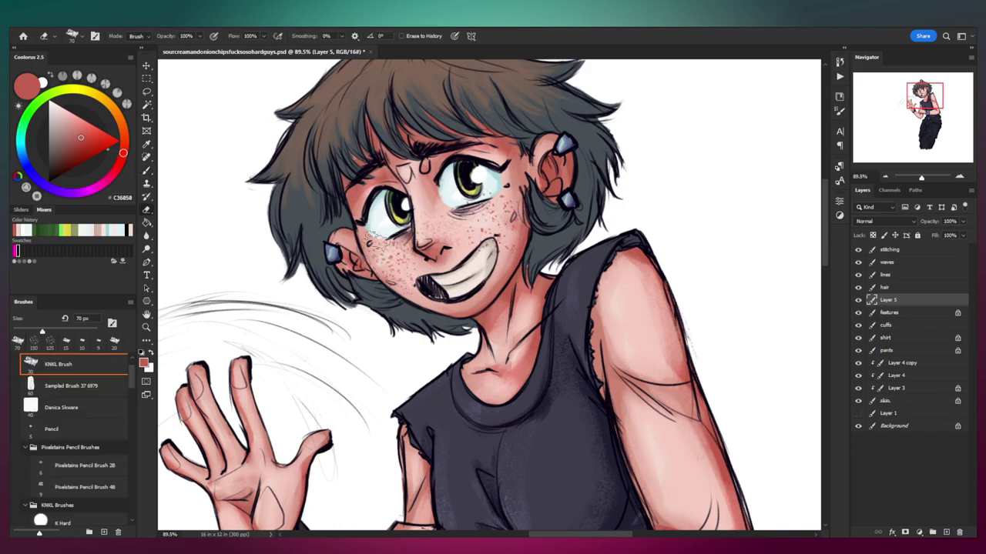
{"action": "left_click_drag", "start_coordinate": [452, 195], "coordinate": [459, 201]}
{"action": "mouse_move", "coordinate": [494, 241]}
{"action": "left_mouse_down"}
{"action": "mouse_move", "coordinate": [497, 233]}
{"action": "mouse_move", "coordinate": [430, 250]}
{"action": "mouse_move", "coordinate": [470, 275]}
{"action": "left_mouse_up"}
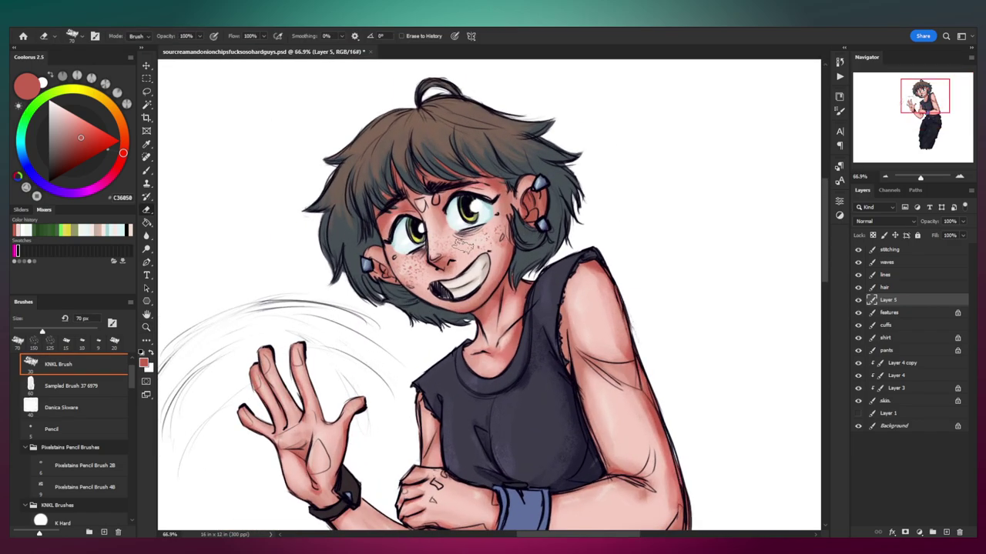
Step: Paint reddish freckles over the bare shoulders and upper chest with the SKIN - Pores brush at 150 px
{"action": "key", "text": "z"}
{"action": "left_click_drag", "start_coordinate": [501, 202], "coordinate": [474, 182]}
{"action": "mouse_move", "coordinate": [544, 230]}
{"action": "left_mouse_down"}
{"action": "mouse_move", "coordinate": [593, 221]}
{"action": "mouse_move", "coordinate": [540, 228]}
{"action": "left_mouse_up"}
{"action": "key", "text": "b"}
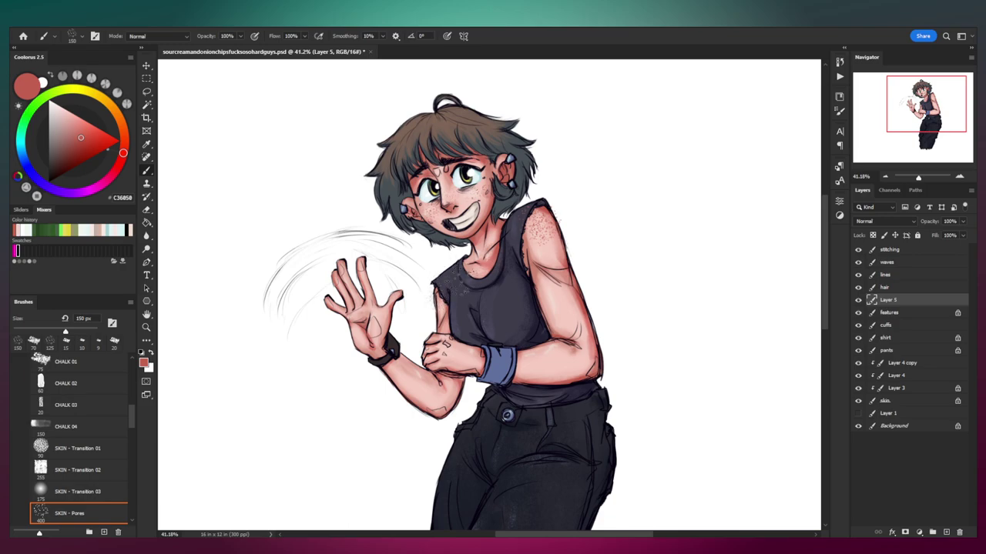
{"action": "scroll", "coordinate": [486, 263], "scroll_direction": "up", "scroll_amount": 3}
{"action": "left_click_drag", "start_coordinate": [488, 265], "coordinate": [500, 262]}
Step: Load the skin layer's shape as a selection, remove the freckles outside it on Layer 5, and deselect
{"action": "key", "text": "e"}
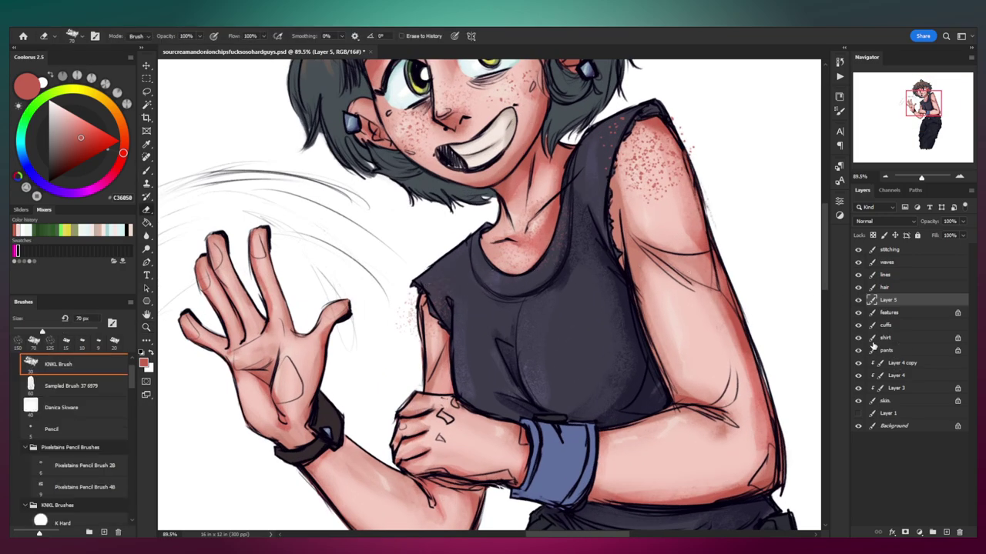
{"action": "right_click", "coordinate": [858, 401]}
{"action": "left_click", "coordinate": [858, 401]}
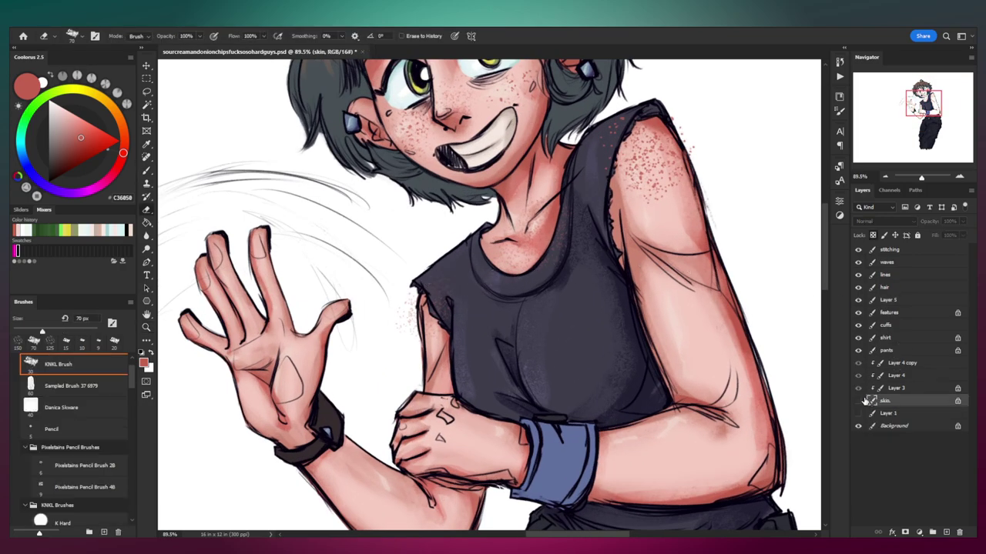
{"action": "right_click", "coordinate": [871, 402]}
{"action": "left_click", "coordinate": [876, 227]}
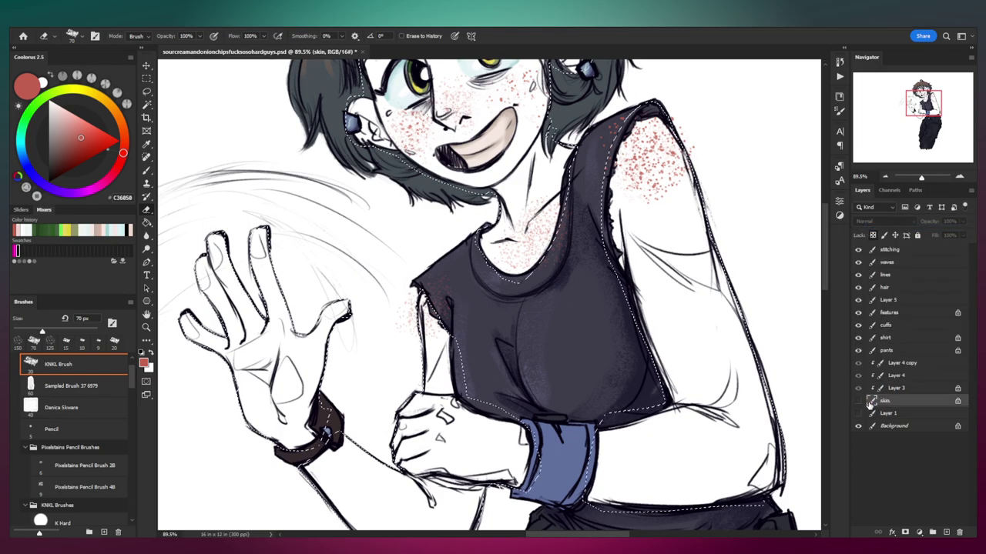
{"action": "left_click", "coordinate": [859, 401]}
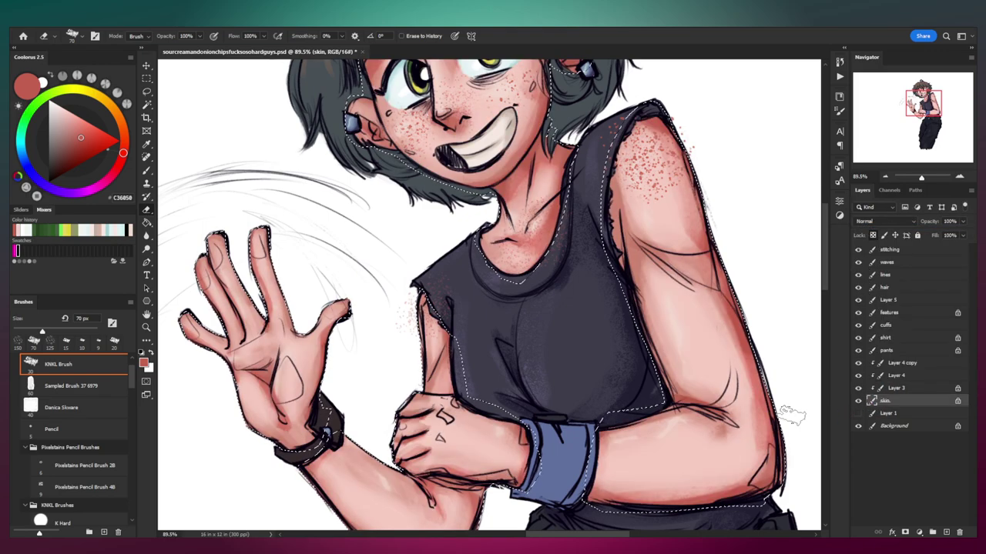
{"action": "left_click", "coordinate": [893, 299]}
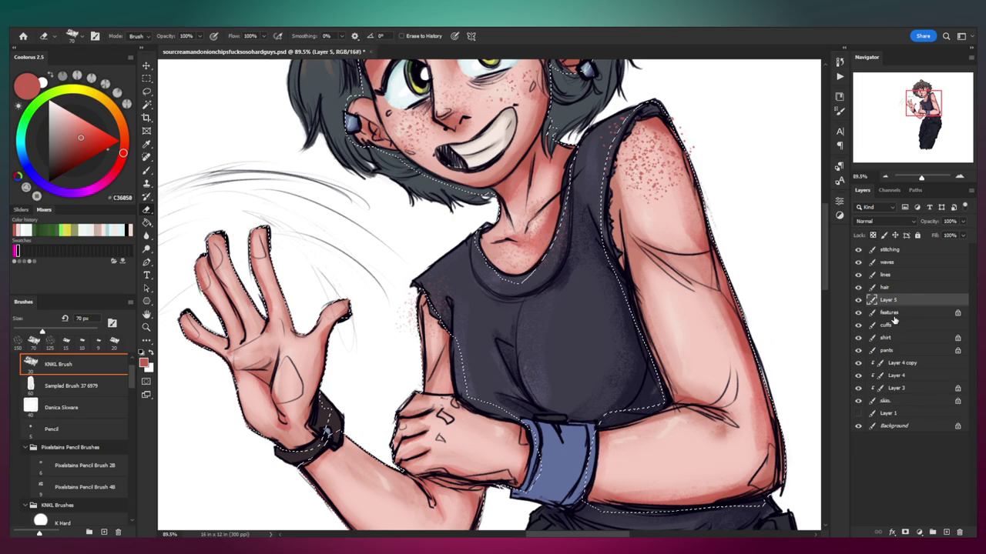
{"action": "key", "text": "ctrl+d"}
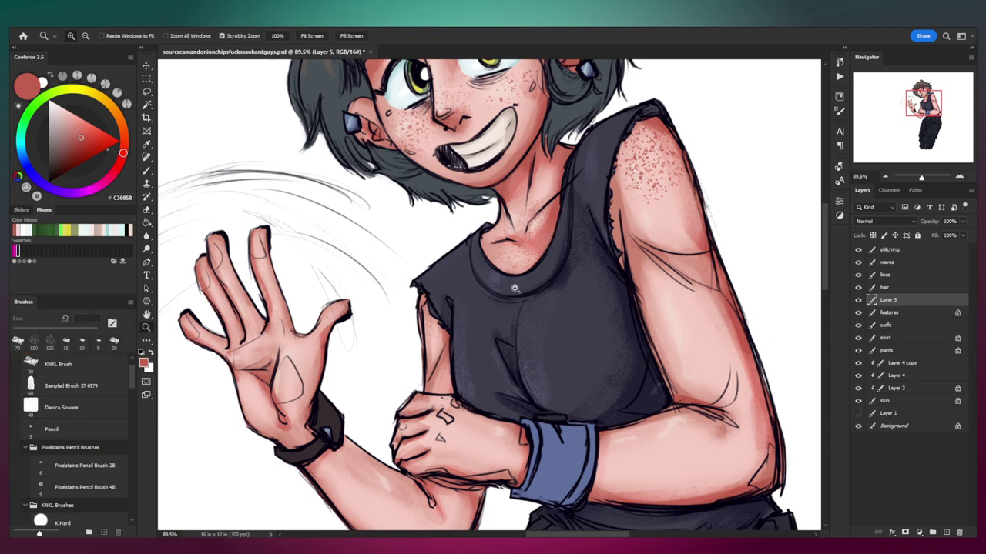
Step: Make the stitching layer active and choose the Pencil brush at 5 px for detailing the shirt
{"action": "key", "text": "z"}
{"action": "mouse_move", "coordinate": [545, 290]}
{"action": "left_mouse_down"}
{"action": "mouse_move", "coordinate": [474, 304]}
{"action": "mouse_move", "coordinate": [539, 315]}
{"action": "left_mouse_up"}
{"action": "left_click", "coordinate": [904, 253]}
{"action": "key", "text": "b"}
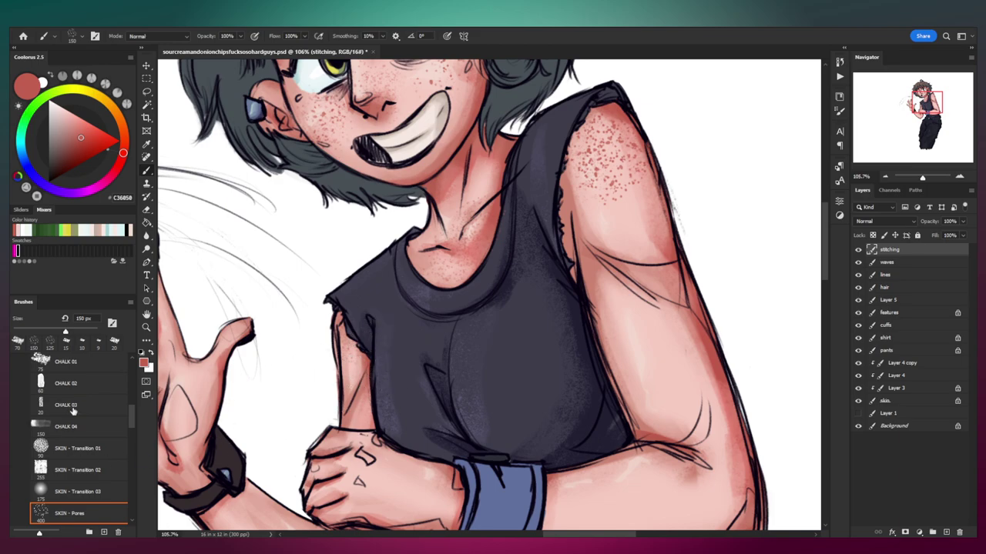
{"action": "left_click_drag", "start_coordinate": [132, 417], "coordinate": [133, 373]}
{"action": "left_click", "coordinate": [76, 465]}
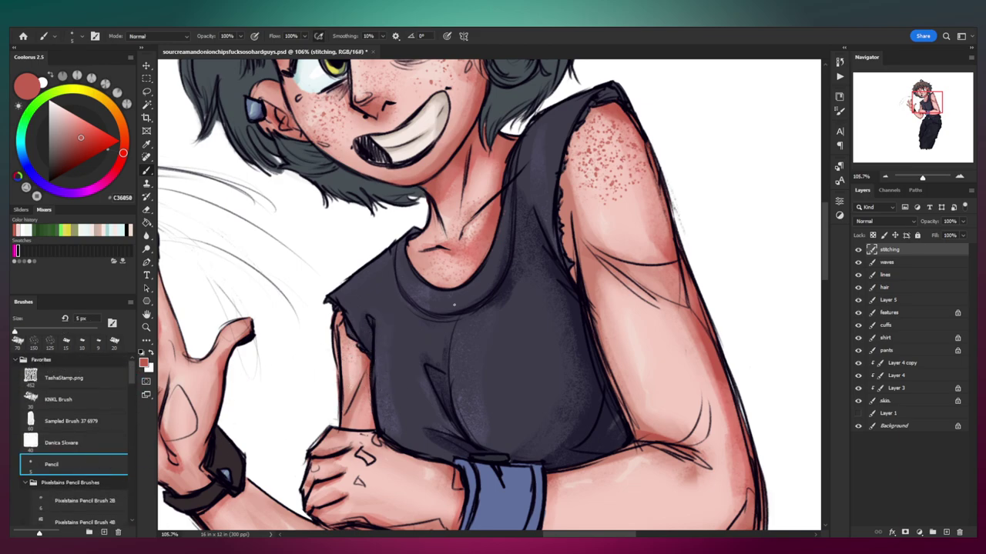
{"action": "left_click_drag", "start_coordinate": [471, 291], "coordinate": [461, 275]}
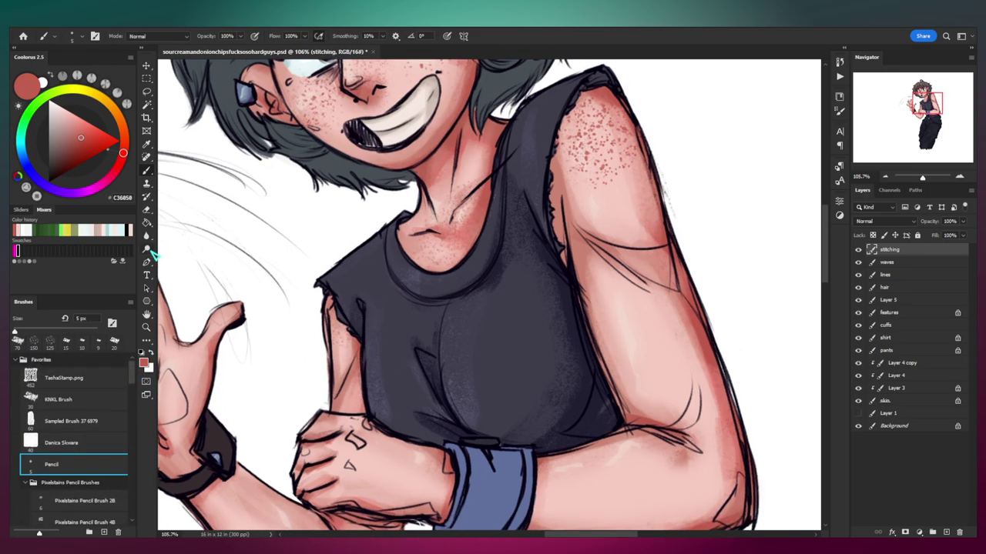
Step: Draw dashed stitches in pale bluish grey (#DEDDE9) along the shirt's neckline and both armholes
{"action": "left_click", "coordinate": [73, 89]}
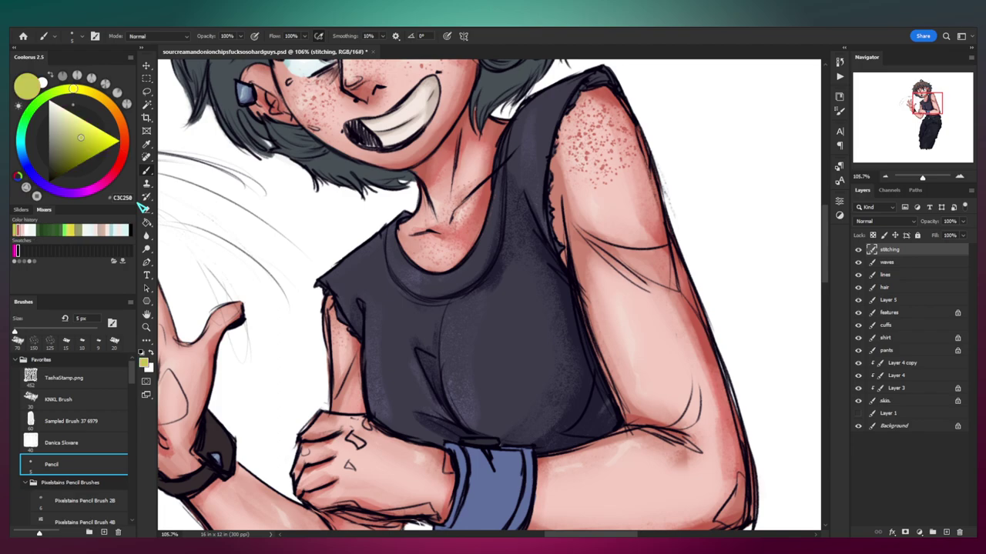
{"action": "left_click", "coordinate": [116, 111]}
{"action": "left_click", "coordinate": [55, 109]}
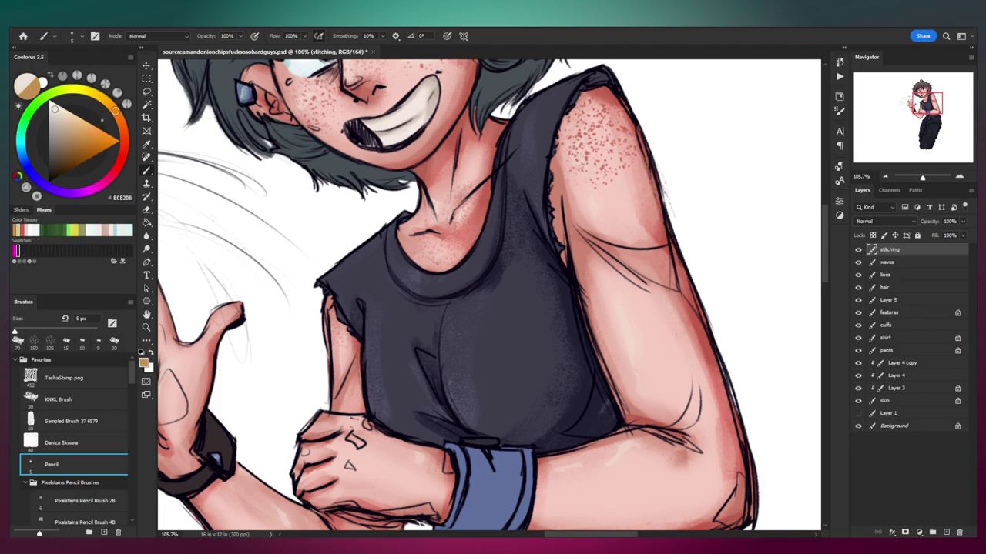
{"action": "left_click", "coordinate": [462, 283], "text": "alt"}
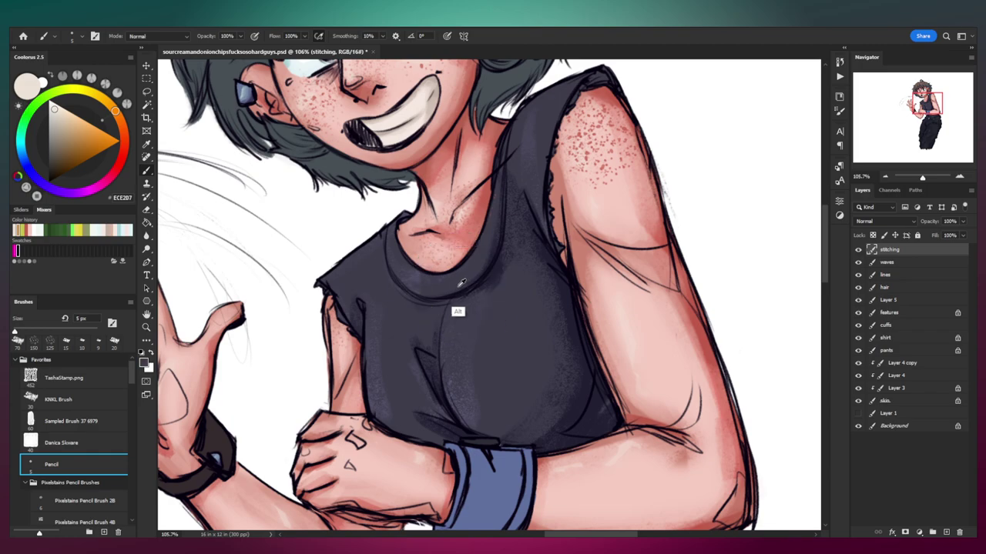
{"action": "left_click_drag", "start_coordinate": [50, 109], "coordinate": [51, 108]}
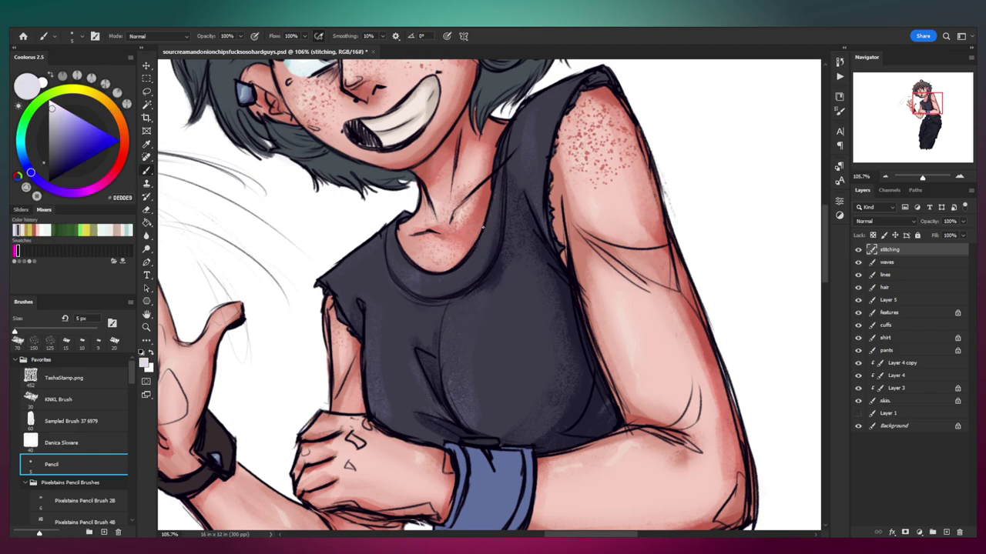
{"action": "left_click_drag", "start_coordinate": [391, 229], "coordinate": [391, 233]}
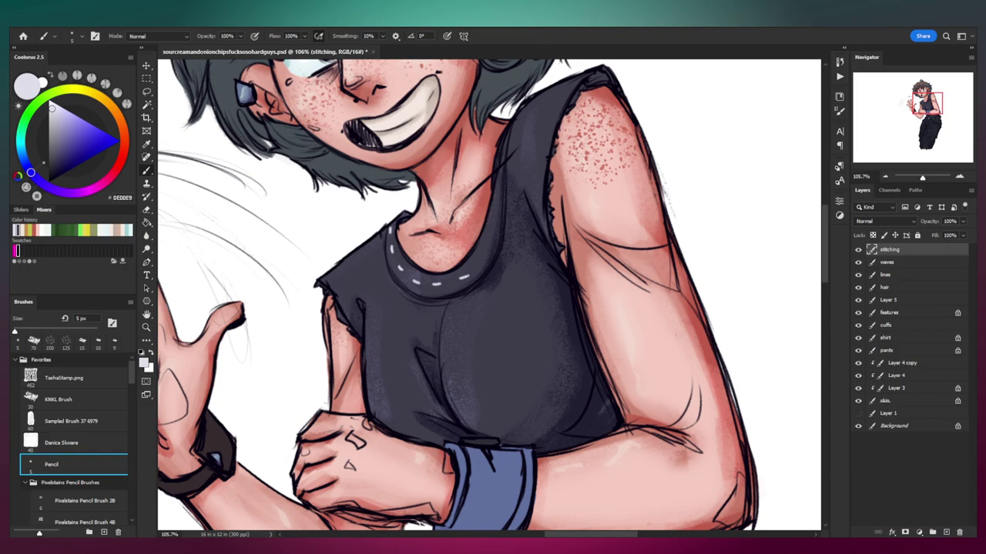
{"action": "left_click_drag", "start_coordinate": [499, 176], "coordinate": [499, 189]}
{"action": "key", "text": "ctrl+z"}
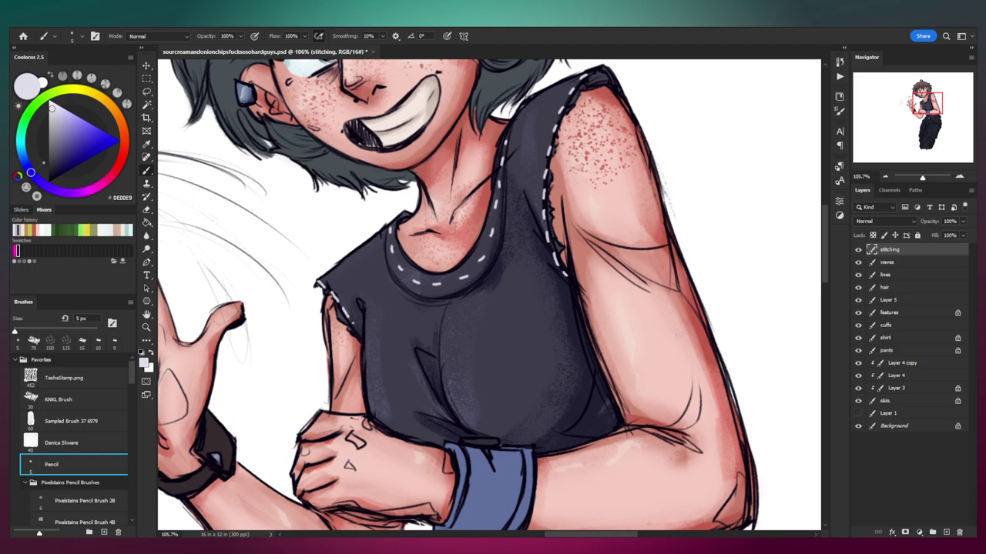
{"action": "key", "text": "z"}
{"action": "left_click_drag", "start_coordinate": [416, 231], "coordinate": [347, 240]}
{"action": "mouse_move", "coordinate": [438, 255]}
{"action": "left_mouse_down"}
{"action": "mouse_move", "coordinate": [460, 250]}
{"action": "mouse_move", "coordinate": [458, 228]}
{"action": "mouse_move", "coordinate": [467, 255]}
{"action": "left_mouse_up"}
{"action": "mouse_move", "coordinate": [428, 284]}
{"action": "left_mouse_down"}
{"action": "mouse_move", "coordinate": [434, 300]}
{"action": "mouse_move", "coordinate": [455, 281]}
{"action": "mouse_move", "coordinate": [403, 287]}
{"action": "mouse_move", "coordinate": [485, 269]}
{"action": "left_mouse_up"}
{"action": "key", "text": "b"}
{"action": "key", "text": "z"}
{"action": "key", "text": "b"}
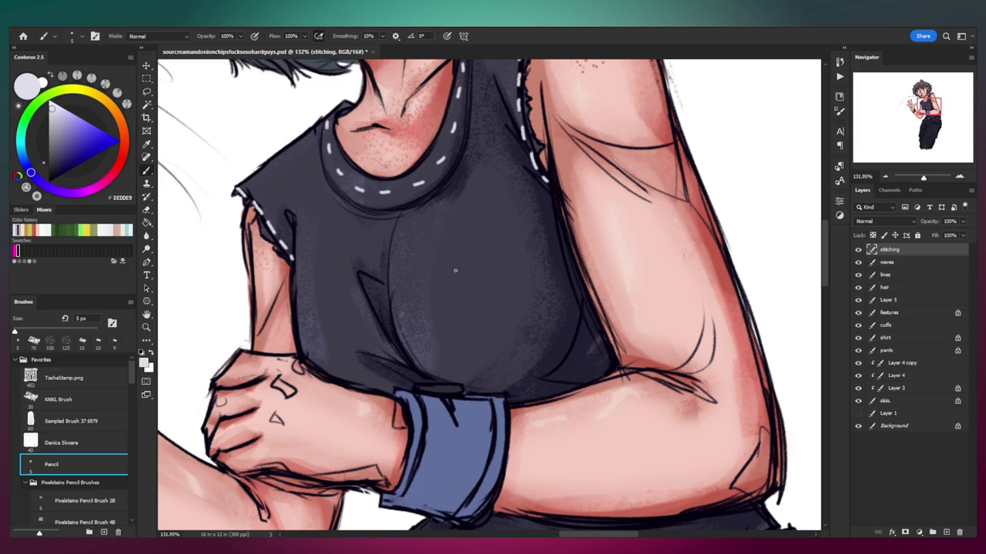
{"action": "left_click_drag", "start_coordinate": [434, 241], "coordinate": [436, 247]}
{"action": "key", "text": "ctrl+z"}
{"action": "key", "text": "ctrl+z"}
{"action": "key", "text": "ctrl+z"}
{"action": "key", "text": "ctrl+z"}
{"action": "key", "text": "ctrl+z"}
{"action": "key", "text": "ctrl+z"}
Step: Draw a small frowning cat face with one dot eye and one X eye on the shirt's chest
{"action": "left_click_drag", "start_coordinate": [437, 258], "coordinate": [441, 282]}
{"action": "left_click_drag", "start_coordinate": [479, 256], "coordinate": [489, 283]}
{"action": "mouse_move", "coordinate": [437, 265]}
{"action": "left_mouse_down"}
{"action": "mouse_move", "coordinate": [452, 294]}
{"action": "mouse_move", "coordinate": [490, 283]}
{"action": "left_mouse_up"}
{"action": "key", "text": "ctrl+z"}
{"action": "key", "text": "ctrl+z"}
{"action": "key", "text": "ctrl+z"}
{"action": "key", "text": "ctrl+z"}
Step: Hand-letter REJECT in an arc above the cat face and REALITY below it
{"action": "left_click_drag", "start_coordinate": [414, 247], "coordinate": [418, 253]}
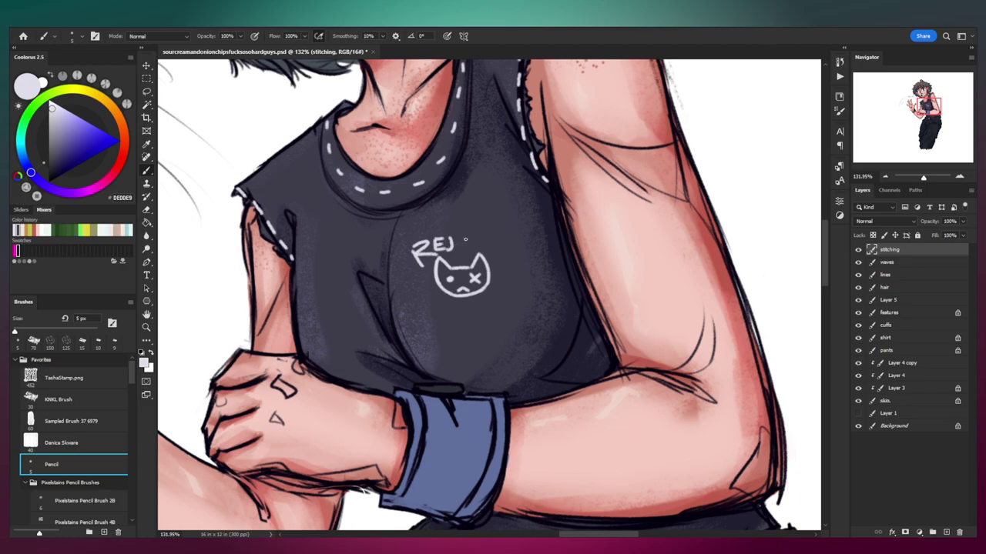
{"action": "left_click_drag", "start_coordinate": [477, 240], "coordinate": [477, 251]}
{"action": "mouse_move", "coordinate": [441, 299]}
{"action": "left_mouse_down"}
{"action": "mouse_move", "coordinate": [469, 322]}
{"action": "mouse_move", "coordinate": [503, 303]}
{"action": "left_mouse_up"}
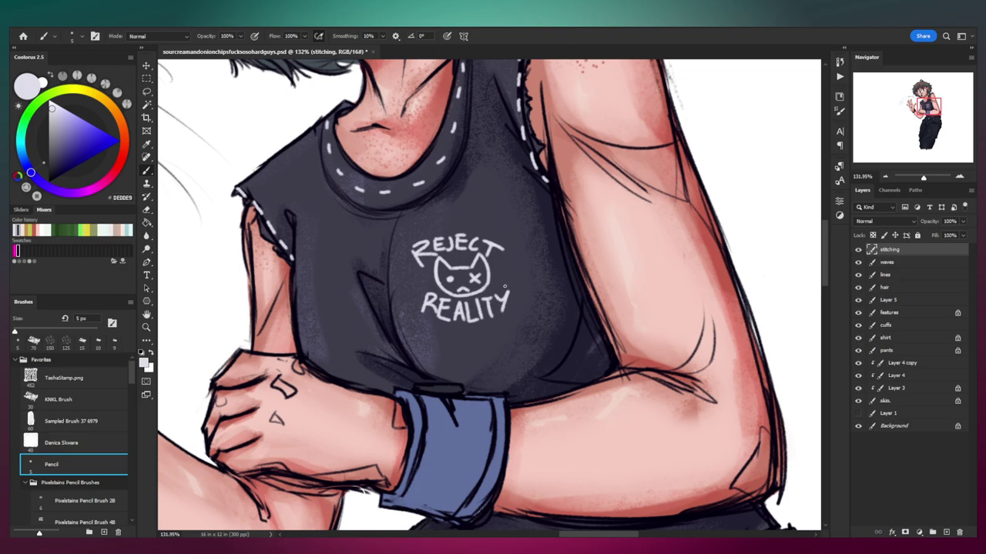
Step: Touch up the chest logo's lettering, cleaning around the T of REJECT with a smaller eraser
{"action": "key", "text": "l"}
{"action": "mouse_move", "coordinate": [498, 264]}
{"action": "left_mouse_down"}
{"action": "mouse_move", "coordinate": [519, 242]}
{"action": "mouse_move", "coordinate": [446, 217]}
{"action": "mouse_move", "coordinate": [399, 246]}
{"action": "mouse_move", "coordinate": [422, 273]}
{"action": "mouse_move", "coordinate": [436, 258]}
{"action": "mouse_move", "coordinate": [502, 256]}
{"action": "mouse_move", "coordinate": [518, 244]}
{"action": "mouse_move", "coordinate": [495, 266]}
{"action": "left_mouse_up"}
{"action": "key", "text": "ctrl+d"}
{"action": "key", "text": "z"}
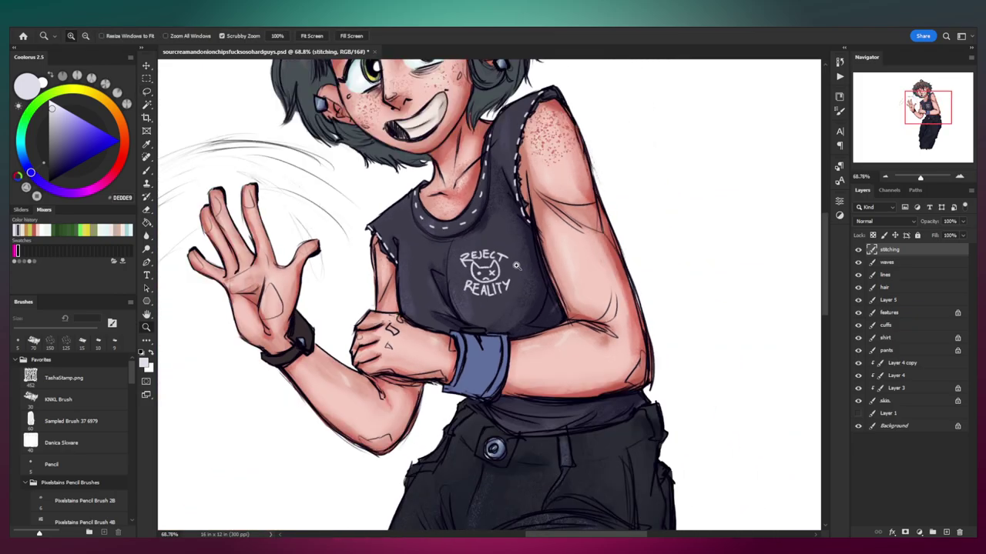
{"action": "scroll", "coordinate": [510, 254], "scroll_direction": "up", "scroll_amount": 4}
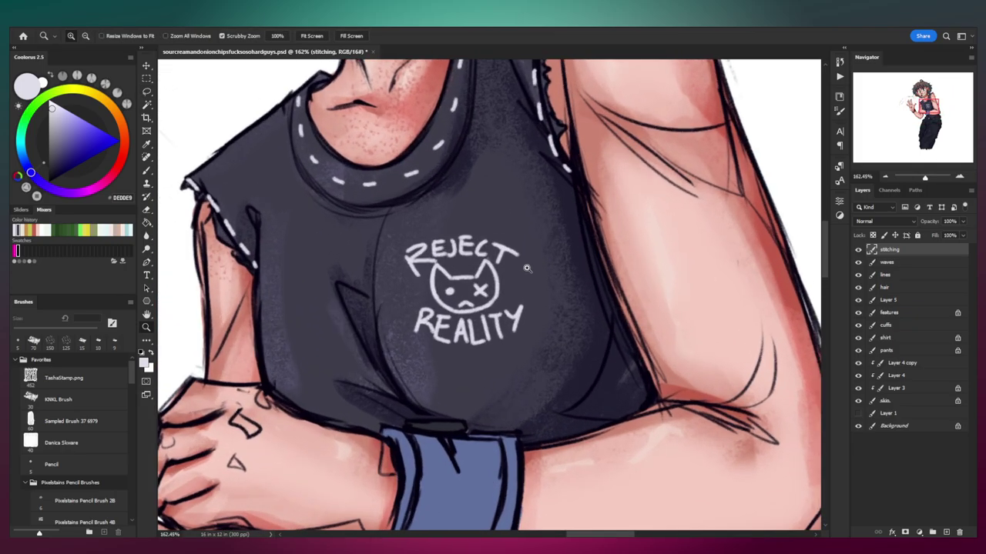
{"action": "key", "text": "e"}
{"action": "key", "text": "bracketleft"}
{"action": "key", "text": "bracketleft"}
{"action": "key", "text": "bracketleft"}
{"action": "mouse_move", "coordinate": [499, 250]}
{"action": "left_mouse_down"}
{"action": "mouse_move", "coordinate": [517, 258]}
{"action": "mouse_move", "coordinate": [515, 242]}
{"action": "mouse_move", "coordinate": [529, 262]}
{"action": "left_mouse_up"}
{"action": "key", "text": "b"}
{"action": "key", "text": "z"}
Step: Rotate the chest logo to -10.86°, place it over the shirt fold, and warp it to follow the chest
{"action": "key", "text": "m"}
{"action": "left_click_drag", "start_coordinate": [459, 247], "coordinate": [474, 296]}
{"action": "key", "text": "ctrl+t"}
{"action": "right_click", "coordinate": [463, 274]}
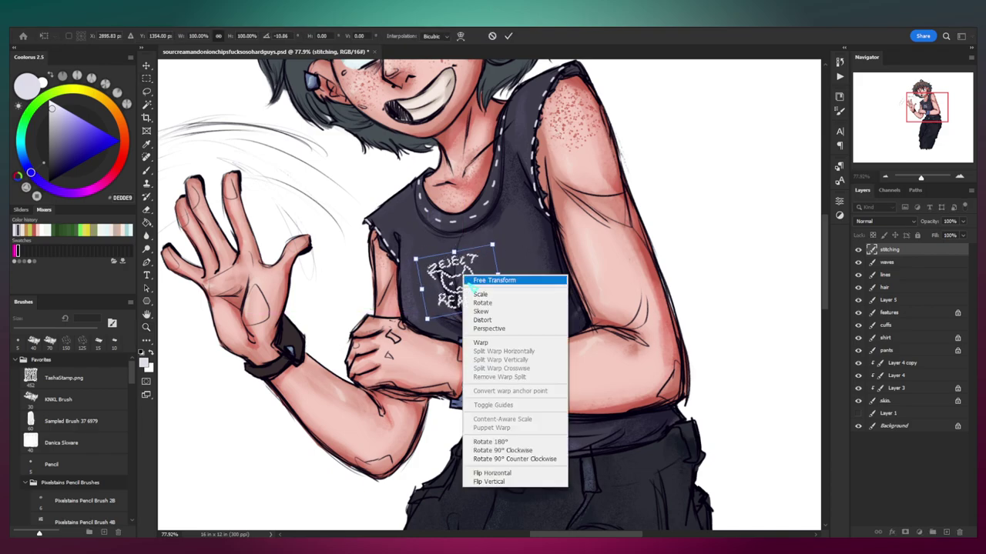
{"action": "left_click", "coordinate": [493, 345]}
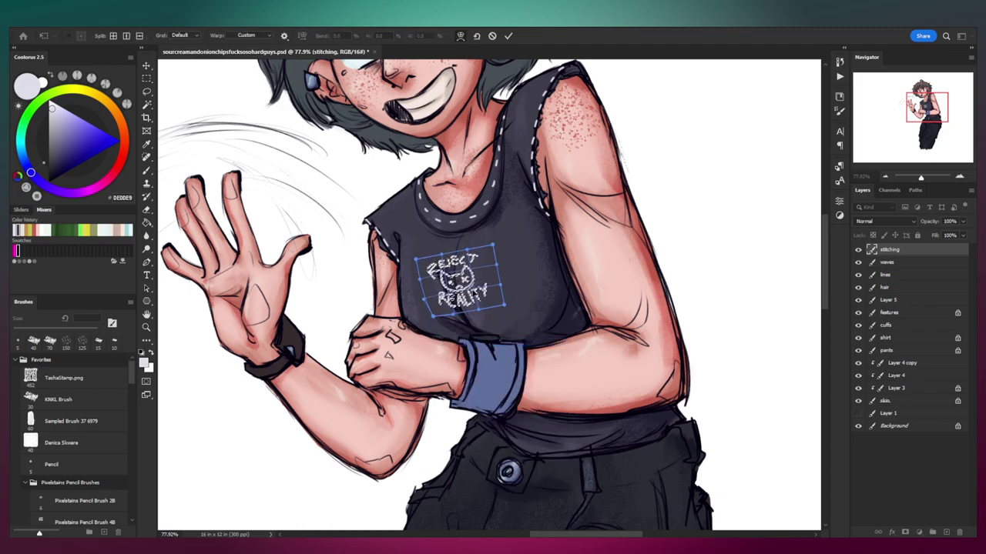
{"action": "left_click_drag", "start_coordinate": [477, 292], "coordinate": [506, 315]}
{"action": "left_click_drag", "start_coordinate": [495, 245], "coordinate": [502, 248]}
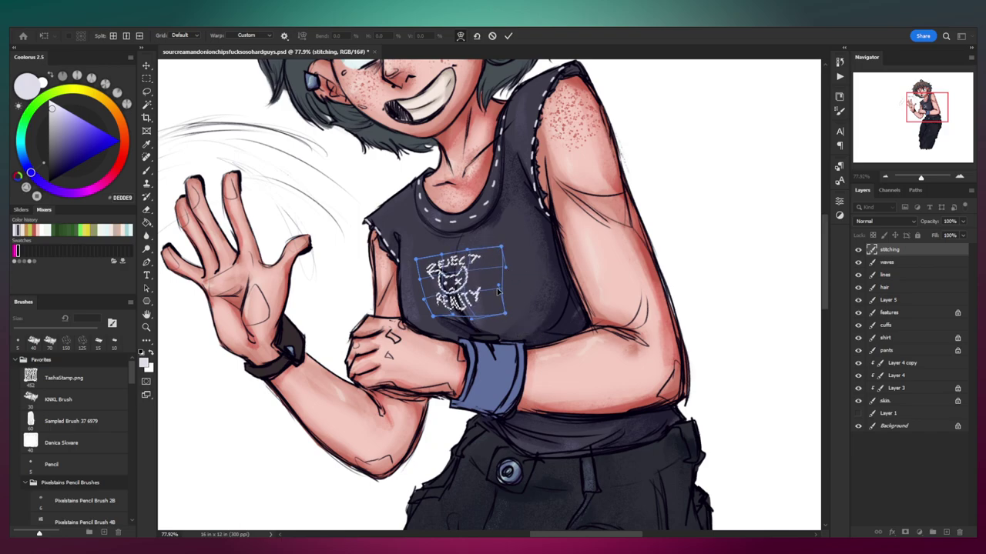
{"action": "mouse_move", "coordinate": [466, 287]}
{"action": "left_mouse_down"}
{"action": "mouse_move", "coordinate": [476, 275]}
{"action": "mouse_move", "coordinate": [464, 287]}
{"action": "mouse_move", "coordinate": [459, 271]}
{"action": "mouse_move", "coordinate": [484, 269]}
{"action": "mouse_move", "coordinate": [462, 276]}
{"action": "mouse_move", "coordinate": [473, 344]}
{"action": "mouse_move", "coordinate": [527, 253]}
{"action": "mouse_move", "coordinate": [496, 231]}
{"action": "left_mouse_up"}
{"action": "key", "text": "Return"}
{"action": "key", "text": "ctrl+d"}
Step: Select separate pieces of the logo and shift them so the print breaks along the shirt's crease
{"action": "left_click_drag", "start_coordinate": [514, 288], "coordinate": [516, 301]}
{"action": "key", "text": "ctrl+d"}
{"action": "mouse_move", "coordinate": [426, 260]}
{"action": "left_mouse_down"}
{"action": "mouse_move", "coordinate": [472, 356]}
{"action": "mouse_move", "coordinate": [418, 330]}
{"action": "mouse_move", "coordinate": [427, 250]}
{"action": "left_mouse_up"}
{"action": "left_click_drag", "start_coordinate": [444, 317], "coordinate": [449, 329]}
{"action": "key", "text": "ctrl+d"}
Step: Erase and redraw the first letters of REJECT around the crease with a 20 px eraser and 5 px Pencil
{"action": "key", "text": "z"}
{"action": "left_click_drag", "start_coordinate": [524, 280], "coordinate": [478, 303]}
{"action": "mouse_move", "coordinate": [496, 268]}
{"action": "left_mouse_down"}
{"action": "mouse_move", "coordinate": [487, 267]}
{"action": "mouse_move", "coordinate": [511, 258]}
{"action": "mouse_move", "coordinate": [505, 247]}
{"action": "mouse_move", "coordinate": [443, 288]}
{"action": "left_mouse_up"}
{"action": "key", "text": "b"}
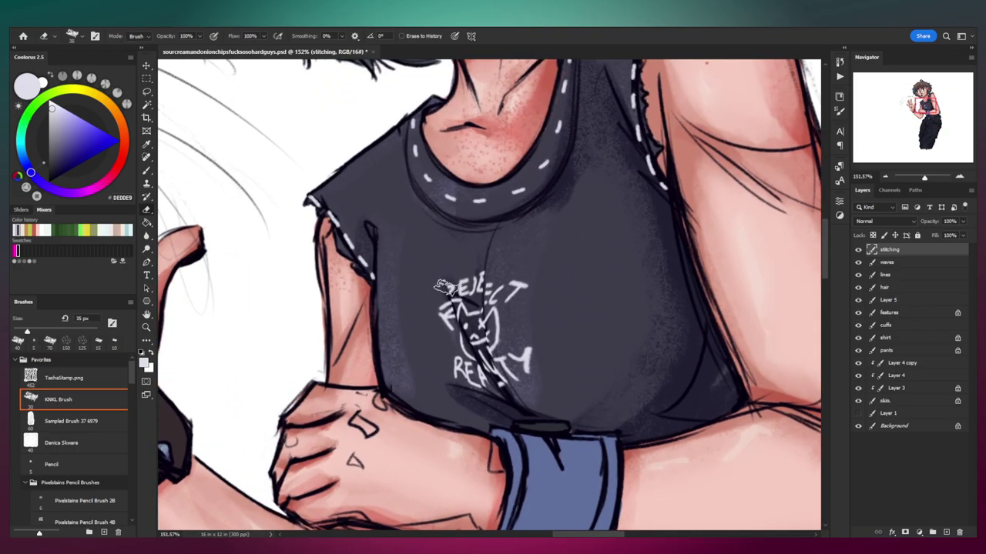
{"action": "key", "text": "bracketleft"}
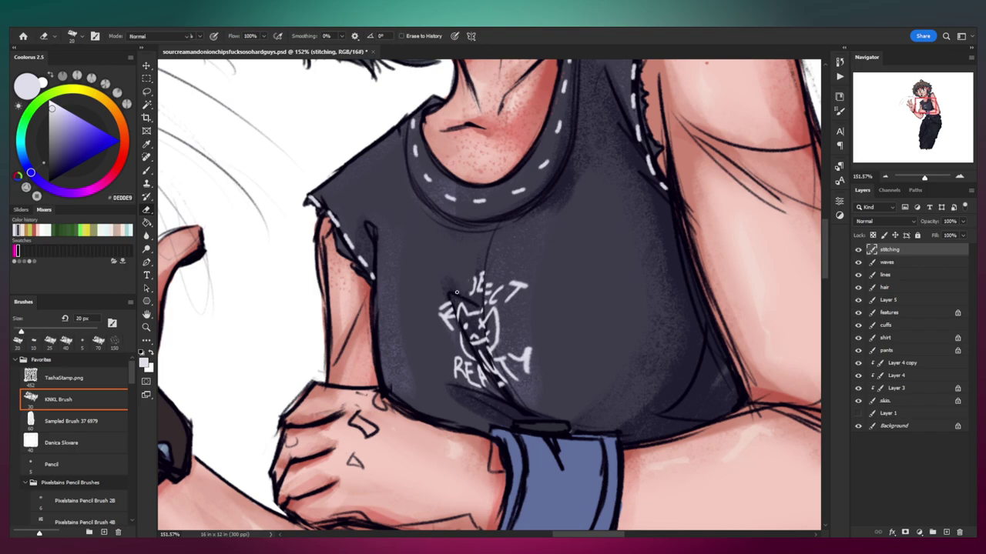
{"action": "key", "text": "b"}
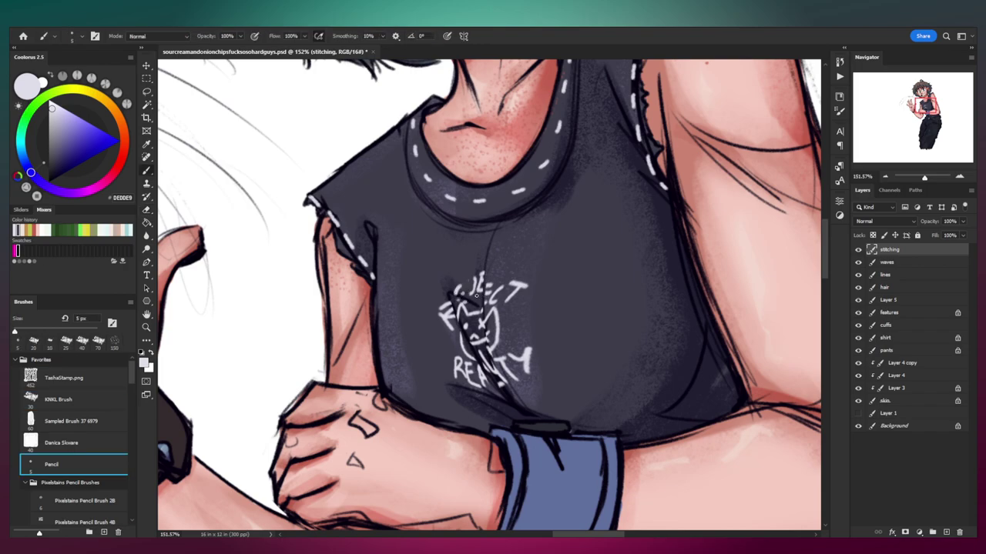
{"action": "key", "text": "e"}
{"action": "mouse_move", "coordinate": [472, 291]}
{"action": "left_mouse_down"}
{"action": "mouse_move", "coordinate": [483, 275]}
{"action": "mouse_move", "coordinate": [470, 299]}
{"action": "left_mouse_up"}
{"action": "key", "text": "b"}
{"action": "key", "text": "b"}
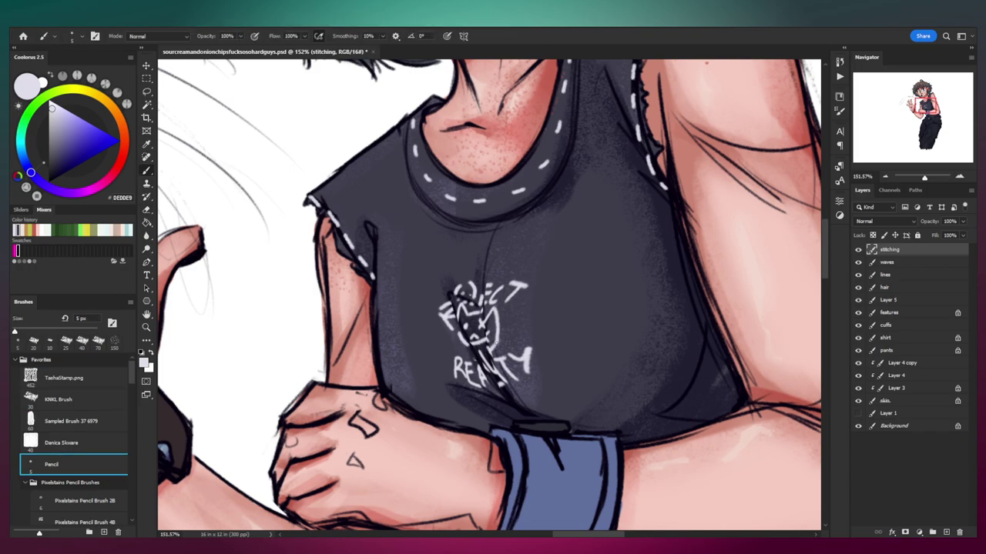
Step: Reshape the cat's cheek and clean up the REALITY lettering along the crease with the 20 px eraser and Pencil
{"action": "key", "text": "e"}
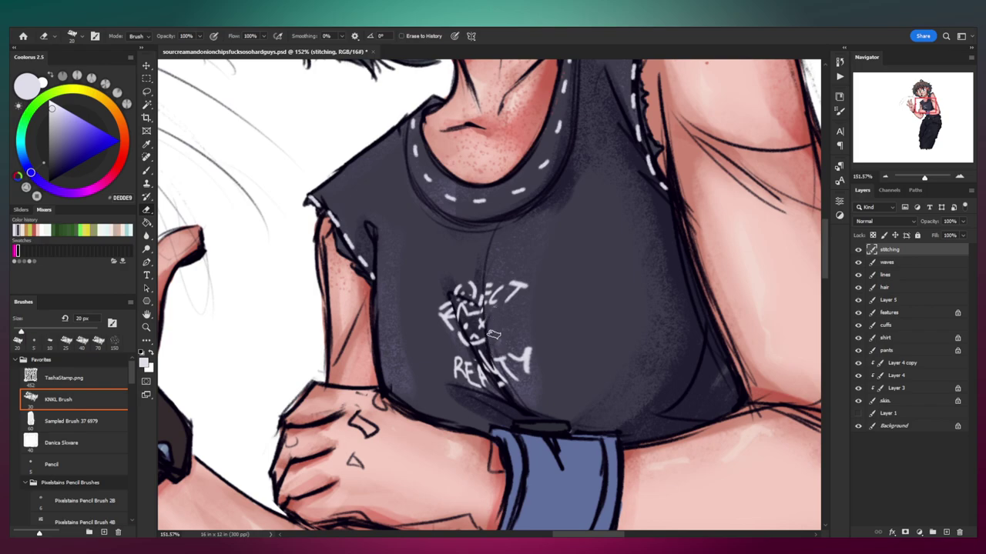
{"action": "key", "text": "b"}
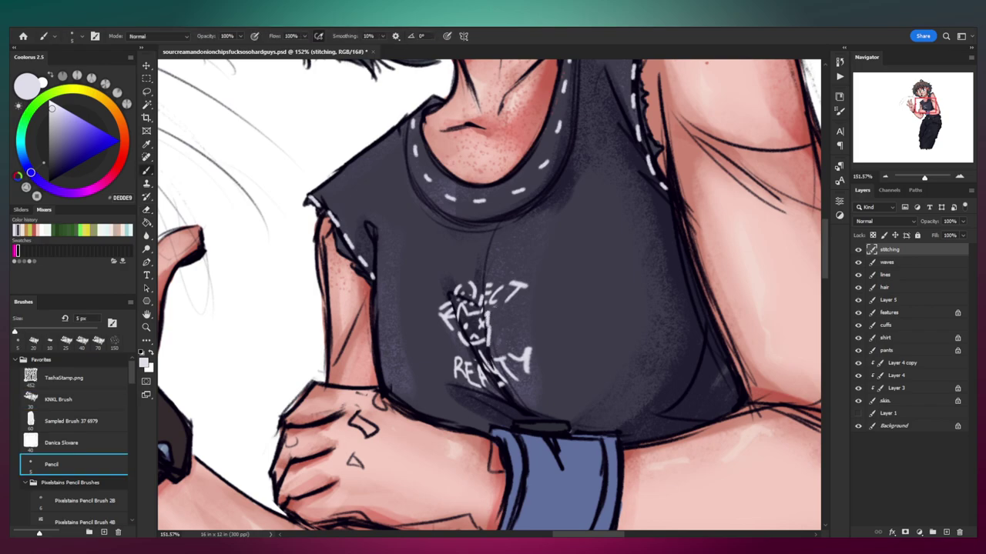
{"action": "key", "text": "e"}
{"action": "left_click_drag", "start_coordinate": [493, 378], "coordinate": [472, 351]}
{"action": "key", "text": "b"}
{"action": "key", "text": "ctrl+z"}
Step: Draw dashed orange (#F6924D) stitching down the trousers' fly with the 5 px Pencil brush
{"action": "key", "text": "z"}
{"action": "left_click_drag", "start_coordinate": [574, 302], "coordinate": [510, 272]}
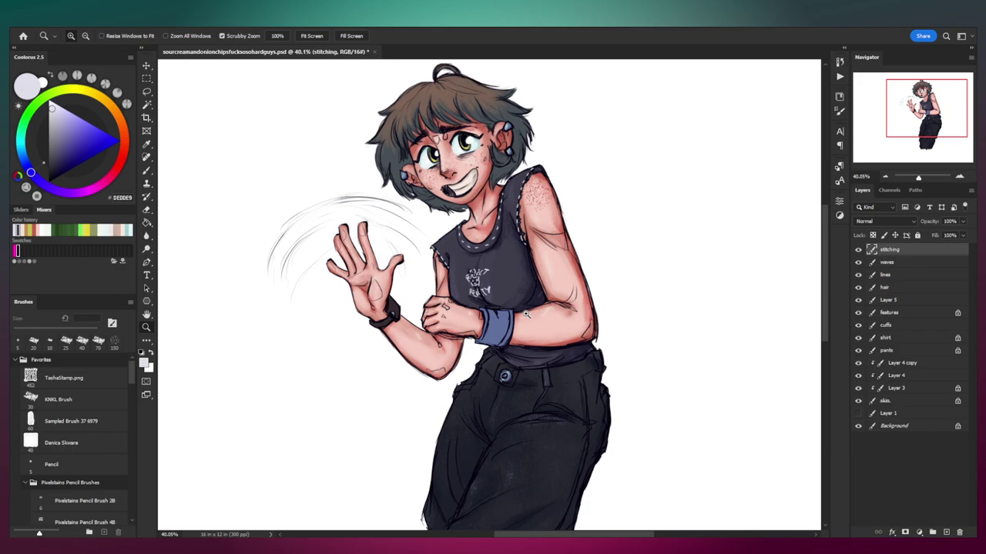
{"action": "left_click_drag", "start_coordinate": [512, 376], "coordinate": [493, 330]}
{"action": "left_click_drag", "start_coordinate": [485, 321], "coordinate": [446, 309]}
{"action": "scroll", "coordinate": [445, 309], "scroll_direction": "up", "scroll_amount": 3}
{"action": "key", "text": "b"}
{"action": "left_click_drag", "start_coordinate": [116, 113], "coordinate": [124, 135]}
{"action": "left_click", "coordinate": [90, 134]}
{"action": "left_click", "coordinate": [125, 143]}
{"action": "left_click", "coordinate": [97, 140]}
{"action": "left_click", "coordinate": [91, 127]}
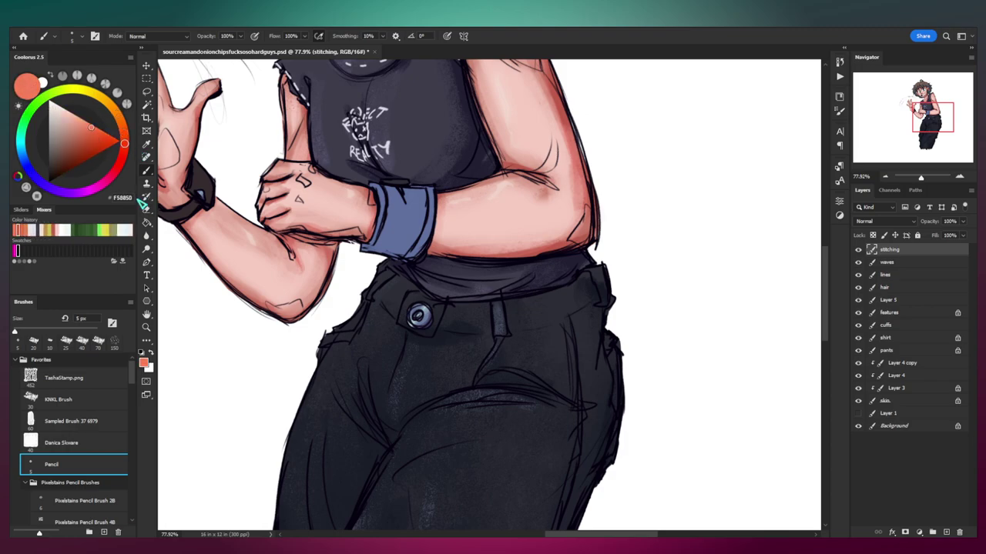
{"action": "key", "text": "z"}
{"action": "left_click", "coordinate": [120, 142]}
{"action": "left_click", "coordinate": [121, 123]}
{"action": "left_click", "coordinate": [95, 130]}
{"action": "mouse_move", "coordinate": [423, 347]}
{"action": "left_mouse_down"}
{"action": "mouse_move", "coordinate": [443, 347]}
{"action": "mouse_move", "coordinate": [423, 274]}
{"action": "left_mouse_up"}
{"action": "key", "text": "b"}
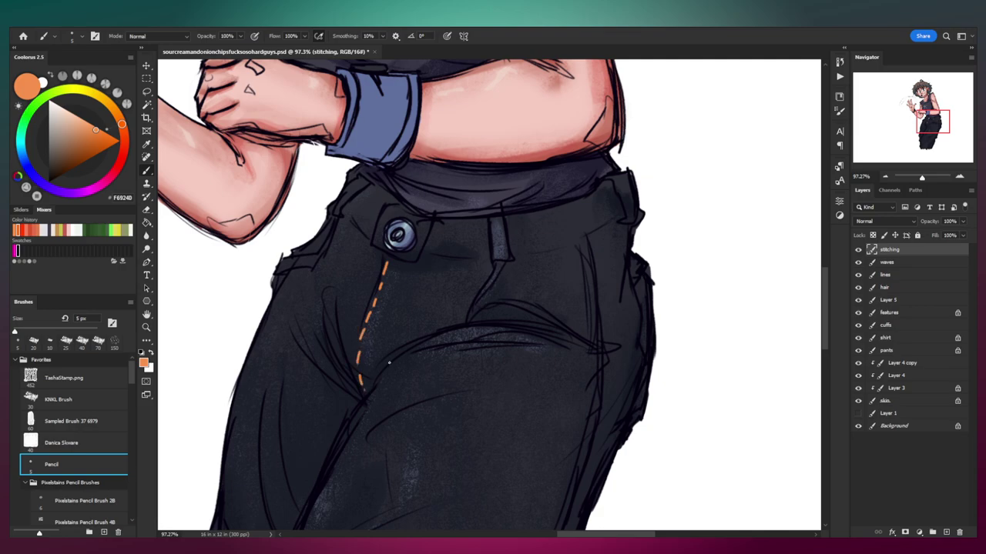
Step: Draw dashed orange (#F6924D) stitching along the trouser leg's outer side seam with the 5 px Pencil, from below the waistband towards the hem
{"action": "left_click_drag", "start_coordinate": [539, 278], "coordinate": [512, 243]}
{"action": "key", "text": "z"}
{"action": "mouse_move", "coordinate": [568, 231]}
{"action": "left_mouse_down"}
{"action": "mouse_move", "coordinate": [546, 233]}
{"action": "mouse_move", "coordinate": [527, 188]}
{"action": "mouse_move", "coordinate": [547, 212]}
{"action": "left_mouse_up"}
{"action": "key", "text": "b"}
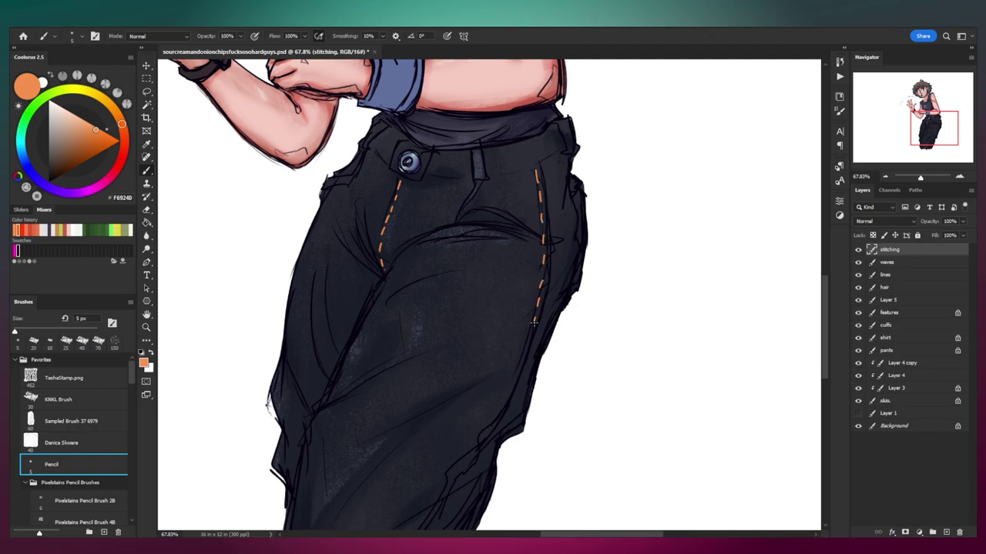
{"action": "left_click_drag", "start_coordinate": [533, 323], "coordinate": [527, 260]}
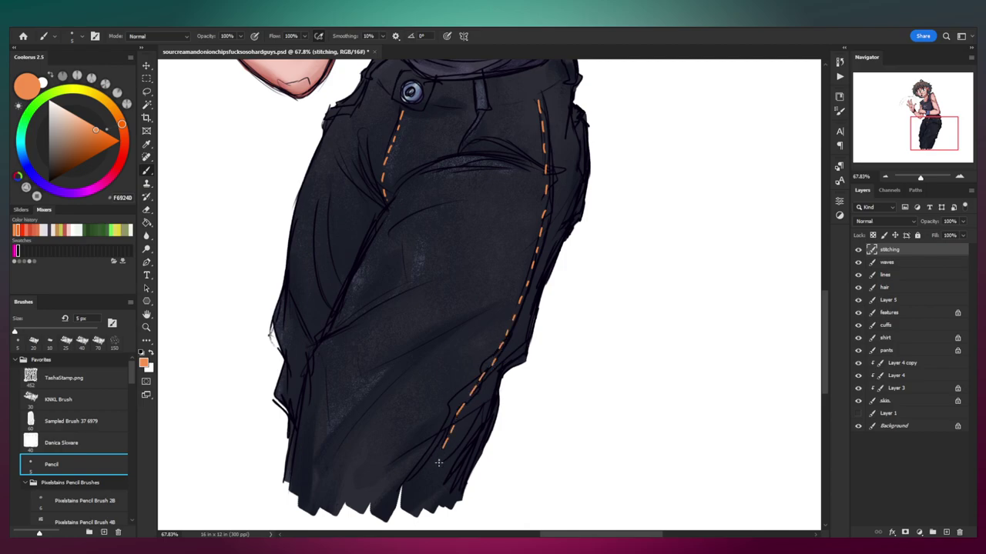
Step: Finish the side-seam dashes and add dashed orange stitching around the front pocket opening
{"action": "left_click_drag", "start_coordinate": [412, 229], "coordinate": [393, 205]}
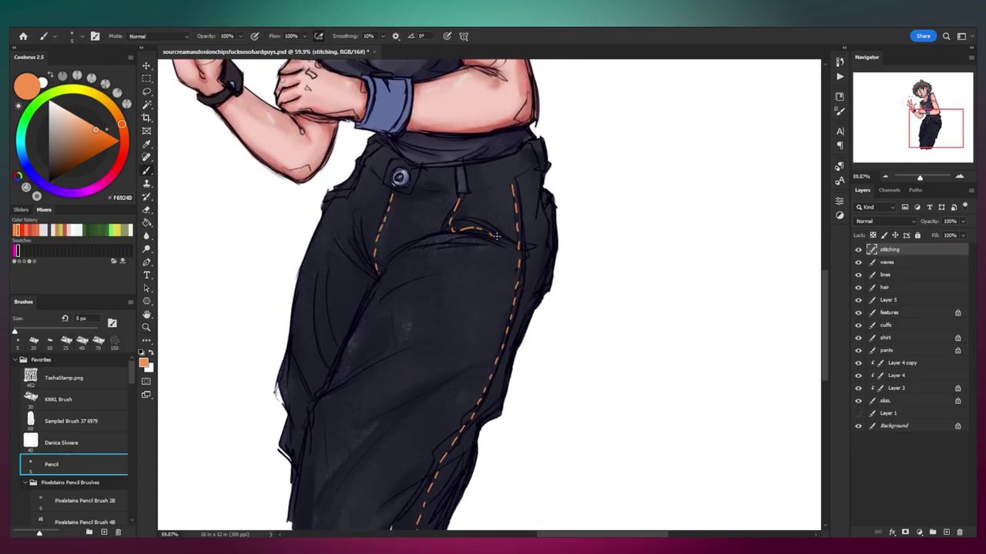
{"action": "key", "text": "ctrl+z"}
{"action": "key", "text": "z"}
{"action": "left_click_drag", "start_coordinate": [419, 206], "coordinate": [495, 272]}
{"action": "scroll", "coordinate": [526, 252], "scroll_direction": "up", "scroll_amount": 8}
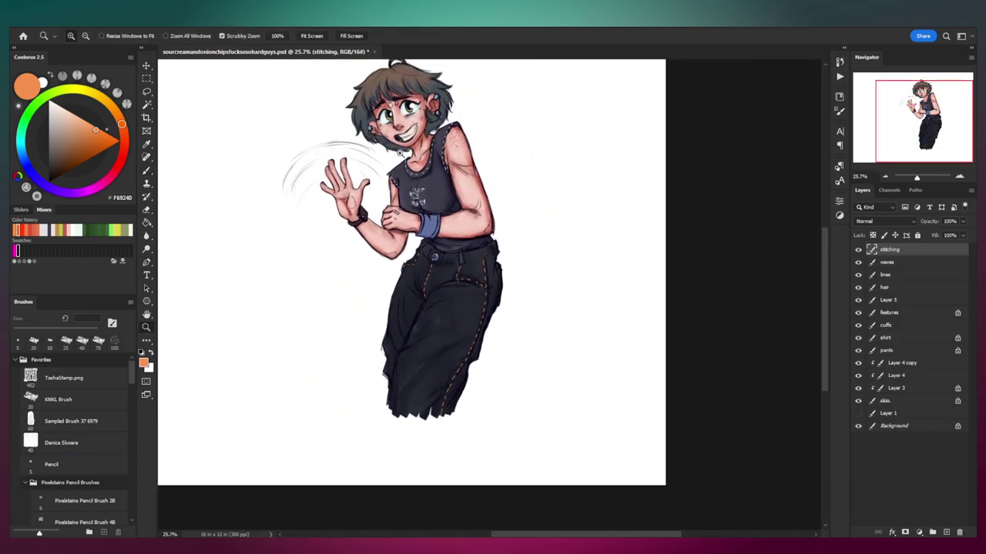
Step: Stitch dashed orange lines along both edges of the blue wrist cuff and the trousers' other pocket
{"action": "key", "text": "b"}
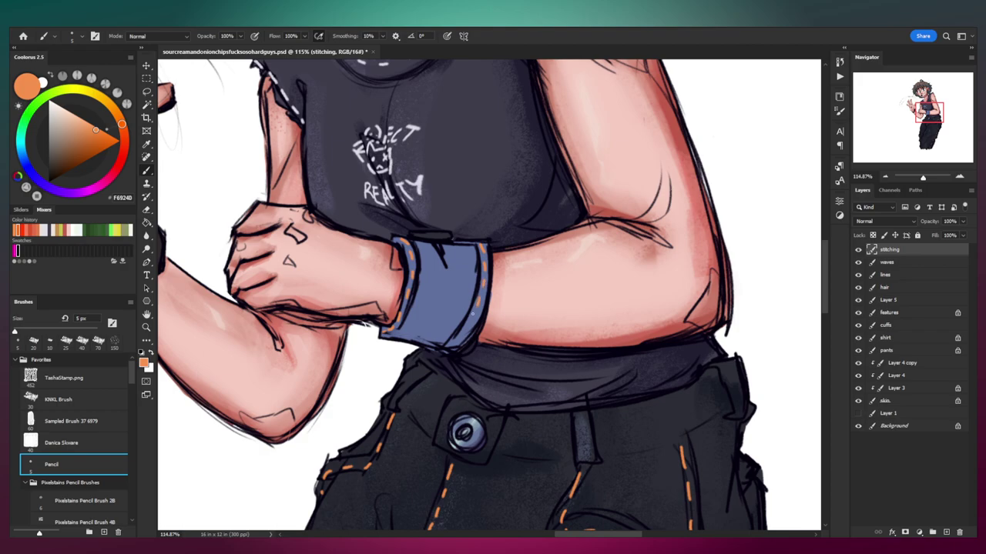
{"action": "mouse_move", "coordinate": [454, 340]}
{"action": "left_mouse_down"}
{"action": "mouse_move", "coordinate": [519, 355]}
{"action": "mouse_move", "coordinate": [552, 328]}
{"action": "left_mouse_up"}
{"action": "left_click_drag", "start_coordinate": [528, 262], "coordinate": [493, 291]}
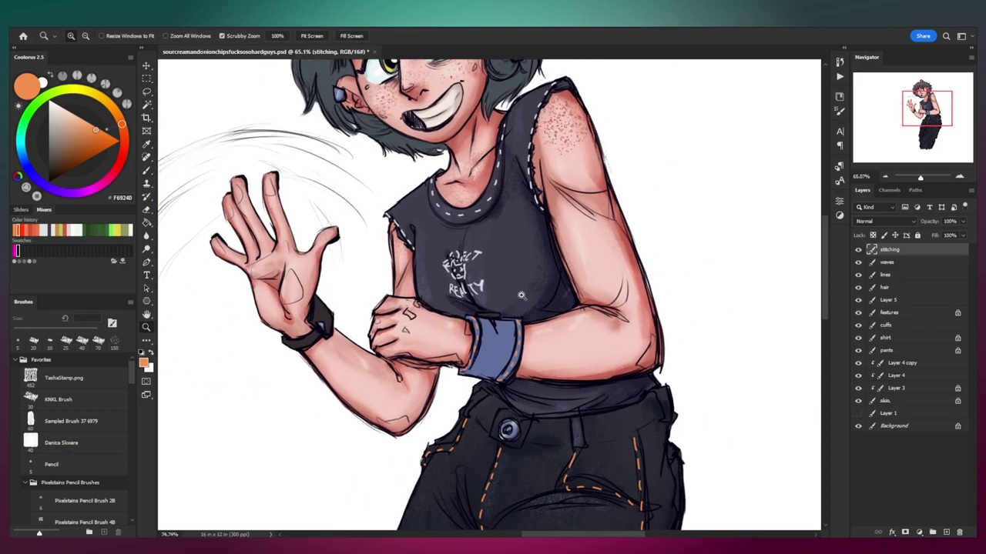
{"action": "left_click_drag", "start_coordinate": [502, 331], "coordinate": [493, 320]}
{"action": "scroll", "coordinate": [493, 320], "scroll_direction": "up", "scroll_amount": 3}
Step: Sample a light blue-grey from the artwork and draw a highlight on the dark fastening at the blue cuff's upper edge
{"action": "left_click", "coordinate": [485, 327], "text": "alt"}
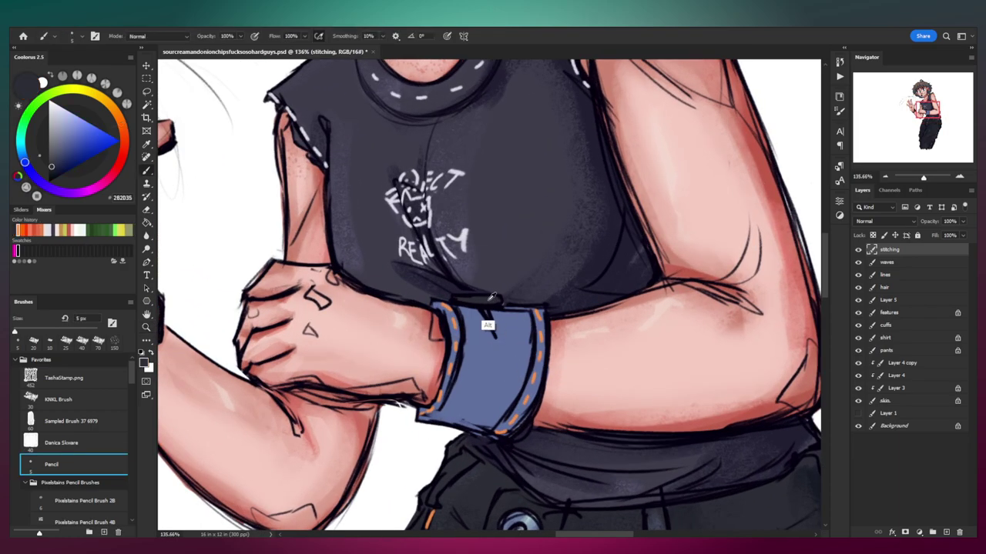
{"action": "left_click", "coordinate": [465, 291], "text": "alt"}
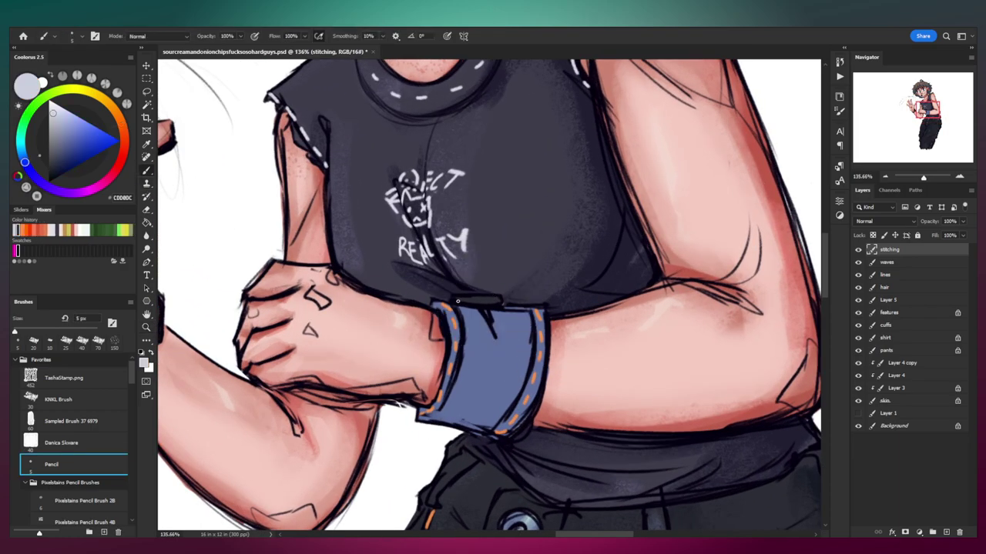
{"action": "mouse_move", "coordinate": [472, 297]}
{"action": "left_mouse_down"}
{"action": "mouse_move", "coordinate": [496, 299]}
{"action": "mouse_move", "coordinate": [493, 280]}
{"action": "left_mouse_up"}
{"action": "key", "text": "ctrl+space"}
{"action": "scroll", "coordinate": [495, 285], "scroll_direction": "up", "scroll_amount": 2}
{"action": "key", "text": "b"}
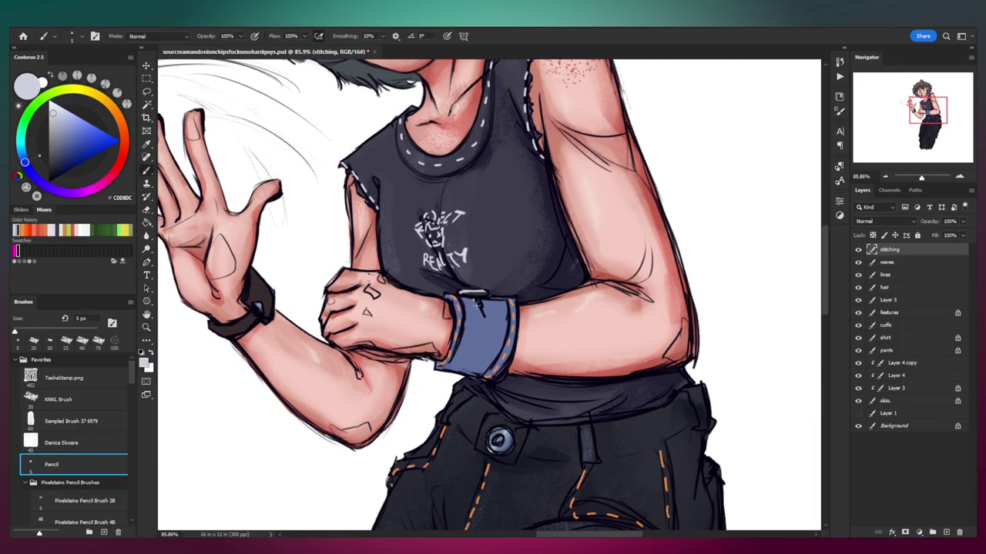
{"action": "key", "text": "z"}
{"action": "scroll", "coordinate": [487, 309], "scroll_direction": "down", "scroll_amount": 4}
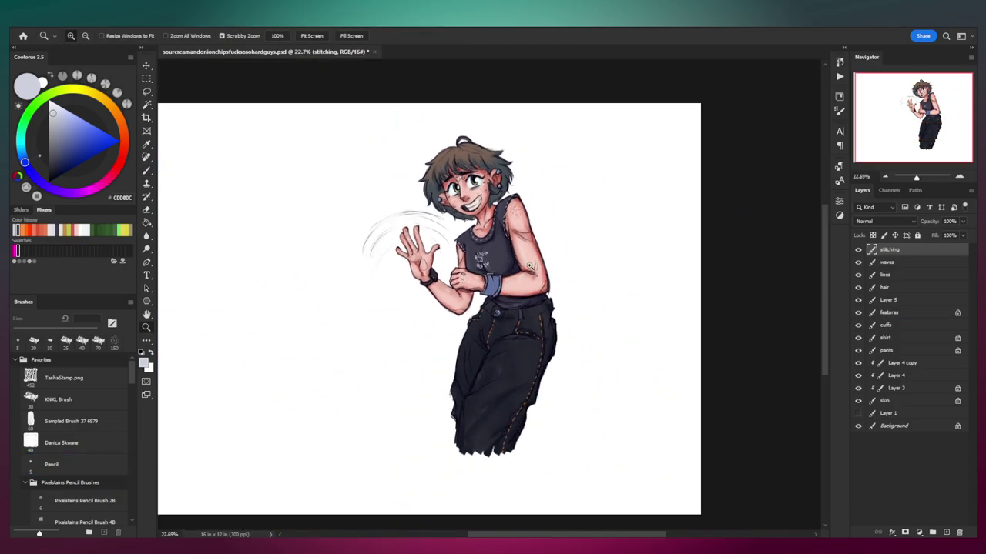
{"action": "scroll", "coordinate": [543, 248], "scroll_direction": "up", "scroll_amount": 1}
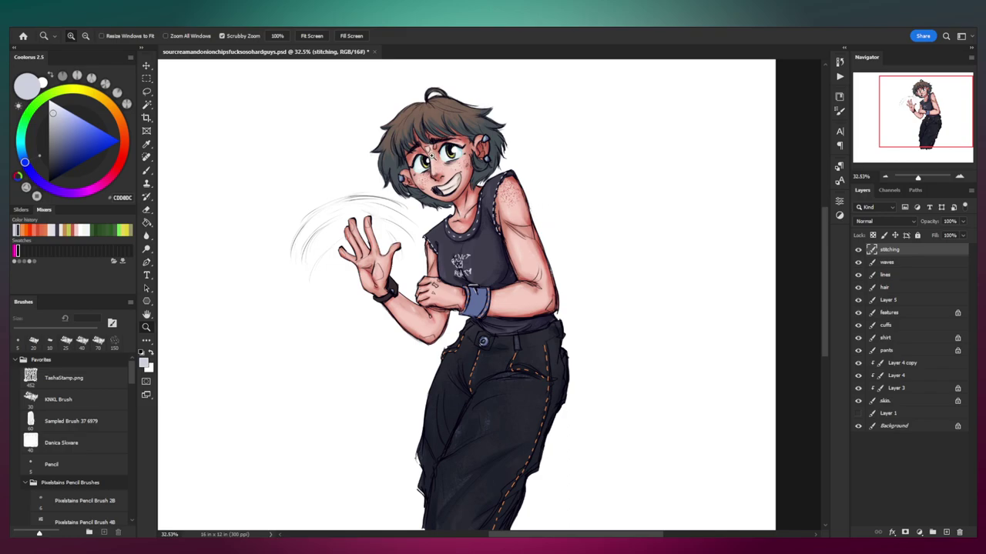
Step: On the hair layer, paint light beige (#BFB1A3) highlight streaks on the outer part of the fringe with the 9 px Pencil
{"action": "scroll", "coordinate": [454, 154], "scroll_direction": "up", "scroll_amount": 2}
{"action": "left_click_drag", "start_coordinate": [463, 142], "coordinate": [479, 141]}
{"action": "key", "text": "b"}
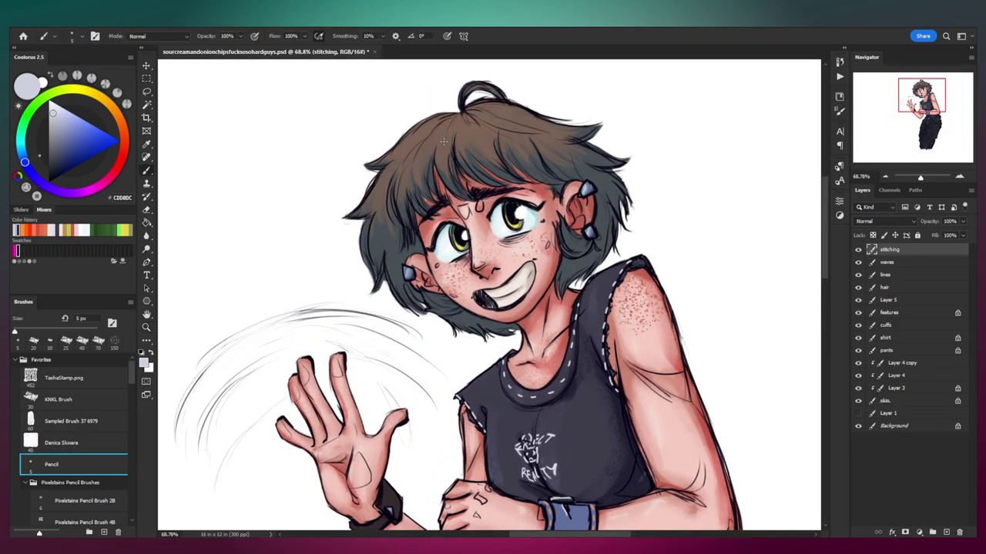
{"action": "right_click", "coordinate": [449, 146], "text": "ctrl+alt"}
{"action": "left_click", "coordinate": [444, 135], "text": "alt"}
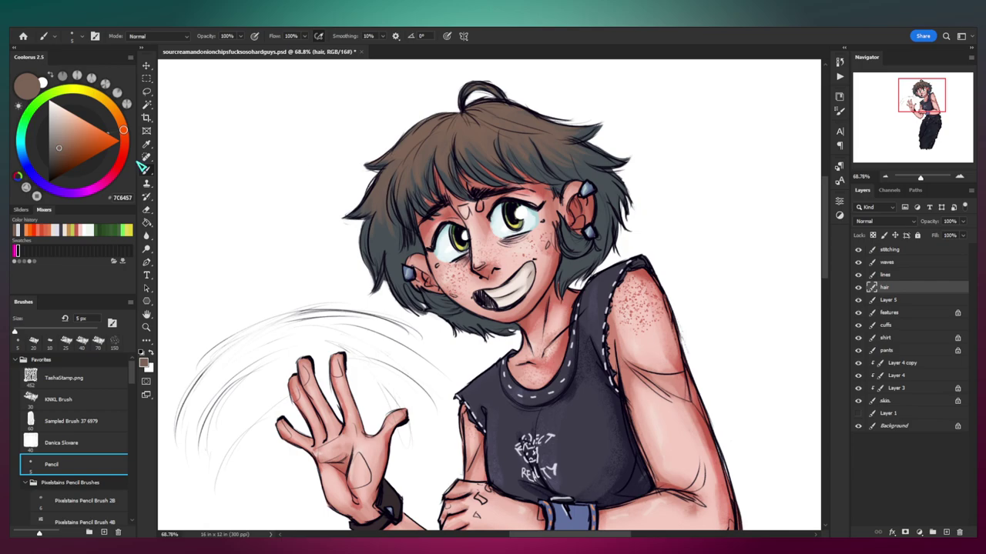
{"action": "left_click", "coordinate": [57, 126]}
{"action": "left_click", "coordinate": [119, 116]}
{"action": "key", "text": "bracketright"}
{"action": "key", "text": "bracketright"}
{"action": "left_click_drag", "start_coordinate": [412, 150], "coordinate": [399, 187]}
{"action": "left_click_drag", "start_coordinate": [414, 157], "coordinate": [405, 183]}
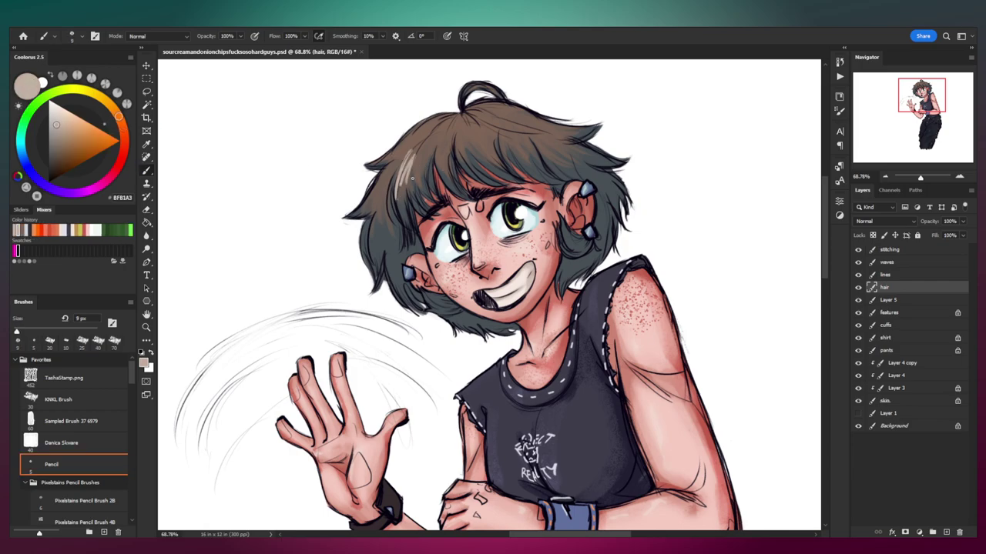
Step: Continue the light hair highlights across the rest of the fringe and down the side locks beside the face
{"action": "mouse_move", "coordinate": [448, 141]}
{"action": "left_mouse_down"}
{"action": "mouse_move", "coordinate": [443, 174]}
{"action": "mouse_move", "coordinate": [460, 168]}
{"action": "left_mouse_up"}
{"action": "mouse_move", "coordinate": [527, 143]}
{"action": "left_mouse_down"}
{"action": "mouse_move", "coordinate": [503, 139]}
{"action": "mouse_move", "coordinate": [510, 165]}
{"action": "left_mouse_up"}
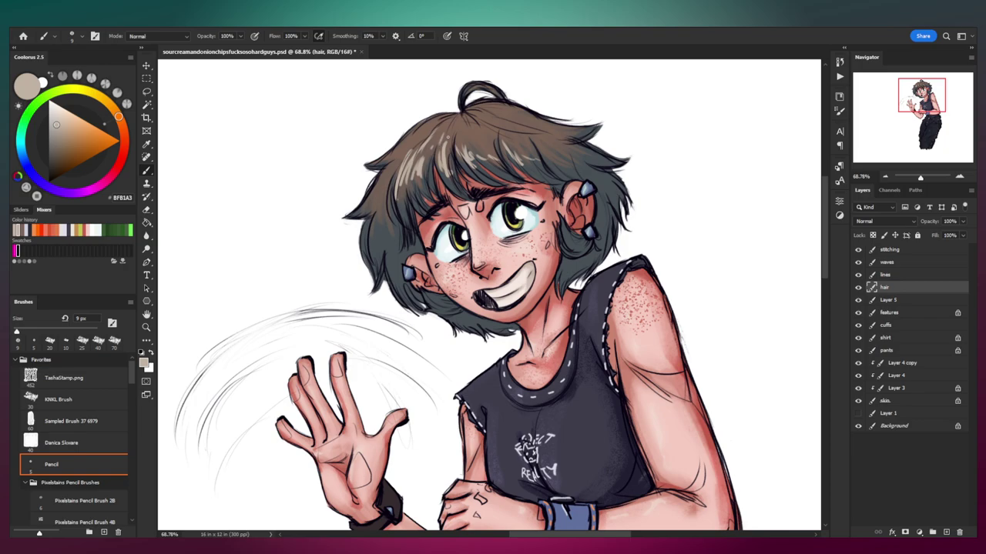
{"action": "left_click_drag", "start_coordinate": [376, 186], "coordinate": [368, 209]}
{"action": "left_click_drag", "start_coordinate": [373, 251], "coordinate": [377, 233]}
Step: Shade the side lock beside the single-stud ear in dark blue-grey (#2C3134), then lock the hair layer's transparent pixels
{"action": "left_click", "coordinate": [485, 163], "text": "alt"}
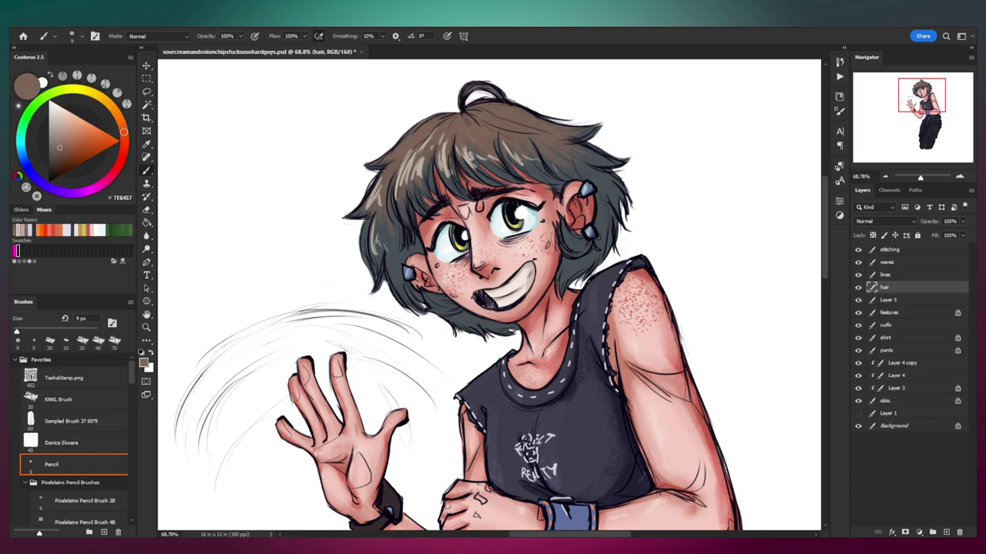
{"action": "left_click", "coordinate": [396, 260], "text": "alt"}
{"action": "left_click", "coordinate": [50, 166]}
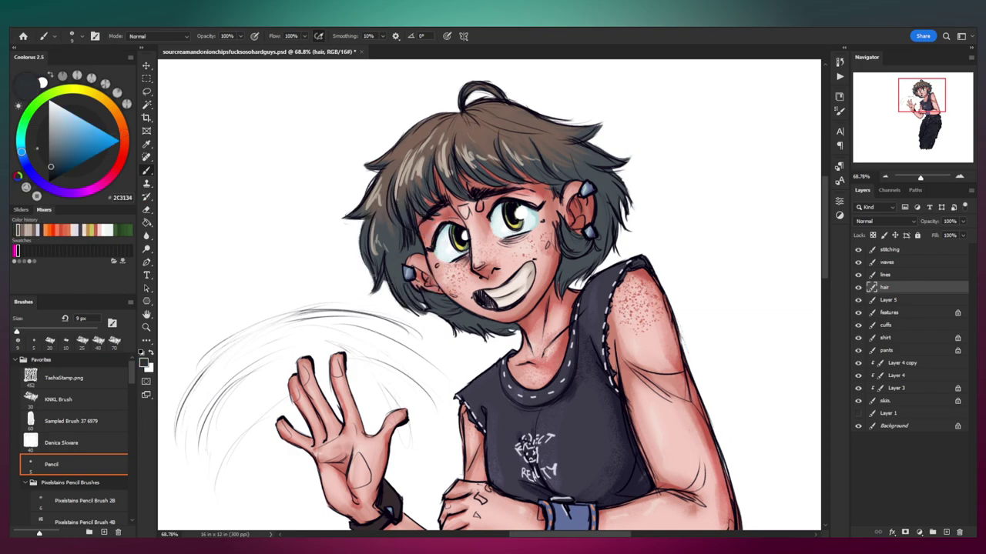
{"action": "left_click_drag", "start_coordinate": [378, 255], "coordinate": [368, 289]}
{"action": "key", "text": "ctrl+z"}
{"action": "left_click_drag", "start_coordinate": [378, 254], "coordinate": [370, 291]}
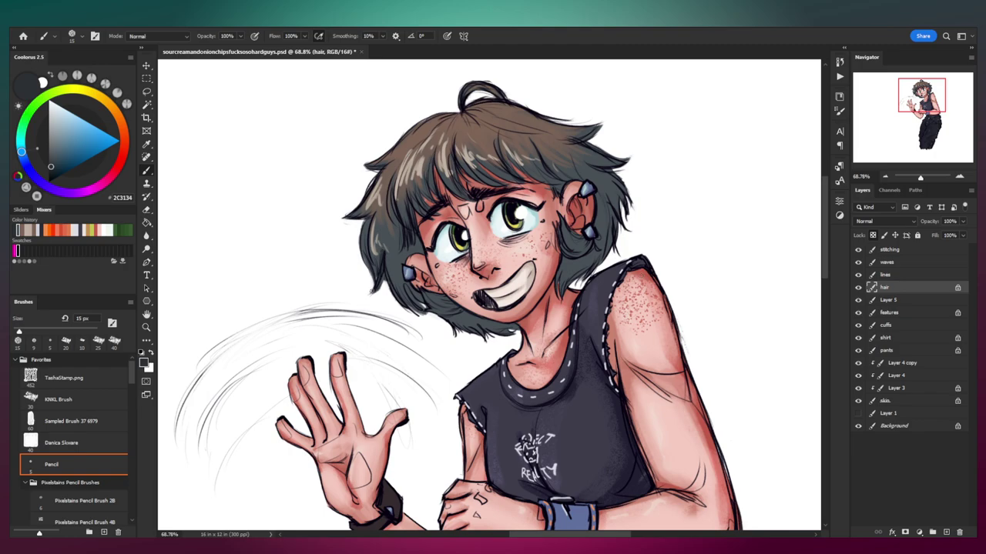
Step: Shade the hair around and above the ear with two studs in dark blue-grey (#2C3134) with the Pencil at 30 px
{"action": "key", "text": "bracketright"}
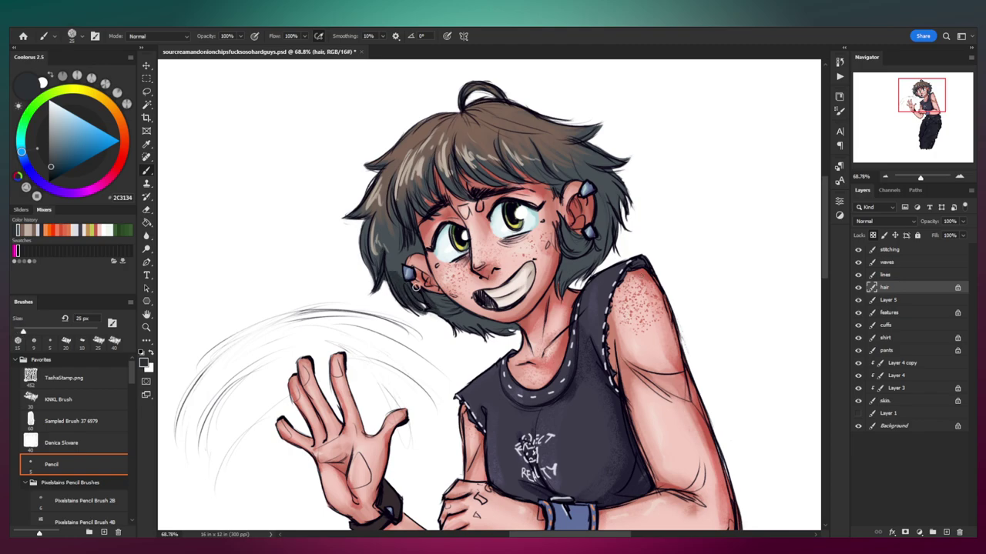
{"action": "key", "text": "bracketright"}
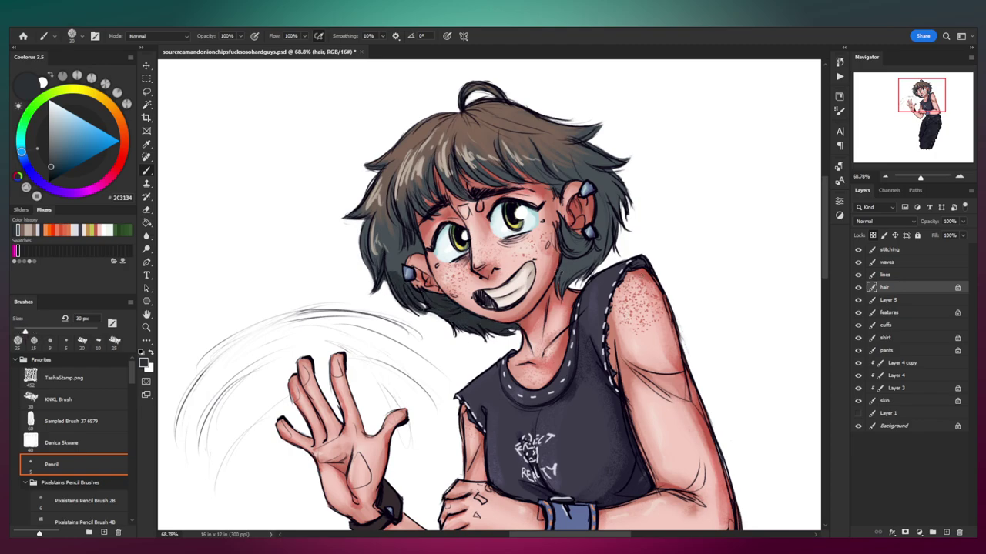
{"action": "left_click_drag", "start_coordinate": [559, 236], "coordinate": [570, 292]}
{"action": "left_click_drag", "start_coordinate": [597, 242], "coordinate": [574, 275]}
{"action": "mouse_move", "coordinate": [602, 212]}
{"action": "left_mouse_down"}
{"action": "mouse_move", "coordinate": [601, 261]}
{"action": "mouse_move", "coordinate": [620, 242]}
{"action": "left_mouse_up"}
{"action": "mouse_move", "coordinate": [598, 183]}
{"action": "left_mouse_down"}
{"action": "mouse_move", "coordinate": [620, 200]}
{"action": "mouse_move", "coordinate": [619, 164]}
{"action": "mouse_move", "coordinate": [571, 158]}
{"action": "mouse_move", "coordinate": [552, 173]}
{"action": "left_mouse_up"}
{"action": "left_click_drag", "start_coordinate": [539, 156], "coordinate": [568, 185]}
{"action": "left_click_drag", "start_coordinate": [537, 138], "coordinate": [574, 172]}
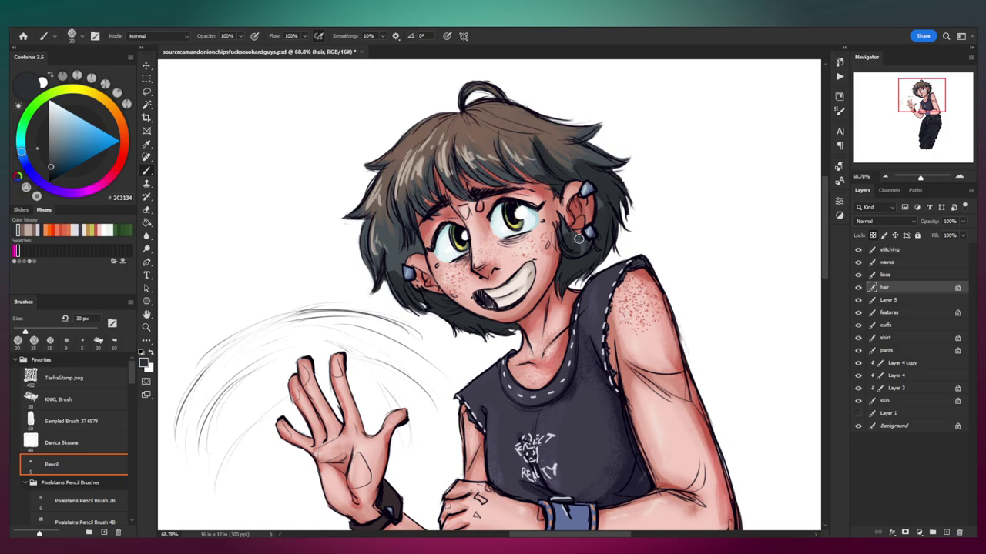
Step: Try blending the hair shadows around the ear with a mid blue-grey (#464F55), enlarging the Pencil to 35 px
{"action": "left_click", "coordinate": [564, 252], "text": "alt"}
{"action": "left_click_drag", "start_coordinate": [565, 231], "coordinate": [580, 250]}
{"action": "key", "text": "bracketright"}
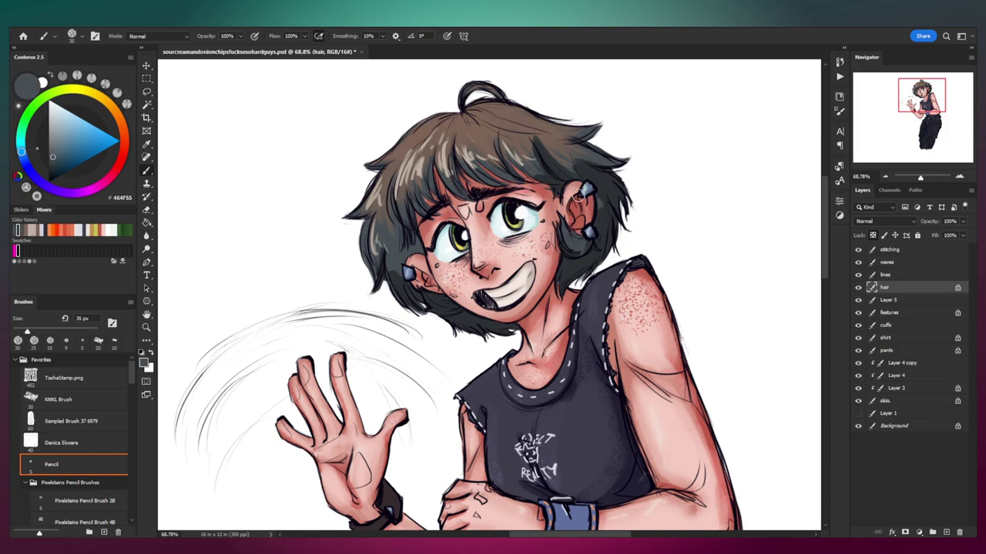
{"action": "left_click_drag", "start_coordinate": [537, 138], "coordinate": [568, 164]}
{"action": "key", "text": "ctrl+z"}
{"action": "key", "text": "ctrl+z"}
Step: Darken the hair below the jaw with sampled dark blue-grey (#2C3134) and the Pencil at 25 px
{"action": "key", "text": "bracketleft"}
{"action": "key", "text": "bracketleft"}
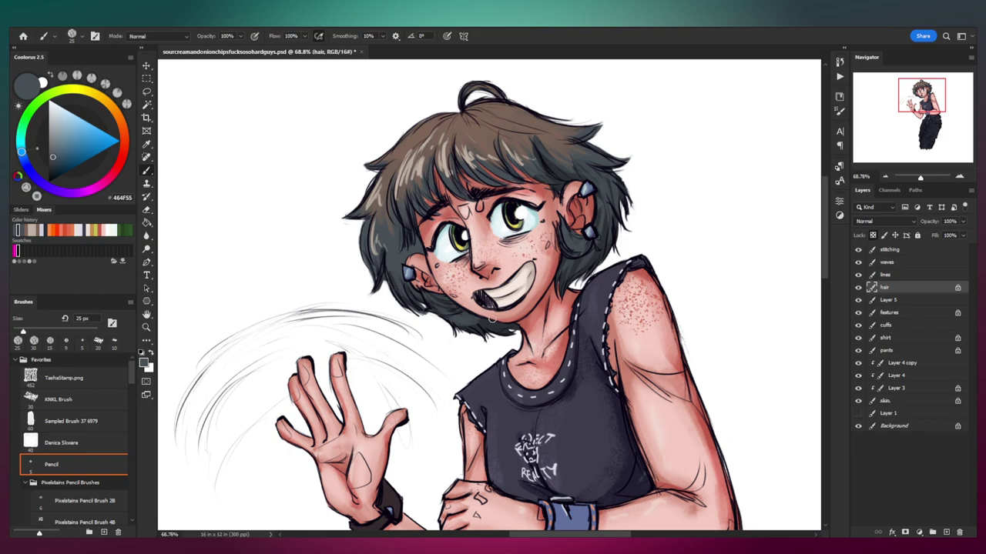
{"action": "left_click", "coordinate": [495, 326], "text": "alt"}
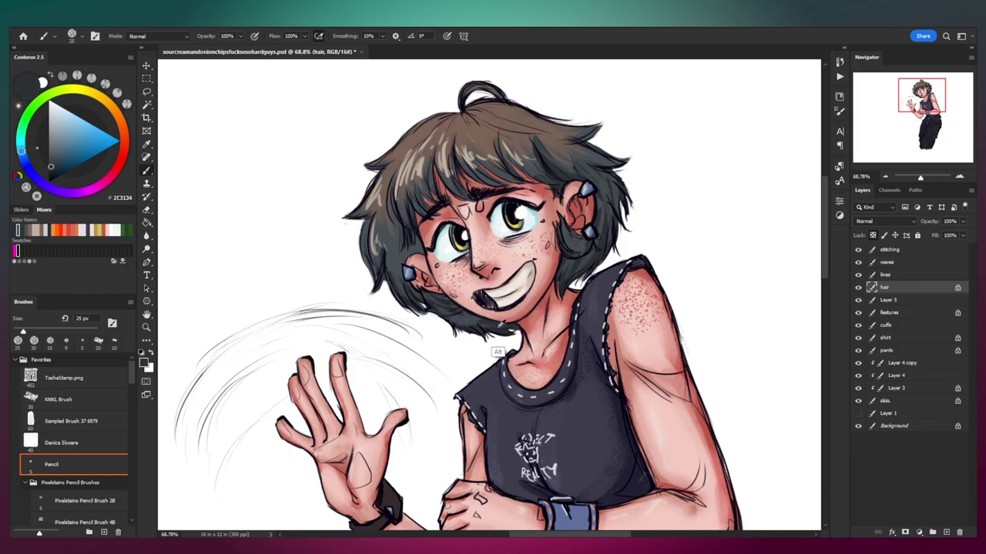
{"action": "left_click_drag", "start_coordinate": [476, 321], "coordinate": [432, 302]}
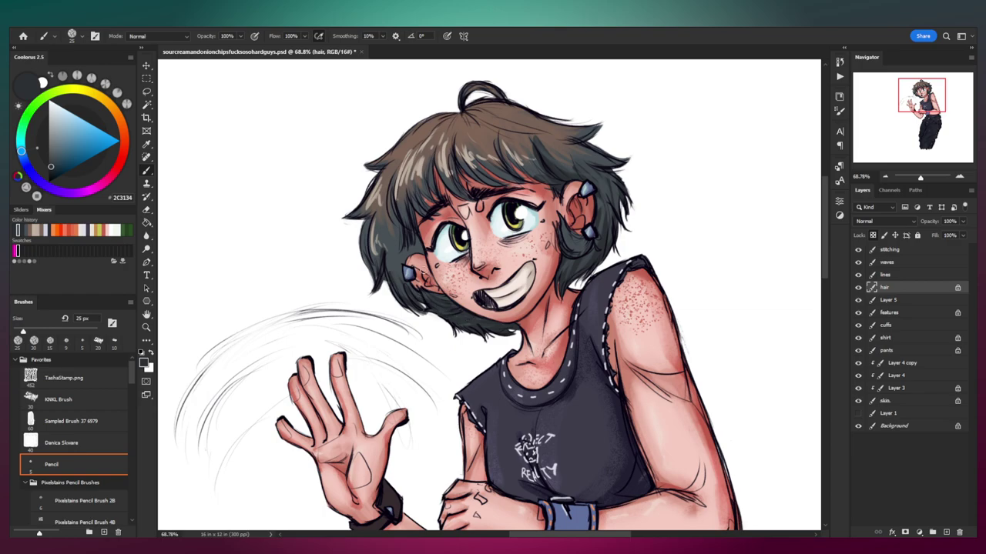
Step: Deepen the shading along the side locks and the fringe with dark blue-grey strokes
{"action": "key", "text": "ctrl+space"}
{"action": "mouse_move", "coordinate": [462, 258]}
{"action": "left_mouse_down"}
{"action": "mouse_move", "coordinate": [401, 260]}
{"action": "mouse_move", "coordinate": [493, 259]}
{"action": "left_mouse_up"}
{"action": "left_click_drag", "start_coordinate": [382, 246], "coordinate": [393, 182]}
{"action": "mouse_move", "coordinate": [419, 240]}
{"action": "left_mouse_down"}
{"action": "mouse_move", "coordinate": [410, 198]}
{"action": "mouse_move", "coordinate": [426, 221]}
{"action": "mouse_move", "coordinate": [430, 162]}
{"action": "mouse_move", "coordinate": [463, 208]}
{"action": "mouse_move", "coordinate": [454, 153]}
{"action": "left_mouse_up"}
{"action": "left_click_drag", "start_coordinate": [472, 186], "coordinate": [462, 161]}
{"action": "mouse_move", "coordinate": [503, 195]}
{"action": "left_mouse_down"}
{"action": "mouse_move", "coordinate": [478, 162]}
{"action": "mouse_move", "coordinate": [525, 204]}
{"action": "mouse_move", "coordinate": [496, 158]}
{"action": "left_mouse_up"}
{"action": "mouse_move", "coordinate": [547, 193]}
{"action": "left_mouse_down"}
{"action": "mouse_move", "coordinate": [516, 155]}
{"action": "mouse_move", "coordinate": [545, 200]}
{"action": "mouse_move", "coordinate": [501, 211]}
{"action": "mouse_move", "coordinate": [539, 162]}
{"action": "mouse_move", "coordinate": [498, 195]}
{"action": "mouse_move", "coordinate": [521, 216]}
{"action": "mouse_move", "coordinate": [599, 206]}
{"action": "left_mouse_up"}
{"action": "key", "text": "ctrl+space"}
{"action": "mouse_move", "coordinate": [494, 227]}
{"action": "left_mouse_down"}
{"action": "mouse_move", "coordinate": [571, 246]}
{"action": "mouse_move", "coordinate": [593, 227]}
{"action": "mouse_move", "coordinate": [574, 234]}
{"action": "left_mouse_up"}
Step: Add a new layer directly above Layer 1, beneath the skin layer
{"action": "left_click", "coordinate": [911, 251]}
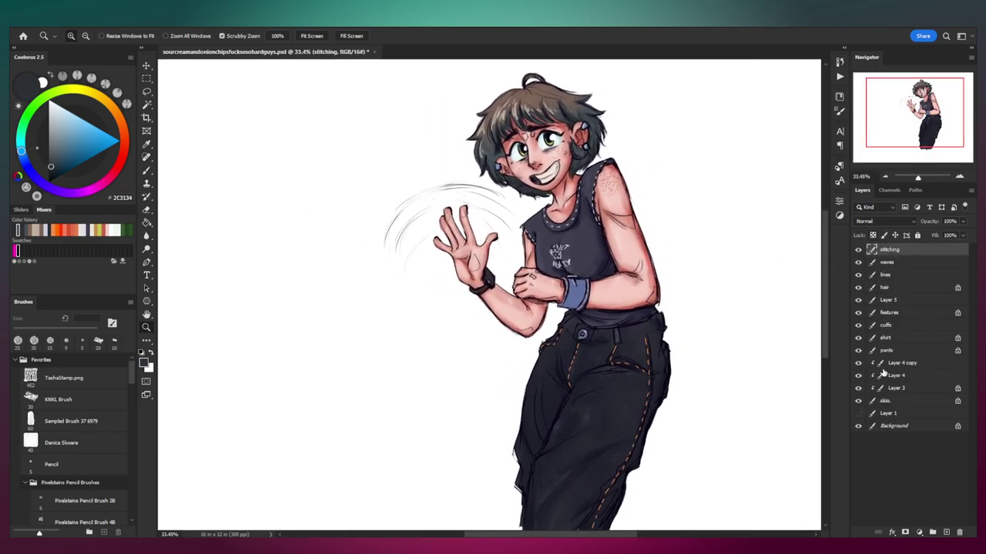
{"action": "left_click", "coordinate": [891, 413]}
{"action": "key", "text": "ctrl+shift+n"}
{"action": "key", "text": "Return"}
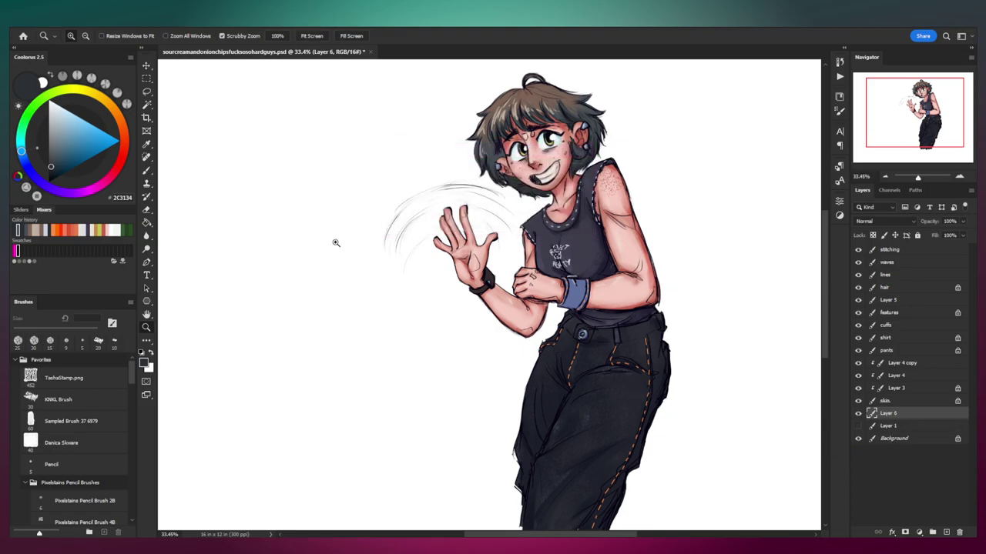
Step: Crop the canvas closer around the character to about 9.58 × 9.8 in, trimming all four sides
{"action": "left_click_drag", "start_coordinate": [365, 242], "coordinate": [349, 246]}
{"action": "key", "text": "c"}
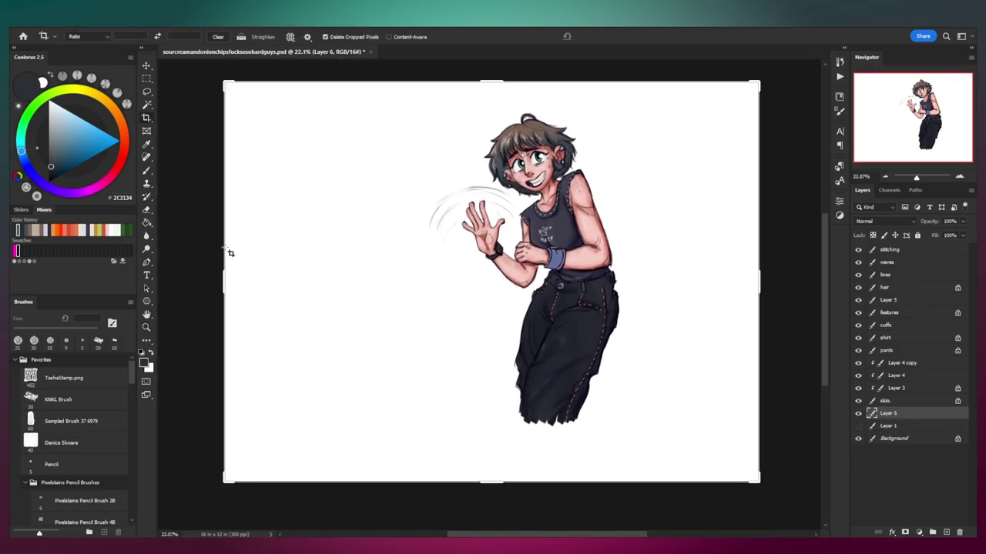
{"action": "left_click_drag", "start_coordinate": [762, 282], "coordinate": [696, 282]}
{"action": "left_click_drag", "start_coordinate": [285, 287], "coordinate": [359, 286]}
{"action": "left_click_drag", "start_coordinate": [487, 484], "coordinate": [488, 459]}
{"action": "left_click_drag", "start_coordinate": [493, 108], "coordinate": [488, 117]}
{"action": "left_click_drag", "start_coordinate": [352, 298], "coordinate": [340, 291]}
{"action": "left_click_drag", "start_coordinate": [641, 276], "coordinate": [654, 279]}
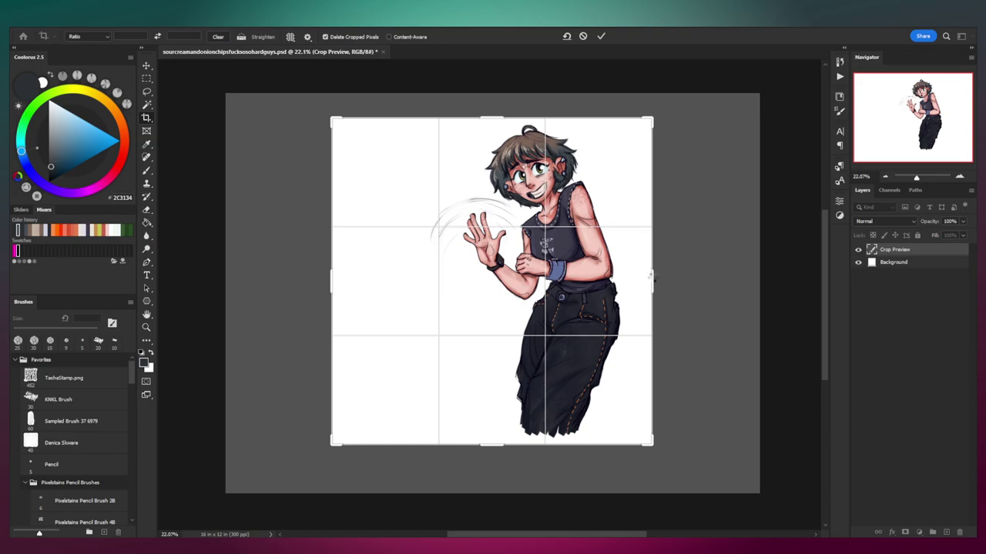
{"action": "key", "text": "Return"}
{"action": "key", "text": "x"}
{"action": "left_click_drag", "start_coordinate": [490, 237], "coordinate": [528, 254]}
{"action": "key", "text": "ctrl+z"}
{"action": "key", "text": "Escape"}
{"action": "key", "text": "z"}
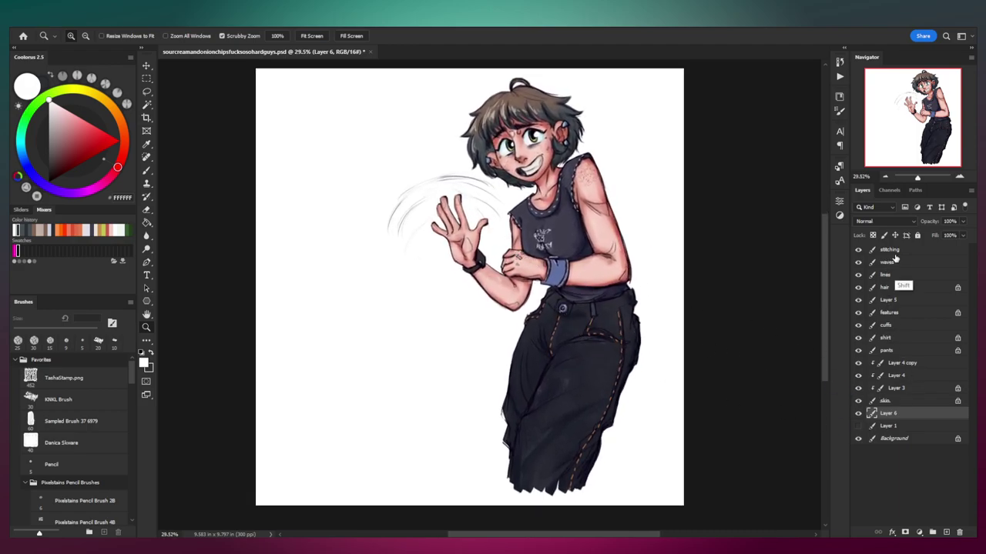
Step: Select all layers from Layer 6 to stitching, move the character about 0.25 in left and 0.26 in down, and rotate it about 4.6° clockwise
{"action": "left_click", "coordinate": [890, 252], "text": "shift"}
{"action": "mouse_move", "coordinate": [545, 344]}
{"action": "left_mouse_down"}
{"action": "mouse_move", "coordinate": [531, 339]}
{"action": "mouse_move", "coordinate": [536, 355]}
{"action": "left_mouse_up"}
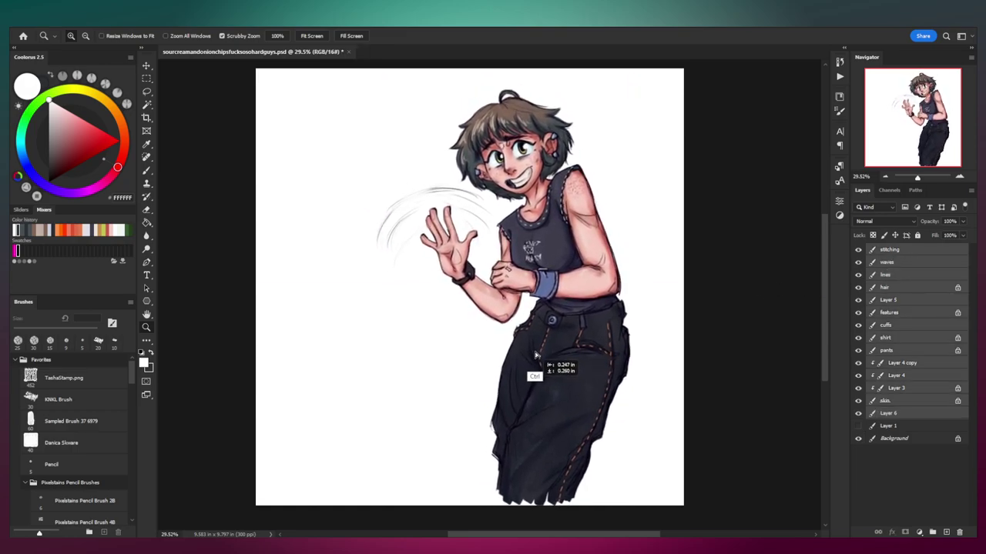
{"action": "key", "text": "ctrl+t"}
{"action": "left_click_drag", "start_coordinate": [692, 336], "coordinate": [689, 342]}
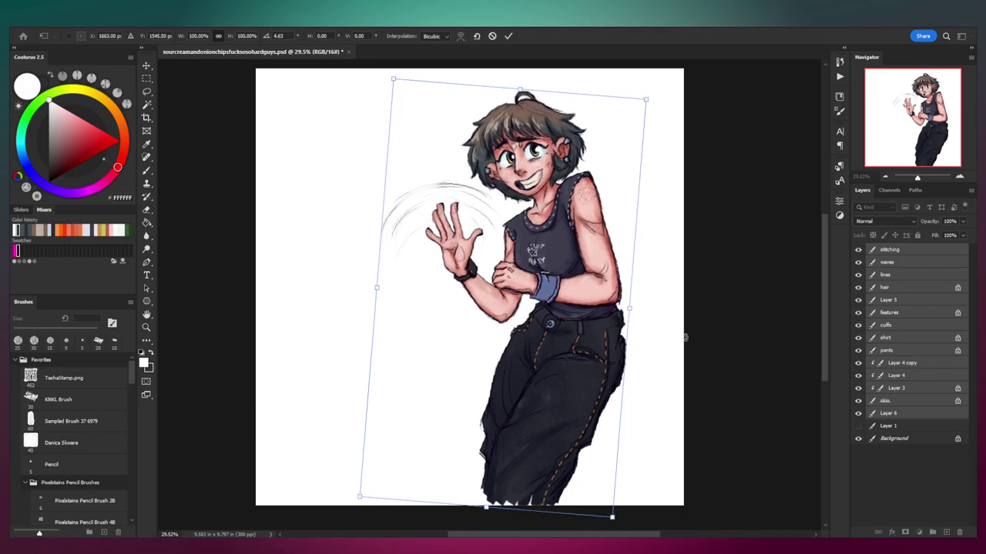
Step: Examine what Layer 1 contains by switching its visibility on and off, leaving it hidden
{"action": "left_click", "coordinate": [910, 432]}
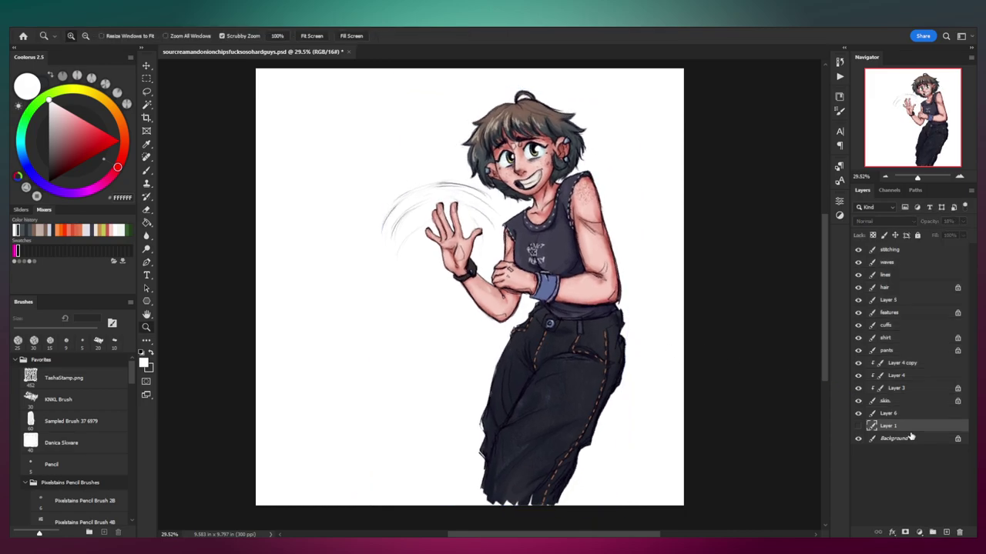
{"action": "left_click", "coordinate": [859, 427]}
{"action": "left_click", "coordinate": [859, 427]}
{"action": "left_click", "coordinate": [859, 427]}
{"action": "left_click", "coordinate": [860, 427]}
Step: Add a new layer directly above the Background layer
{"action": "left_click", "coordinate": [881, 439]}
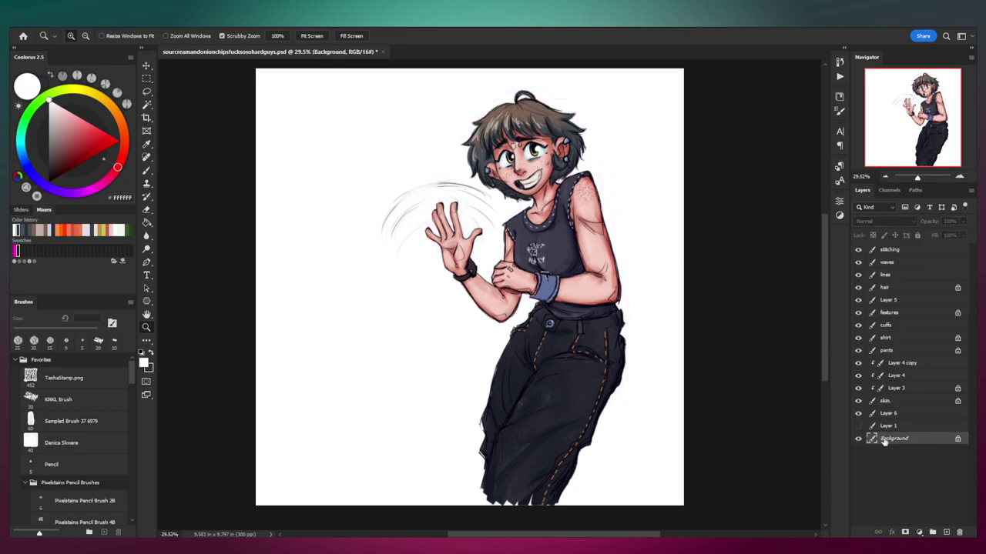
{"action": "key", "text": "ctrl+shift+n"}
{"action": "key", "text": "Return"}
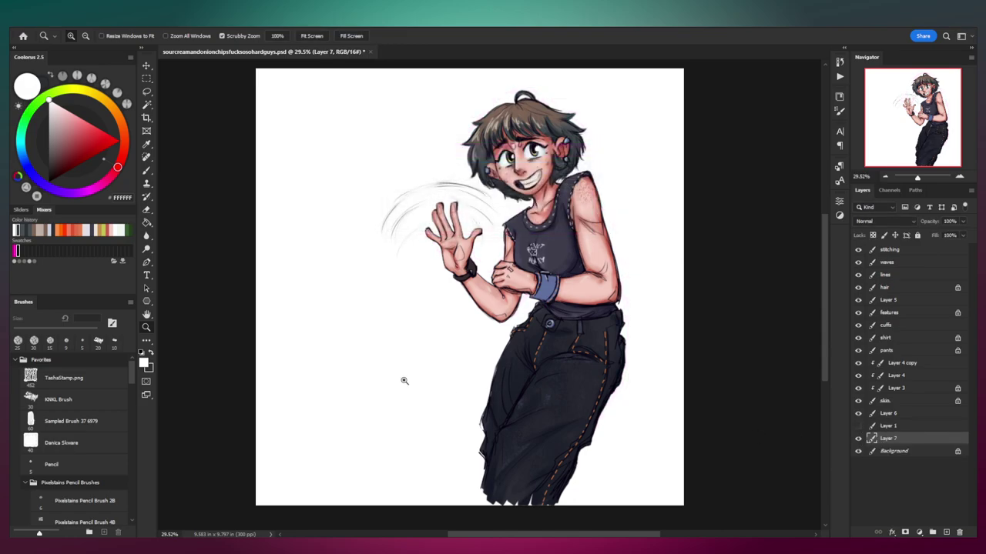
Step: Paint the slanted upper edge of a background panel above the character with the Danica Skware brush at 100 px in dusty red AE6767
{"action": "key", "text": "b"}
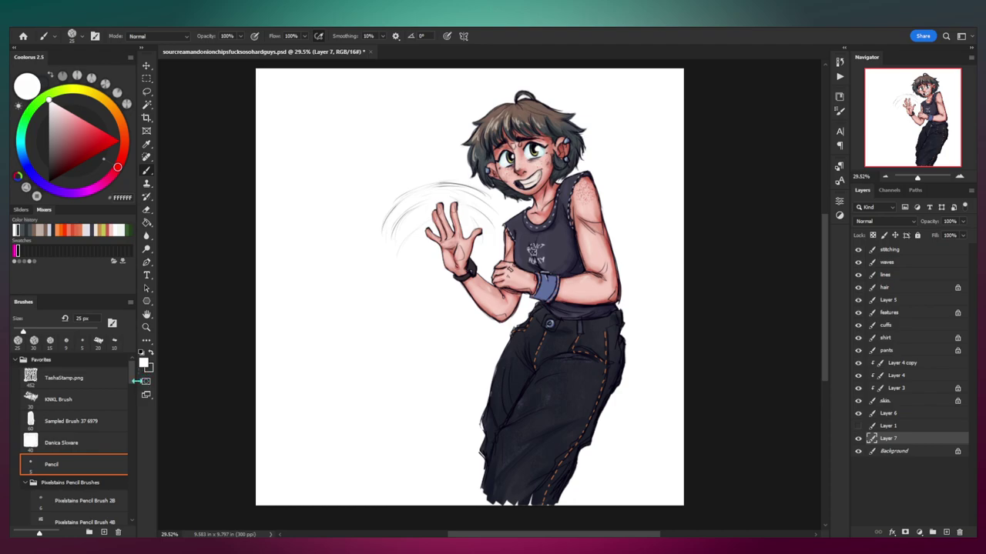
{"action": "left_click", "coordinate": [96, 443]}
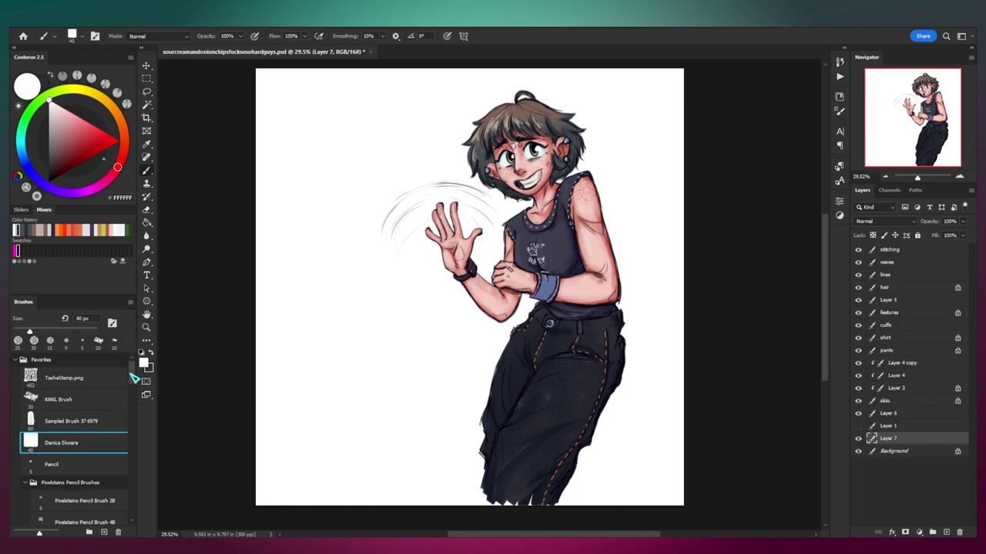
{"action": "key", "text": "bracketright"}
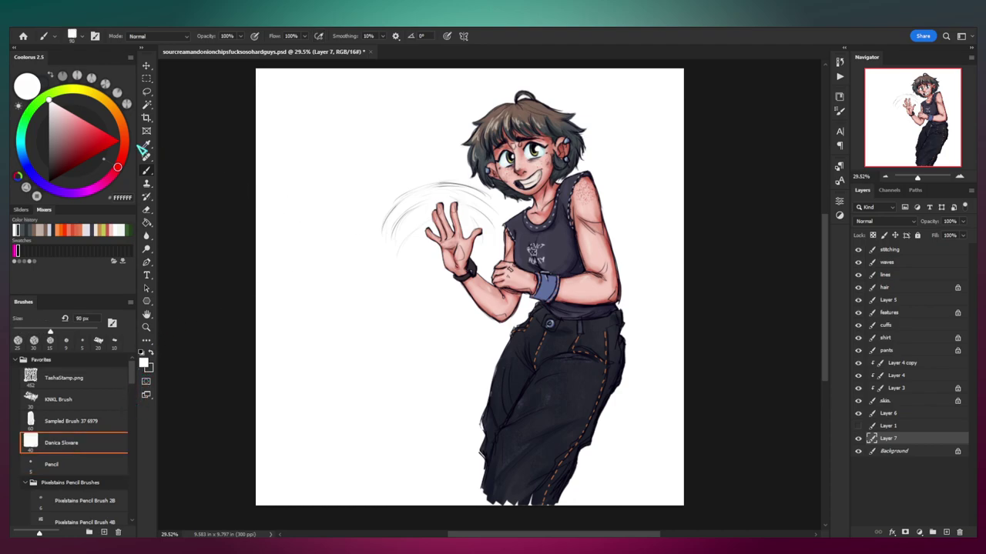
{"action": "left_click", "coordinate": [71, 139]}
{"action": "key", "text": "bracketright"}
{"action": "left_click_drag", "start_coordinate": [293, 182], "coordinate": [622, 106]}
{"action": "key", "text": "ctrl+z"}
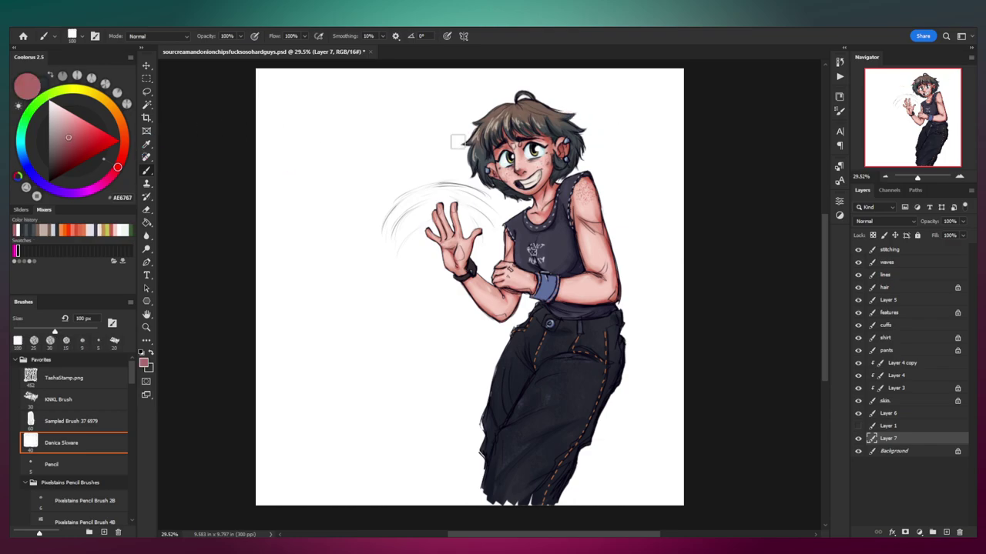
{"action": "left_click_drag", "start_coordinate": [284, 136], "coordinate": [620, 93]}
{"action": "key", "text": "ctrl+z"}
{"action": "mouse_move", "coordinate": [279, 129]}
{"action": "left_mouse_down"}
{"action": "mouse_move", "coordinate": [618, 89]}
{"action": "mouse_move", "coordinate": [606, 87]}
{"action": "mouse_move", "coordinate": [648, 262]}
{"action": "mouse_move", "coordinate": [655, 379]}
{"action": "left_mouse_up"}
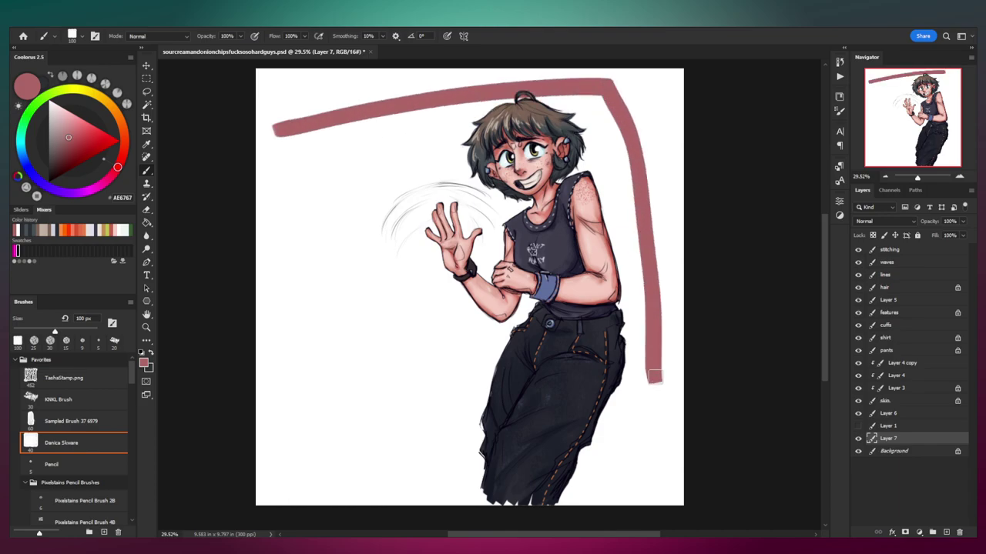
Step: Redo the panel's right edge and paint its lower and left edges, closing a tilted four-sided frame behind the character
{"action": "key", "text": "ctrl+z"}
{"action": "left_click_drag", "start_coordinate": [609, 100], "coordinate": [636, 389]}
{"action": "key", "text": "ctrl+z"}
{"action": "mouse_move", "coordinate": [609, 92]}
{"action": "left_mouse_down"}
{"action": "mouse_move", "coordinate": [654, 414]}
{"action": "mouse_move", "coordinate": [339, 471]}
{"action": "left_mouse_up"}
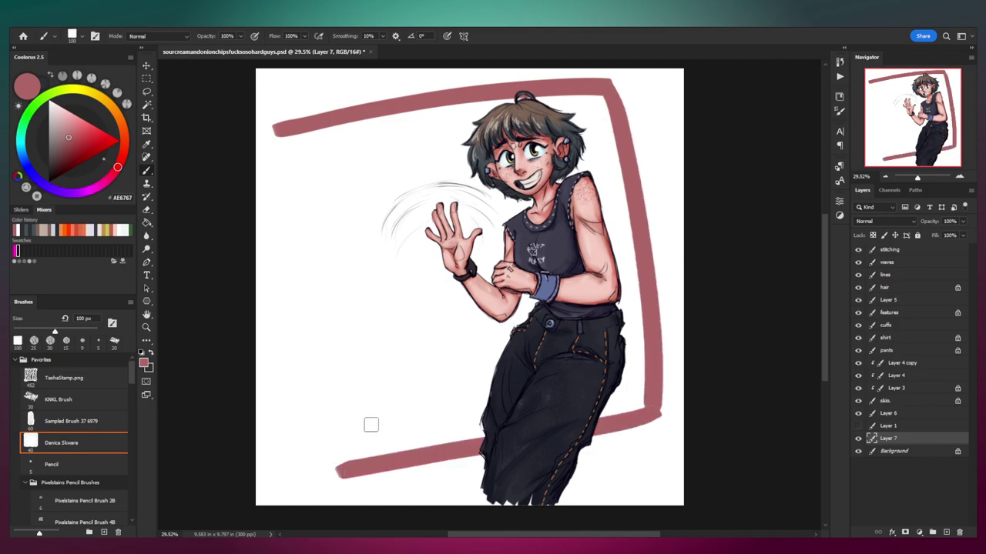
{"action": "left_click_drag", "start_coordinate": [275, 133], "coordinate": [334, 473]}
{"action": "key", "text": "ctrl+z"}
{"action": "left_click_drag", "start_coordinate": [322, 429], "coordinate": [339, 473]}
Step: Fill the frame's interior with the same dusty red and paint over the thin unfilled gaps along its edges
{"action": "key", "text": "g"}
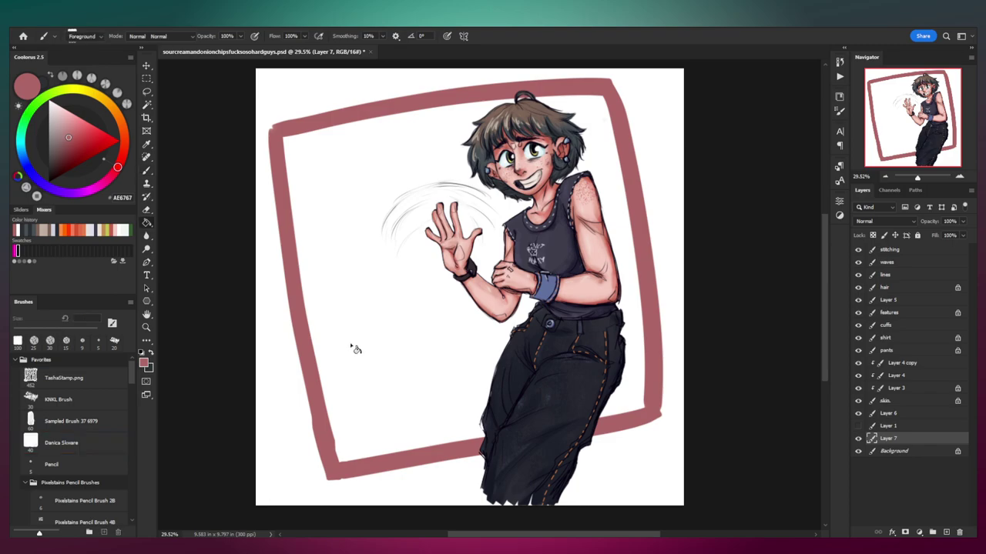
{"action": "left_click", "coordinate": [347, 331]}
{"action": "key", "text": "b"}
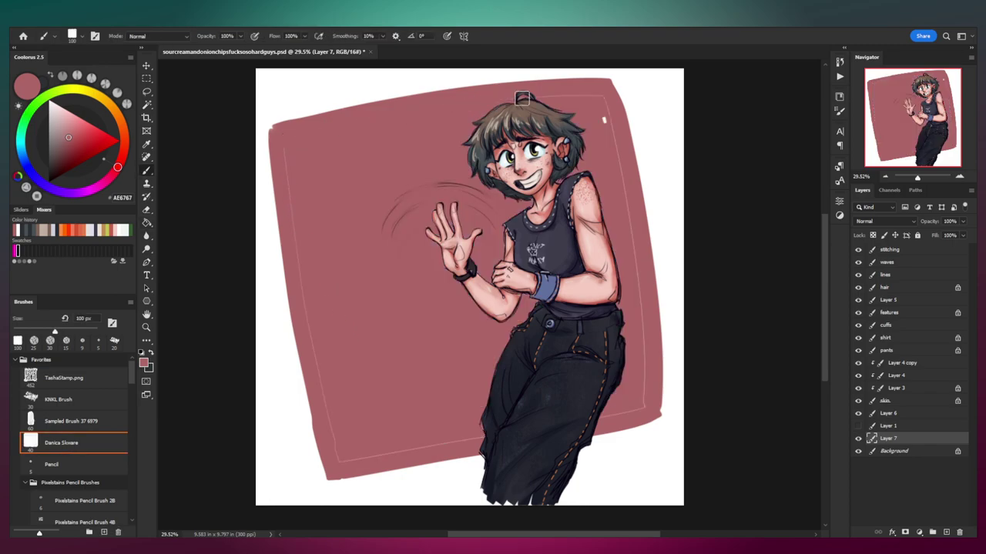
{"action": "mouse_move", "coordinate": [614, 117]}
{"action": "left_mouse_down"}
{"action": "mouse_move", "coordinate": [636, 229]}
{"action": "mouse_move", "coordinate": [630, 176]}
{"action": "mouse_move", "coordinate": [635, 414]}
{"action": "left_mouse_up"}
{"action": "left_click_drag", "start_coordinate": [491, 444], "coordinate": [365, 462]}
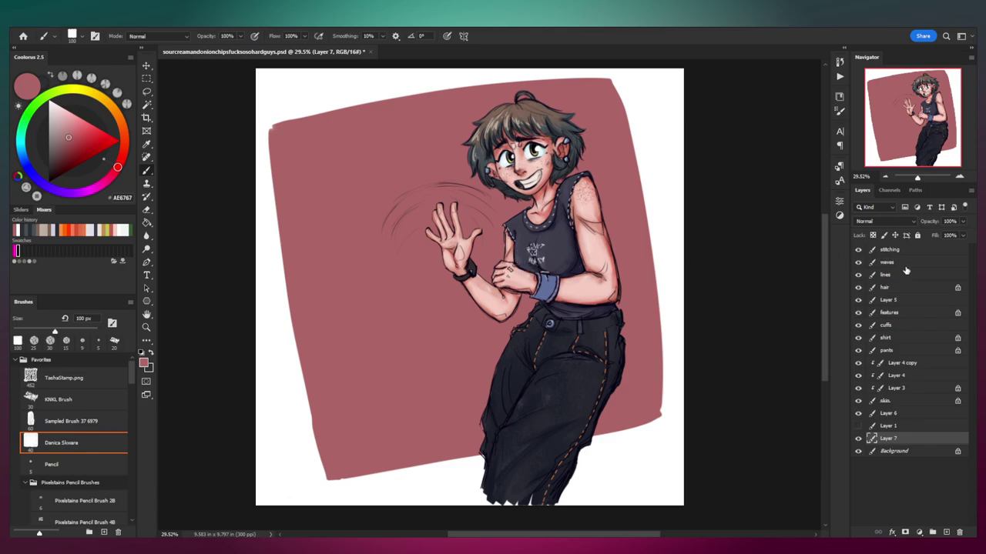
Step: Duplicate the waves layer and turn the copy white by setting its lightness to +100
{"action": "left_click", "coordinate": [905, 263]}
{"action": "key", "text": "ctrl+j"}
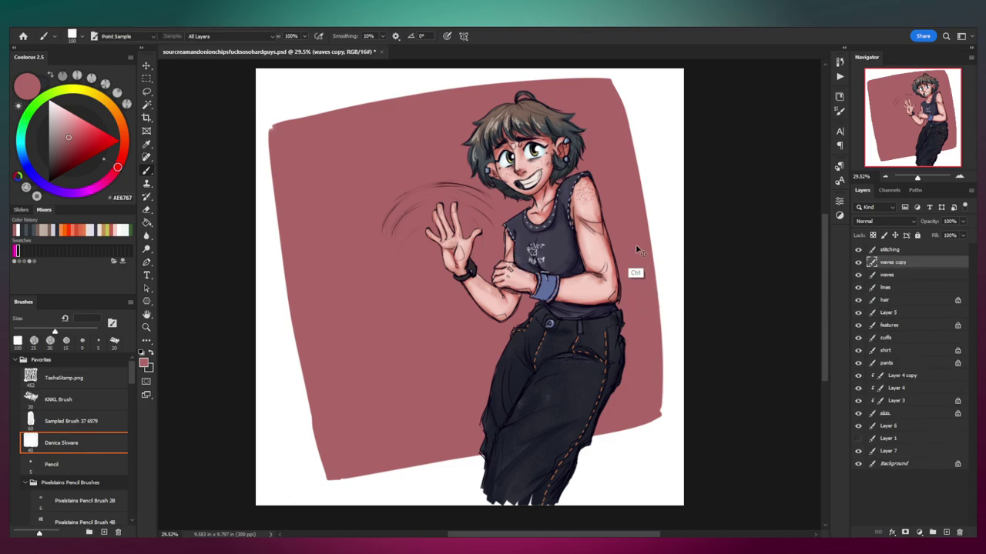
{"action": "key", "text": "ctrl+u"}
{"action": "left_click_drag", "start_coordinate": [794, 176], "coordinate": [911, 160]}
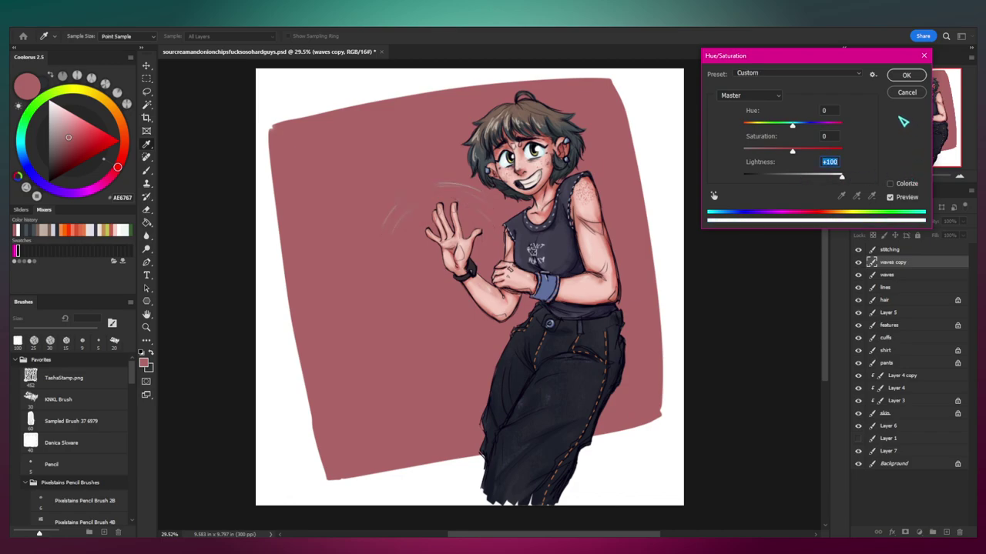
{"action": "left_click", "coordinate": [906, 75]}
Step: Rotate the white waves copy about 16.5° counterclockwise and place it over the dark motion lines around the raised hand
{"action": "key", "text": "ctrl+t"}
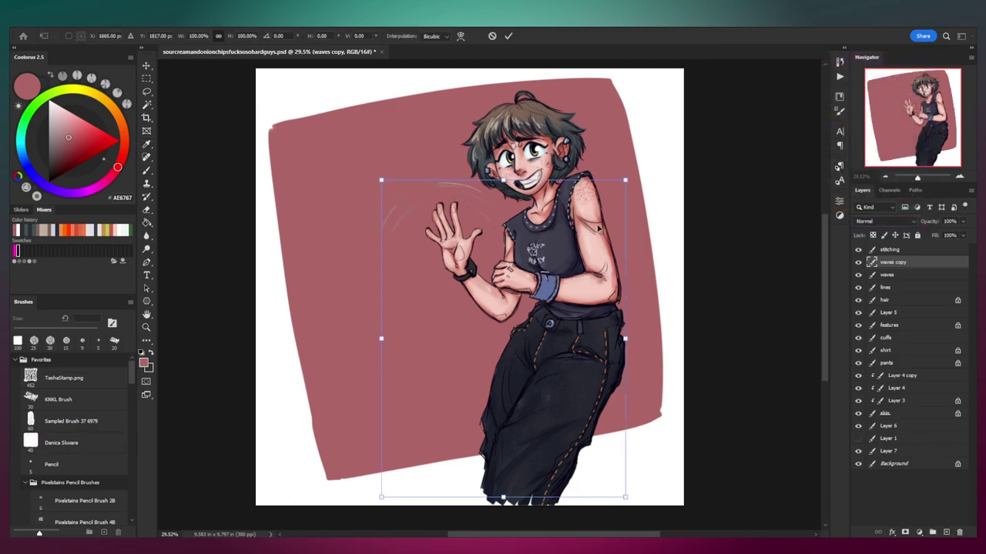
{"action": "mouse_move", "coordinate": [667, 234]}
{"action": "left_mouse_down"}
{"action": "mouse_move", "coordinate": [673, 279]}
{"action": "mouse_move", "coordinate": [675, 217]}
{"action": "left_mouse_up"}
{"action": "left_click_drag", "start_coordinate": [652, 249], "coordinate": [636, 236]}
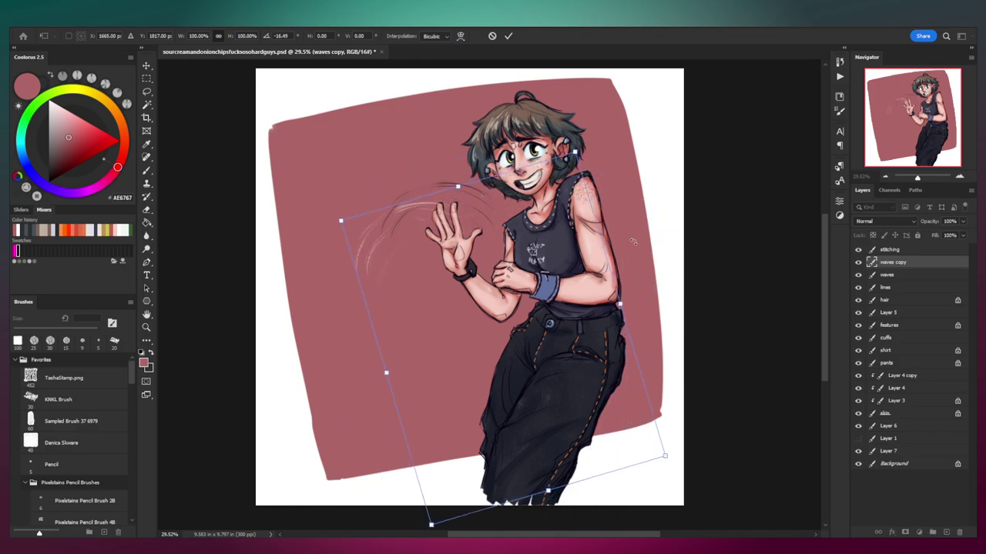
{"action": "left_click_drag", "start_coordinate": [544, 307], "coordinate": [579, 286]}
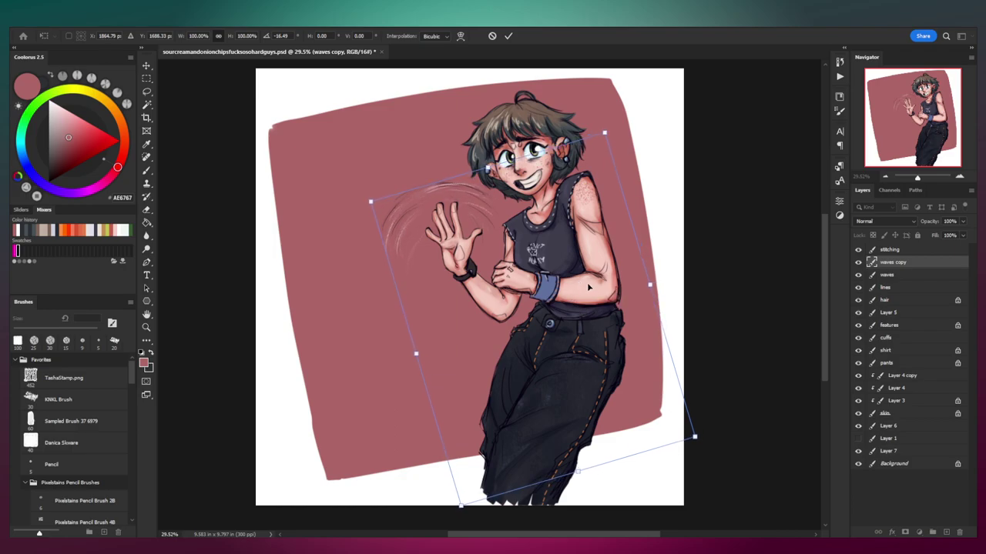
{"action": "key", "text": "Return"}
{"action": "left_click", "coordinate": [74, 443]}
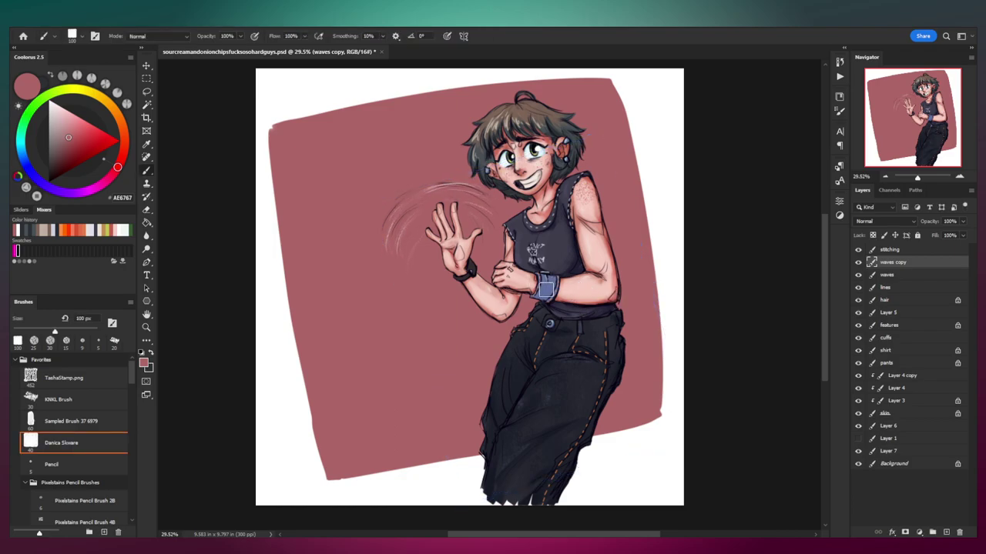
Step: Flip the white waves copy horizontally, rotate it about 35° counterclockwise, and align it with the dark arcs above the raised hand
{"action": "key", "text": "ctrl+t"}
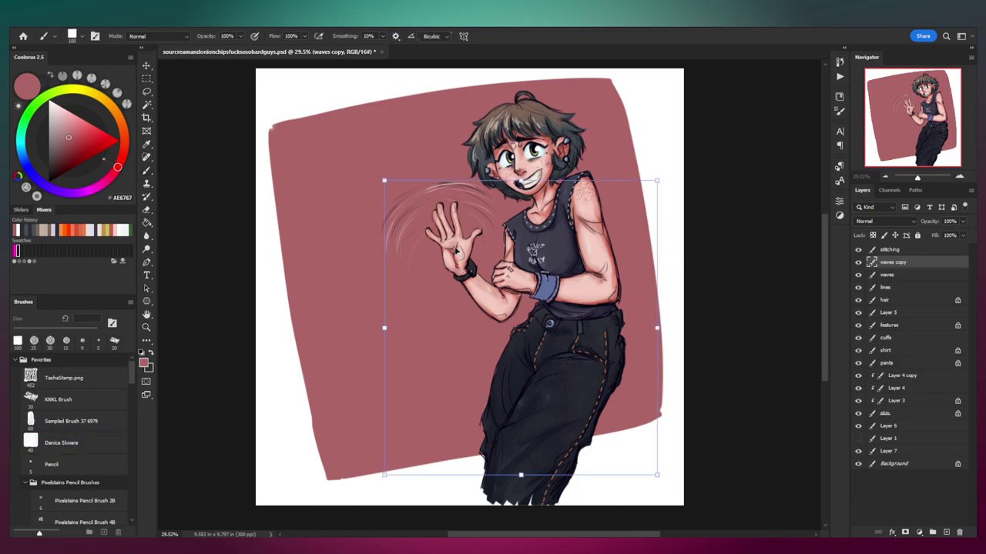
{"action": "right_click", "coordinate": [455, 246]}
{"action": "left_click", "coordinate": [493, 446]}
{"action": "left_click_drag", "start_coordinate": [579, 335], "coordinate": [416, 340]}
{"action": "left_click_drag", "start_coordinate": [537, 291], "coordinate": [485, 197]}
{"action": "left_click_drag", "start_coordinate": [429, 283], "coordinate": [505, 302]}
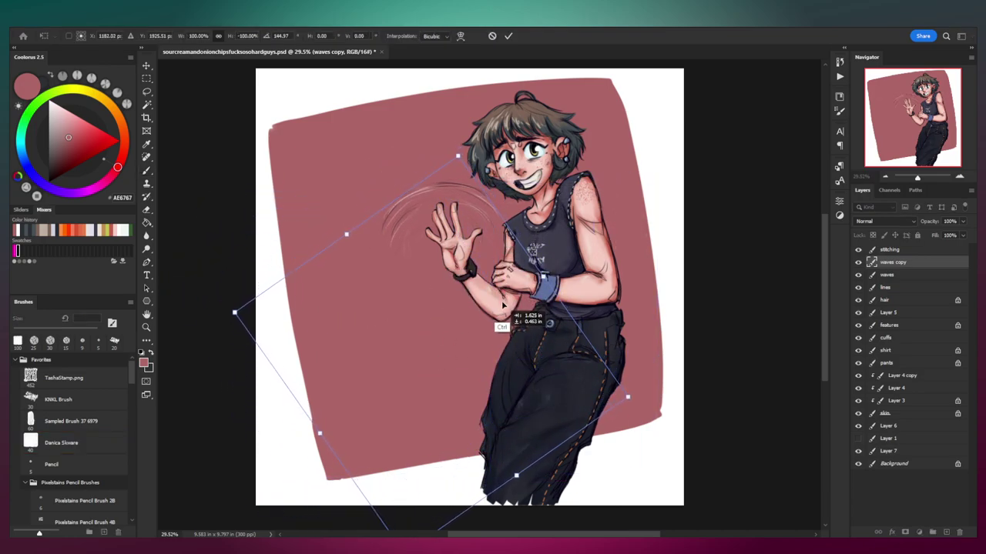
{"action": "key", "text": "Return"}
{"action": "key", "text": "b"}
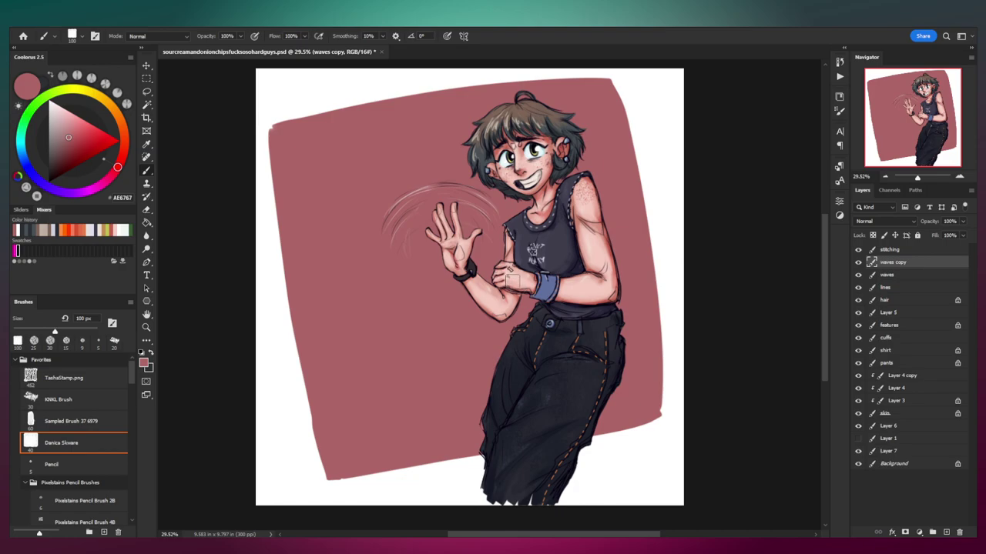
Step: Merge the white copy into the waves layer and move the combined lines slightly right and down, closer to the raised hand
{"action": "key", "text": "ctrl+e"}
{"action": "key", "text": "ctrl+t"}
{"action": "left_click_drag", "start_coordinate": [477, 240], "coordinate": [486, 253]}
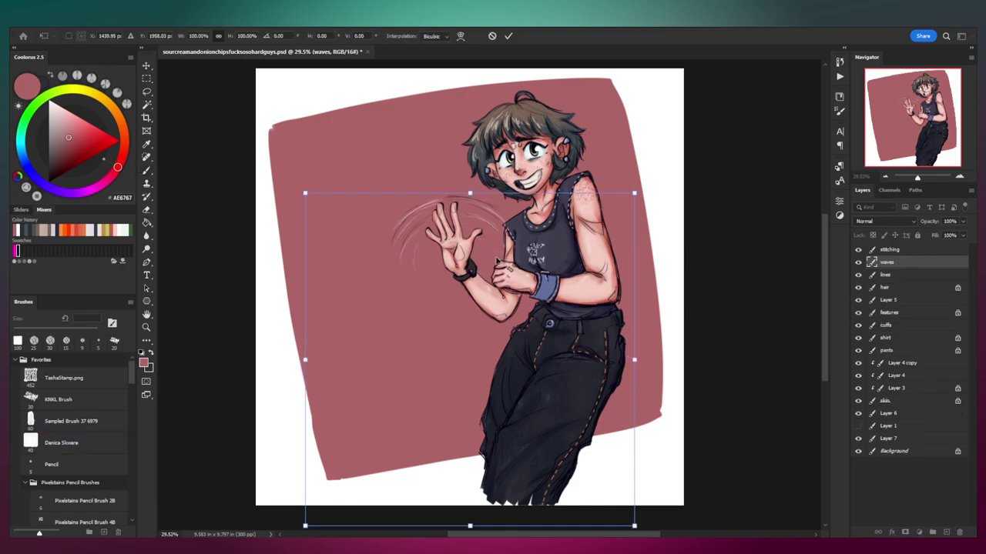
{"action": "key", "text": "Return"}
{"action": "key", "text": "b"}
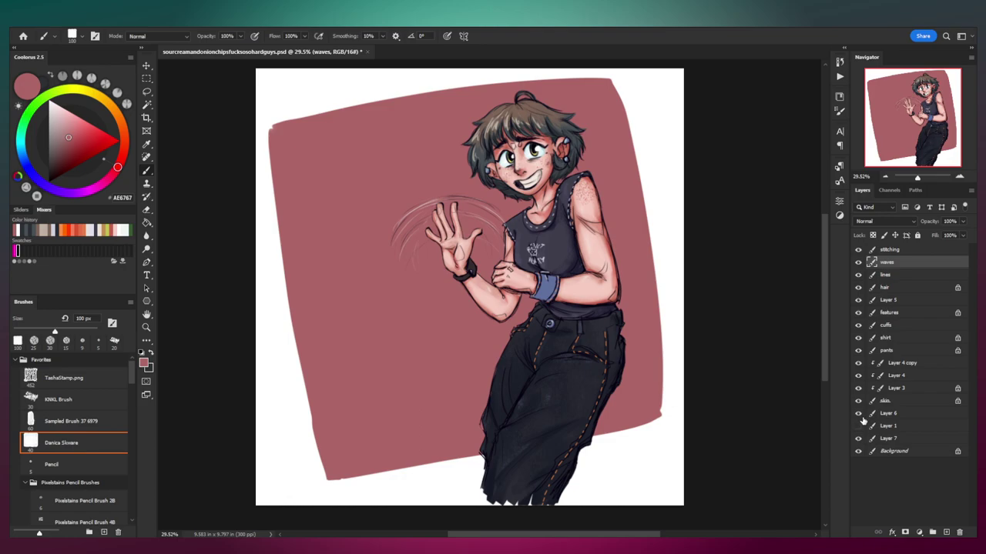
Step: On Layer 7, begin outlining a cast shadow right of the head and shoulder with a 60 px brush in dark purple 252334
{"action": "left_click", "coordinate": [890, 439]}
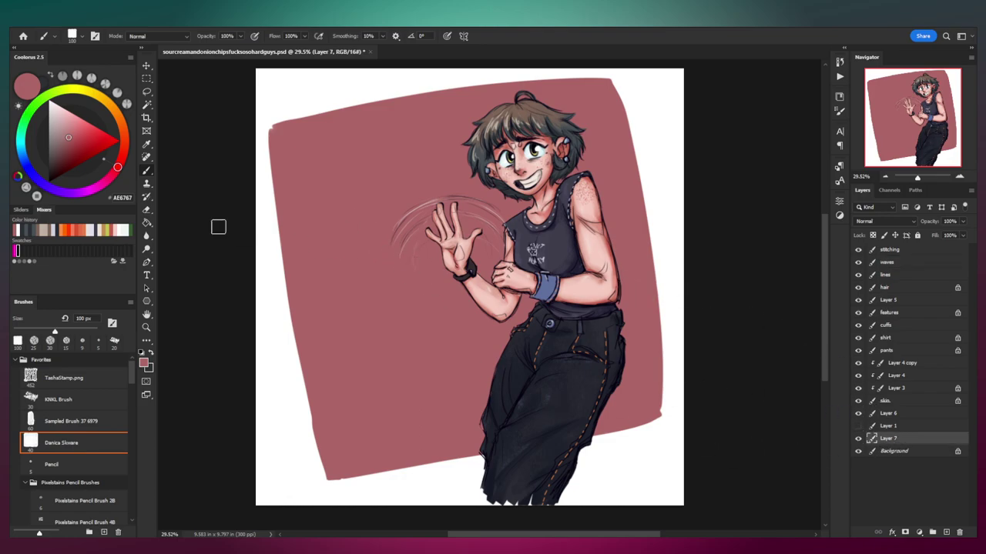
{"action": "left_click", "coordinate": [37, 180]}
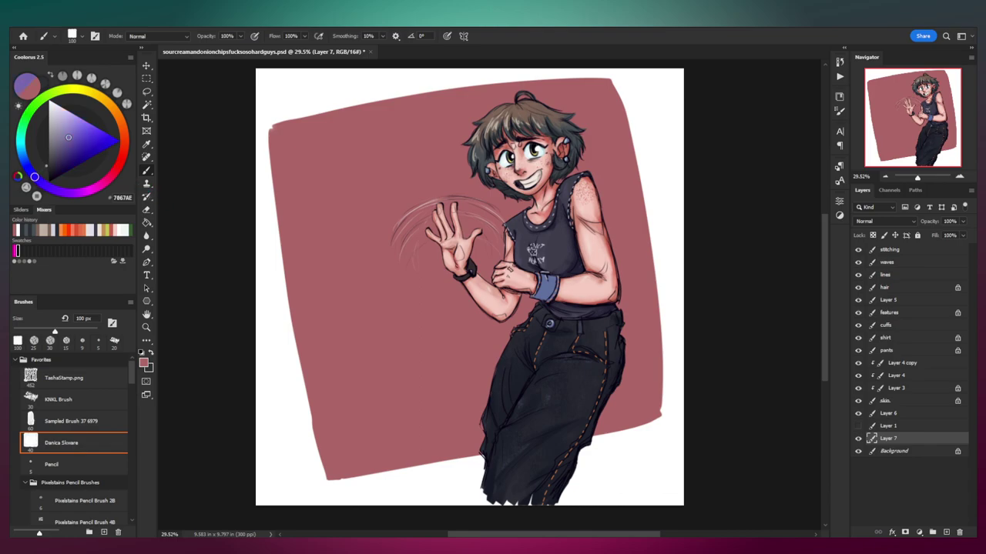
{"action": "left_click", "coordinate": [57, 161]}
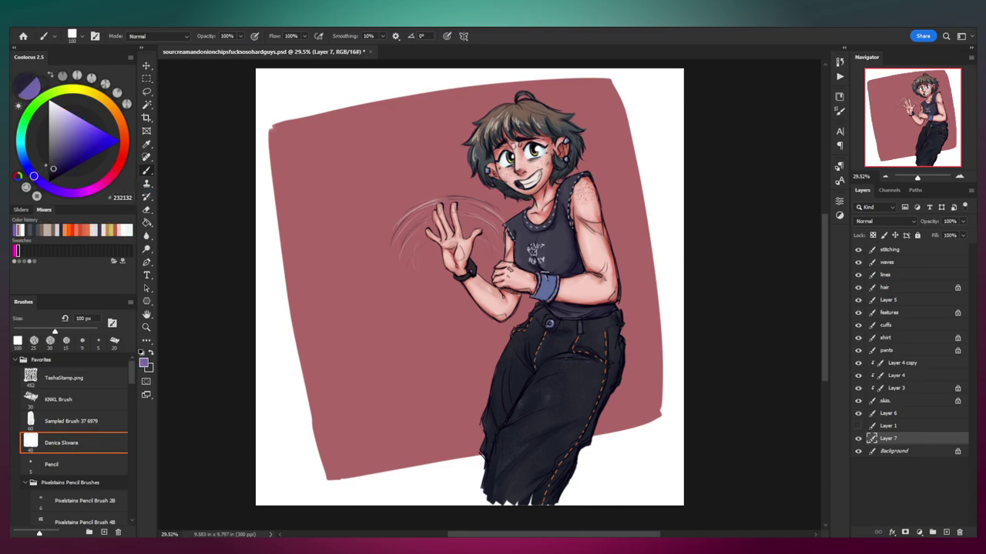
{"action": "left_click", "coordinate": [53, 168]}
{"action": "key", "text": "bracketleft"}
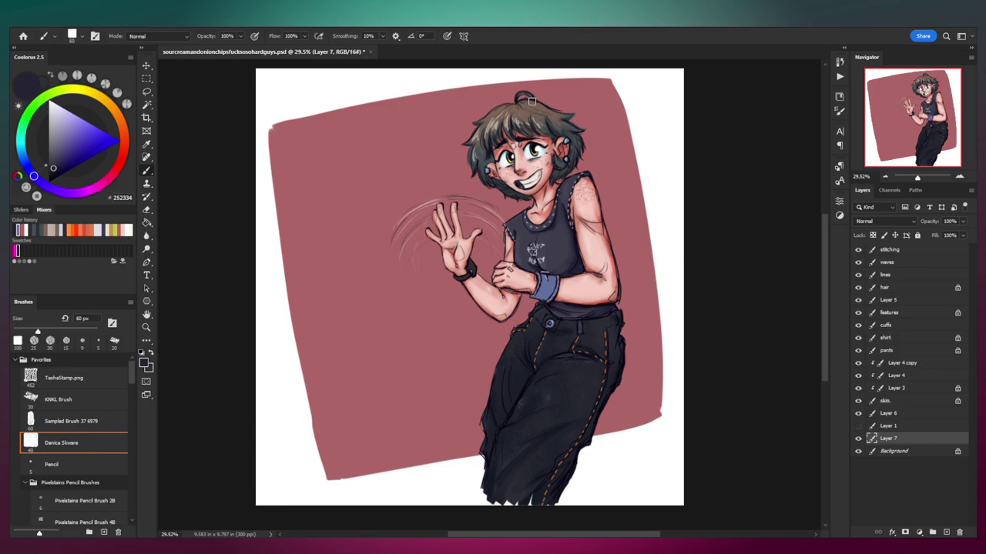
{"action": "key", "text": "ctrl+z"}
{"action": "mouse_move", "coordinate": [597, 136]}
{"action": "left_mouse_down"}
{"action": "mouse_move", "coordinate": [670, 148]}
{"action": "mouse_move", "coordinate": [633, 158]}
{"action": "mouse_move", "coordinate": [650, 190]}
{"action": "mouse_move", "coordinate": [636, 149]}
{"action": "mouse_move", "coordinate": [642, 161]}
{"action": "mouse_move", "coordinate": [609, 128]}
{"action": "mouse_move", "coordinate": [636, 130]}
{"action": "mouse_move", "coordinate": [644, 158]}
{"action": "mouse_move", "coordinate": [630, 171]}
{"action": "mouse_move", "coordinate": [642, 194]}
{"action": "mouse_move", "coordinate": [641, 176]}
{"action": "mouse_move", "coordinate": [674, 185]}
{"action": "mouse_move", "coordinate": [679, 274]}
{"action": "mouse_move", "coordinate": [677, 243]}
{"action": "left_mouse_up"}
{"action": "key", "text": "ctrl+z"}
{"action": "key", "text": "ctrl+z"}
{"action": "key", "text": "ctrl+z"}
{"action": "left_click_drag", "start_coordinate": [676, 185], "coordinate": [682, 249]}
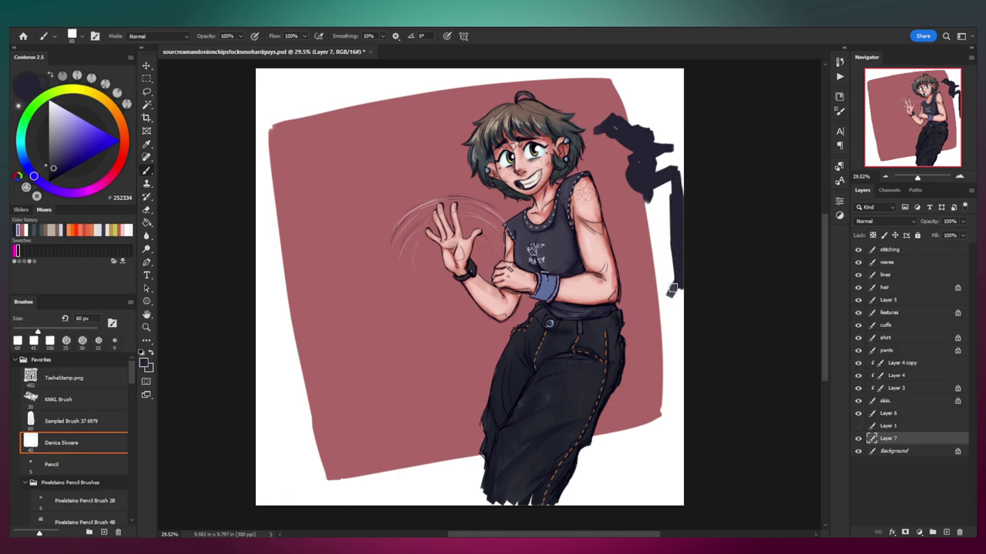
Step: Extend the shadow outline down to the canvas's lower edge and paint its interior solid, enlarging the brush to 125 px
{"action": "mouse_move", "coordinate": [675, 292]}
{"action": "left_mouse_down"}
{"action": "mouse_move", "coordinate": [669, 367]}
{"action": "mouse_move", "coordinate": [677, 368]}
{"action": "mouse_move", "coordinate": [677, 332]}
{"action": "left_mouse_up"}
{"action": "mouse_move", "coordinate": [676, 370]}
{"action": "left_mouse_down"}
{"action": "mouse_move", "coordinate": [624, 493]}
{"action": "mouse_move", "coordinate": [603, 510]}
{"action": "left_mouse_up"}
{"action": "mouse_move", "coordinate": [602, 137]}
{"action": "left_mouse_down"}
{"action": "mouse_move", "coordinate": [573, 143]}
{"action": "mouse_move", "coordinate": [585, 150]}
{"action": "mouse_move", "coordinate": [563, 178]}
{"action": "mouse_move", "coordinate": [578, 185]}
{"action": "mouse_move", "coordinate": [608, 138]}
{"action": "mouse_move", "coordinate": [595, 129]}
{"action": "mouse_move", "coordinate": [581, 143]}
{"action": "mouse_move", "coordinate": [576, 127]}
{"action": "mouse_move", "coordinate": [578, 135]}
{"action": "mouse_move", "coordinate": [623, 117]}
{"action": "mouse_move", "coordinate": [635, 158]}
{"action": "mouse_move", "coordinate": [619, 157]}
{"action": "mouse_move", "coordinate": [589, 196]}
{"action": "mouse_move", "coordinate": [616, 190]}
{"action": "mouse_move", "coordinate": [635, 162]}
{"action": "mouse_move", "coordinate": [658, 197]}
{"action": "mouse_move", "coordinate": [671, 183]}
{"action": "mouse_move", "coordinate": [668, 277]}
{"action": "mouse_move", "coordinate": [615, 292]}
{"action": "mouse_move", "coordinate": [638, 256]}
{"action": "mouse_move", "coordinate": [666, 371]}
{"action": "mouse_move", "coordinate": [605, 482]}
{"action": "mouse_move", "coordinate": [645, 418]}
{"action": "mouse_move", "coordinate": [625, 290]}
{"action": "mouse_move", "coordinate": [633, 326]}
{"action": "mouse_move", "coordinate": [615, 398]}
{"action": "mouse_move", "coordinate": [568, 476]}
{"action": "mouse_move", "coordinate": [500, 524]}
{"action": "mouse_move", "coordinate": [489, 491]}
{"action": "mouse_move", "coordinate": [486, 526]}
{"action": "left_mouse_up"}
{"action": "key", "text": "bracketright"}
{"action": "key", "text": "bracketright"}
{"action": "key", "text": "bracketright"}
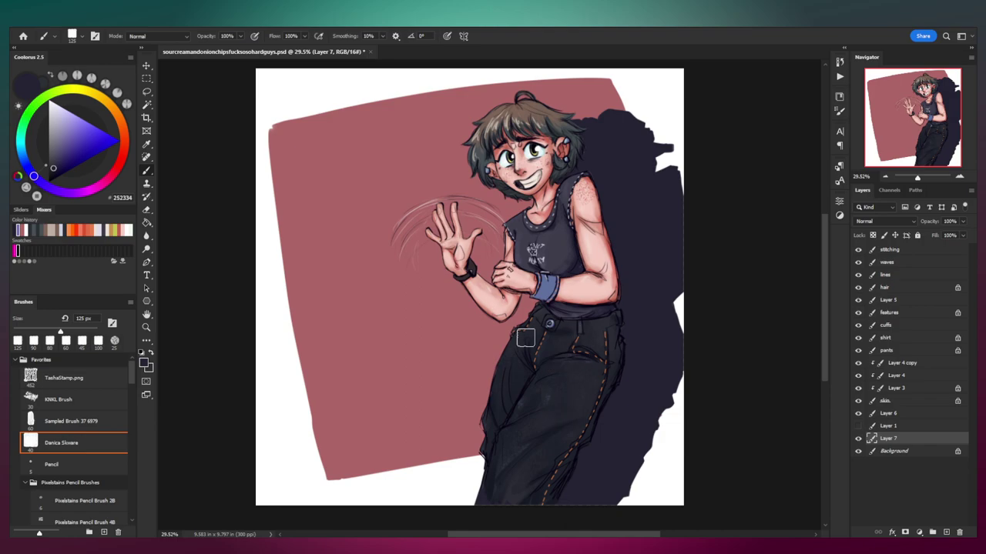
{"action": "key", "text": "ctrl+u"}
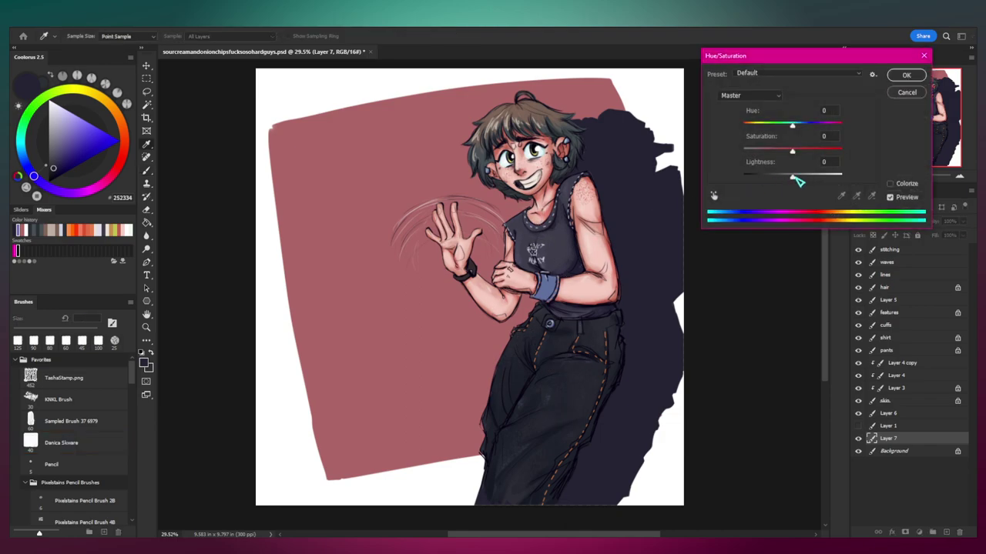
{"action": "mouse_move", "coordinate": [794, 182]}
{"action": "left_mouse_down"}
{"action": "mouse_move", "coordinate": [809, 176]}
{"action": "mouse_move", "coordinate": [794, 180]}
{"action": "left_mouse_up"}
{"action": "left_click", "coordinate": [906, 92]}
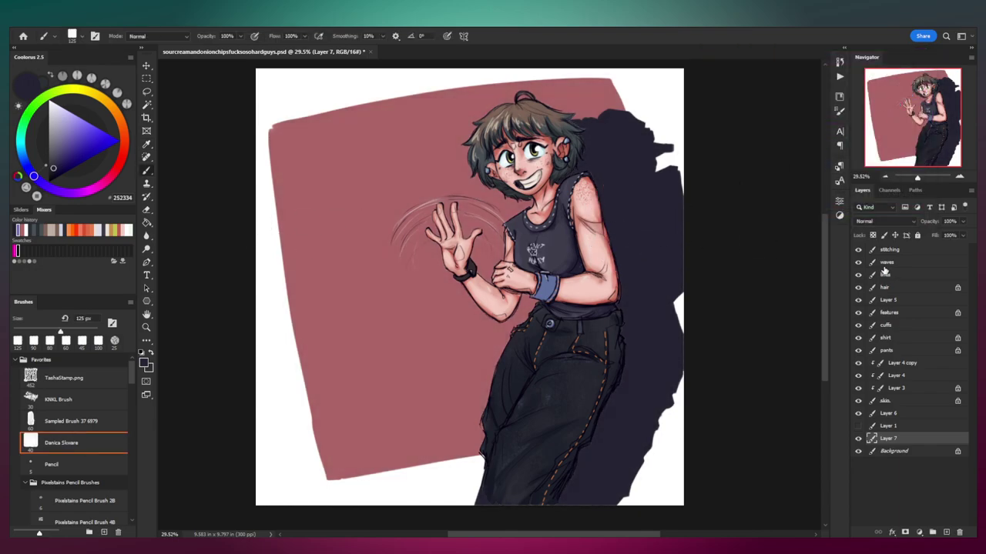
Step: Lock Layer 7's transparent pixels and darken the shadow along the character's body with the KNKL Brush at 300 px in near-black 15141D
{"action": "left_click", "coordinate": [52, 174]}
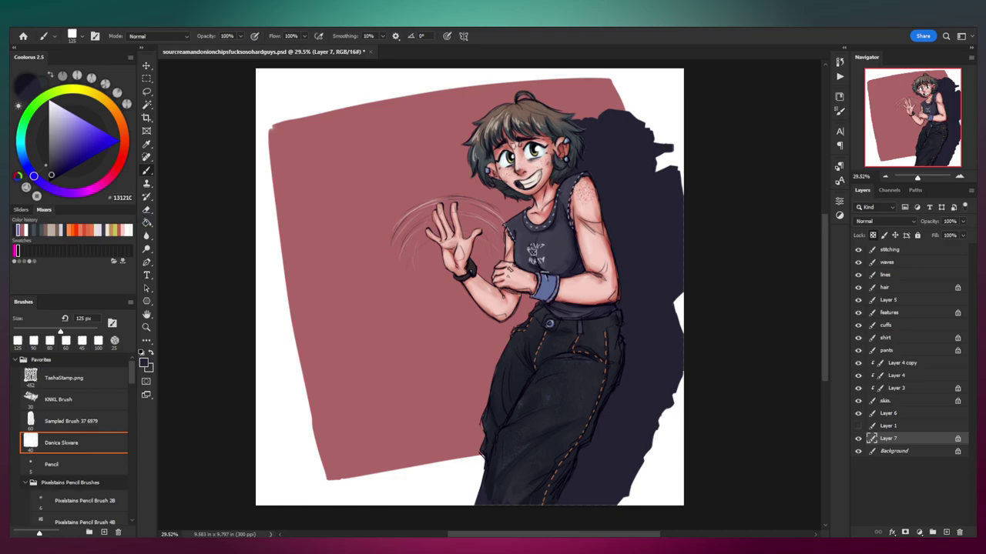
{"action": "left_click", "coordinate": [59, 400]}
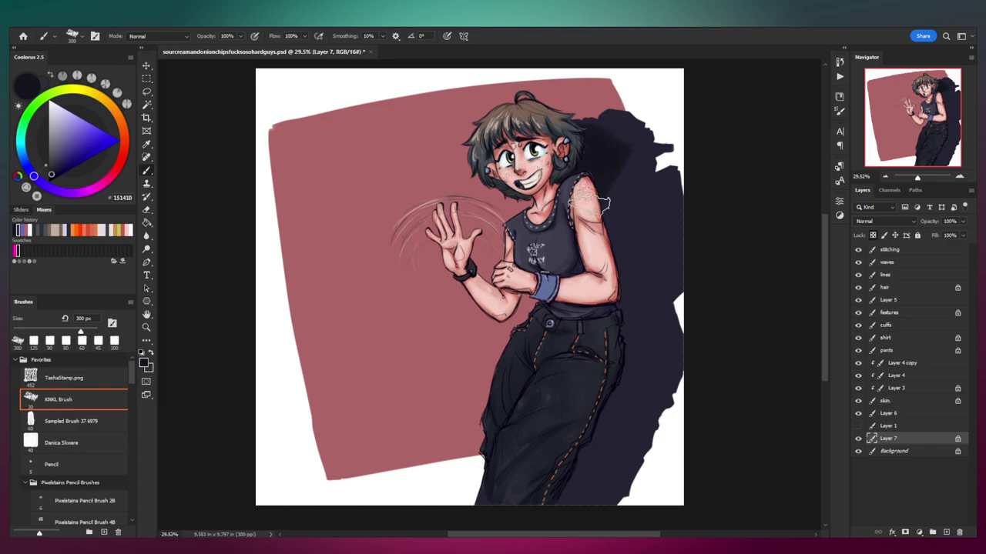
{"action": "mouse_move", "coordinate": [588, 341]}
{"action": "left_mouse_down"}
{"action": "mouse_move", "coordinate": [635, 362]}
{"action": "mouse_move", "coordinate": [561, 506]}
{"action": "left_mouse_up"}
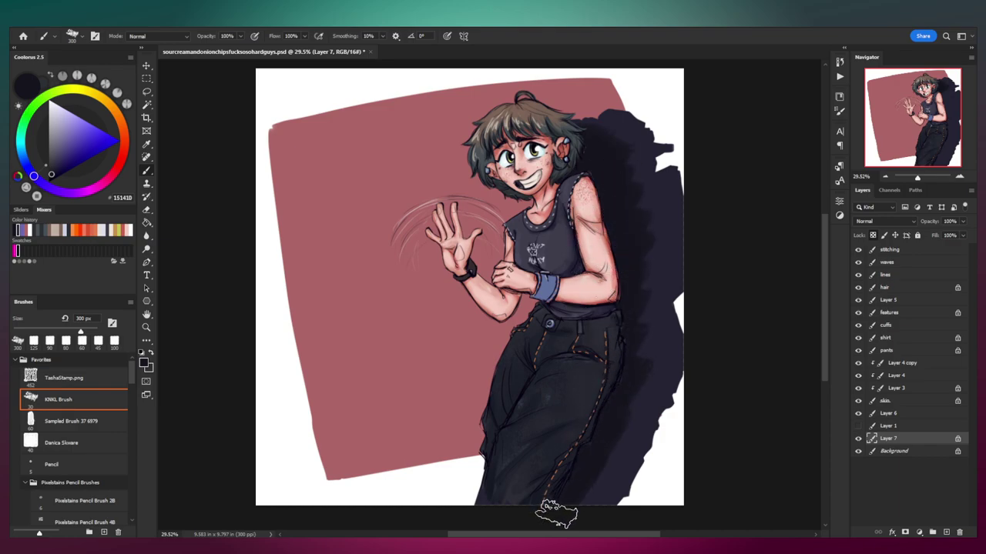
Step: Try a Gaussian Blur with a 608.5 px radius on Layer 7, which holds the red panel and shadow
{"action": "left_click", "coordinate": [151, 27]}
{"action": "left_click", "coordinate": [154, 29]}
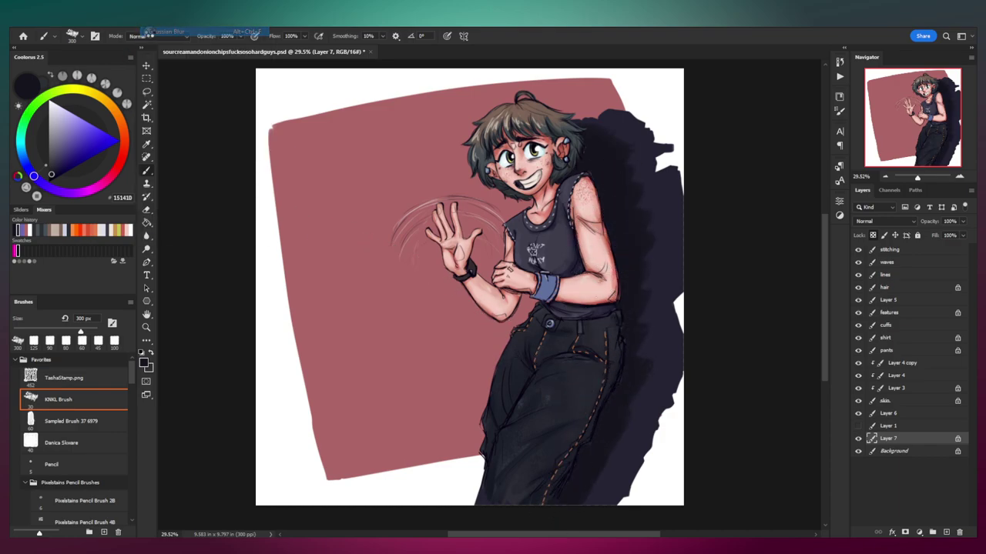
{"action": "left_click", "coordinate": [157, 29]}
{"action": "mouse_move", "coordinate": [166, 150]}
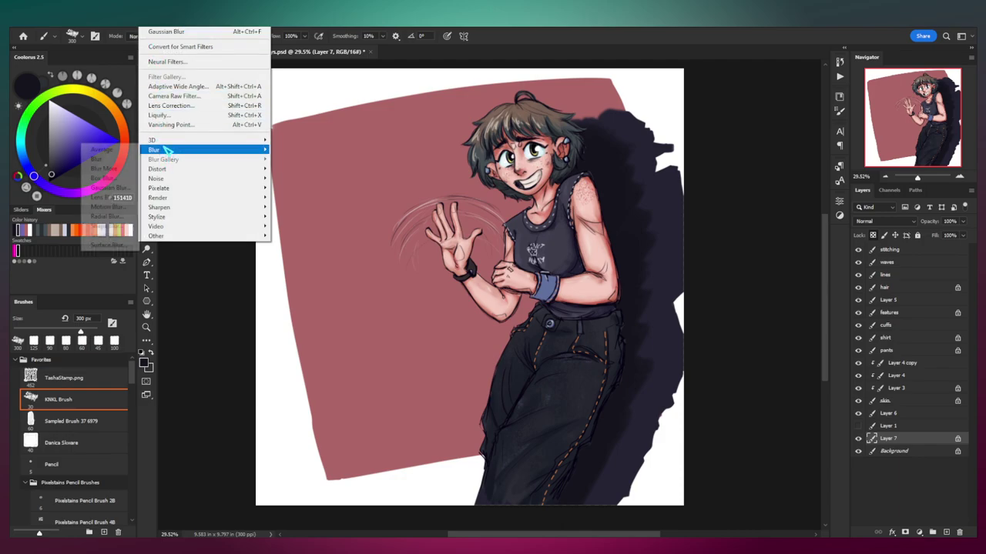
{"action": "left_click", "coordinate": [112, 189]}
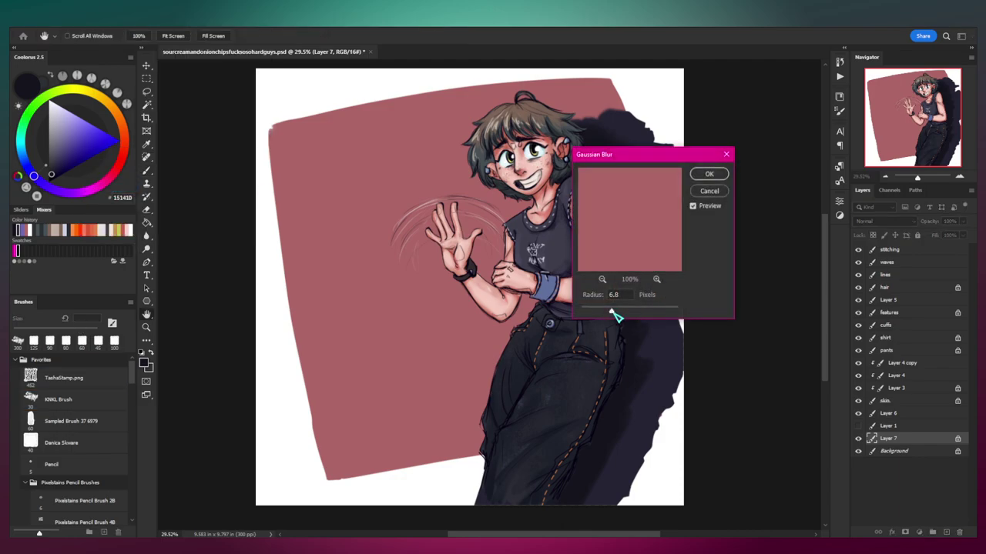
{"action": "left_click_drag", "start_coordinate": [632, 314], "coordinate": [633, 313]}
{"action": "left_click_drag", "start_coordinate": [661, 157], "coordinate": [798, 112]}
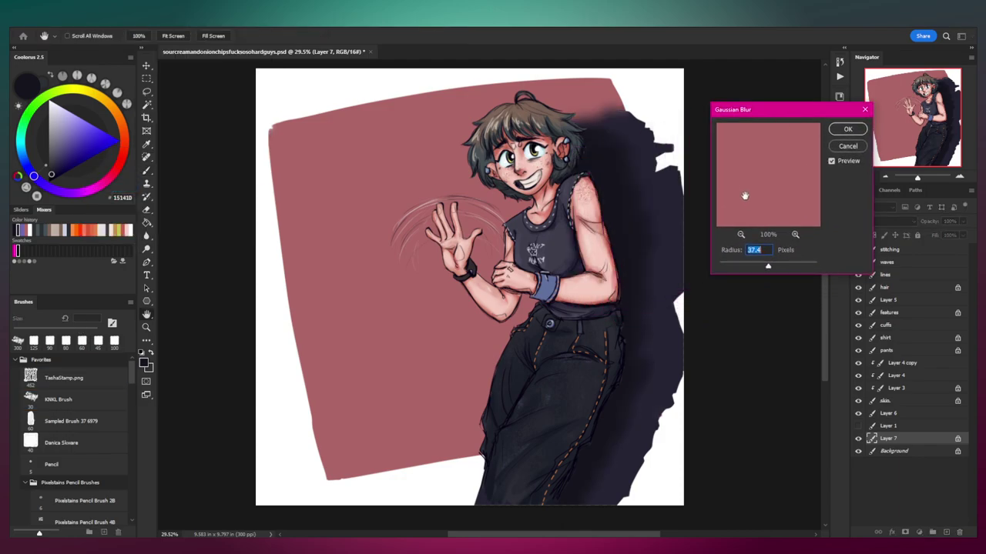
{"action": "left_click_drag", "start_coordinate": [776, 267], "coordinate": [808, 265]}
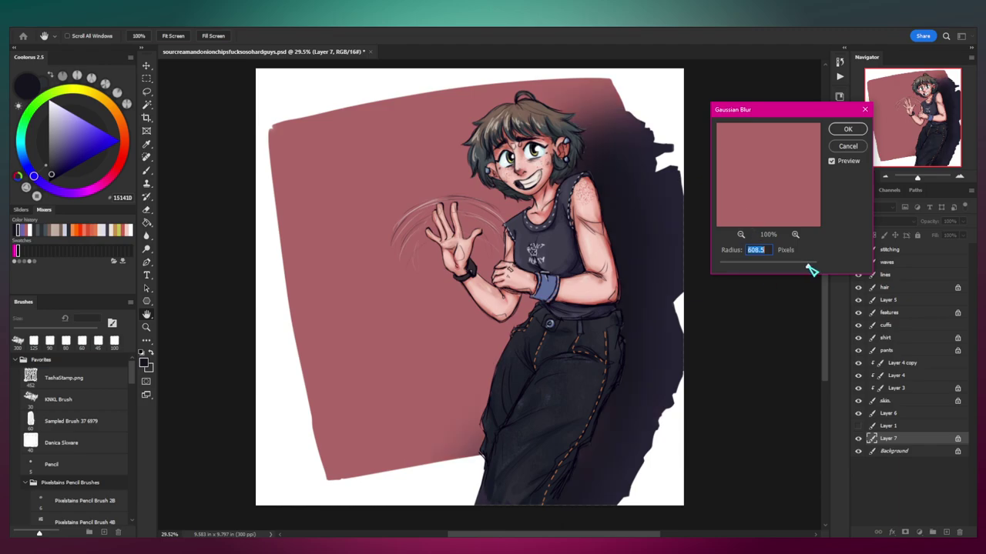
{"action": "left_click", "coordinate": [847, 128]}
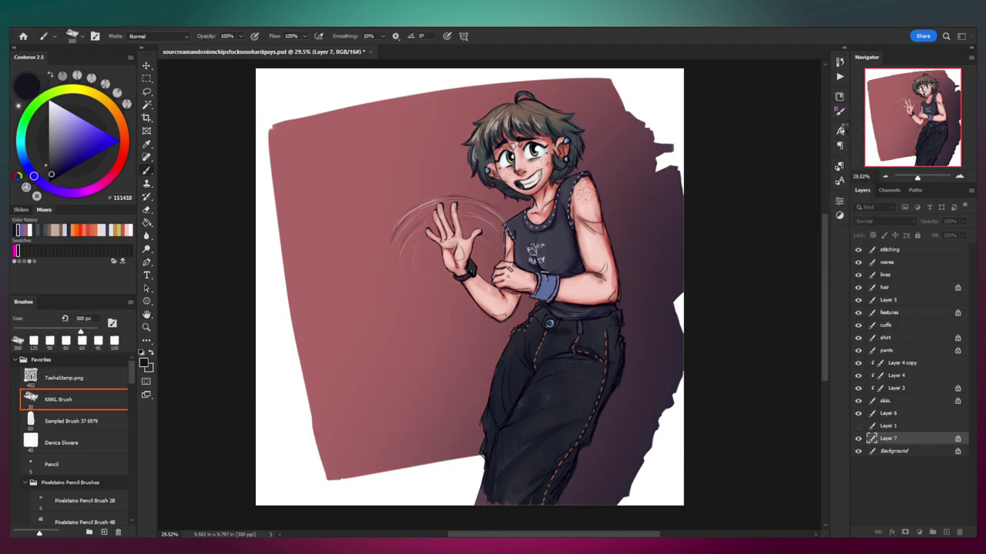
{"action": "key", "text": "ctrl+z"}
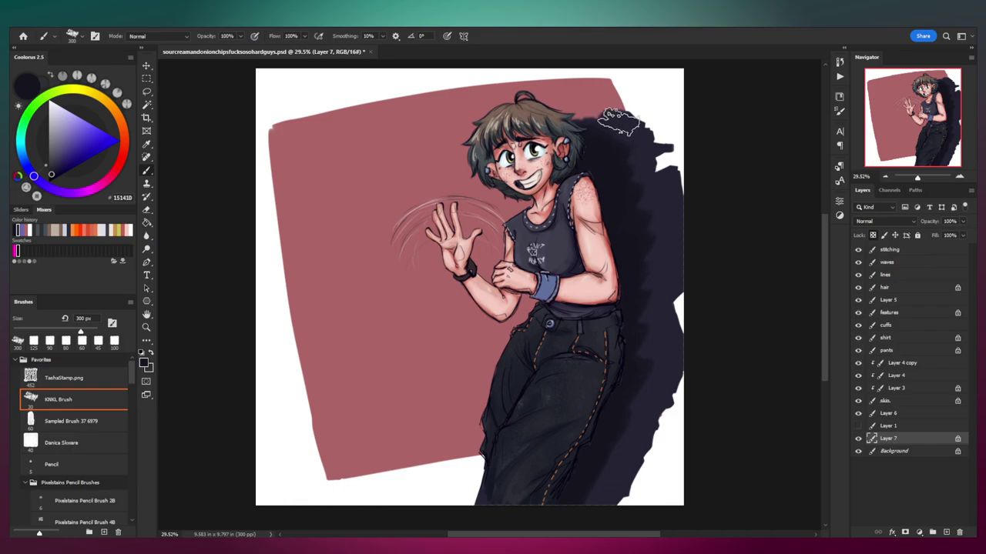
Step: Undo the near-black brush strokes that darken Layer 7's shadow along the character's body
{"action": "key", "text": "ctrl+z"}
{"action": "key", "text": "ctrl+z"}
{"action": "key", "text": "ctrl+z"}
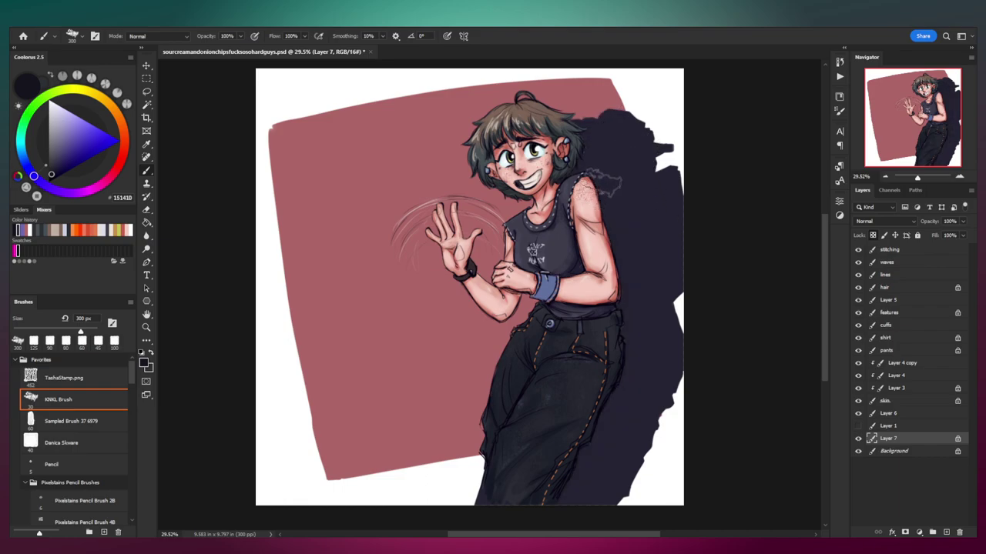
Step: Select the flat dark shadow on Layer 7 with the Magic Wand, cut it to its own layer and check it by toggling visibility
{"action": "key", "text": "w"}
{"action": "left_click", "coordinate": [613, 185]}
{"action": "right_click", "coordinate": [616, 189]}
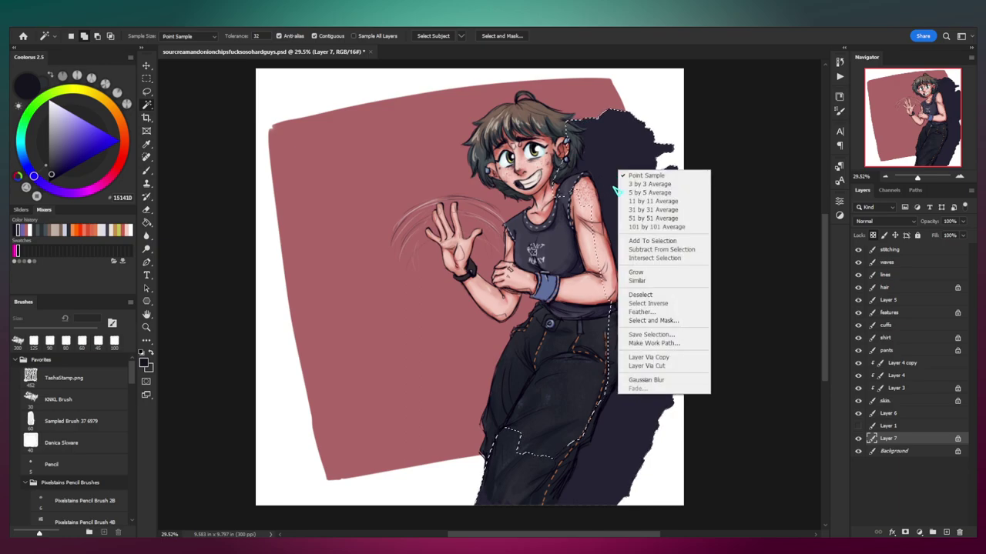
{"action": "left_click", "coordinate": [648, 366]}
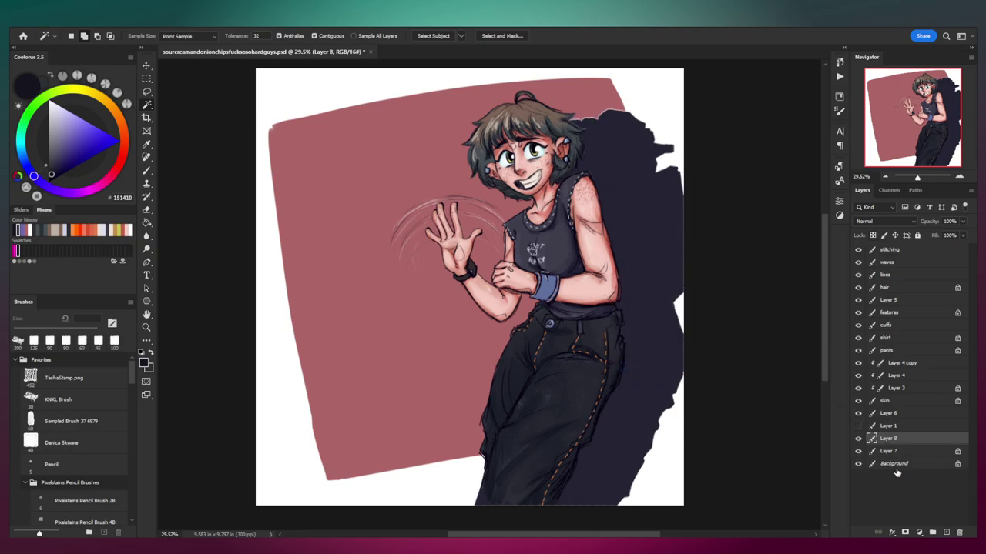
{"action": "left_click", "coordinate": [859, 438]}
{"action": "left_click", "coordinate": [859, 438]}
Step: Transform the shadow on Layer 8 slightly so it reaches a little farther up and right
{"action": "key", "text": "ctrl+t"}
{"action": "left_click_drag", "start_coordinate": [688, 109], "coordinate": [689, 106]}
{"action": "key", "text": "Return"}
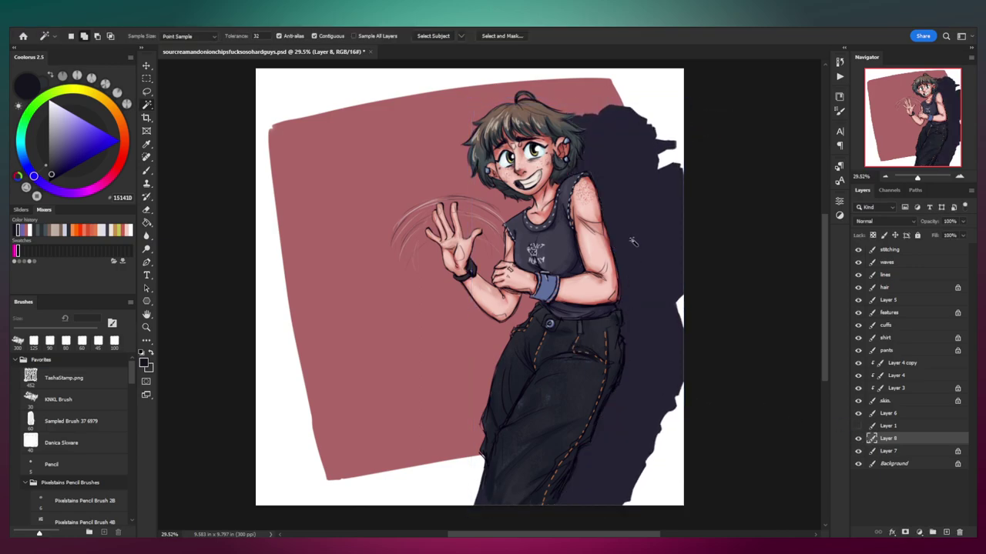
Step: Darken Layer 8's pixel-locked shadow along the body with the 300 px KNKL Brush in 15141D and apply a 3.4 px Gaussian Blur
{"action": "key", "text": "b"}
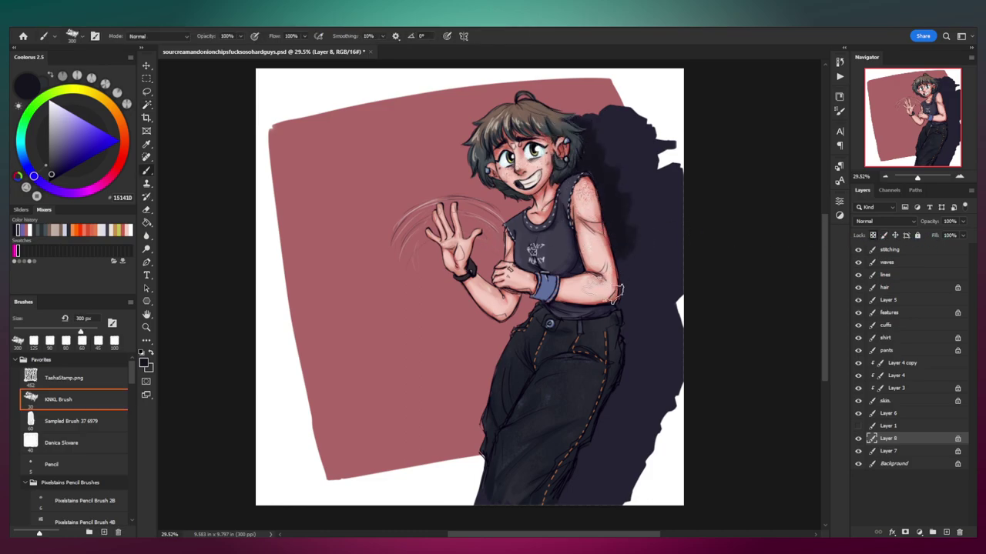
{"action": "left_click", "coordinate": [149, 29]}
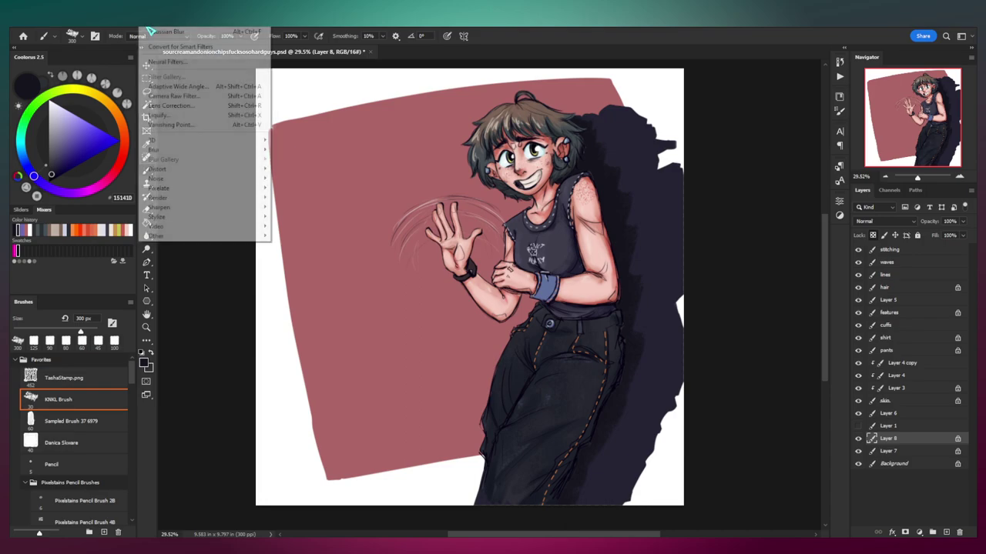
{"action": "left_click", "coordinate": [149, 31]}
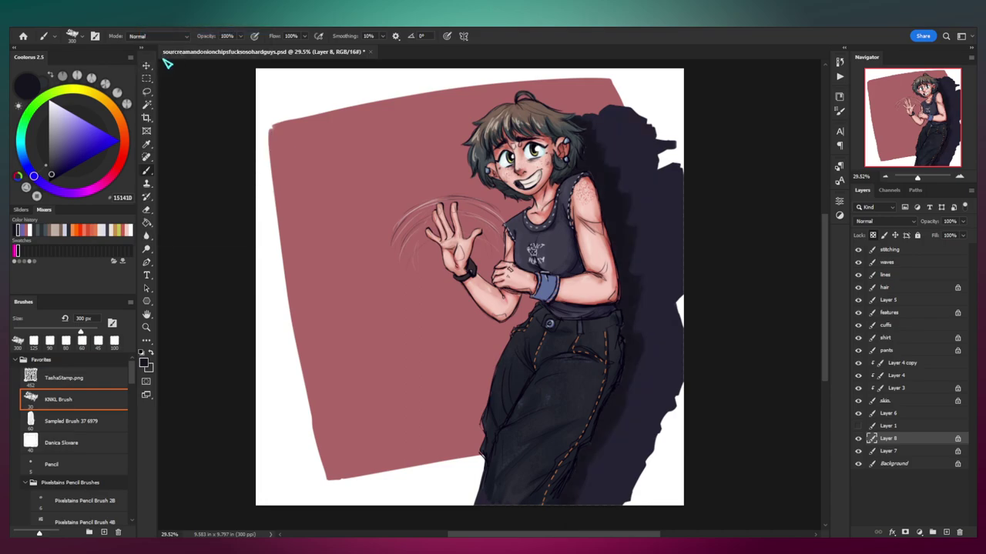
{"action": "left_click", "coordinate": [158, 29]}
{"action": "mouse_move", "coordinate": [154, 150]}
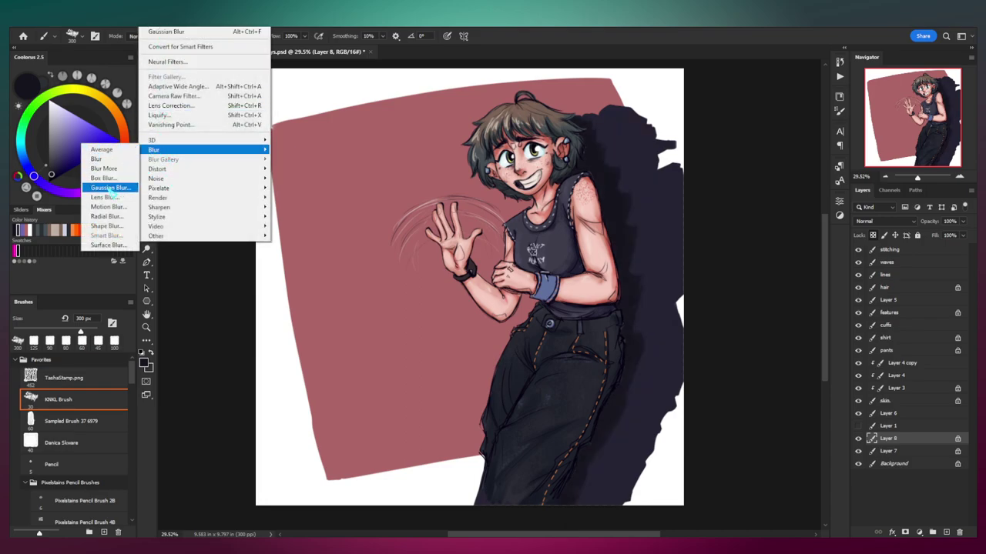
{"action": "left_click", "coordinate": [111, 189]}
{"action": "left_click_drag", "start_coordinate": [808, 266], "coordinate": [757, 267]}
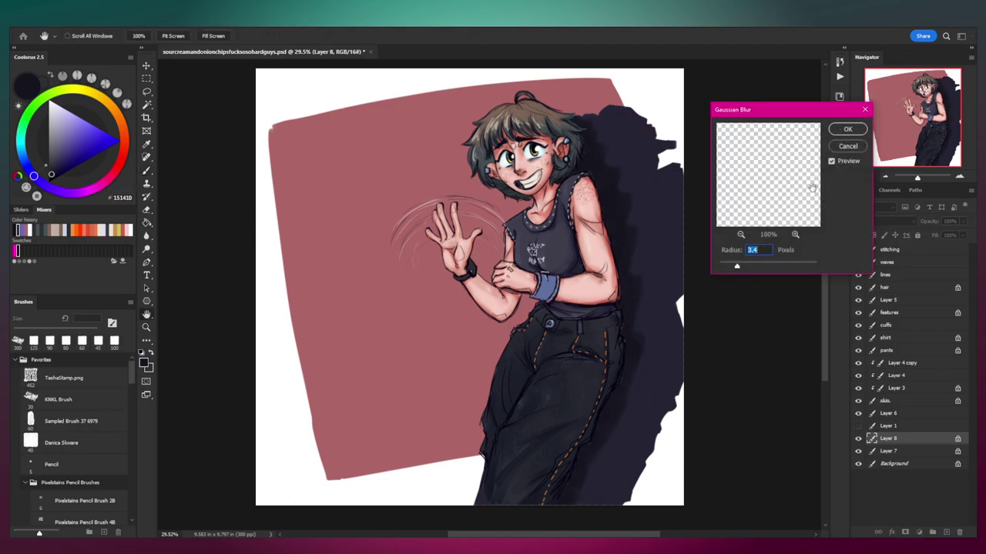
{"action": "left_click", "coordinate": [848, 130]}
Step: Blend the dark band into the rest of the shadow with the KNKL Brush at 400 px, using tones sampled from the shadow
{"action": "key", "text": "b"}
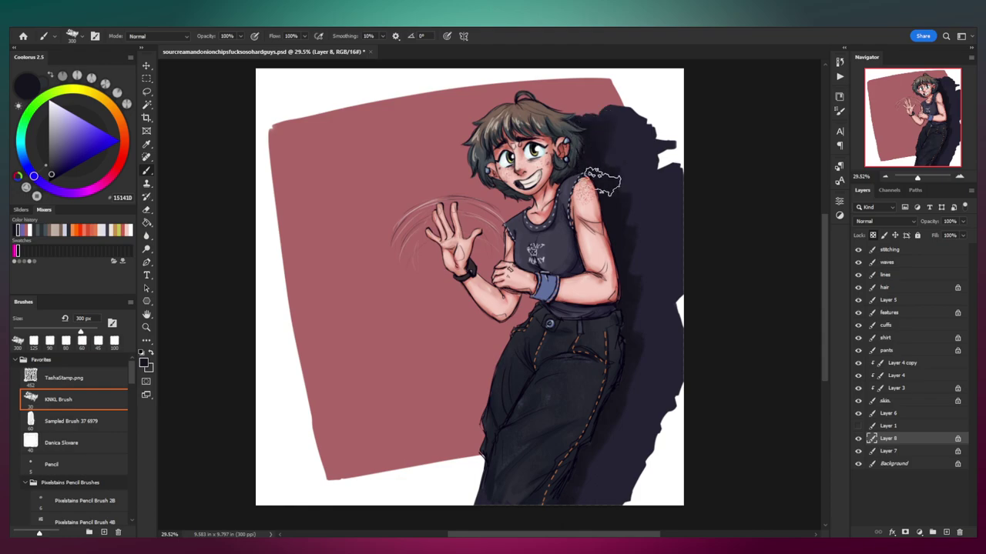
{"action": "left_click", "coordinate": [603, 183], "text": "alt"}
{"action": "key", "text": "bracketright"}
{"action": "mouse_move", "coordinate": [605, 130]}
{"action": "left_mouse_down"}
{"action": "mouse_move", "coordinate": [617, 130]}
{"action": "mouse_move", "coordinate": [630, 227]}
{"action": "mouse_move", "coordinate": [627, 337]}
{"action": "mouse_move", "coordinate": [600, 461]}
{"action": "mouse_move", "coordinate": [641, 376]}
{"action": "mouse_move", "coordinate": [631, 210]}
{"action": "left_mouse_up"}
{"action": "left_click", "coordinate": [632, 287], "text": "alt"}
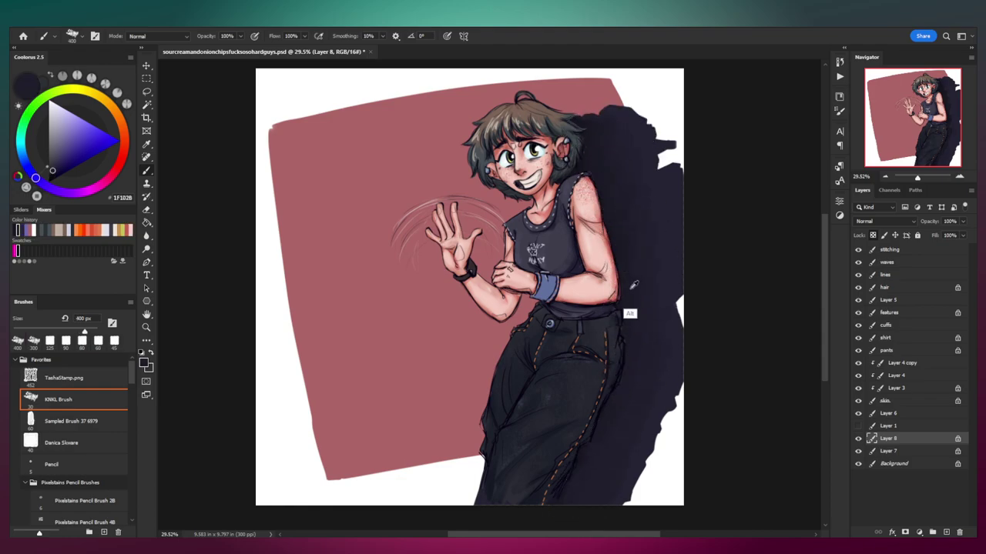
{"action": "left_click", "coordinate": [632, 288], "text": "alt"}
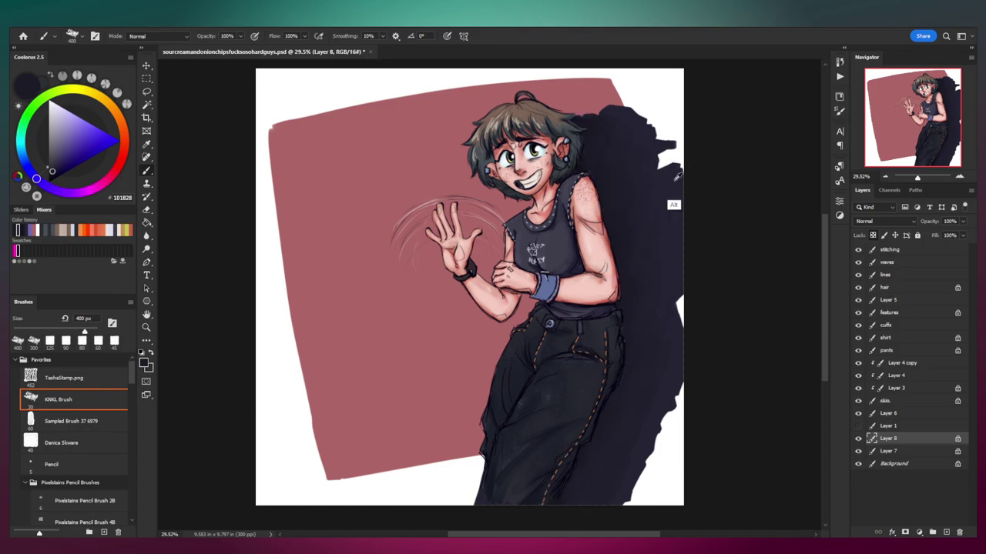
Step: Lower the opacity of the shadow on Layer 8 to 68%
{"action": "key", "text": "z"}
{"action": "scroll", "coordinate": [550, 298], "scroll_direction": "down", "scroll_amount": 2}
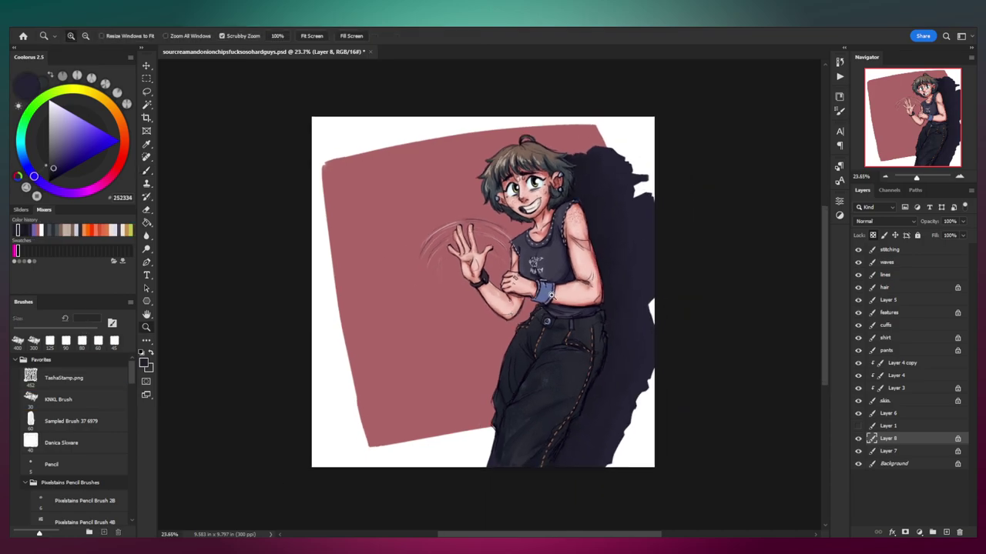
{"action": "scroll", "coordinate": [566, 262], "scroll_direction": "up", "scroll_amount": 2}
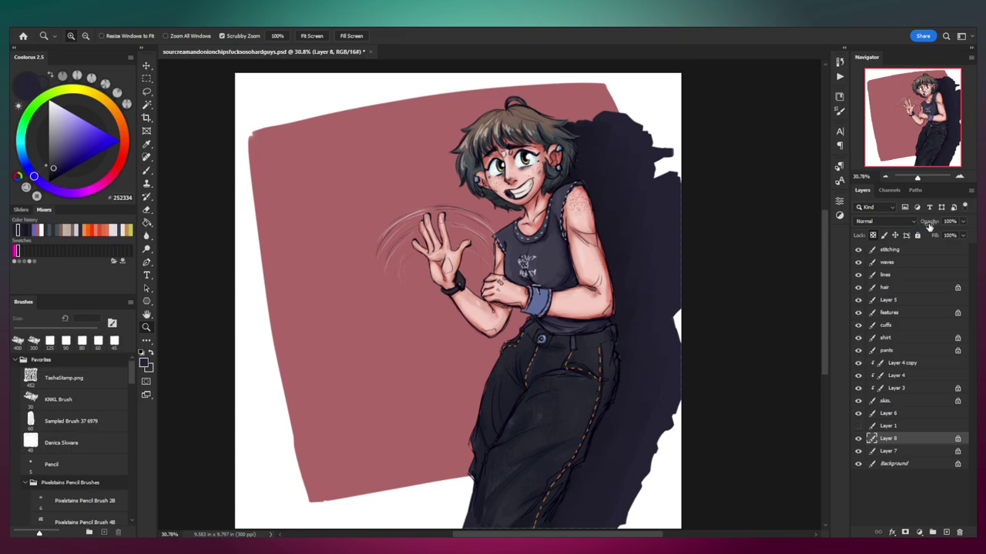
{"action": "left_click_drag", "start_coordinate": [929, 225], "coordinate": [937, 223]}
Step: Unlock Layer 7's transparent pixels and outline the panel's missing right and lower edges in its sampled red with the 90 px Danica Skware brush
{"action": "left_click", "coordinate": [903, 453]}
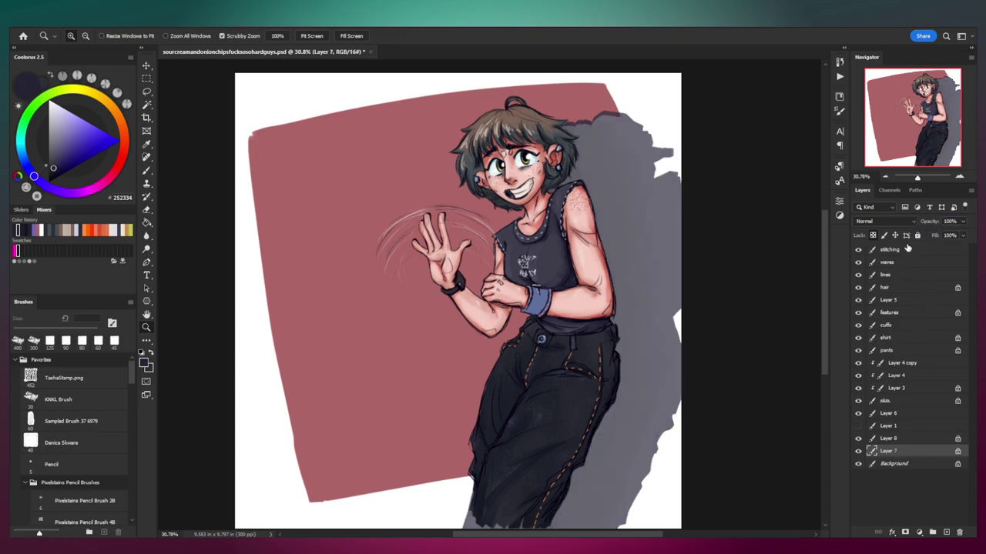
{"action": "left_click", "coordinate": [873, 236]}
{"action": "key", "text": "b"}
{"action": "left_click", "coordinate": [579, 109], "text": "alt"}
{"action": "left_click", "coordinate": [78, 444]}
{"action": "key", "text": "bracketright"}
{"action": "left_click_drag", "start_coordinate": [604, 93], "coordinate": [659, 284]}
{"action": "key", "text": "ctrl+z"}
{"action": "mouse_move", "coordinate": [605, 112]}
{"action": "left_mouse_down"}
{"action": "mouse_move", "coordinate": [655, 309]}
{"action": "mouse_move", "coordinate": [665, 423]}
{"action": "left_mouse_up"}
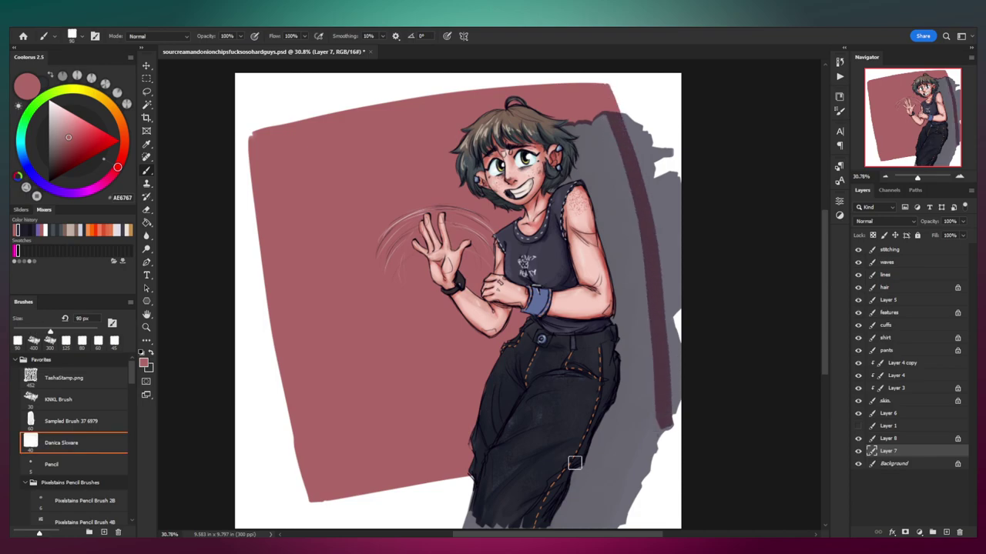
{"action": "left_click_drag", "start_coordinate": [592, 446], "coordinate": [660, 430]}
Step: Fill the outlined gap in the panel beneath the shadow with the same red using the Paint Bucket
{"action": "key", "text": "g"}
{"action": "left_click", "coordinate": [614, 361]}
{"action": "key", "text": "b"}
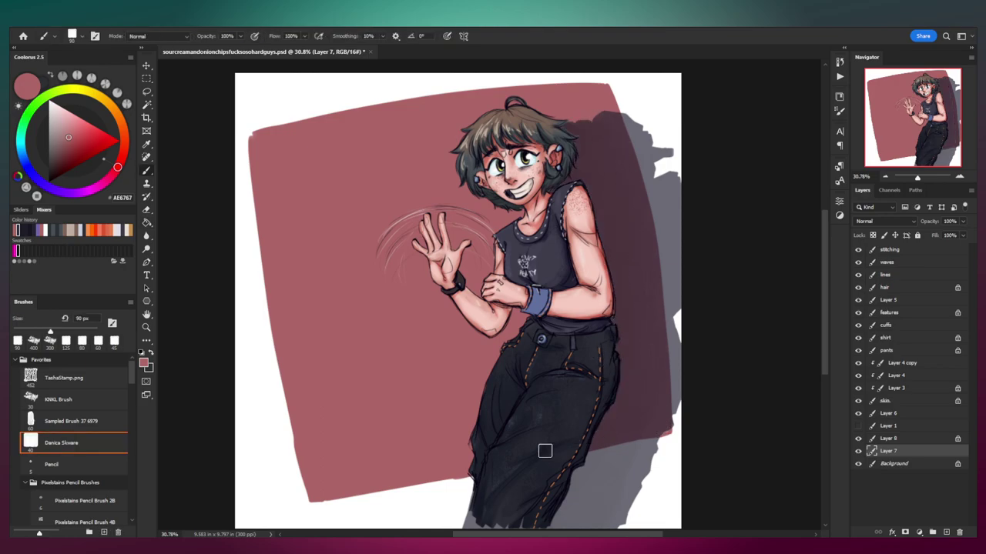
Step: Set the shadow on Layer 8 to Multiply blending with 92% opacity
{"action": "left_click", "coordinate": [901, 438]}
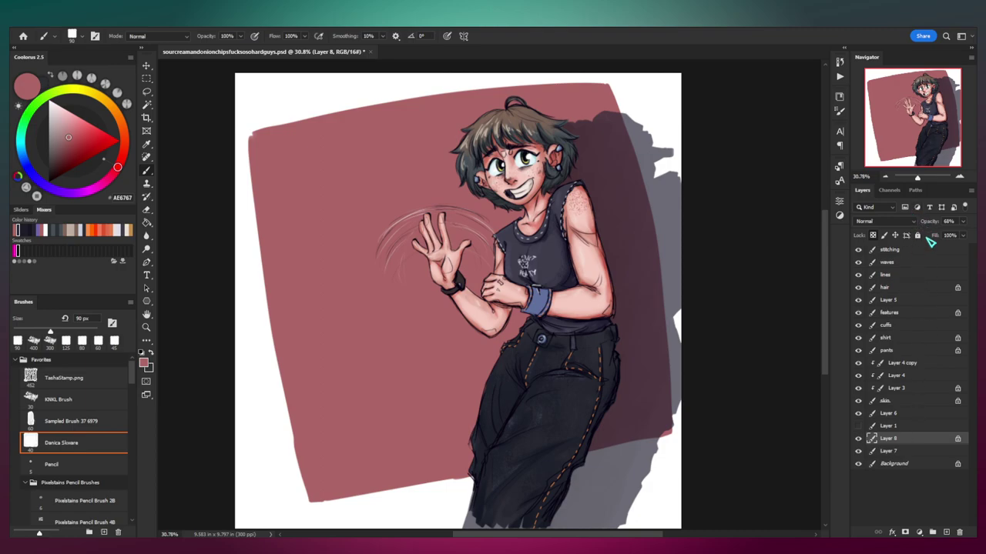
{"action": "left_click", "coordinate": [899, 221]}
{"action": "left_click", "coordinate": [864, 263]}
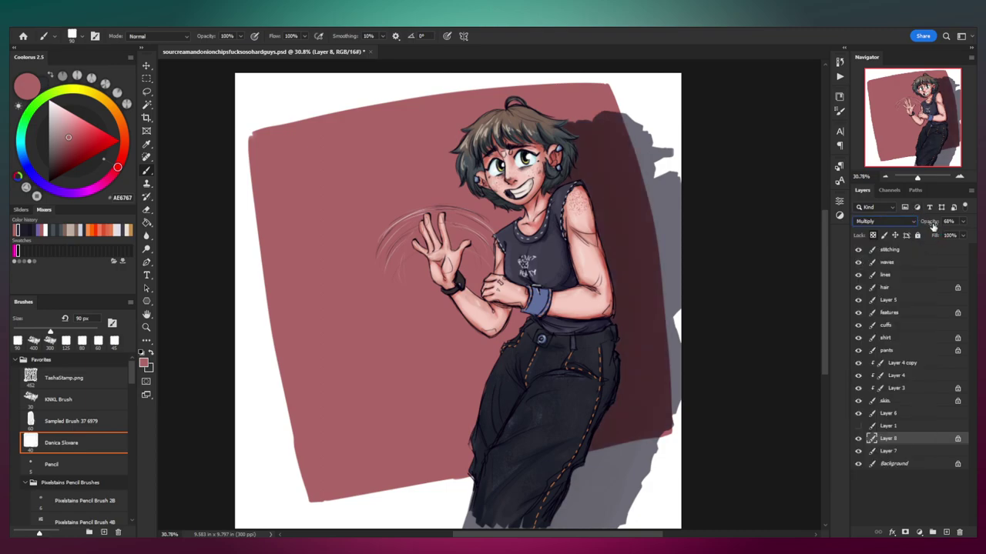
{"action": "left_click_drag", "start_coordinate": [928, 225], "coordinate": [933, 225]}
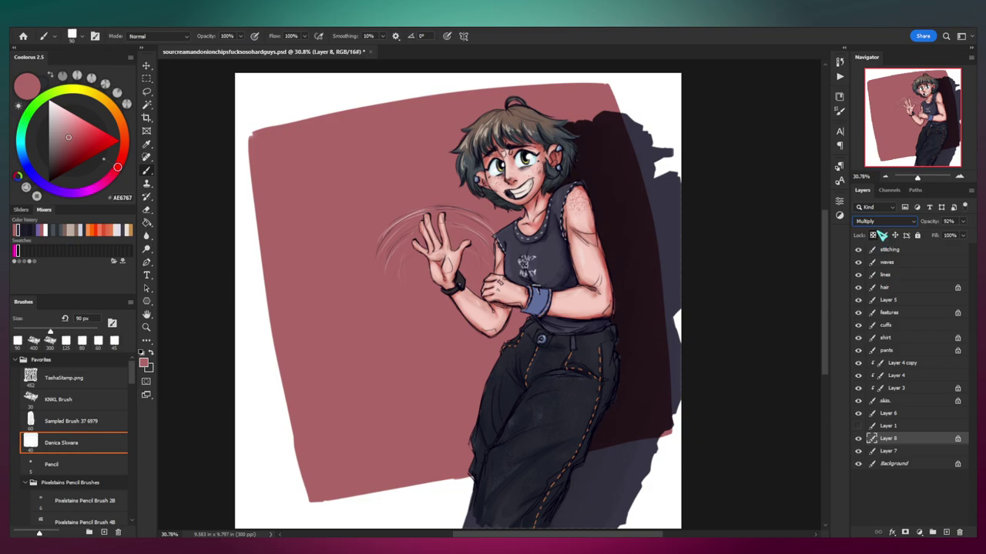
Step: Unlock Layer 8's transparent pixels and soften the shadow's edges with a Gaussian Blur at a 38.7 px radius
{"action": "left_click", "coordinate": [154, 32]}
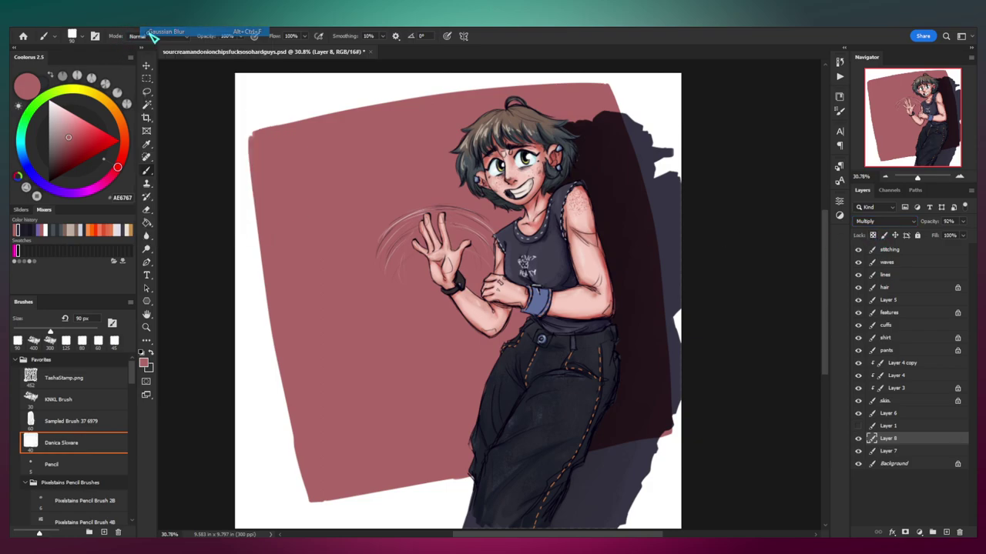
{"action": "left_click", "coordinate": [152, 24]}
{"action": "left_click", "coordinate": [154, 31]}
{"action": "left_click", "coordinate": [152, 24]}
{"action": "mouse_move", "coordinate": [158, 149]}
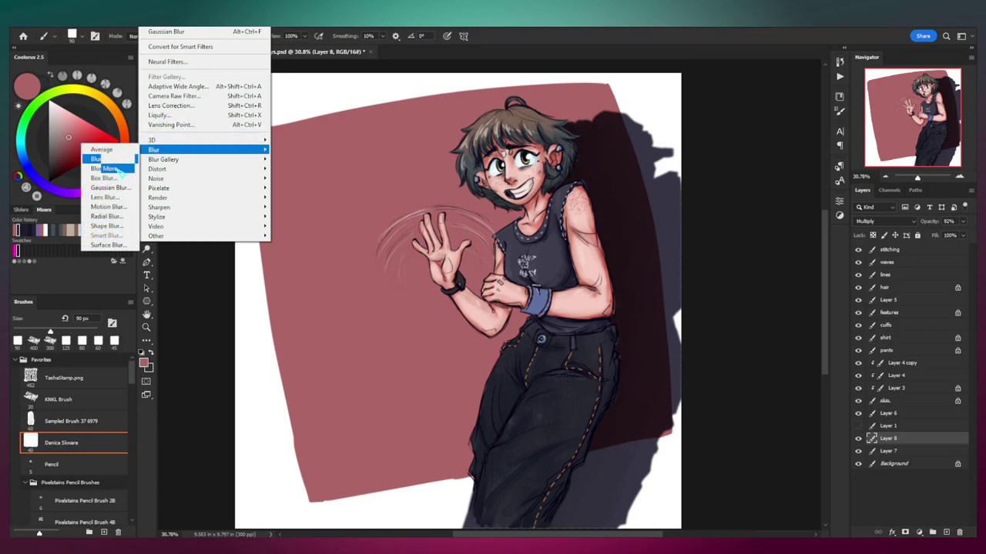
{"action": "left_click", "coordinate": [107, 188]}
{"action": "left_click_drag", "start_coordinate": [742, 270], "coordinate": [765, 270]}
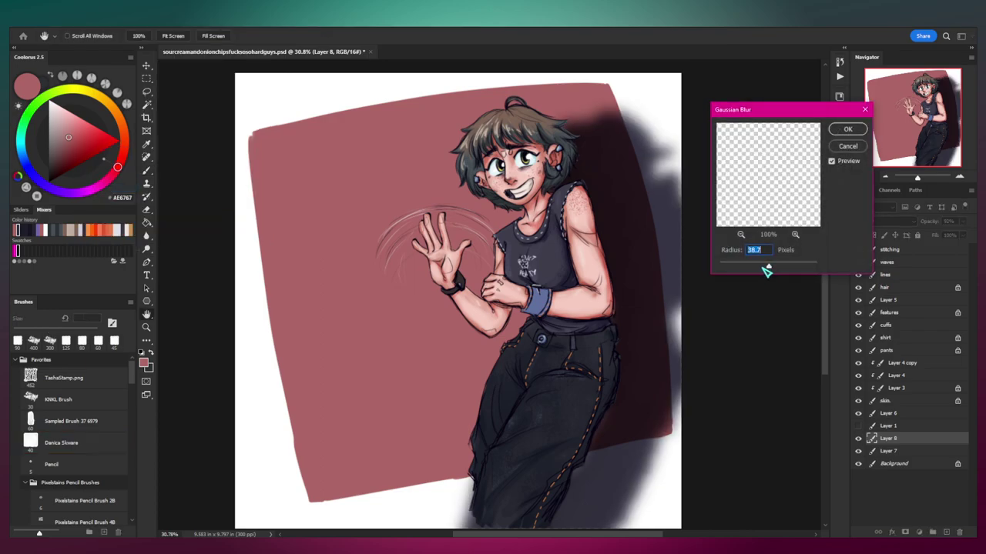
{"action": "left_click", "coordinate": [847, 129]}
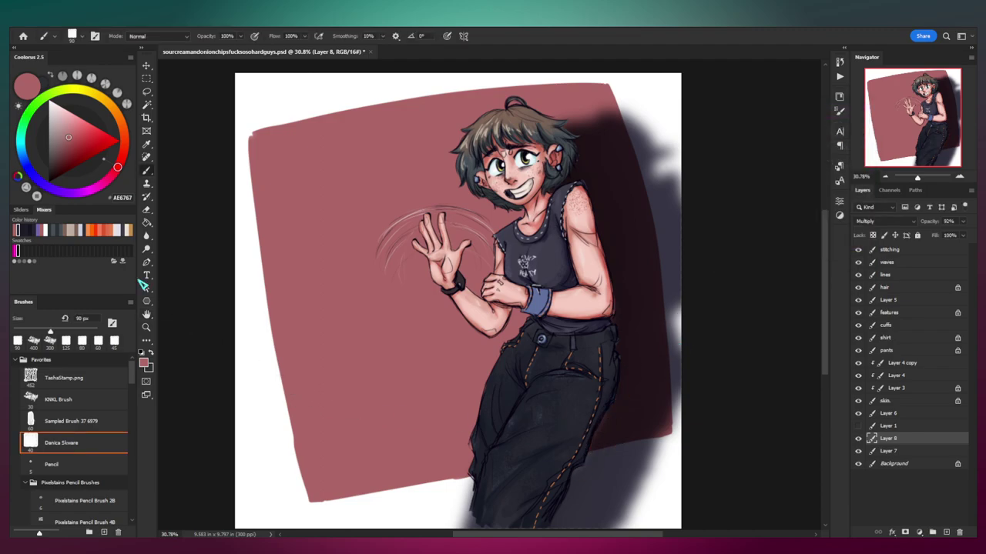
Step: Darken the shadow close to the character's body in 15141D with the Danica Skware brush, enlarging it up to 200 px
{"action": "key", "text": "]"}
{"action": "key", "text": "]"}
{"action": "key", "text": "]"}
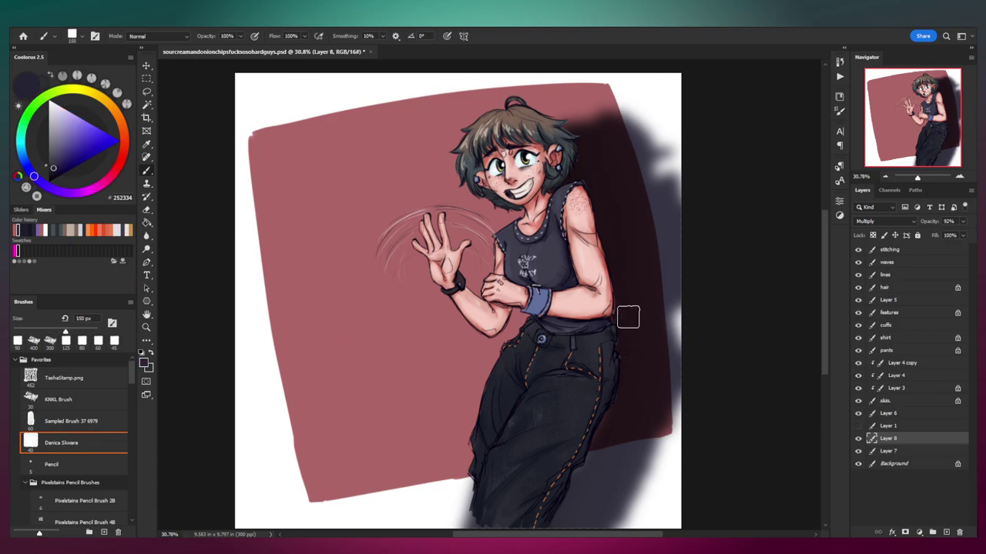
{"action": "left_click", "coordinate": [20, 229]}
{"action": "left_click", "coordinate": [29, 229]}
{"action": "key", "text": "]"}
{"action": "left_click_drag", "start_coordinate": [608, 407], "coordinate": [567, 482]}
{"action": "key", "text": "bracketright"}
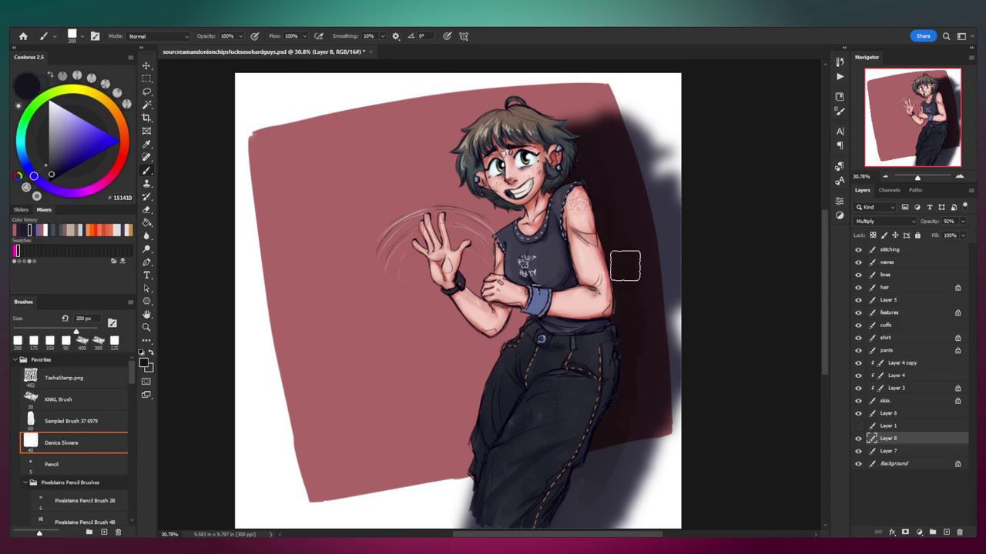
Step: Reapply the last Gaussian Blur to Layer 8 to smooth the newly painted shadow strokes
{"action": "left_click", "coordinate": [147, 24]}
{"action": "left_click", "coordinate": [171, 32]}
{"action": "key", "text": "z"}
{"action": "left_click_drag", "start_coordinate": [581, 293], "coordinate": [543, 247]}
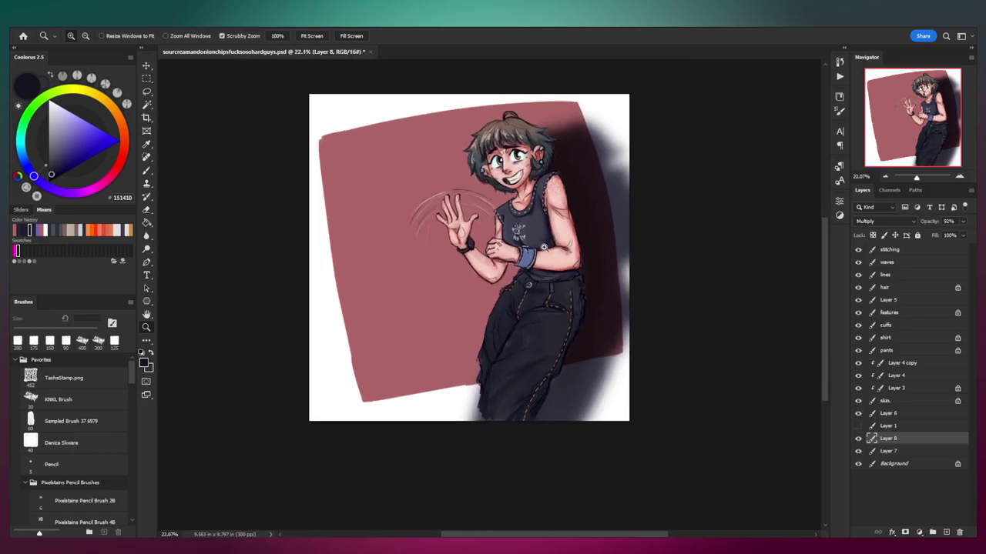
{"action": "left_click_drag", "start_coordinate": [549, 185], "coordinate": [566, 186]}
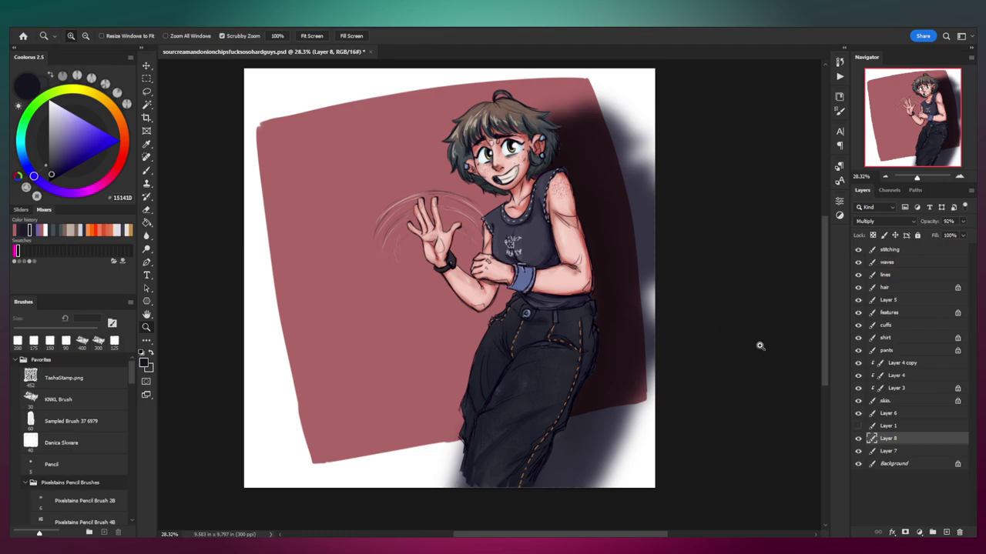
Step: Darken the Background layer to near black with a Hue/Saturation lightness of -88
{"action": "left_click", "coordinate": [909, 464]}
{"action": "key", "text": "ctrl+u"}
{"action": "left_click_drag", "start_coordinate": [792, 177], "coordinate": [754, 179]}
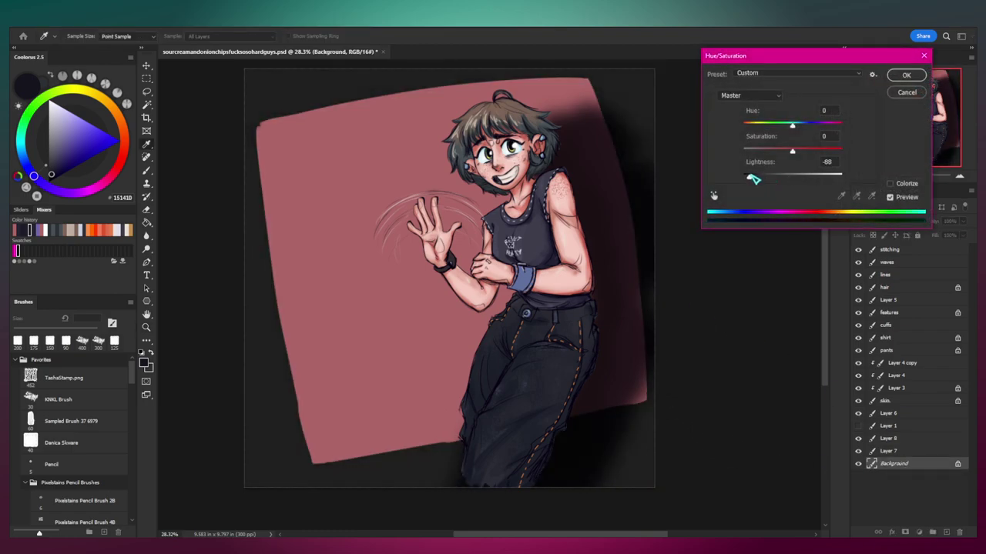
{"action": "left_click", "coordinate": [907, 75]}
Step: Add a new Normal layer named Layer 9 above the stitching layer
{"action": "left_click", "coordinate": [913, 253]}
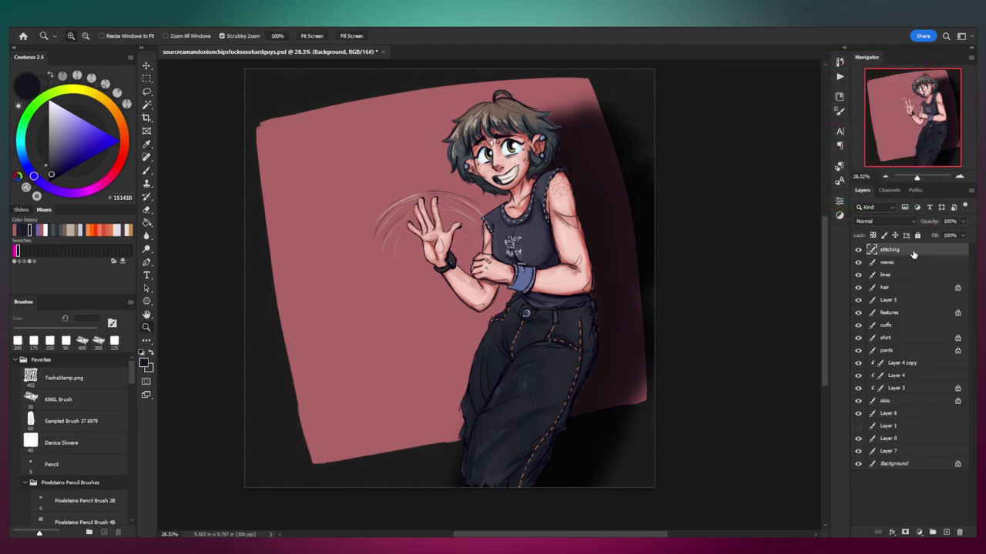
{"action": "key", "text": "ctrl+shift+n"}
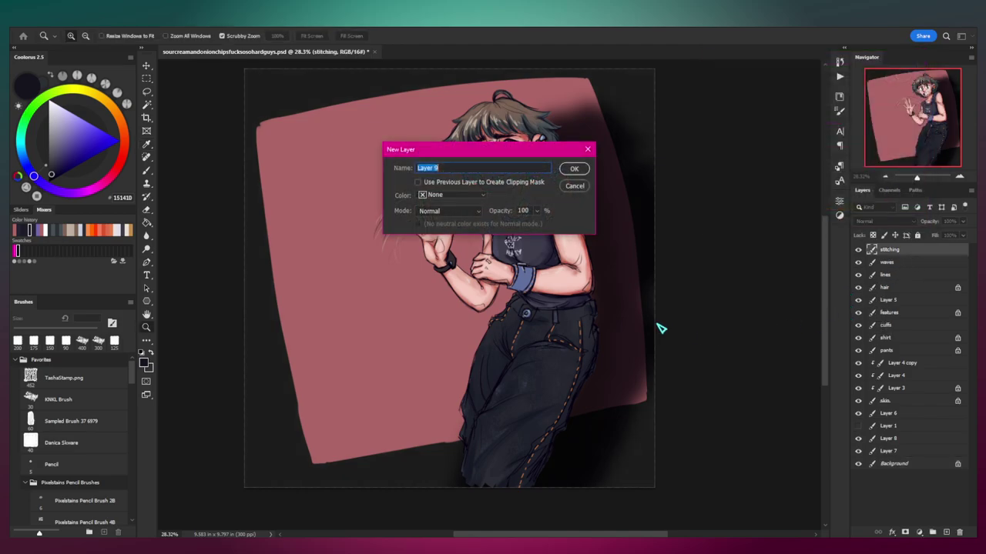
{"action": "key", "text": "Return"}
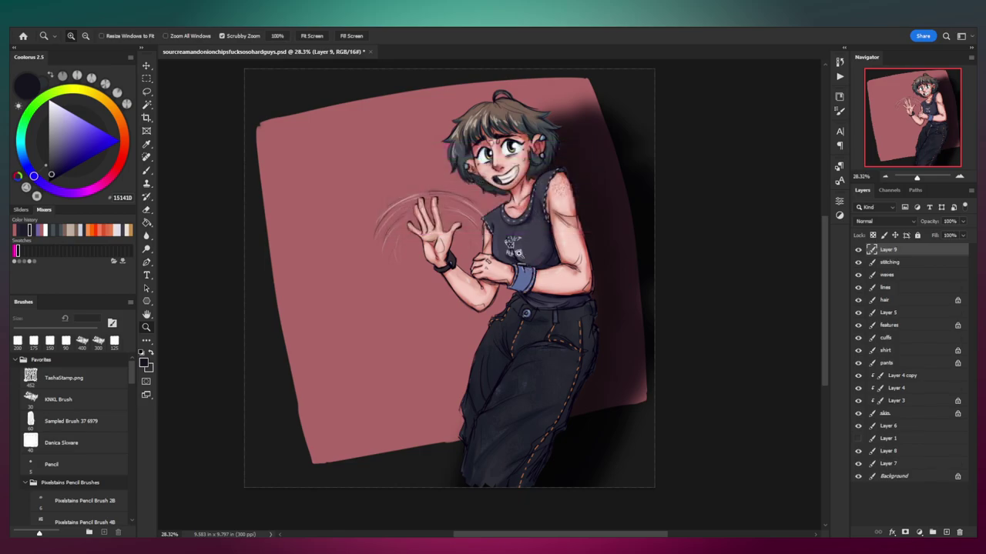
Step: Group the character layers from stitching down to skin, and clip Layer 9 to that group
{"action": "left_click", "coordinate": [904, 265]}
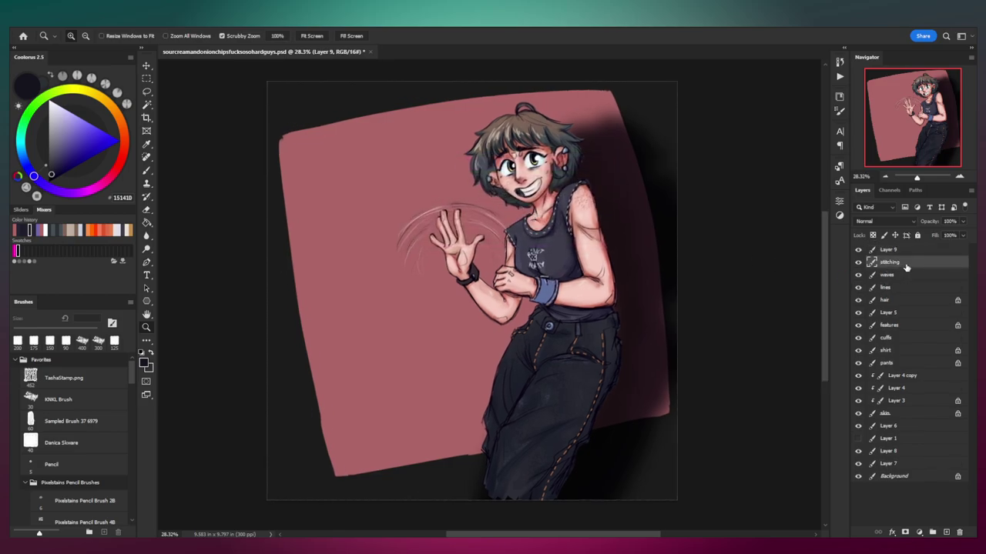
{"action": "left_click", "coordinate": [905, 416], "text": "shift"}
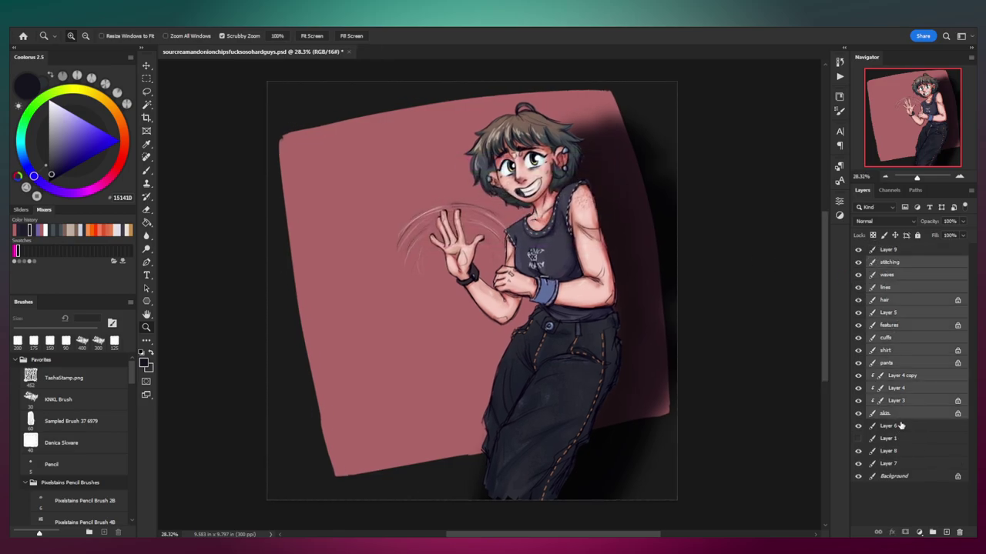
{"action": "key", "text": "ctrl+g"}
{"action": "left_click", "coordinate": [904, 251]}
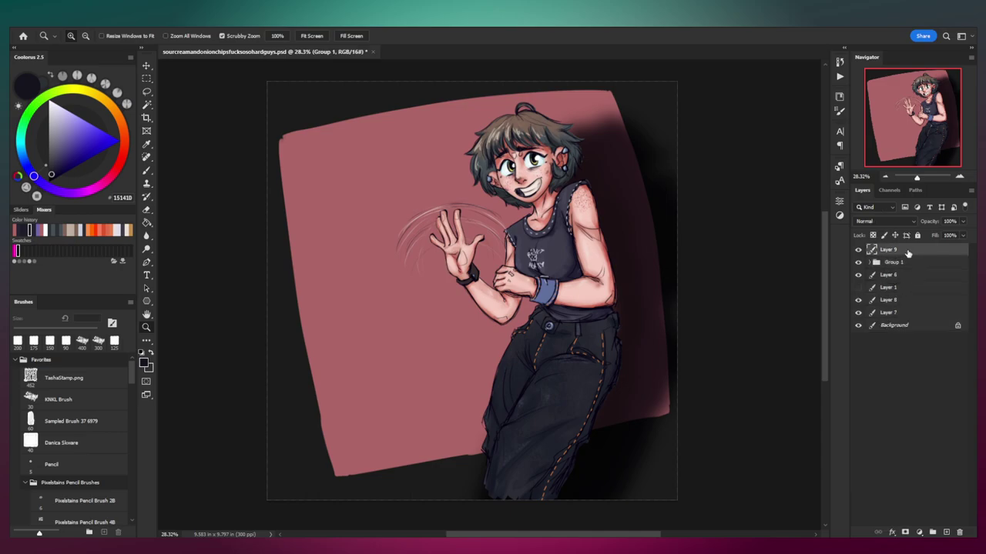
{"action": "right_click", "coordinate": [911, 256]}
{"action": "left_click", "coordinate": [854, 338]}
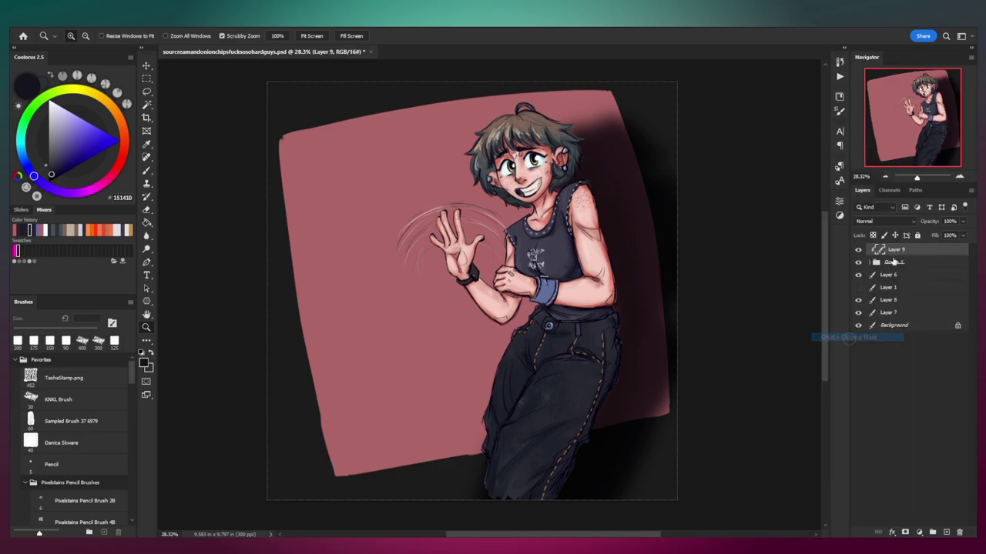
Step: Paint cream light in E5D9AF over the face, torso, raised hand and near trouser leg with the Danica Skware brush, reducing it to 150 px
{"action": "key", "text": "b"}
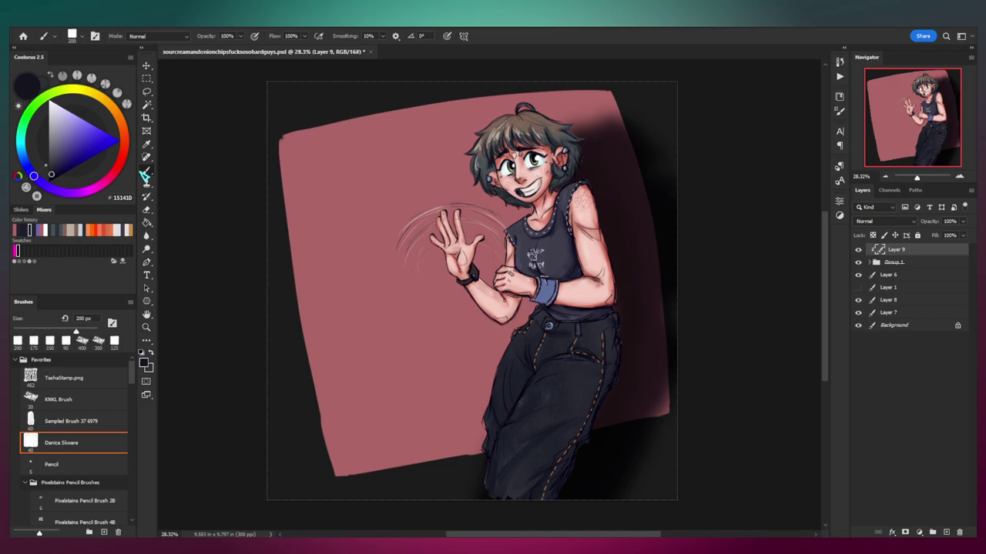
{"action": "left_click", "coordinate": [97, 95]}
{"action": "left_click", "coordinate": [64, 117]}
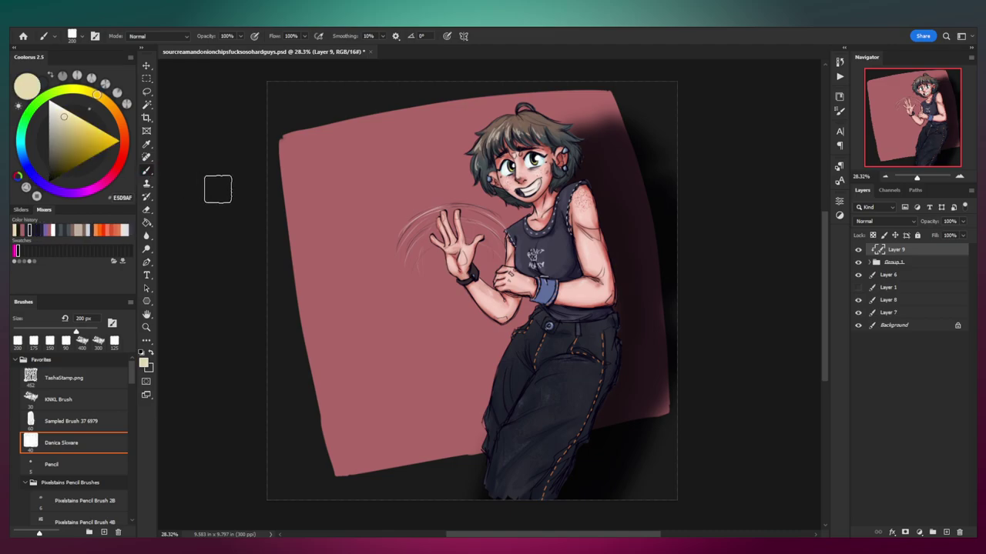
{"action": "key", "text": "bracketright"}
{"action": "key", "text": "bracketright"}
{"action": "mouse_move", "coordinate": [483, 185]}
{"action": "left_mouse_down"}
{"action": "mouse_move", "coordinate": [540, 160]}
{"action": "mouse_move", "coordinate": [545, 174]}
{"action": "mouse_move", "coordinate": [523, 226]}
{"action": "left_mouse_up"}
{"action": "key", "text": "ctrl+z"}
{"action": "mouse_move", "coordinate": [482, 169]}
{"action": "left_mouse_down"}
{"action": "mouse_move", "coordinate": [516, 152]}
{"action": "mouse_move", "coordinate": [543, 156]}
{"action": "mouse_move", "coordinate": [505, 160]}
{"action": "mouse_move", "coordinate": [502, 182]}
{"action": "mouse_move", "coordinate": [539, 197]}
{"action": "mouse_move", "coordinate": [529, 230]}
{"action": "mouse_move", "coordinate": [563, 244]}
{"action": "mouse_move", "coordinate": [572, 268]}
{"action": "mouse_move", "coordinate": [503, 257]}
{"action": "left_mouse_up"}
{"action": "mouse_move", "coordinate": [431, 223]}
{"action": "left_mouse_down"}
{"action": "mouse_move", "coordinate": [473, 302]}
{"action": "mouse_move", "coordinate": [489, 312]}
{"action": "left_mouse_up"}
{"action": "key", "text": "bracketleft"}
{"action": "key", "text": "bracketleft"}
{"action": "mouse_move", "coordinate": [505, 275]}
{"action": "left_mouse_down"}
{"action": "mouse_move", "coordinate": [561, 280]}
{"action": "mouse_move", "coordinate": [546, 326]}
{"action": "mouse_move", "coordinate": [529, 327]}
{"action": "mouse_move", "coordinate": [562, 339]}
{"action": "mouse_move", "coordinate": [539, 361]}
{"action": "mouse_move", "coordinate": [558, 348]}
{"action": "mouse_move", "coordinate": [501, 494]}
{"action": "mouse_move", "coordinate": [519, 343]}
{"action": "mouse_move", "coordinate": [485, 425]}
{"action": "mouse_move", "coordinate": [496, 444]}
{"action": "mouse_move", "coordinate": [489, 504]}
{"action": "mouse_move", "coordinate": [561, 330]}
{"action": "mouse_move", "coordinate": [562, 363]}
{"action": "mouse_move", "coordinate": [514, 476]}
{"action": "left_mouse_up"}
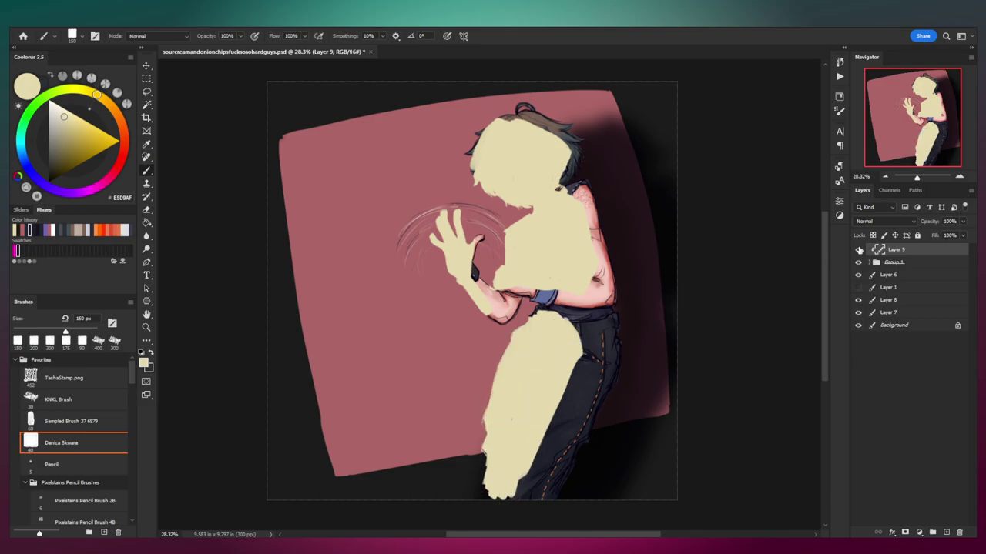
Step: Set Layer 9 to Screen blending with 67% opacity
{"action": "left_click", "coordinate": [885, 221]}
{"action": "left_click", "coordinate": [863, 296]}
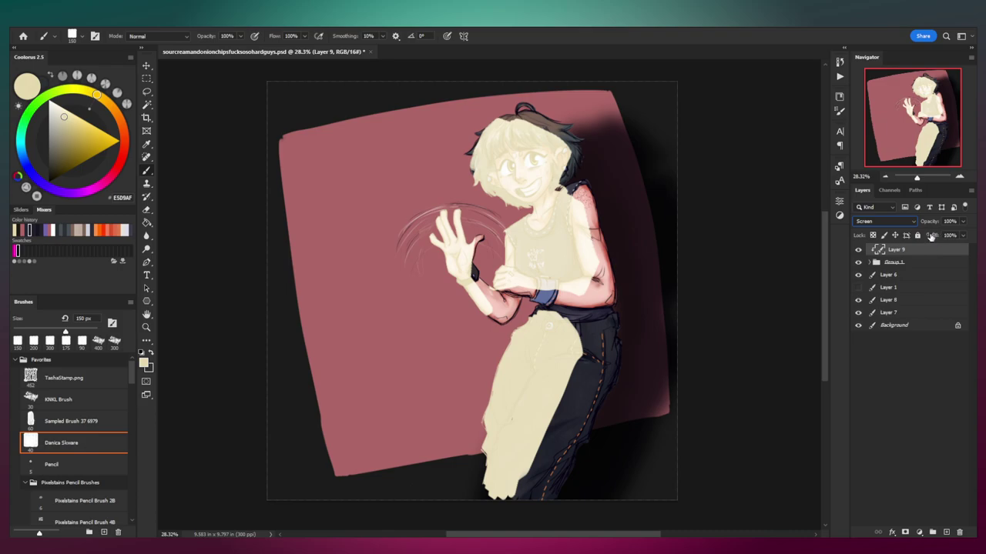
{"action": "left_click_drag", "start_coordinate": [934, 222], "coordinate": [937, 225]}
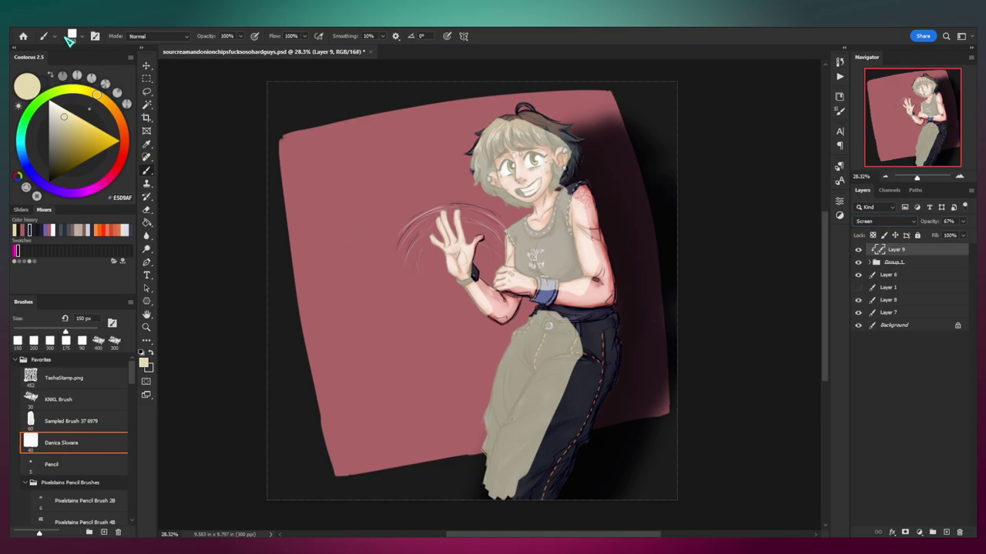
Step: Try reapplying the last Gaussian Blur to the cream light on Layer 9
{"action": "left_click", "coordinate": [147, 23]}
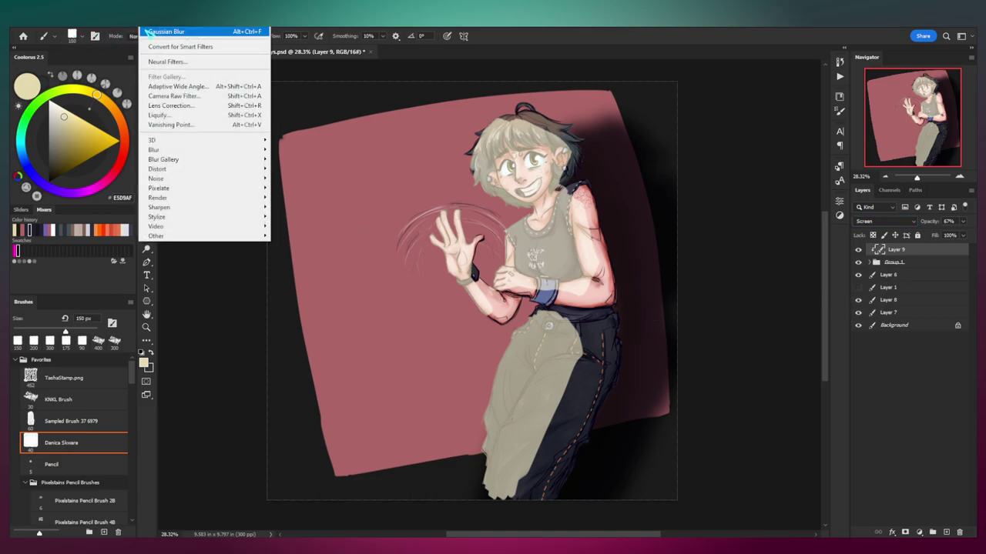
{"action": "left_click", "coordinate": [149, 30]}
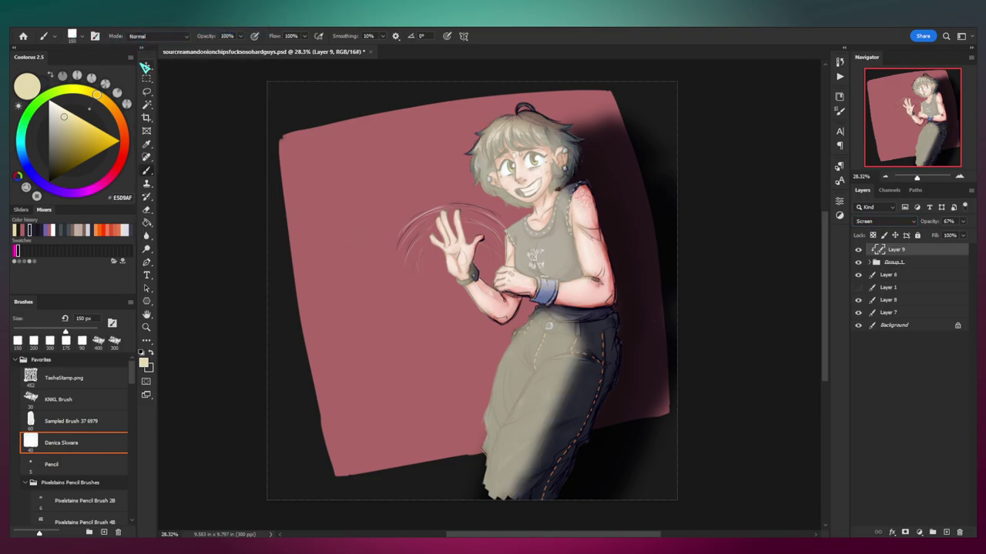
{"action": "key", "text": "ctrl+z"}
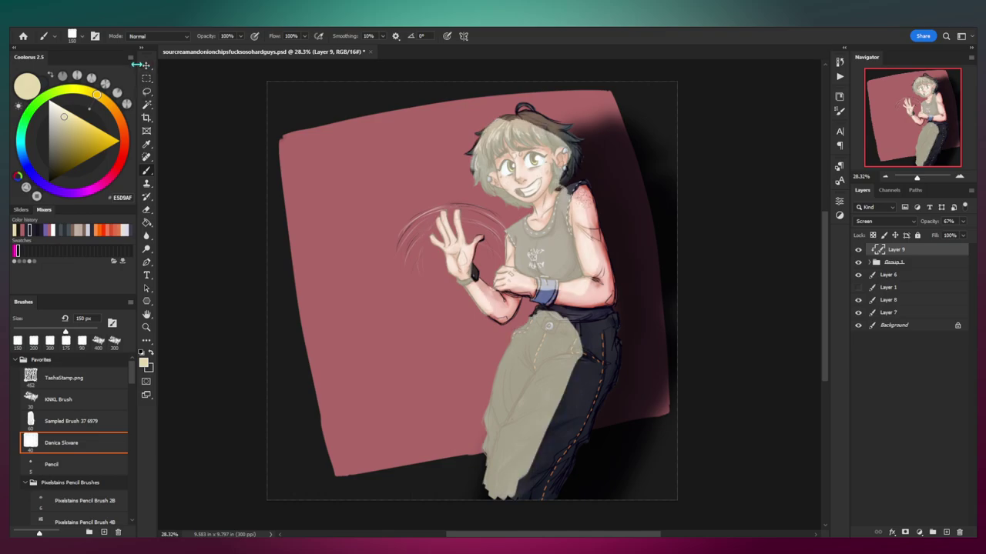
Step: Paint off-white F8F3E3 over the core of the light on the face, torso, hand and trousers, finishing with a 175 px brush
{"action": "left_click", "coordinate": [54, 103]}
{"action": "left_click_drag", "start_coordinate": [54, 104], "coordinate": [54, 103]}
{"action": "key", "text": "bracketright"}
{"action": "key", "text": "bracketright"}
{"action": "key", "text": "bracketright"}
{"action": "mouse_move", "coordinate": [530, 160]}
{"action": "left_mouse_down"}
{"action": "mouse_move", "coordinate": [514, 184]}
{"action": "mouse_move", "coordinate": [532, 201]}
{"action": "mouse_move", "coordinate": [524, 248]}
{"action": "mouse_move", "coordinate": [540, 253]}
{"action": "mouse_move", "coordinate": [558, 229]}
{"action": "mouse_move", "coordinate": [561, 263]}
{"action": "mouse_move", "coordinate": [519, 262]}
{"action": "left_mouse_up"}
{"action": "key", "text": "bracketleft"}
{"action": "key", "text": "bracketleft"}
{"action": "mouse_move", "coordinate": [454, 250]}
{"action": "left_mouse_down"}
{"action": "mouse_move", "coordinate": [458, 236]}
{"action": "mouse_move", "coordinate": [471, 319]}
{"action": "left_mouse_up"}
{"action": "mouse_move", "coordinate": [534, 339]}
{"action": "left_mouse_down"}
{"action": "mouse_move", "coordinate": [543, 348]}
{"action": "mouse_move", "coordinate": [552, 327]}
{"action": "mouse_move", "coordinate": [549, 361]}
{"action": "mouse_move", "coordinate": [497, 482]}
{"action": "mouse_move", "coordinate": [508, 339]}
{"action": "mouse_move", "coordinate": [504, 408]}
{"action": "left_mouse_up"}
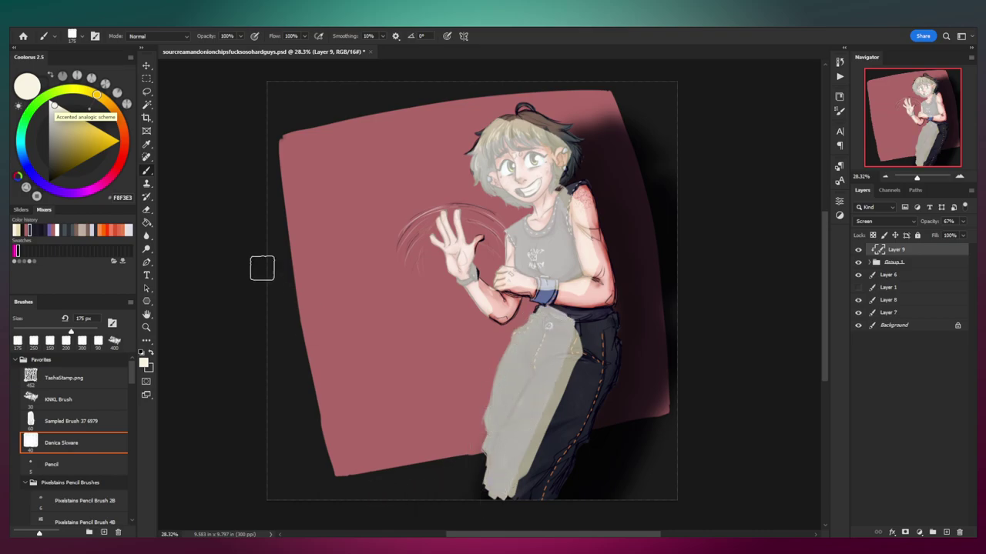
Step: Paint yellow EECD5F along the light's shadow-side edge, from the hair down the arms to the trousers, reducing the brush to 70 px
{"action": "left_click", "coordinate": [89, 128]}
{"action": "key", "text": "["}
{"action": "key", "text": "["}
{"action": "key", "text": "["}
{"action": "key", "text": "["}
{"action": "key", "text": "["}
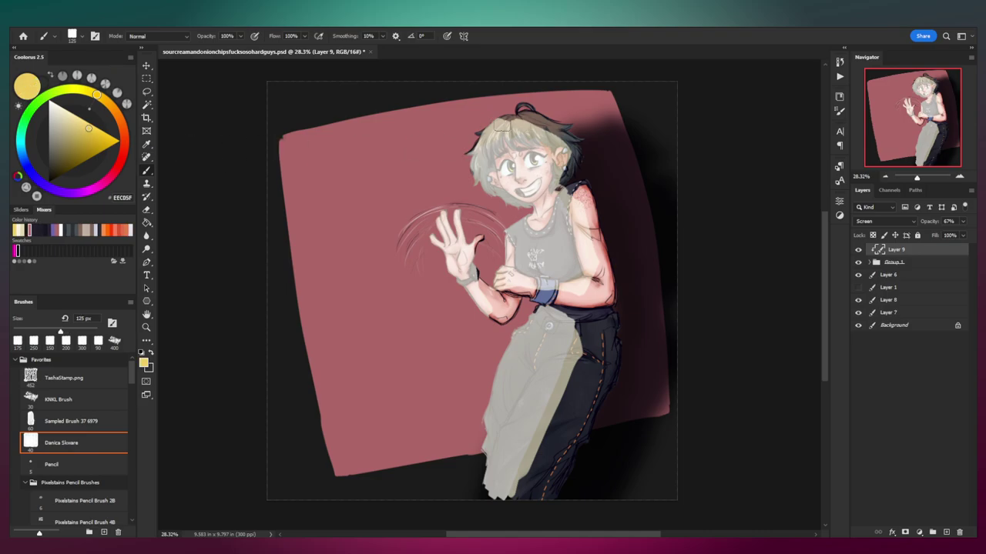
{"action": "mouse_move", "coordinate": [546, 129]}
{"action": "left_mouse_down"}
{"action": "mouse_move", "coordinate": [599, 271]}
{"action": "mouse_move", "coordinate": [485, 299]}
{"action": "mouse_move", "coordinate": [580, 348]}
{"action": "mouse_move", "coordinate": [520, 504]}
{"action": "mouse_move", "coordinate": [530, 468]}
{"action": "left_mouse_up"}
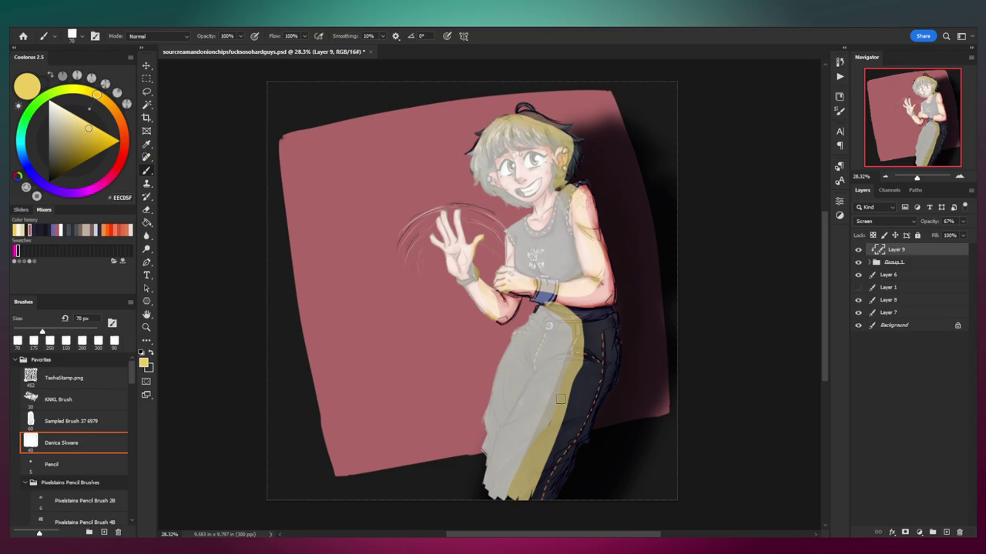
Step: Set Layer 9 to Normal blending and soften its painted light with the last Gaussian Blur
{"action": "left_click", "coordinate": [868, 222]}
{"action": "left_click", "coordinate": [865, 223]}
{"action": "left_click", "coordinate": [150, 24]}
{"action": "left_click", "coordinate": [155, 32]}
{"action": "left_click", "coordinate": [151, 25]}
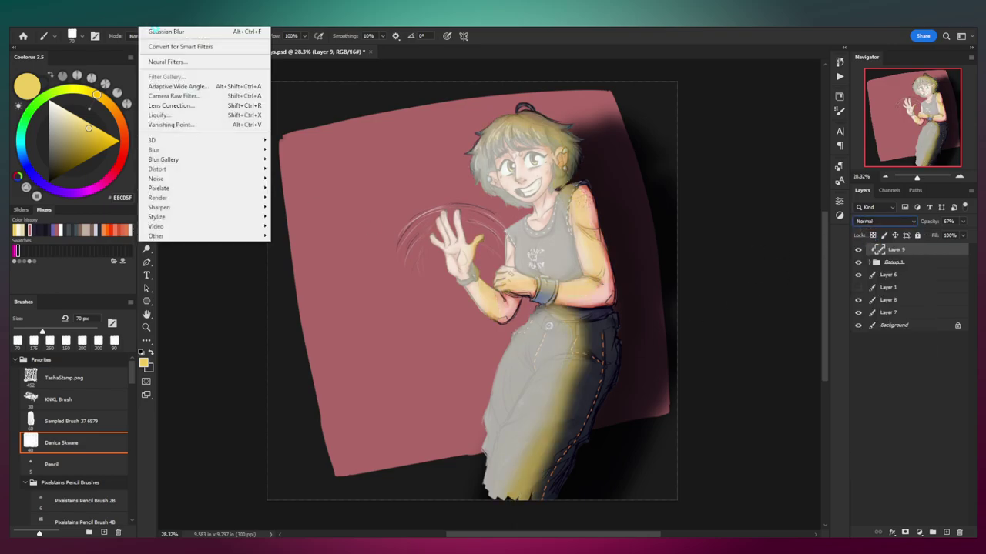
{"action": "left_click", "coordinate": [580, 148]}
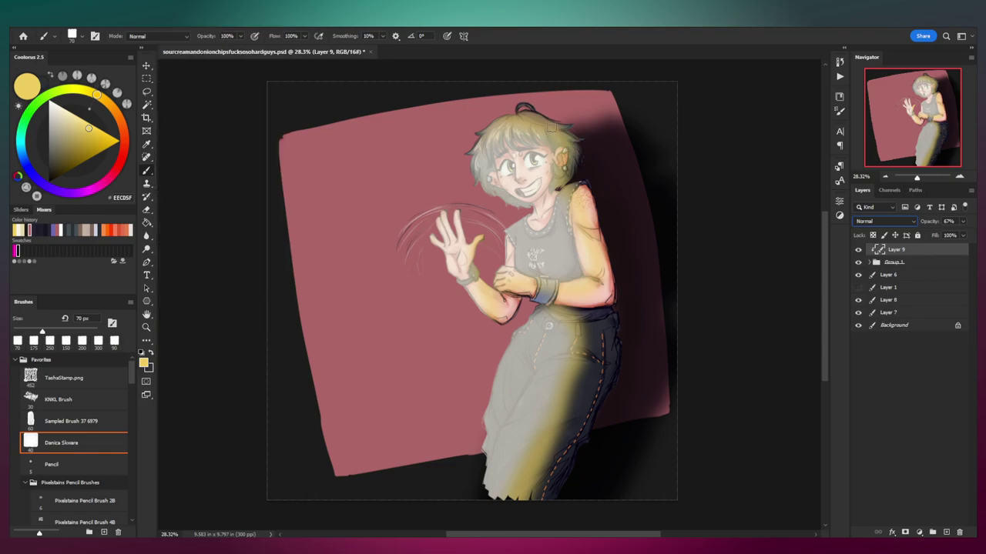
Step: Shift the blurred light on Layer 9 slightly away from the character's shadowed side using Free Transform
{"action": "left_click", "coordinate": [563, 258], "text": "ctrl"}
{"action": "key", "text": "ctrl+z"}
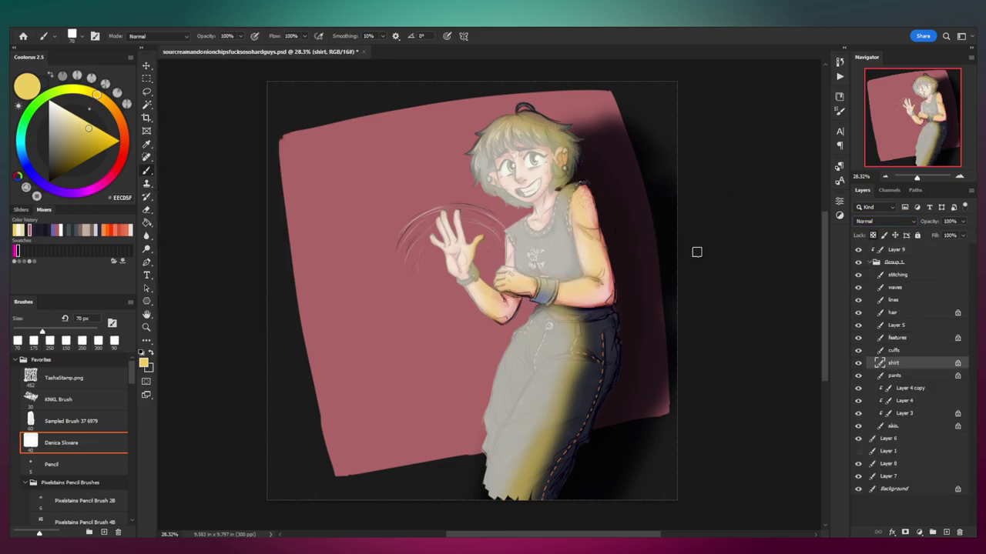
{"action": "left_click", "coordinate": [894, 252]}
{"action": "key", "text": "ctrl+t"}
{"action": "left_click_drag", "start_coordinate": [576, 305], "coordinate": [564, 302]}
{"action": "key", "text": "Return"}
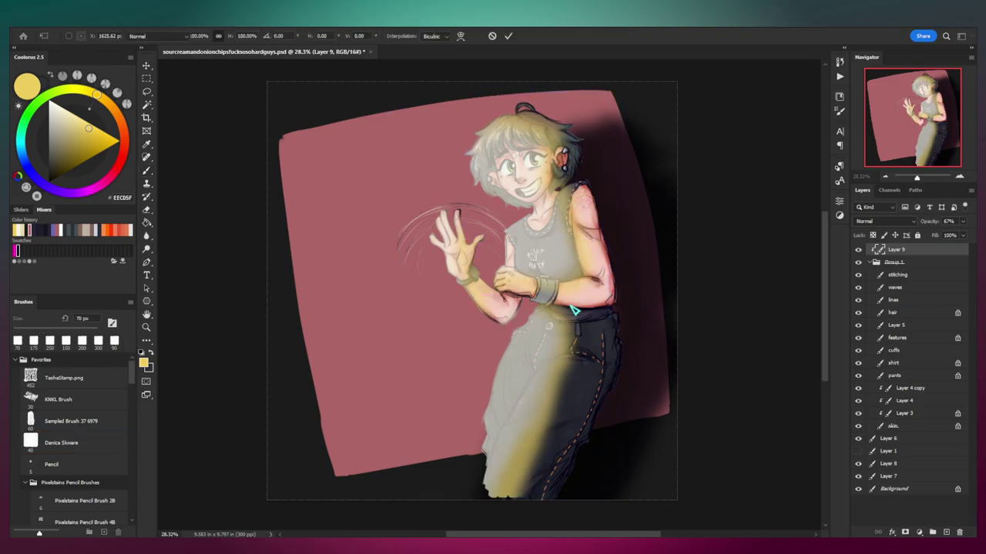
Step: Erase the light below the shirt's chest, under the jawline hair and around the brows and ear with the KNKL Brush at 40–45 px
{"action": "key", "text": "e"}
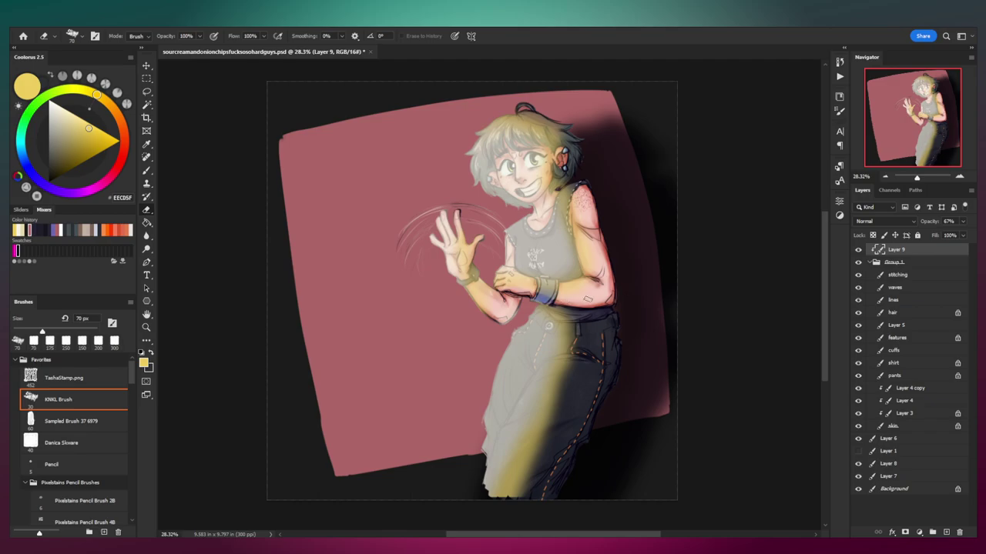
{"action": "left_click_drag", "start_coordinate": [545, 277], "coordinate": [578, 267]}
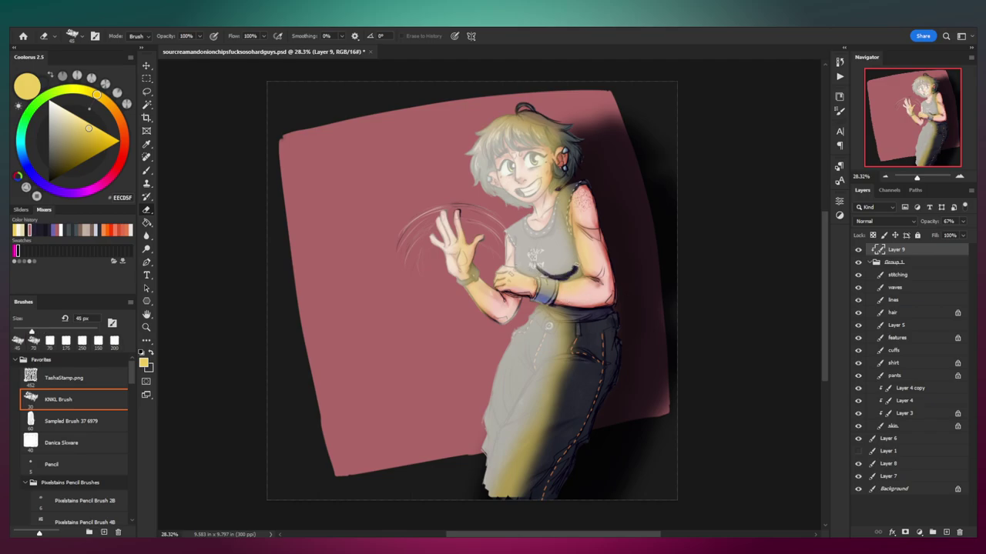
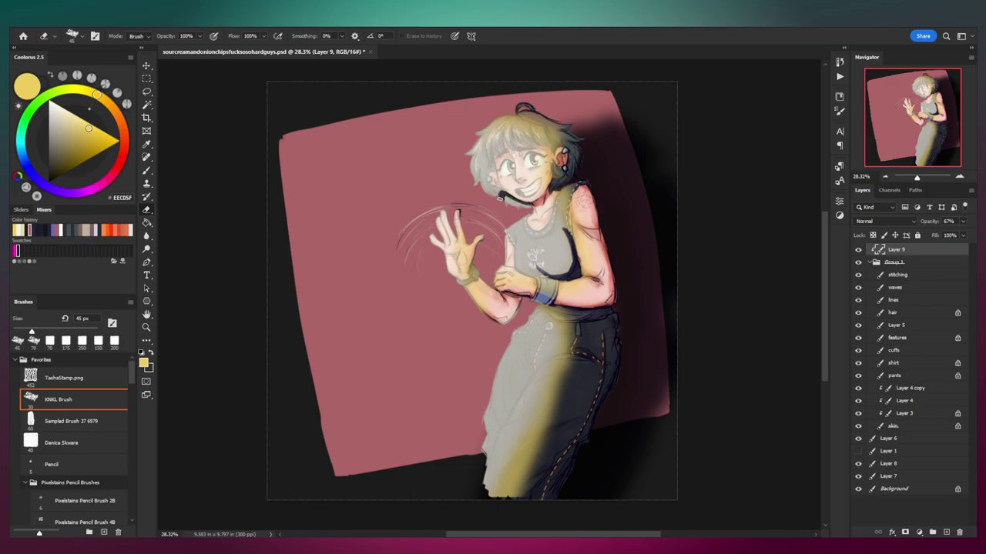
{"action": "key", "text": "z"}
{"action": "left_click_drag", "start_coordinate": [493, 152], "coordinate": [539, 152]}
{"action": "key", "text": "b"}
{"action": "key", "text": "e"}
{"action": "mouse_move", "coordinate": [491, 187]}
{"action": "left_mouse_down"}
{"action": "mouse_move", "coordinate": [514, 141]}
{"action": "mouse_move", "coordinate": [510, 168]}
{"action": "mouse_move", "coordinate": [545, 176]}
{"action": "mouse_move", "coordinate": [554, 164]}
{"action": "mouse_move", "coordinate": [578, 150]}
{"action": "left_mouse_up"}
{"action": "mouse_move", "coordinate": [566, 158]}
{"action": "left_mouse_down"}
{"action": "mouse_move", "coordinate": [596, 151]}
{"action": "mouse_move", "coordinate": [638, 185]}
{"action": "left_mouse_up"}
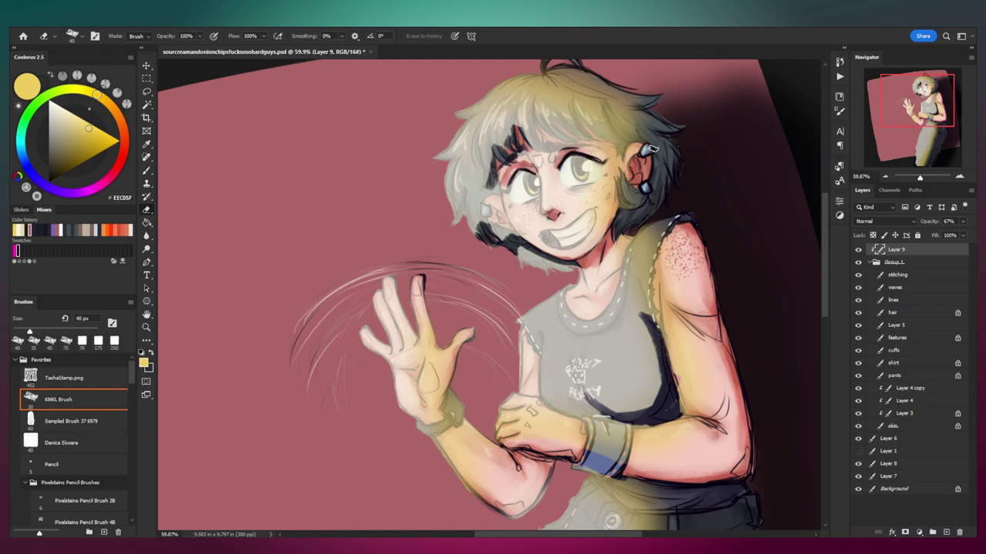
Step: Erase streaks of light from the fringe and side locks to restore dark areas in the hair
{"action": "mouse_move", "coordinate": [622, 141]}
{"action": "left_mouse_down"}
{"action": "mouse_move", "coordinate": [607, 106]}
{"action": "mouse_move", "coordinate": [596, 119]}
{"action": "left_mouse_up"}
{"action": "mouse_move", "coordinate": [604, 137]}
{"action": "left_mouse_down"}
{"action": "mouse_move", "coordinate": [587, 115]}
{"action": "mouse_move", "coordinate": [592, 134]}
{"action": "mouse_move", "coordinate": [573, 99]}
{"action": "mouse_move", "coordinate": [587, 139]}
{"action": "mouse_move", "coordinate": [562, 132]}
{"action": "mouse_move", "coordinate": [544, 113]}
{"action": "left_mouse_up"}
{"action": "left_click_drag", "start_coordinate": [549, 142], "coordinate": [533, 125]}
{"action": "mouse_move", "coordinate": [582, 66]}
{"action": "left_mouse_down"}
{"action": "mouse_move", "coordinate": [551, 140]}
{"action": "mouse_move", "coordinate": [512, 143]}
{"action": "mouse_move", "coordinate": [583, 159]}
{"action": "left_mouse_up"}
{"action": "key", "text": "b"}
{"action": "key", "text": "e"}
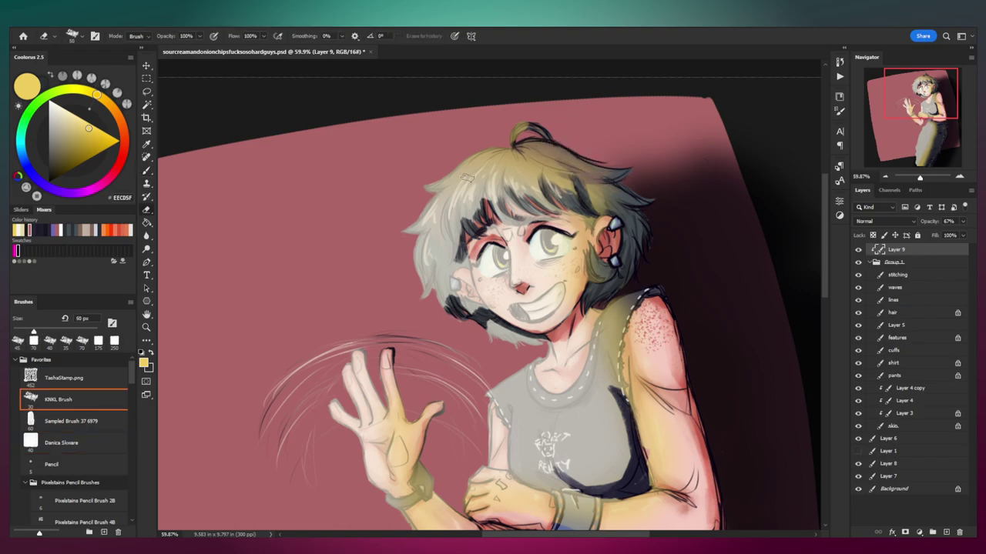
{"action": "key", "text": "bracketright"}
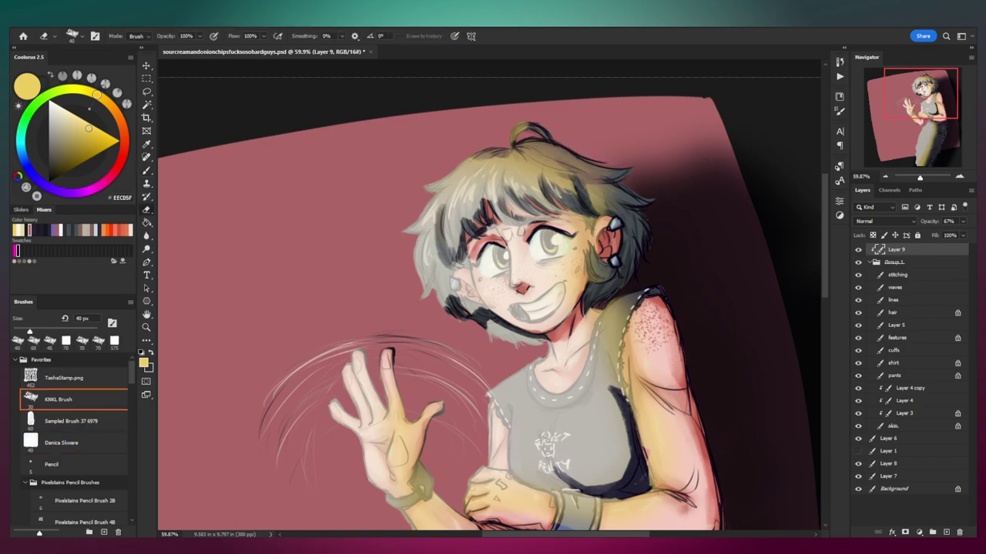
Step: Erase the light along the inner arm, shirt print, wristwatch and trouser folds with the eraser at 50 px
{"action": "key", "text": "z"}
{"action": "mouse_move", "coordinate": [535, 253]}
{"action": "left_mouse_down"}
{"action": "mouse_move", "coordinate": [507, 240]}
{"action": "mouse_move", "coordinate": [516, 190]}
{"action": "mouse_move", "coordinate": [583, 187]}
{"action": "mouse_move", "coordinate": [561, 185]}
{"action": "mouse_move", "coordinate": [527, 265]}
{"action": "left_mouse_up"}
{"action": "key", "text": "e"}
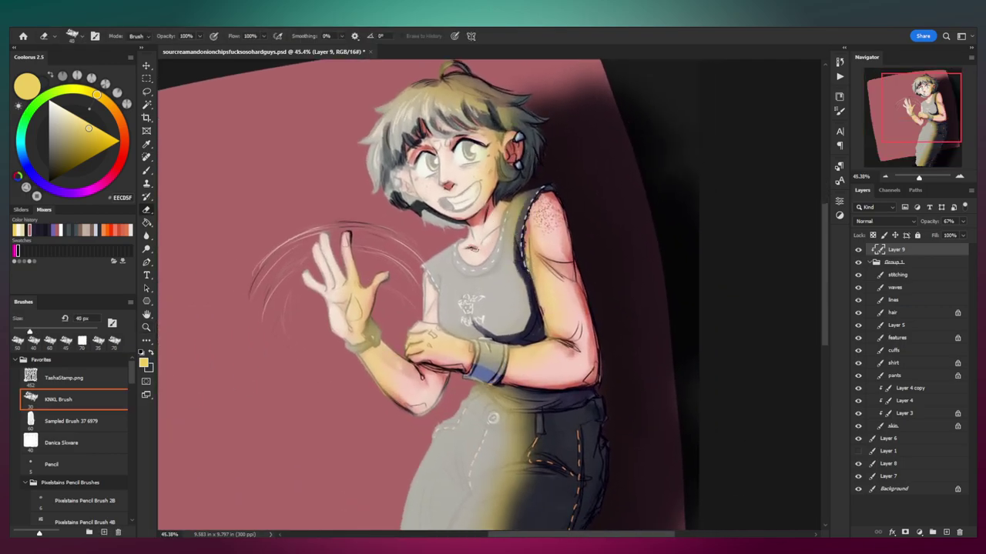
{"action": "key", "text": "]"}
{"action": "mouse_move", "coordinate": [456, 331]}
{"action": "left_mouse_down"}
{"action": "mouse_move", "coordinate": [466, 316]}
{"action": "mouse_move", "coordinate": [462, 336]}
{"action": "mouse_move", "coordinate": [431, 294]}
{"action": "left_mouse_up"}
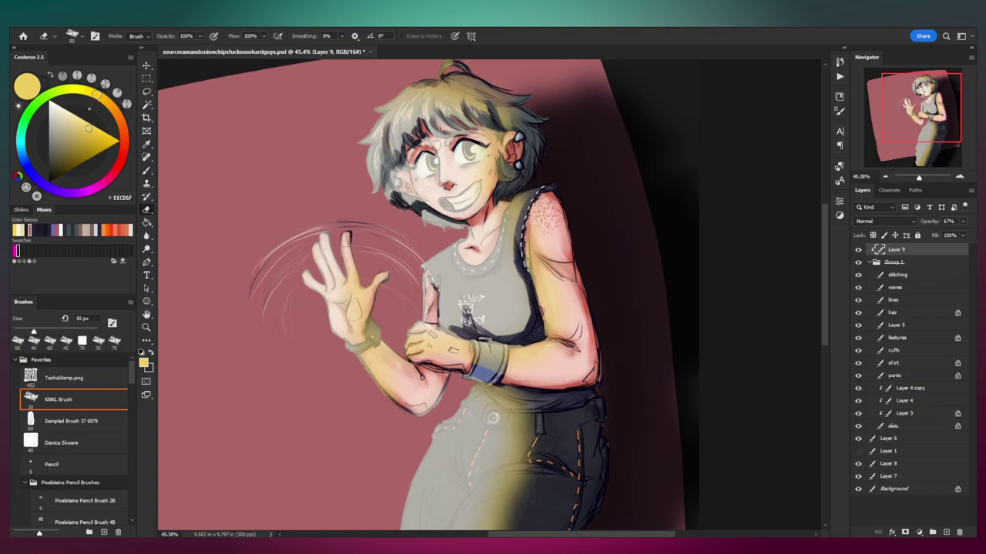
{"action": "scroll", "coordinate": [453, 347], "scroll_direction": "down", "scroll_amount": 3}
{"action": "mouse_move", "coordinate": [366, 256]}
{"action": "left_mouse_down"}
{"action": "mouse_move", "coordinate": [347, 283]}
{"action": "mouse_move", "coordinate": [368, 291]}
{"action": "mouse_move", "coordinate": [362, 297]}
{"action": "left_mouse_up"}
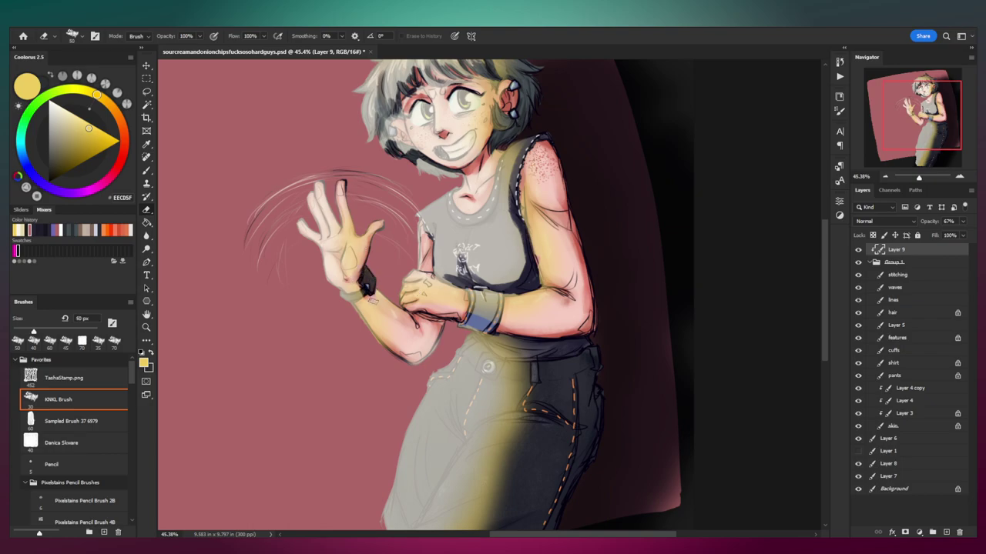
{"action": "mouse_move", "coordinate": [427, 283]}
{"action": "left_mouse_down"}
{"action": "mouse_move", "coordinate": [397, 285]}
{"action": "mouse_move", "coordinate": [392, 254]}
{"action": "left_mouse_up"}
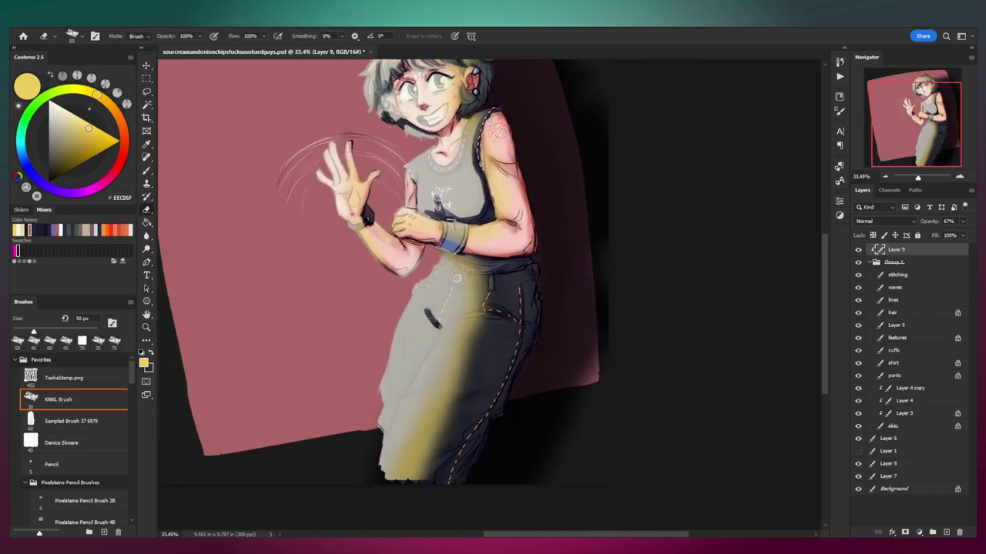
{"action": "mouse_move", "coordinate": [436, 327]}
{"action": "left_mouse_down"}
{"action": "mouse_move", "coordinate": [391, 409]}
{"action": "mouse_move", "coordinate": [382, 471]}
{"action": "left_mouse_up"}
Step: Lower Layer 9's opacity to 29% and reapply the last Gaussian Blur to smooth the erased edges
{"action": "key", "text": "z"}
{"action": "left_click_drag", "start_coordinate": [471, 331], "coordinate": [456, 336]}
{"action": "left_click_drag", "start_coordinate": [456, 336], "coordinate": [464, 361]}
{"action": "mouse_move", "coordinate": [932, 221]}
{"action": "left_mouse_down"}
{"action": "mouse_move", "coordinate": [918, 224]}
{"action": "mouse_move", "coordinate": [944, 223]}
{"action": "left_mouse_up"}
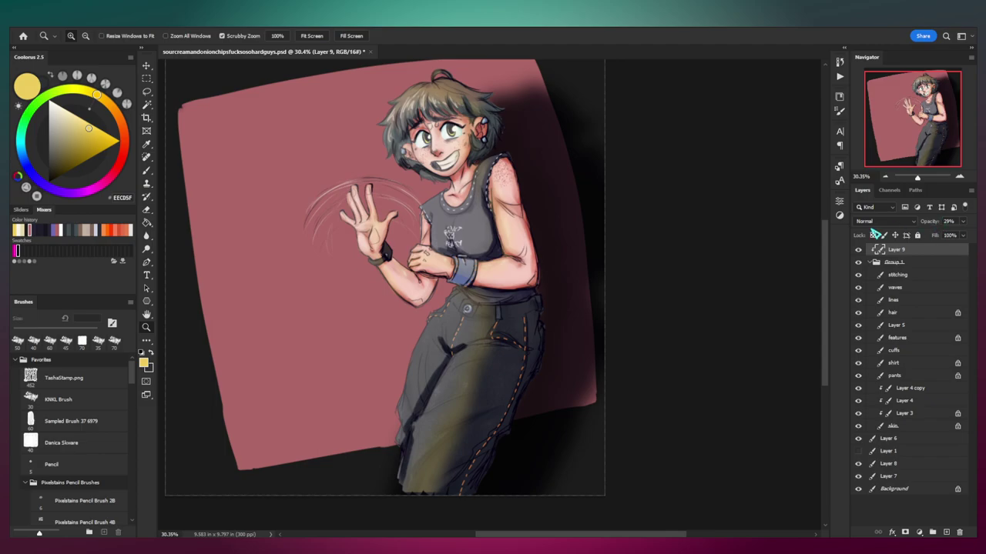
{"action": "left_click", "coordinate": [157, 23]}
{"action": "left_click", "coordinate": [165, 31]}
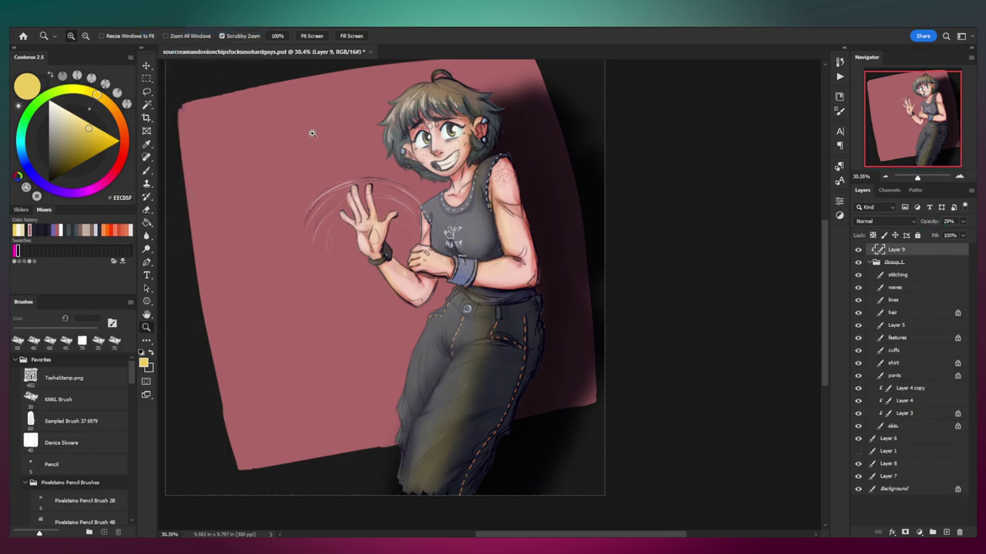
Step: Undo the last Gaussian Blur on Layer 9 and apply a new Gaussian Blur with an adjusted radius
{"action": "key", "text": "ctrl+z"}
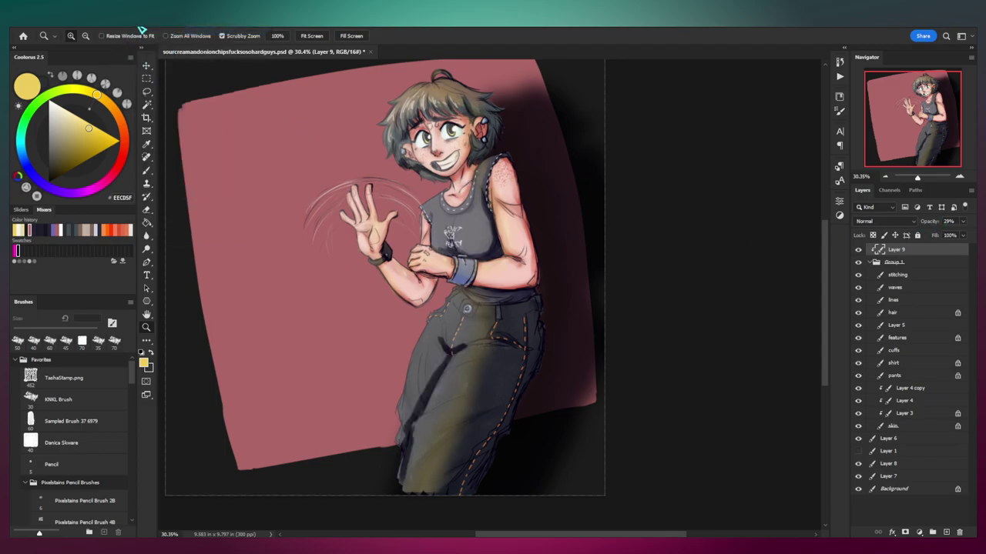
{"action": "left_click", "coordinate": [154, 26]}
{"action": "mouse_move", "coordinate": [170, 149]}
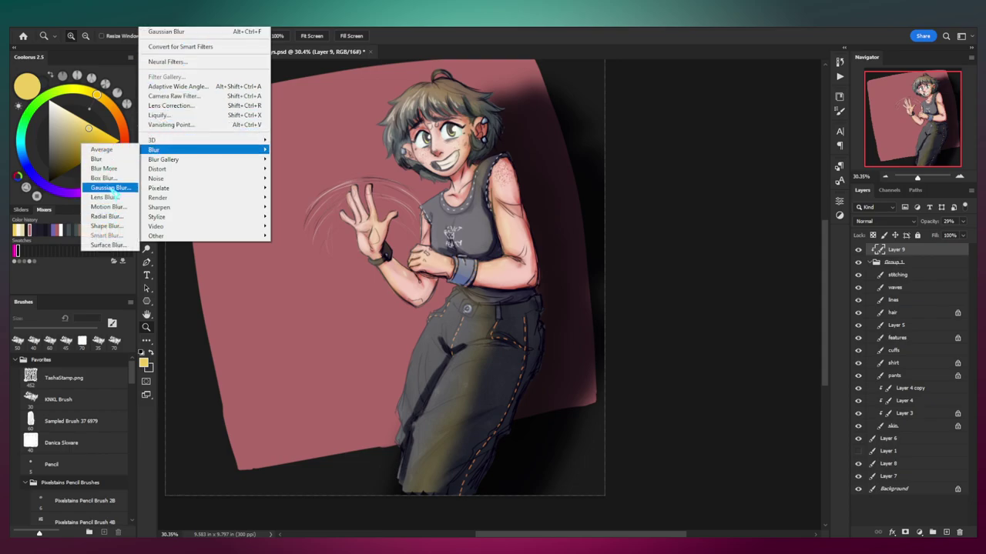
{"action": "left_click", "coordinate": [111, 187]}
{"action": "left_click_drag", "start_coordinate": [751, 264], "coordinate": [763, 264]}
{"action": "left_click", "coordinate": [848, 129]}
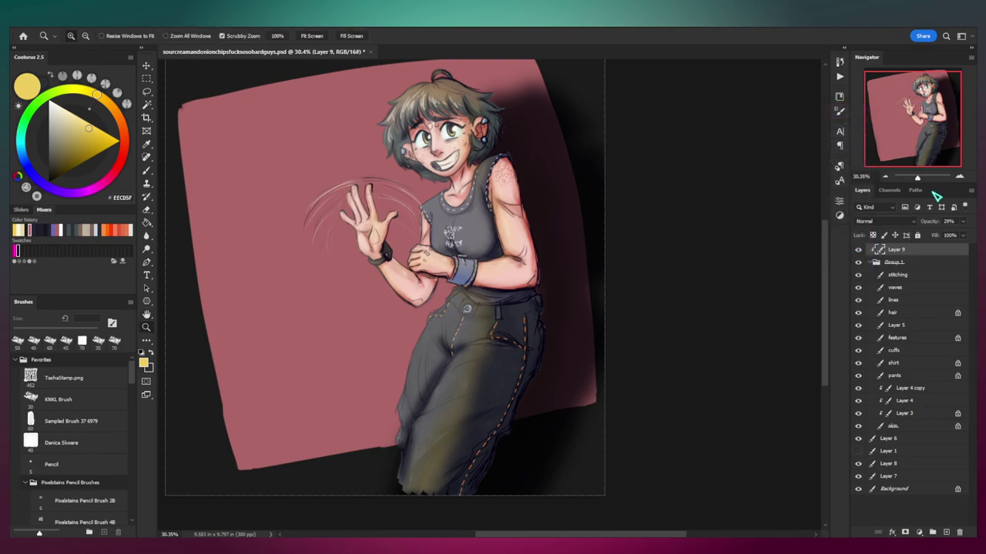
Step: Lower Layer 9's opacity to 25% to make the warm light on the character subtler
{"action": "left_click_drag", "start_coordinate": [926, 221], "coordinate": [931, 222]}
{"action": "left_click_drag", "start_coordinate": [479, 235], "coordinate": [557, 274]}
{"action": "left_click_drag", "start_coordinate": [579, 250], "coordinate": [556, 250]}
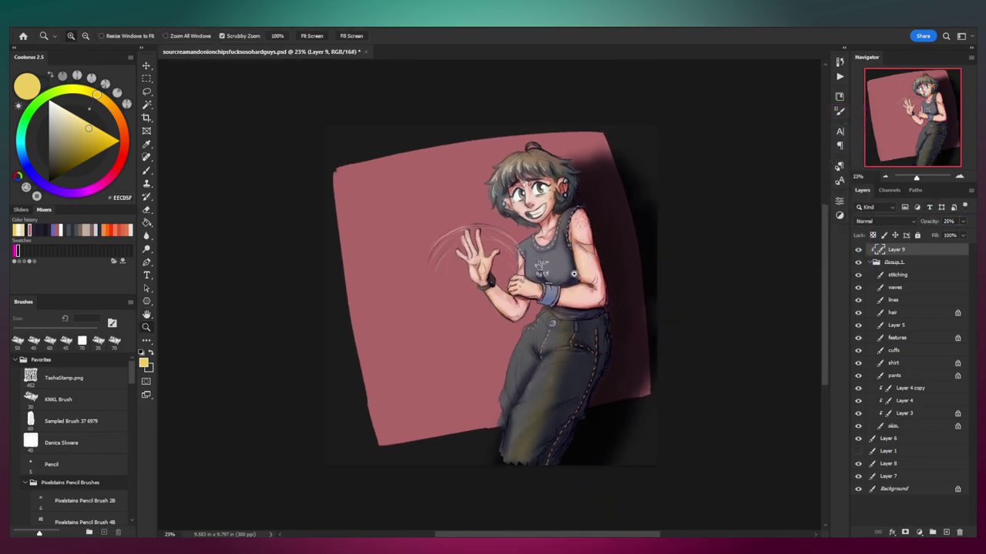
{"action": "scroll", "coordinate": [572, 273], "scroll_direction": "up", "scroll_amount": 1}
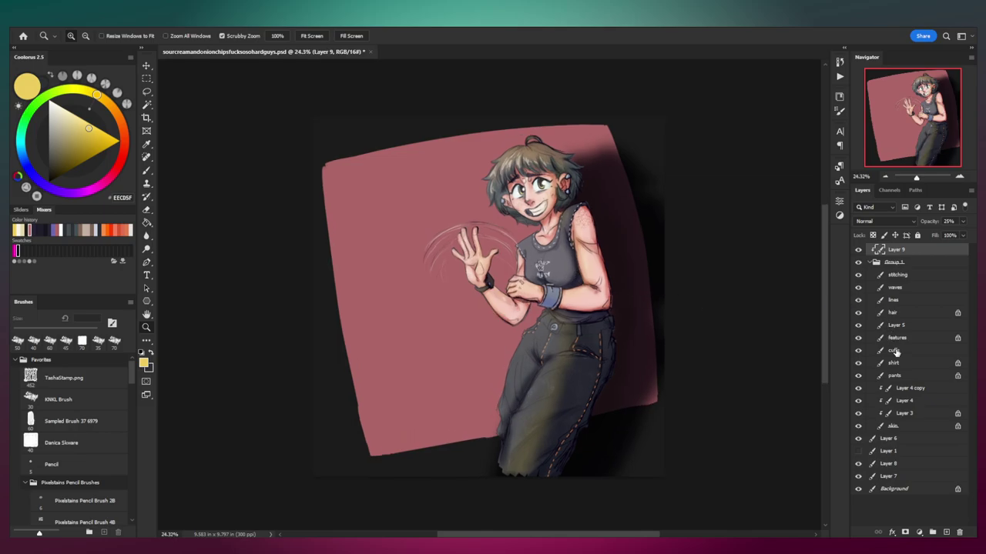
Step: Add a new empty layer directly above Layer 8 for a background glow
{"action": "left_click", "coordinate": [906, 440]}
{"action": "left_click", "coordinate": [903, 464]}
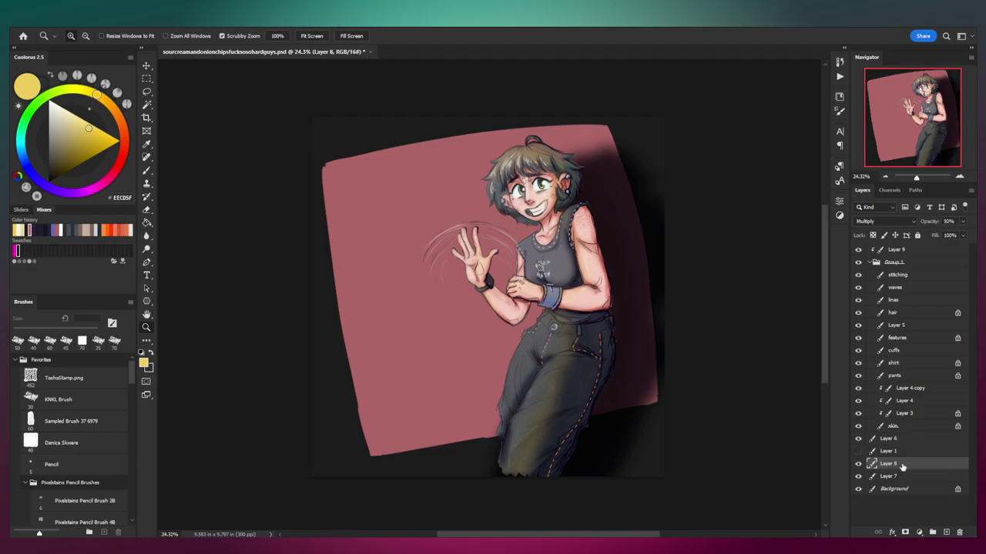
{"action": "key", "text": "ctrl+shift+alt+n"}
Step: Paint a large yellow blob behind the character with the Danica Skware brush, finishing at 800 px
{"action": "key", "text": "b"}
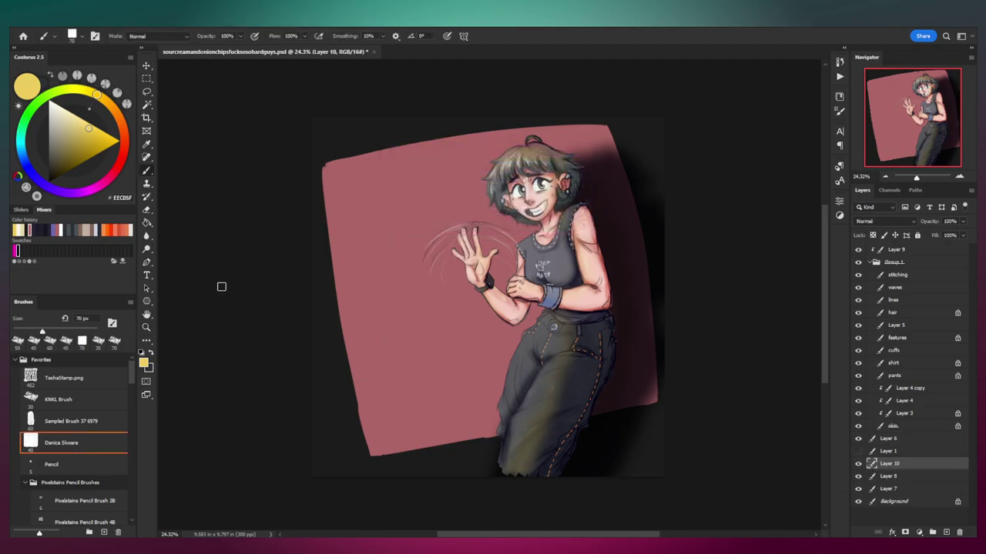
{"action": "key", "text": "bracketright"}
{"action": "key", "text": "bracketright"}
{"action": "key", "text": "bracketright"}
{"action": "key", "text": "bracketright"}
{"action": "key", "text": "bracketright"}
{"action": "mouse_move", "coordinate": [504, 299]}
{"action": "left_mouse_down"}
{"action": "mouse_move", "coordinate": [495, 321]}
{"action": "mouse_move", "coordinate": [535, 270]}
{"action": "left_mouse_up"}
{"action": "key", "text": "bracketleft"}
{"action": "key", "text": "bracketleft"}
{"action": "key", "text": "bracketleft"}
{"action": "key", "text": "bracketleft"}
{"action": "key", "text": "bracketleft"}
{"action": "key", "text": "bracketleft"}
{"action": "mouse_move", "coordinate": [472, 269]}
{"action": "left_mouse_down"}
{"action": "mouse_move", "coordinate": [528, 294]}
{"action": "mouse_move", "coordinate": [464, 268]}
{"action": "mouse_move", "coordinate": [459, 313]}
{"action": "left_mouse_up"}
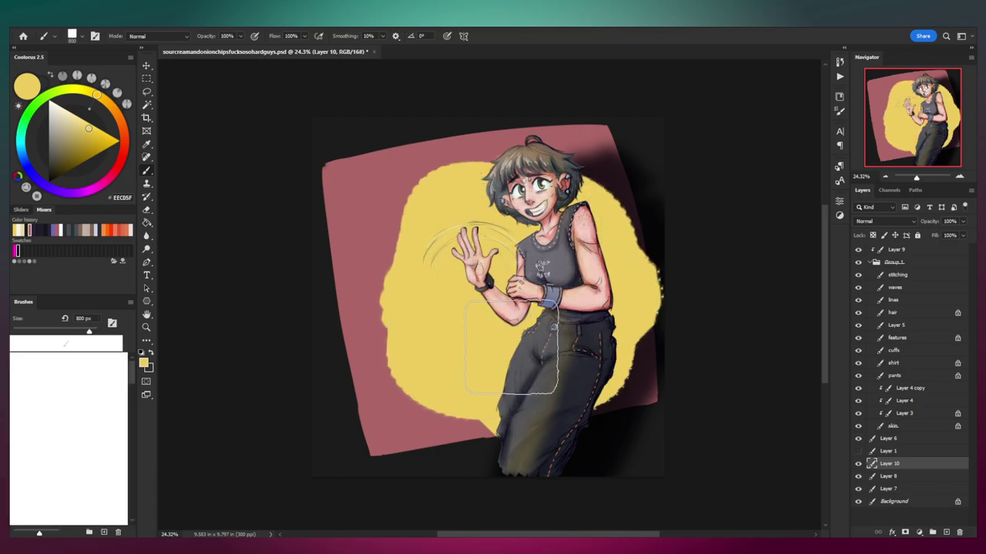
Step: Fill the yellow blob with a smaller cream area and a white FFFEFC centre around the raised hand
{"action": "left_click", "coordinate": [61, 109]}
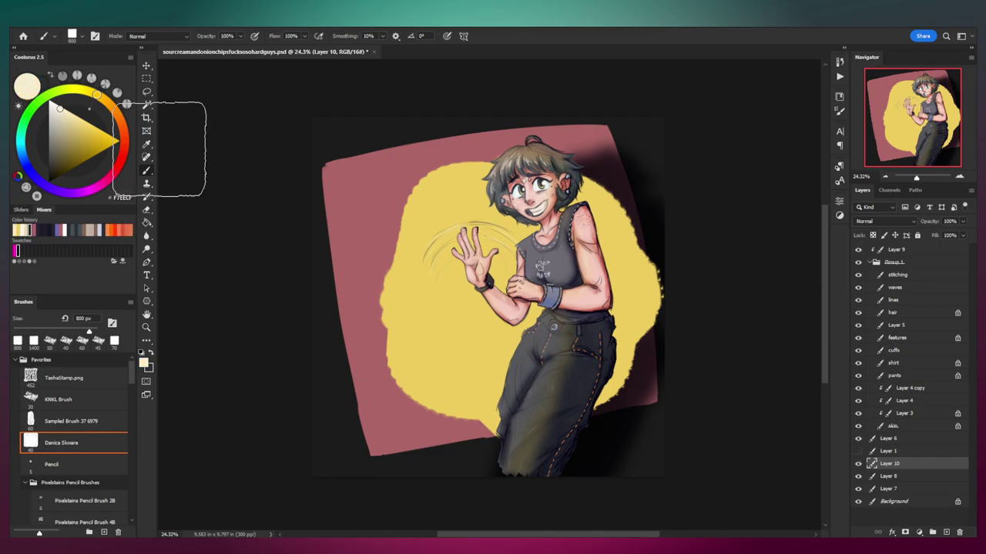
{"action": "mouse_move", "coordinate": [493, 231]}
{"action": "left_mouse_down"}
{"action": "mouse_move", "coordinate": [583, 259]}
{"action": "mouse_move", "coordinate": [557, 325]}
{"action": "mouse_move", "coordinate": [479, 343]}
{"action": "mouse_move", "coordinate": [476, 318]}
{"action": "mouse_move", "coordinate": [365, 257]}
{"action": "mouse_move", "coordinate": [534, 292]}
{"action": "mouse_move", "coordinate": [462, 261]}
{"action": "mouse_move", "coordinate": [495, 279]}
{"action": "left_mouse_up"}
{"action": "left_click", "coordinate": [54, 104]}
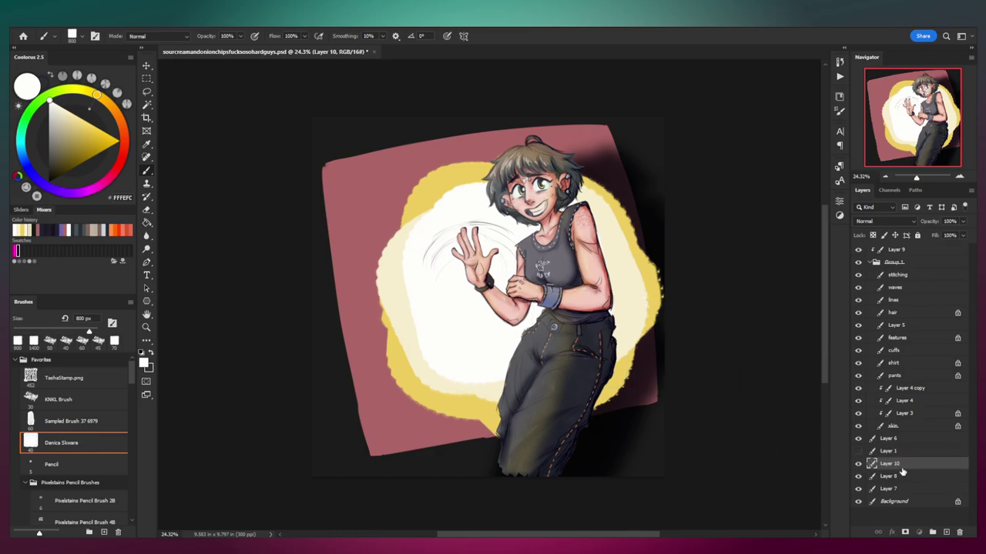
Step: Check the cast shadow's visibility on Layer 8 and move the glow's Layer 10 below it
{"action": "left_click", "coordinate": [858, 476]}
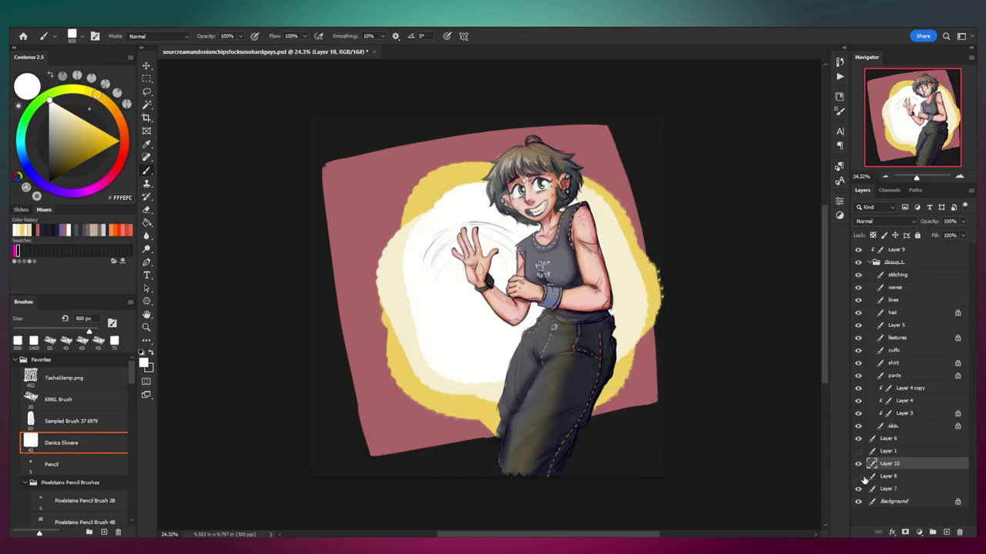
{"action": "left_click", "coordinate": [859, 477]}
{"action": "left_click_drag", "start_coordinate": [924, 479], "coordinate": [927, 460]}
{"action": "left_click", "coordinate": [894, 476]}
Step: Erase the glow on the shadowed side behind the character with the KNKL Brush at 700 px
{"action": "key", "text": "e"}
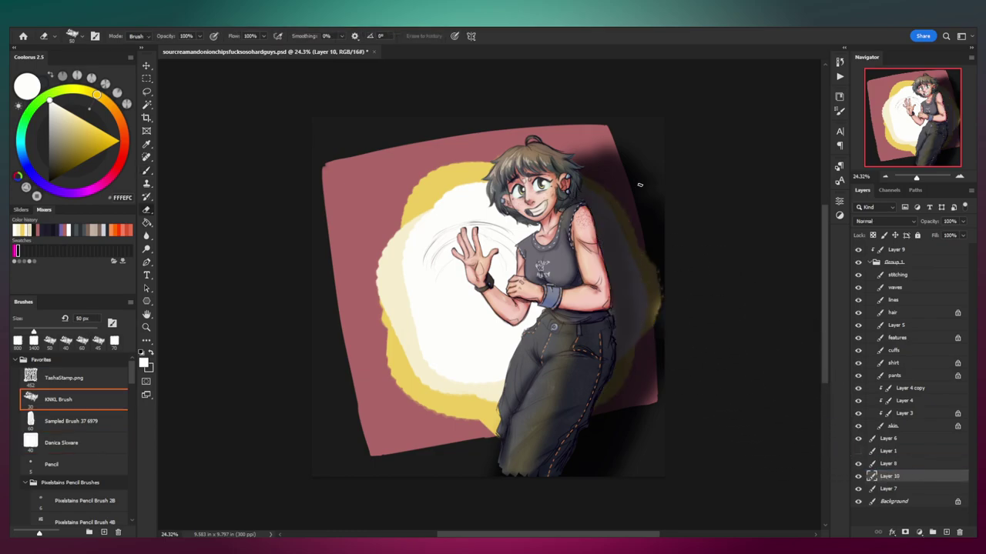
{"action": "key", "text": "]"}
{"action": "key", "text": "]"}
{"action": "key", "text": "]"}
{"action": "key", "text": "]"}
{"action": "key", "text": "]"}
{"action": "key", "text": "]"}
{"action": "key", "text": "]"}
{"action": "key", "text": "]"}
{"action": "key", "text": "]"}
{"action": "key", "text": "]"}
{"action": "key", "text": "]"}
{"action": "mouse_move", "coordinate": [600, 183]}
{"action": "left_mouse_down"}
{"action": "mouse_move", "coordinate": [605, 224]}
{"action": "mouse_move", "coordinate": [637, 294]}
{"action": "mouse_move", "coordinate": [637, 366]}
{"action": "mouse_move", "coordinate": [609, 435]}
{"action": "mouse_move", "coordinate": [579, 461]}
{"action": "left_mouse_up"}
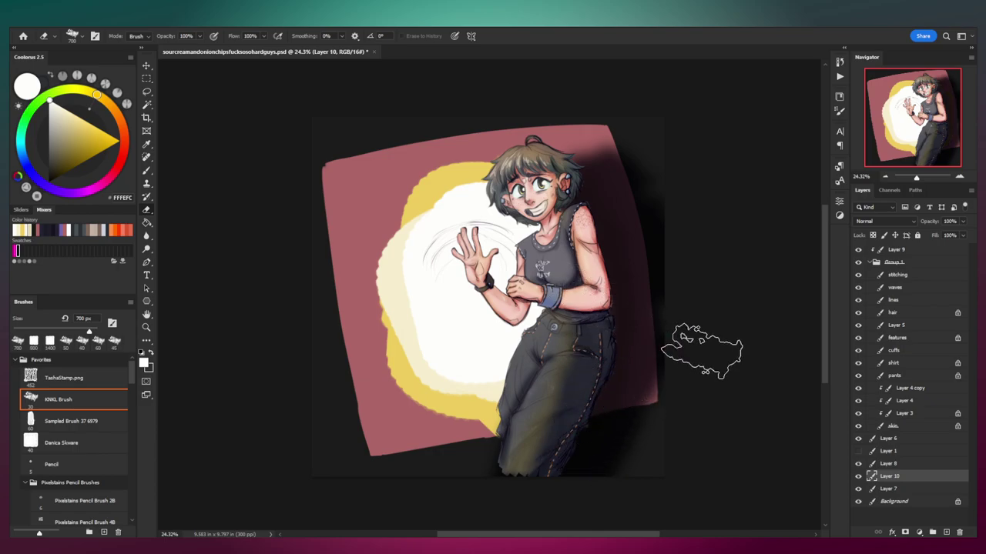
Step: Toggle the visibility of Layer 8 and Layer 10 to compare the background with and without each
{"action": "left_click", "coordinate": [909, 466]}
{"action": "left_click", "coordinate": [859, 464]}
{"action": "left_click", "coordinate": [859, 464]}
{"action": "left_click", "coordinate": [898, 476]}
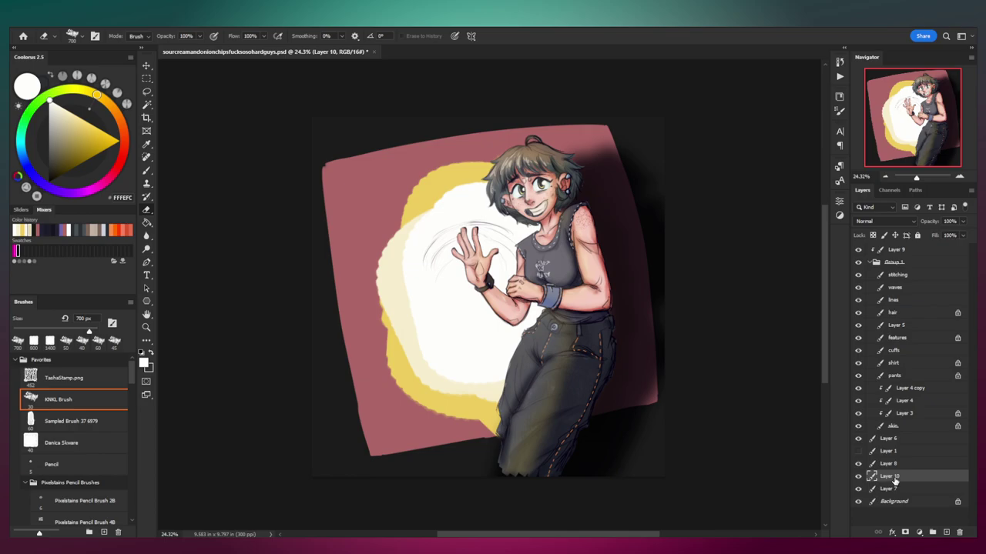
{"action": "left_click", "coordinate": [858, 477]}
{"action": "left_click", "coordinate": [859, 476]}
Step: Blur the glow on Layer 10 to soften its edges and lower the layer's opacity to 40%
{"action": "left_click", "coordinate": [155, 24]}
{"action": "left_click", "coordinate": [153, 32]}
{"action": "left_click", "coordinate": [149, 28]}
{"action": "left_click", "coordinate": [134, 37]}
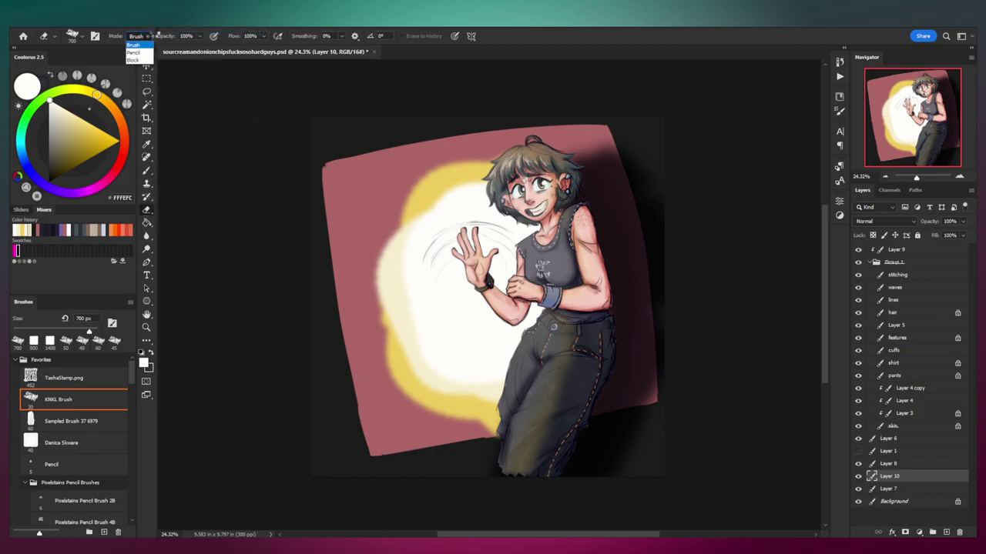
{"action": "left_click_drag", "start_coordinate": [938, 224], "coordinate": [929, 223]}
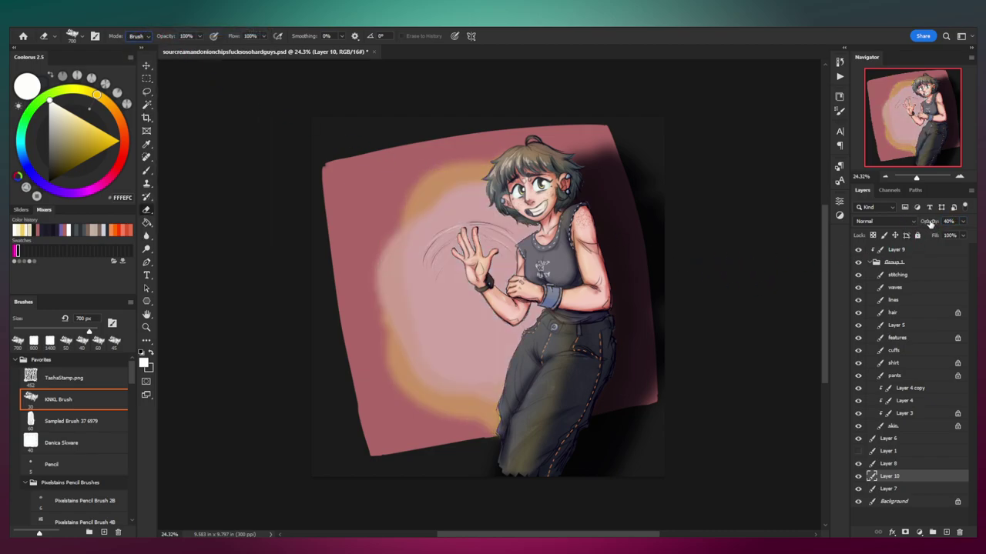
Step: Scale the glow on Layer 10 up to about 119% and rotate it about 2.4°
{"action": "key", "text": "ctrl+t"}
{"action": "left_click_drag", "start_coordinate": [678, 141], "coordinate": [717, 149]}
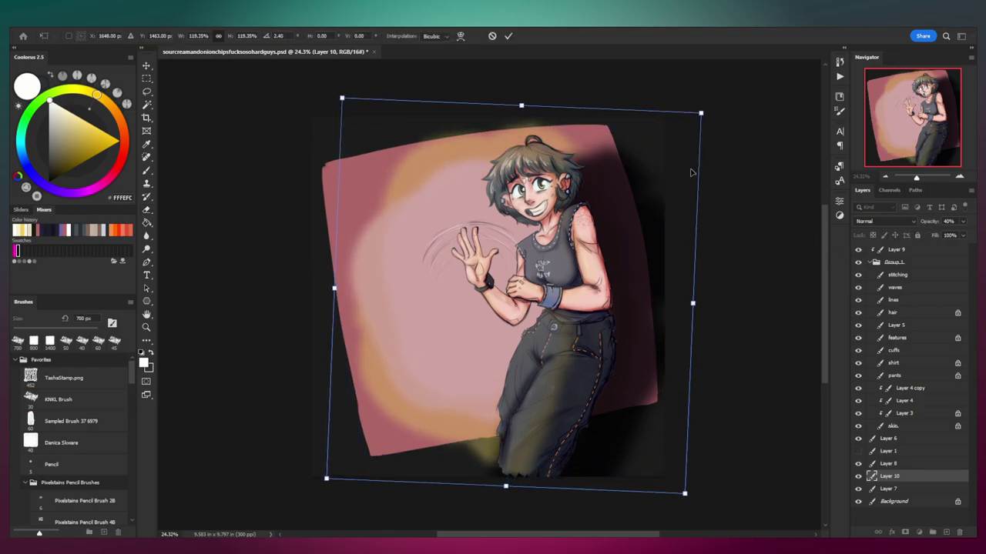
{"action": "key", "text": "Return"}
{"action": "left_click_drag", "start_coordinate": [592, 242], "coordinate": [585, 240]}
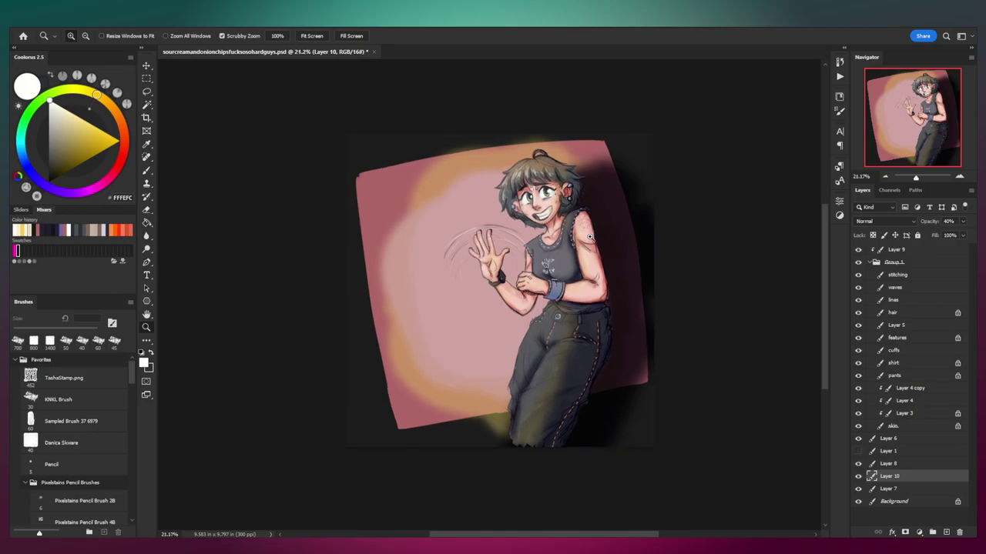
{"action": "scroll", "coordinate": [554, 223], "scroll_direction": "up", "scroll_amount": 2}
{"action": "scroll", "coordinate": [579, 222], "scroll_direction": "down", "scroll_amount": 1}
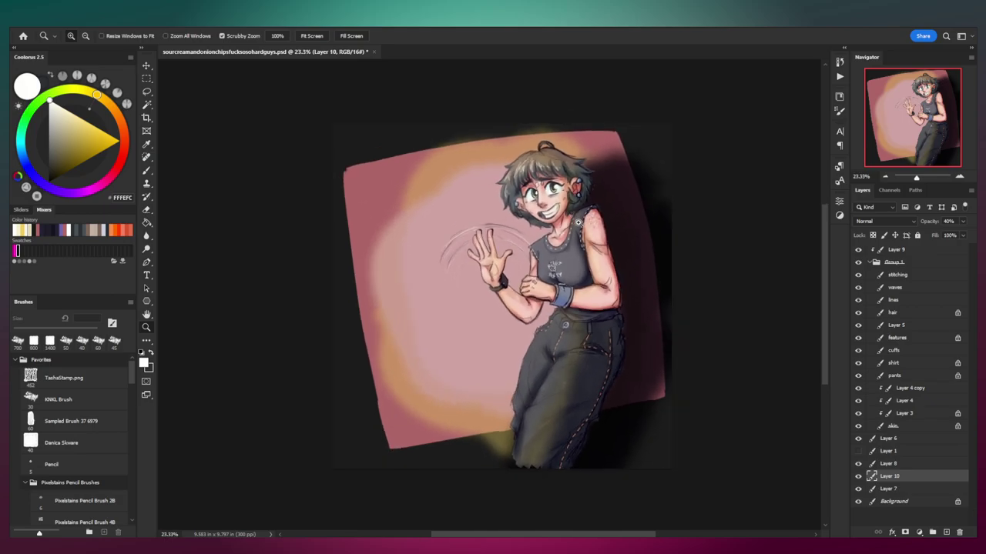
{"action": "scroll", "coordinate": [553, 263], "scroll_direction": "up", "scroll_amount": 1}
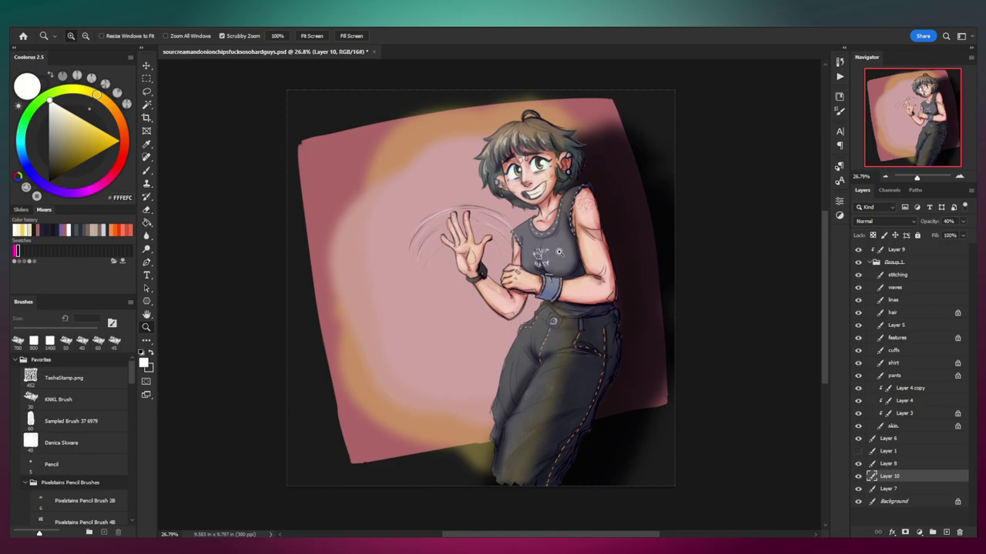
{"action": "scroll", "coordinate": [554, 243], "scroll_direction": "up", "scroll_amount": 1}
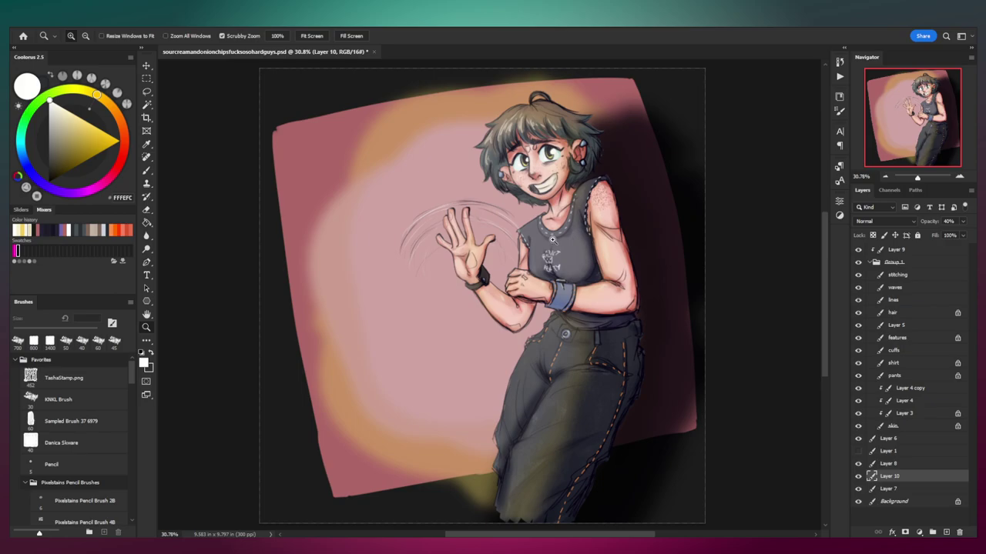
{"action": "scroll", "coordinate": [541, 198], "scroll_direction": "up", "scroll_amount": 1}
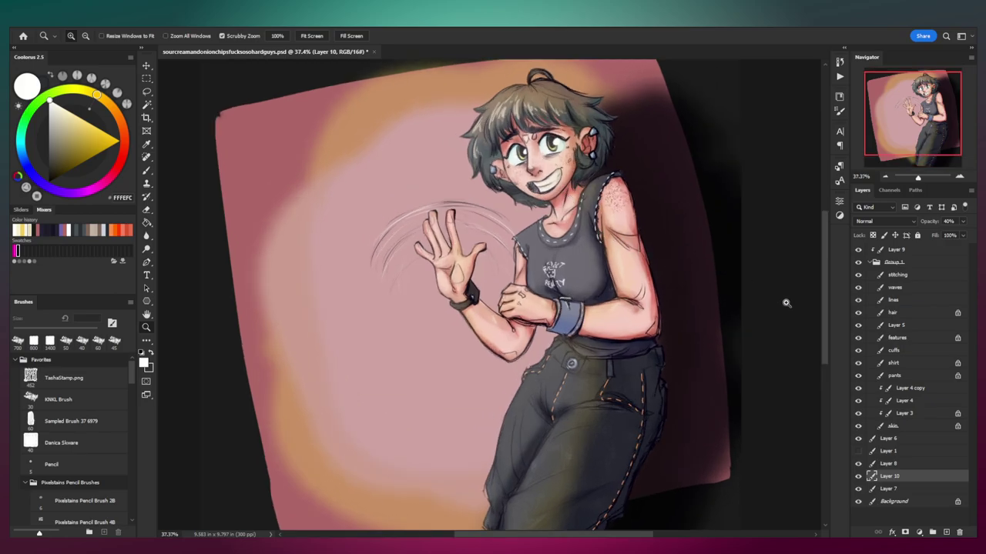
Step: Duplicate the lines layer, move the copy to the top of the stack and set its opacity to 46%
{"action": "left_click", "coordinate": [901, 301]}
{"action": "key", "text": "ctrl+j"}
{"action": "left_click_drag", "start_coordinate": [903, 301], "coordinate": [921, 248]}
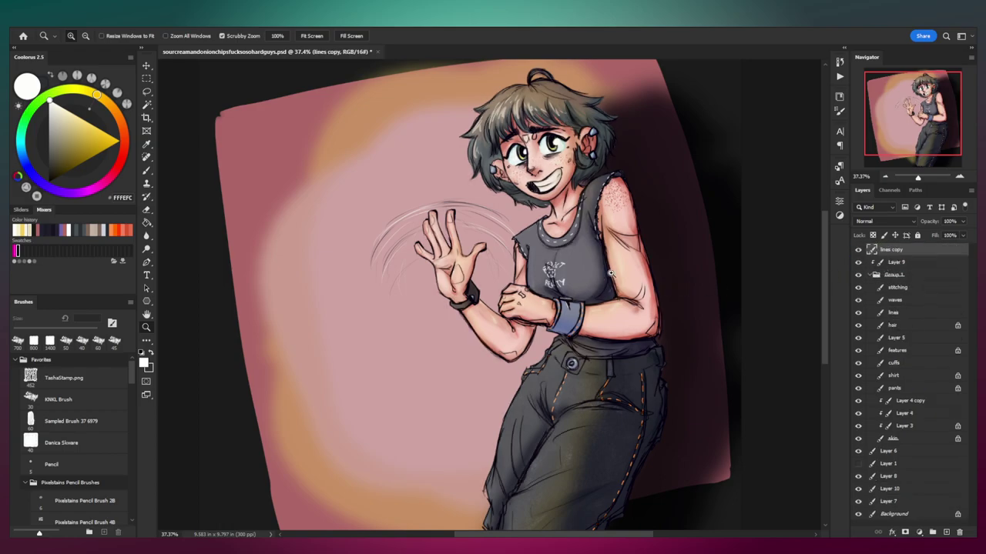
{"action": "scroll", "coordinate": [608, 273], "scroll_direction": "down", "scroll_amount": 3}
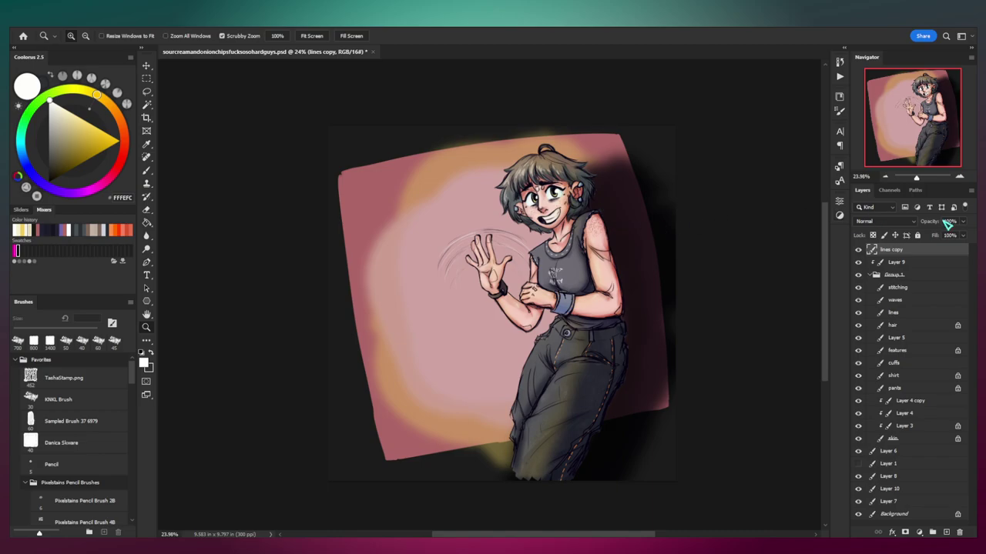
{"action": "mouse_move", "coordinate": [933, 225]}
{"action": "left_mouse_down"}
{"action": "mouse_move", "coordinate": [921, 228]}
{"action": "mouse_move", "coordinate": [948, 229]}
{"action": "left_mouse_up"}
Step: Create a new layer named "makeup" directly above Layer 5
{"action": "left_click_drag", "start_coordinate": [546, 205], "coordinate": [546, 225]}
{"action": "scroll", "coordinate": [545, 225], "scroll_direction": "up", "scroll_amount": 2}
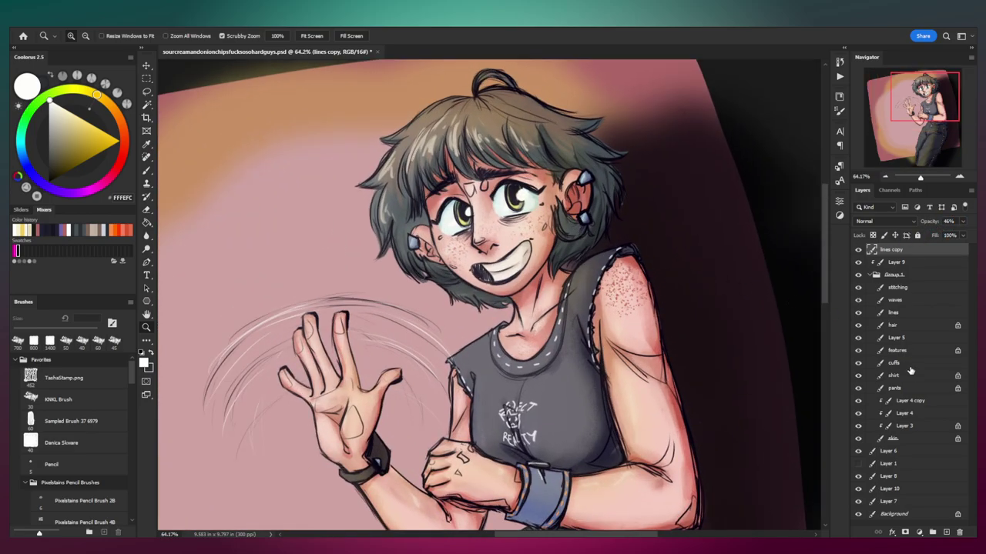
{"action": "left_click", "coordinate": [901, 338]}
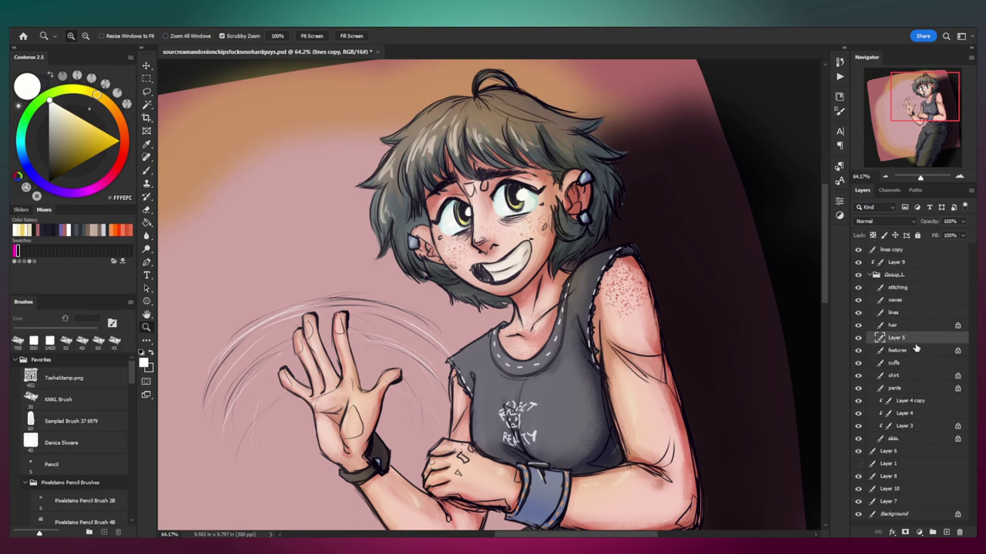
{"action": "key", "text": "ctrl+shift+n"}
{"action": "type", "text": "makeup"}
{"action": "key", "text": "Return"}
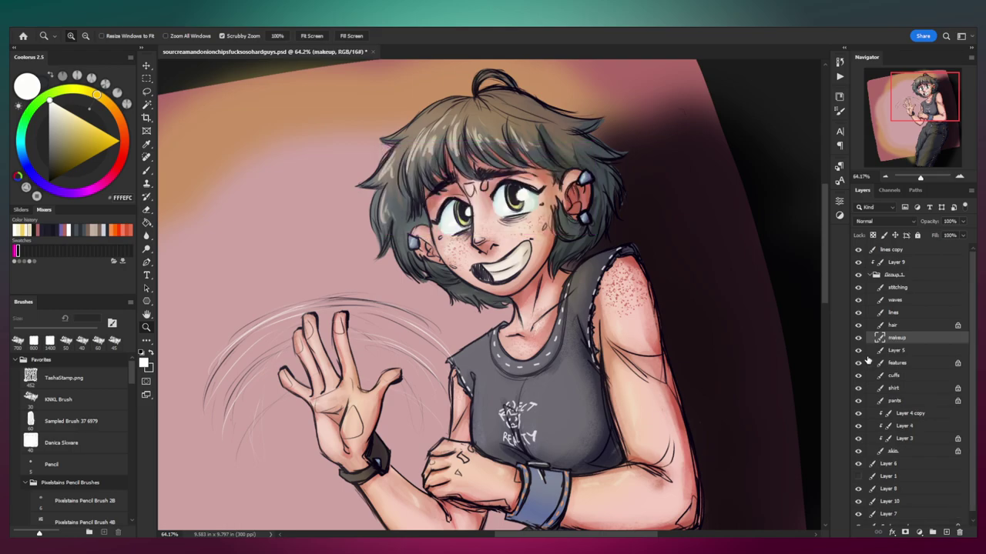
Step: Paint muted pink CA6365 eyeshadow on the upper eyelid nearer the shadow with the KNKL Brush at 35 px
{"action": "left_click_drag", "start_coordinate": [524, 189], "coordinate": [570, 189]}
{"action": "key", "text": "b"}
{"action": "left_click", "coordinate": [54, 400]}
{"action": "left_click", "coordinate": [117, 167]}
{"action": "left_click", "coordinate": [77, 134]}
{"action": "key", "text": "["}
{"action": "key", "text": "bracketright"}
{"action": "key", "text": "bracketright"}
{"action": "key", "text": "bracketright"}
{"action": "mouse_move", "coordinate": [531, 208]}
{"action": "left_mouse_down"}
{"action": "mouse_move", "coordinate": [504, 217]}
{"action": "mouse_move", "coordinate": [516, 221]}
{"action": "left_mouse_up"}
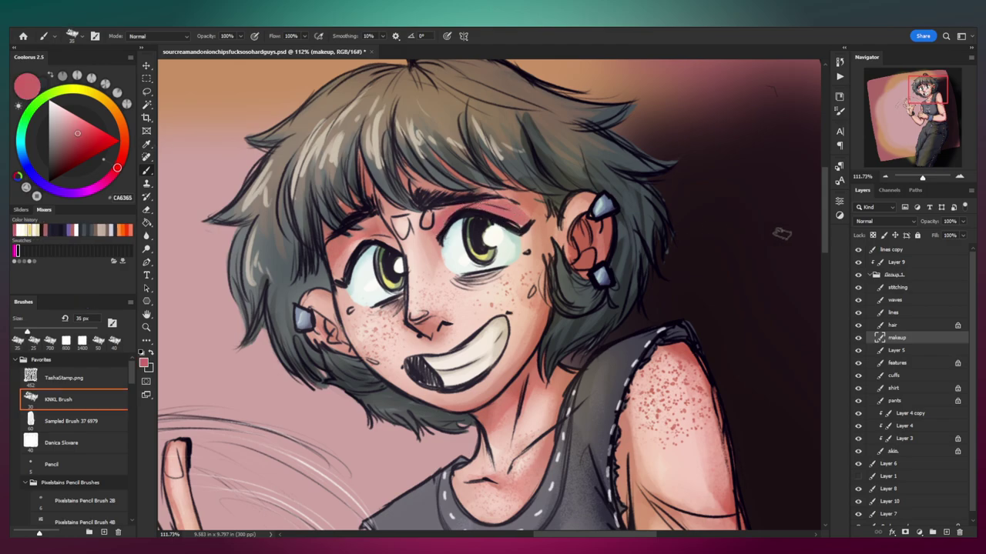
Step: Add brighter pink E46264 eyeshadow over both upper eyelids with the brush at 30–35 px
{"action": "left_click", "coordinate": [81, 129]}
{"action": "left_click_drag", "start_coordinate": [80, 128], "coordinate": [85, 130]}
{"action": "key", "text": "bracketleft"}
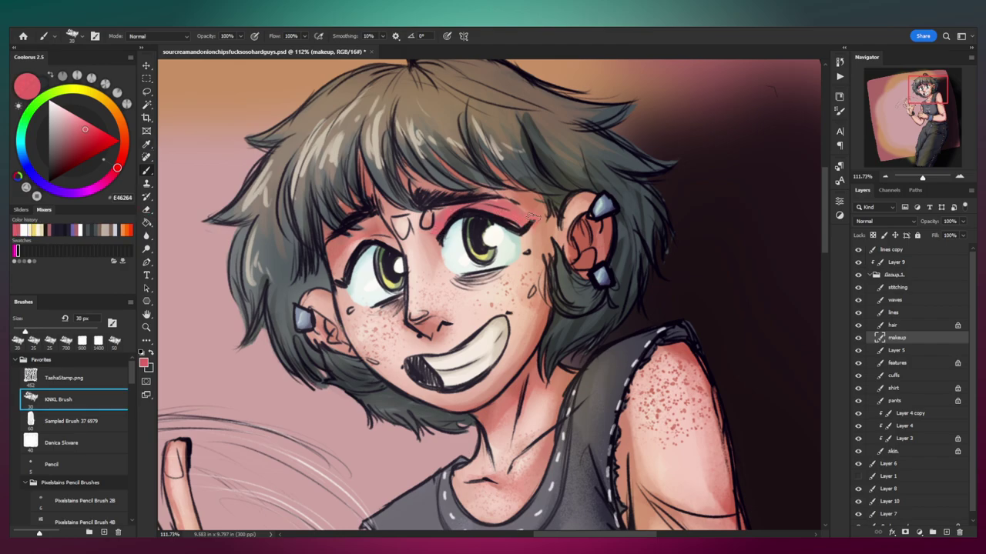
{"action": "key", "text": "bracketright"}
{"action": "mouse_move", "coordinate": [338, 279]}
{"action": "left_mouse_down"}
{"action": "mouse_move", "coordinate": [353, 244]}
{"action": "mouse_move", "coordinate": [392, 243]}
{"action": "mouse_move", "coordinate": [380, 232]}
{"action": "mouse_move", "coordinate": [342, 262]}
{"action": "mouse_move", "coordinate": [446, 282]}
{"action": "mouse_move", "coordinate": [422, 258]}
{"action": "left_mouse_up"}
Step: Deepen the eyeshadow along both upper eyelids with dark red 974547 at 35 px
{"action": "key", "text": "e"}
{"action": "left_click", "coordinate": [71, 146]}
{"action": "key", "text": "b"}
{"action": "mouse_move", "coordinate": [443, 210]}
{"action": "left_mouse_down"}
{"action": "mouse_move", "coordinate": [501, 209]}
{"action": "mouse_move", "coordinate": [496, 204]}
{"action": "mouse_move", "coordinate": [517, 224]}
{"action": "left_mouse_up"}
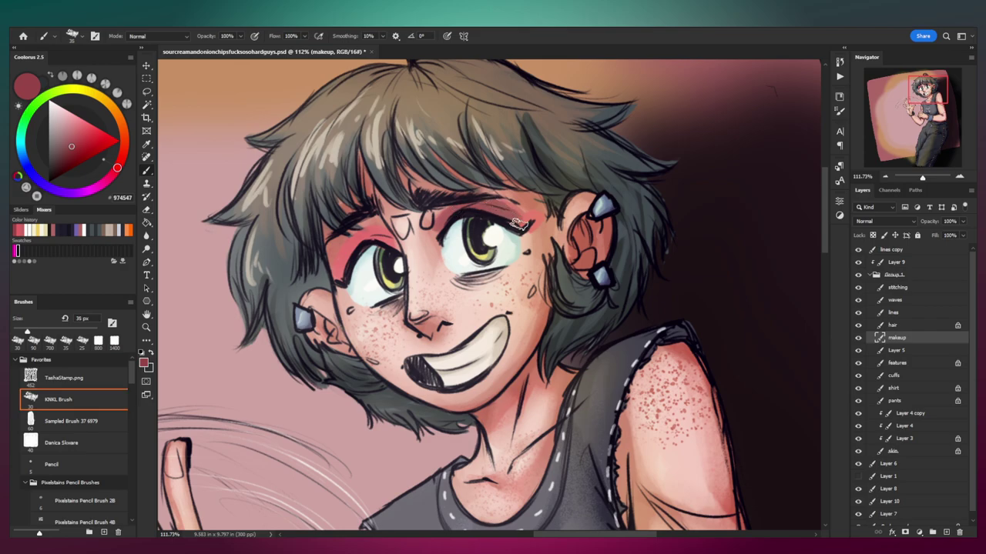
{"action": "mouse_move", "coordinate": [337, 274]}
{"action": "left_mouse_down"}
{"action": "mouse_move", "coordinate": [372, 235]}
{"action": "mouse_move", "coordinate": [395, 249]}
{"action": "left_mouse_up"}
{"action": "key", "text": "bracketleft"}
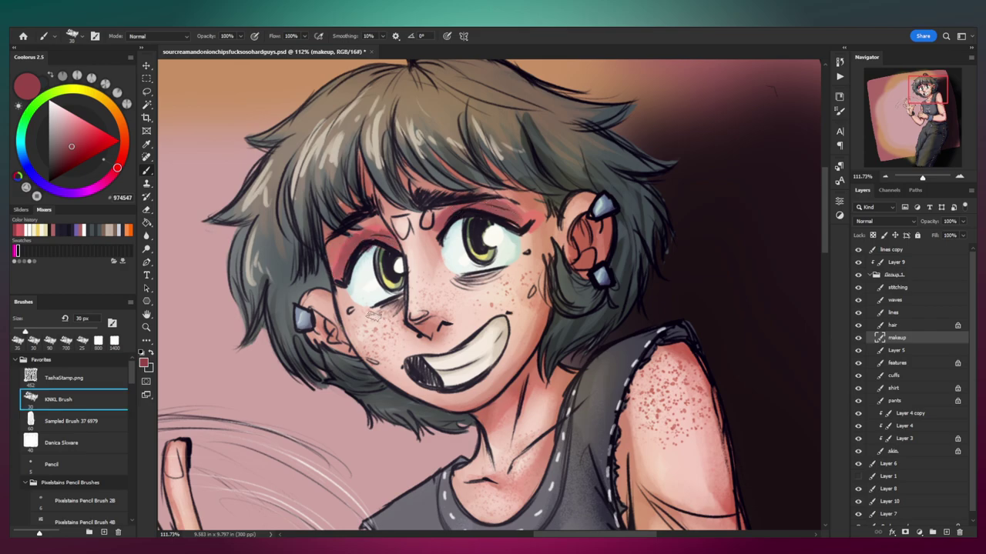
Step: Shade beneath the eyes with finer strokes of dark red 974547 and undo the unwanted last stroke
{"action": "key", "text": "bracketleft"}
{"action": "mouse_move", "coordinate": [498, 267]}
{"action": "left_mouse_down"}
{"action": "mouse_move", "coordinate": [517, 234]}
{"action": "mouse_move", "coordinate": [504, 265]}
{"action": "mouse_move", "coordinate": [494, 231]}
{"action": "mouse_move", "coordinate": [487, 270]}
{"action": "left_mouse_up"}
{"action": "key", "text": "bracketright"}
{"action": "key", "text": "ctrl+z"}
{"action": "key", "text": "b"}
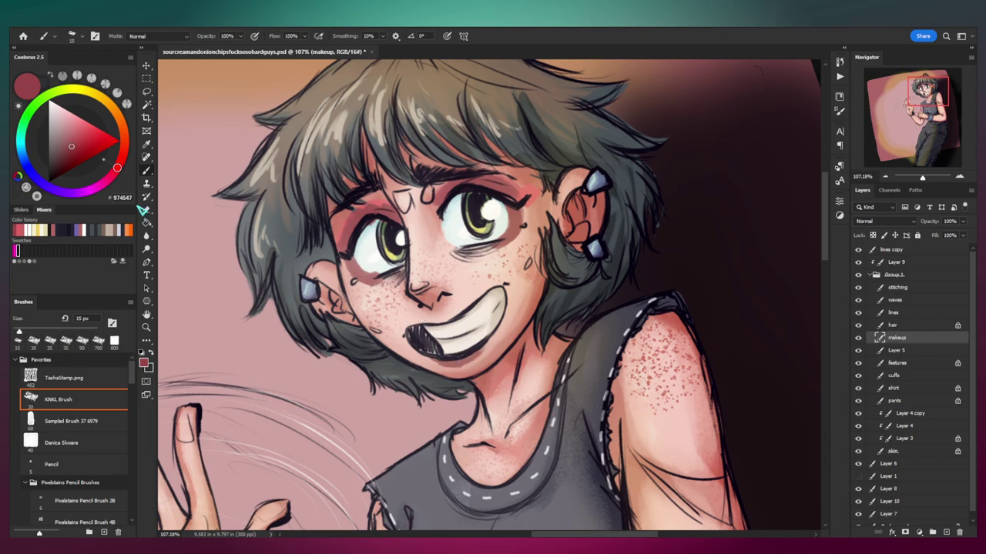
Step: Tint the upper lip with pink E46264 using the KNKL Brush at 15 px
{"action": "left_click", "coordinate": [19, 230]}
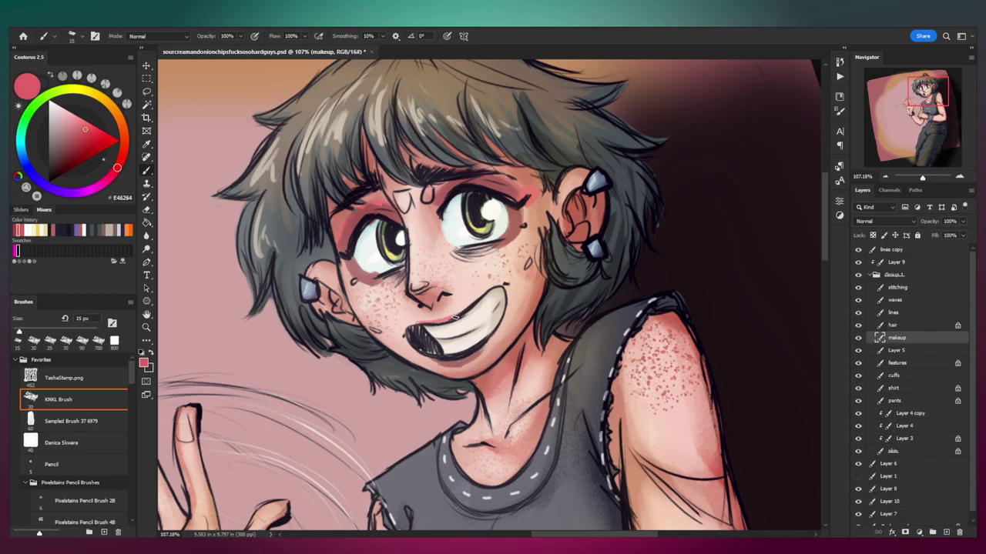
{"action": "key", "text": "z"}
{"action": "mouse_move", "coordinate": [471, 307]}
{"action": "left_mouse_down"}
{"action": "mouse_move", "coordinate": [443, 289]}
{"action": "mouse_move", "coordinate": [479, 280]}
{"action": "mouse_move", "coordinate": [466, 279]}
{"action": "mouse_move", "coordinate": [488, 264]}
{"action": "left_mouse_up"}
Step: Soften the makeup layer with a Gaussian Blur and lower its opacity to 82%
{"action": "left_click", "coordinate": [145, 26]}
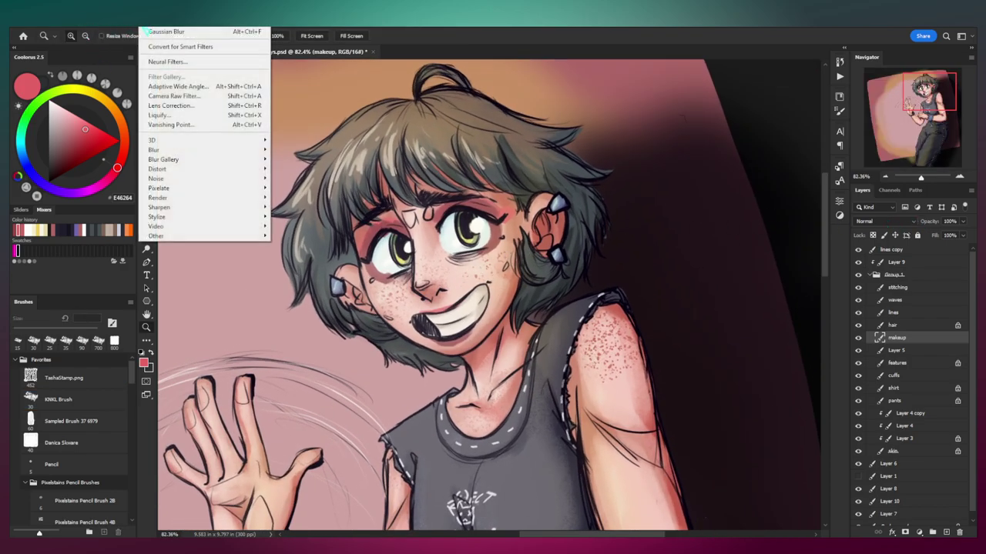
{"action": "left_click", "coordinate": [148, 34]}
{"action": "left_click", "coordinate": [149, 28]}
{"action": "mouse_move", "coordinate": [162, 150]}
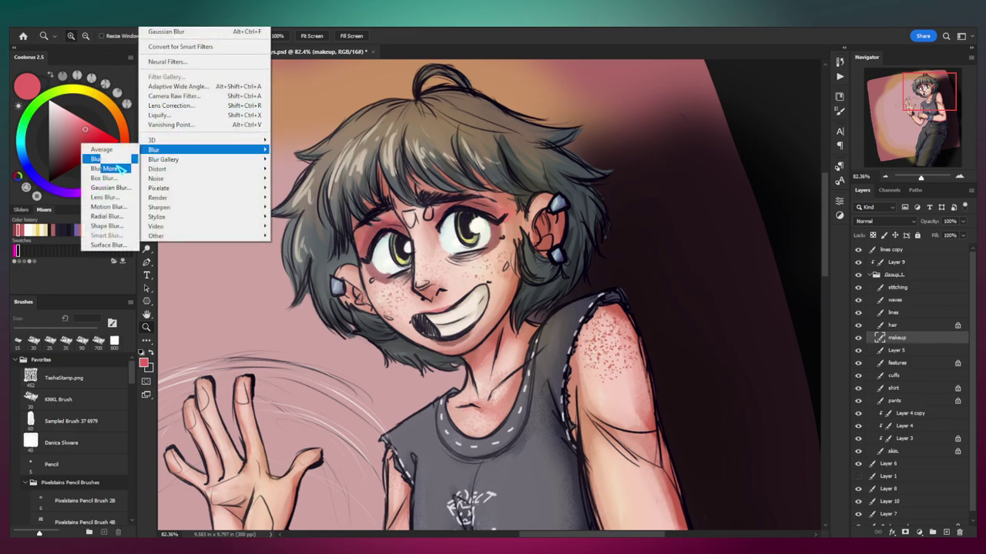
{"action": "left_click", "coordinate": [106, 185]}
{"action": "left_click_drag", "start_coordinate": [739, 268], "coordinate": [729, 267]}
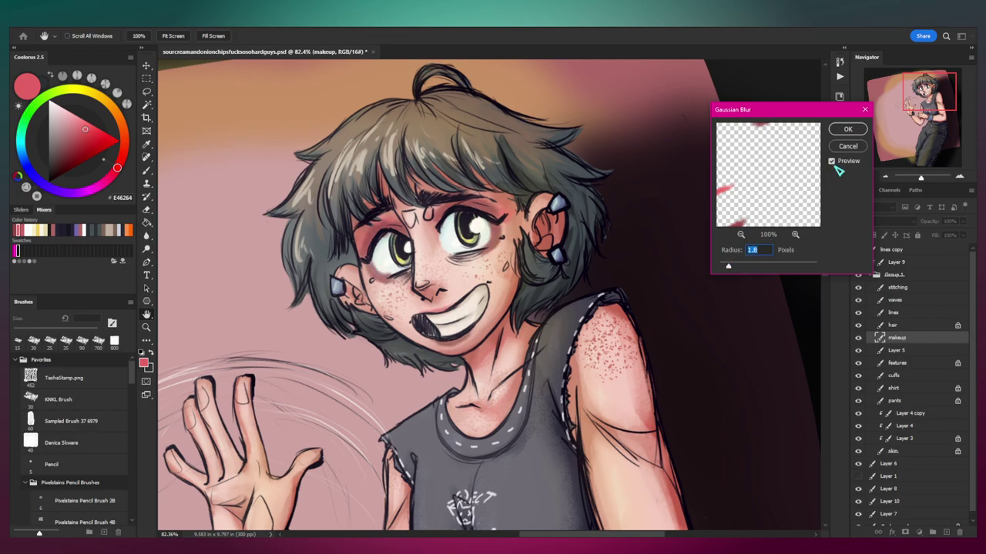
{"action": "left_click", "coordinate": [848, 130]}
{"action": "left_click_drag", "start_coordinate": [926, 221], "coordinate": [922, 224]}
Step: Erase excess makeup around the eye nearest the visible ear, reducing the eraser to 50 px and 40 px for finer cleanup
{"action": "key", "text": "e"}
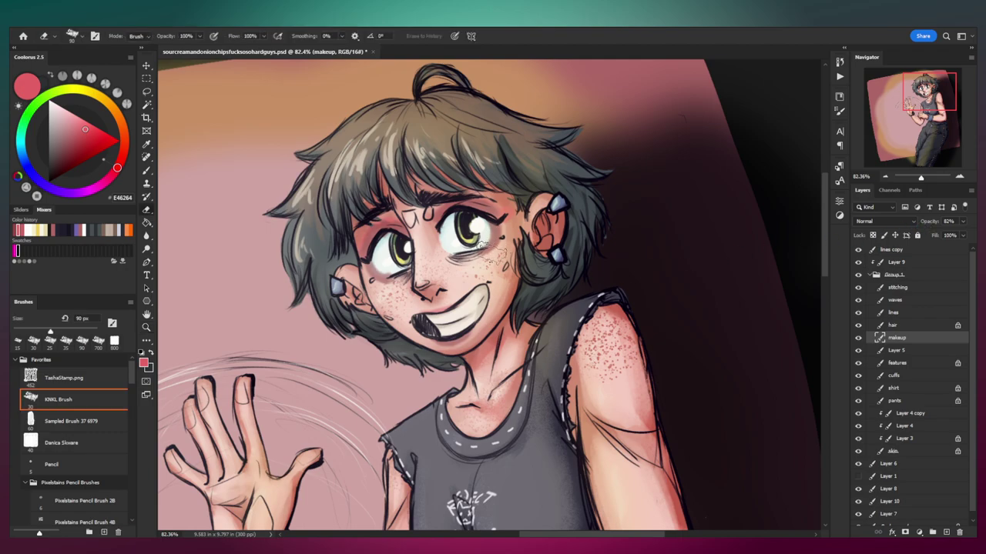
{"action": "key", "text": "bracketleft"}
{"action": "key", "text": "bracketleft"}
{"action": "key", "text": "bracketleft"}
{"action": "left_click_drag", "start_coordinate": [512, 253], "coordinate": [503, 251]}
{"action": "key", "text": "bracketleft"}
{"action": "key", "text": "bracketleft"}
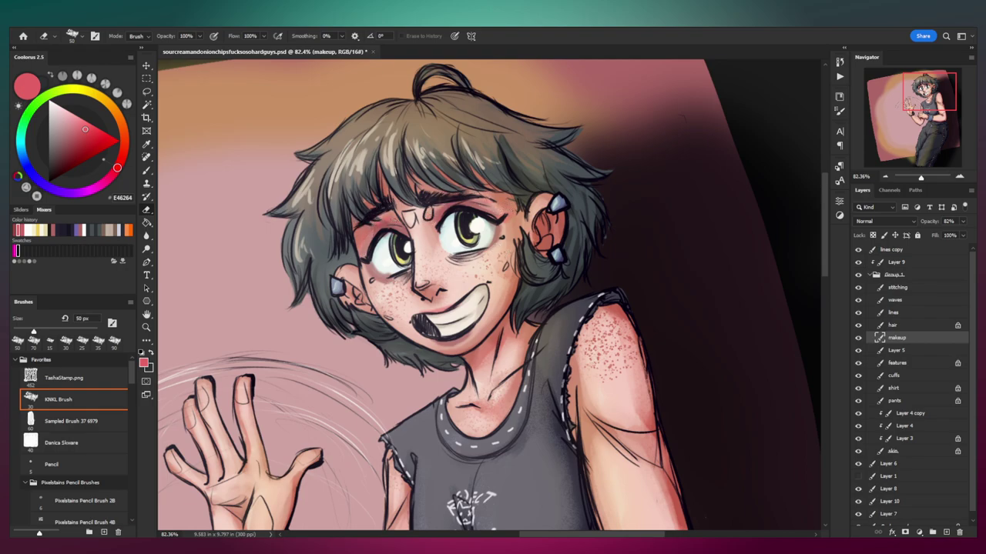
{"action": "key", "text": "bracketleft"}
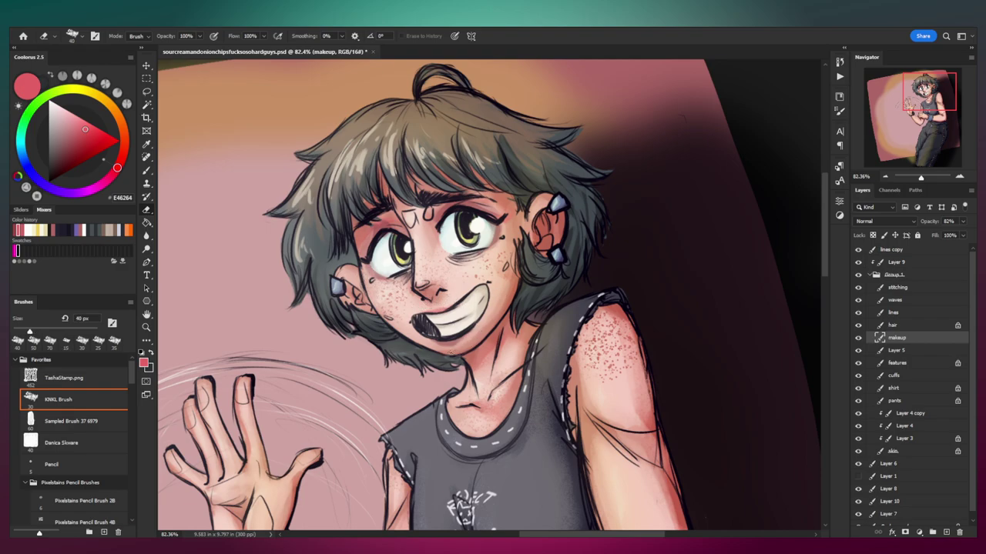
Step: Add a new empty layer above the lines copy layer for lettering
{"action": "key", "text": "z"}
{"action": "mouse_move", "coordinate": [477, 191]}
{"action": "left_mouse_down"}
{"action": "mouse_move", "coordinate": [439, 194]}
{"action": "mouse_move", "coordinate": [544, 183]}
{"action": "mouse_move", "coordinate": [506, 172]}
{"action": "mouse_move", "coordinate": [484, 146]}
{"action": "mouse_move", "coordinate": [524, 150]}
{"action": "mouse_move", "coordinate": [521, 182]}
{"action": "left_mouse_up"}
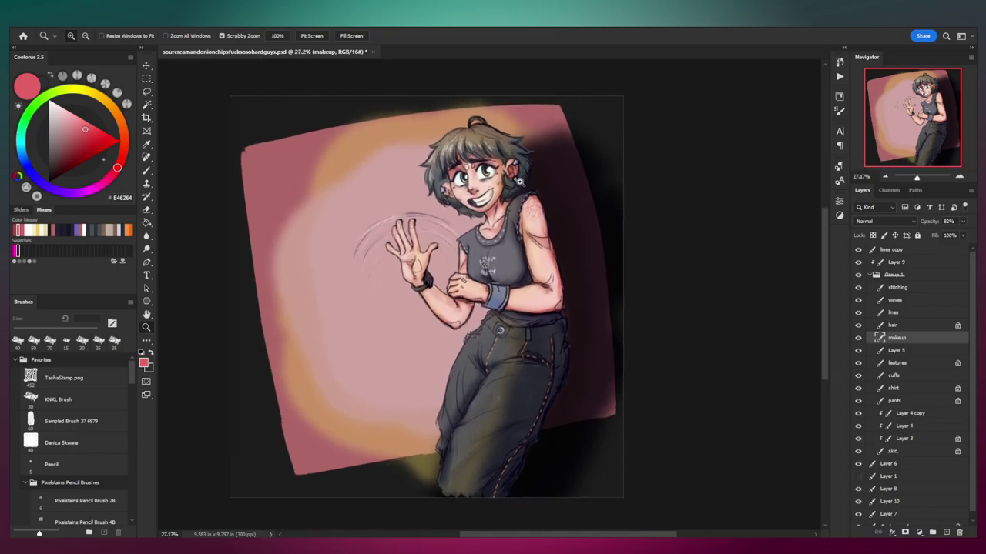
{"action": "left_click_drag", "start_coordinate": [451, 146], "coordinate": [516, 232]}
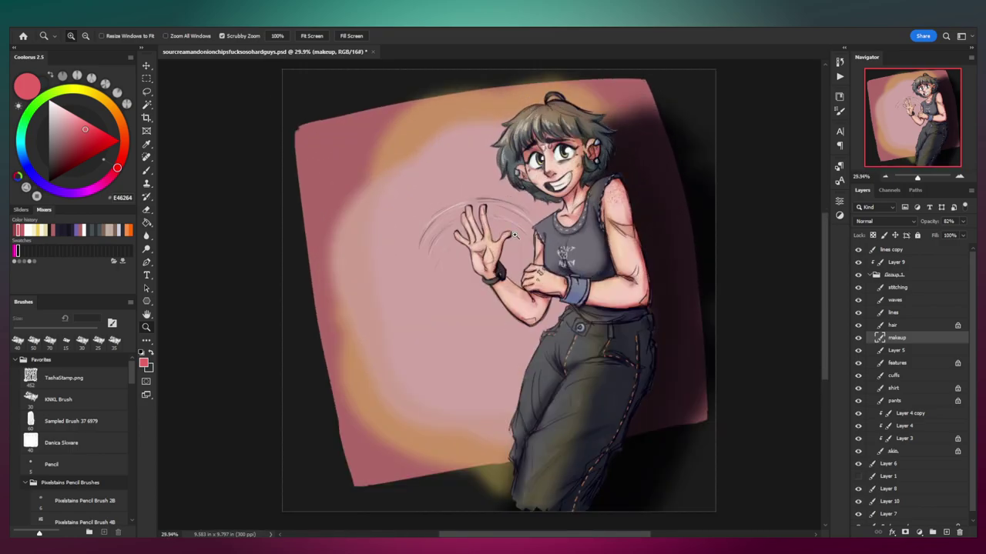
{"action": "left_click", "coordinate": [891, 252]}
{"action": "key", "text": "ctrl+shift+n"}
{"action": "key", "text": "Return"}
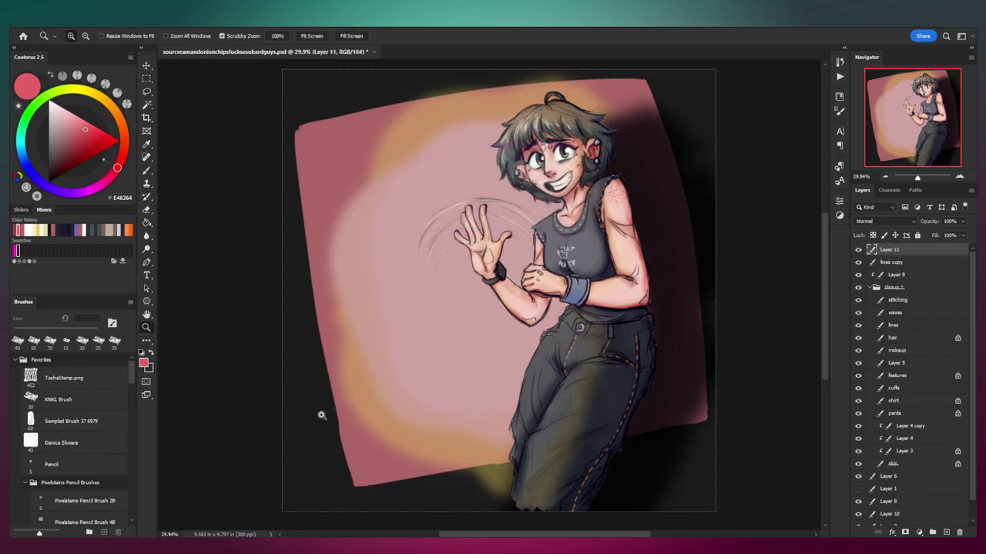
Step: Hand-letter STAGE in white FFFFFF in the backdrop's upper-left area with the Pencil brush at 30 px
{"action": "key", "text": "b"}
{"action": "left_click", "coordinate": [68, 465]}
{"action": "left_click", "coordinate": [49, 101]}
{"action": "key", "text": "]"}
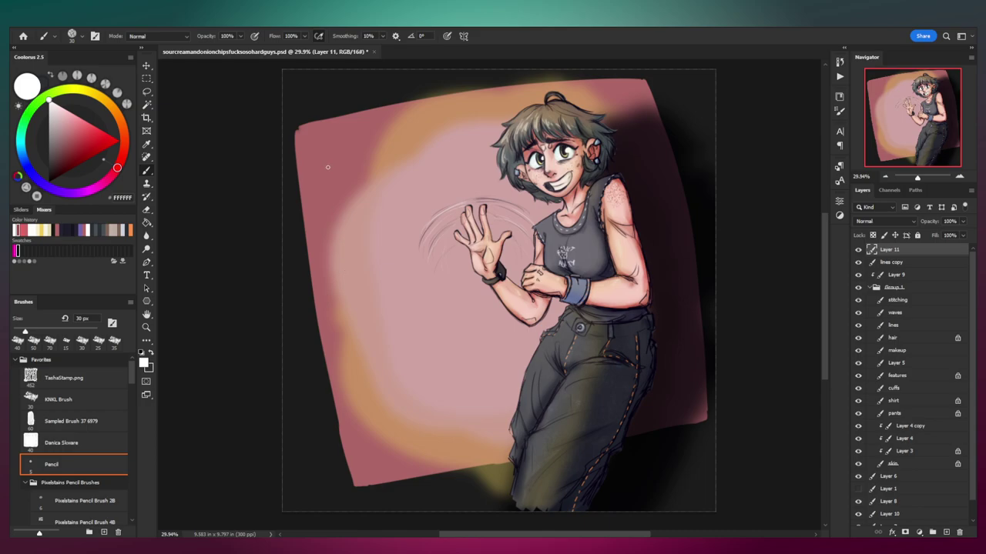
{"action": "left_click_drag", "start_coordinate": [319, 141], "coordinate": [319, 174]}
{"action": "key", "text": "ctrl+z"}
{"action": "mouse_move", "coordinate": [329, 148]}
{"action": "left_mouse_down"}
{"action": "mouse_move", "coordinate": [331, 164]}
{"action": "mouse_move", "coordinate": [310, 174]}
{"action": "mouse_move", "coordinate": [359, 145]}
{"action": "mouse_move", "coordinate": [346, 174]}
{"action": "left_mouse_up"}
{"action": "mouse_move", "coordinate": [367, 142]}
{"action": "left_mouse_down"}
{"action": "mouse_move", "coordinate": [357, 174]}
{"action": "mouse_move", "coordinate": [378, 171]}
{"action": "left_mouse_up"}
{"action": "mouse_move", "coordinate": [362, 160]}
{"action": "left_mouse_down"}
{"action": "mouse_move", "coordinate": [395, 158]}
{"action": "mouse_move", "coordinate": [422, 165]}
{"action": "left_mouse_up"}
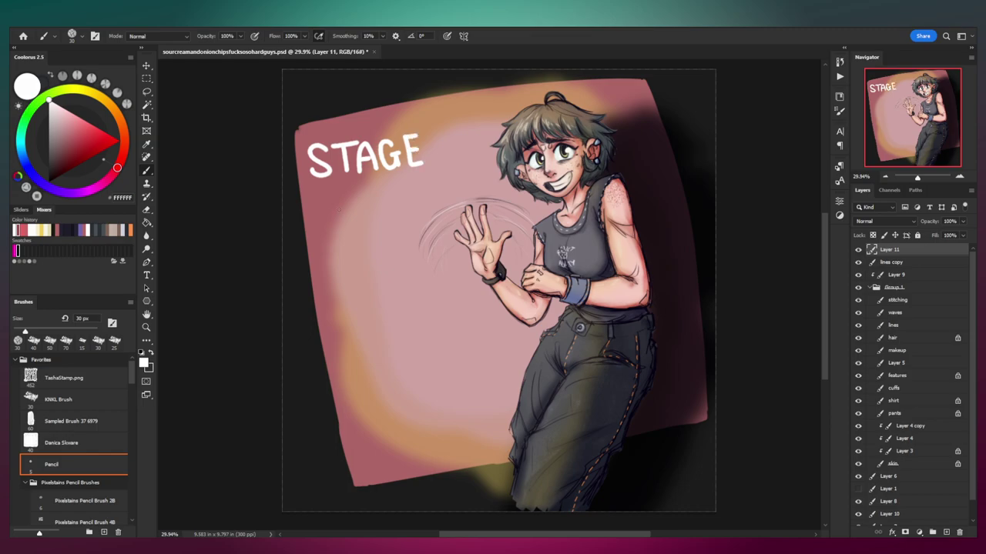
Step: Hand-letter AWKWARD in white beneath STAGE, undoing and redrawing the poorly shaped strokes
{"action": "left_click_drag", "start_coordinate": [317, 194], "coordinate": [315, 219]}
{"action": "key", "text": "ctrl+z"}
{"action": "key", "text": "ctrl+z"}
{"action": "key", "text": "ctrl+z"}
{"action": "mouse_move", "coordinate": [313, 225]}
{"action": "left_mouse_down"}
{"action": "mouse_move", "coordinate": [323, 192]}
{"action": "mouse_move", "coordinate": [333, 224]}
{"action": "left_mouse_up"}
{"action": "mouse_move", "coordinate": [327, 213]}
{"action": "left_mouse_down"}
{"action": "mouse_move", "coordinate": [318, 213]}
{"action": "mouse_move", "coordinate": [357, 188]}
{"action": "mouse_move", "coordinate": [361, 218]}
{"action": "mouse_move", "coordinate": [394, 212]}
{"action": "mouse_move", "coordinate": [408, 185]}
{"action": "left_mouse_up"}
{"action": "key", "text": "ctrl+z"}
{"action": "left_click_drag", "start_coordinate": [408, 208], "coordinate": [419, 207]}
{"action": "mouse_move", "coordinate": [411, 199]}
{"action": "left_mouse_down"}
{"action": "mouse_move", "coordinate": [453, 199]}
{"action": "mouse_move", "coordinate": [424, 223]}
{"action": "mouse_move", "coordinate": [458, 225]}
{"action": "mouse_move", "coordinate": [467, 187]}
{"action": "mouse_move", "coordinate": [405, 192]}
{"action": "left_mouse_up"}
Step: Rotate the whole lettering by -4.08° to follow the backdrop's tilt
{"action": "key", "text": "ctrl+t"}
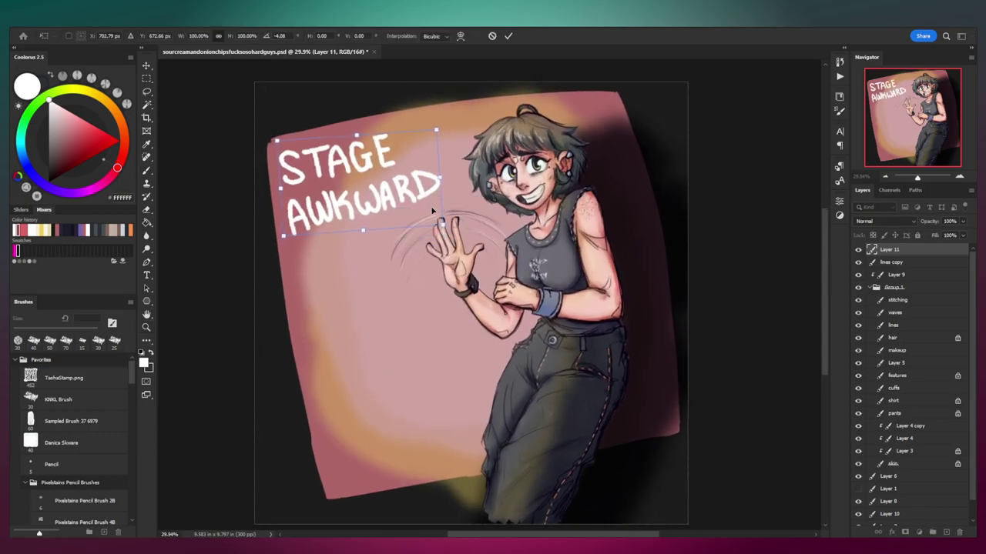
{"action": "key", "text": "Return"}
{"action": "key", "text": "z"}
Step: Lasso the end of AWKWARD, adjust its spacing with Free Transform, and deselect it
{"action": "key", "text": "l"}
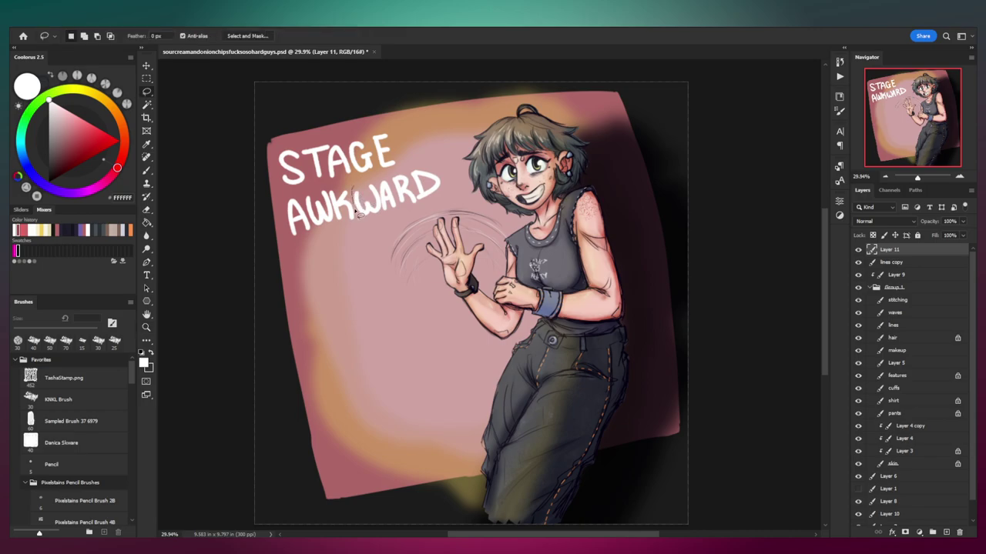
{"action": "left_click_drag", "start_coordinate": [406, 165], "coordinate": [394, 166]}
{"action": "key", "text": "ctrl+t"}
{"action": "mouse_move", "coordinate": [480, 180]}
{"action": "left_mouse_down"}
{"action": "mouse_move", "coordinate": [485, 186]}
{"action": "mouse_move", "coordinate": [455, 182]}
{"action": "mouse_move", "coordinate": [440, 203]}
{"action": "mouse_move", "coordinate": [450, 198]}
{"action": "left_mouse_up"}
{"action": "key", "text": "Return"}
{"action": "key", "text": "ctrl+d"}
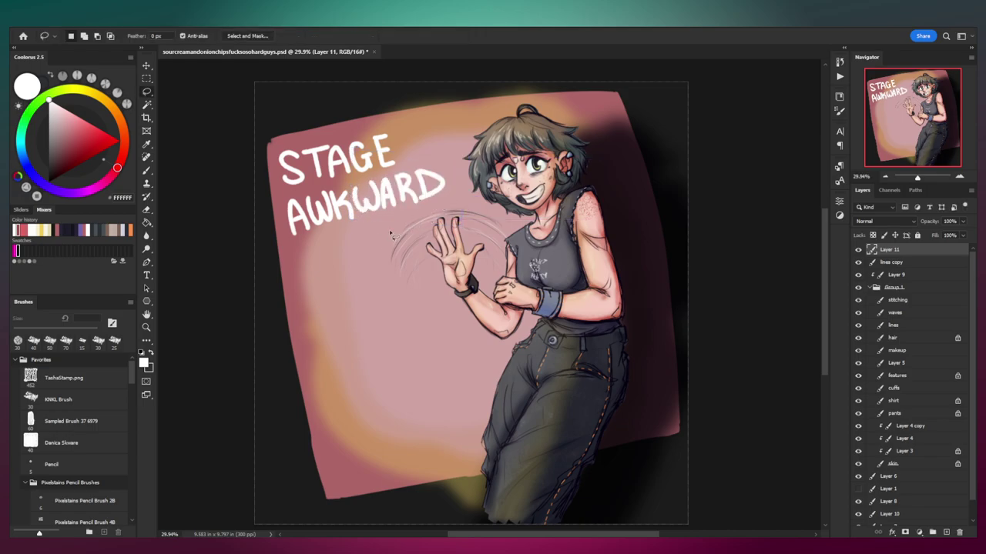
Step: Draw three stacked white underlines beneath AWKWARD with the Pencil brush at 30 px
{"action": "key", "text": "b"}
{"action": "left_click_drag", "start_coordinate": [299, 239], "coordinate": [436, 199]}
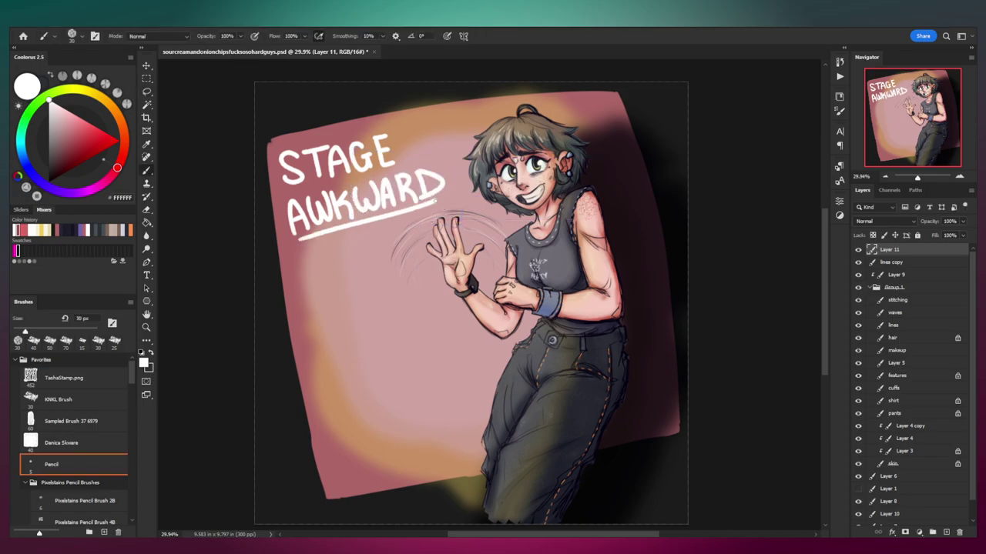
{"action": "left_click_drag", "start_coordinate": [299, 245], "coordinate": [423, 212]}
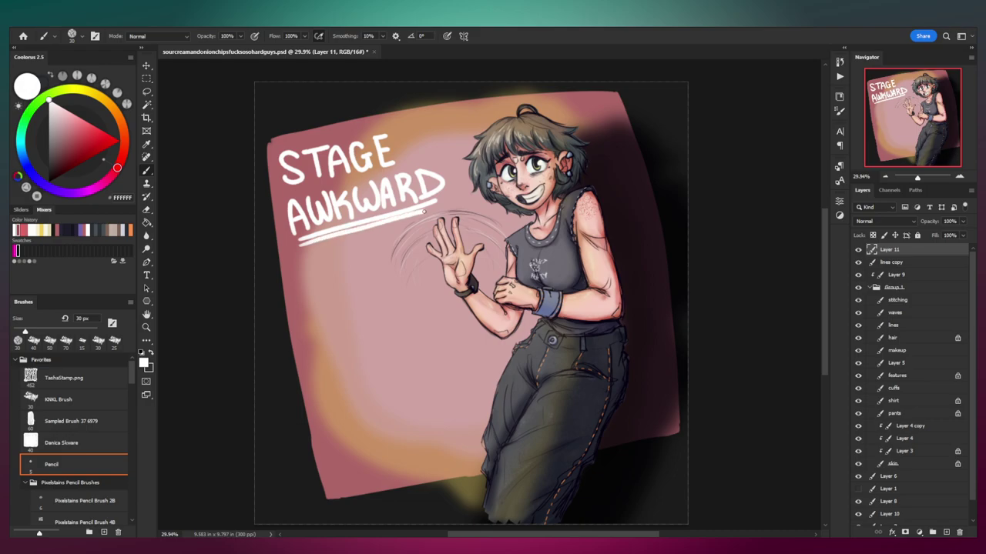
{"action": "left_click_drag", "start_coordinate": [300, 251], "coordinate": [401, 223]}
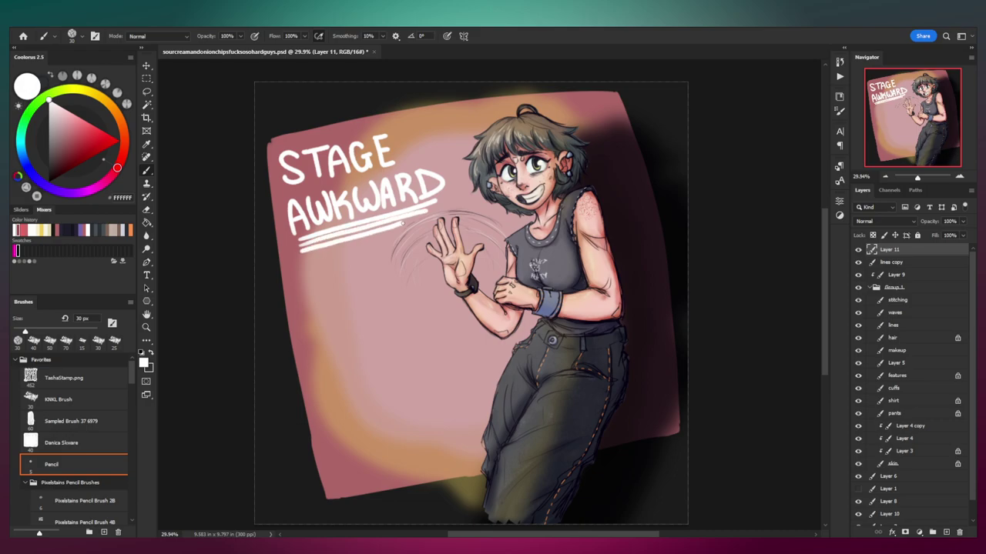
Step: Stamp the artist's signature logo in white at 400 px in the canvas's lower-left corner
{"action": "key", "text": "z"}
{"action": "mouse_move", "coordinate": [462, 206]}
{"action": "left_mouse_down"}
{"action": "mouse_move", "coordinate": [438, 211]}
{"action": "mouse_move", "coordinate": [483, 220]}
{"action": "left_mouse_up"}
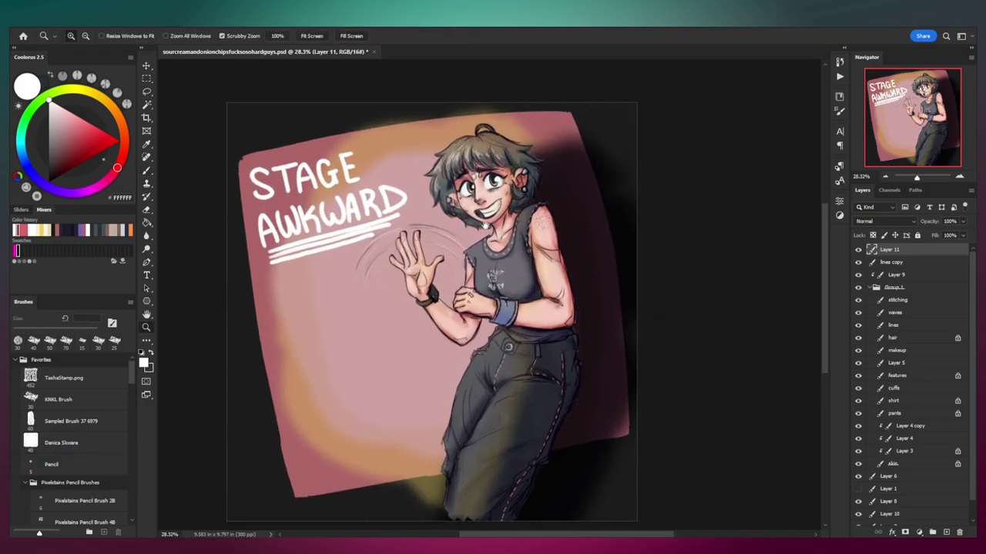
{"action": "key", "text": "b"}
{"action": "left_click", "coordinate": [69, 377]}
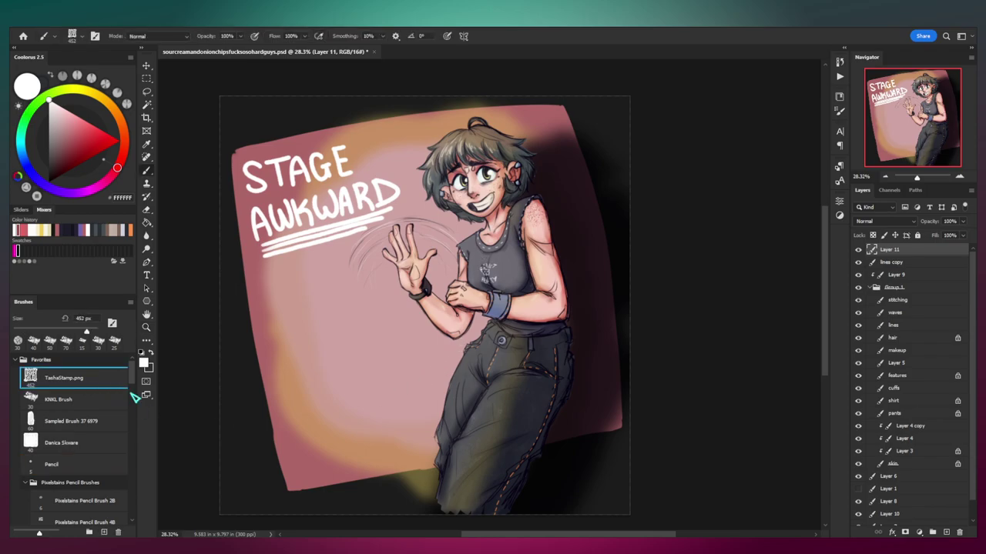
{"action": "left_click", "coordinate": [259, 475]}
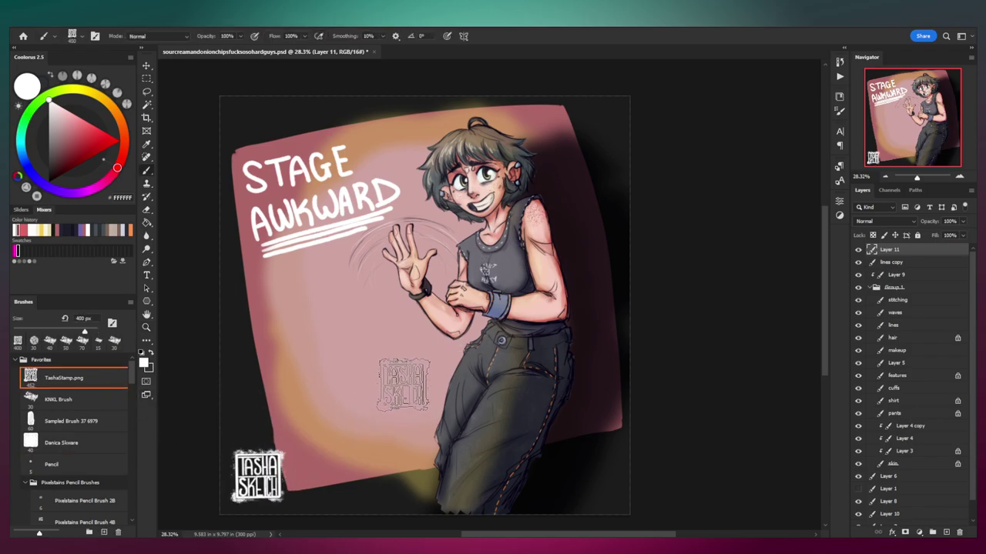
Step: Add an empty layer above lines copy and place a Gradient Map adjustment layer on top of it, below the lettering
{"action": "key", "text": "z"}
{"action": "left_click_drag", "start_coordinate": [405, 386], "coordinate": [397, 386]}
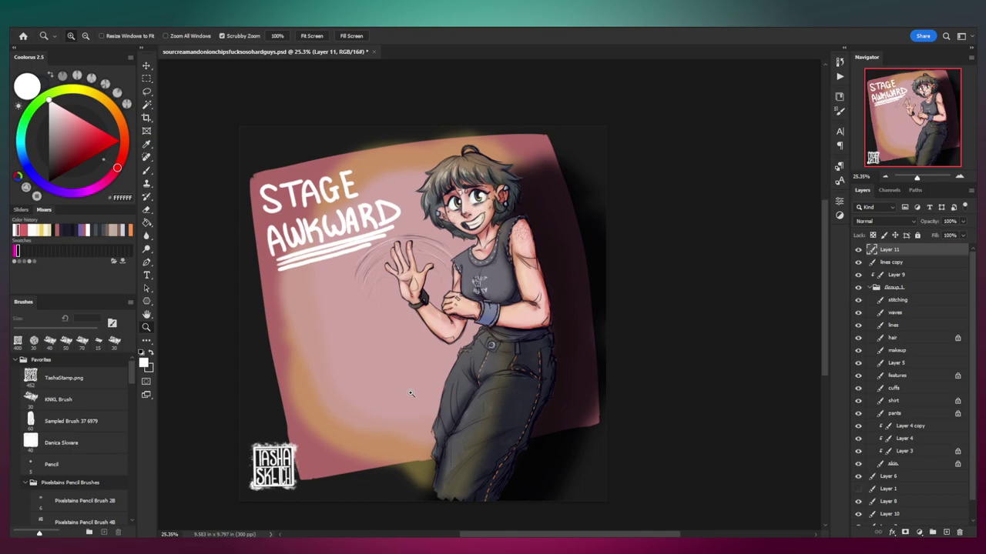
{"action": "left_click_drag", "start_coordinate": [429, 368], "coordinate": [447, 340]}
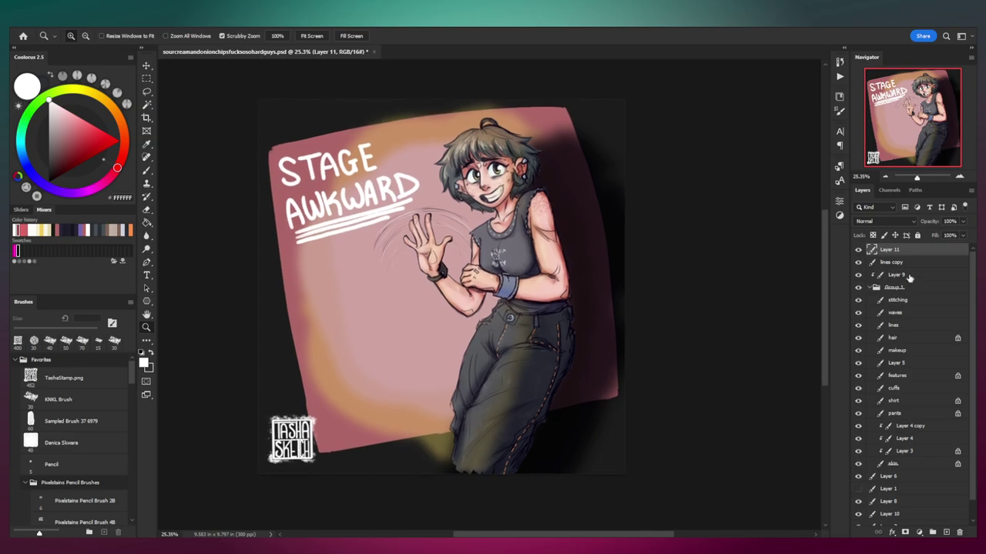
{"action": "left_click", "coordinate": [914, 265]}
{"action": "key", "text": "ctrl+shift+n"}
{"action": "key", "text": "Return"}
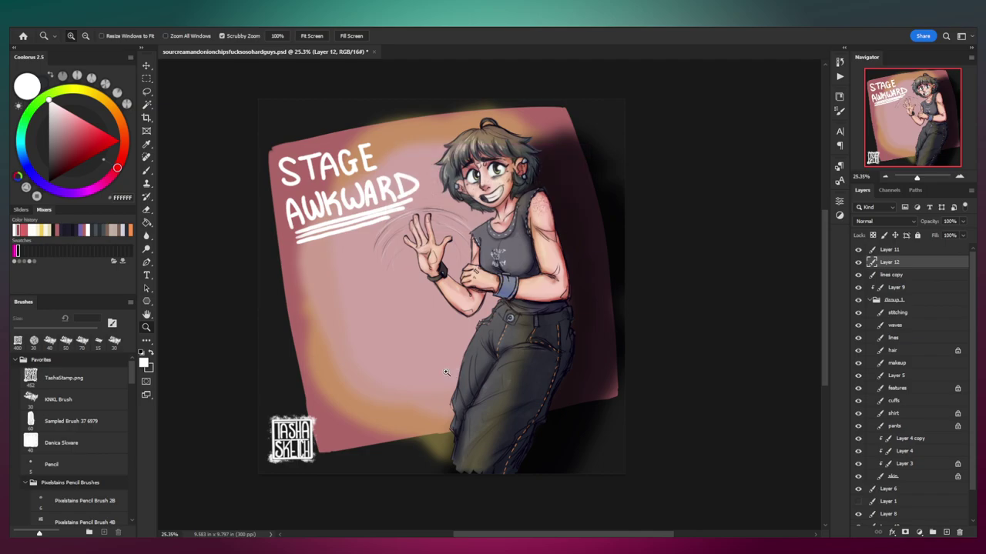
{"action": "left_click", "coordinate": [919, 533]}
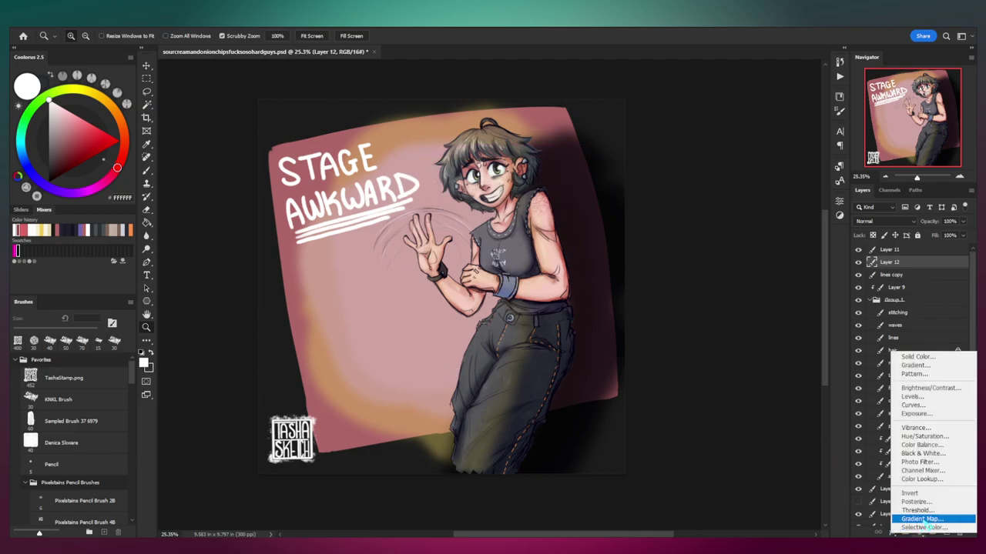
{"action": "left_click", "coordinate": [924, 520]}
Step: Set the Gradient Map to a custom gradient running from black in the shadows to pinkish red in the highlights
{"action": "left_click", "coordinate": [816, 235]}
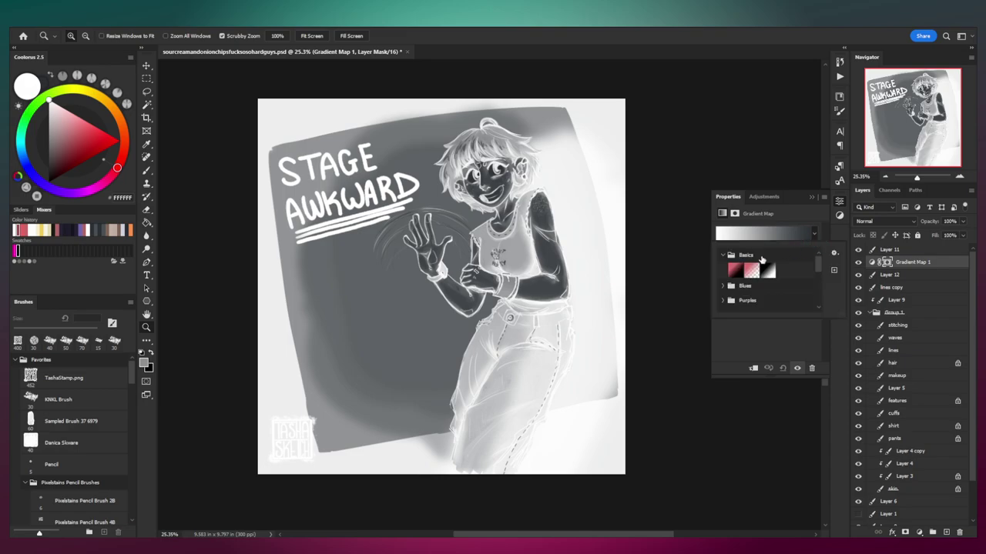
{"action": "left_click", "coordinate": [735, 270]}
{"action": "left_click", "coordinate": [770, 234]}
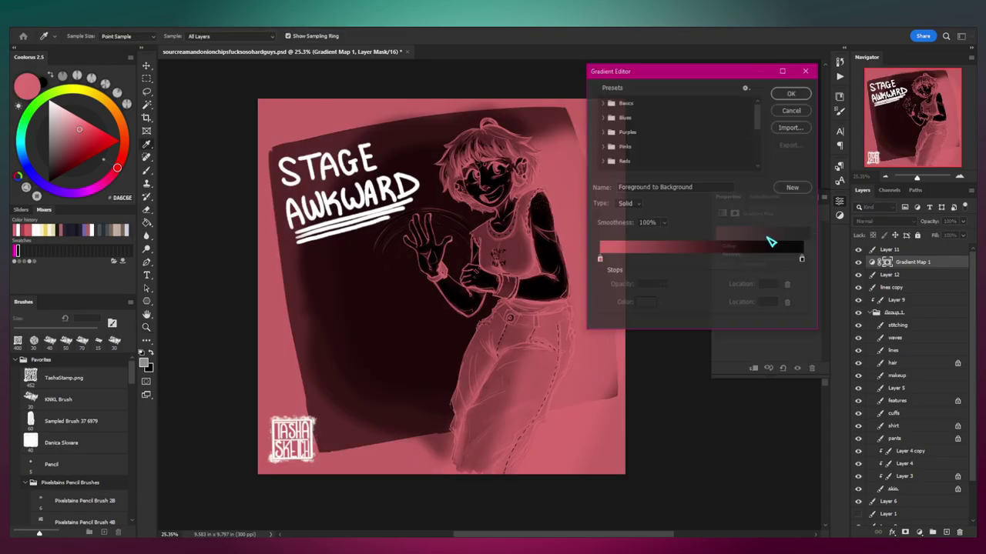
{"action": "mouse_move", "coordinate": [600, 260]}
{"action": "left_mouse_down"}
{"action": "mouse_move", "coordinate": [813, 261]}
{"action": "mouse_move", "coordinate": [578, 275]}
{"action": "mouse_move", "coordinate": [590, 259]}
{"action": "left_mouse_up"}
{"action": "left_click_drag", "start_coordinate": [801, 262], "coordinate": [830, 267]}
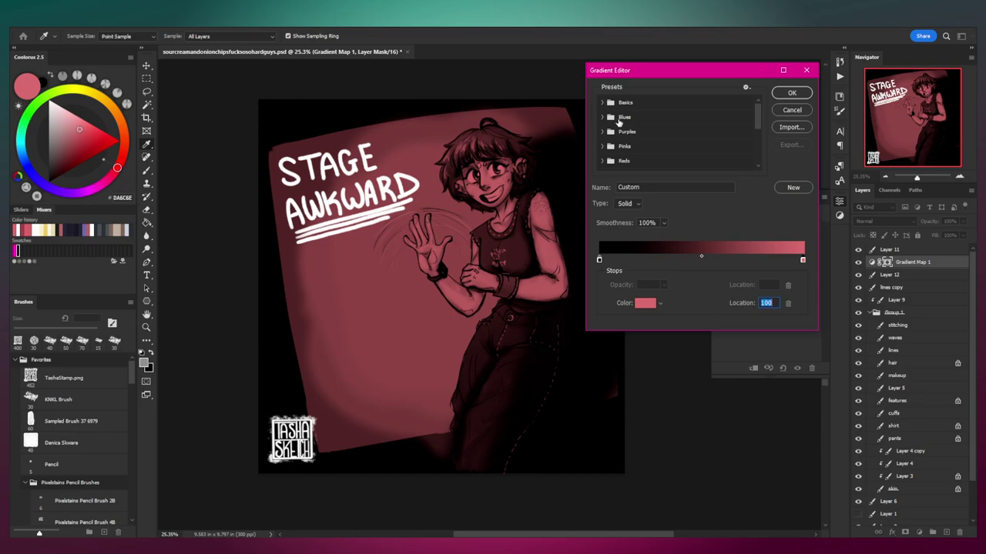
{"action": "left_click", "coordinate": [791, 94]}
{"action": "left_click", "coordinate": [839, 202]}
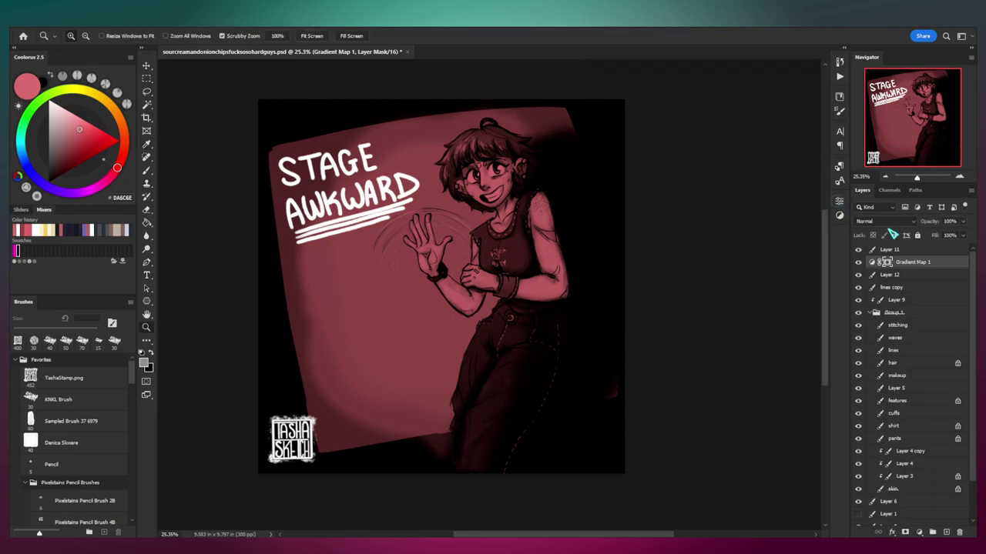
Step: Set the Gradient Map layer to Overlay at 31% opacity and compare the artwork with and without it
{"action": "left_click", "coordinate": [886, 222]}
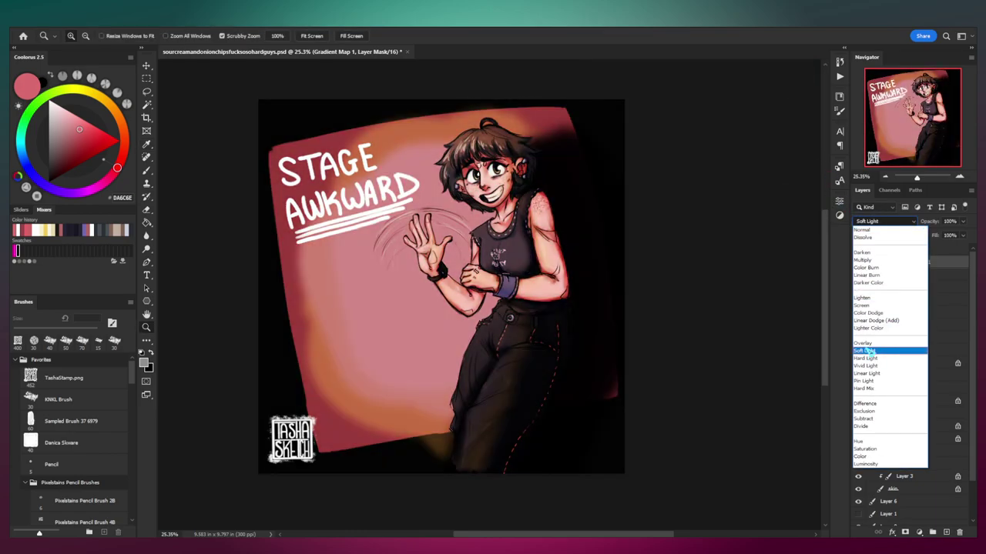
{"action": "left_click", "coordinate": [864, 343]}
{"action": "mouse_move", "coordinate": [930, 223]}
{"action": "left_mouse_down"}
{"action": "mouse_move", "coordinate": [921, 221]}
{"action": "mouse_move", "coordinate": [929, 224]}
{"action": "left_mouse_up"}
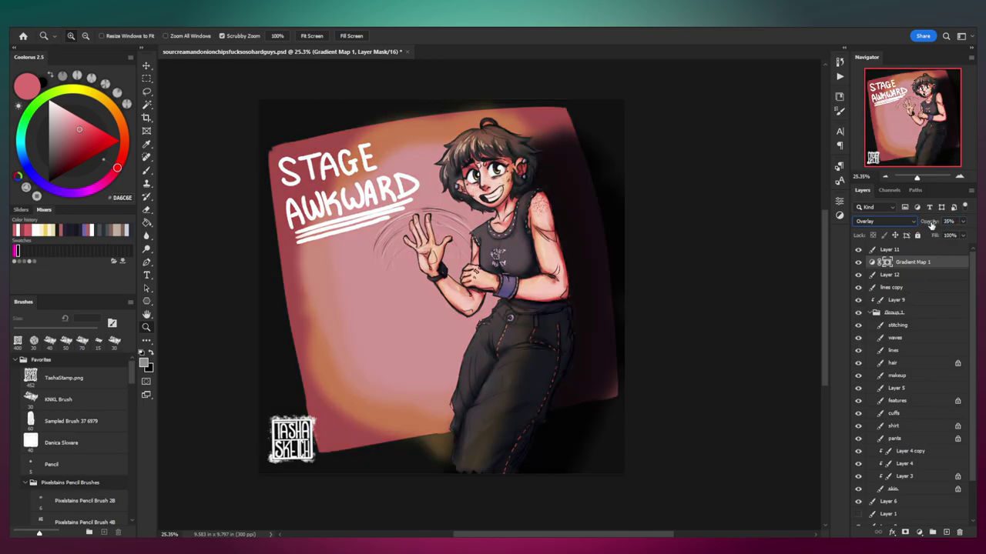
{"action": "left_click", "coordinate": [860, 262]}
{"action": "left_click", "coordinate": [861, 262]}
{"action": "left_click_drag", "start_coordinate": [924, 221], "coordinate": [938, 226]}
{"action": "left_click", "coordinate": [858, 263]}
{"action": "left_click", "coordinate": [859, 263]}
{"action": "left_click_drag", "start_coordinate": [550, 188], "coordinate": [512, 219]}
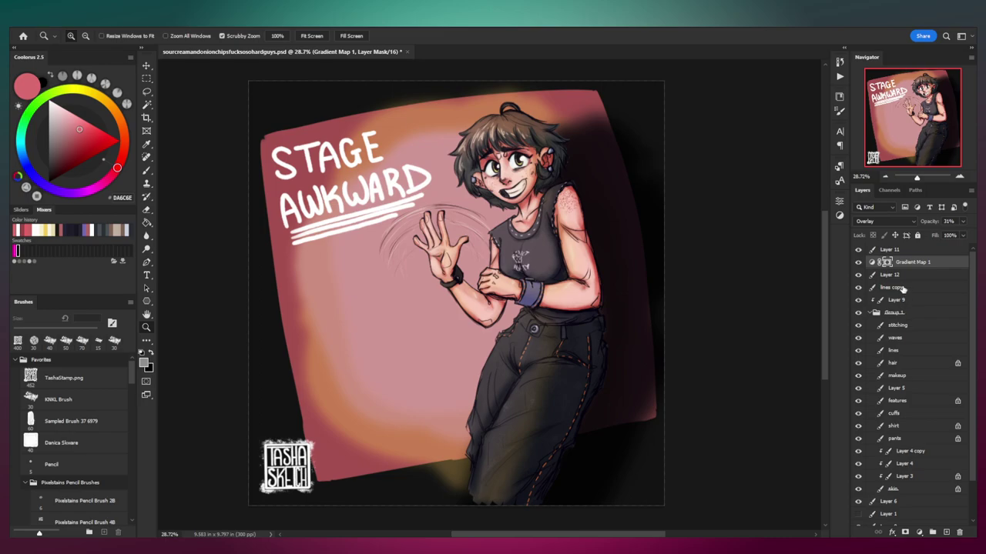
{"action": "left_click", "coordinate": [898, 325]}
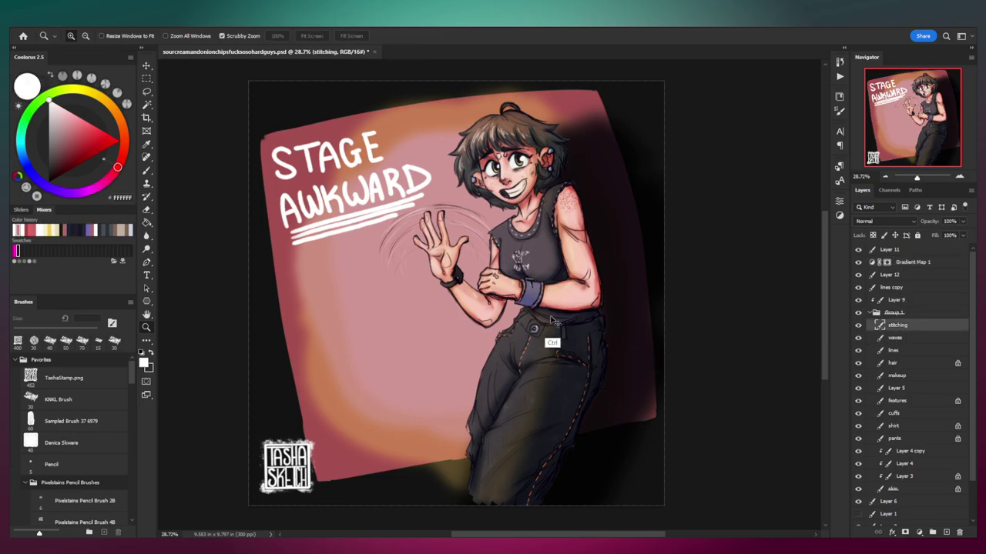
{"action": "key", "text": "ctrl+shift+n"}
{"action": "left_click", "coordinate": [574, 186]}
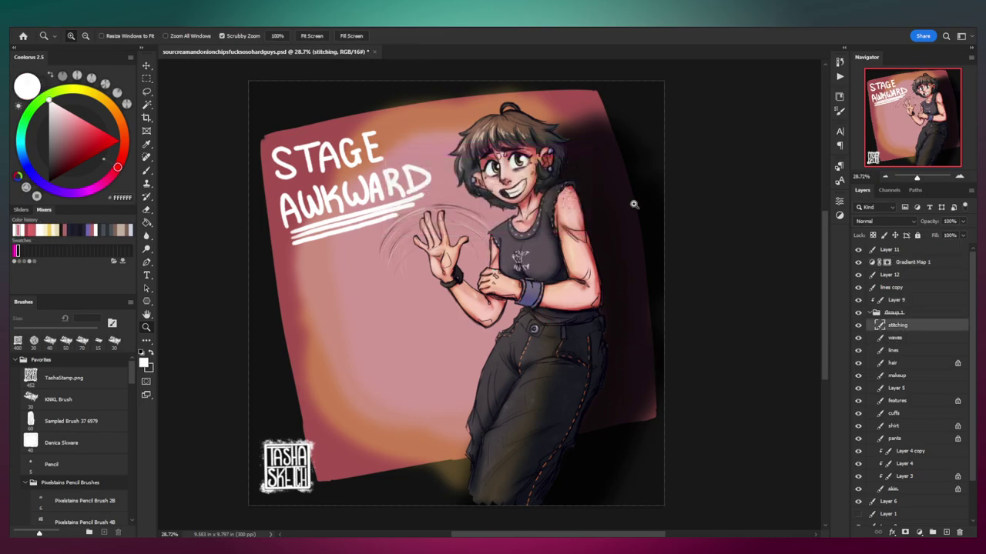
Step: Create a new layer named edge above the stitching layer in Group 1, using the previous layer as its clipping mask
{"action": "left_click", "coordinate": [894, 312]}
{"action": "key", "text": "ctrl+shift+n"}
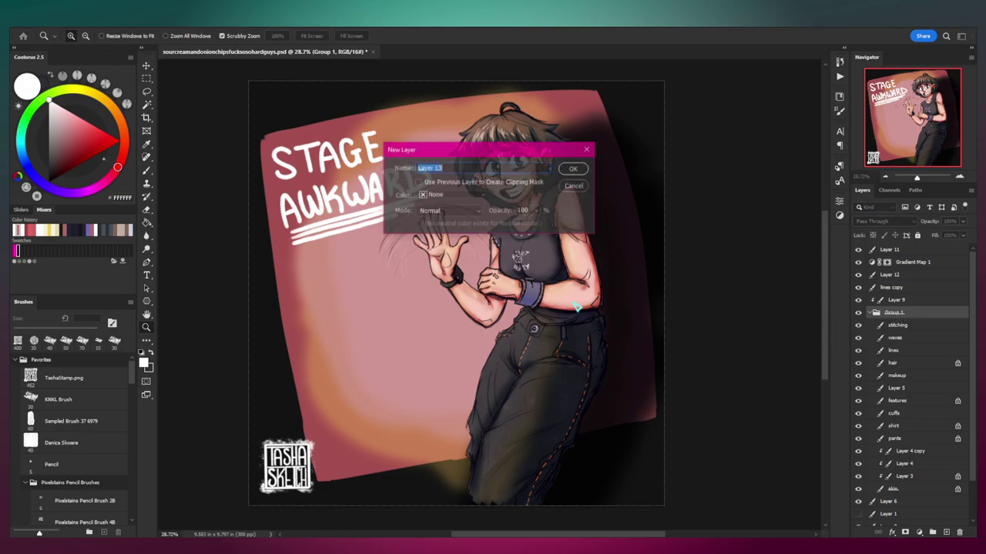
{"action": "left_click", "coordinate": [516, 182]}
{"action": "left_click", "coordinate": [442, 168]}
{"action": "key", "text": "ctrl+a"}
{"action": "type", "text": "edg"}
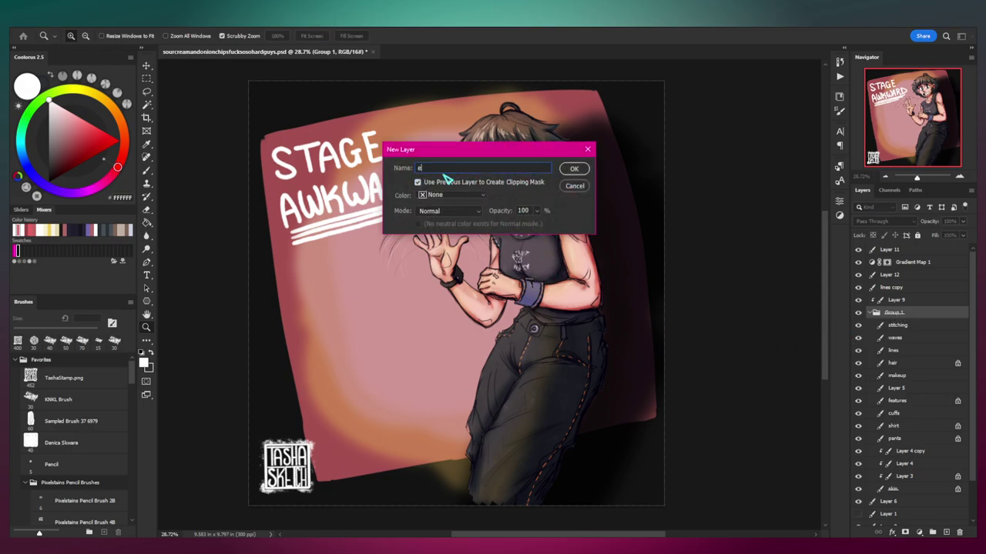
{"action": "key", "text": "Return"}
Step: Prepare the Pencil brush at 30 px in white and move the edge layer directly above Group 1, clipped to it
{"action": "left_click_drag", "start_coordinate": [481, 179], "coordinate": [519, 171]}
{"action": "left_click_drag", "start_coordinate": [488, 96], "coordinate": [434, 154]}
{"action": "key", "text": "b"}
{"action": "left_click", "coordinate": [62, 464]}
{"action": "scroll", "coordinate": [445, 123], "scroll_direction": "up", "scroll_amount": 1}
{"action": "key", "text": "bracketright"}
{"action": "key", "text": "bracketright"}
{"action": "key", "text": "bracketright"}
{"action": "key", "text": "bracketright"}
{"action": "key", "text": "bracketright"}
{"action": "key", "text": "bracketright"}
{"action": "key", "text": "bracketright"}
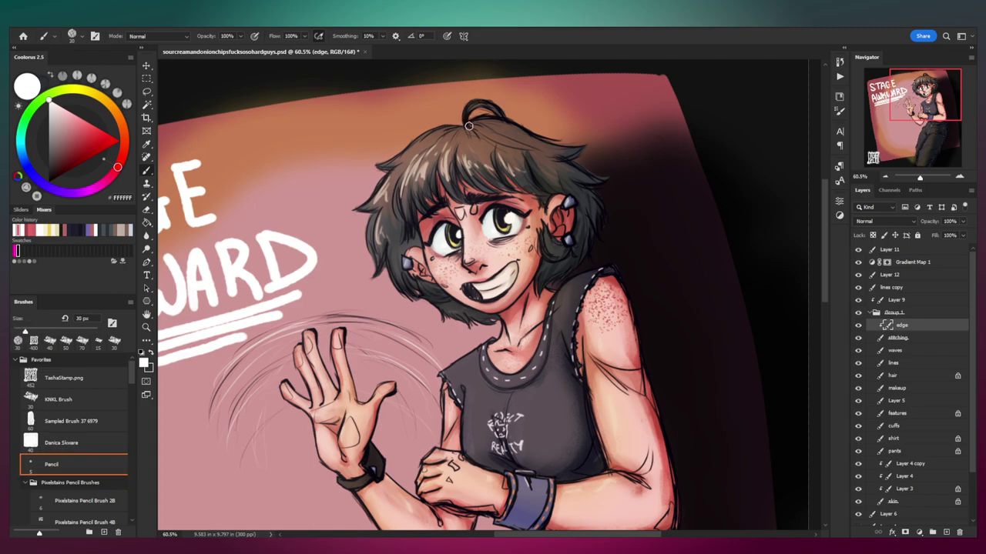
{"action": "left_click_drag", "start_coordinate": [911, 326], "coordinate": [916, 312]}
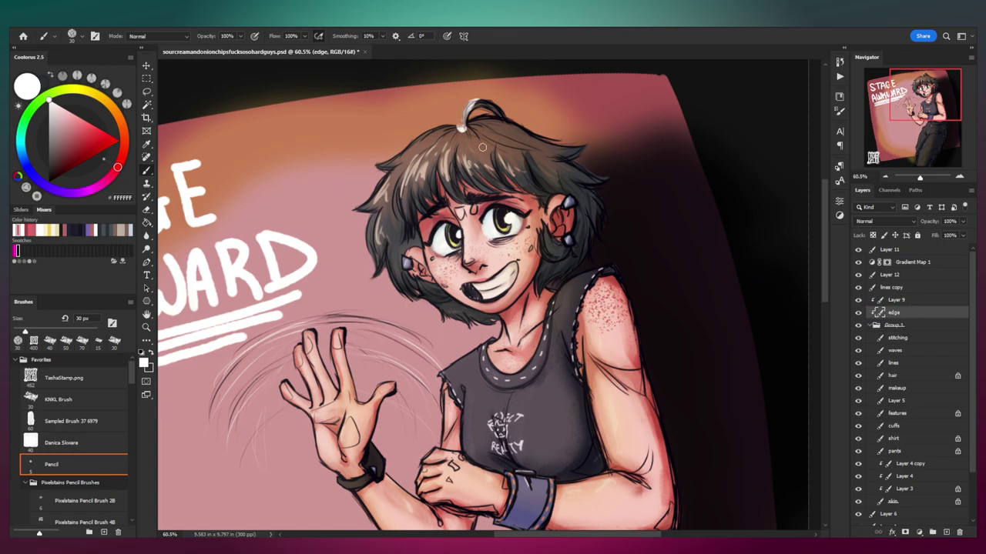
Step: Paint white rim highlights along the hair tuft, crown, bangs and light-facing cheek, reducing the Pencil brush to 20 px
{"action": "mouse_move", "coordinate": [461, 127]}
{"action": "left_mouse_down"}
{"action": "mouse_move", "coordinate": [379, 161]}
{"action": "mouse_move", "coordinate": [355, 211]}
{"action": "left_mouse_up"}
{"action": "mouse_move", "coordinate": [411, 169]}
{"action": "left_mouse_down"}
{"action": "mouse_move", "coordinate": [396, 234]}
{"action": "mouse_move", "coordinate": [419, 181]}
{"action": "mouse_move", "coordinate": [441, 178]}
{"action": "mouse_move", "coordinate": [443, 158]}
{"action": "left_mouse_up"}
{"action": "key", "text": "bracketleft"}
{"action": "key", "text": "bracketleft"}
{"action": "key", "text": "bracketright"}
{"action": "mouse_move", "coordinate": [419, 213]}
{"action": "left_mouse_down"}
{"action": "mouse_move", "coordinate": [426, 266]}
{"action": "mouse_move", "coordinate": [493, 312]}
{"action": "left_mouse_up"}
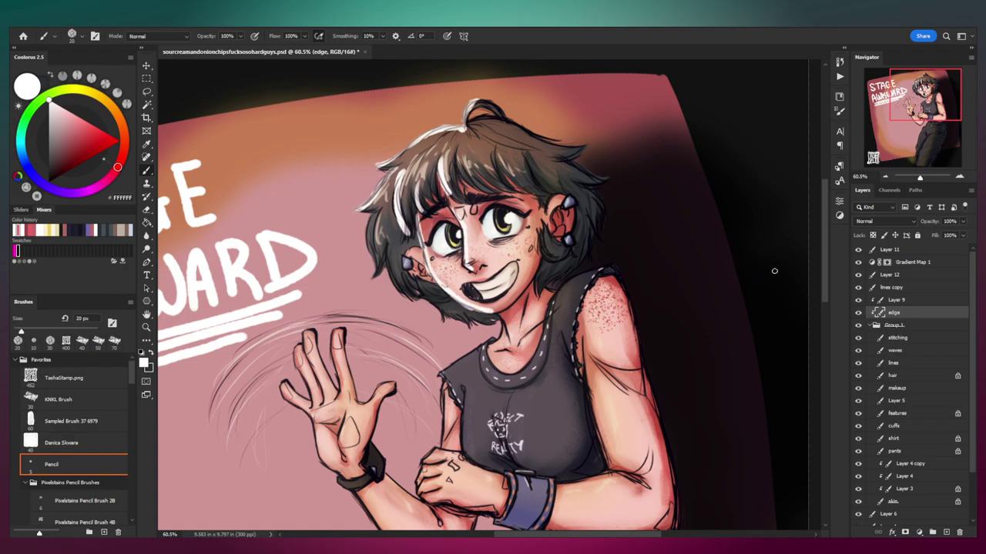
Step: Set the lines copy layer's opacity to 100%, then reselect the edge layer
{"action": "left_click", "coordinate": [919, 288]}
{"action": "left_click_drag", "start_coordinate": [929, 222], "coordinate": [972, 224]}
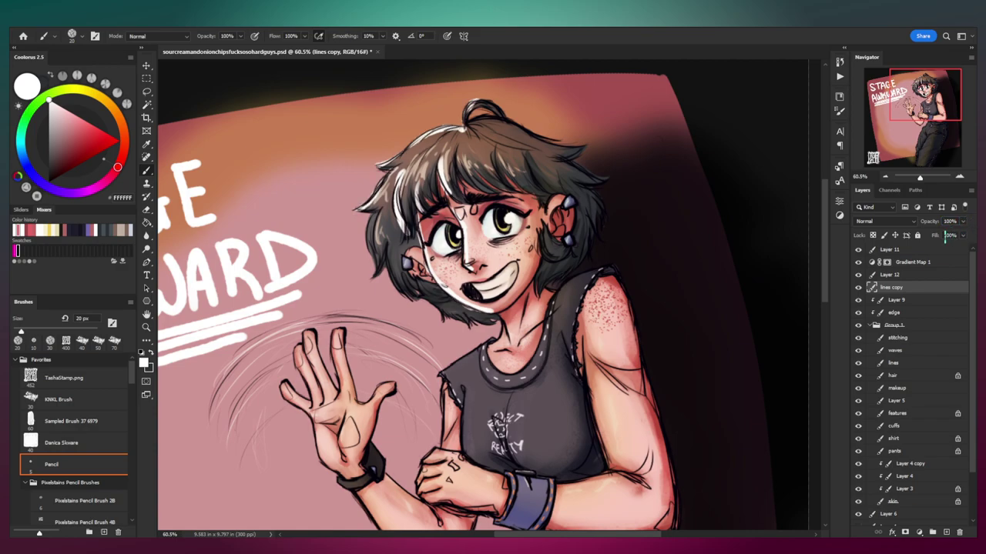
{"action": "left_click", "coordinate": [909, 314]}
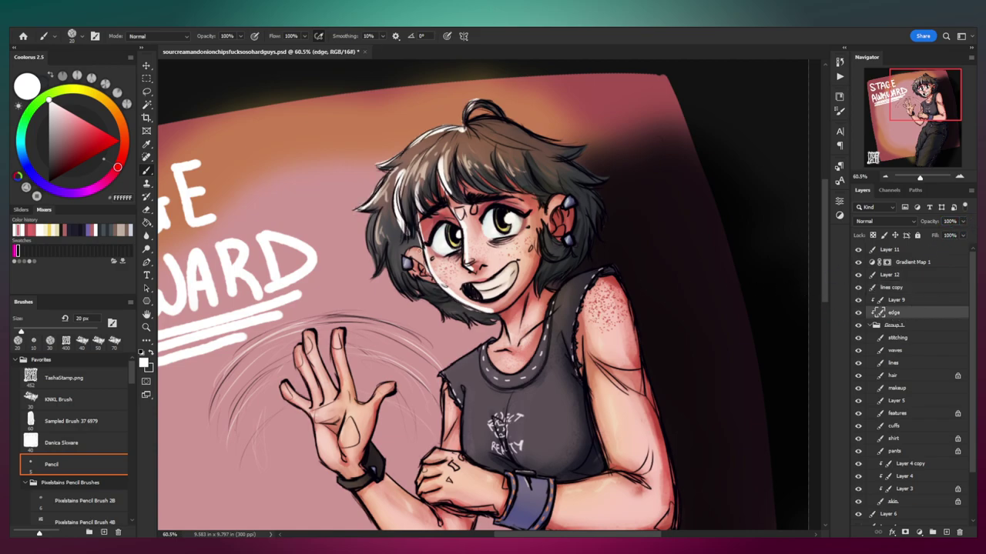
Step: Add white rim highlights to the hair locks beside the light-facing cheek with the Pencil brush at 25 px
{"action": "key", "text": "bracketleft"}
{"action": "key", "text": "bracketright"}
{"action": "key", "text": "bracketright"}
{"action": "key", "text": "bracketright"}
{"action": "left_click_drag", "start_coordinate": [437, 289], "coordinate": [411, 261]}
{"action": "left_click_drag", "start_coordinate": [366, 228], "coordinate": [384, 270]}
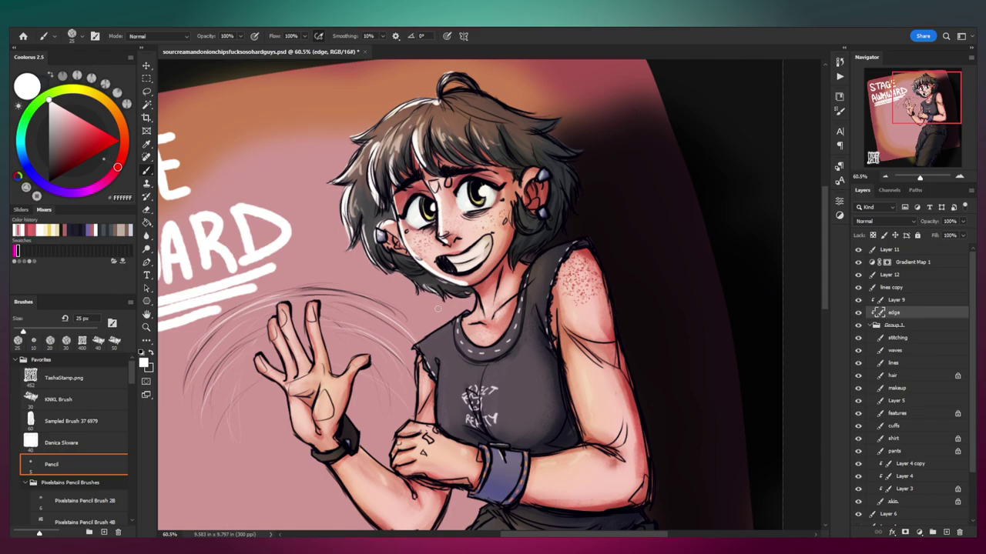
Step: Paint white edge highlights on the neck, the tank top's neckline and folds, and the inner edge of the upper arm
{"action": "left_click_drag", "start_coordinate": [474, 289], "coordinate": [471, 314]}
{"action": "mouse_move", "coordinate": [541, 278]}
{"action": "left_mouse_down"}
{"action": "mouse_move", "coordinate": [517, 245]}
{"action": "mouse_move", "coordinate": [500, 259]}
{"action": "mouse_move", "coordinate": [490, 296]}
{"action": "mouse_move", "coordinate": [453, 309]}
{"action": "left_mouse_up"}
{"action": "mouse_move", "coordinate": [392, 296]}
{"action": "left_mouse_down"}
{"action": "mouse_move", "coordinate": [428, 352]}
{"action": "mouse_move", "coordinate": [418, 328]}
{"action": "mouse_move", "coordinate": [422, 397]}
{"action": "left_mouse_up"}
{"action": "mouse_move", "coordinate": [460, 339]}
{"action": "left_mouse_down"}
{"action": "mouse_move", "coordinate": [472, 398]}
{"action": "mouse_move", "coordinate": [446, 342]}
{"action": "left_mouse_up"}
{"action": "left_click_drag", "start_coordinate": [507, 233], "coordinate": [535, 356]}
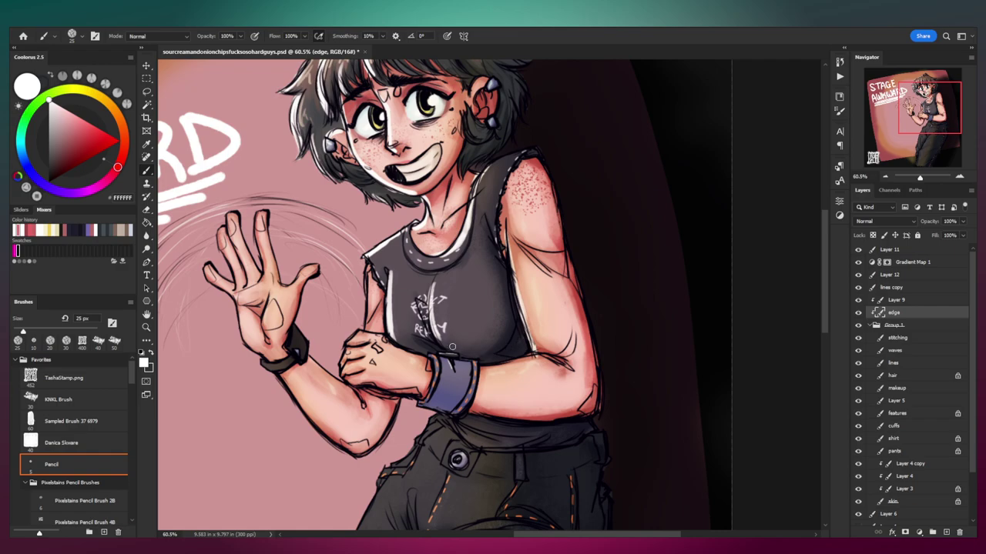
Step: Add white edge highlights along the resting hand, the wristband, the folded forearm and the light-facing upper arm
{"action": "mouse_move", "coordinate": [346, 340]}
{"action": "left_mouse_down"}
{"action": "mouse_move", "coordinate": [376, 335]}
{"action": "mouse_move", "coordinate": [414, 357]}
{"action": "mouse_move", "coordinate": [427, 395]}
{"action": "left_mouse_up"}
{"action": "mouse_move", "coordinate": [479, 368]}
{"action": "left_mouse_down"}
{"action": "mouse_move", "coordinate": [536, 354]}
{"action": "mouse_move", "coordinate": [558, 364]}
{"action": "left_mouse_up"}
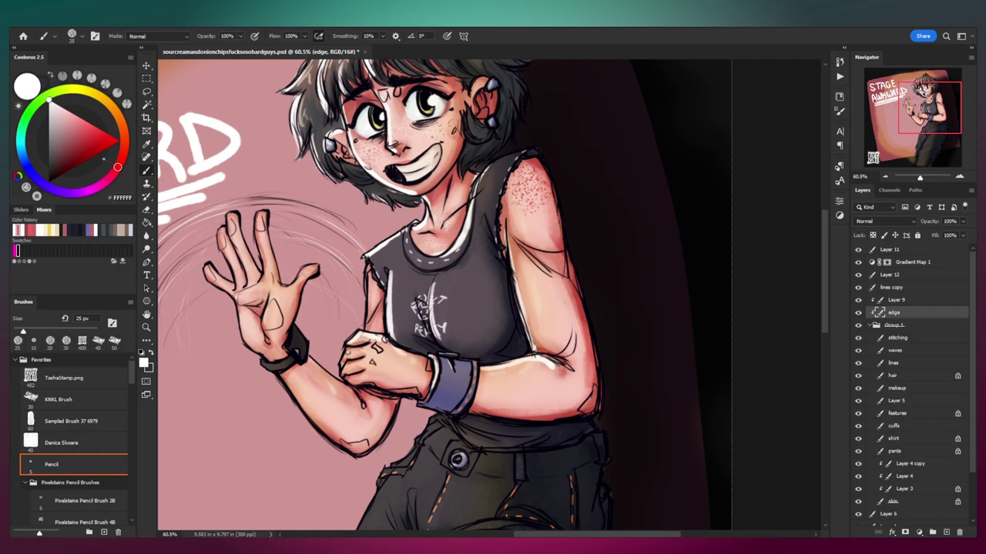
{"action": "left_click_drag", "start_coordinate": [370, 258], "coordinate": [367, 332]}
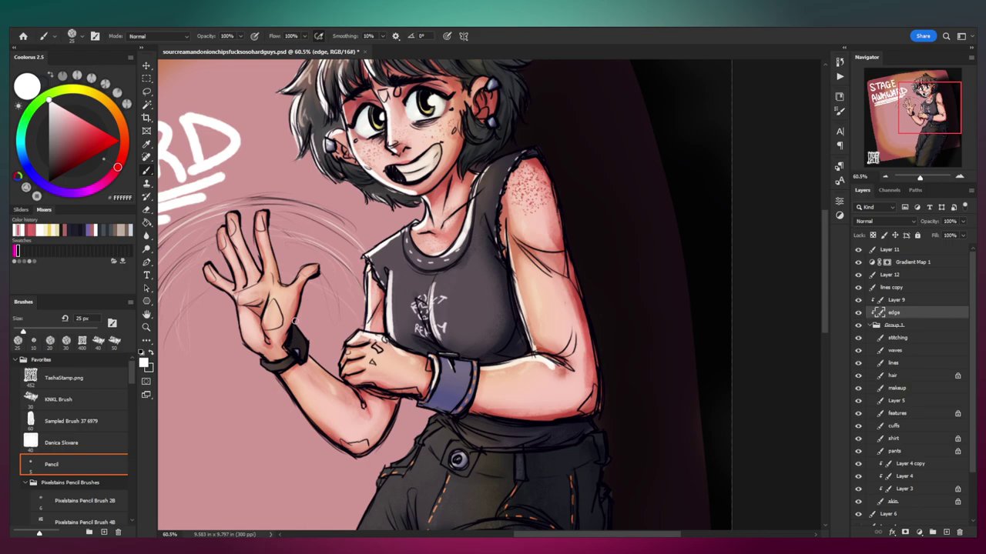
Step: Paint white rim highlights on the raised hand's fingers and palm and along the forearm below it
{"action": "mouse_move", "coordinate": [266, 213]}
{"action": "left_mouse_down"}
{"action": "mouse_move", "coordinate": [260, 284]}
{"action": "mouse_move", "coordinate": [316, 265]}
{"action": "left_mouse_up"}
{"action": "left_click_drag", "start_coordinate": [233, 213], "coordinate": [247, 285]}
{"action": "mouse_move", "coordinate": [221, 224]}
{"action": "left_mouse_down"}
{"action": "mouse_move", "coordinate": [238, 291]}
{"action": "mouse_move", "coordinate": [229, 293]}
{"action": "mouse_move", "coordinate": [250, 349]}
{"action": "left_mouse_up"}
{"action": "left_click_drag", "start_coordinate": [268, 300], "coordinate": [270, 338]}
{"action": "mouse_move", "coordinate": [299, 395]}
{"action": "left_mouse_down"}
{"action": "mouse_move", "coordinate": [259, 332]}
{"action": "mouse_move", "coordinate": [270, 299]}
{"action": "mouse_move", "coordinate": [276, 351]}
{"action": "mouse_move", "coordinate": [336, 406]}
{"action": "left_mouse_up"}
{"action": "scroll", "coordinate": [452, 281], "scroll_direction": "down", "scroll_amount": 2}
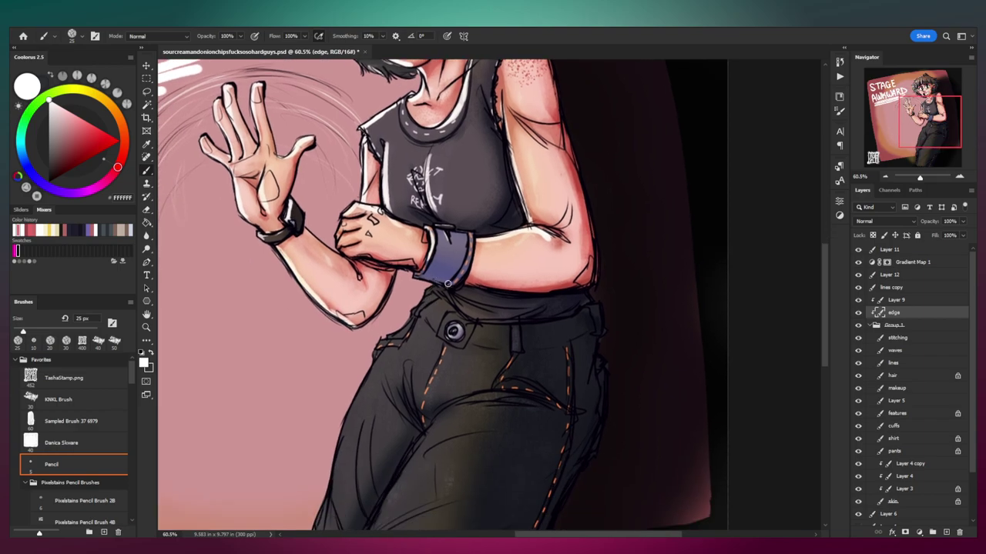
Step: Paint white rim highlights down the trousers' light-facing edge, the crotch fold and the front thigh
{"action": "mouse_move", "coordinate": [436, 289]}
{"action": "left_mouse_down"}
{"action": "mouse_move", "coordinate": [377, 353]}
{"action": "mouse_move", "coordinate": [378, 256]}
{"action": "mouse_move", "coordinate": [331, 442]}
{"action": "left_mouse_up"}
{"action": "mouse_move", "coordinate": [347, 406]}
{"action": "left_mouse_down"}
{"action": "mouse_move", "coordinate": [335, 339]}
{"action": "mouse_move", "coordinate": [327, 410]}
{"action": "left_mouse_up"}
{"action": "left_click_drag", "start_coordinate": [322, 364], "coordinate": [328, 417]}
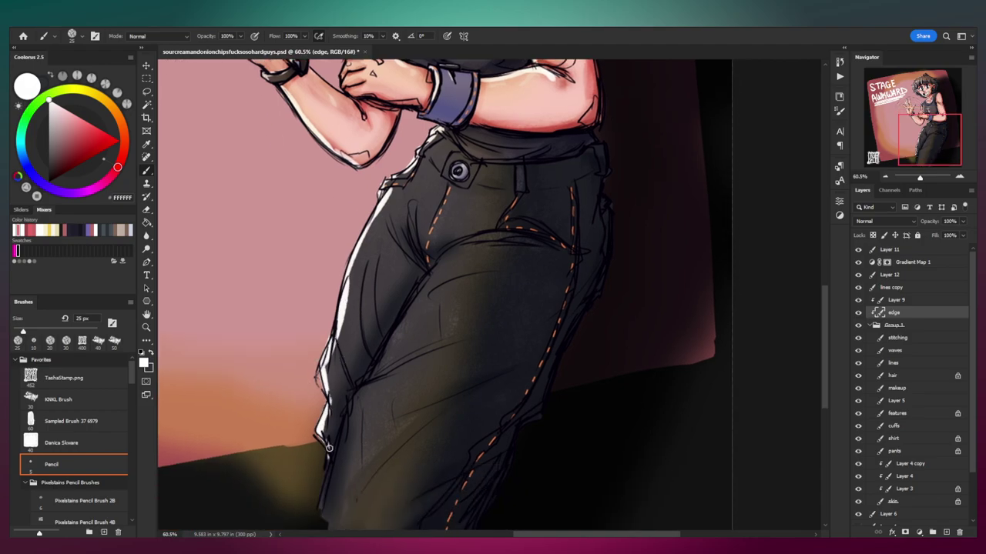
{"action": "left_click_drag", "start_coordinate": [414, 206], "coordinate": [423, 263]}
{"action": "mouse_move", "coordinate": [485, 238]}
{"action": "left_mouse_down"}
{"action": "mouse_move", "coordinate": [426, 293]}
{"action": "mouse_move", "coordinate": [424, 285]}
{"action": "mouse_move", "coordinate": [355, 391]}
{"action": "mouse_move", "coordinate": [414, 362]}
{"action": "mouse_move", "coordinate": [366, 382]}
{"action": "mouse_move", "coordinate": [354, 401]}
{"action": "mouse_move", "coordinate": [323, 527]}
{"action": "left_mouse_up"}
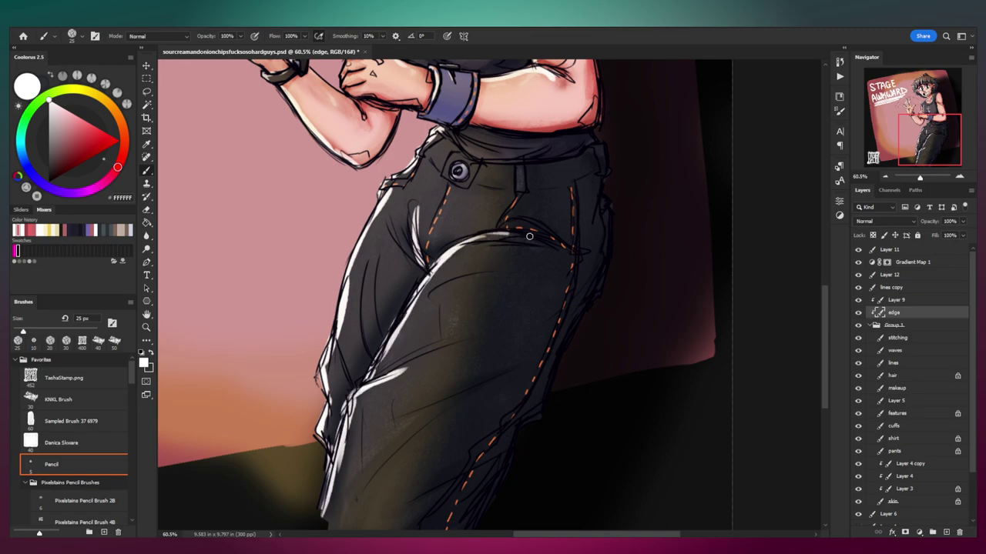
Step: Check the highlights on the whole figure and set the edge layer's blend mode to Color Dodge
{"action": "key", "text": "z"}
{"action": "left_click_drag", "start_coordinate": [531, 271], "coordinate": [478, 276]}
{"action": "left_click_drag", "start_coordinate": [466, 314], "coordinate": [436, 308]}
{"action": "left_click_drag", "start_coordinate": [422, 147], "coordinate": [458, 150]}
{"action": "left_click_drag", "start_coordinate": [463, 219], "coordinate": [498, 246]}
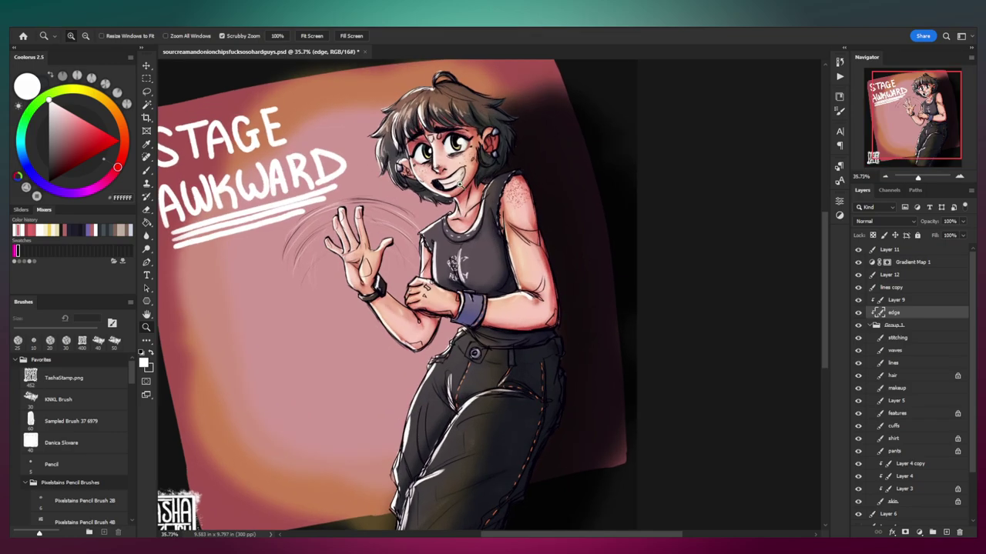
{"action": "left_click_drag", "start_coordinate": [453, 199], "coordinate": [467, 210]}
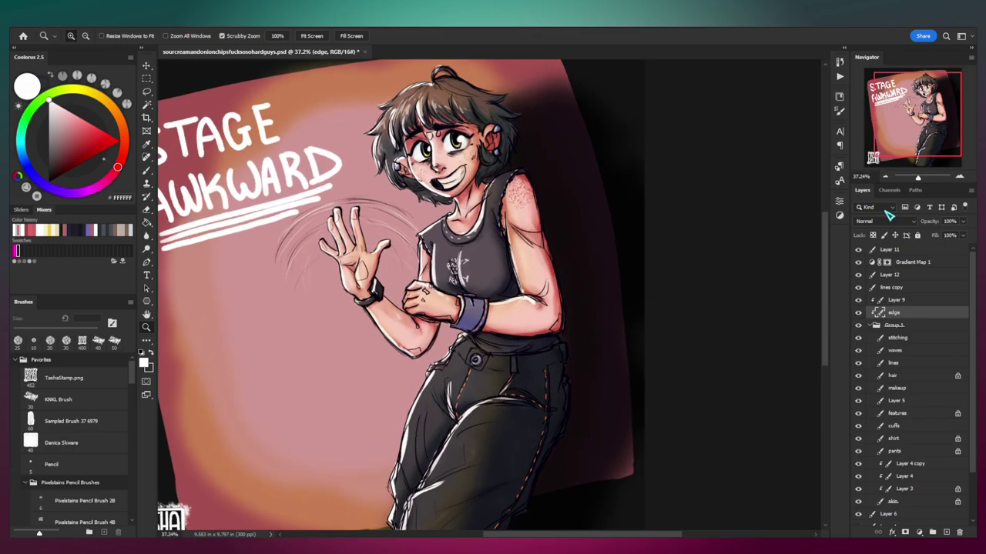
{"action": "left_click", "coordinate": [887, 221]}
{"action": "left_click", "coordinate": [878, 314]}
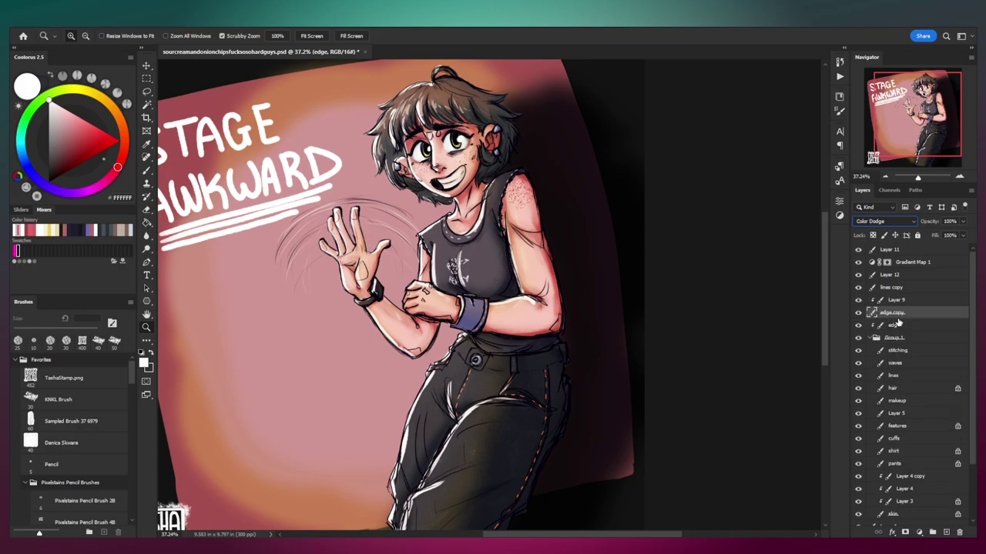
Step: Duplicate the edge layer as a clipped copy beneath the original and set the copy's blend mode to Screen
{"action": "key", "text": "ctrl+j"}
{"action": "right_click", "coordinate": [907, 316]}
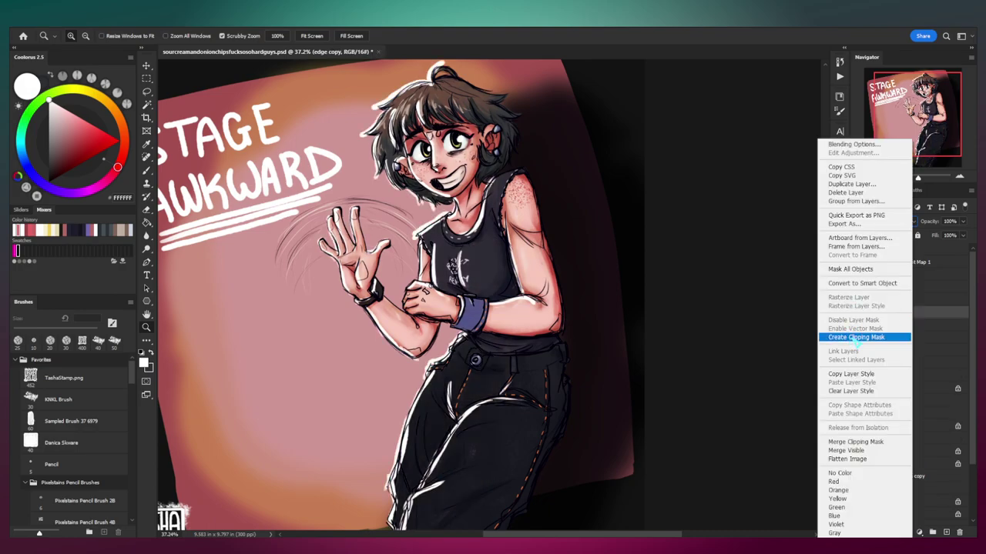
{"action": "left_click", "coordinate": [854, 338]}
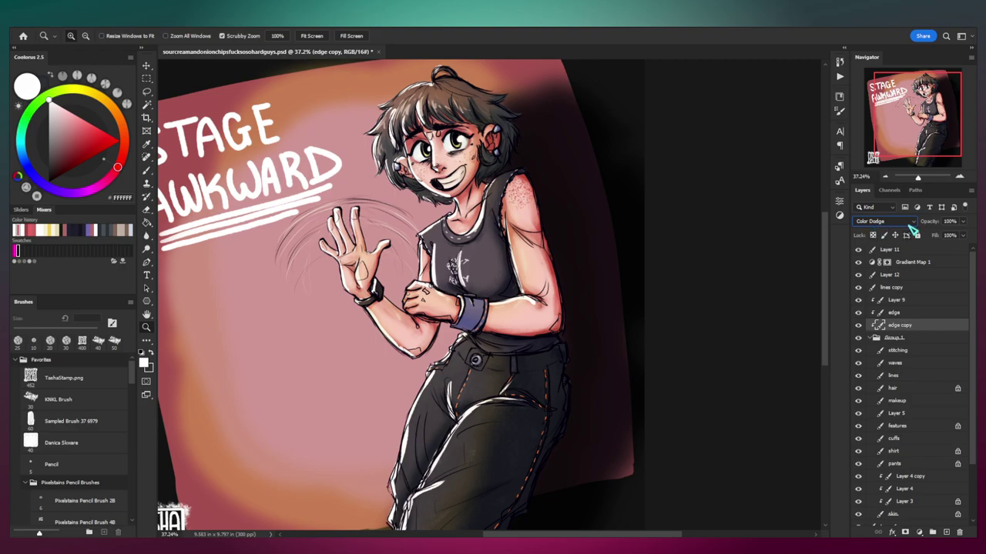
{"action": "left_click", "coordinate": [878, 222]}
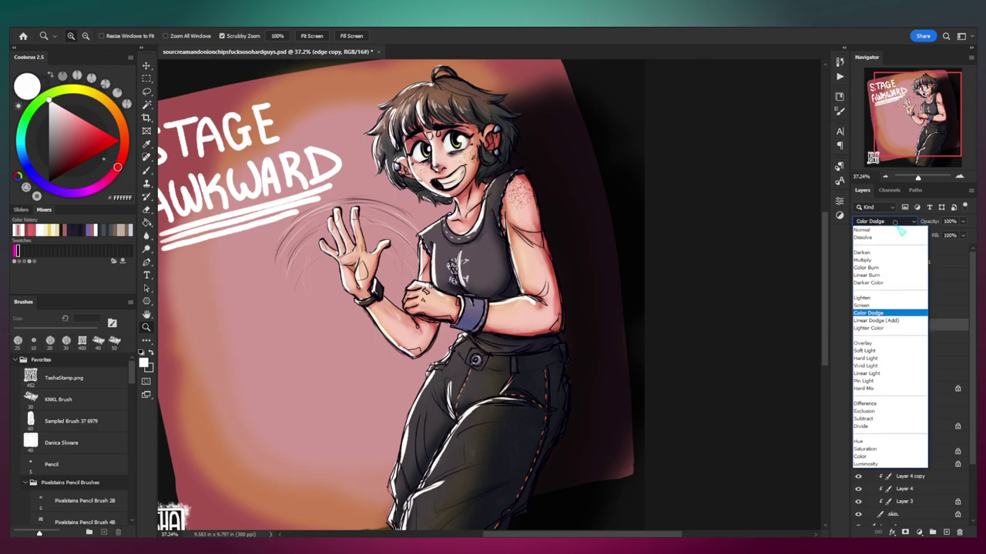
{"action": "left_click", "coordinate": [874, 306]}
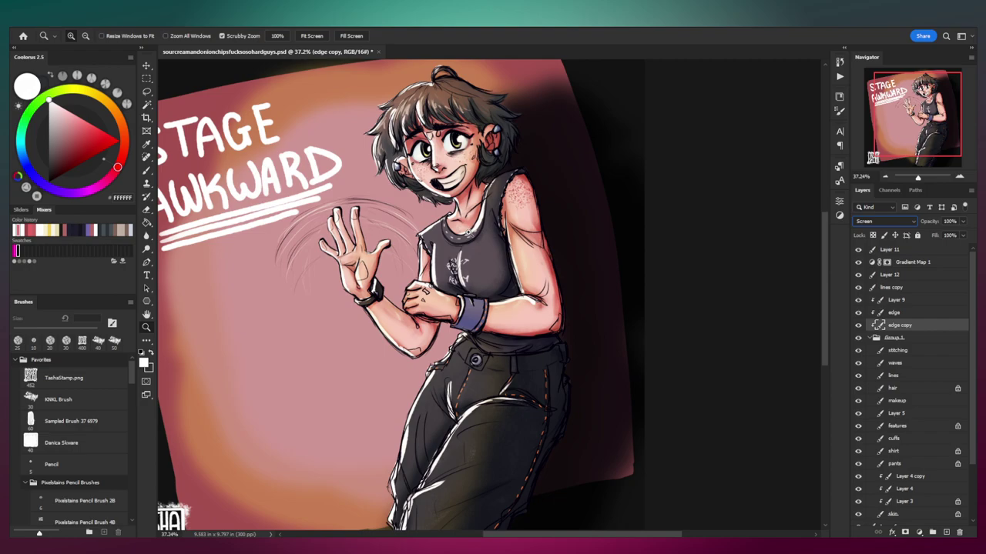
Step: Lock the edge copy layer's transparent pixels and fill its strokes with amber orange #FFB200
{"action": "scroll", "coordinate": [476, 225], "scroll_direction": "up", "scroll_amount": 3}
{"action": "key", "text": "b"}
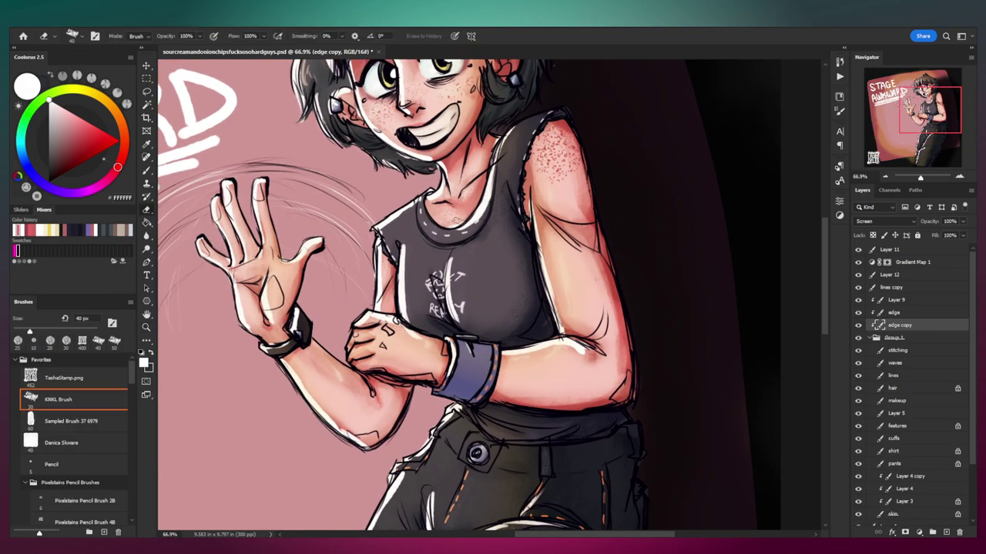
{"action": "left_click", "coordinate": [873, 235]}
{"action": "left_click_drag", "start_coordinate": [96, 93], "coordinate": [103, 99]}
{"action": "left_click", "coordinate": [119, 141]}
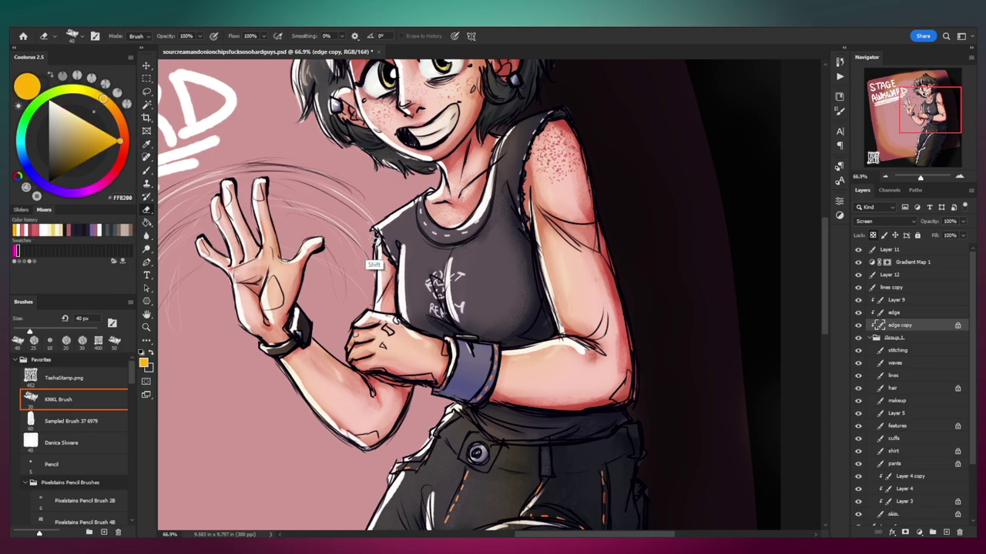
{"action": "key", "text": "shift+BackSpace"}
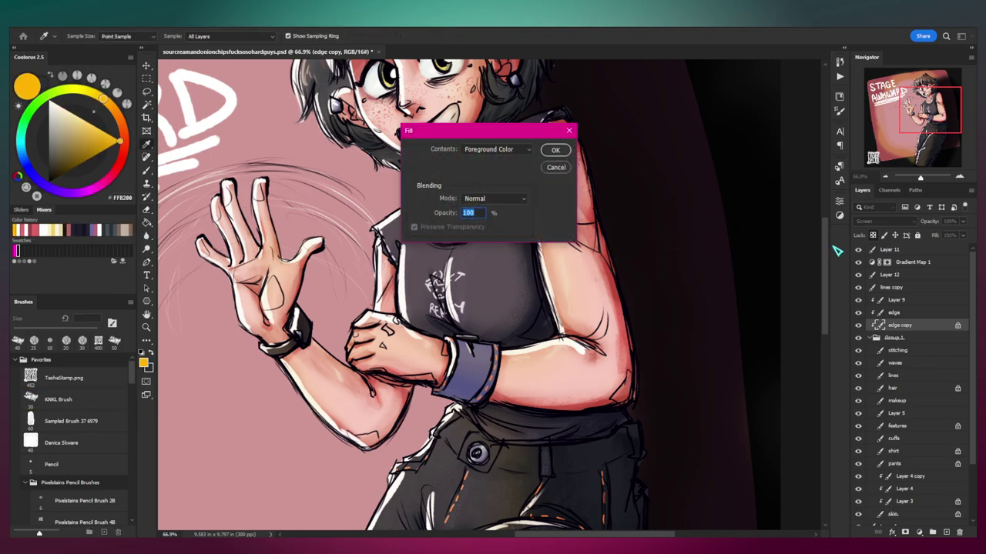
{"action": "key", "text": "Return"}
Step: Apply a Gaussian Blur with a 22.2 pixel radius to the edge copy layer
{"action": "key", "text": "b"}
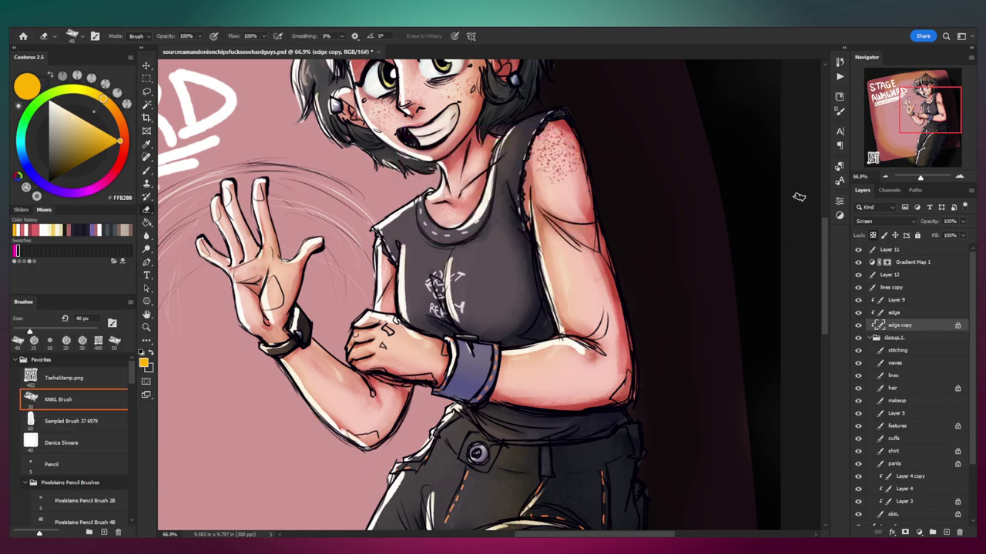
{"action": "left_click", "coordinate": [143, 28]}
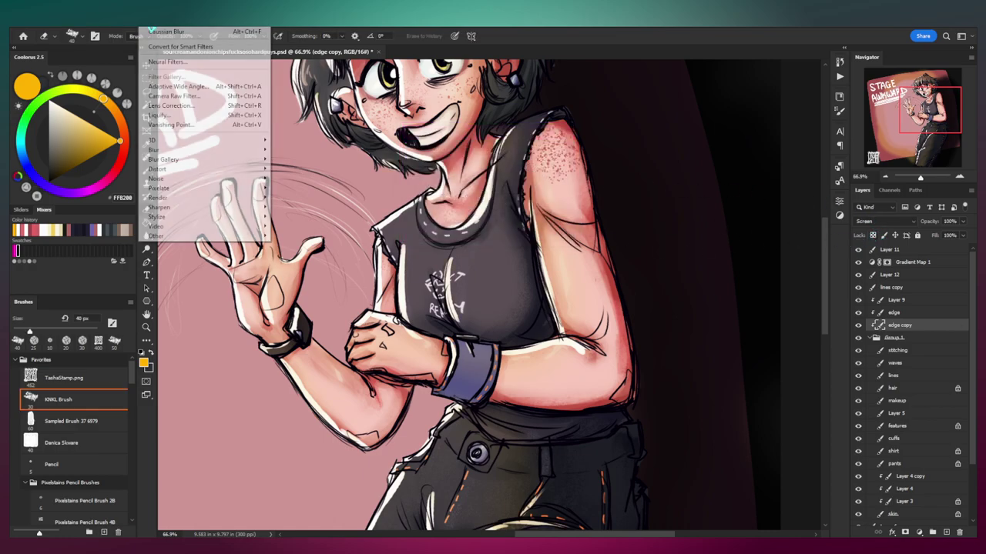
{"action": "key", "text": "Escape"}
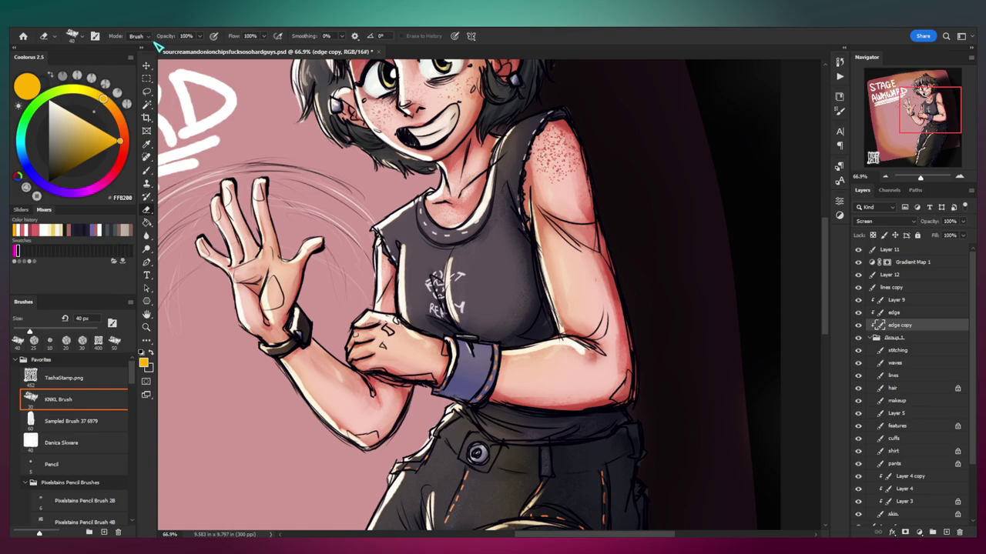
{"action": "left_click", "coordinate": [144, 27]}
{"action": "mouse_move", "coordinate": [267, 154]}
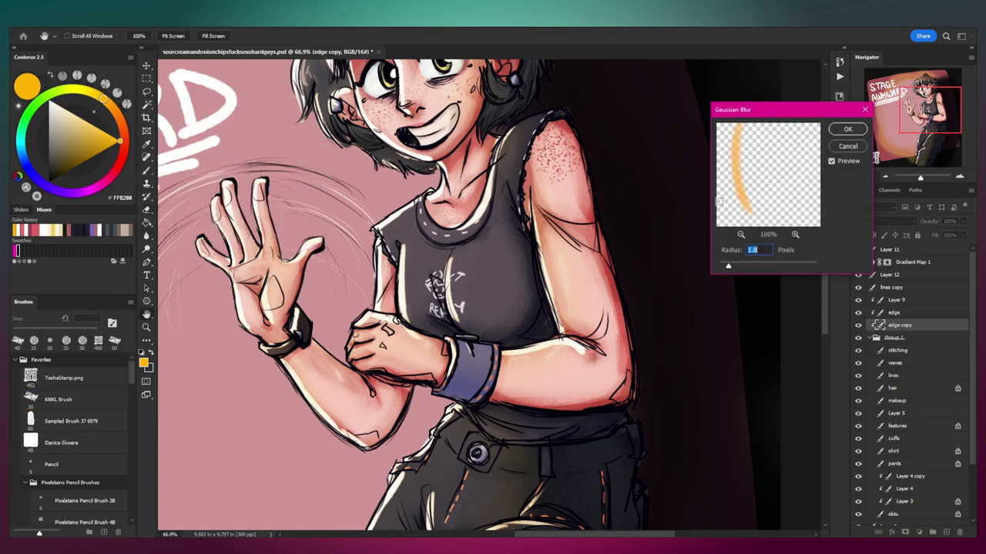
{"action": "left_click_drag", "start_coordinate": [730, 266], "coordinate": [766, 268]}
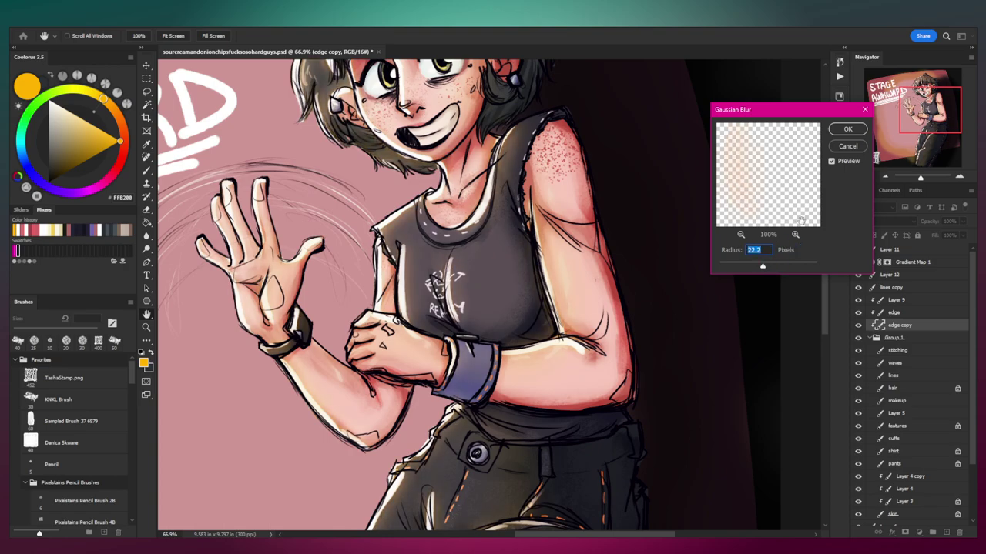
{"action": "left_click", "coordinate": [848, 131]}
Step: Erase excess amber glow from the trousers between the legs with the KNKL Brush eraser at about 70 px
{"action": "left_click_drag", "start_coordinate": [557, 216], "coordinate": [532, 224]}
{"action": "mouse_move", "coordinate": [482, 369]}
{"action": "left_mouse_down"}
{"action": "mouse_move", "coordinate": [514, 367]}
{"action": "mouse_move", "coordinate": [496, 305]}
{"action": "left_mouse_up"}
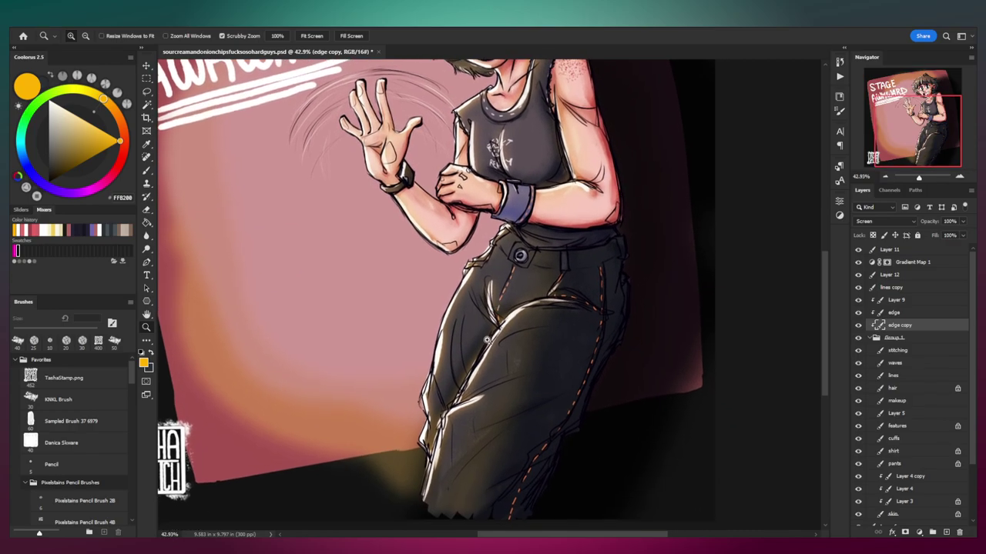
{"action": "key", "text": "e"}
{"action": "key", "text": "bracketright"}
{"action": "left_click_drag", "start_coordinate": [482, 340], "coordinate": [471, 353]}
{"action": "key", "text": "bracketright"}
{"action": "key", "text": "bracketright"}
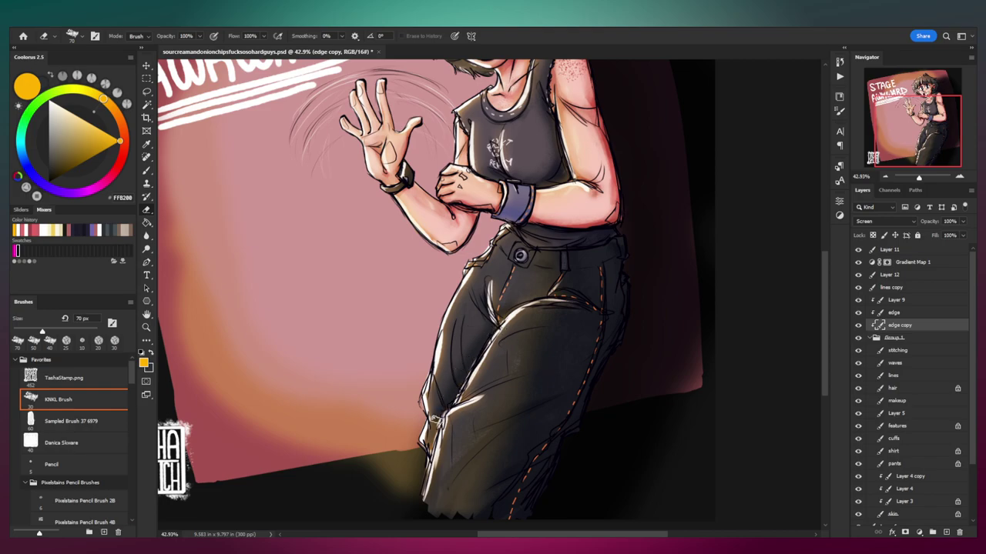
{"action": "key", "text": "bracketleft"}
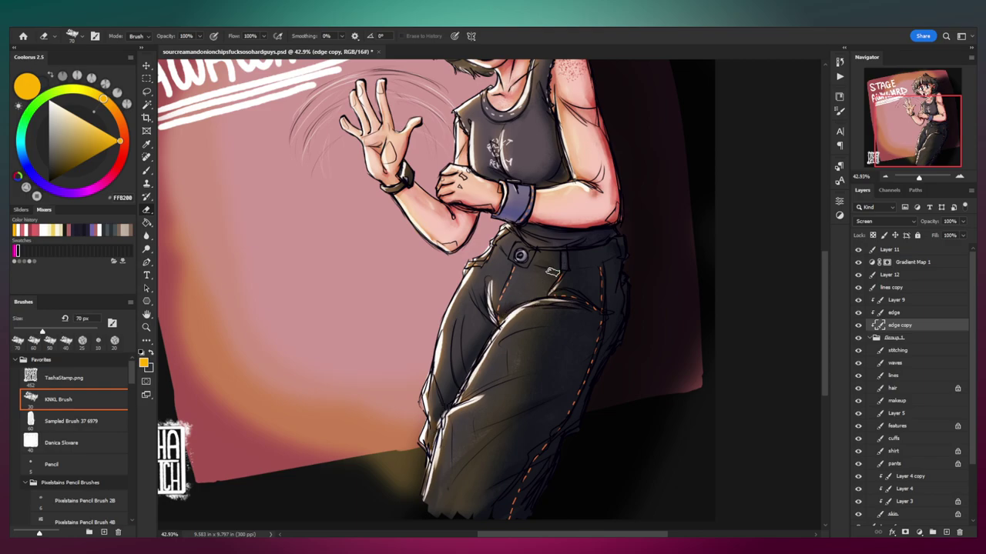
{"action": "key", "text": "bracketright"}
{"action": "key", "text": "bracketright"}
Step: Erase excess amber glow from the shirt and torso on the edge copy layer with the KNKL Brush eraser at about 60 px
{"action": "key", "text": "z"}
{"action": "left_click_drag", "start_coordinate": [533, 371], "coordinate": [493, 368]}
{"action": "left_click_drag", "start_coordinate": [494, 207], "coordinate": [515, 191]}
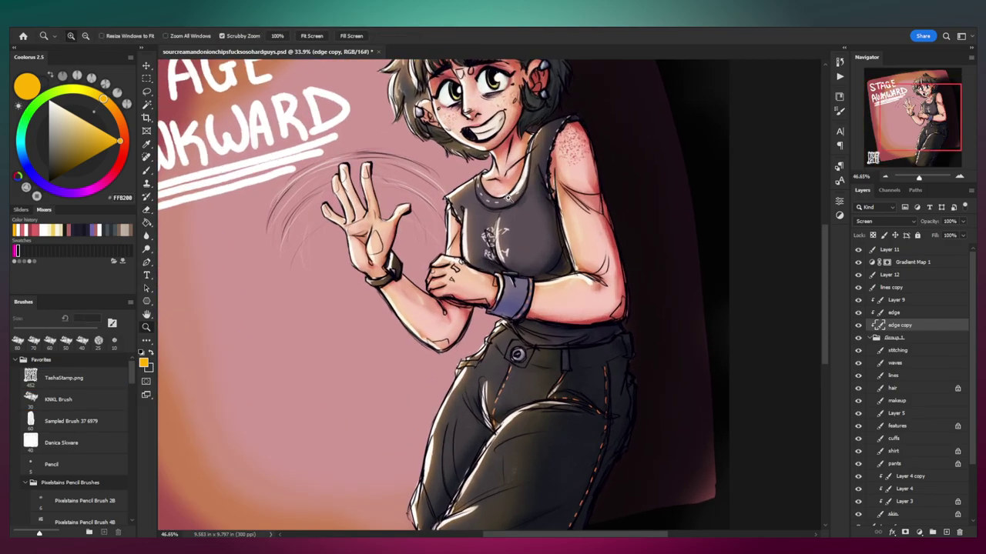
{"action": "key", "text": "e"}
{"action": "key", "text": "bracketright"}
{"action": "key", "text": "bracketleft"}
{"action": "key", "text": "bracketleft"}
{"action": "key", "text": "bracketleft"}
{"action": "key", "text": "bracketleft"}
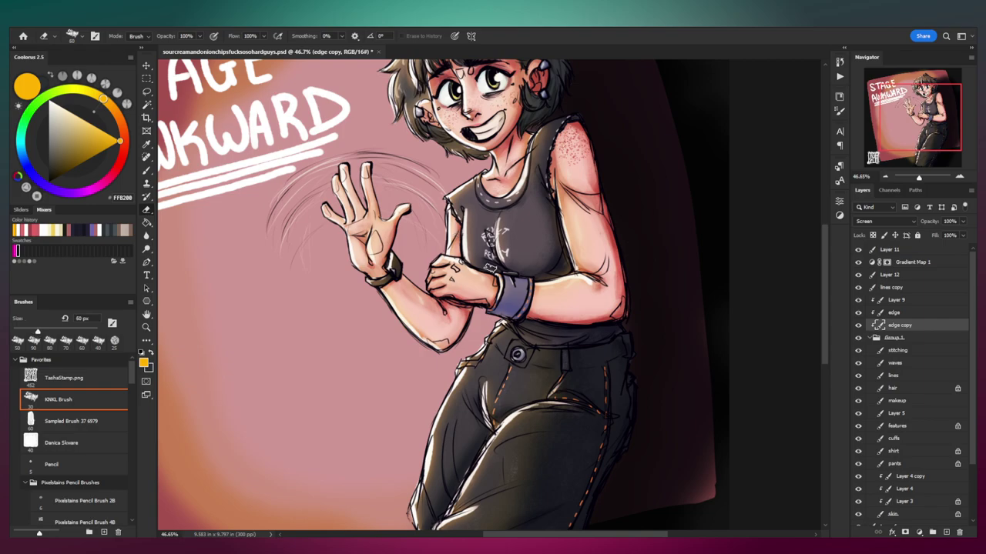
{"action": "key", "text": "z"}
{"action": "left_click_drag", "start_coordinate": [526, 250], "coordinate": [524, 240]}
{"action": "key", "text": "e"}
{"action": "key", "text": "bracketright"}
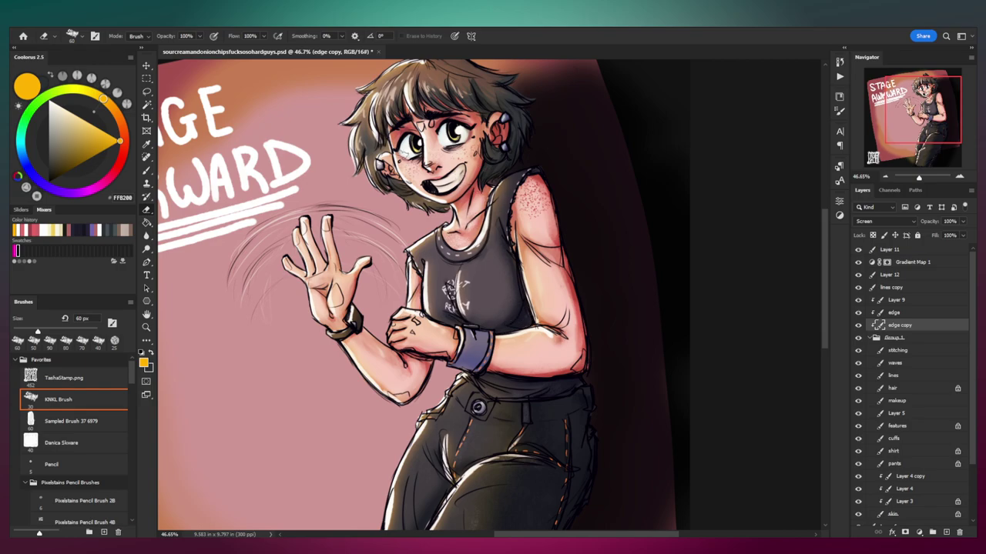
Step: Erase excess amber glow around the face, ears and hair with the KNKL Brush eraser at about 40 to 45 px
{"action": "scroll", "coordinate": [407, 198], "scroll_direction": "up", "scroll_amount": 3}
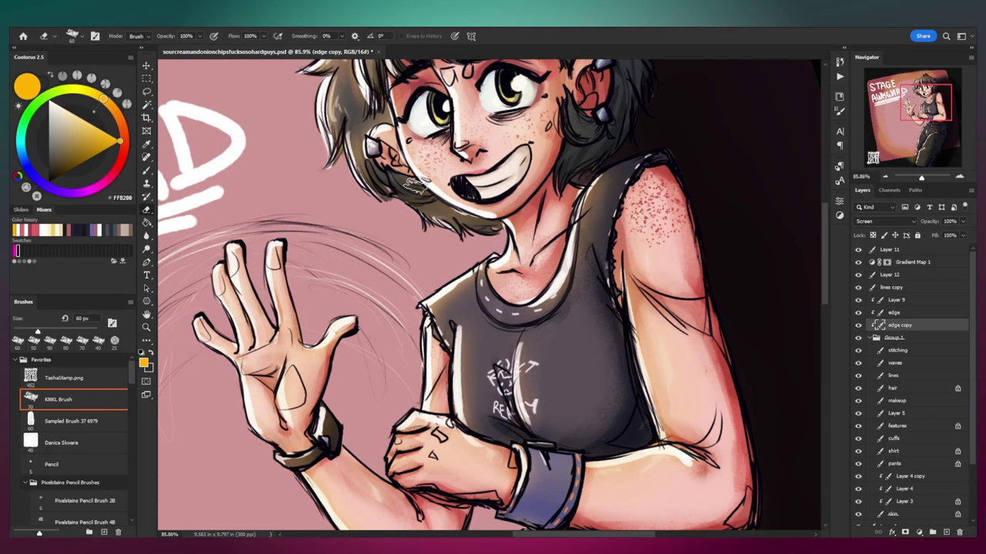
{"action": "key", "text": "bracketleft"}
{"action": "key", "text": "bracketleft"}
{"action": "left_click_drag", "start_coordinate": [626, 68], "coordinate": [583, 146]}
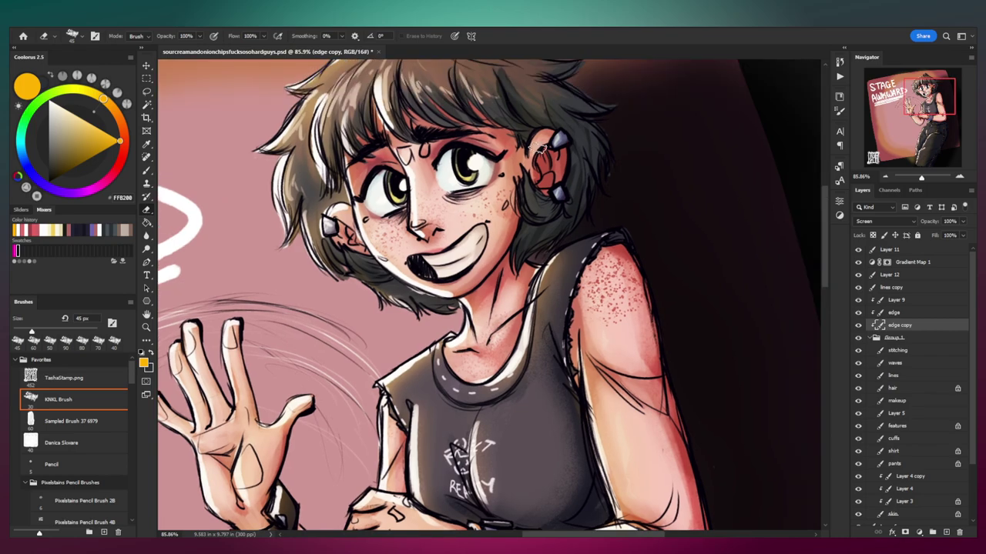
{"action": "left_click_drag", "start_coordinate": [444, 124], "coordinate": [458, 175]}
{"action": "key", "text": "bracketleft"}
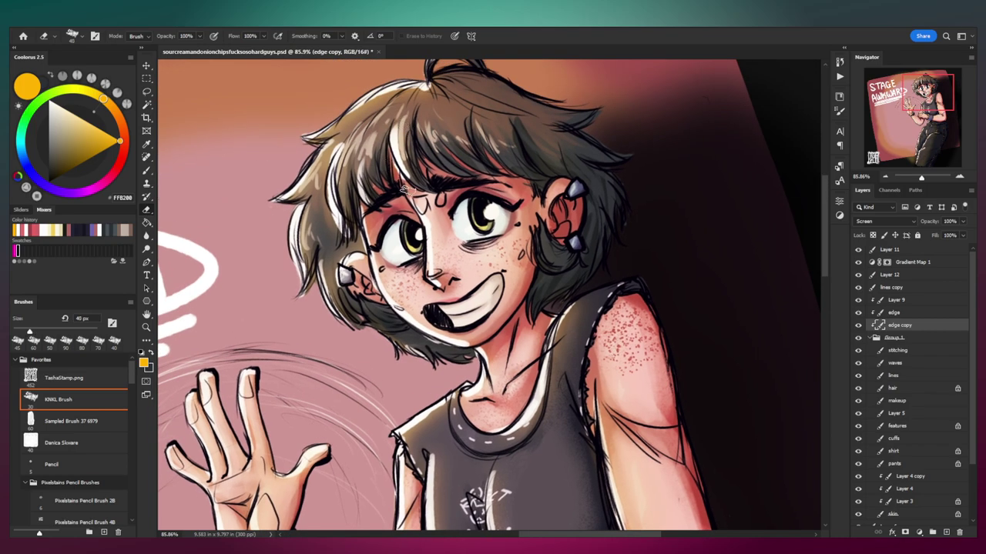
{"action": "key", "text": "bracketleft"}
{"action": "key", "text": "bracketleft"}
{"action": "left_click_drag", "start_coordinate": [357, 242], "coordinate": [349, 250]}
{"action": "key", "text": "bracketright"}
{"action": "key", "text": "bracketright"}
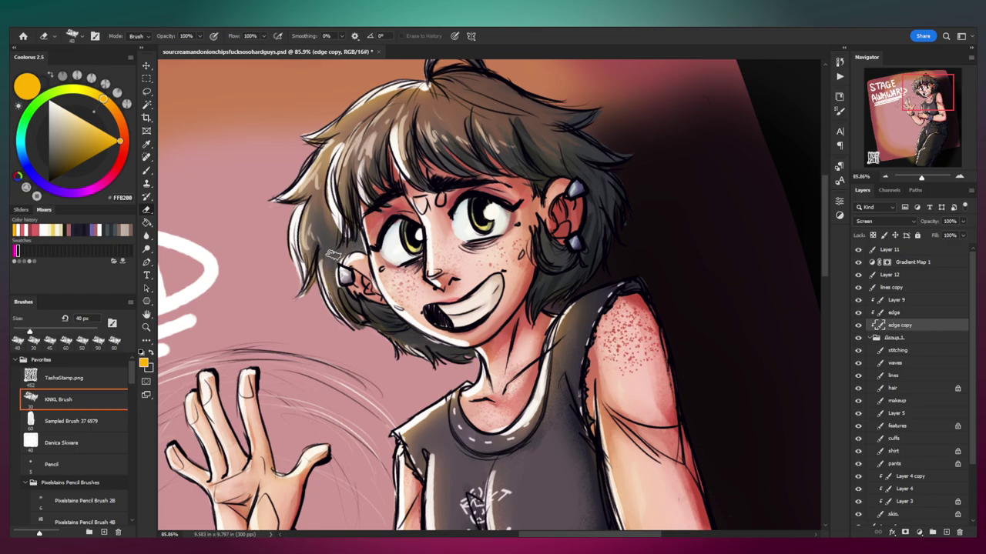
Step: Thin the white hair highlights on the edge layer with the Pencil eraser at 20 px
{"action": "left_click_drag", "start_coordinate": [439, 154], "coordinate": [366, 160]}
{"action": "left_click", "coordinate": [914, 314]}
{"action": "left_click_drag", "start_coordinate": [414, 128], "coordinate": [462, 129]}
{"action": "left_click", "coordinate": [59, 466]}
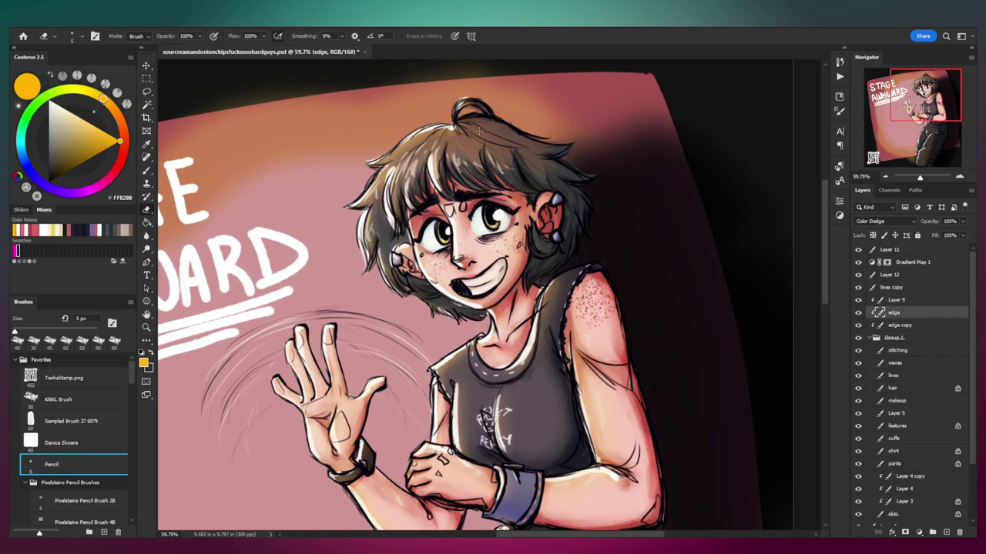
{"action": "key", "text": "bracketright"}
{"action": "key", "text": "bracketright"}
{"action": "key", "text": "bracketright"}
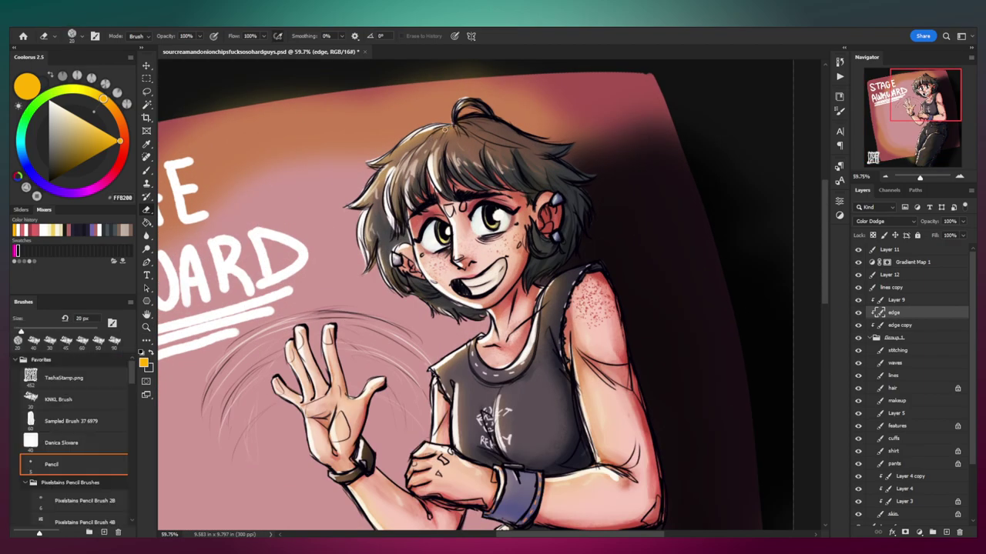
{"action": "mouse_move", "coordinate": [435, 156]}
{"action": "left_mouse_down"}
{"action": "mouse_move", "coordinate": [436, 187]}
{"action": "mouse_move", "coordinate": [409, 189]}
{"action": "mouse_move", "coordinate": [387, 225]}
{"action": "left_mouse_up"}
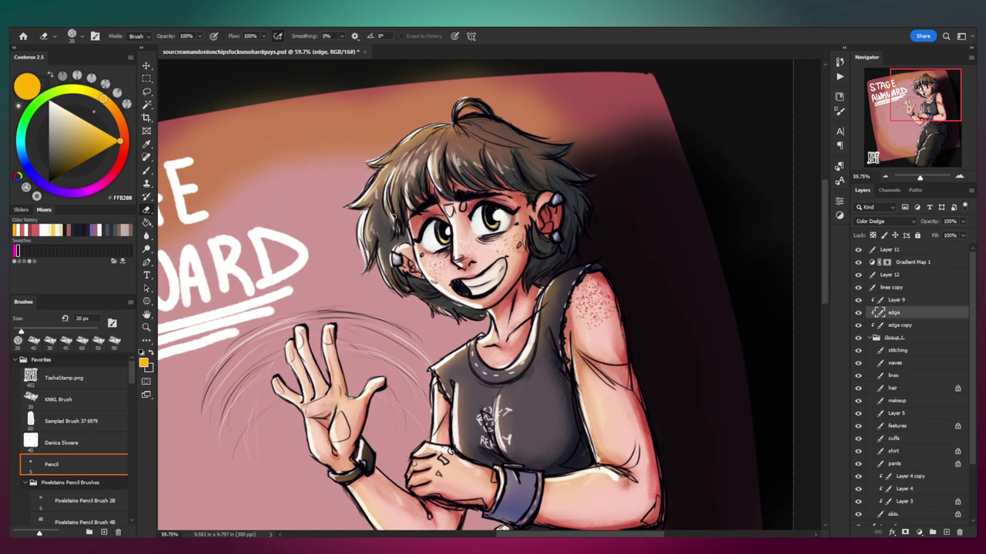
Step: Trim the white edge highlights along the face, neckline, shirt folds, hair side and raised fingers with the 20 px Pencil eraser
{"action": "mouse_move", "coordinate": [417, 261]}
{"action": "left_mouse_down"}
{"action": "mouse_move", "coordinate": [425, 280]}
{"action": "mouse_move", "coordinate": [485, 306]}
{"action": "left_mouse_up"}
{"action": "mouse_move", "coordinate": [514, 369]}
{"action": "left_mouse_down"}
{"action": "mouse_move", "coordinate": [536, 338]}
{"action": "mouse_move", "coordinate": [529, 348]}
{"action": "left_mouse_up"}
{"action": "mouse_move", "coordinate": [460, 350]}
{"action": "left_mouse_down"}
{"action": "mouse_move", "coordinate": [434, 375]}
{"action": "mouse_move", "coordinate": [456, 409]}
{"action": "mouse_move", "coordinate": [461, 452]}
{"action": "left_mouse_up"}
{"action": "left_click_drag", "start_coordinate": [500, 396], "coordinate": [504, 451]}
{"action": "left_click_drag", "start_coordinate": [364, 218], "coordinate": [365, 258]}
{"action": "left_click_drag", "start_coordinate": [388, 279], "coordinate": [354, 201]}
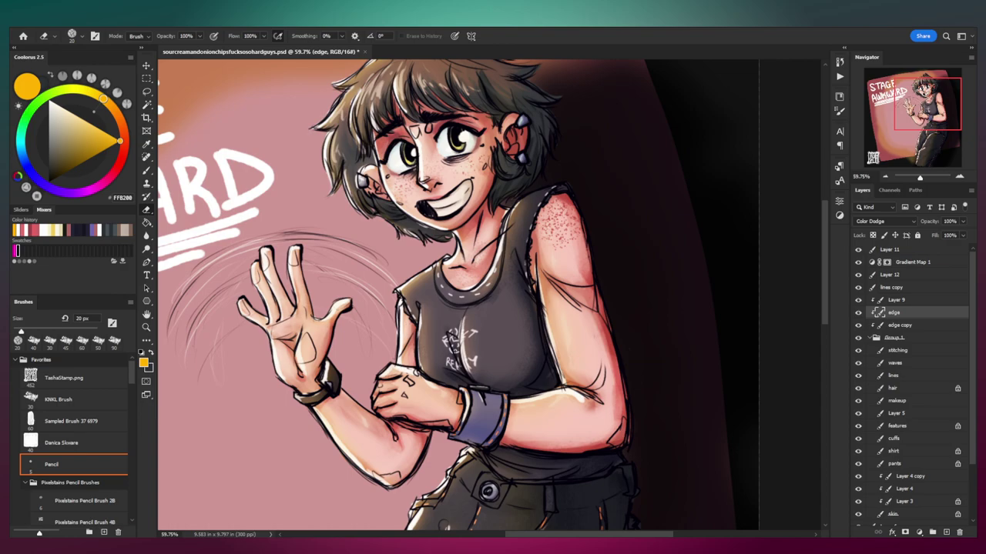
{"action": "left_click_drag", "start_coordinate": [267, 252], "coordinate": [270, 276]}
Step: Thin the white edge highlights on the trousers with the Pencil eraser at 30 px
{"action": "key", "text": "z"}
{"action": "mouse_move", "coordinate": [419, 296]}
{"action": "left_mouse_down"}
{"action": "mouse_move", "coordinate": [401, 326]}
{"action": "mouse_move", "coordinate": [422, 329]}
{"action": "left_mouse_up"}
{"action": "key", "text": "e"}
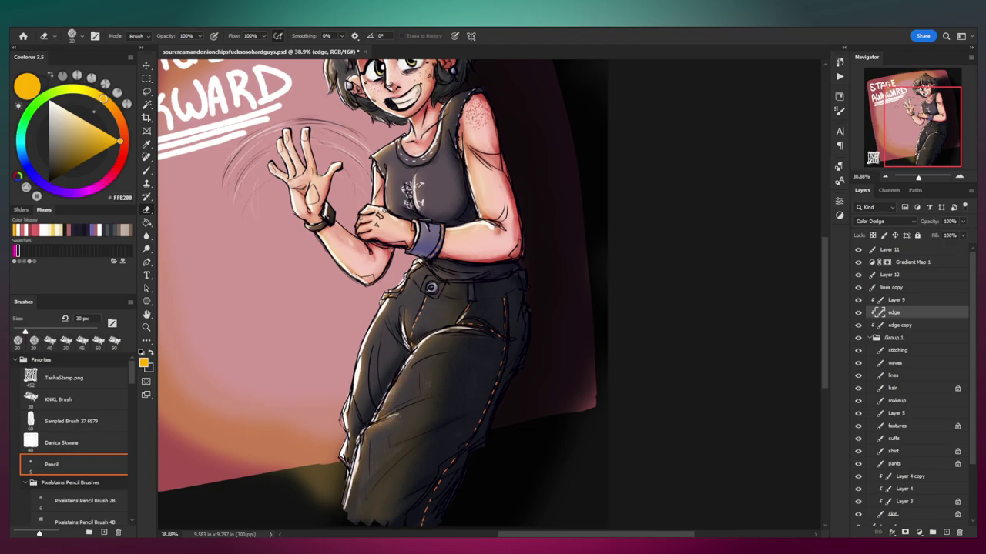
Step: Check the whole illustration and save the document
{"action": "key", "text": "z"}
{"action": "mouse_move", "coordinate": [579, 328]}
{"action": "left_mouse_down"}
{"action": "mouse_move", "coordinate": [564, 312]}
{"action": "mouse_move", "coordinate": [550, 237]}
{"action": "left_mouse_up"}
{"action": "left_click_drag", "start_coordinate": [483, 226], "coordinate": [486, 225]}
{"action": "left_click", "coordinate": [520, 217]}
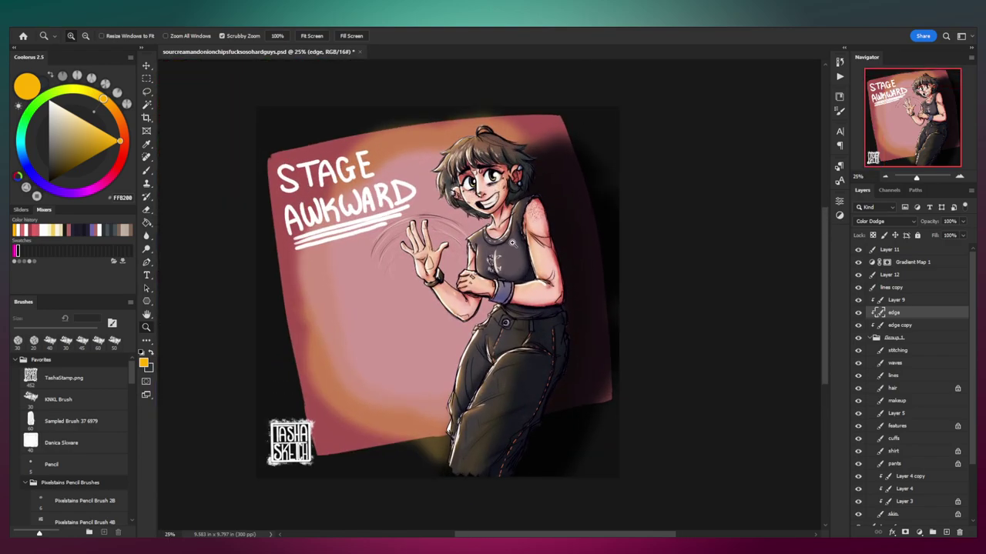
{"action": "left_click_drag", "start_coordinate": [513, 272], "coordinate": [498, 265]}
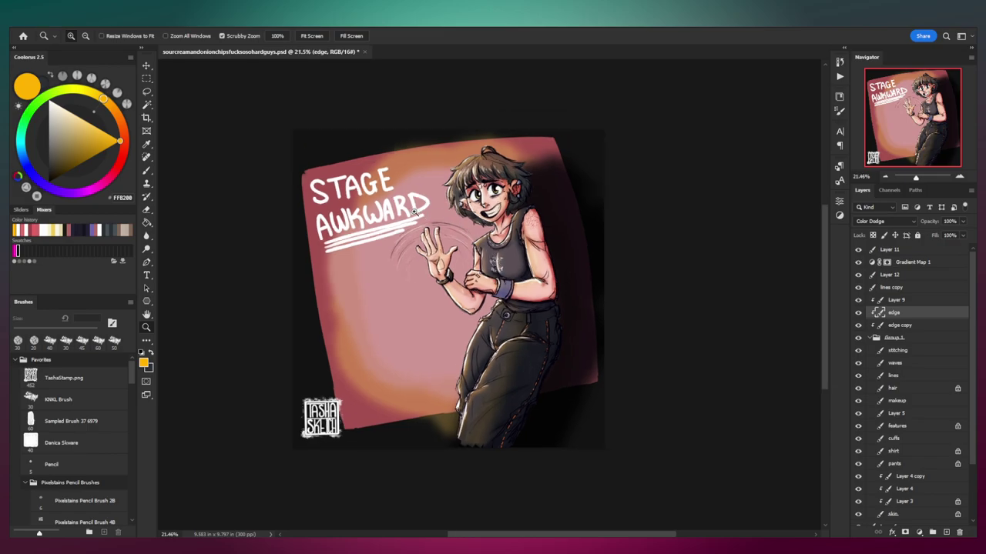
{"action": "left_click_drag", "start_coordinate": [414, 213], "coordinate": [447, 216]}
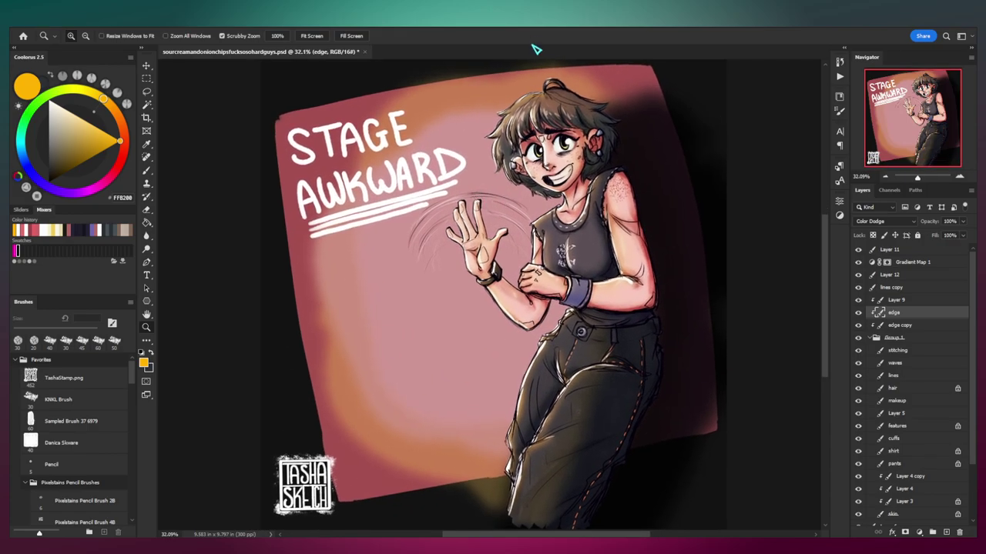
{"action": "key", "text": "ctrl+s"}
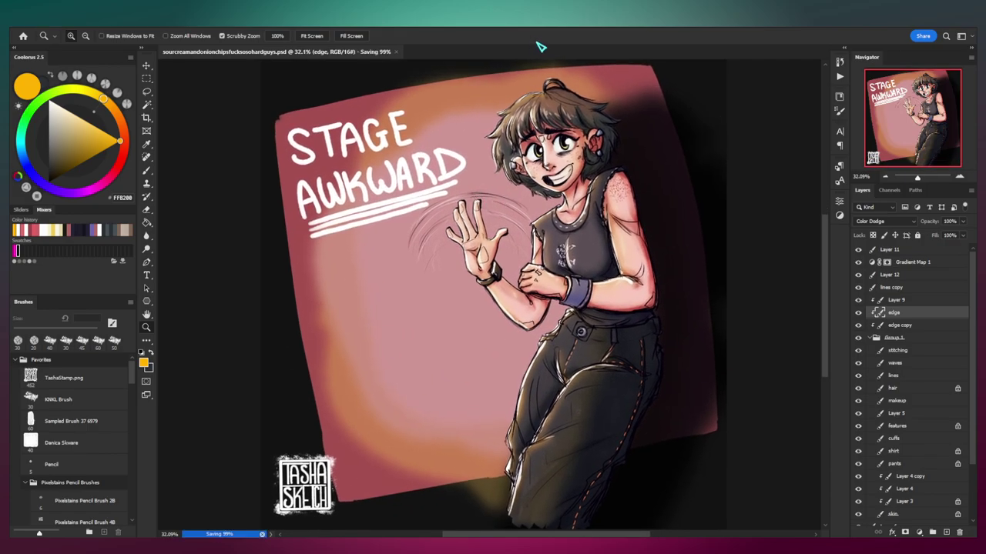